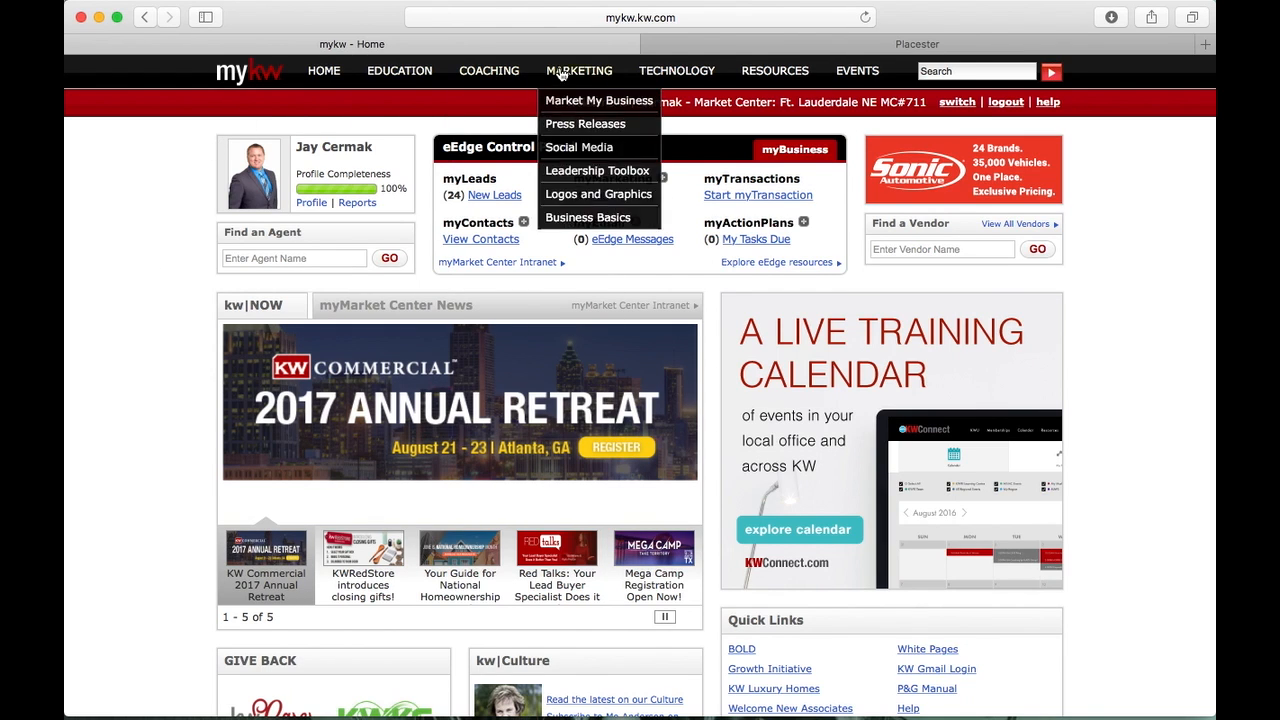
# Launch the KW agent website admin in a new tab via myKW Technology > KW Websites
pyautogui.moveTo(652, 76)
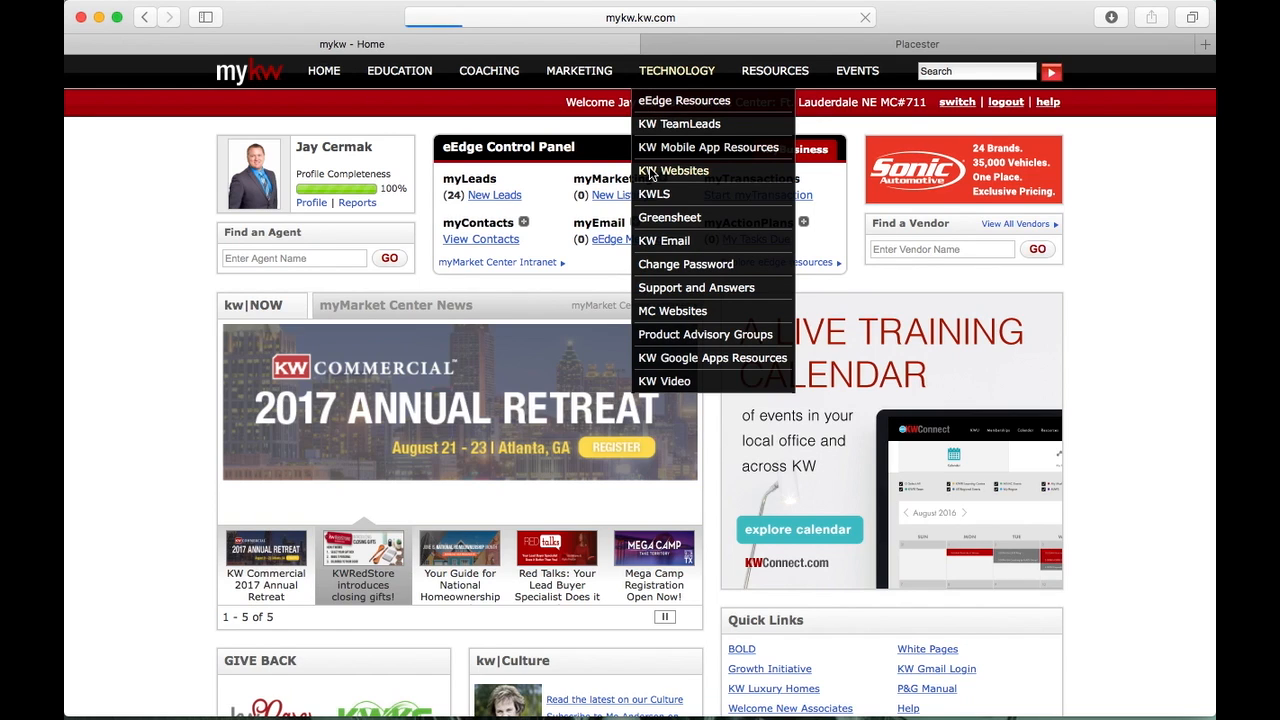
pyautogui.click(649, 172)
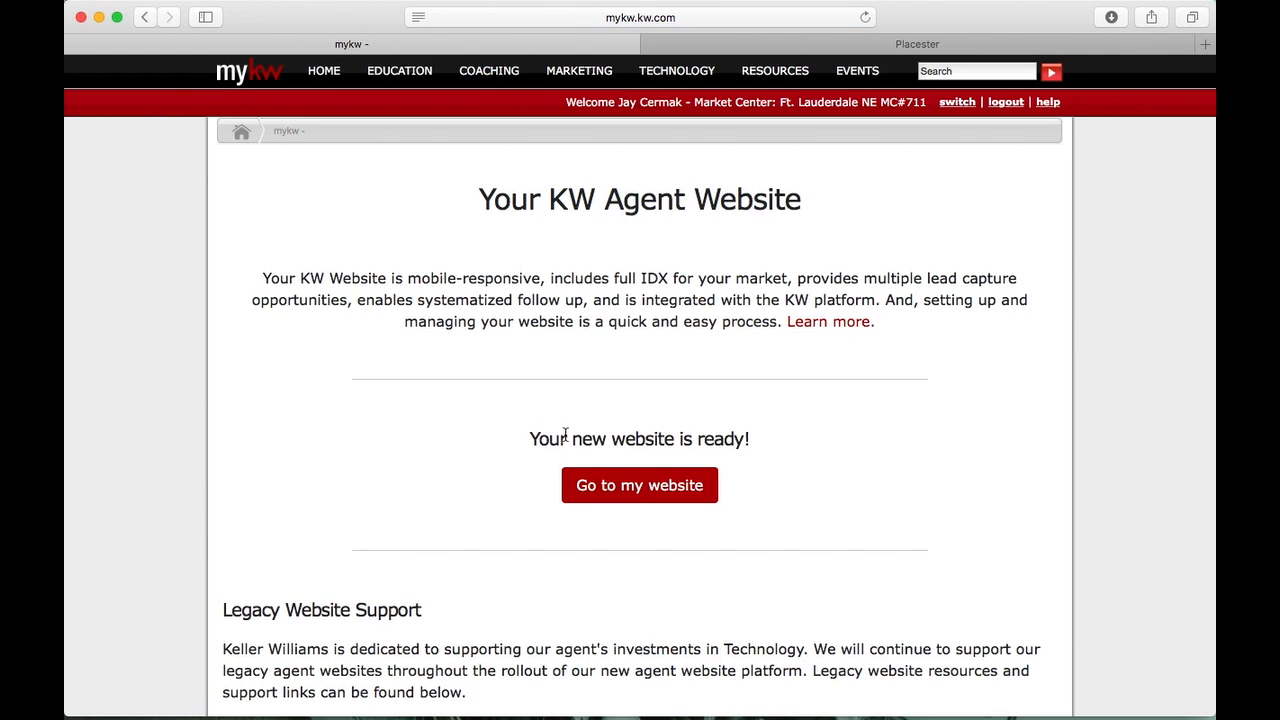
pyautogui.click(604, 492)
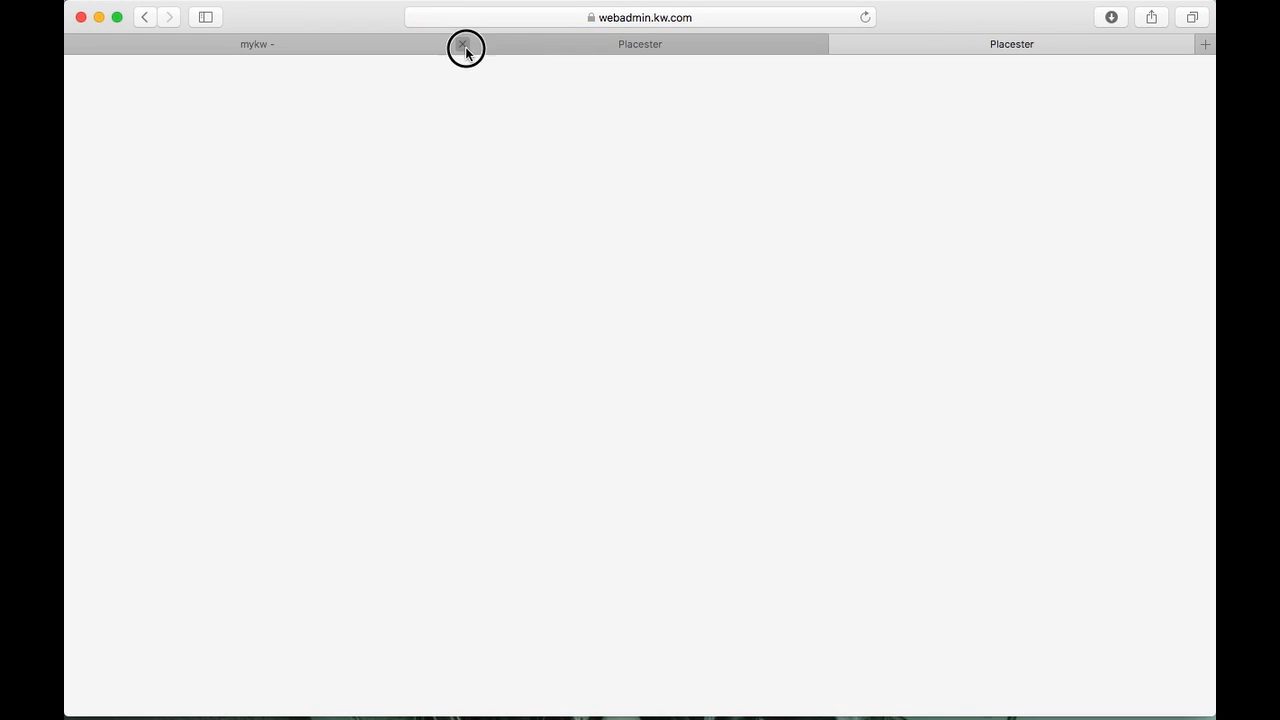
# Close the duplicate Placester tab and review the dashboard's listings, posts, pages and areas counts
pyautogui.click(464, 46)
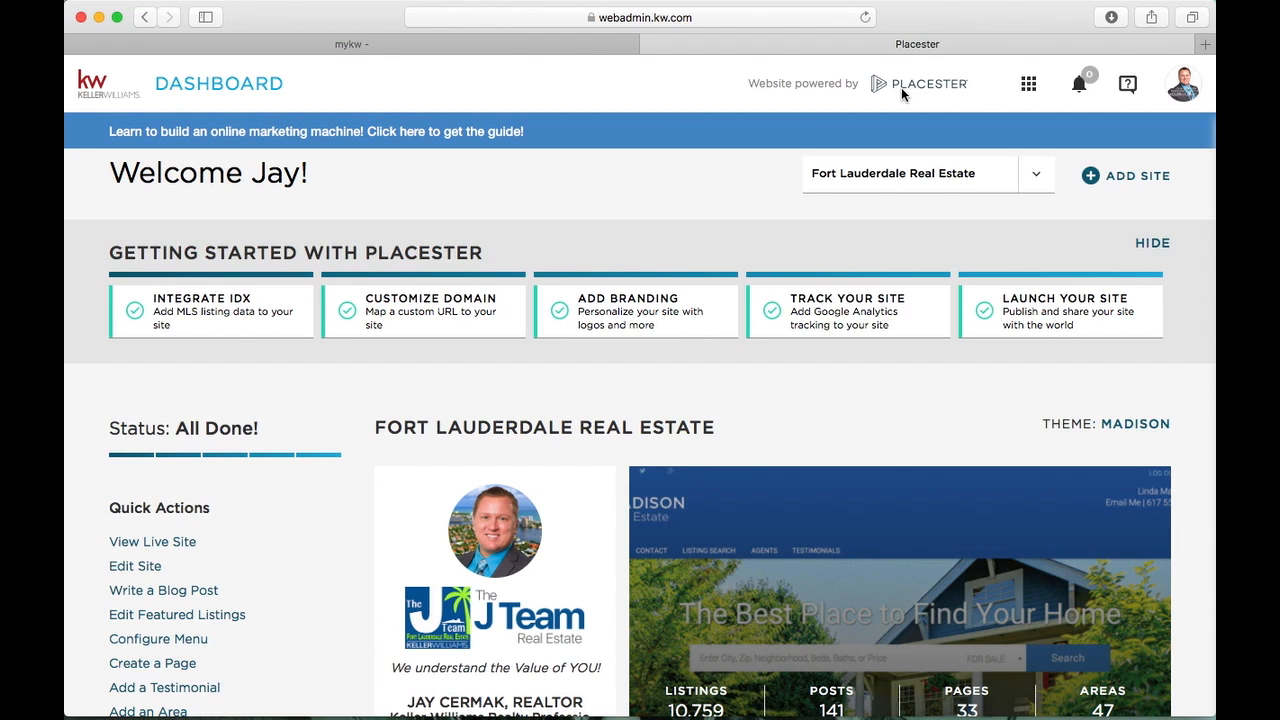
pyautogui.scroll(-2, 271, 203)
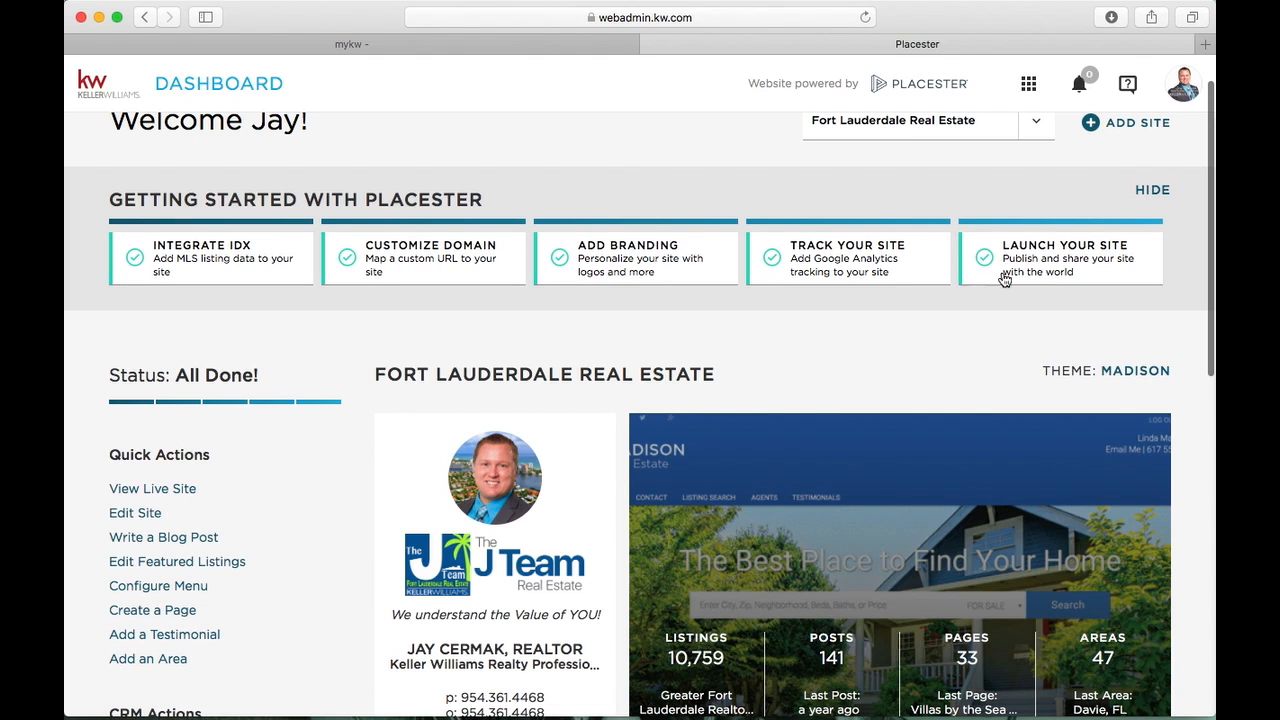
pyautogui.scroll(-3, 261, 304)
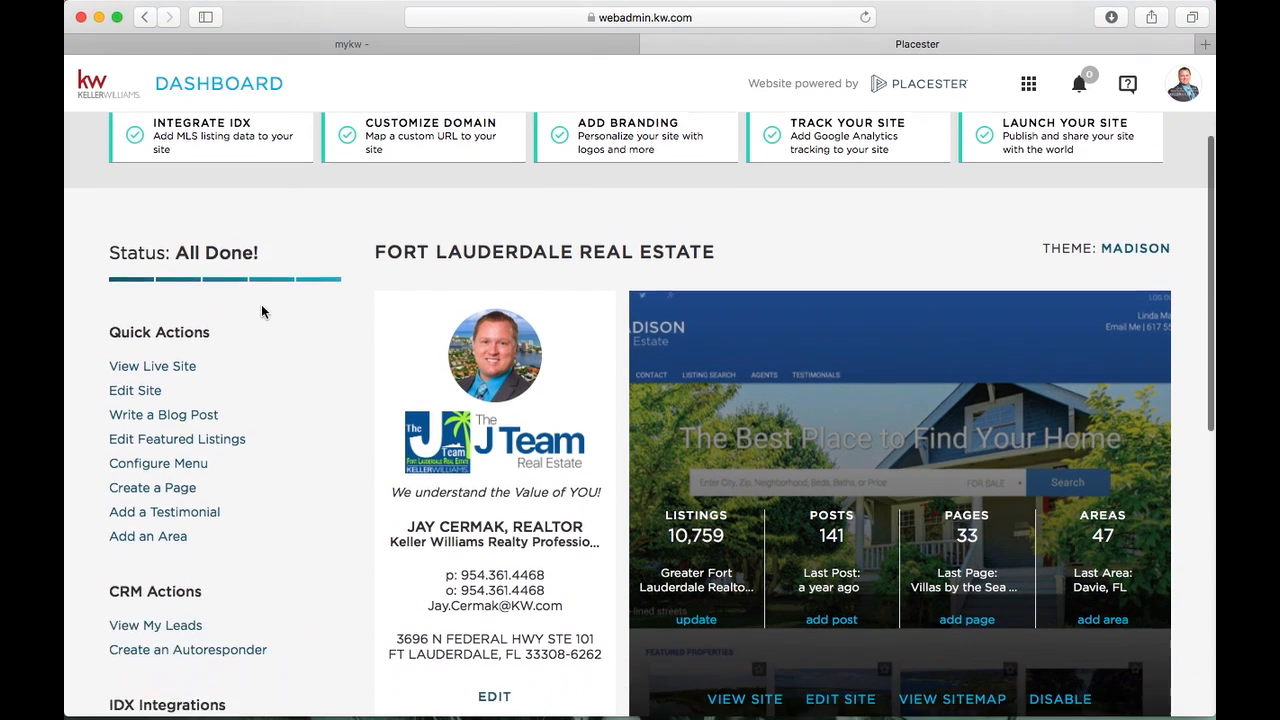
pyautogui.scroll(-2, 261, 305)
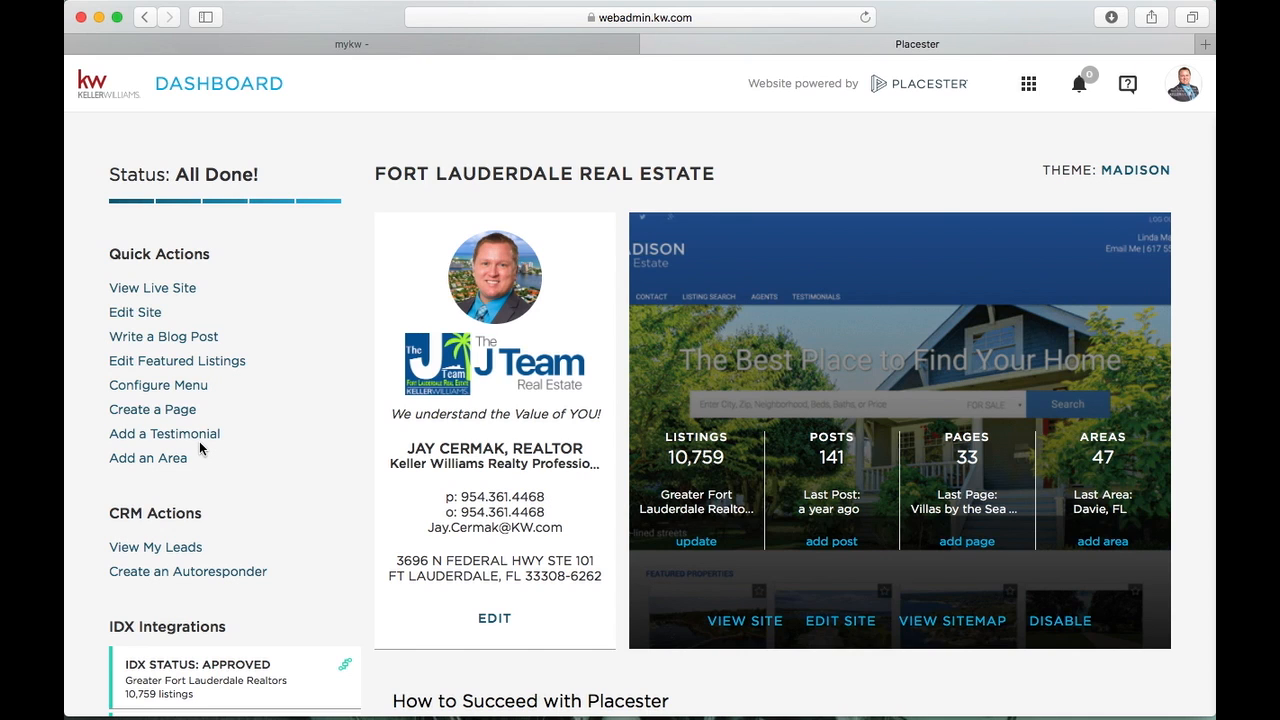
pyautogui.scroll(-5, 199, 448)
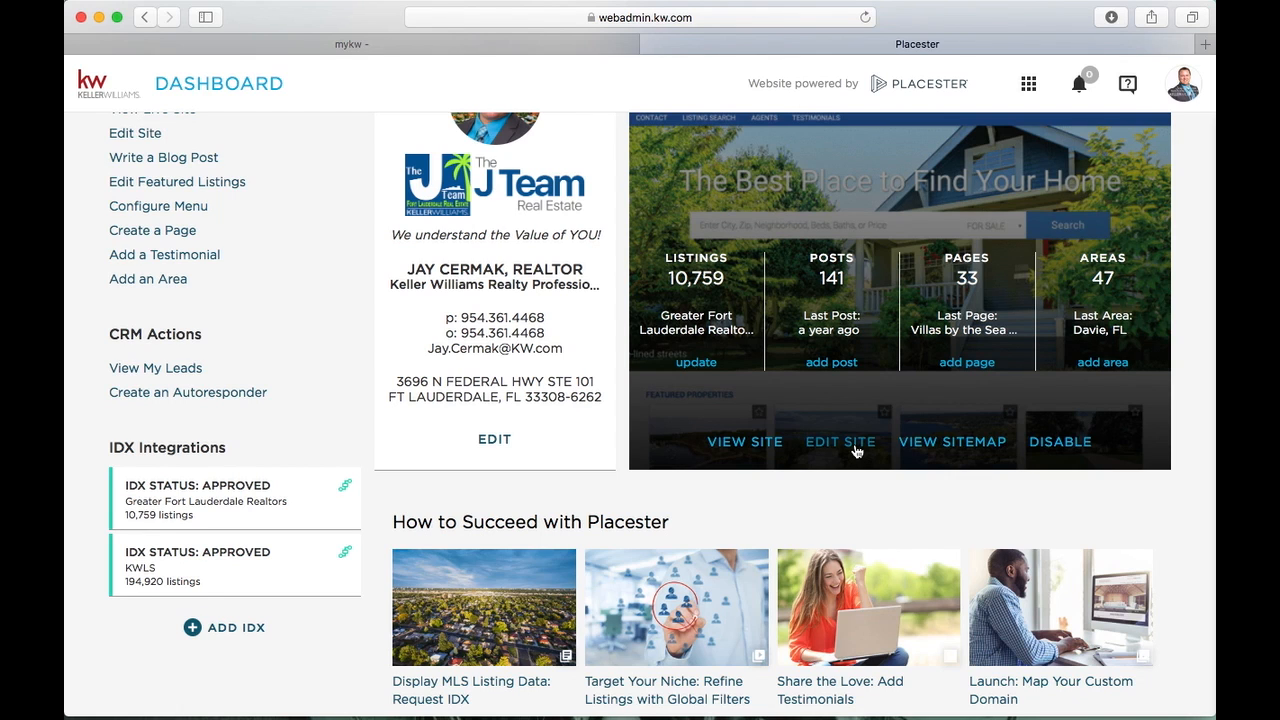
pyautogui.scroll(3, 328, 289)
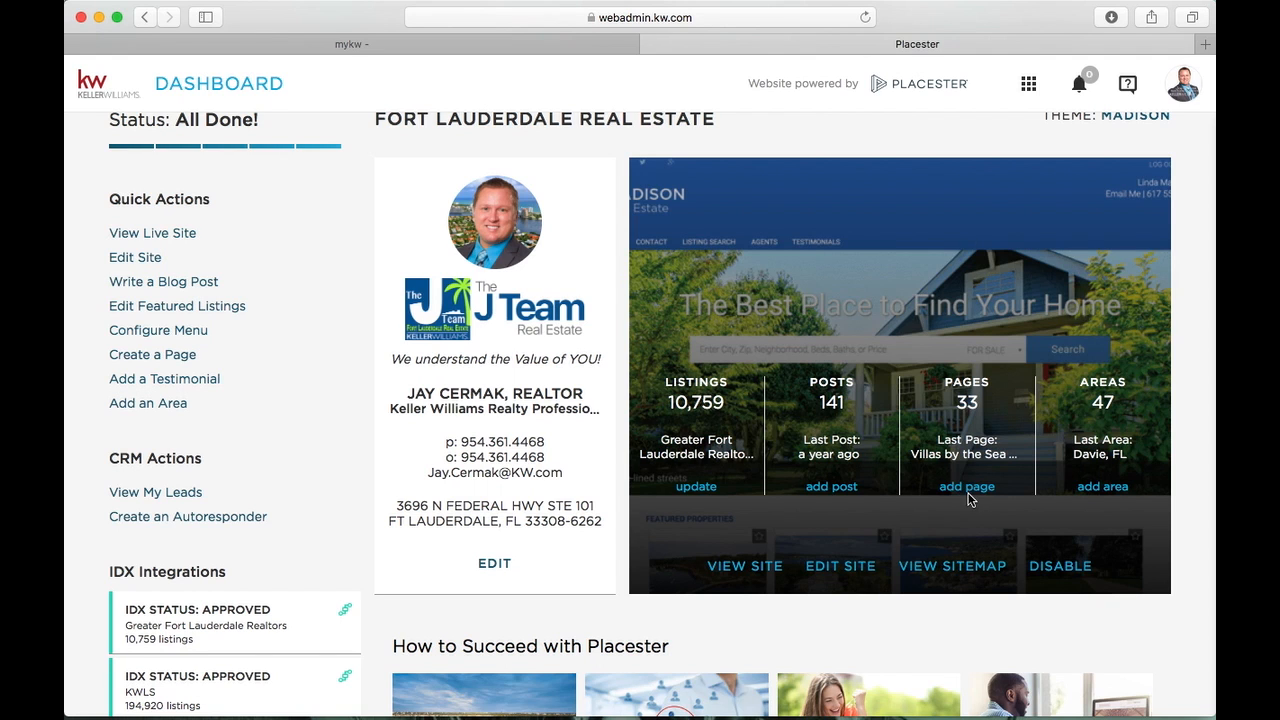
pyautogui.scroll(-8, 968, 497)
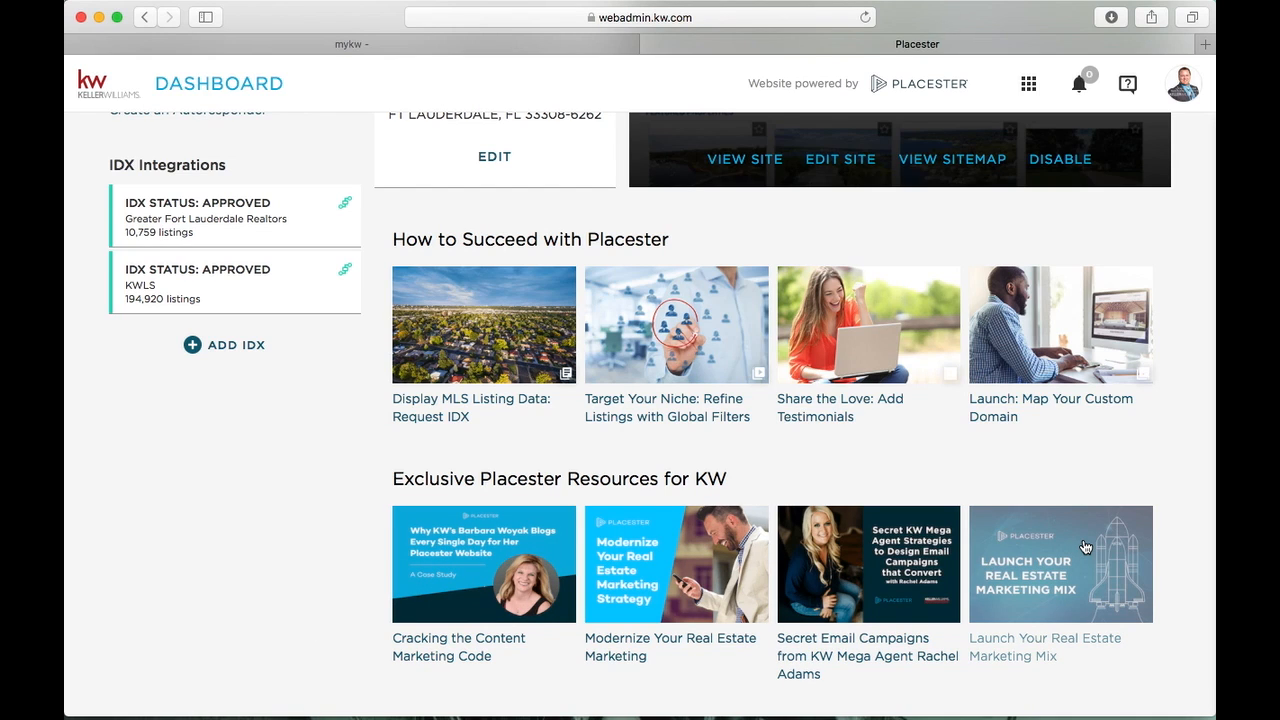
pyautogui.scroll(10, 1085, 547)
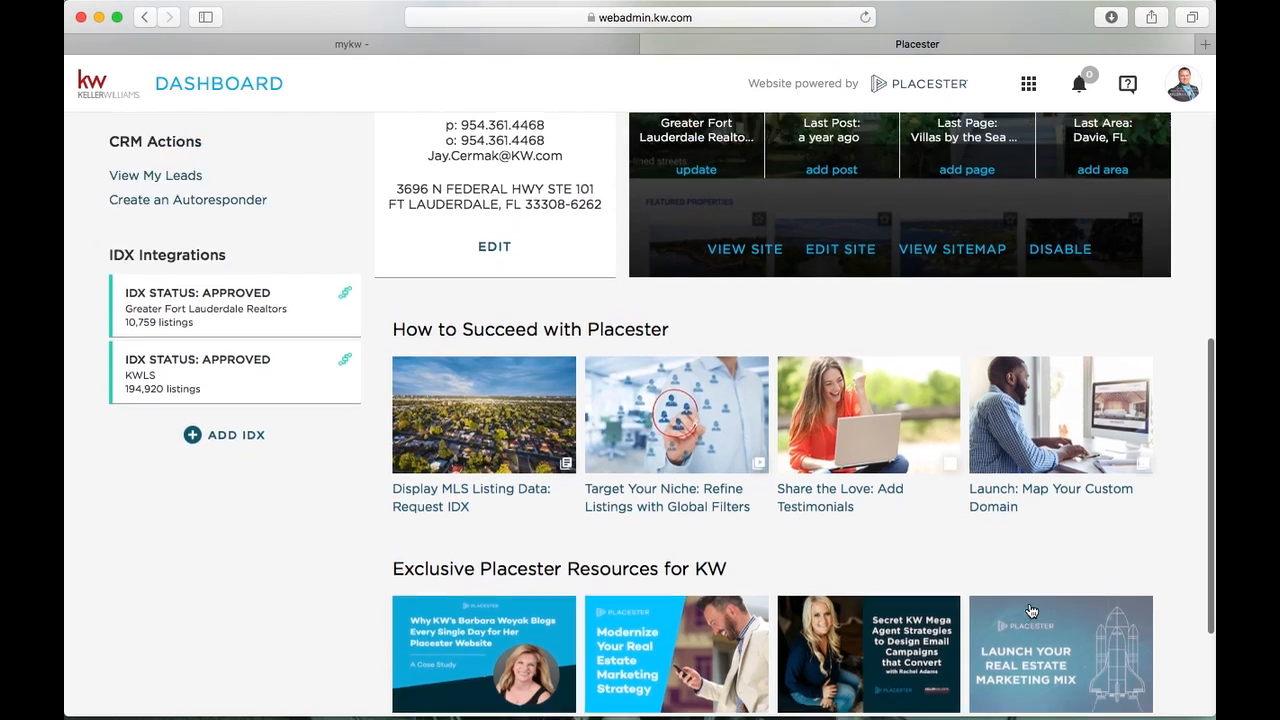
pyautogui.scroll(-3, 1030, 609)
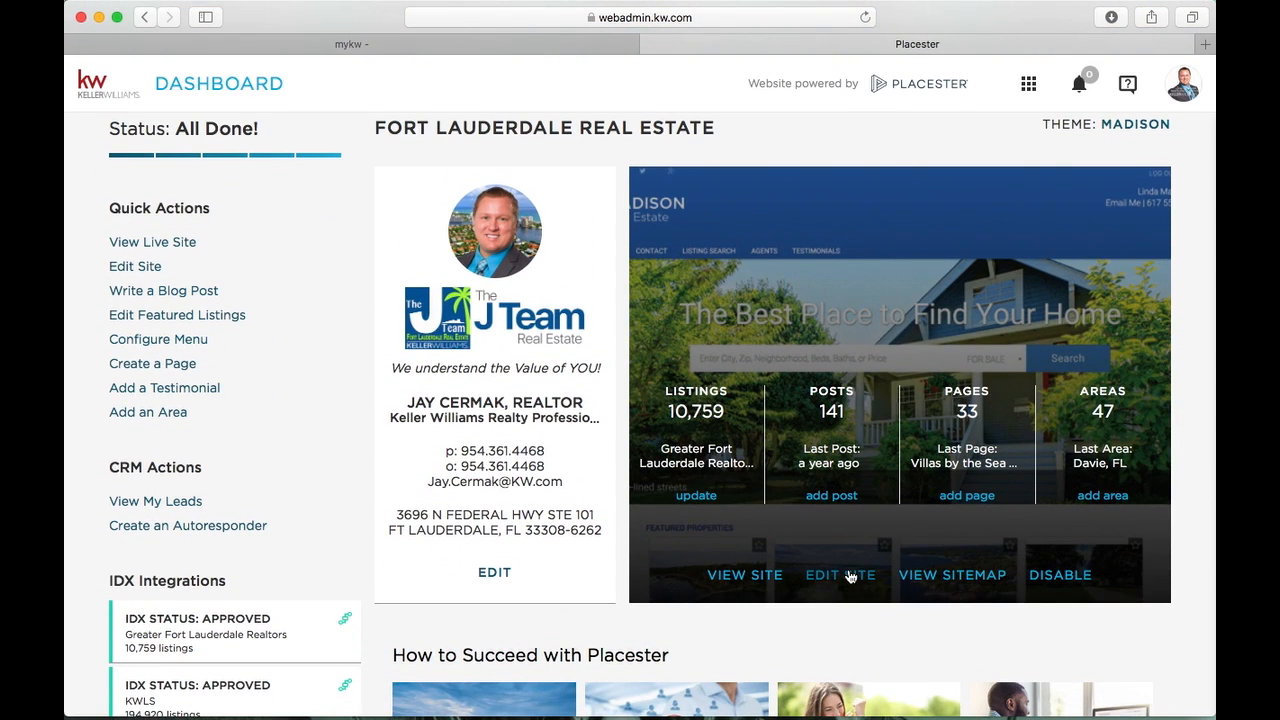
# Enter the site editor with EDIT SITE and accept the cookie notice
pyautogui.click(840, 575)
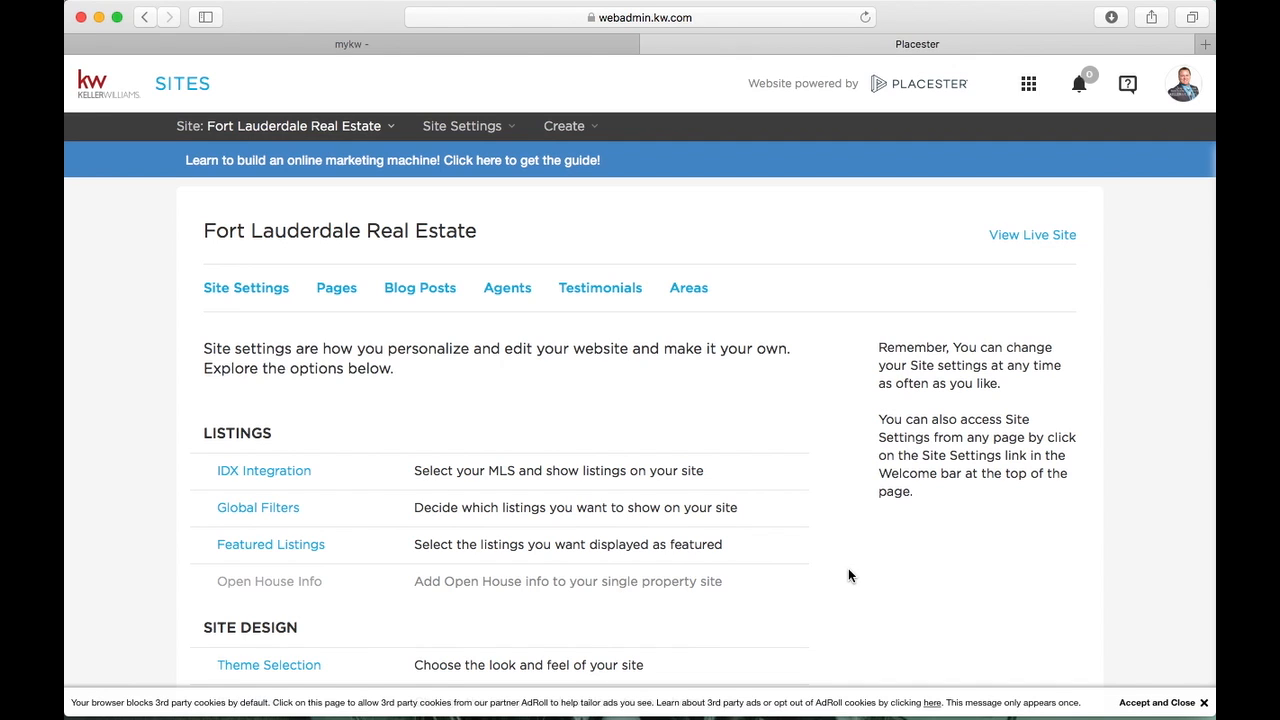
pyautogui.scroll(-2, 848, 575)
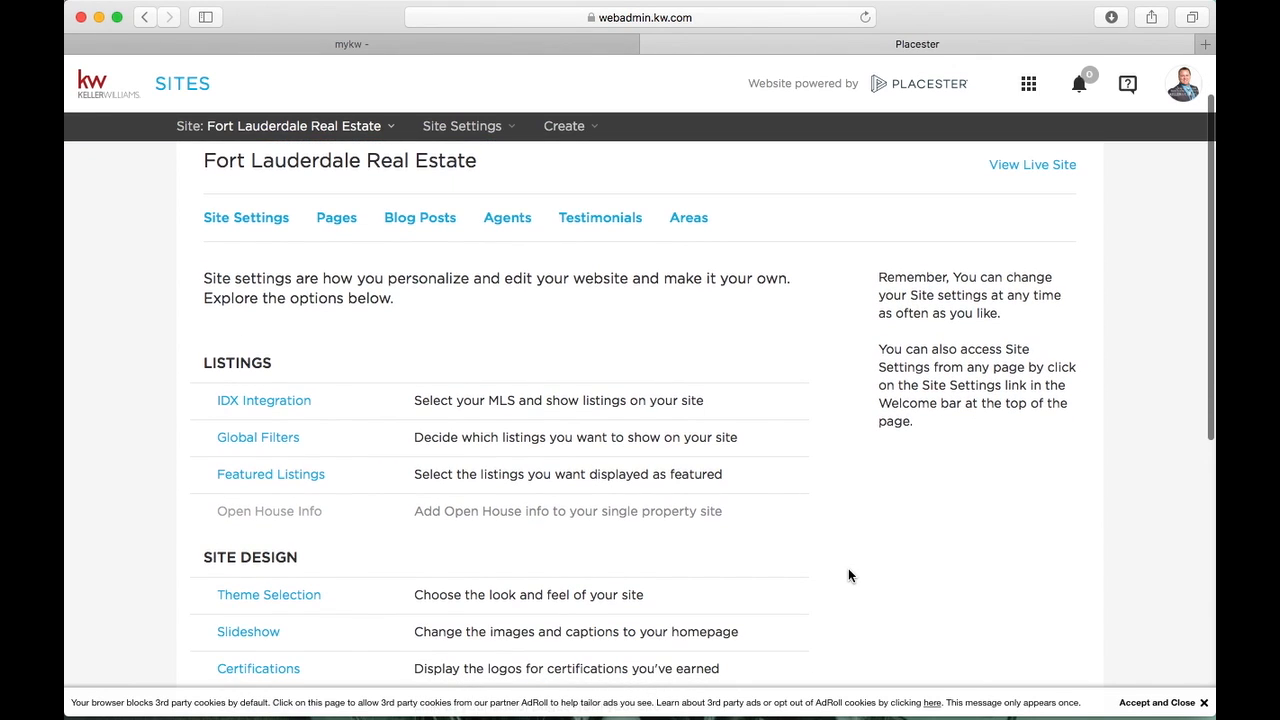
pyautogui.click(1145, 702)
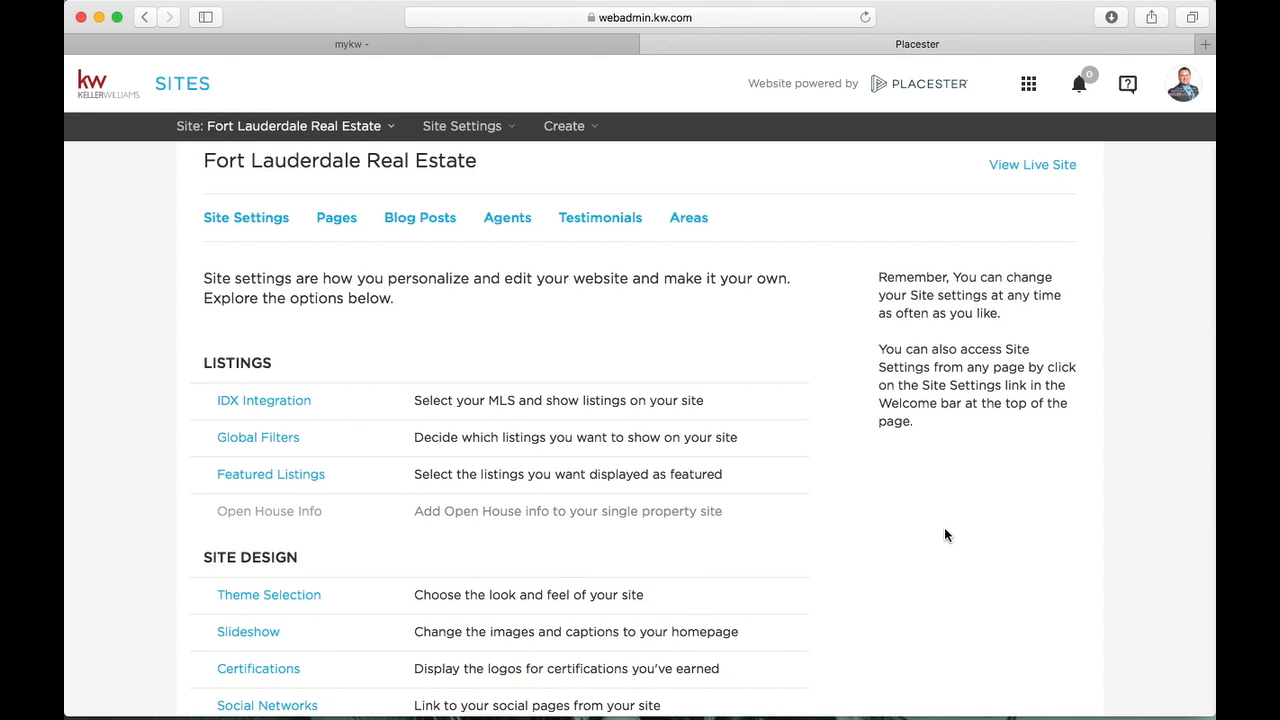
pyautogui.scroll(2, 945, 533)
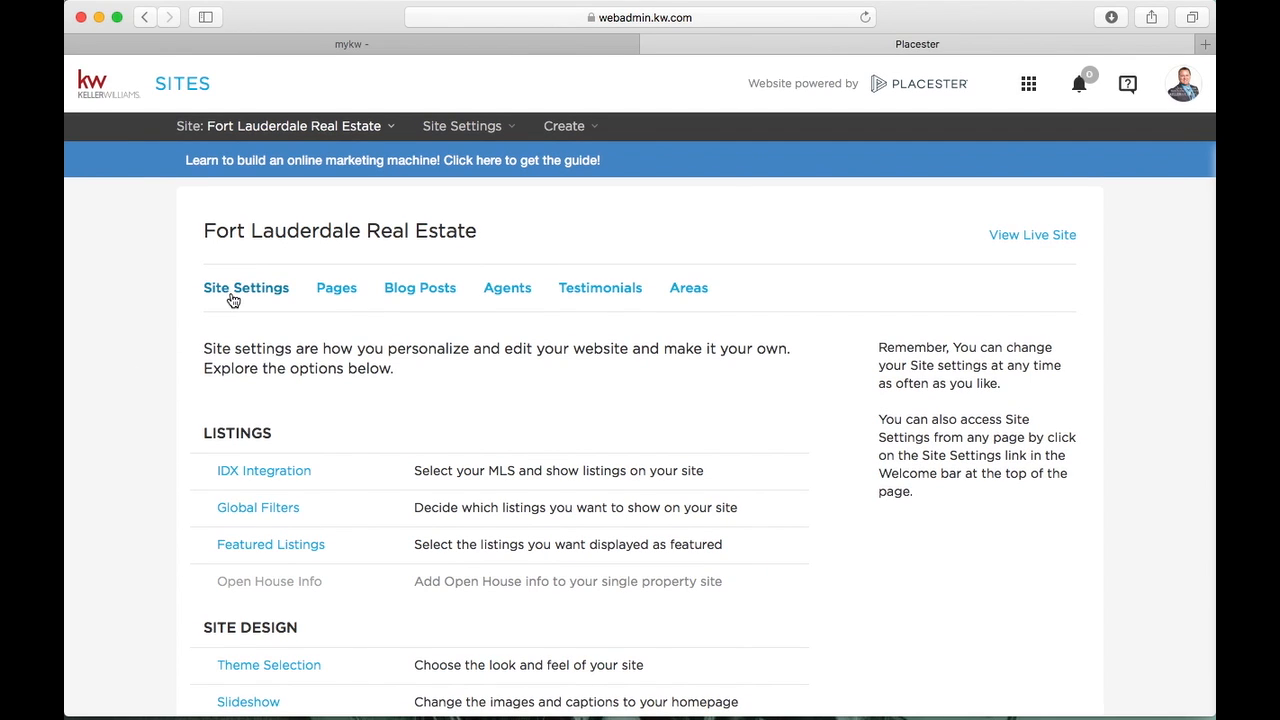
pyautogui.scroll(-4, 232, 300)
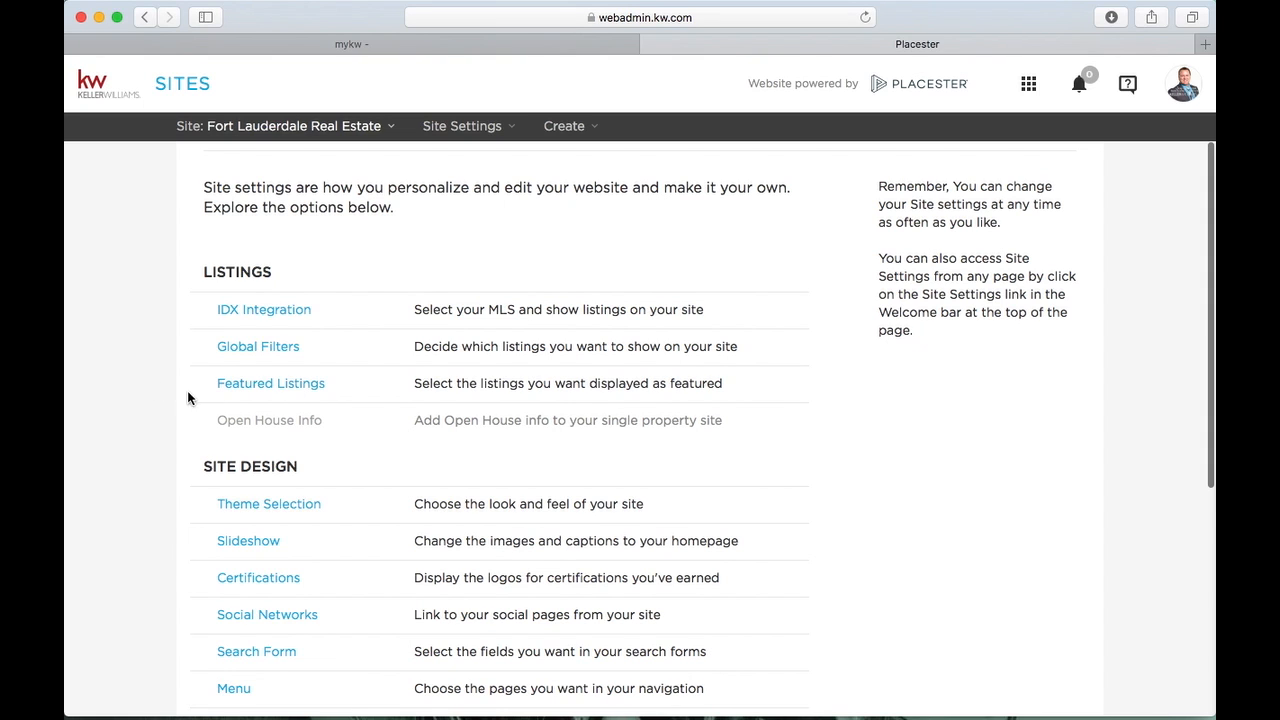
pyautogui.scroll(-4, 170, 398)
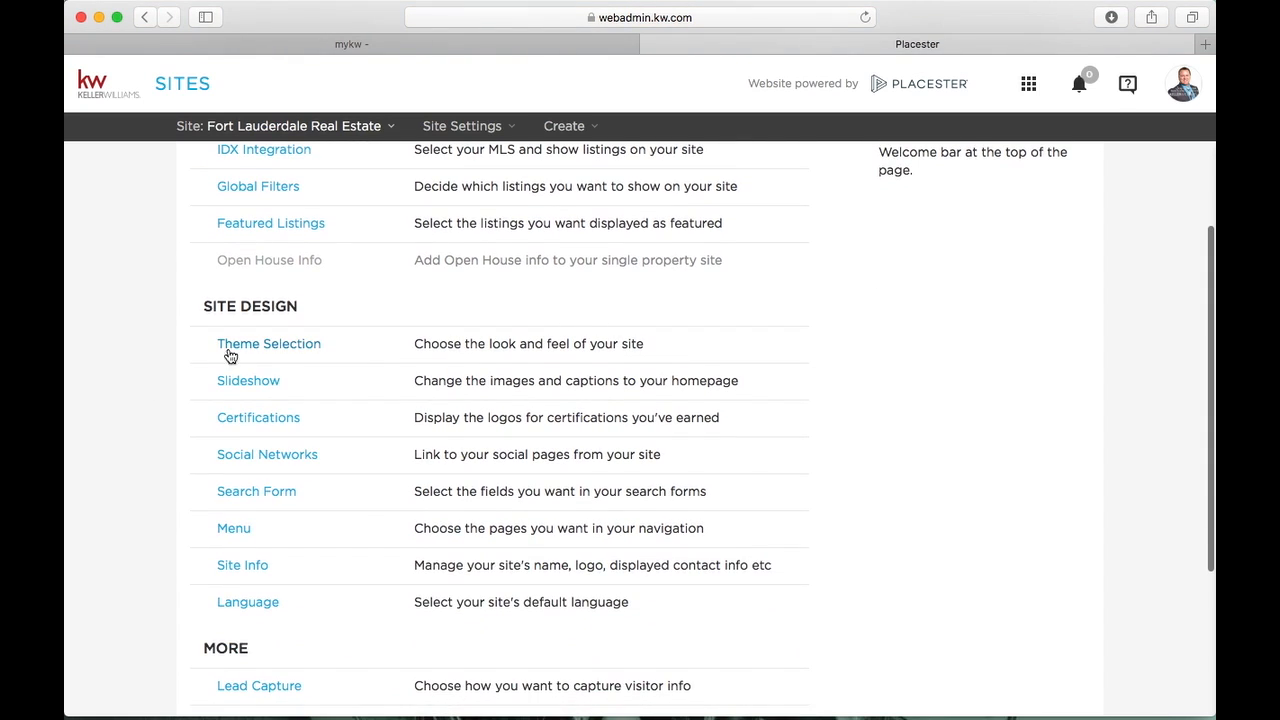
pyautogui.scroll(-6, 192, 483)
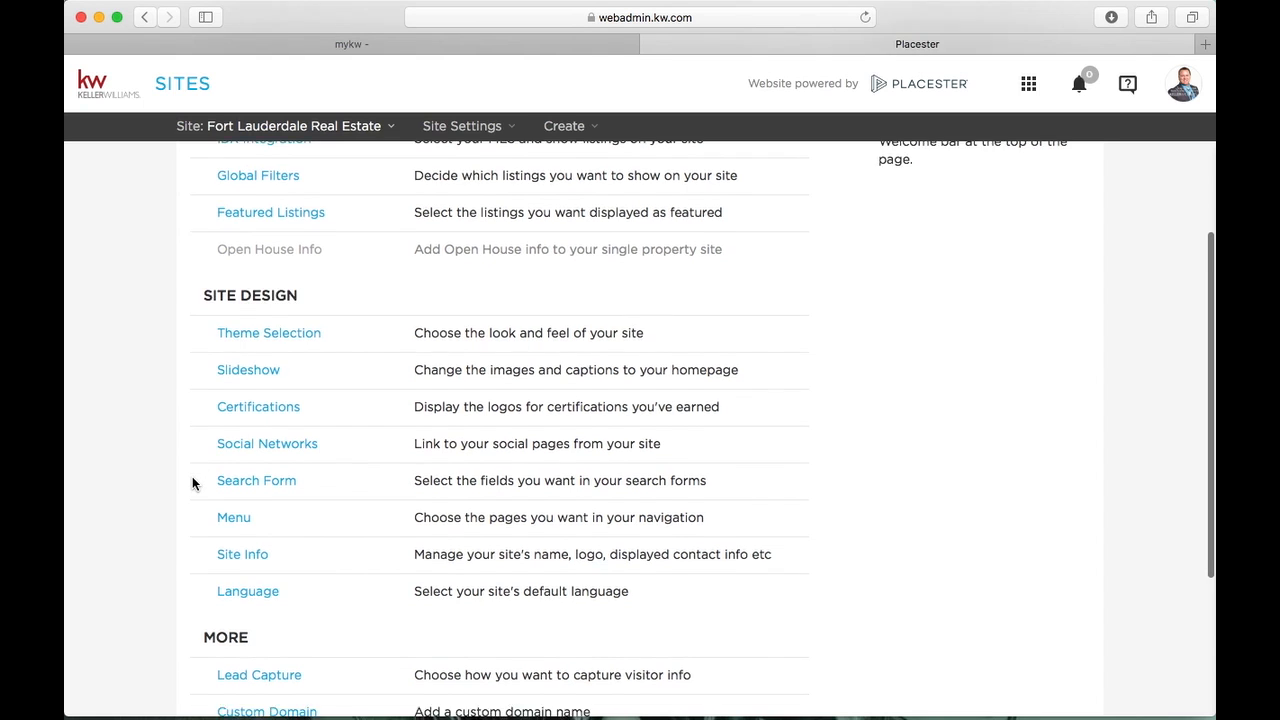
pyautogui.scroll(4, 192, 483)
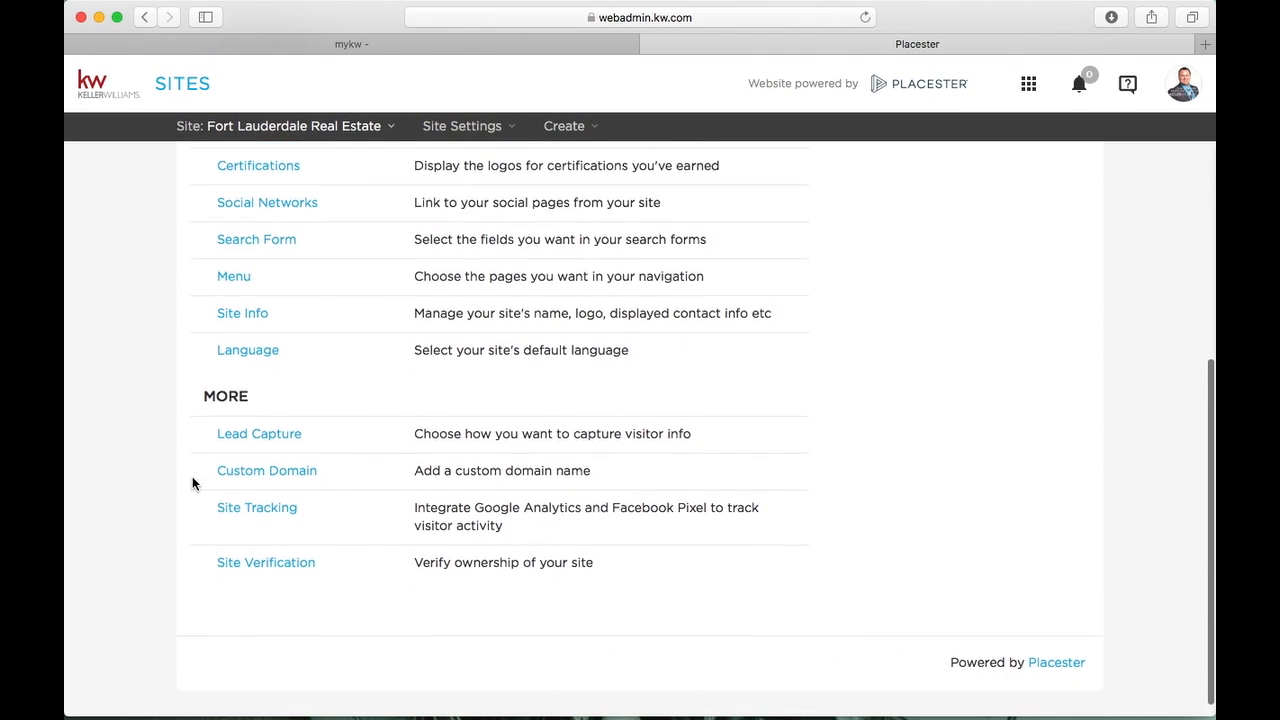
pyautogui.scroll(9, 192, 483)
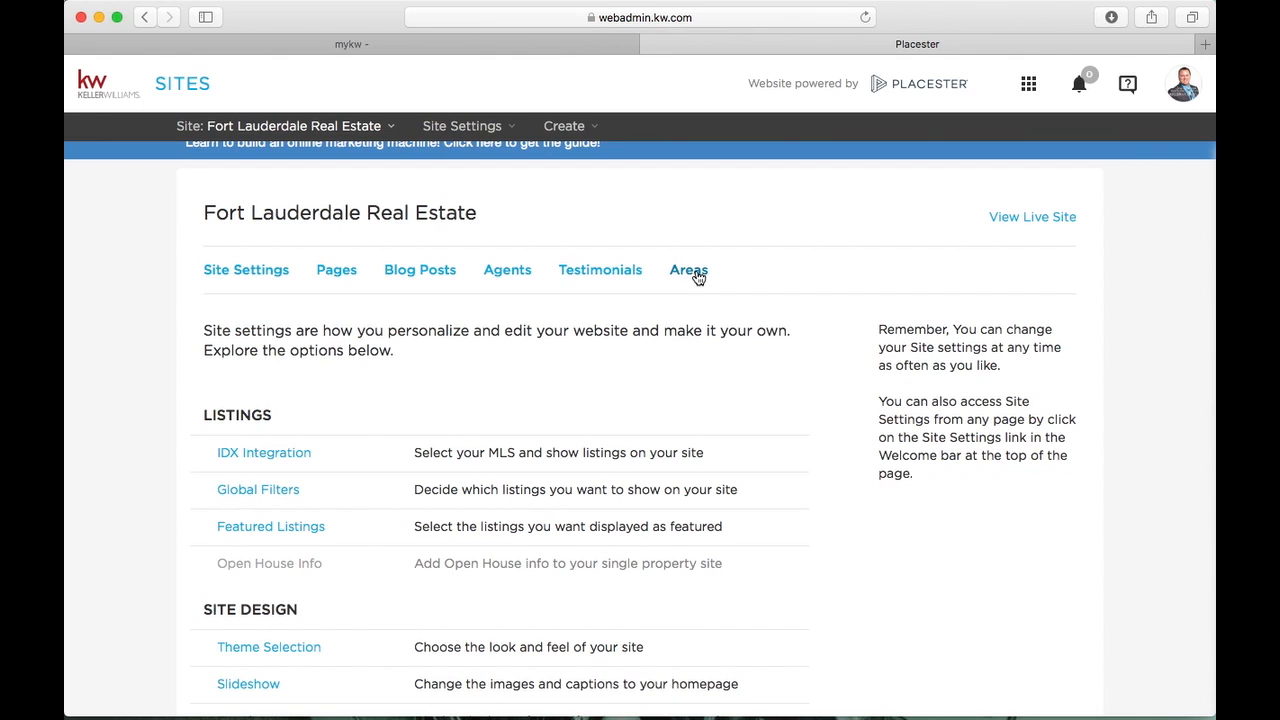
# Add a new page from the site's Pages list
pyautogui.scroll(1, 423, 289)
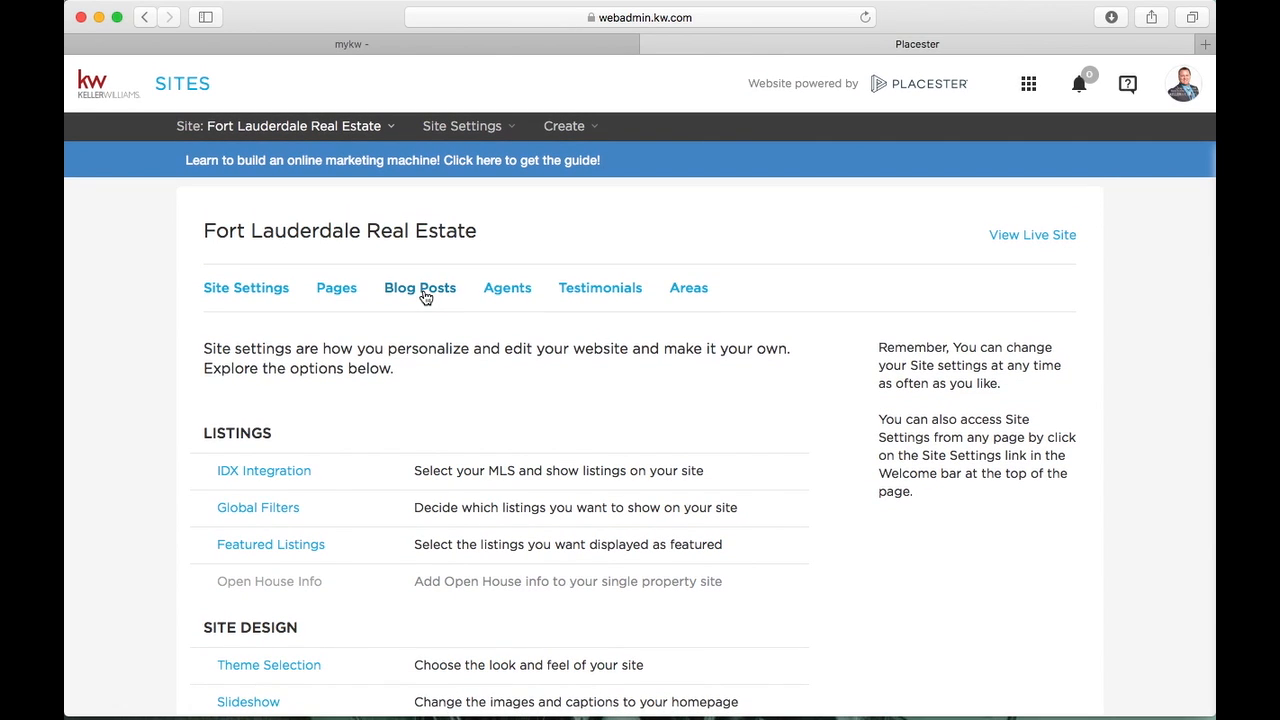
pyautogui.click(330, 293)
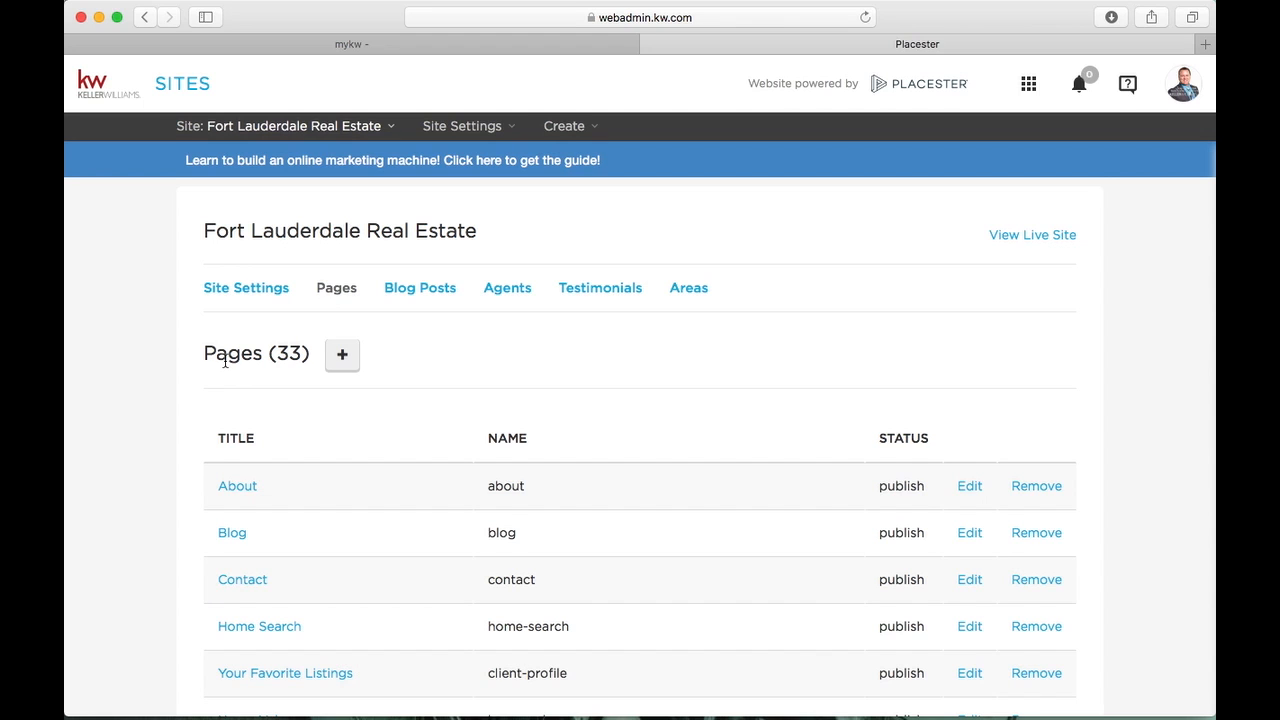
pyautogui.click(342, 357)
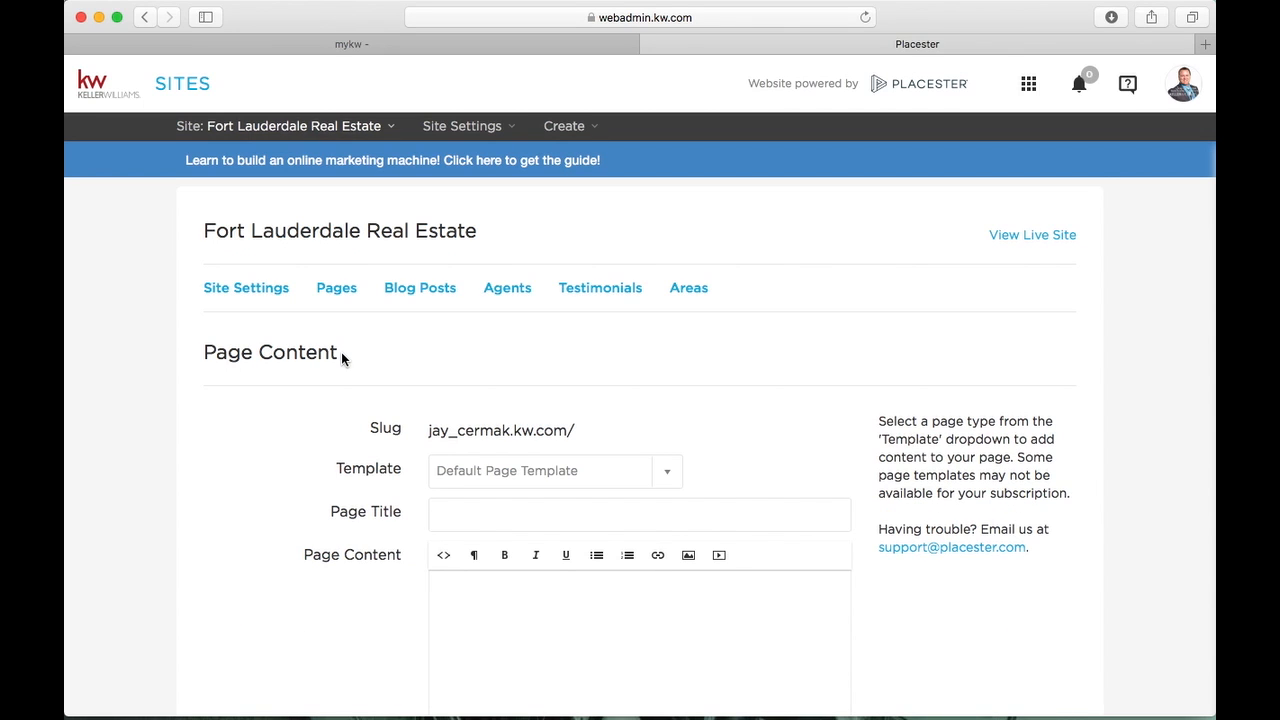
# Look over the template options and keep Default Page Template for the new page
pyautogui.scroll(-3, 341, 352)
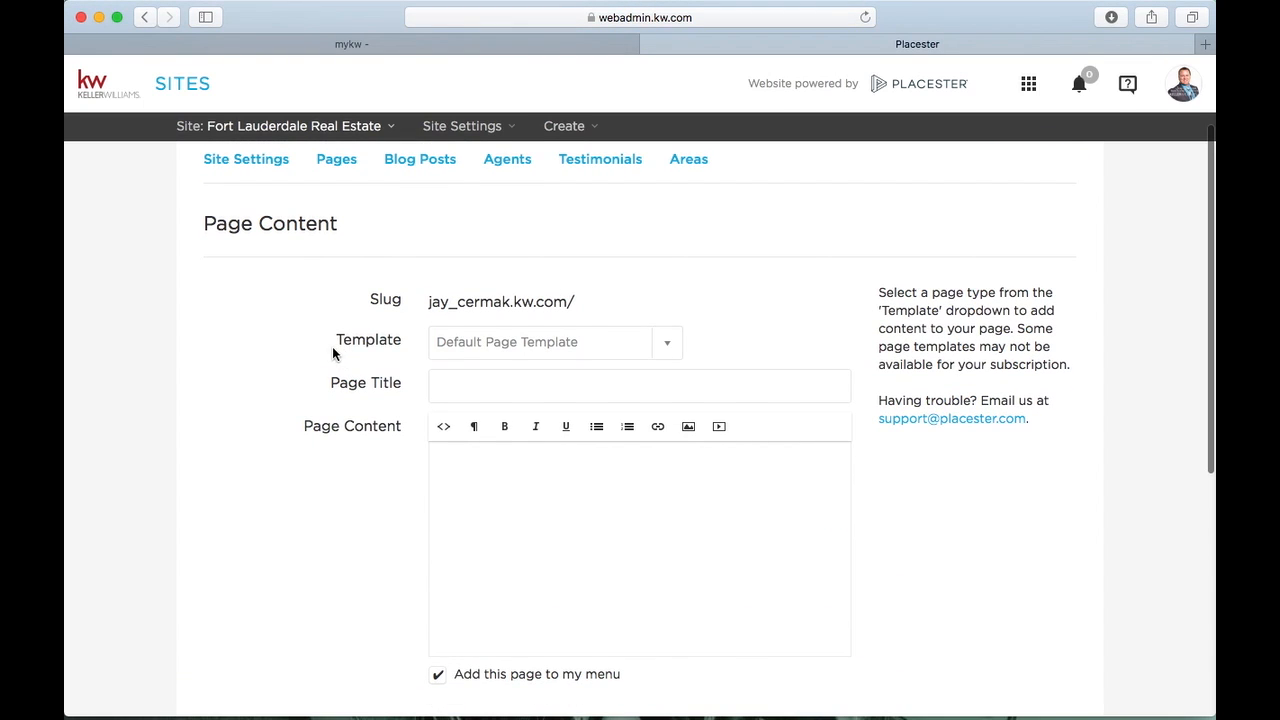
pyautogui.click(494, 350)
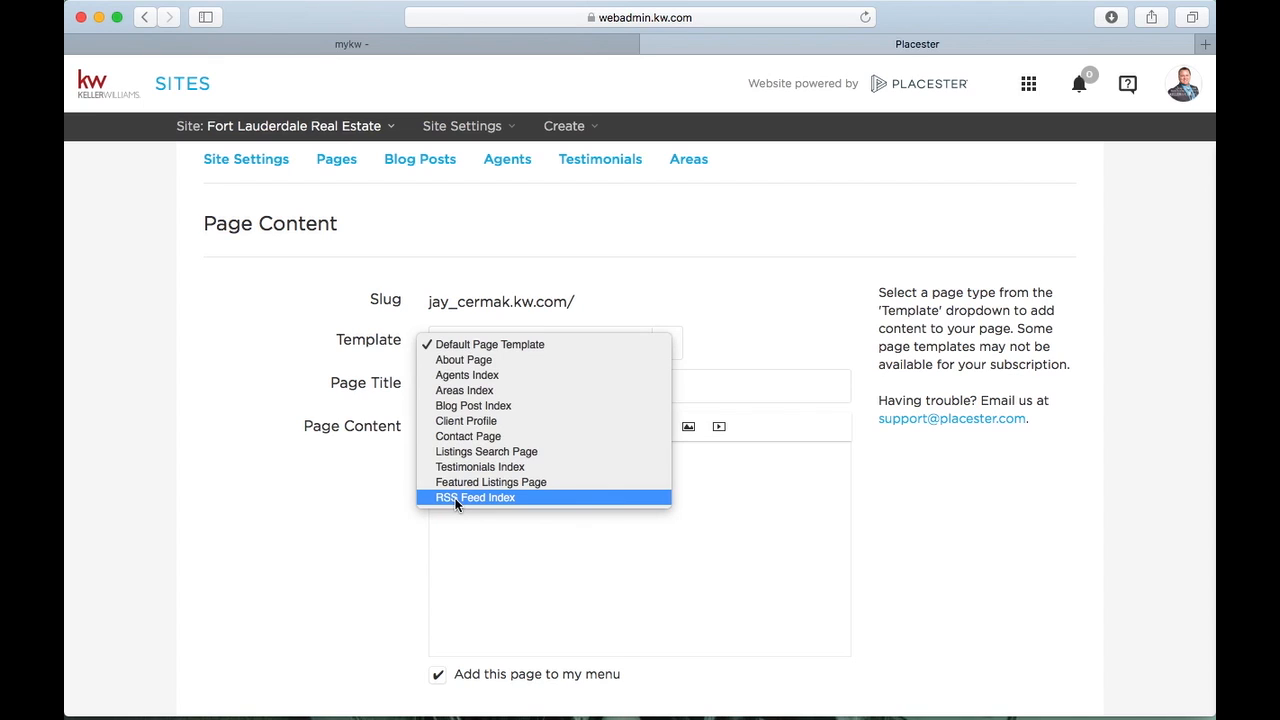
pyautogui.click(392, 362)
pyautogui.scroll(3, 590, 326)
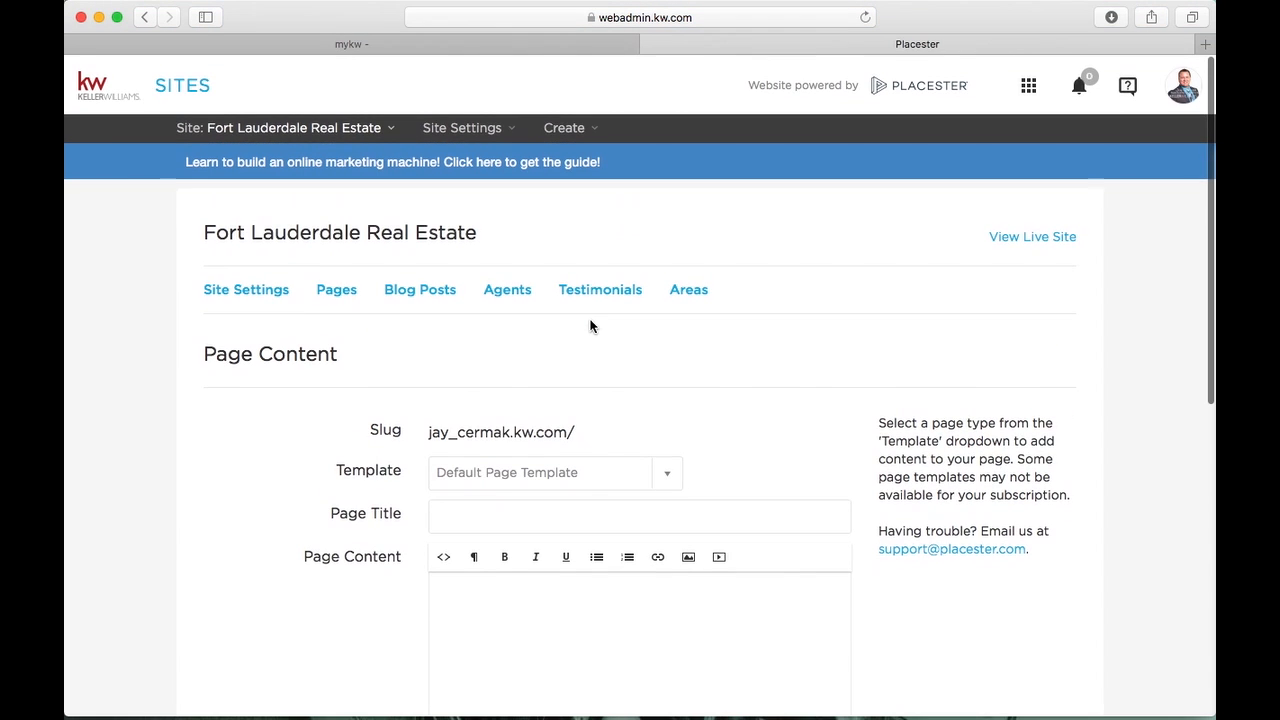
# Review the live site's About page bio and contact form, then return to Placester
pyautogui.click(1024, 240)
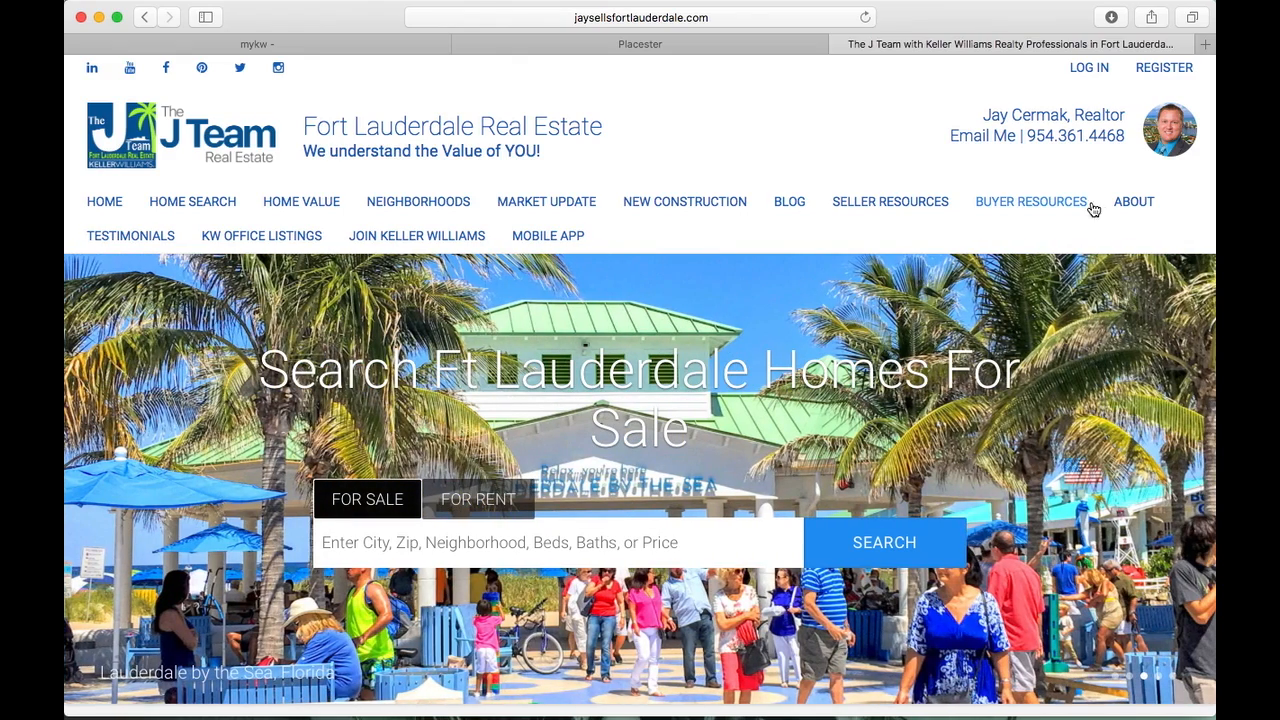
pyautogui.click(1129, 207)
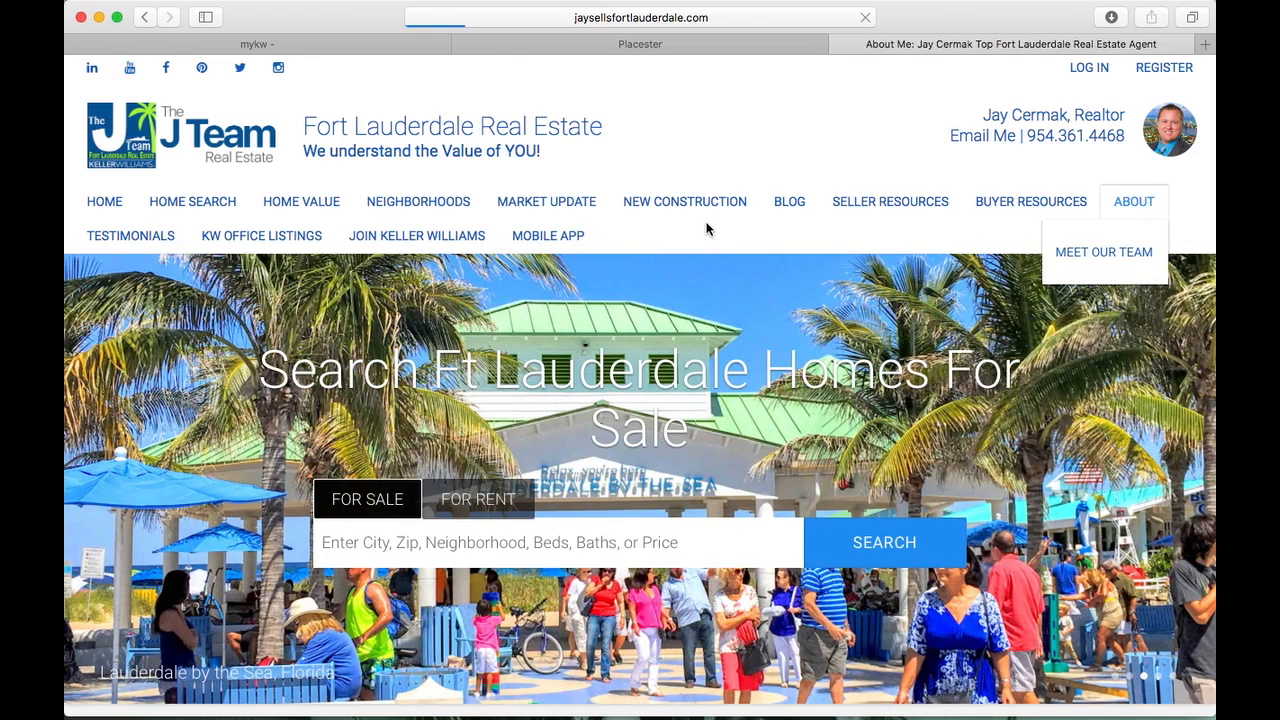
pyautogui.scroll(-5, 522, 305)
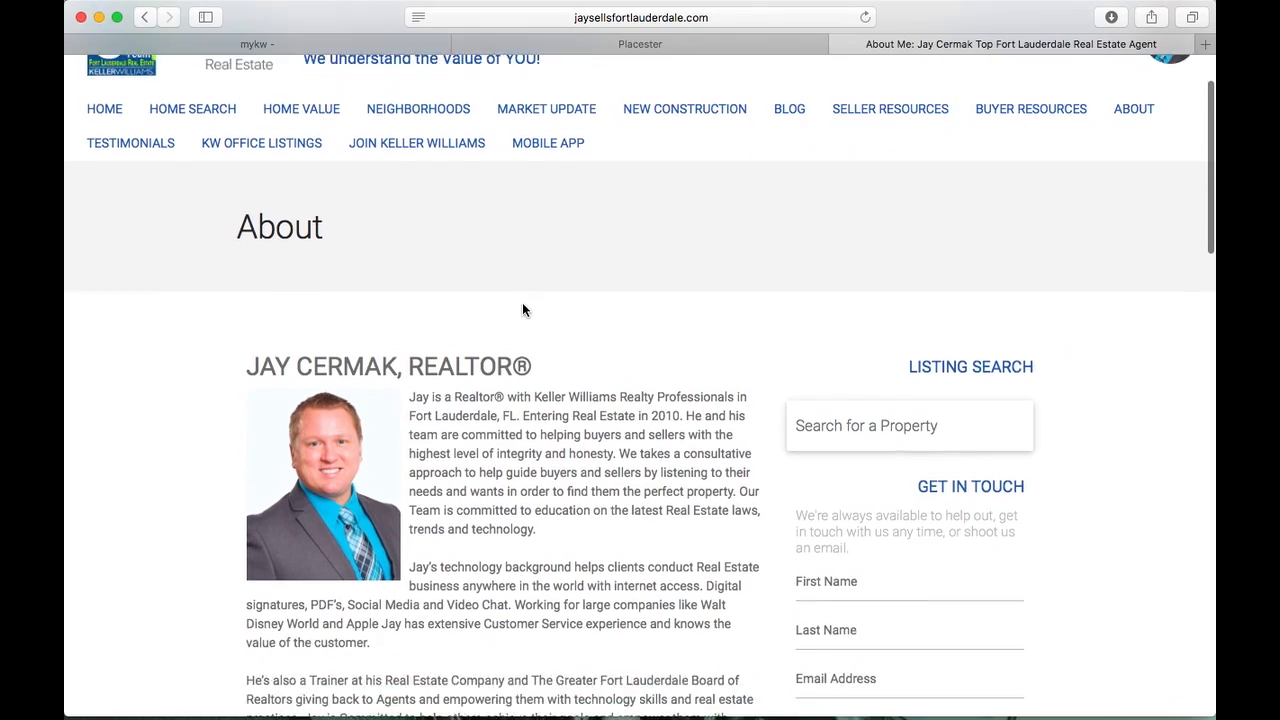
pyautogui.scroll(1, 522, 302)
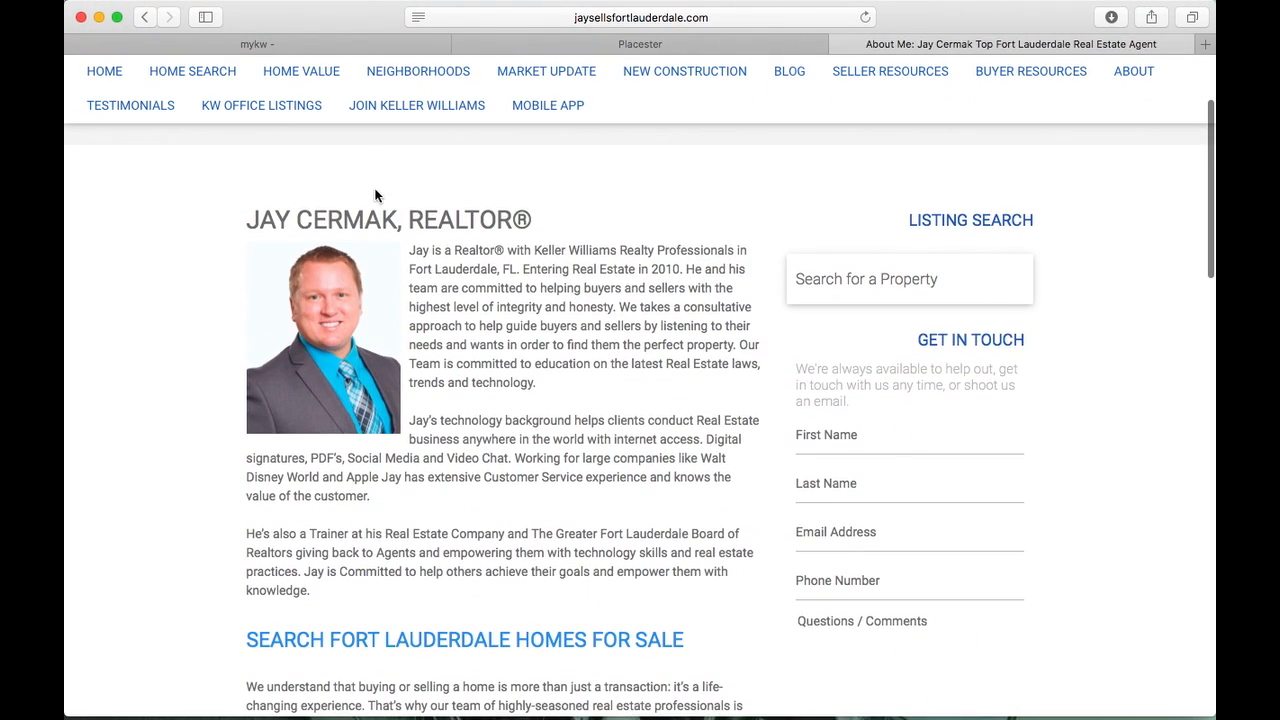
pyautogui.scroll(-8, 466, 325)
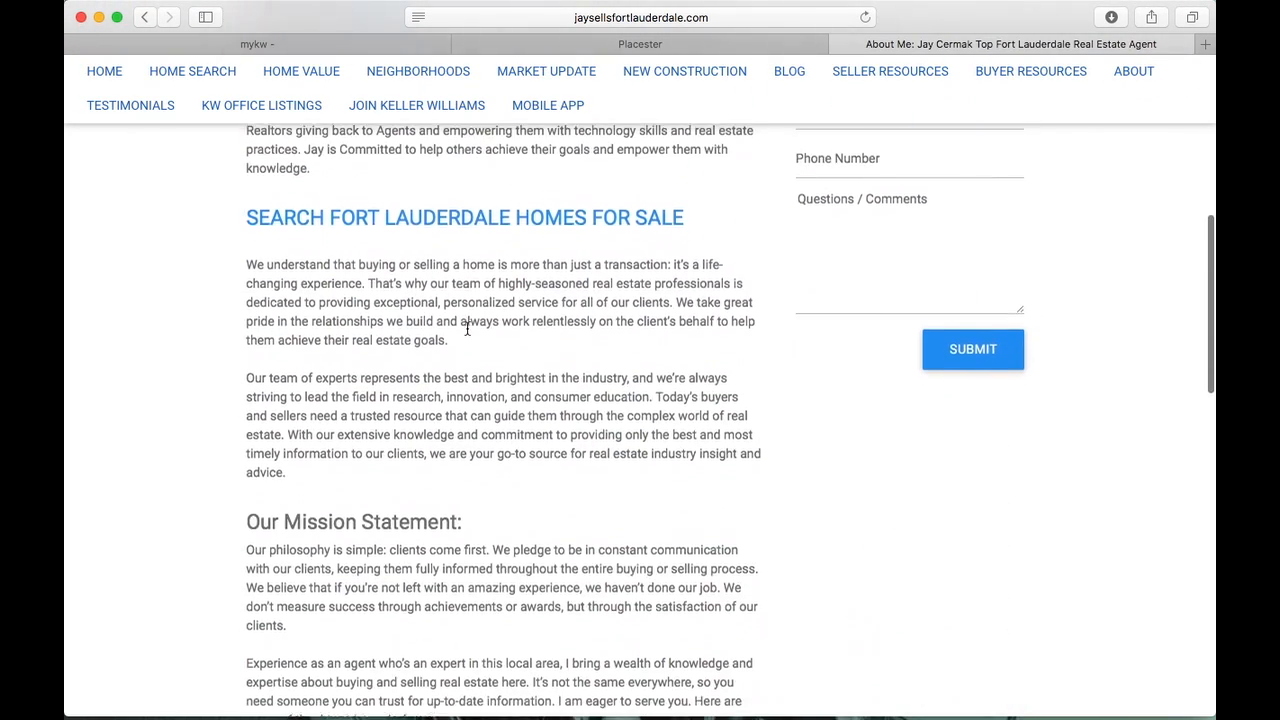
pyautogui.scroll(5, 466, 334)
pyautogui.scroll(1, 466, 334)
pyautogui.scroll(3, 897, 186)
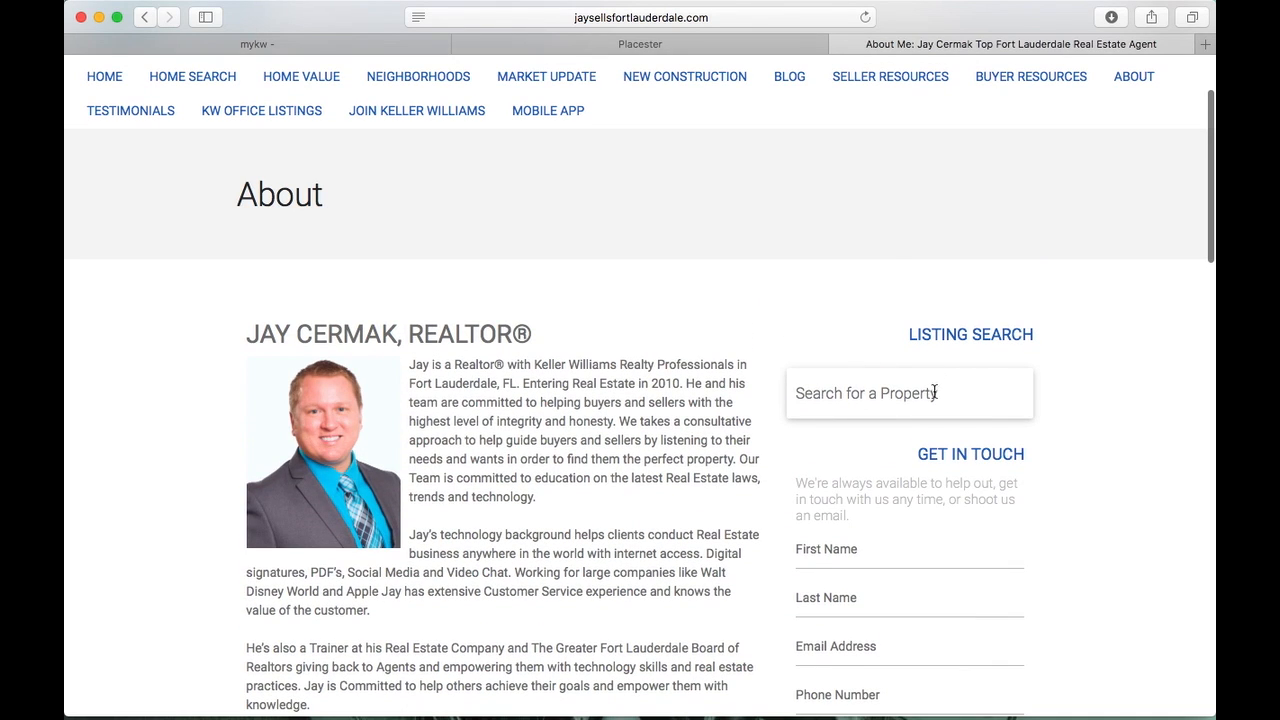
pyautogui.scroll(-3, 932, 394)
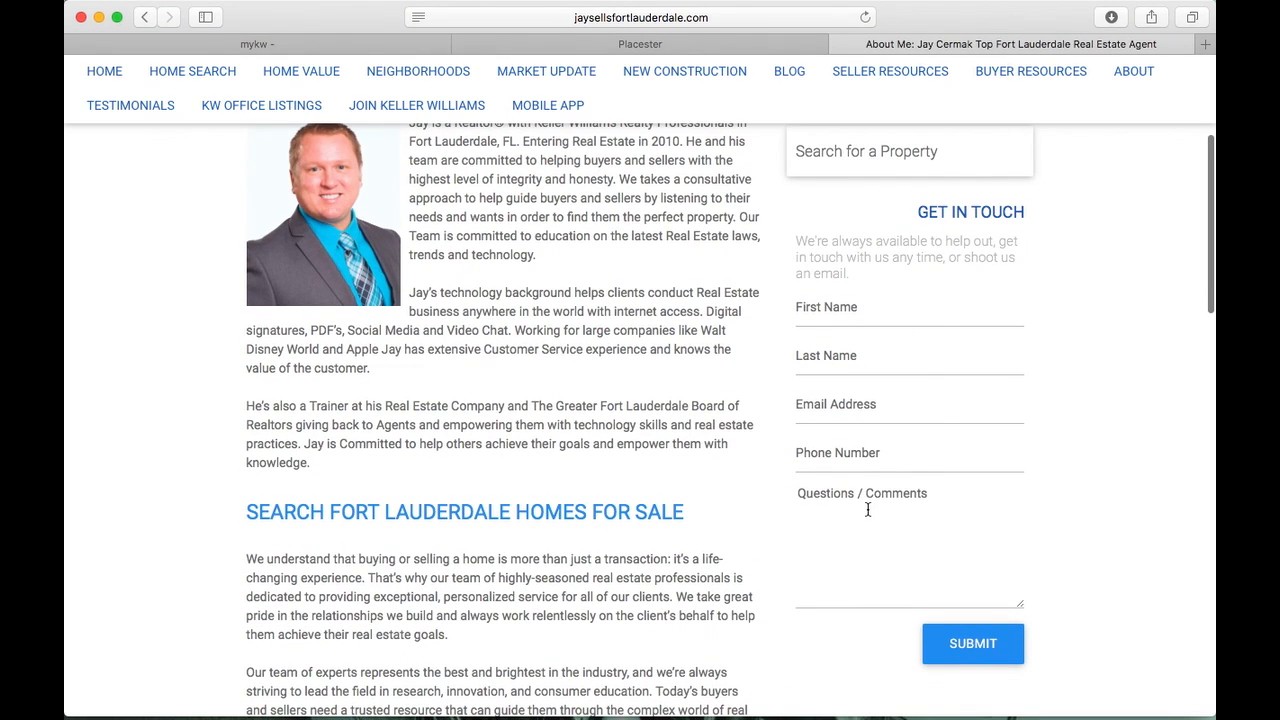
pyautogui.scroll(5, 867, 509)
pyautogui.click(668, 44)
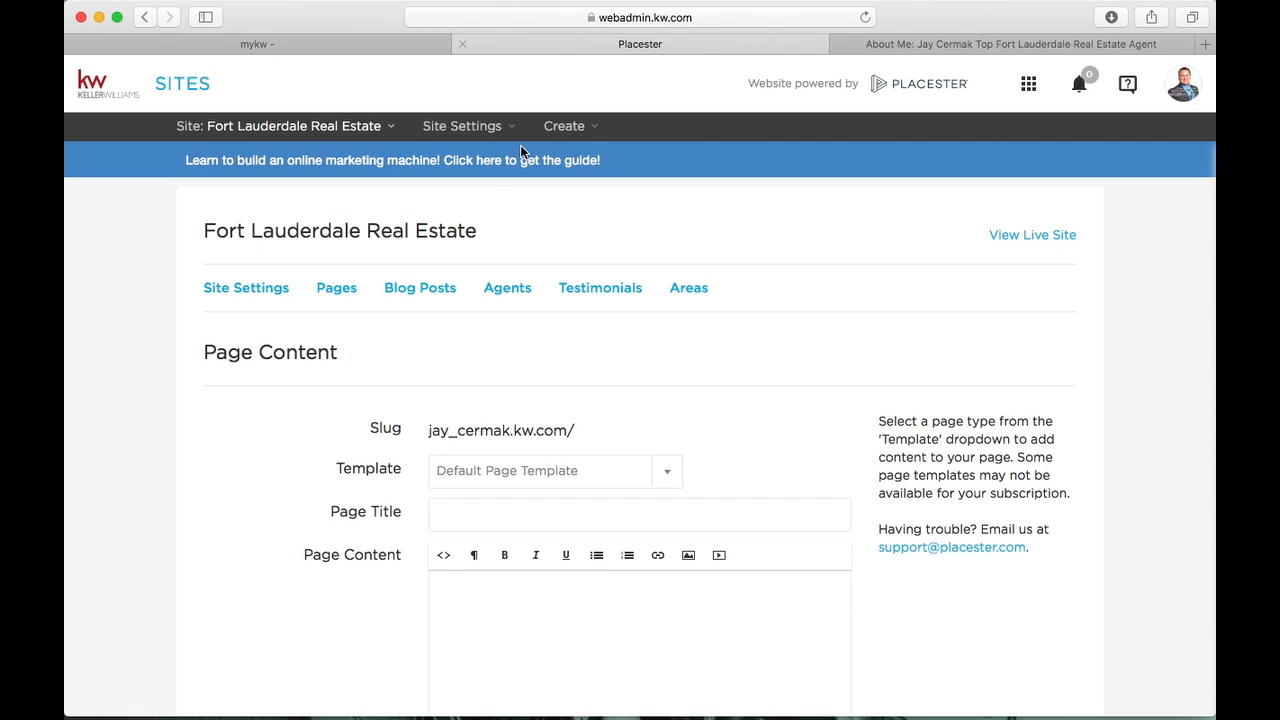
# Browse the template list without changing Default Page Template, then return to the About page
pyautogui.scroll(-2, 600, 288)
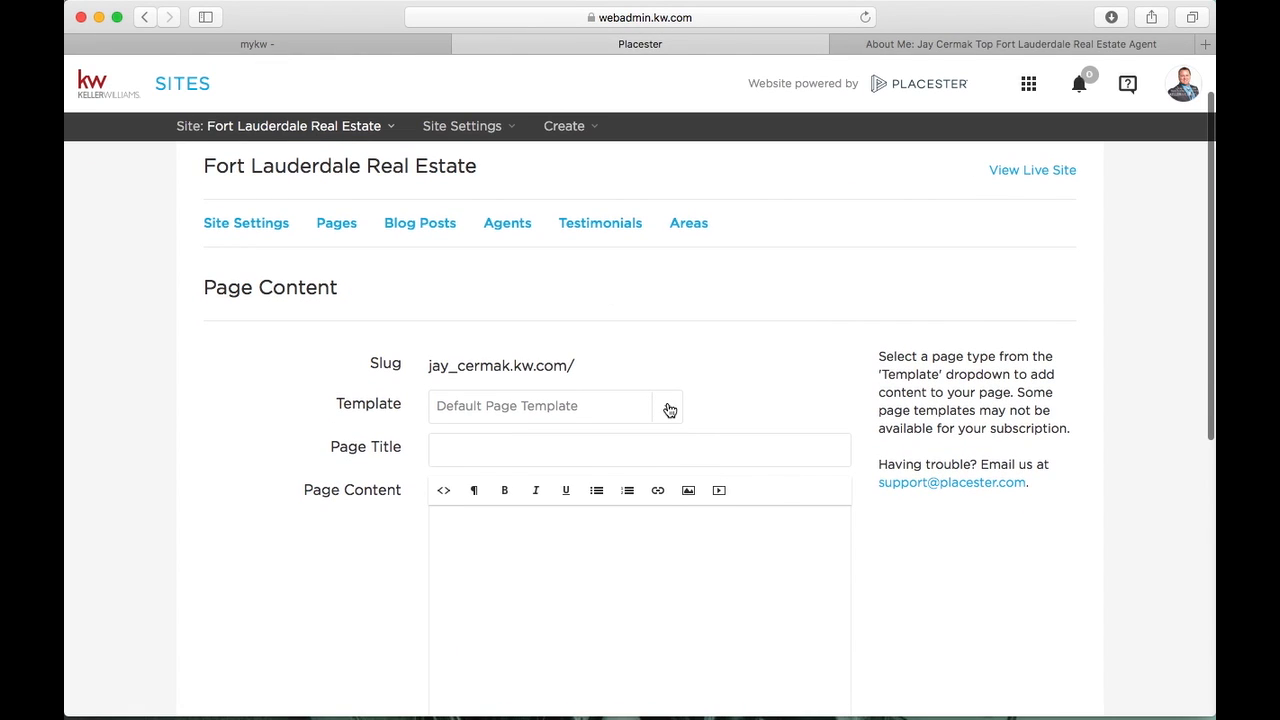
pyautogui.click(669, 410)
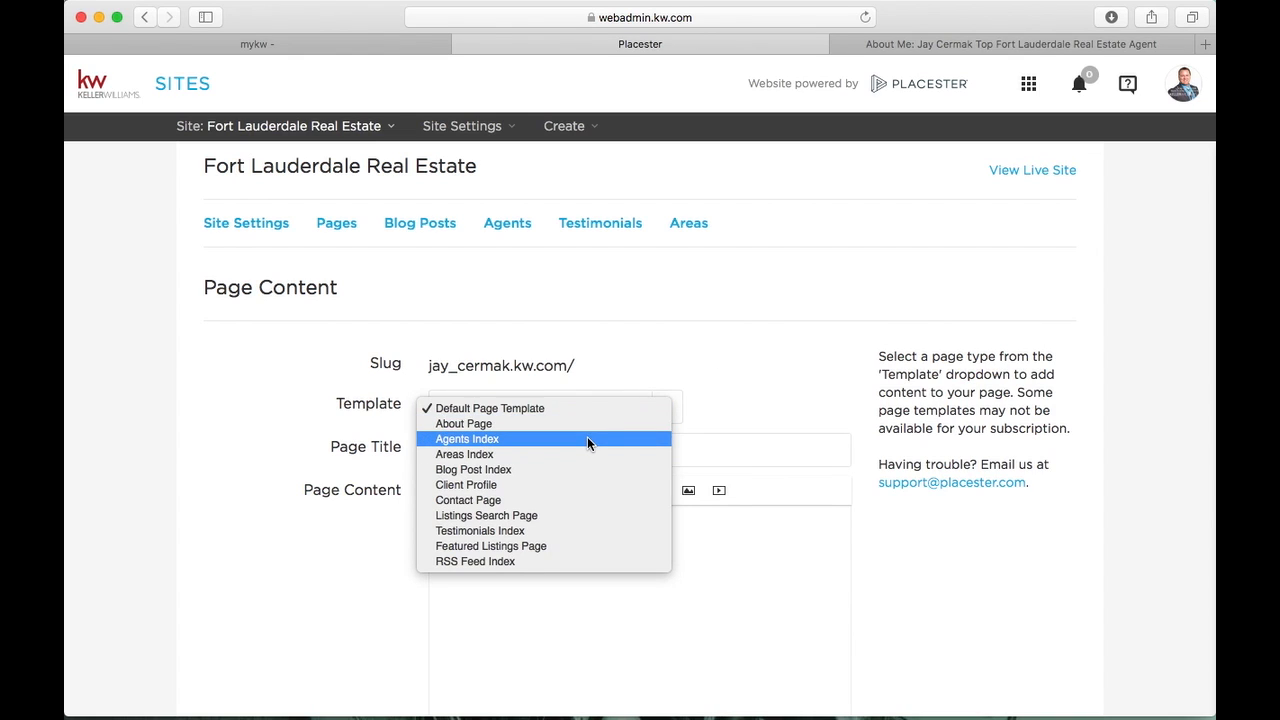
pyautogui.click(968, 44)
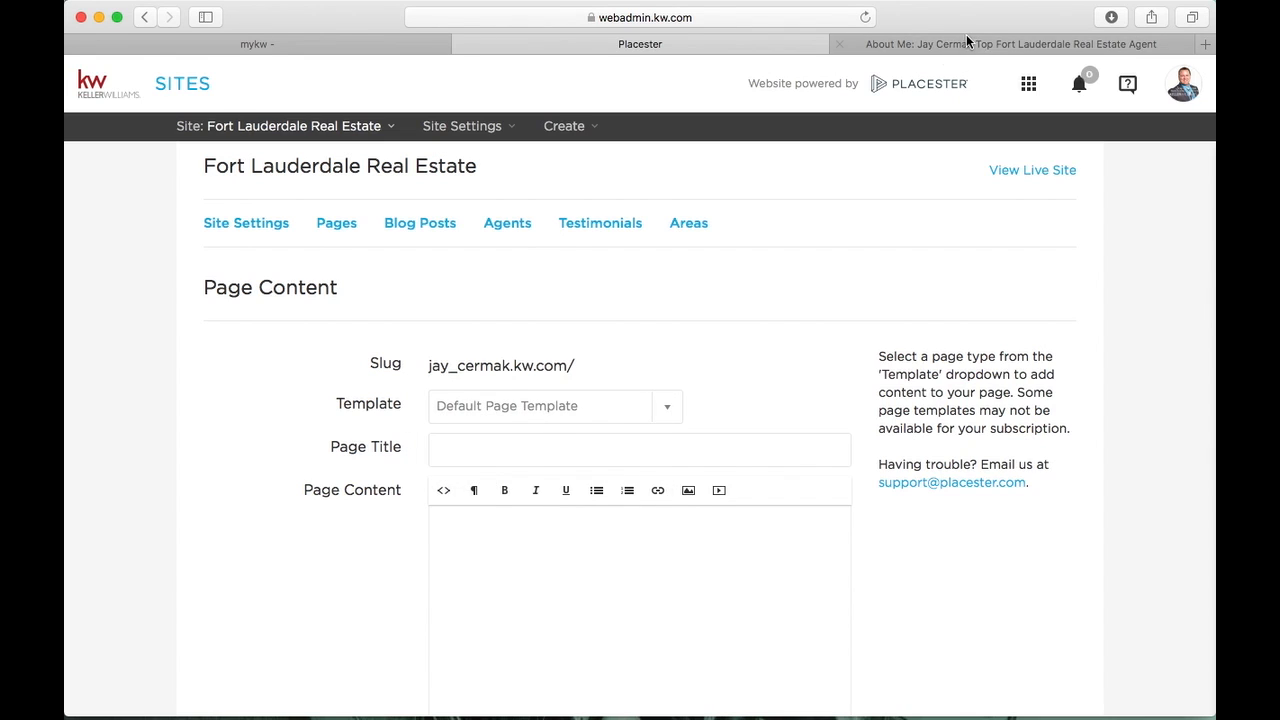
pyautogui.click(966, 43)
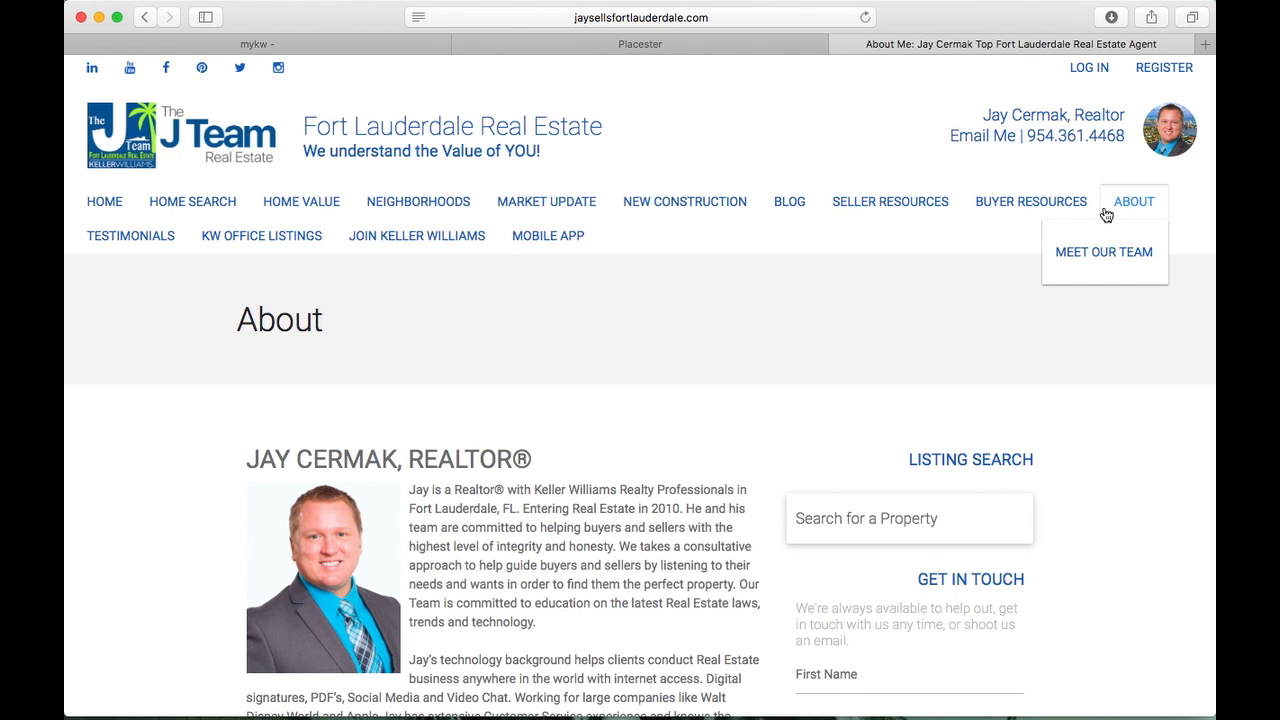
# Look through the team member cards on the live ABOUT > MEET OUR TEAM page
pyautogui.moveTo(1146, 205)
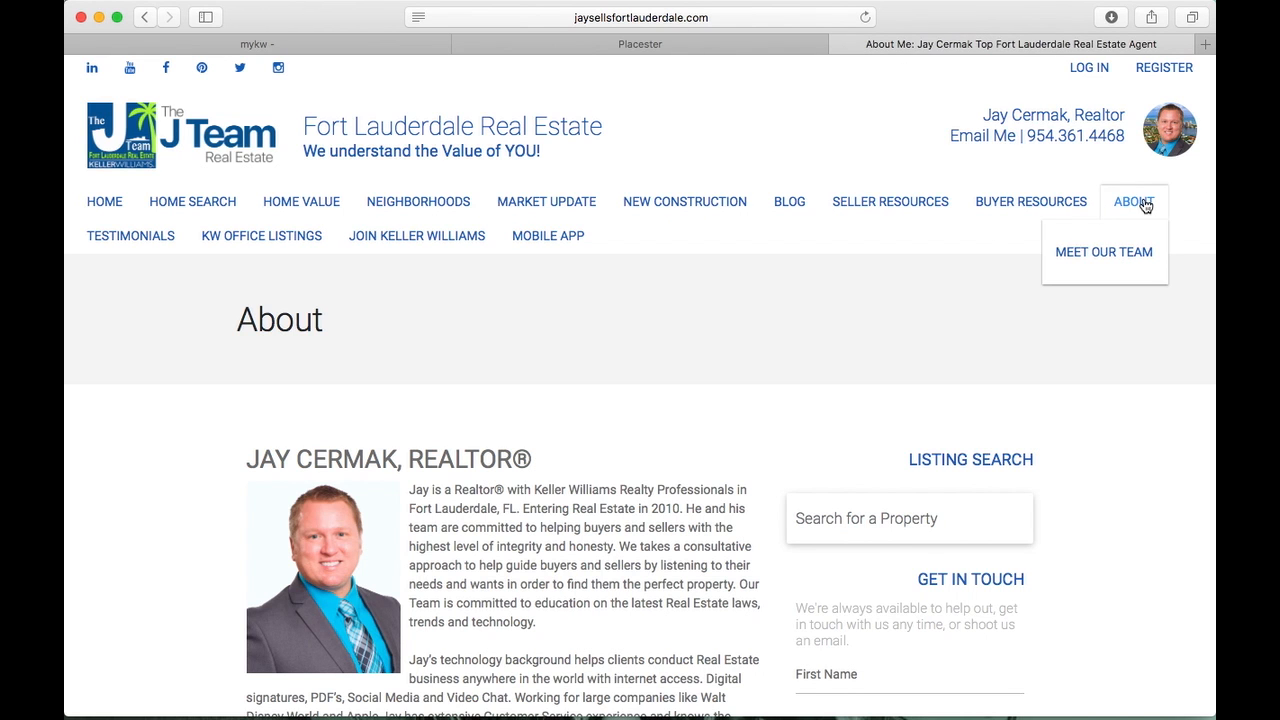
pyautogui.click(1115, 255)
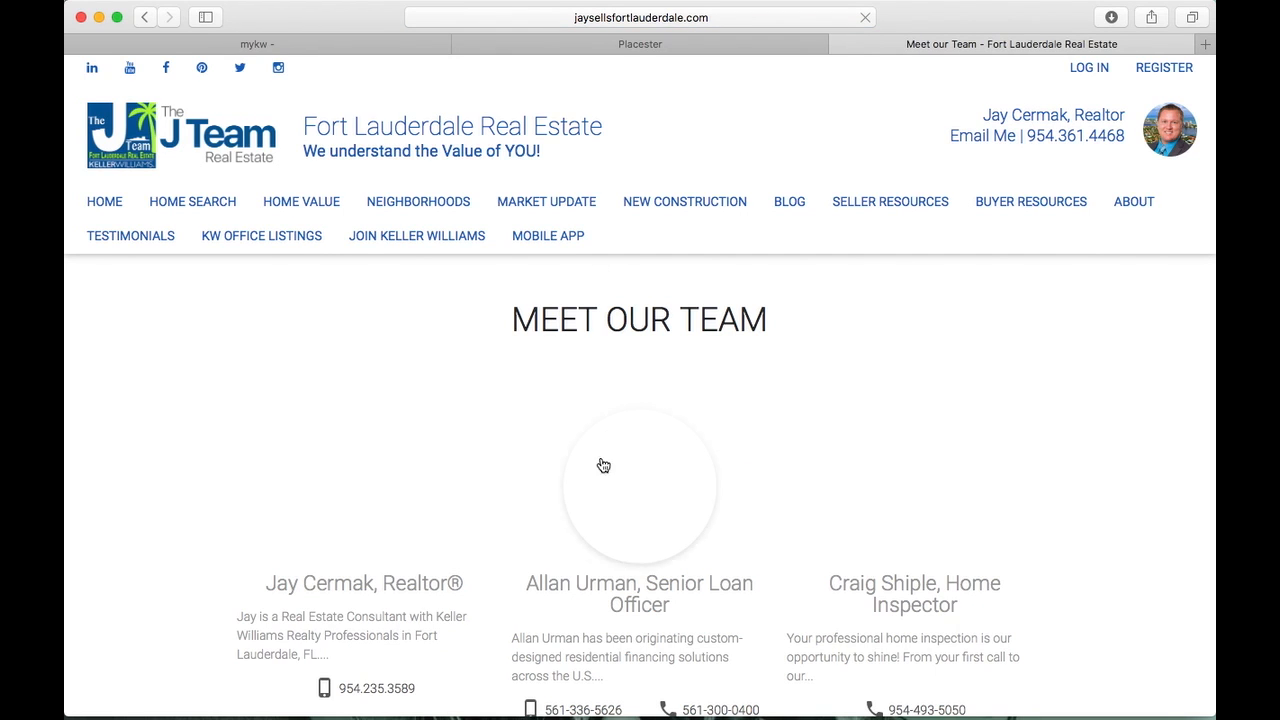
pyautogui.scroll(-5, 600, 466)
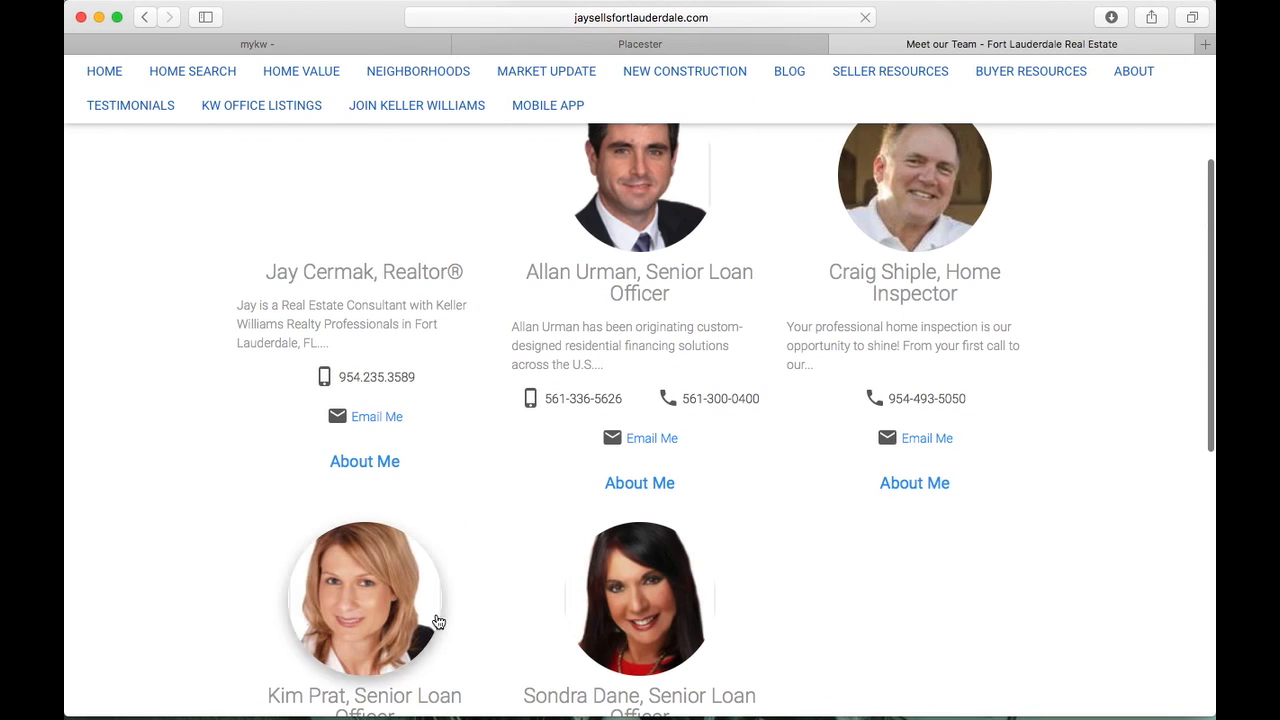
pyautogui.scroll(4, 734, 440)
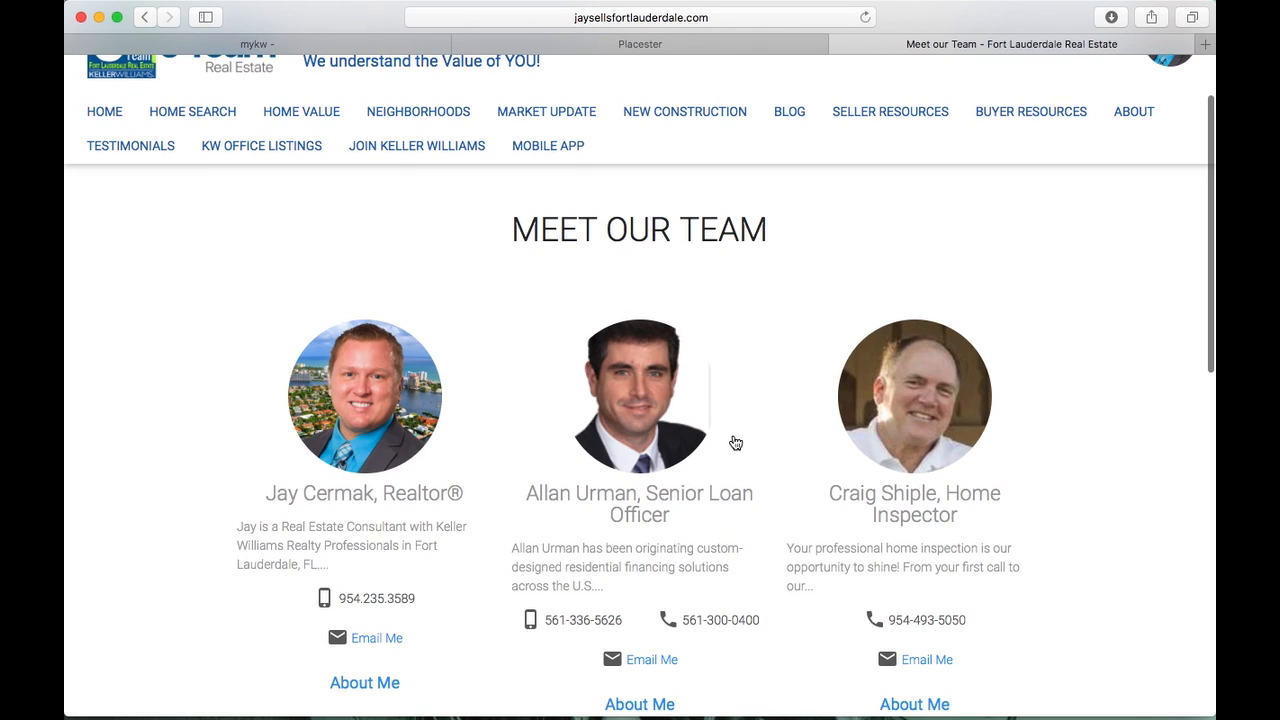
pyautogui.scroll(-4, 735, 442)
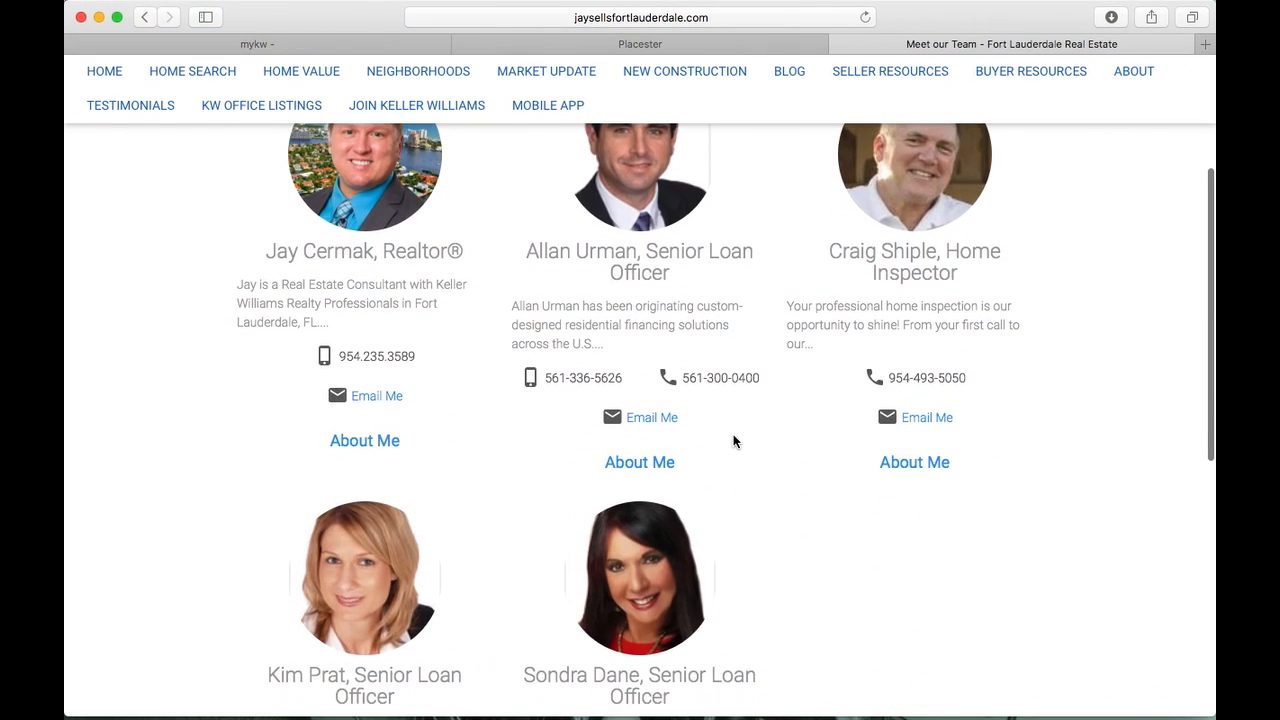
pyautogui.scroll(5, 735, 442)
# Recheck the new page's template options, keep Default Page Template, and return to Meet Our Team
pyautogui.click(731, 45)
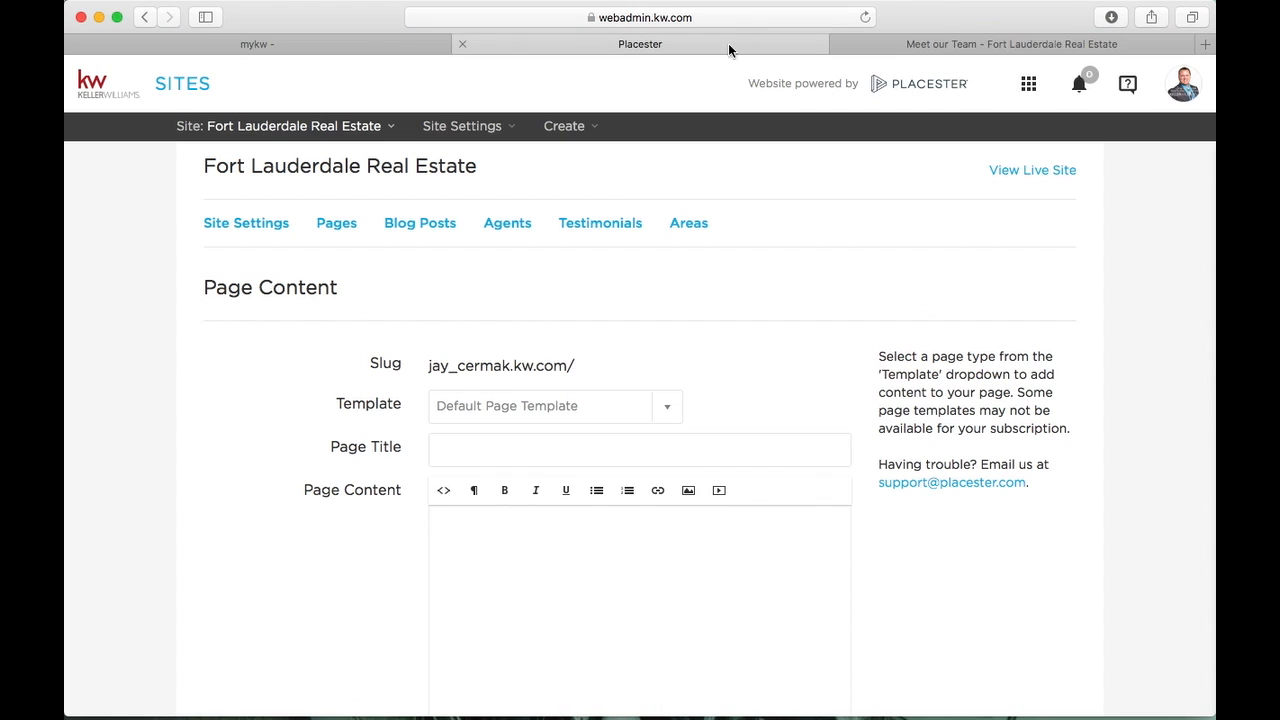
pyautogui.click(674, 406)
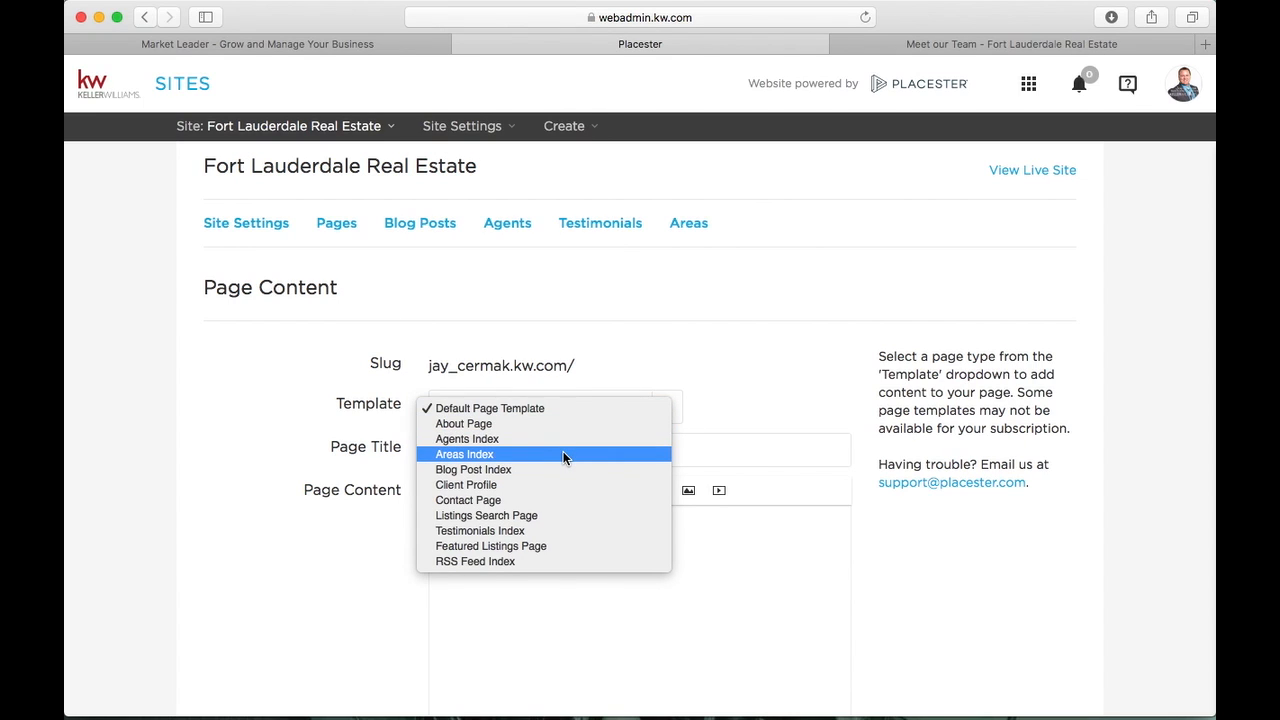
pyautogui.click(1016, 60)
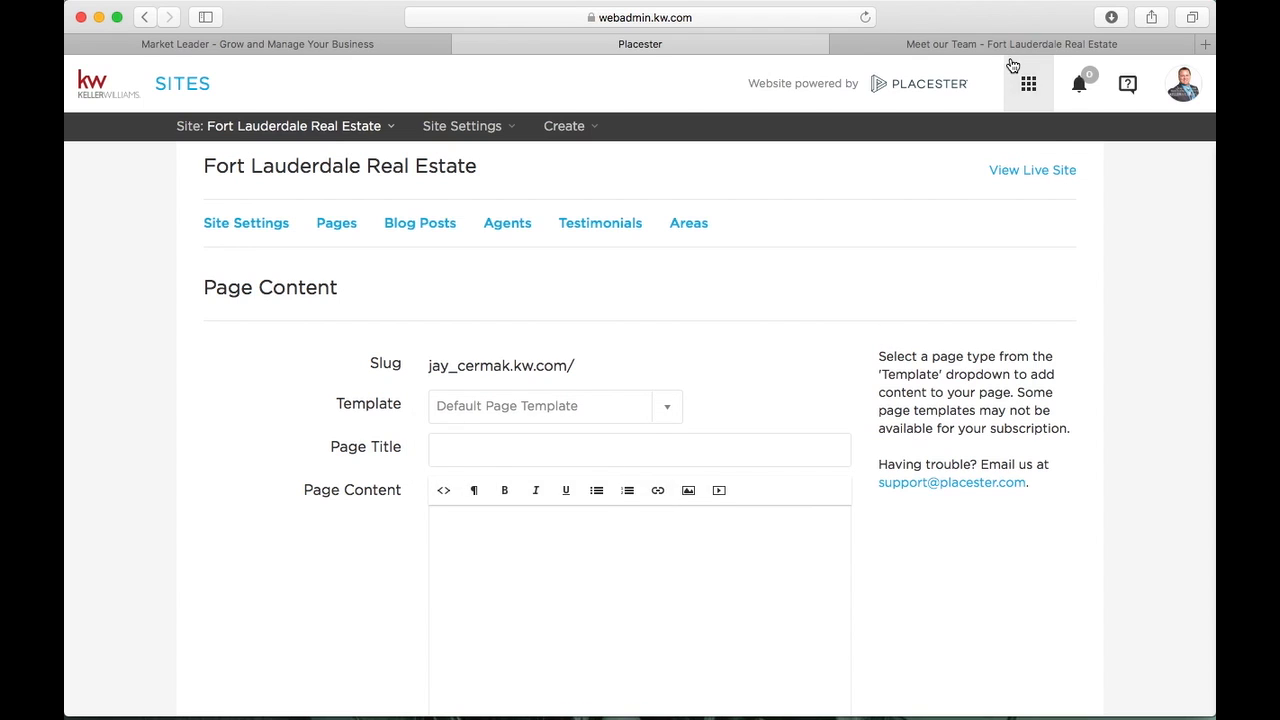
pyautogui.click(1016, 48)
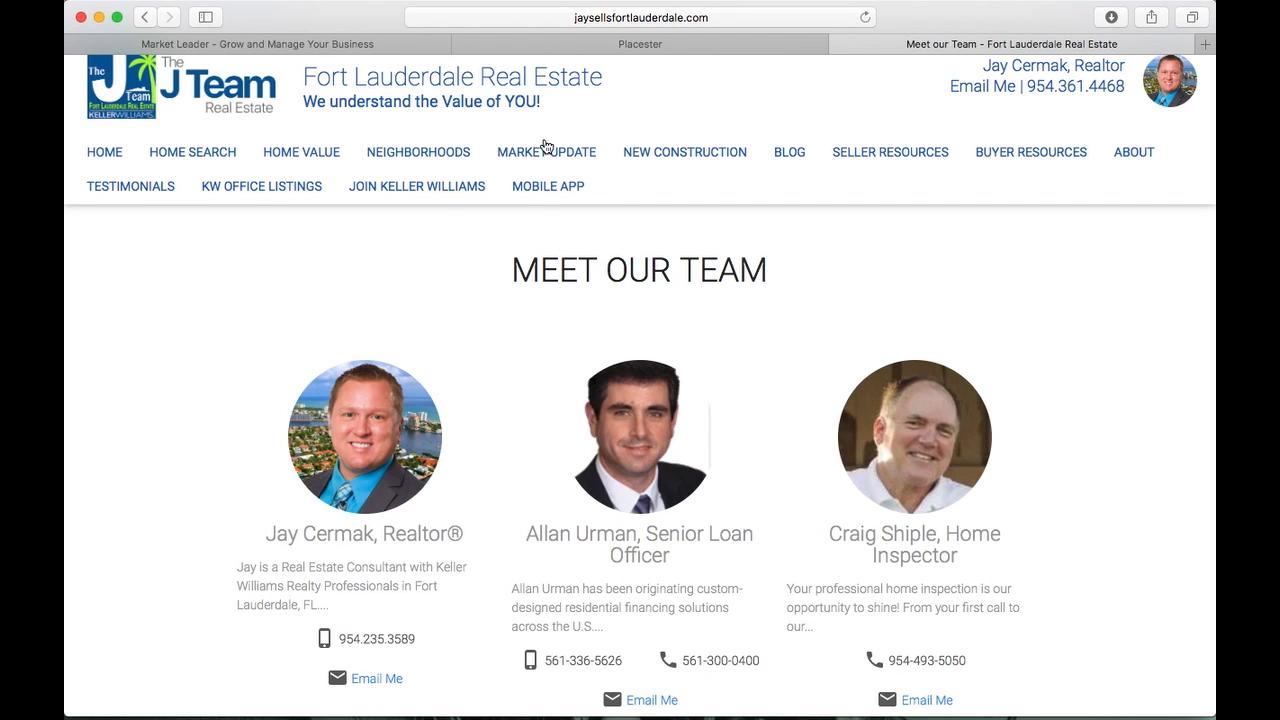
# Scroll through the South Florida area cards on the live Neighborhoods page, then return to Placester
pyautogui.click(451, 152)
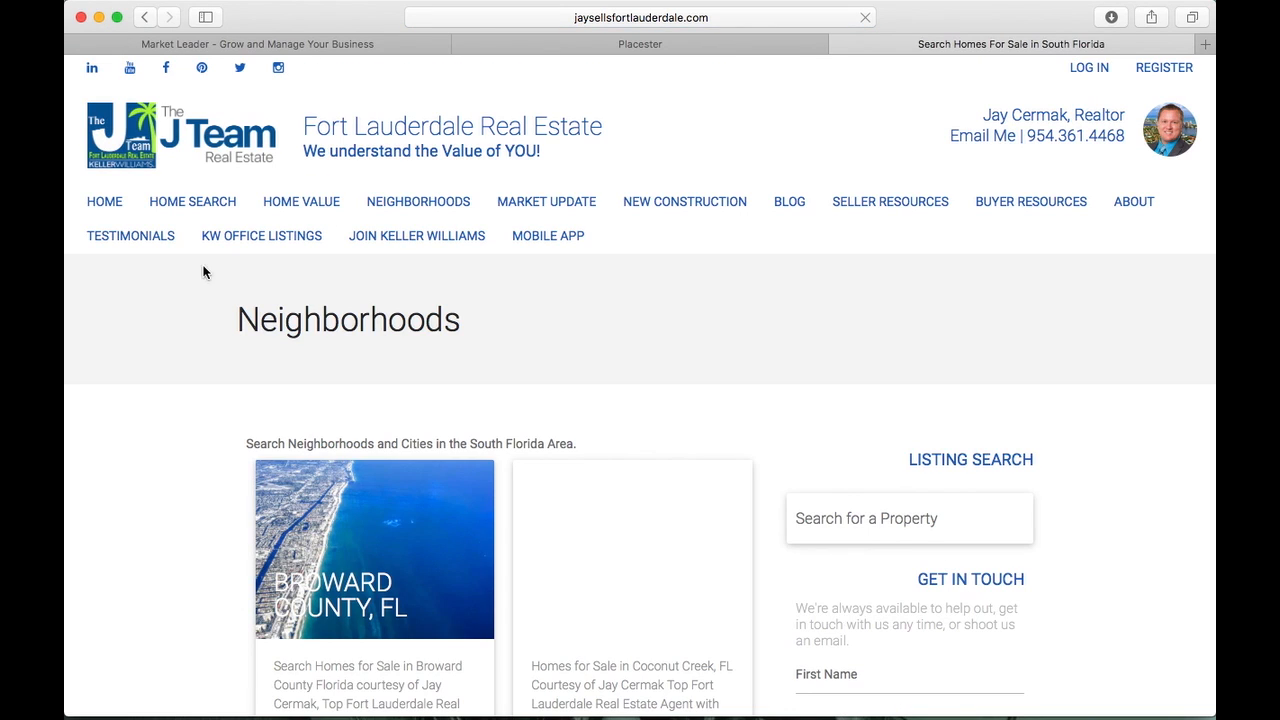
pyautogui.scroll(-5, 149, 347)
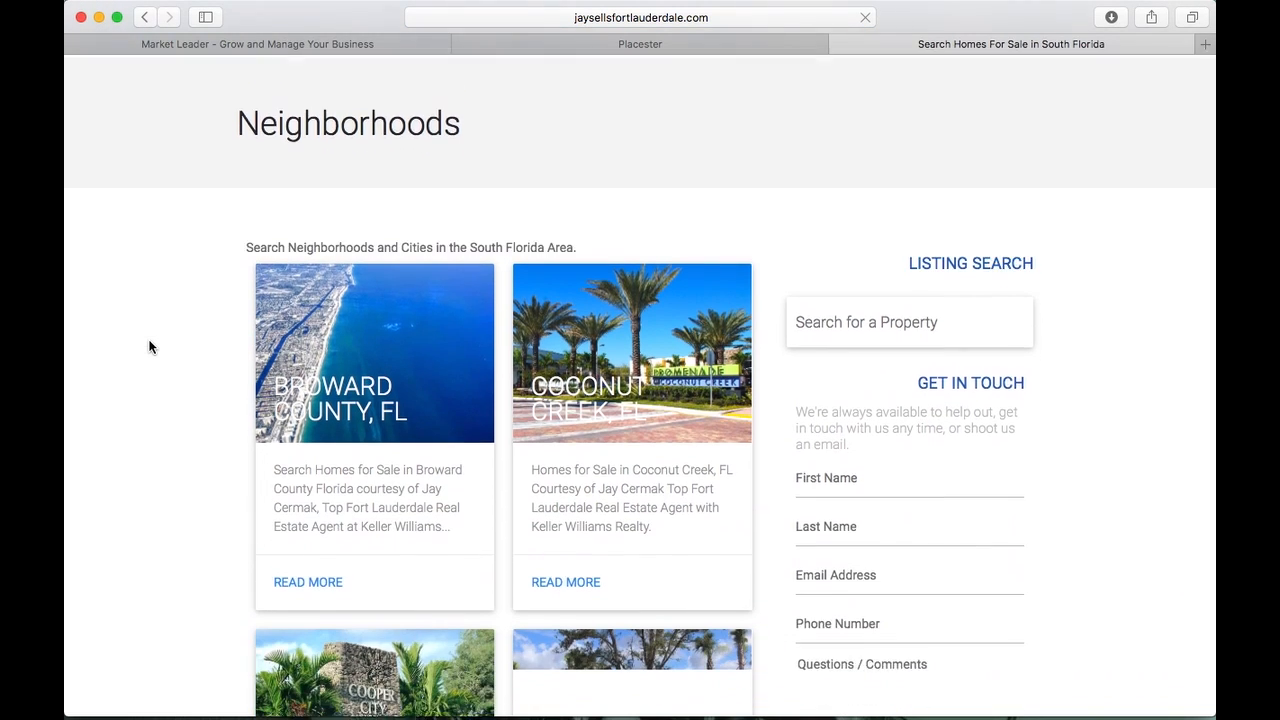
pyautogui.scroll(-10, 149, 347)
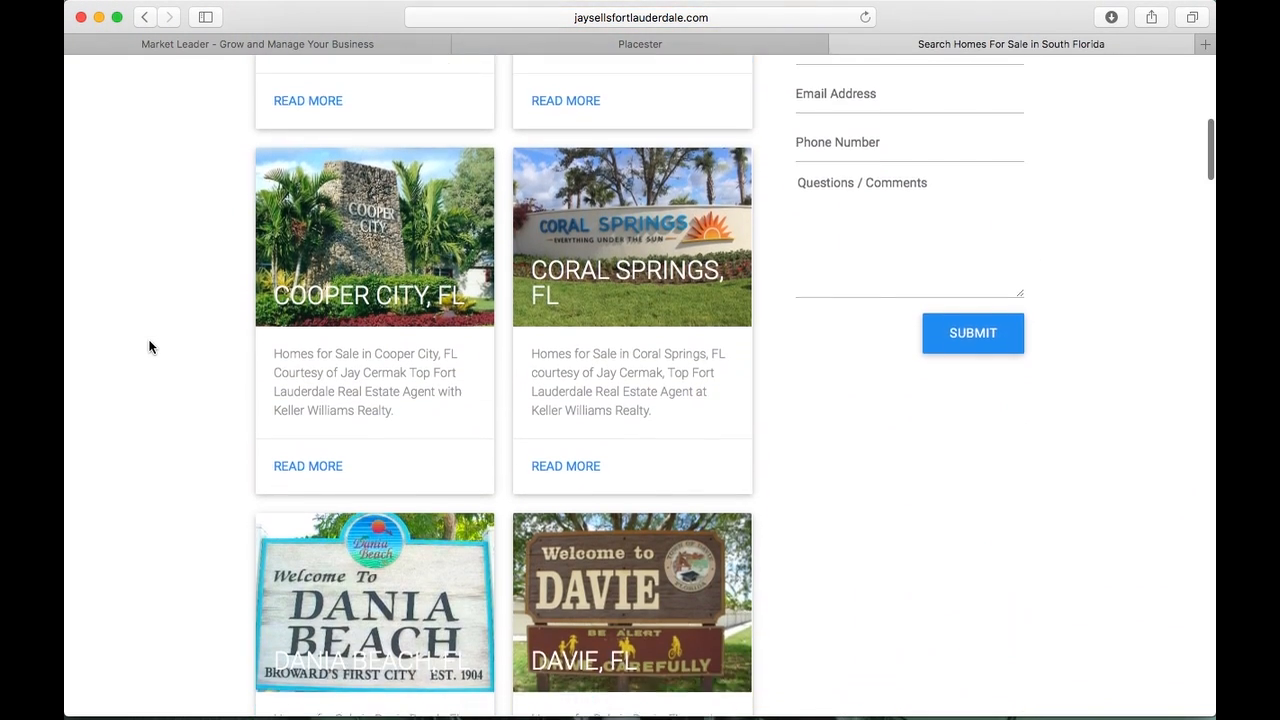
pyautogui.scroll(-18, 149, 347)
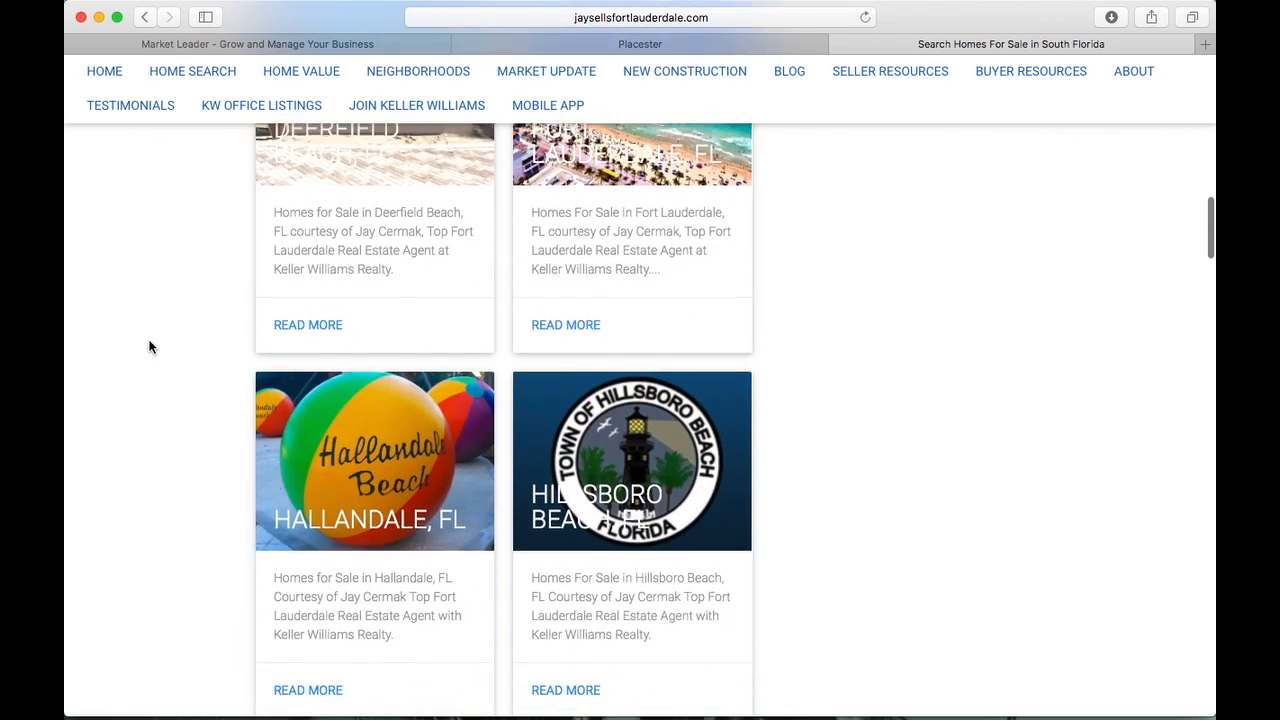
pyautogui.scroll(-3, 149, 347)
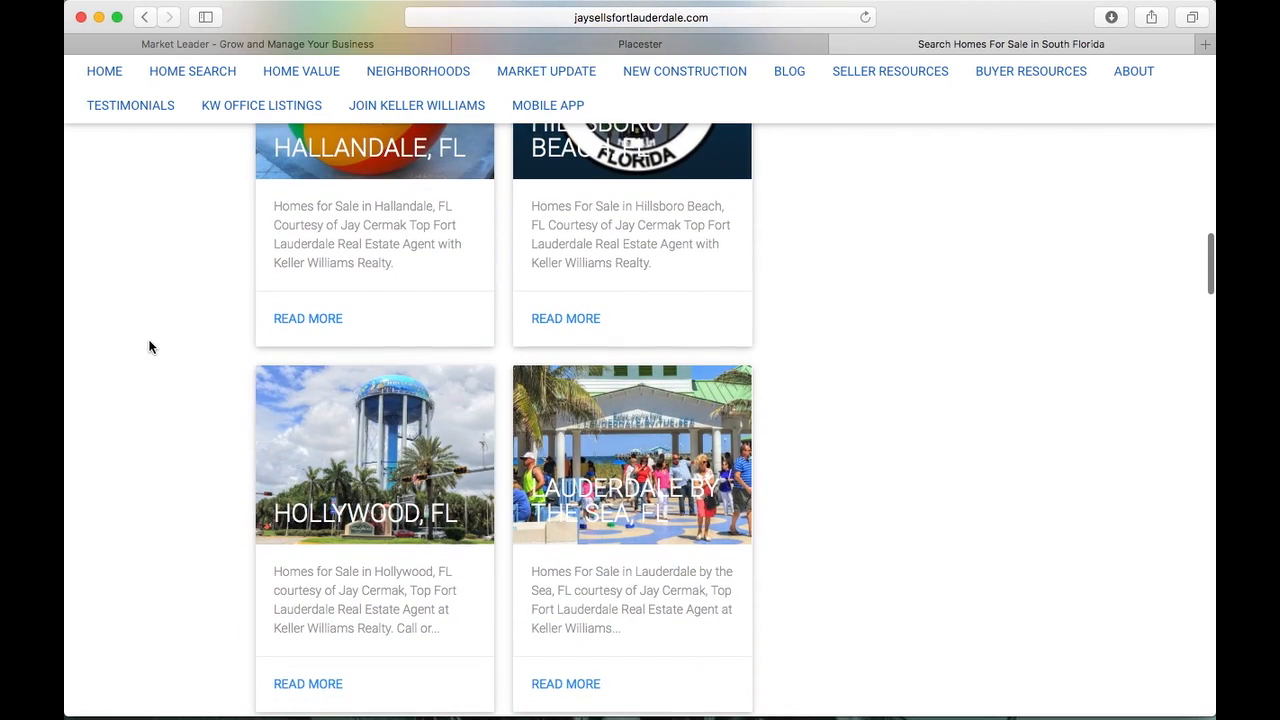
pyautogui.scroll(-8, 149, 347)
pyautogui.scroll(4, 149, 347)
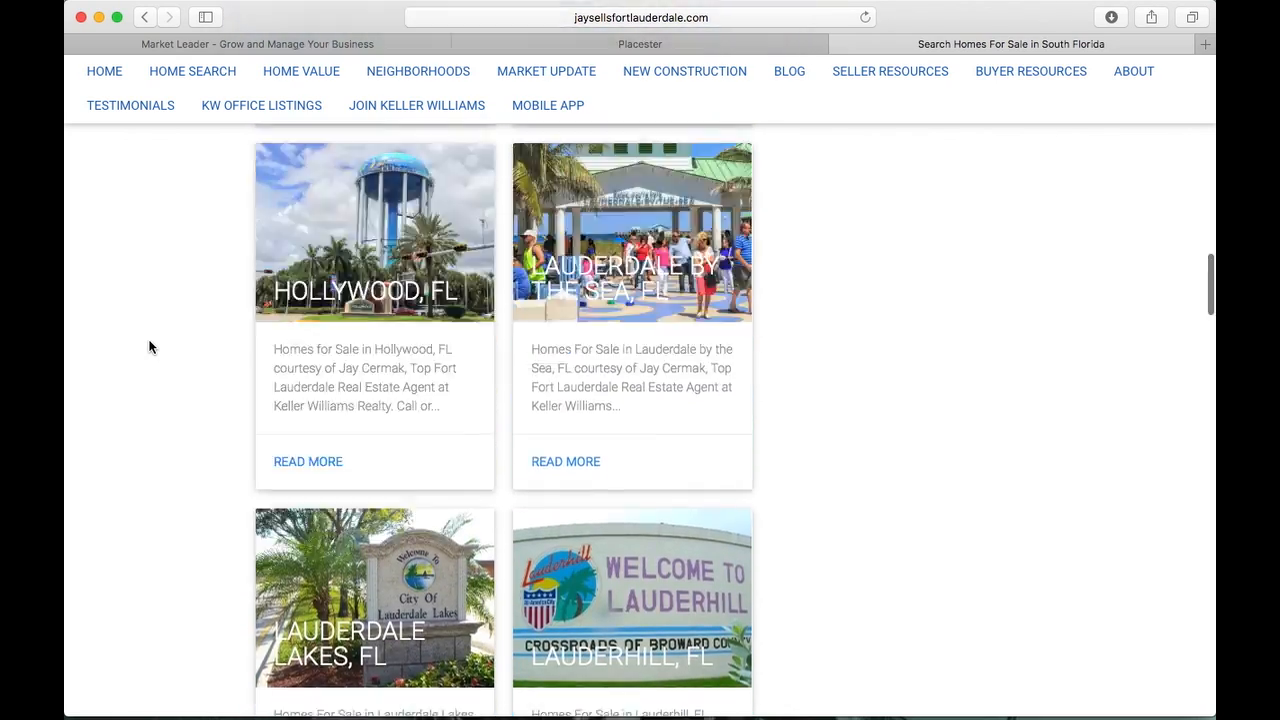
pyautogui.scroll(20, 149, 347)
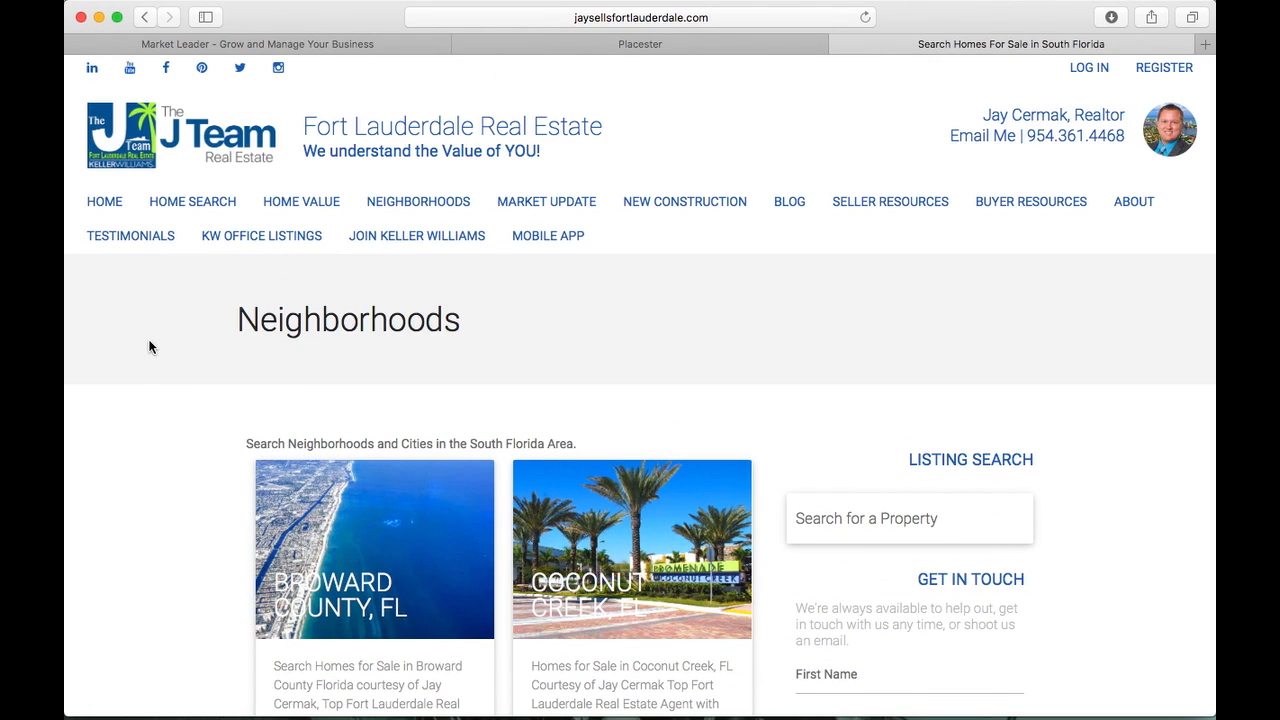
pyautogui.scroll(-15, 149, 347)
pyautogui.scroll(13, 149, 347)
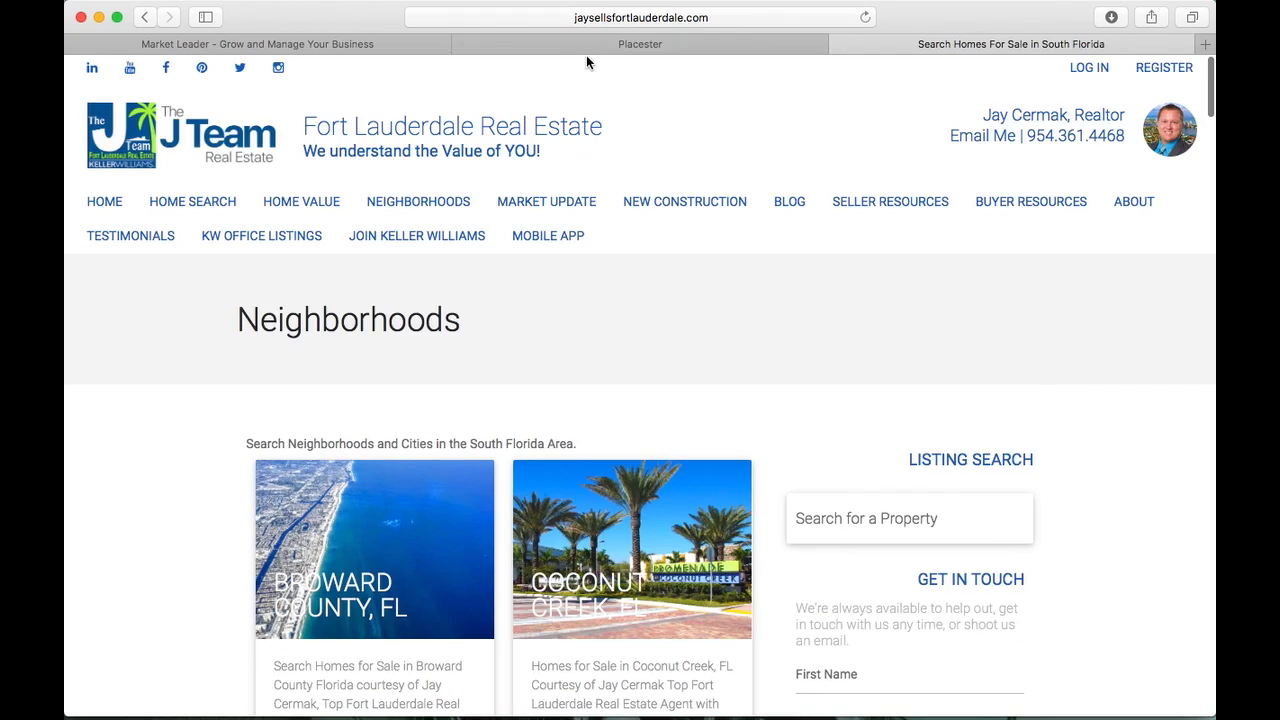
pyautogui.click(590, 45)
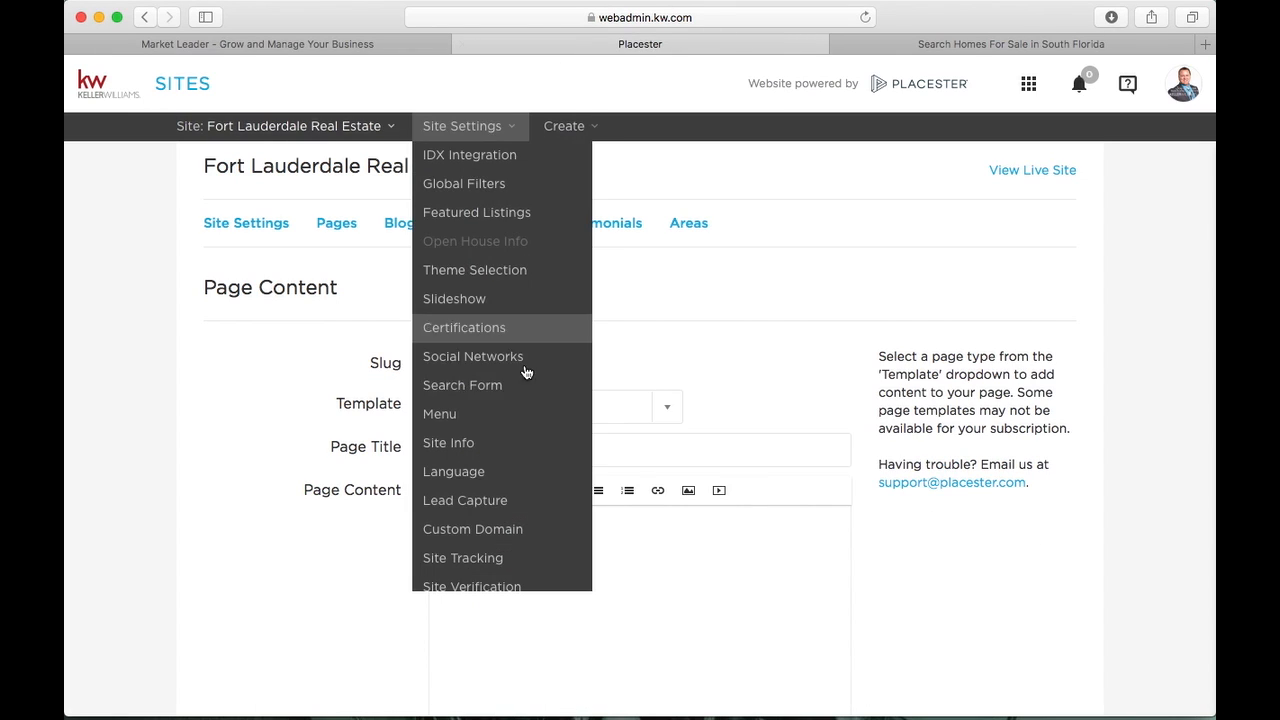
# View the template list again, keeping Default Page Template, and return to Neighborhoods
pyautogui.click(632, 422)
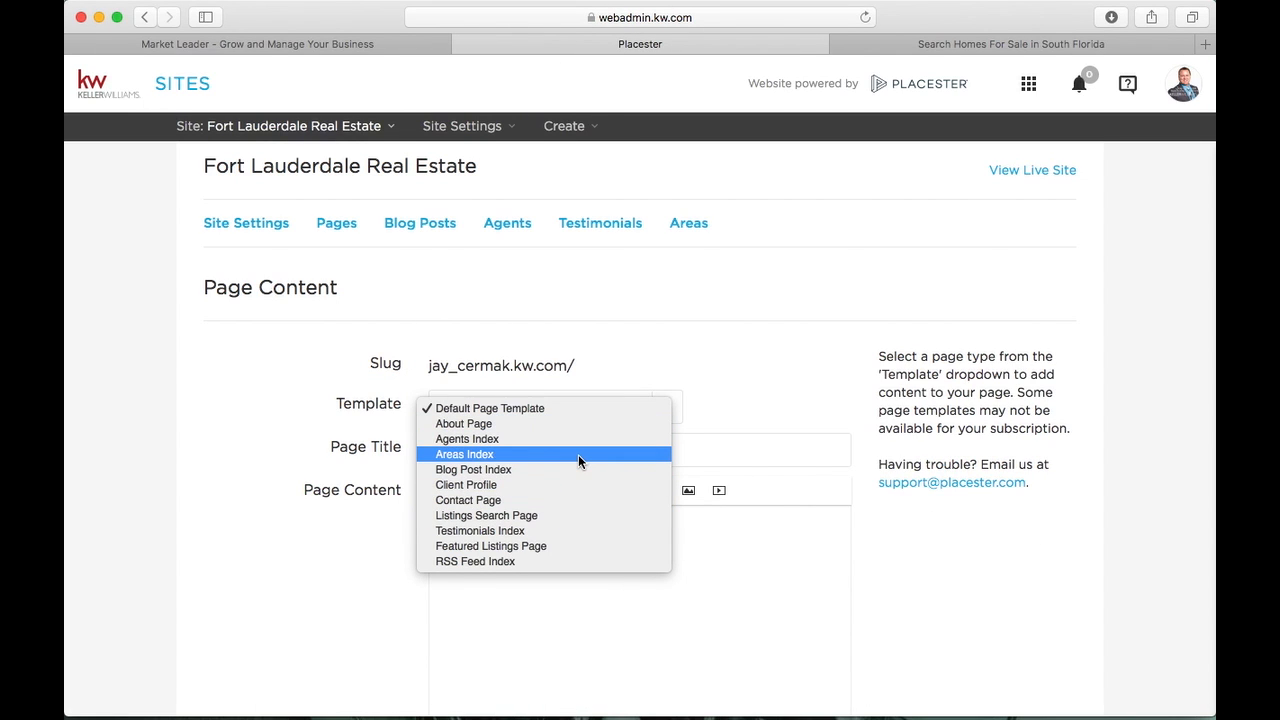
pyautogui.click(1005, 52)
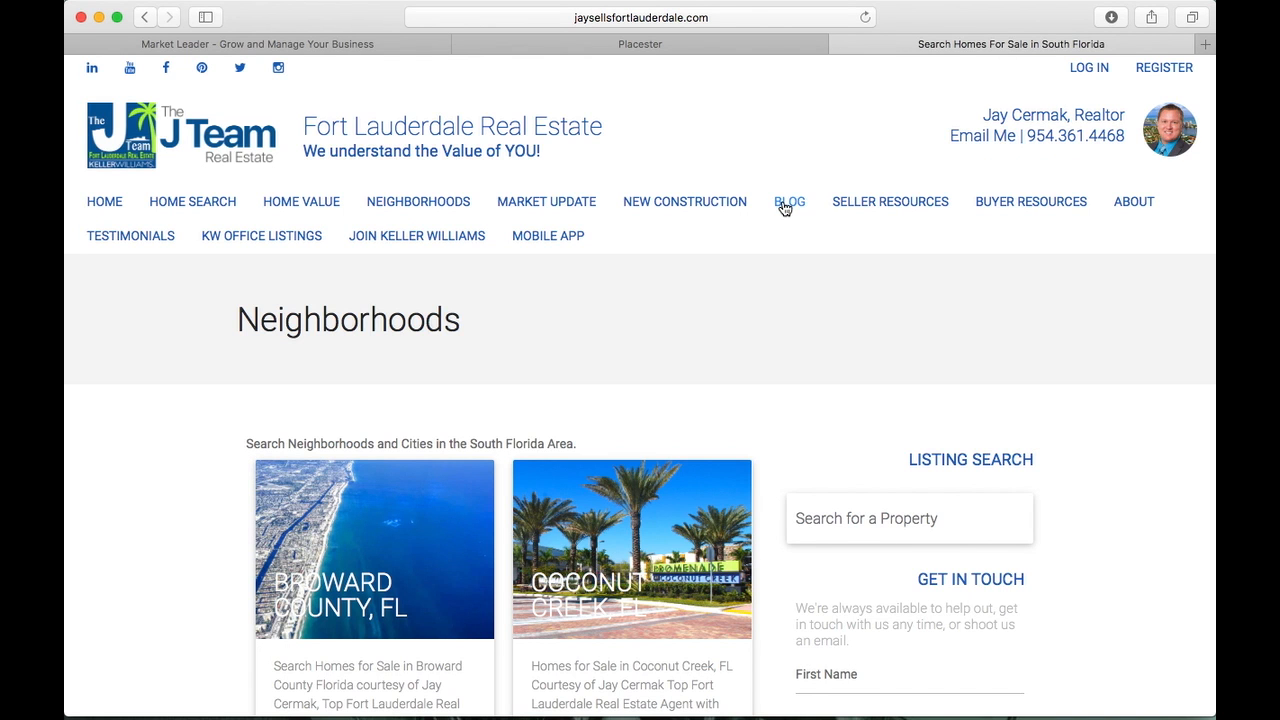
# Open the live site's Blog and page through to blog pages 4, 10 and 13
pyautogui.click(786, 204)
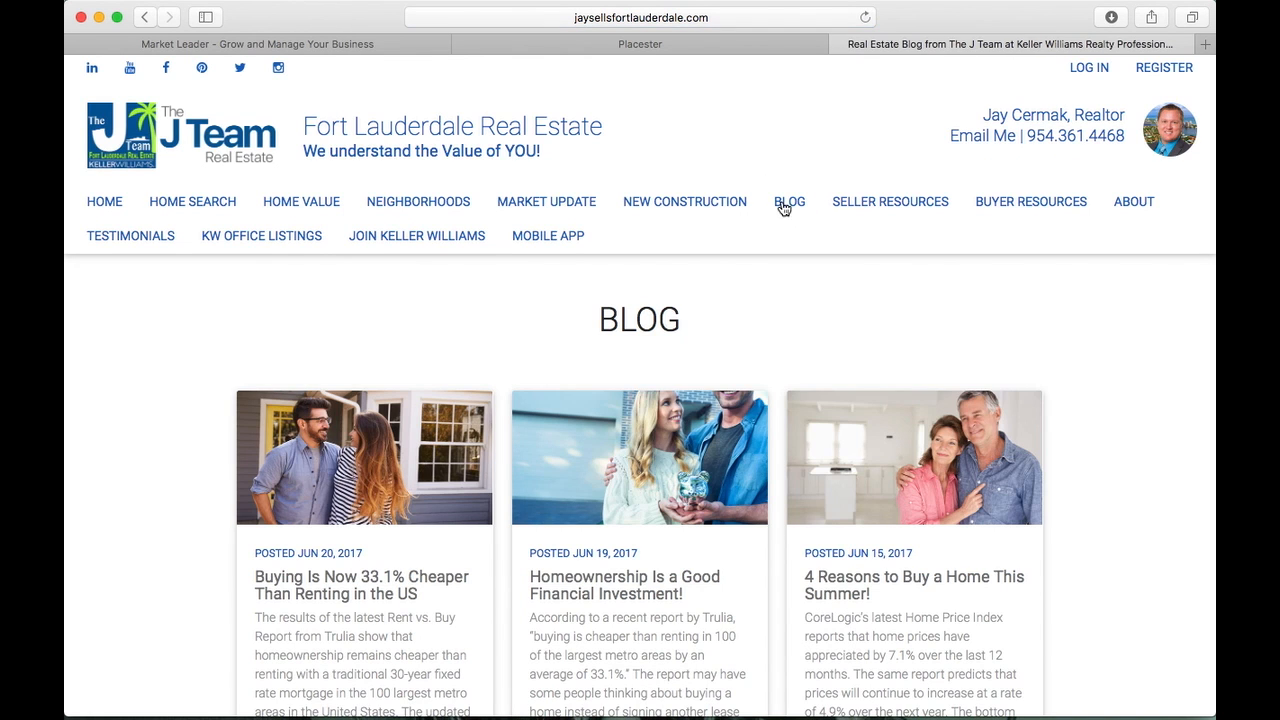
pyautogui.scroll(-5, 358, 350)
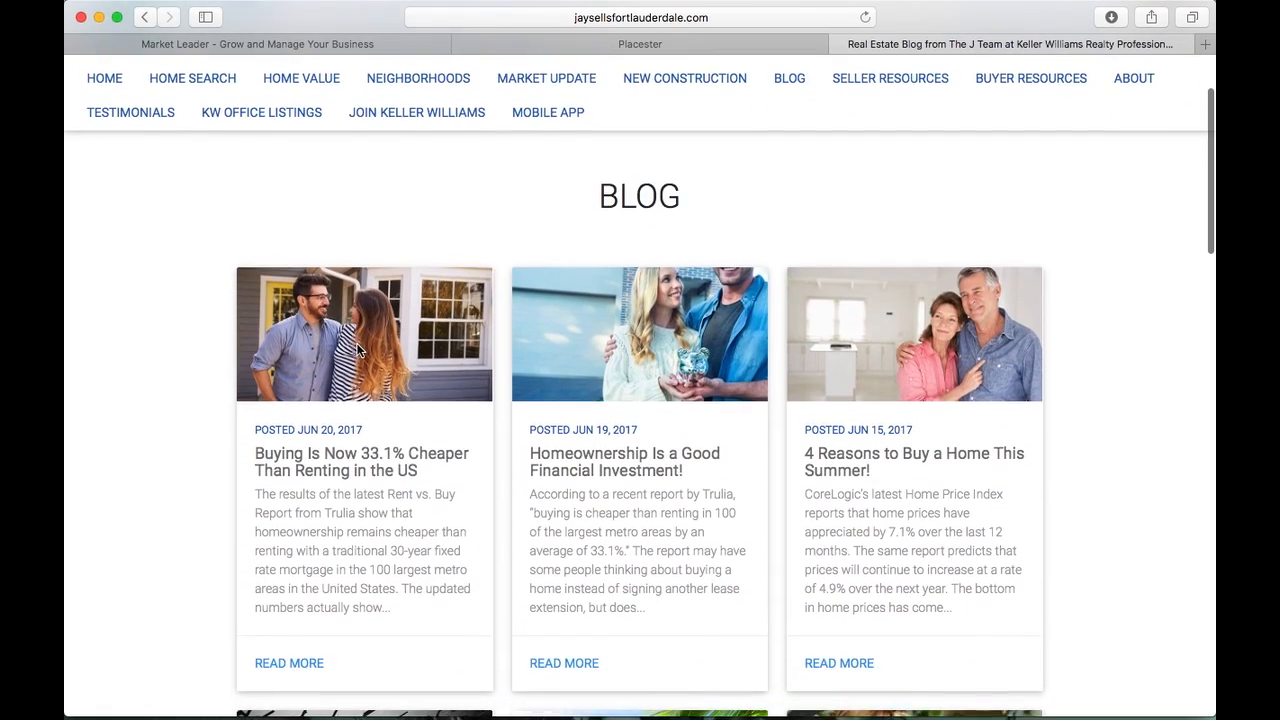
pyautogui.scroll(-10, 358, 348)
pyautogui.scroll(2, 357, 349)
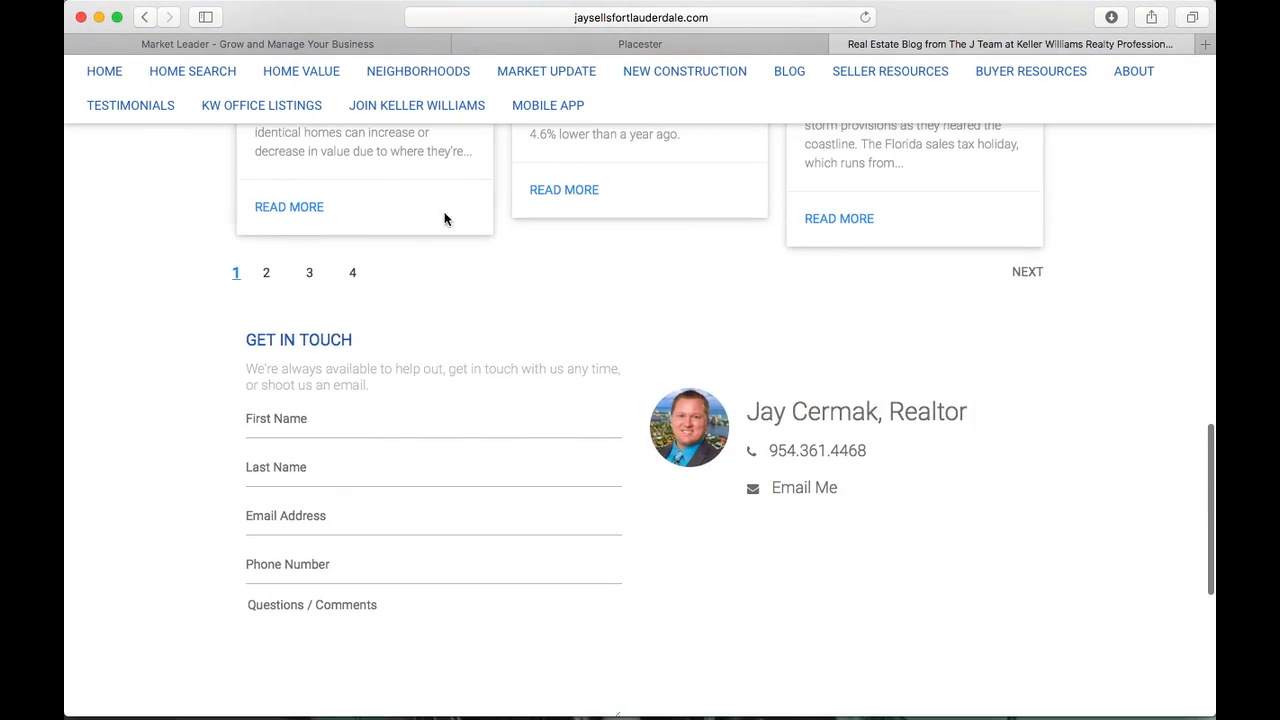
pyautogui.click(353, 273)
pyautogui.scroll(-15, 352, 272)
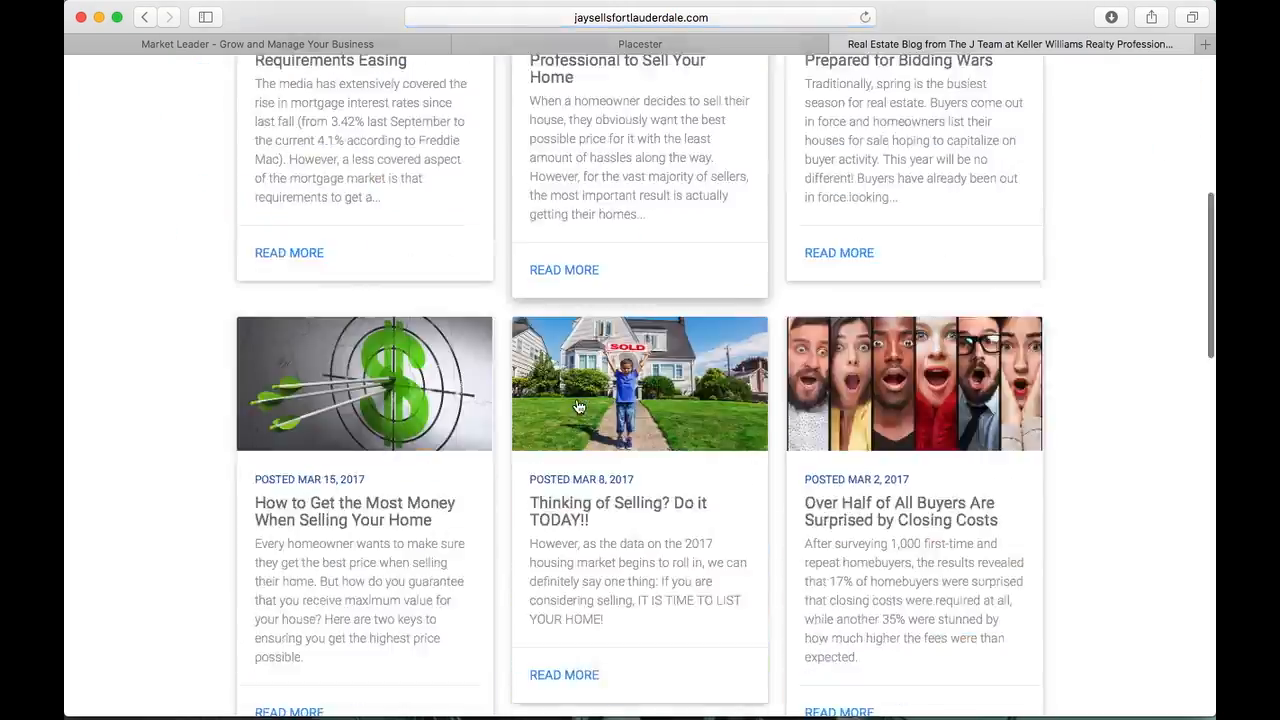
pyautogui.scroll(4, 578, 406)
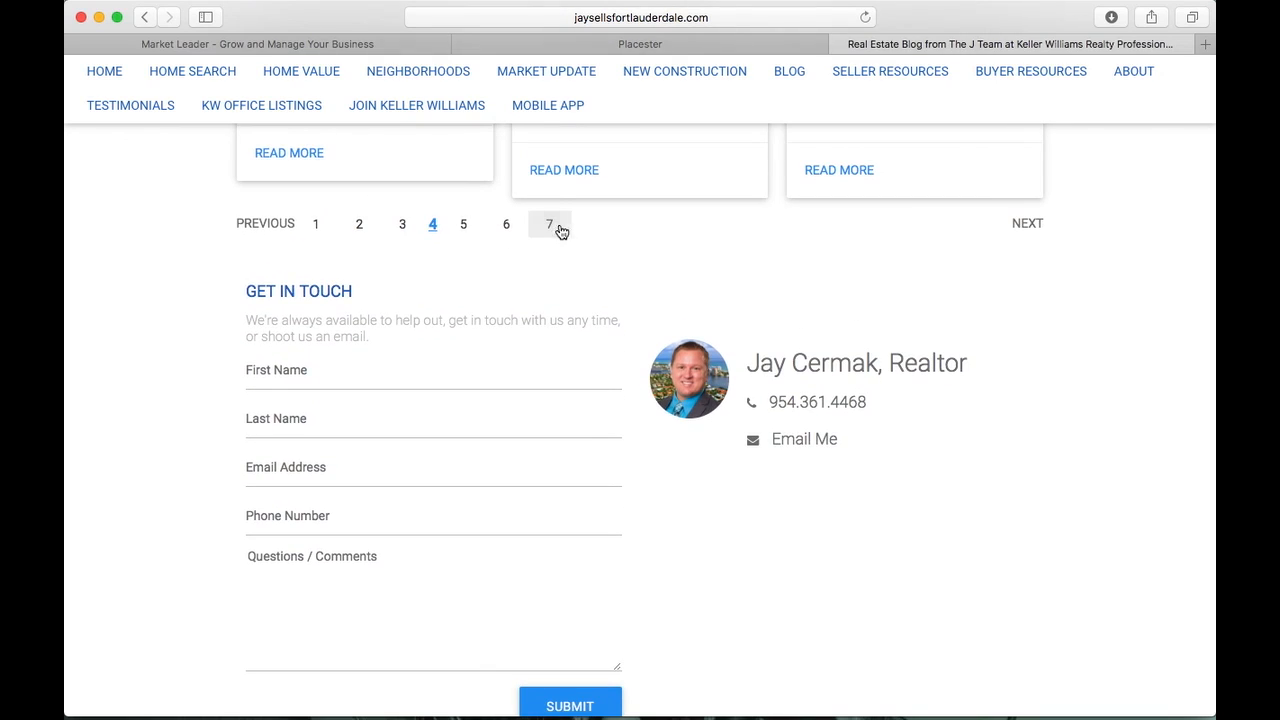
pyautogui.scroll(-12, 555, 221)
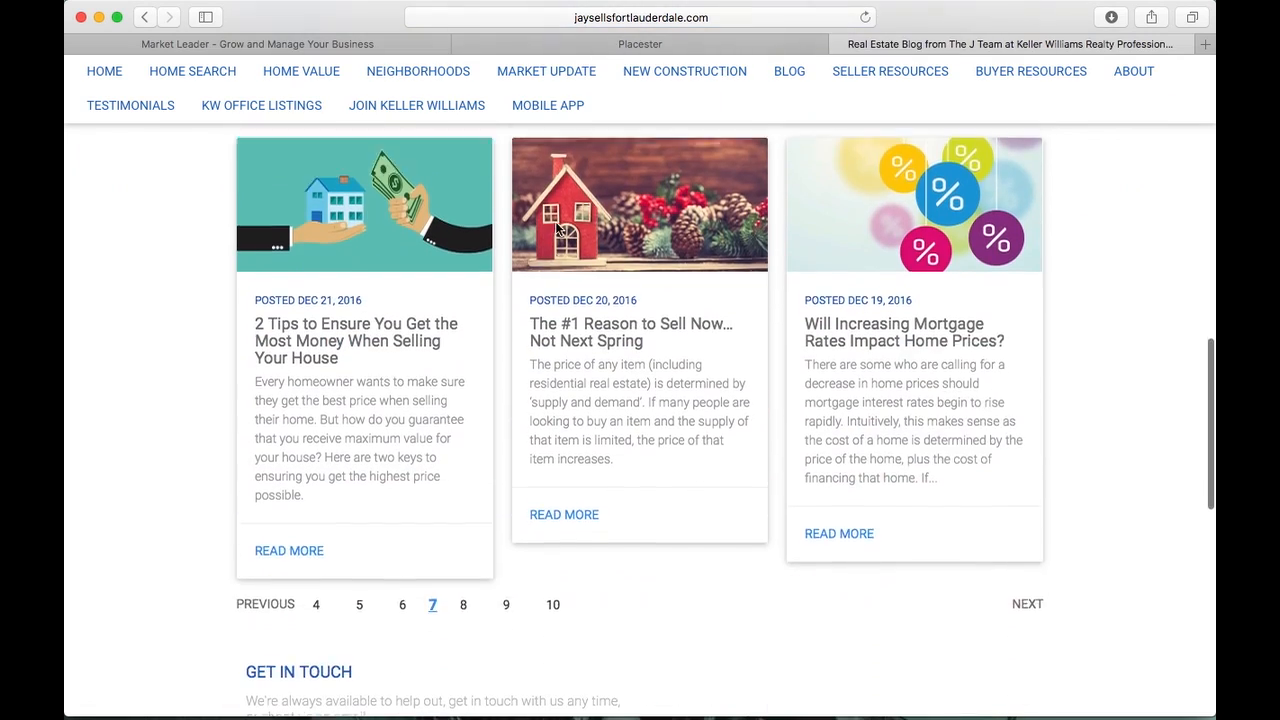
pyautogui.click(549, 520)
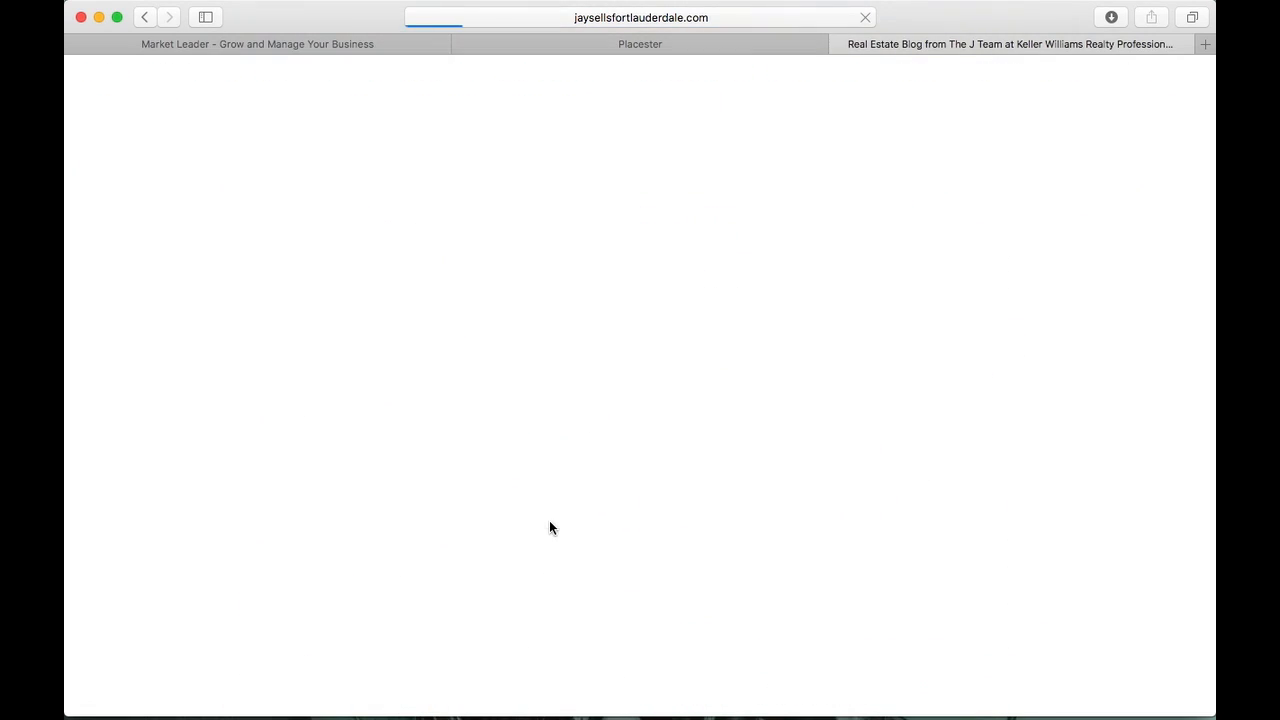
pyautogui.scroll(-10, 549, 520)
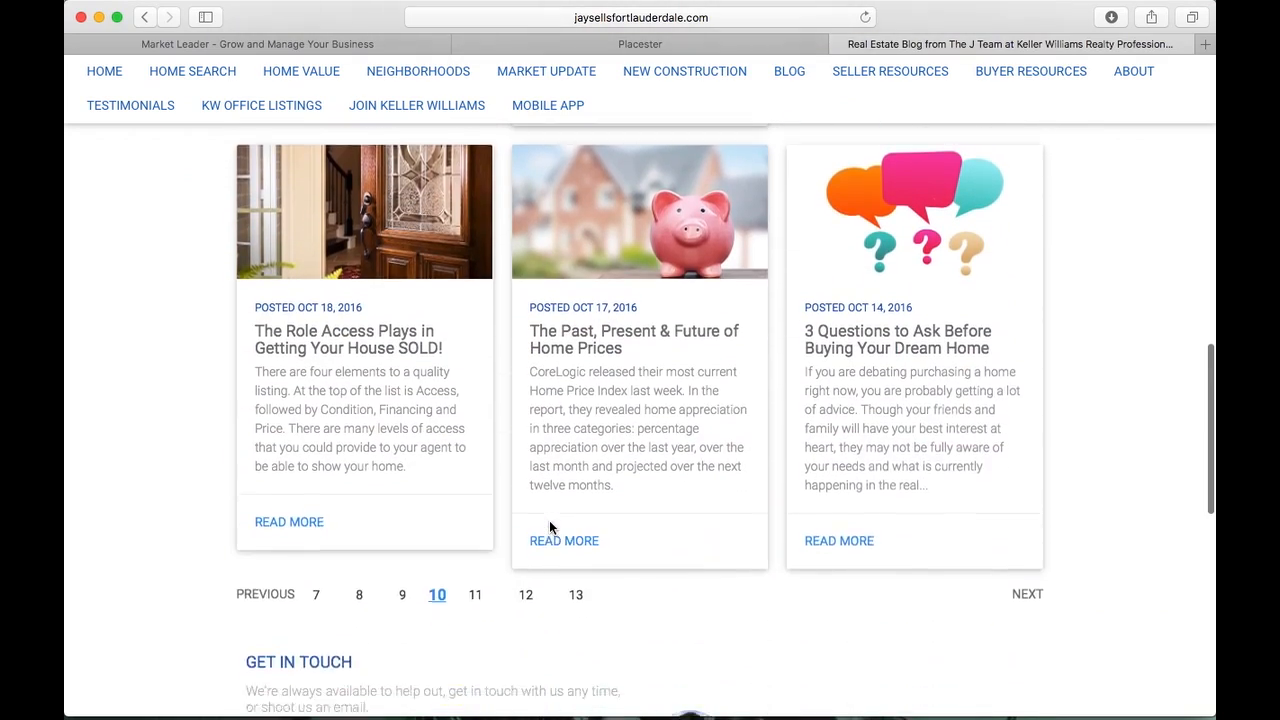
pyautogui.click(574, 522)
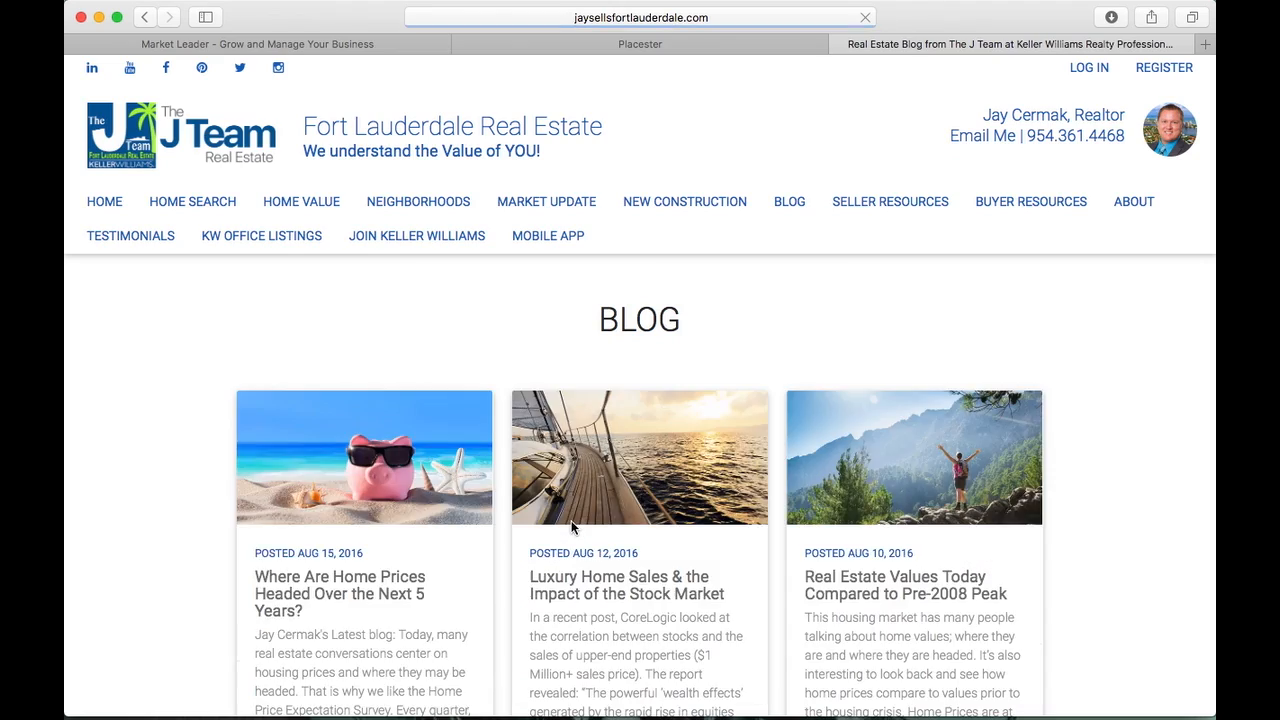
# Browse the last blog page, 16, then return to the Placester new-page editor
pyautogui.scroll(-2, 571, 527)
pyautogui.scroll(-10, 571, 527)
pyautogui.scroll(2, 571, 526)
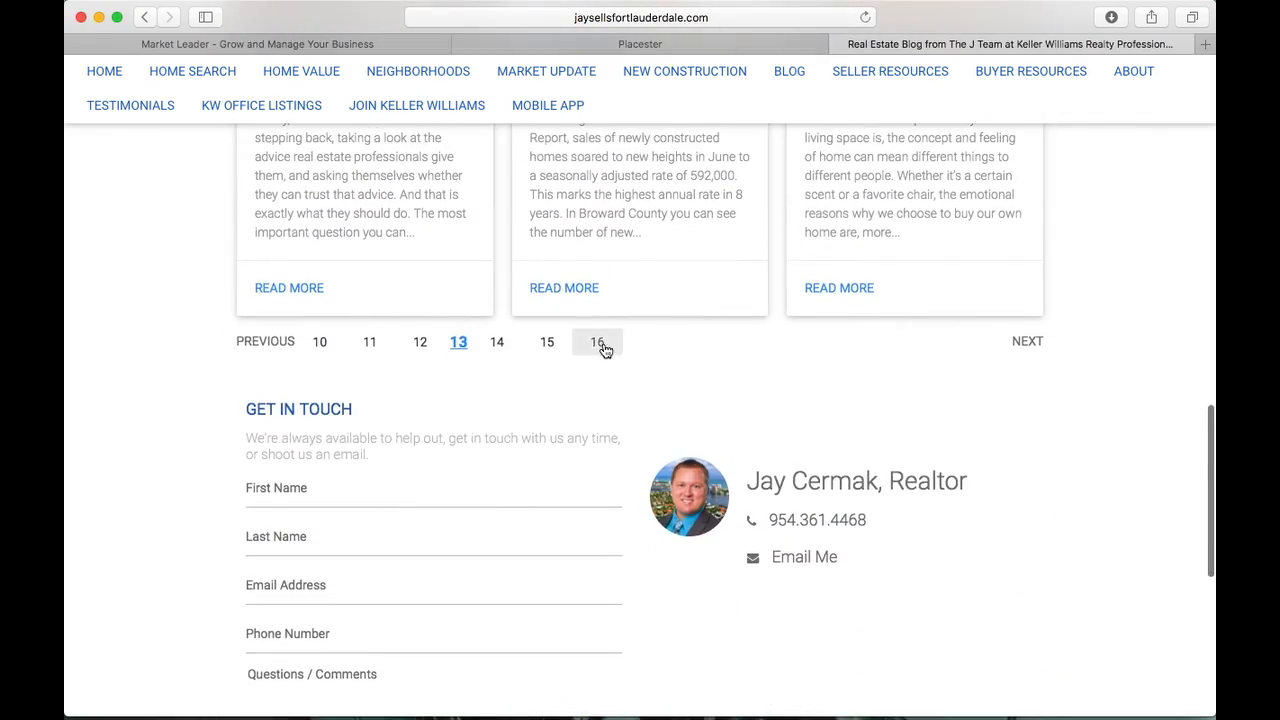
pyautogui.click(603, 342)
pyautogui.scroll(-10, 603, 342)
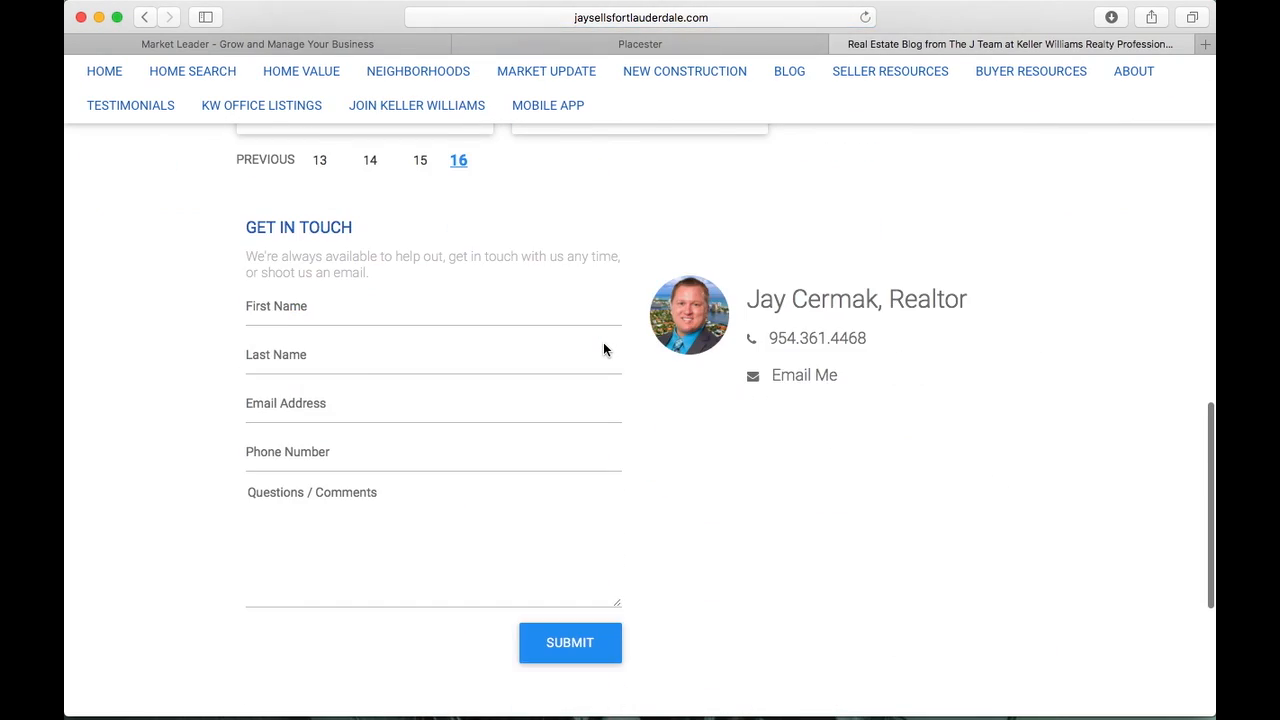
pyautogui.scroll(2, 603, 342)
pyautogui.scroll(3, 474, 430)
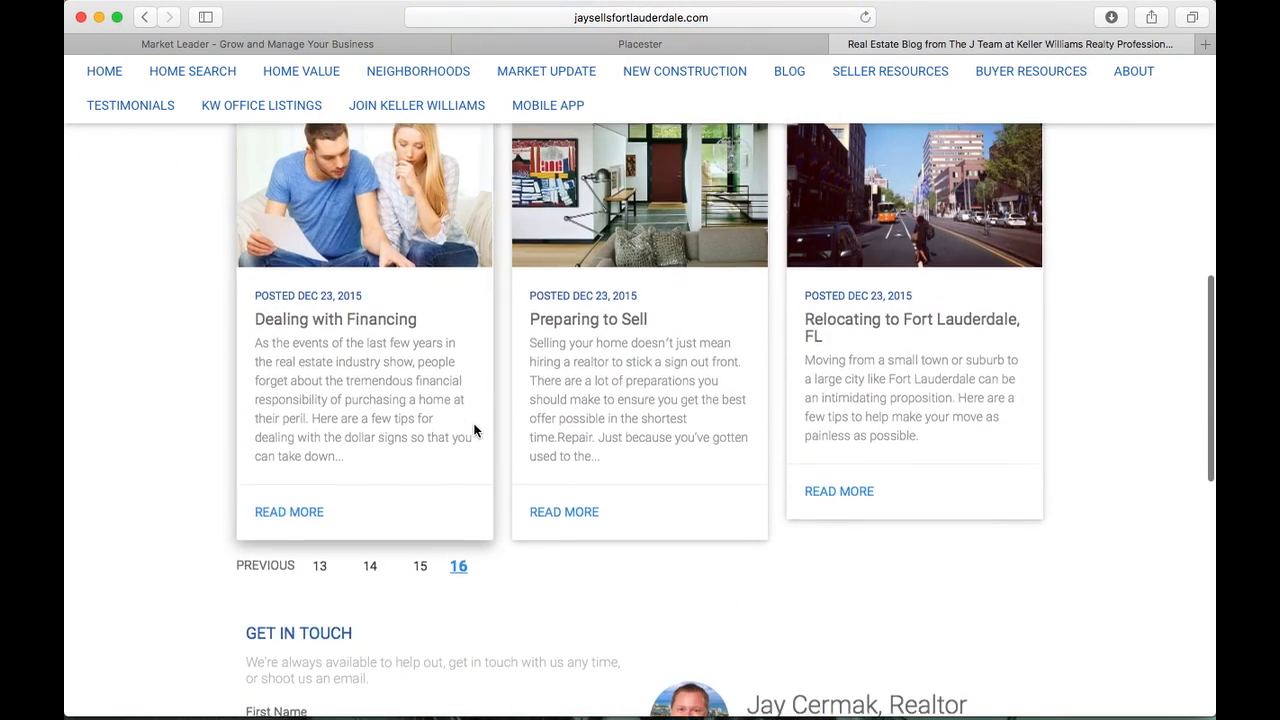
pyautogui.scroll(3, 474, 430)
pyautogui.scroll(-3, 474, 428)
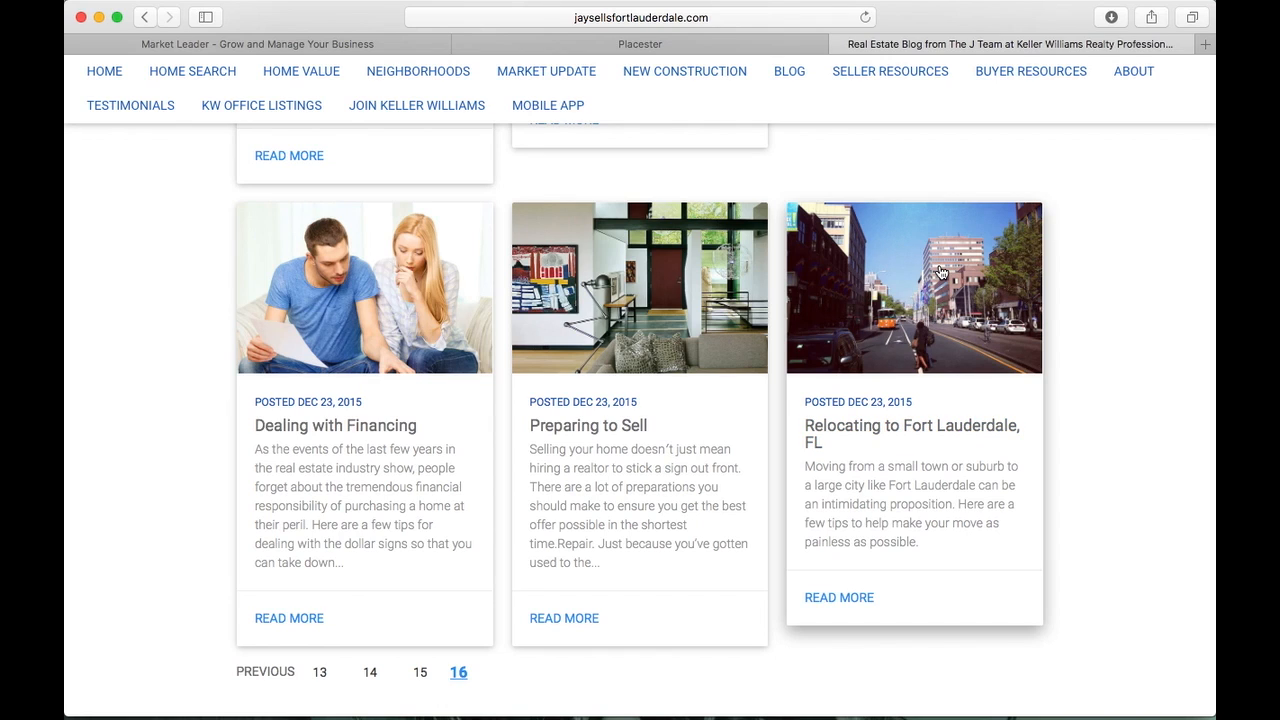
pyautogui.scroll(2, 940, 272)
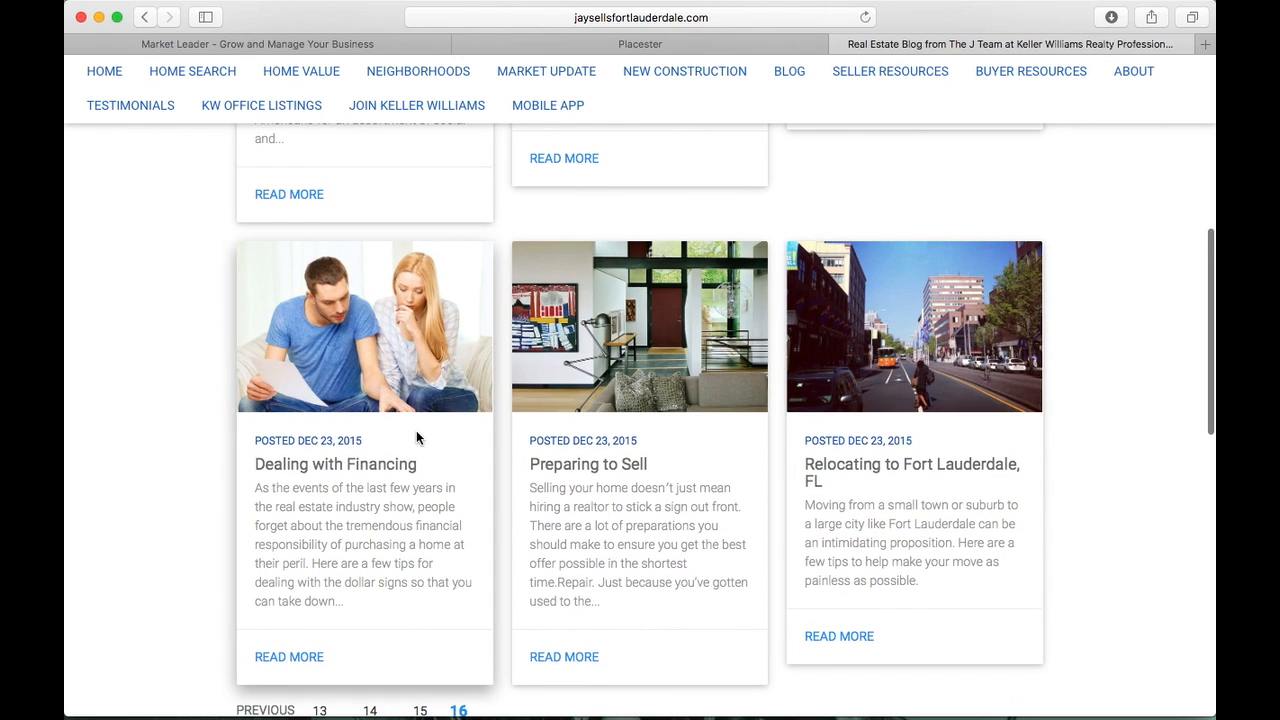
pyautogui.scroll(-2, 422, 436)
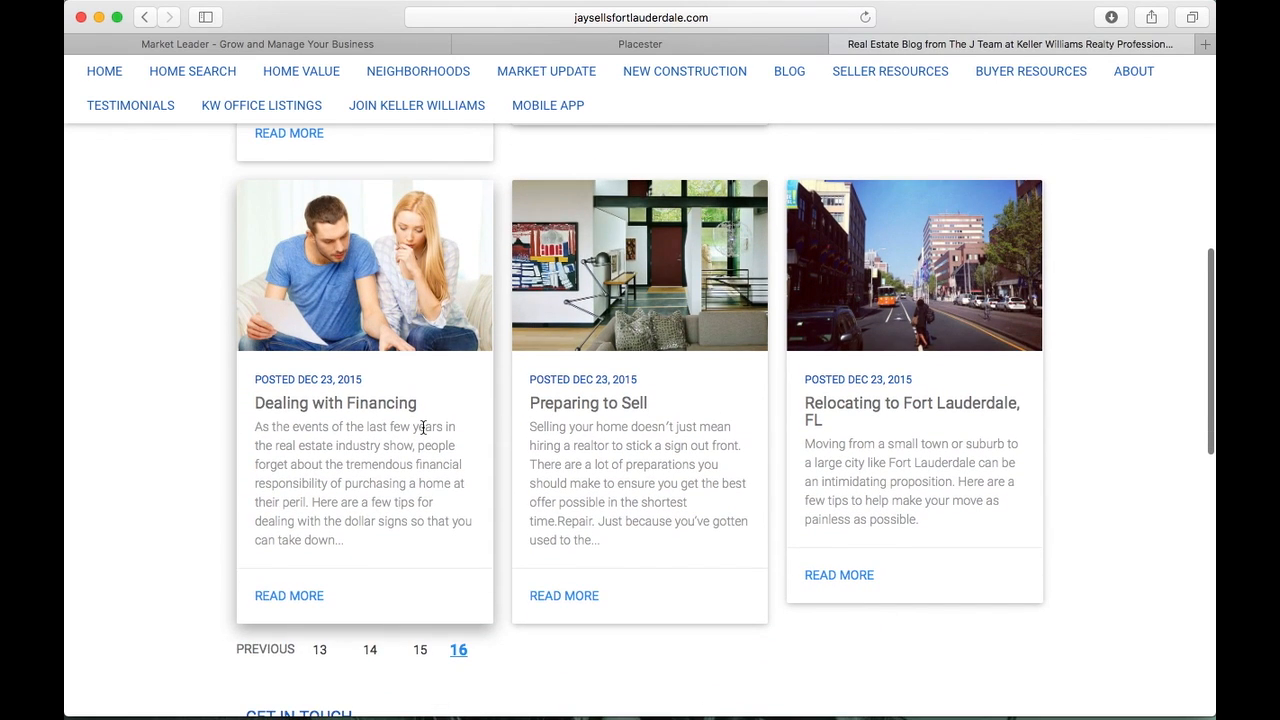
pyautogui.click(655, 45)
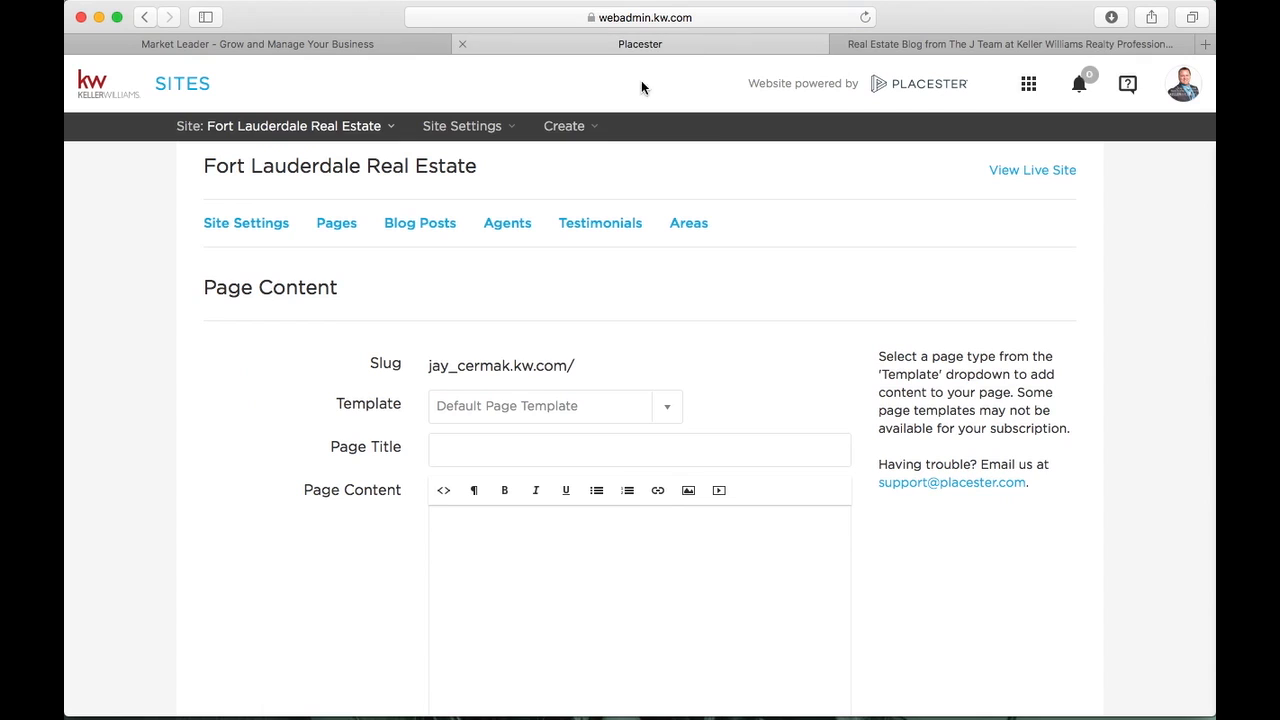
# Set the page template to Contact Page, then open the live site's Market Update page
pyautogui.click(521, 395)
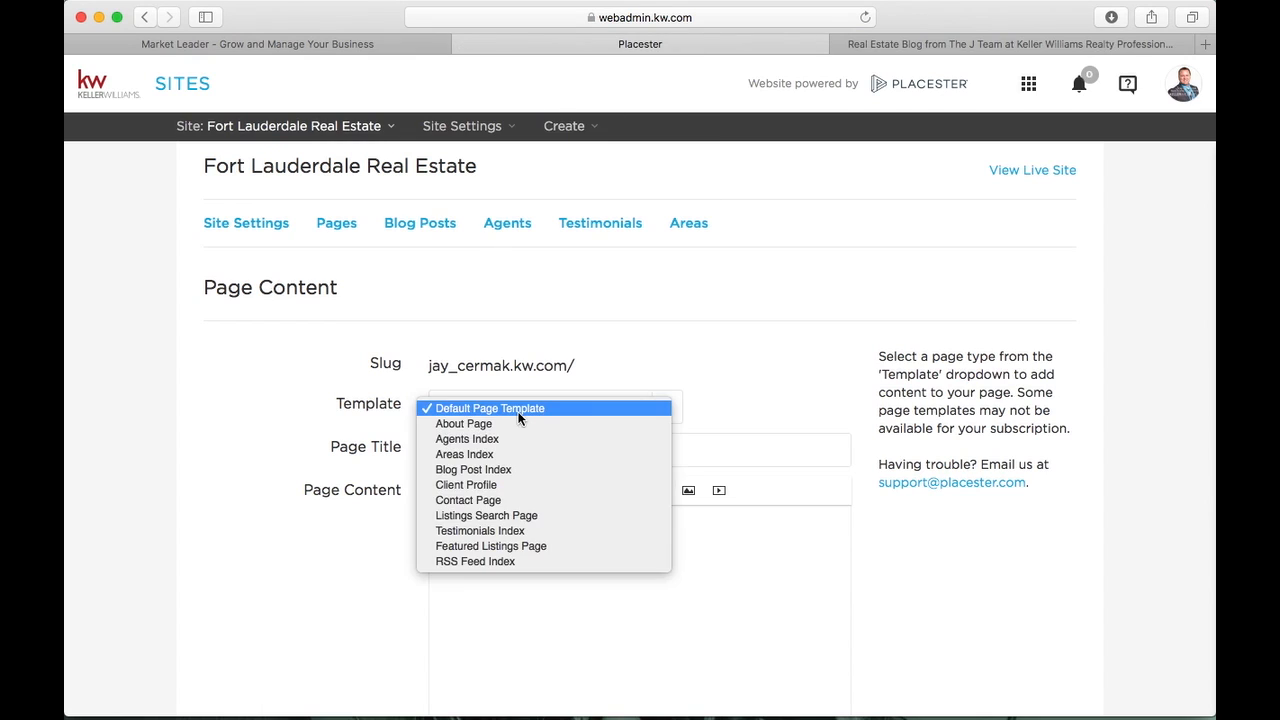
pyautogui.click(496, 506)
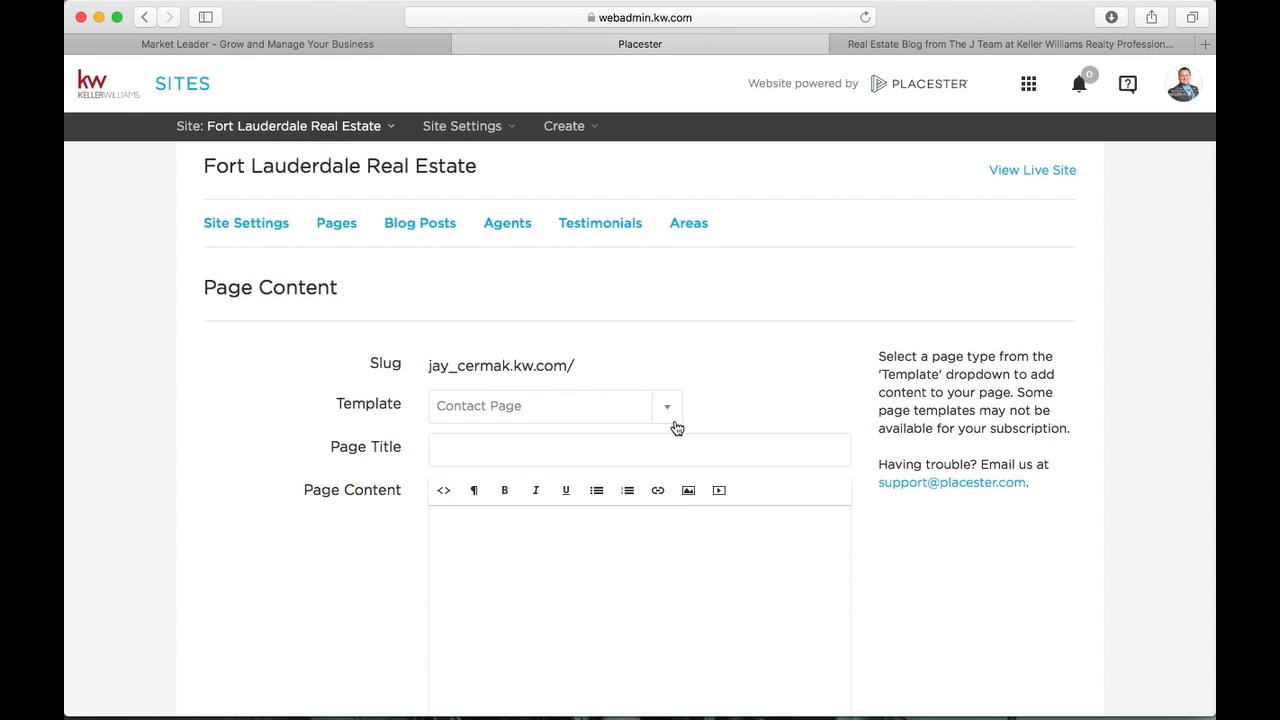
pyautogui.scroll(-2, 675, 429)
pyautogui.click(1051, 44)
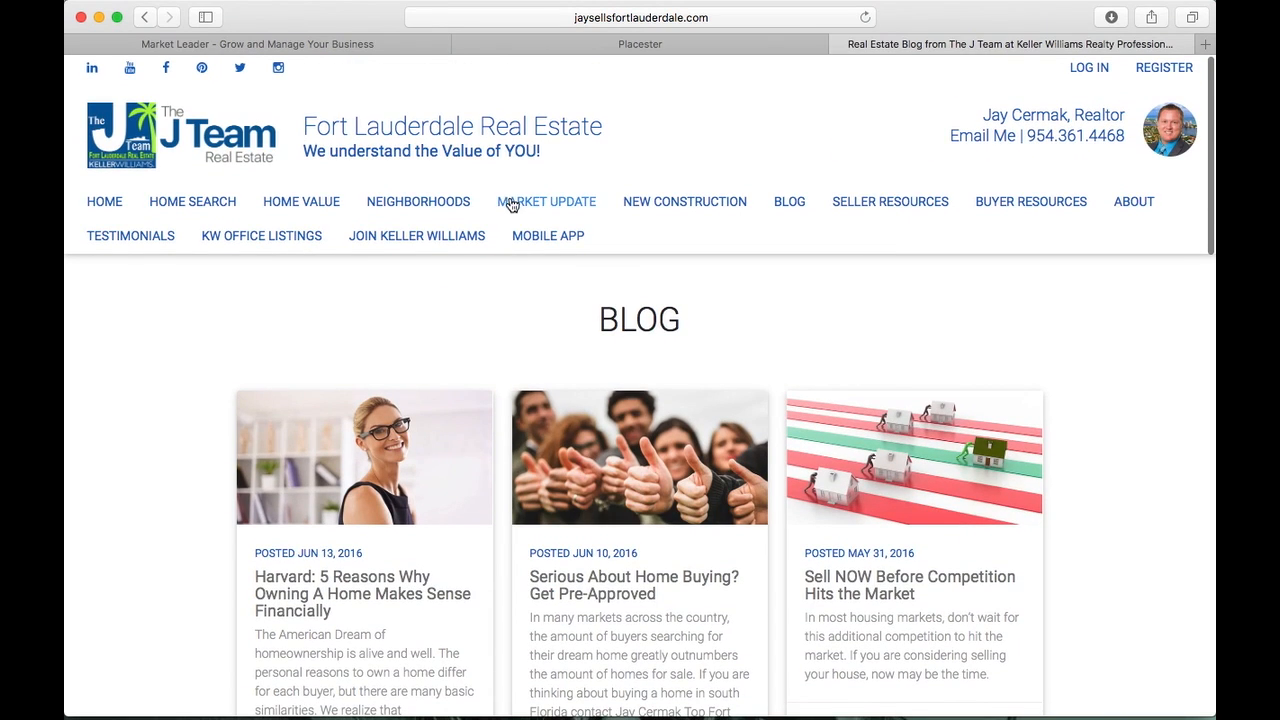
pyautogui.click(520, 210)
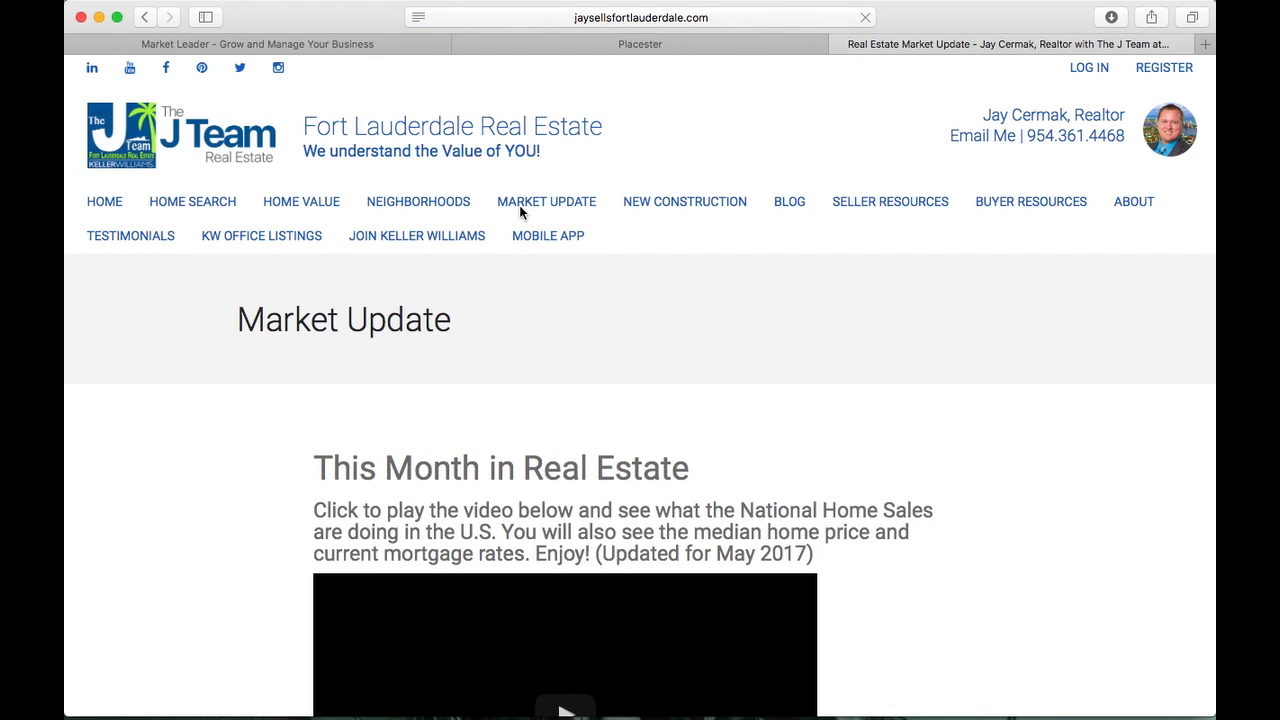
# Scroll through the Market Update video, Broward County market charts and agent contact form
pyautogui.scroll(-2, 519, 208)
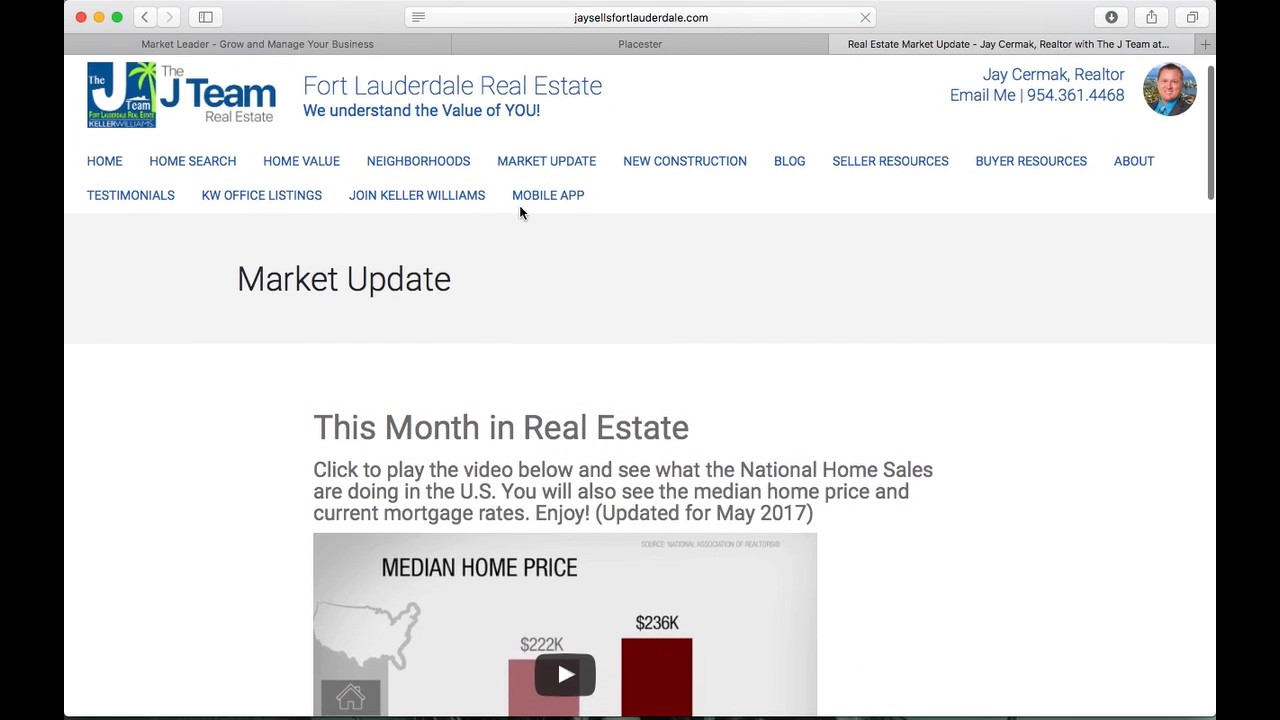
pyautogui.scroll(-7, 519, 210)
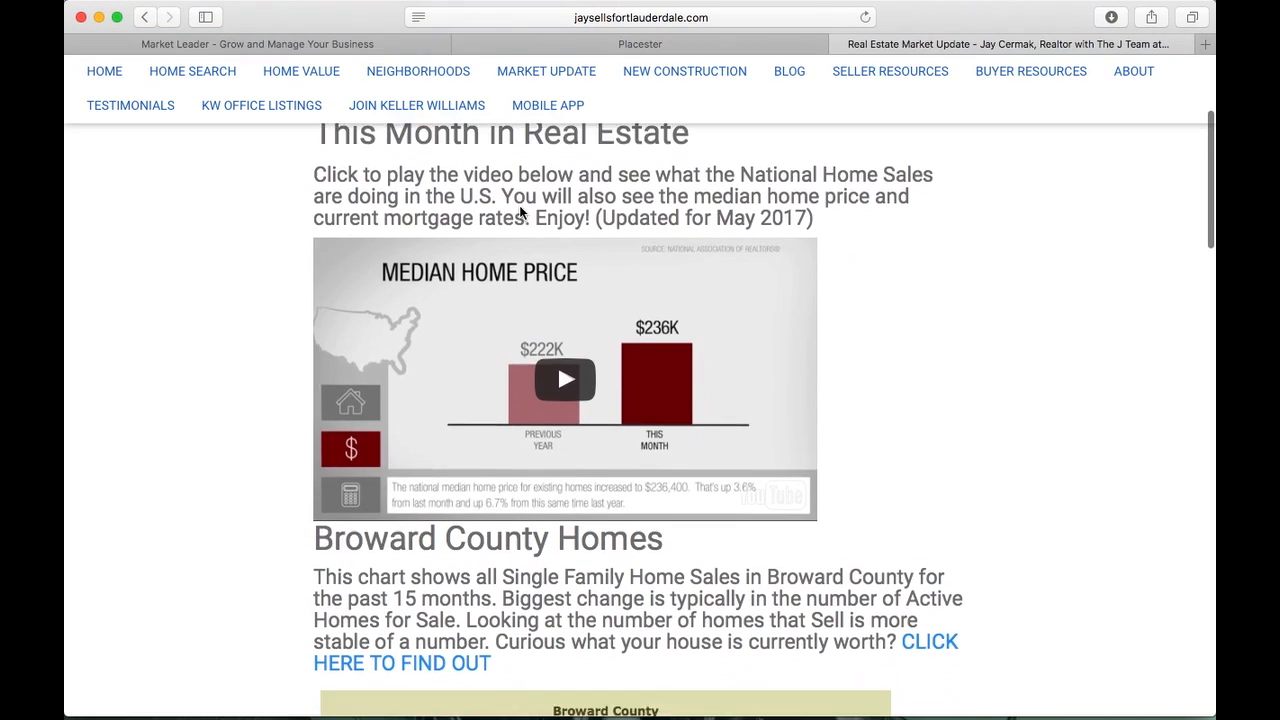
pyautogui.scroll(-9, 519, 210)
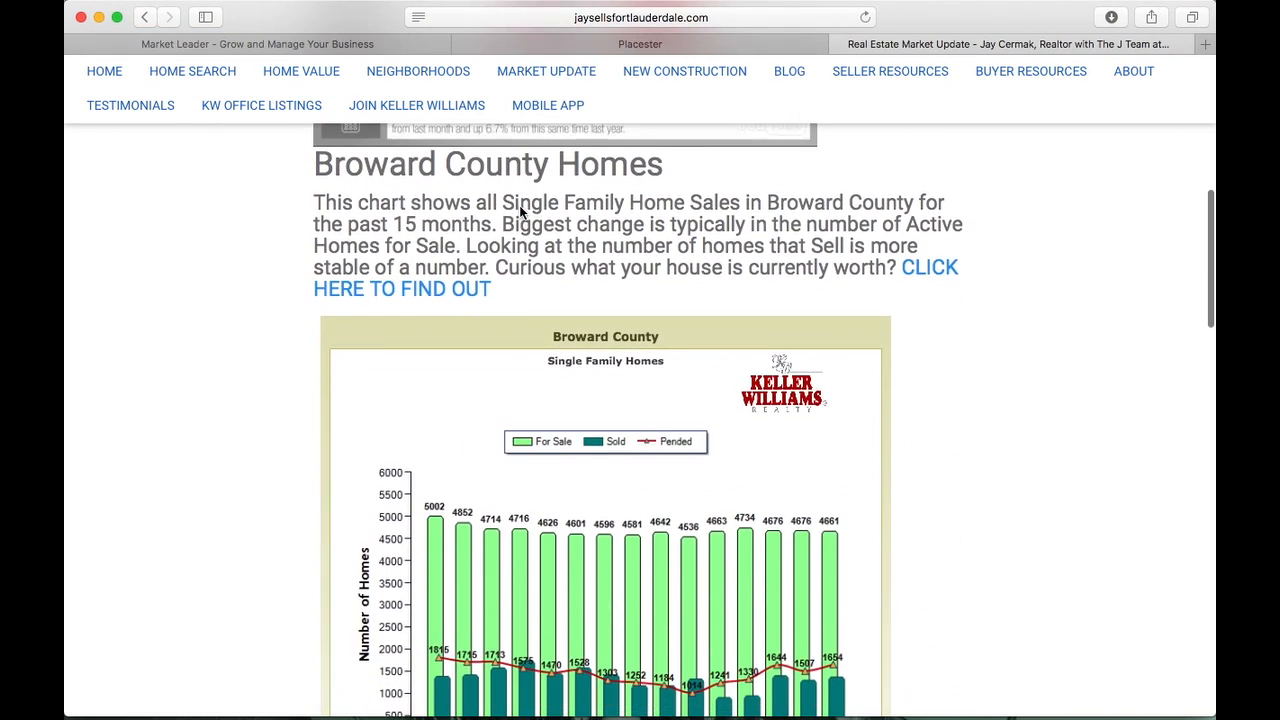
pyautogui.scroll(-18, 519, 212)
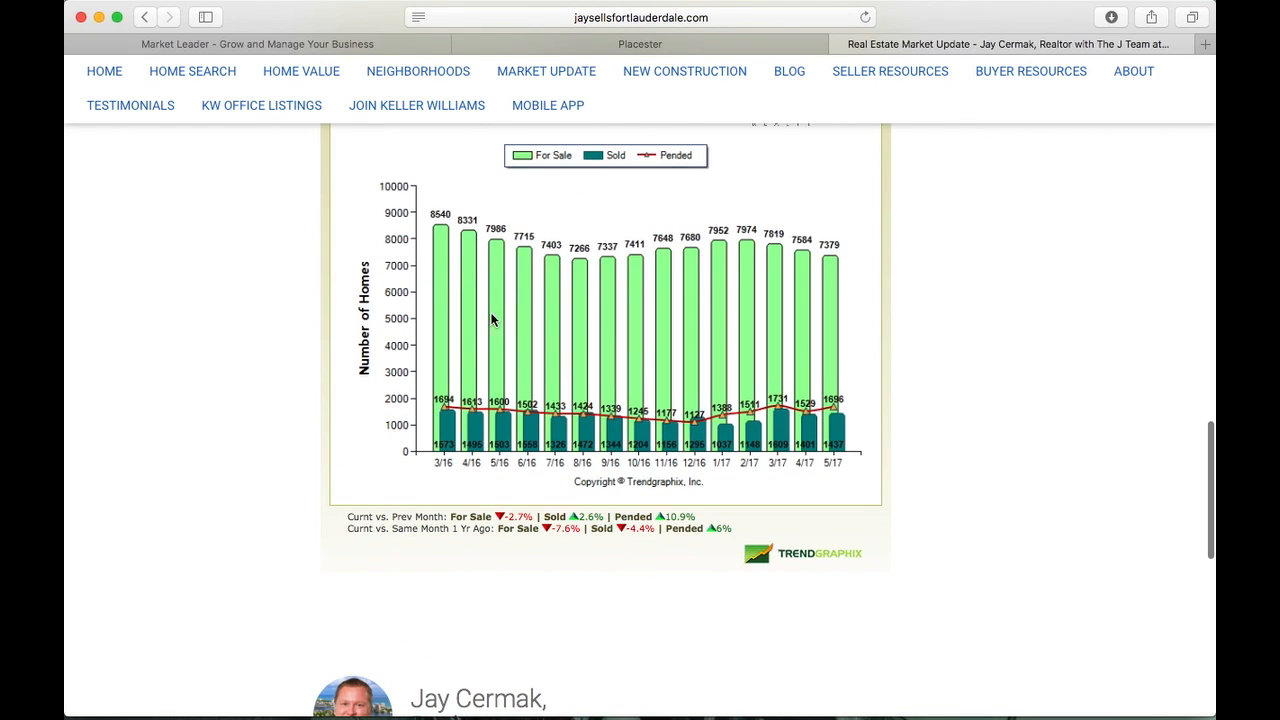
pyautogui.scroll(-8, 714, 382)
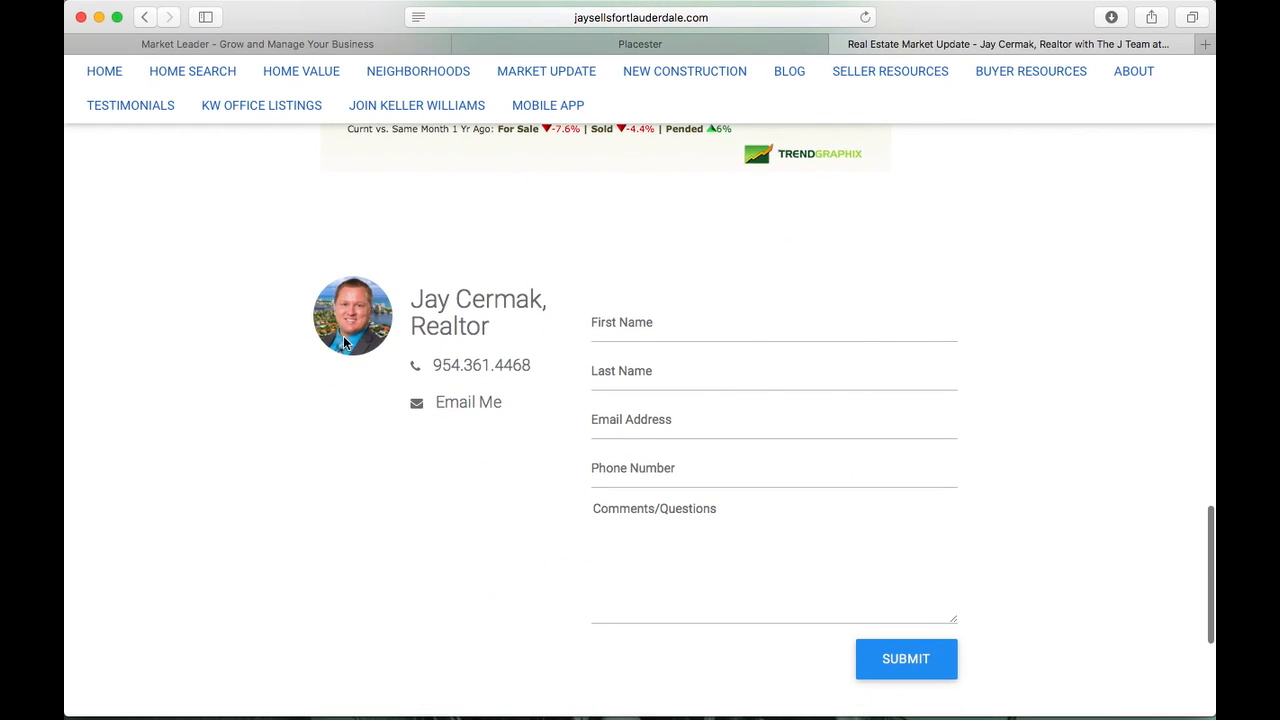
pyautogui.scroll(-1, 342, 343)
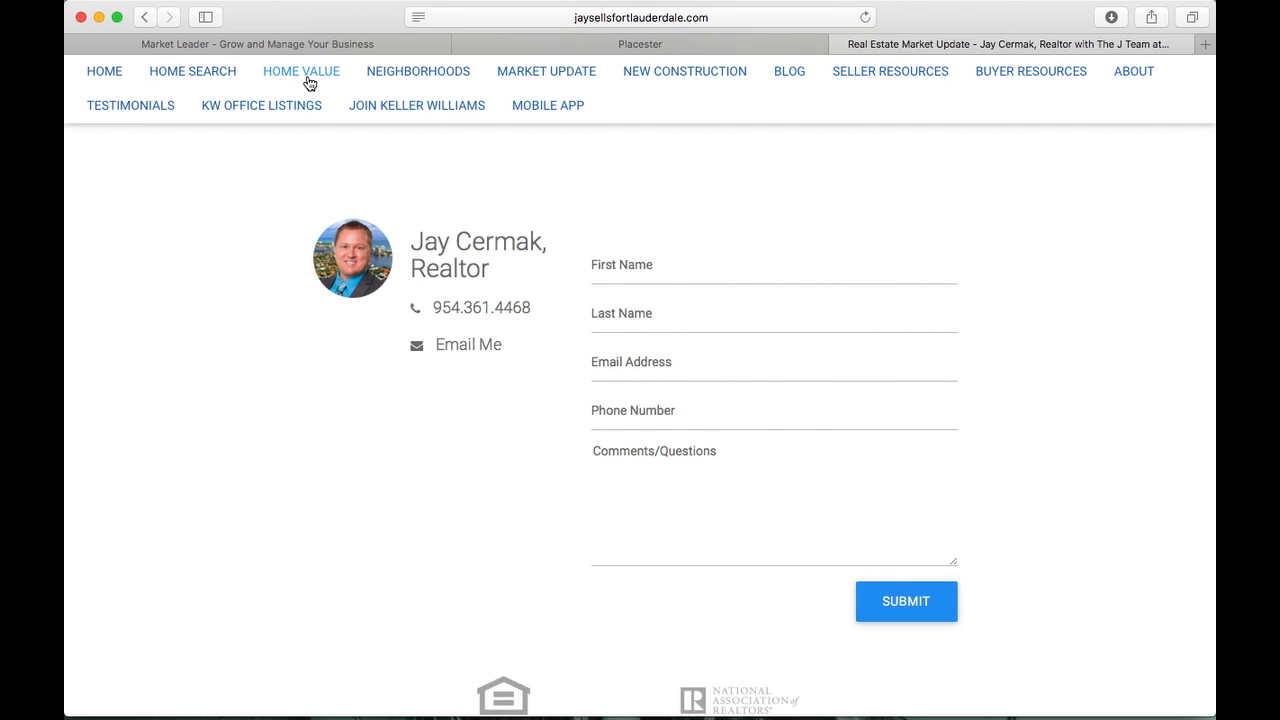
# Open the Home Value page, scroll down to its contact form and back up
pyautogui.click(301, 72)
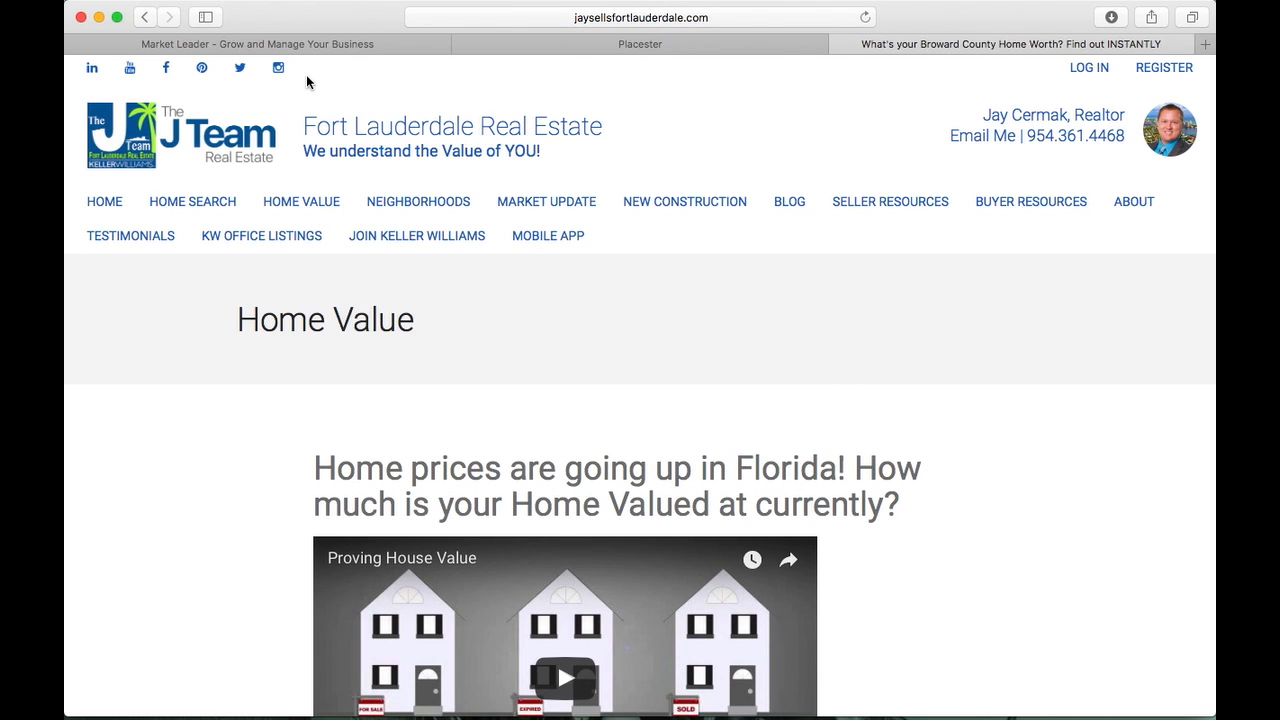
pyautogui.scroll(-5, 131, 380)
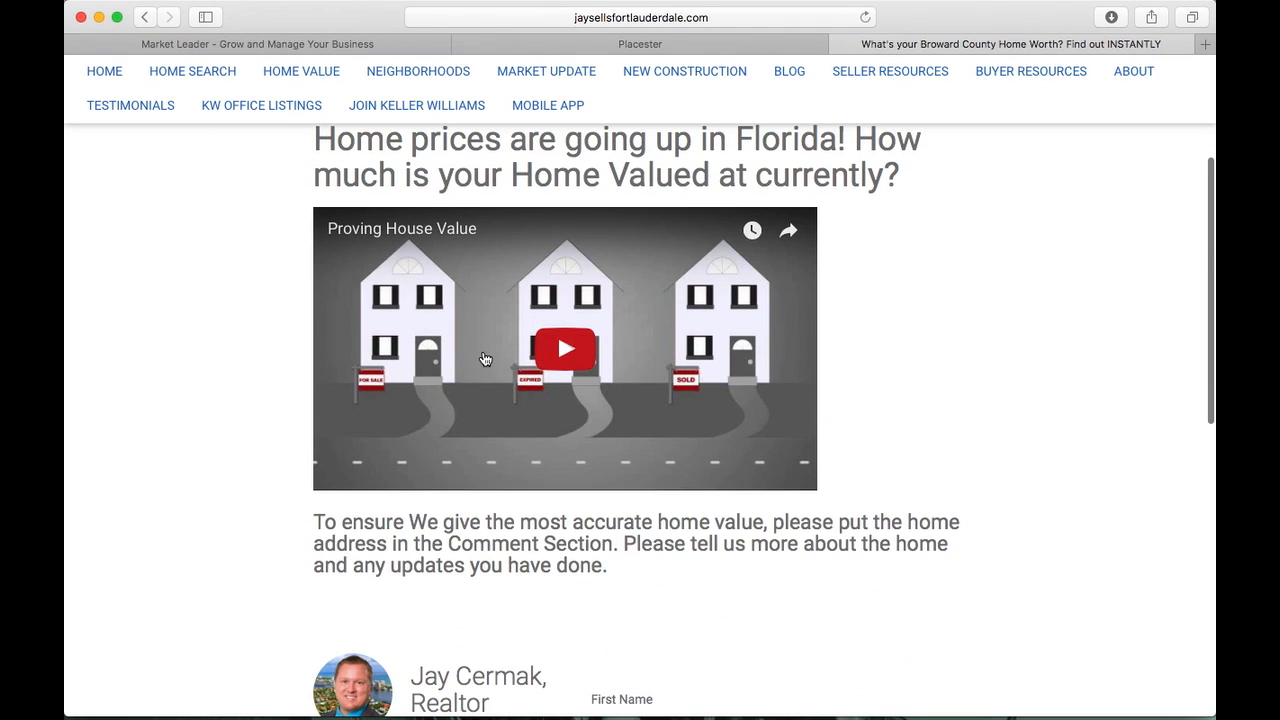
pyautogui.scroll(-5, 484, 358)
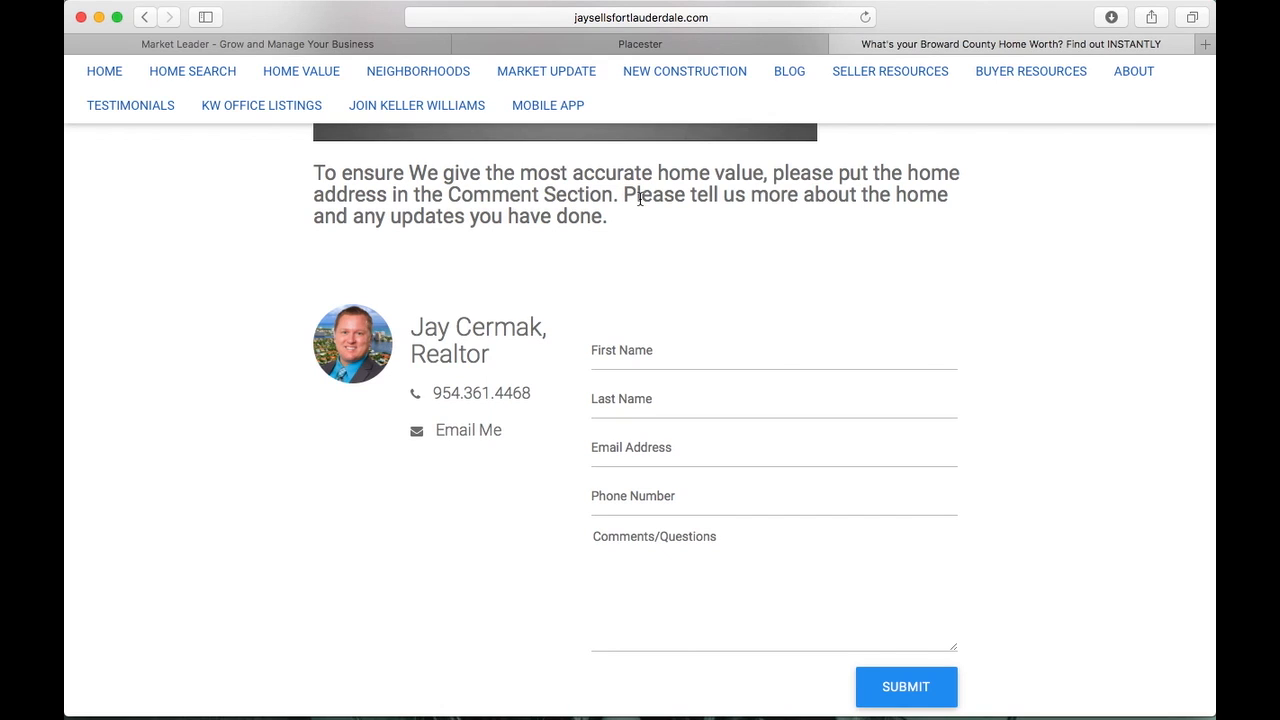
pyautogui.scroll(-2, 543, 283)
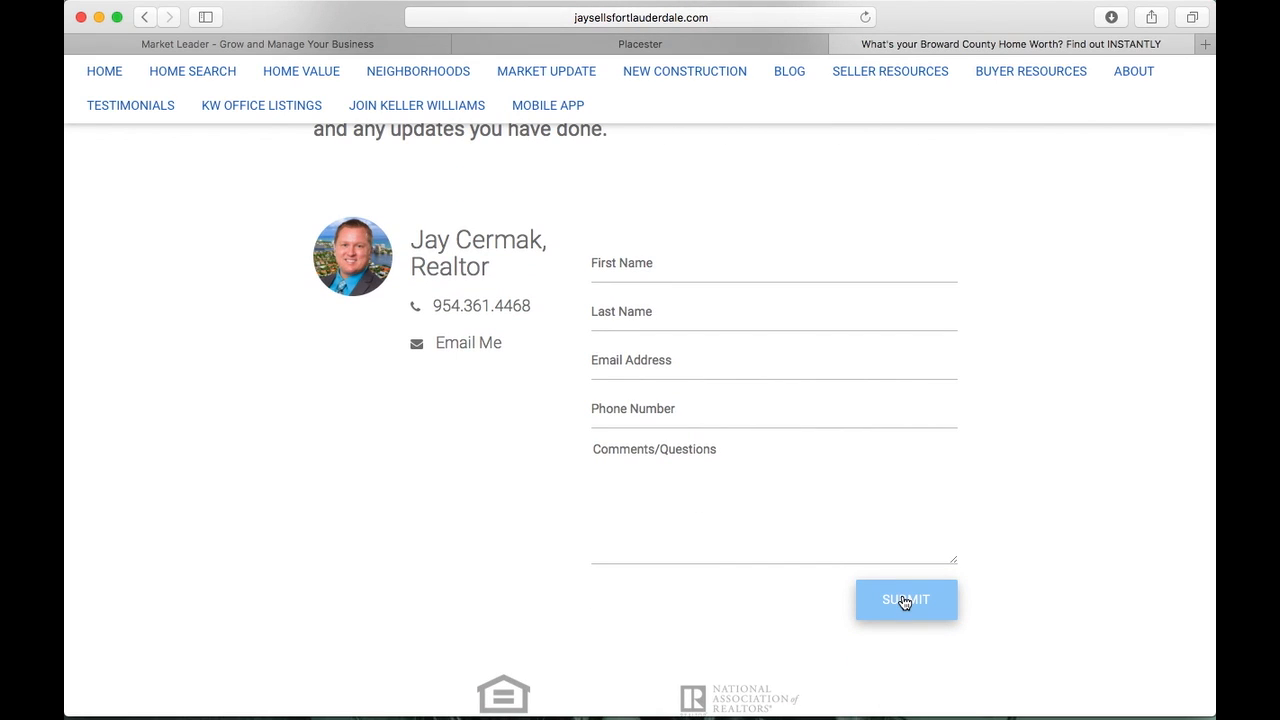
pyautogui.scroll(10, 717, 300)
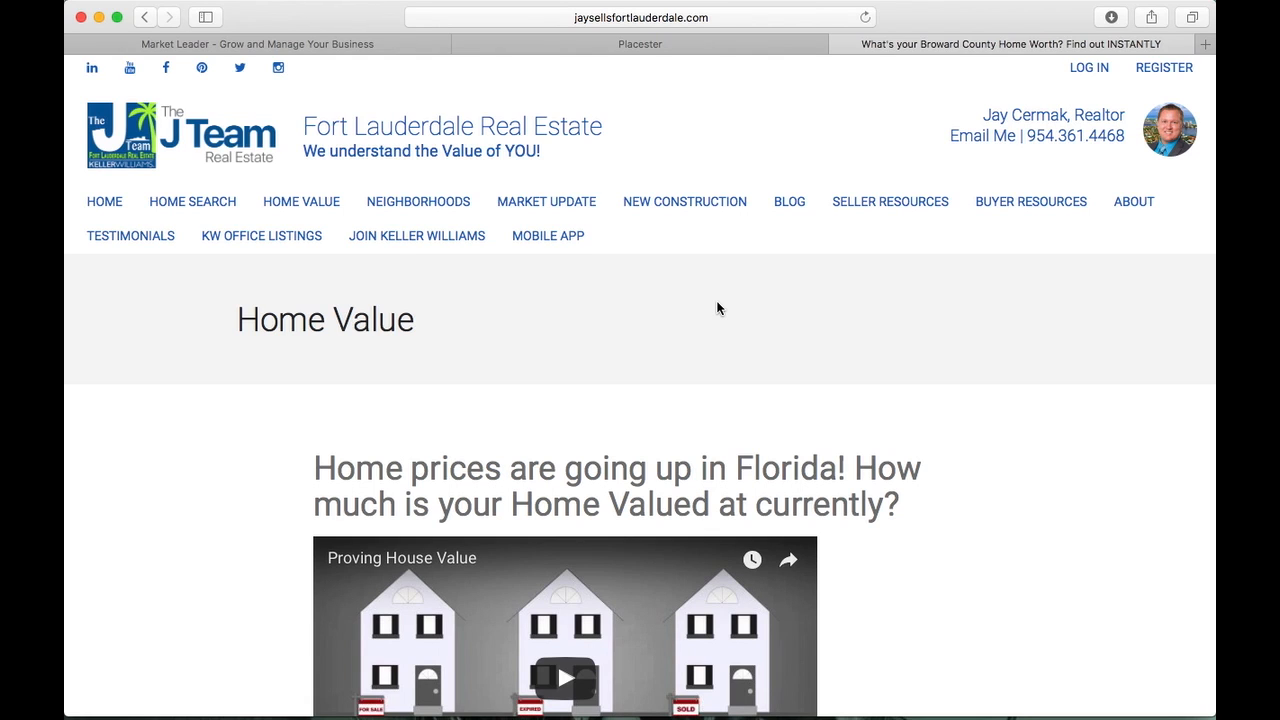
# Set the new page's template to Testimonials Index
pyautogui.click(640, 44)
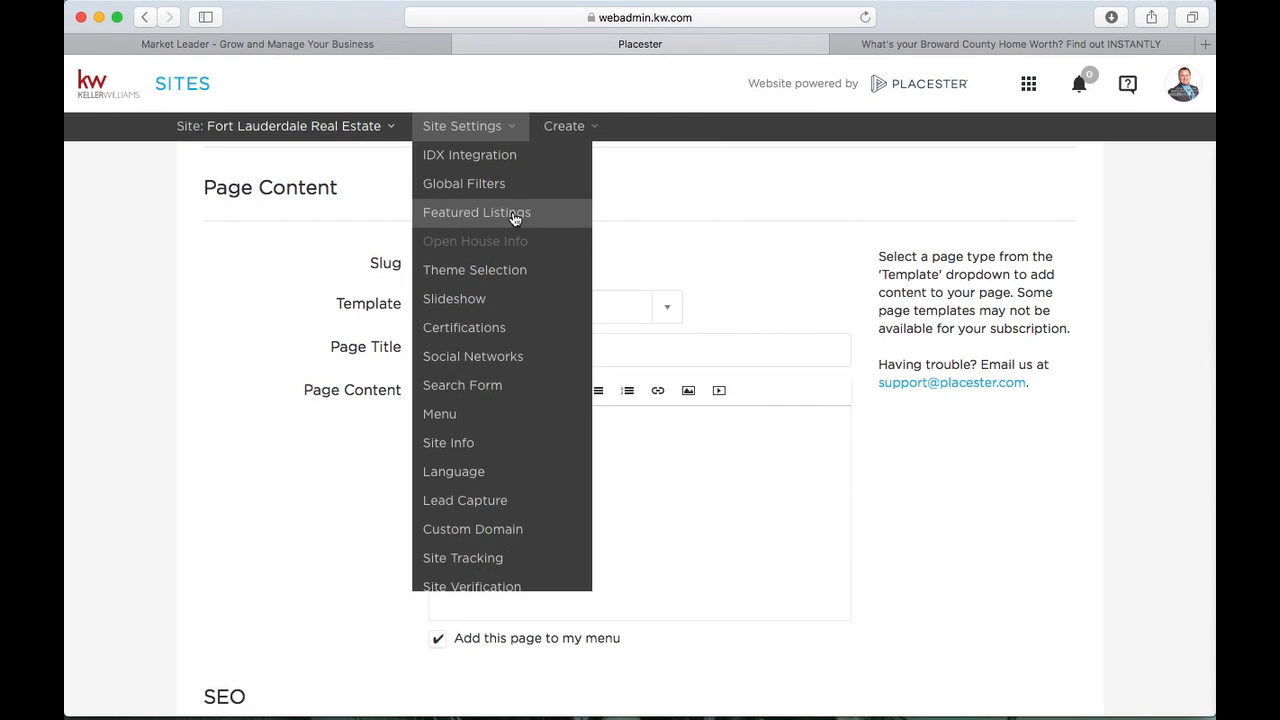
pyautogui.click(632, 305)
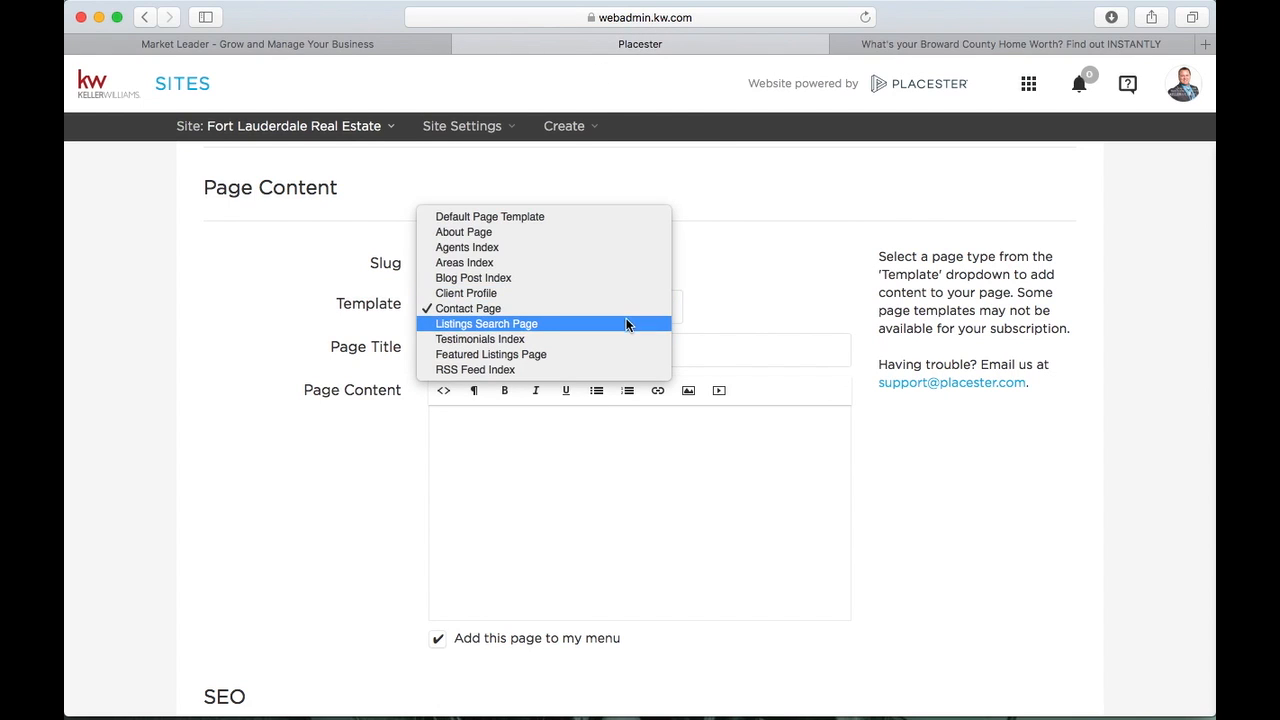
pyautogui.click(618, 339)
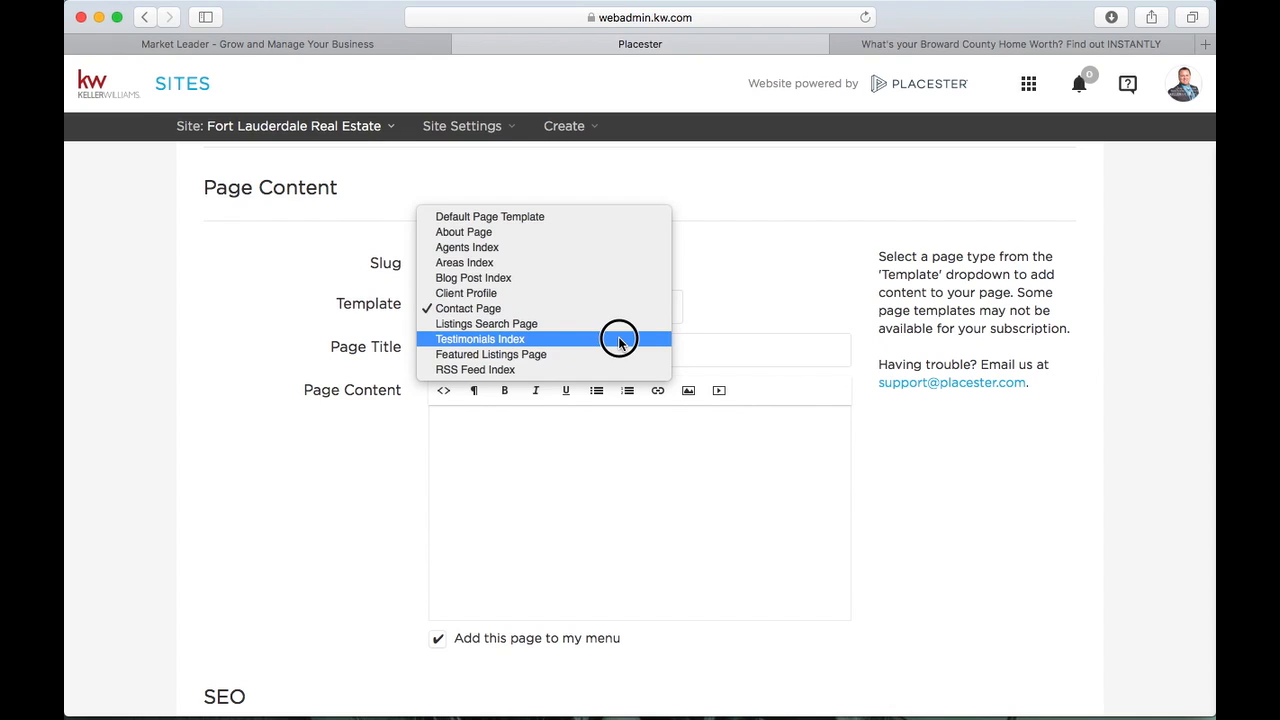
# Open the live site's Testimonials page and look over its client reviews
pyautogui.click(1005, 44)
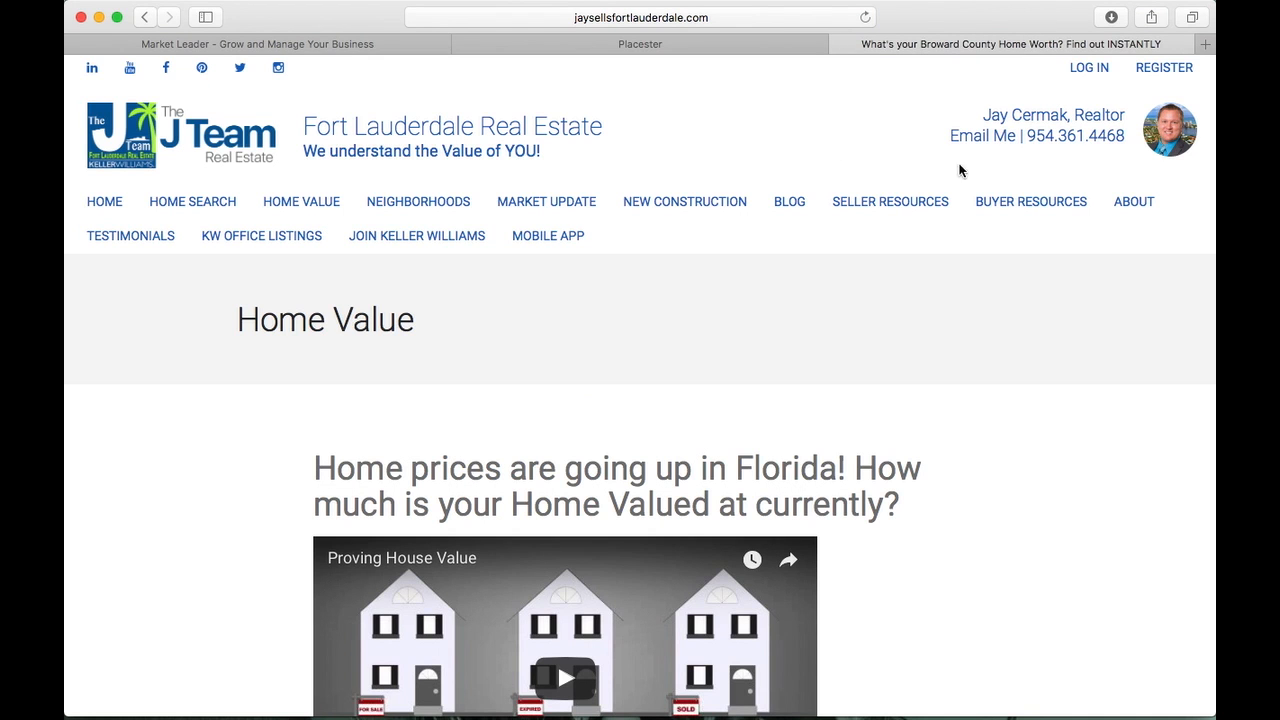
pyautogui.click(151, 237)
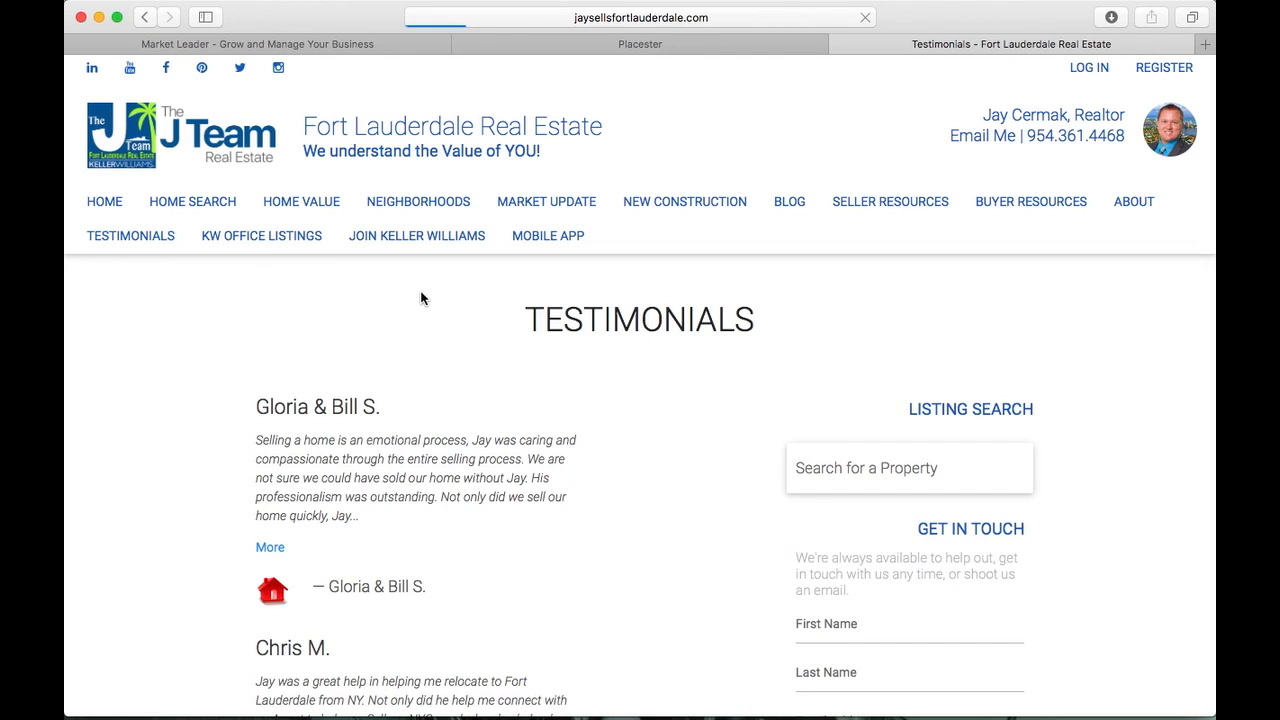
pyautogui.scroll(-10, 421, 298)
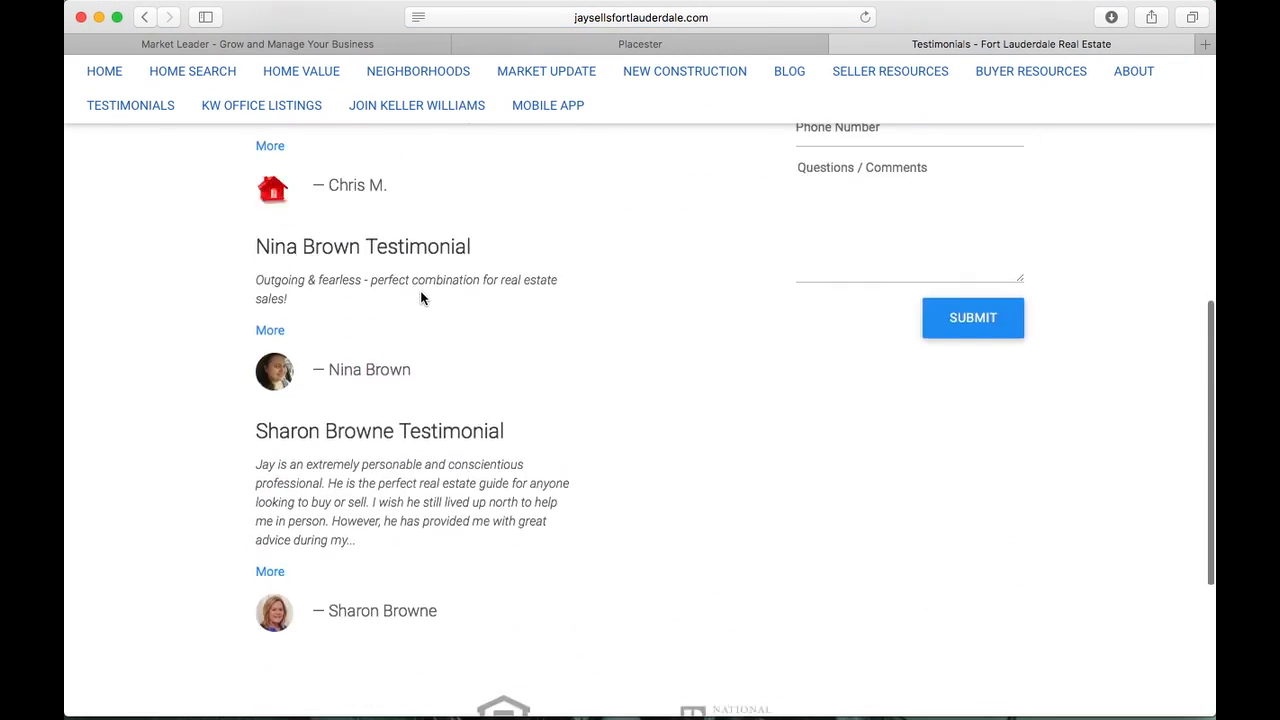
pyautogui.scroll(4, 421, 298)
pyautogui.scroll(6, 421, 298)
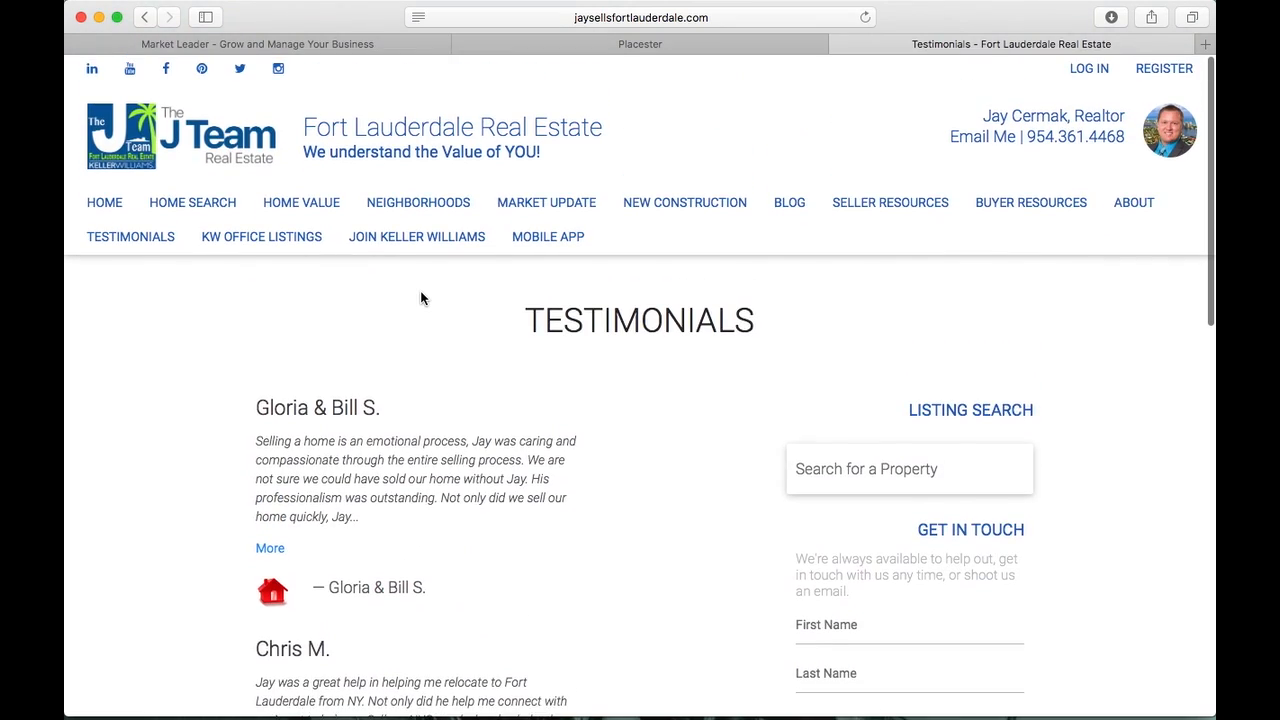
pyautogui.scroll(-2, 976, 346)
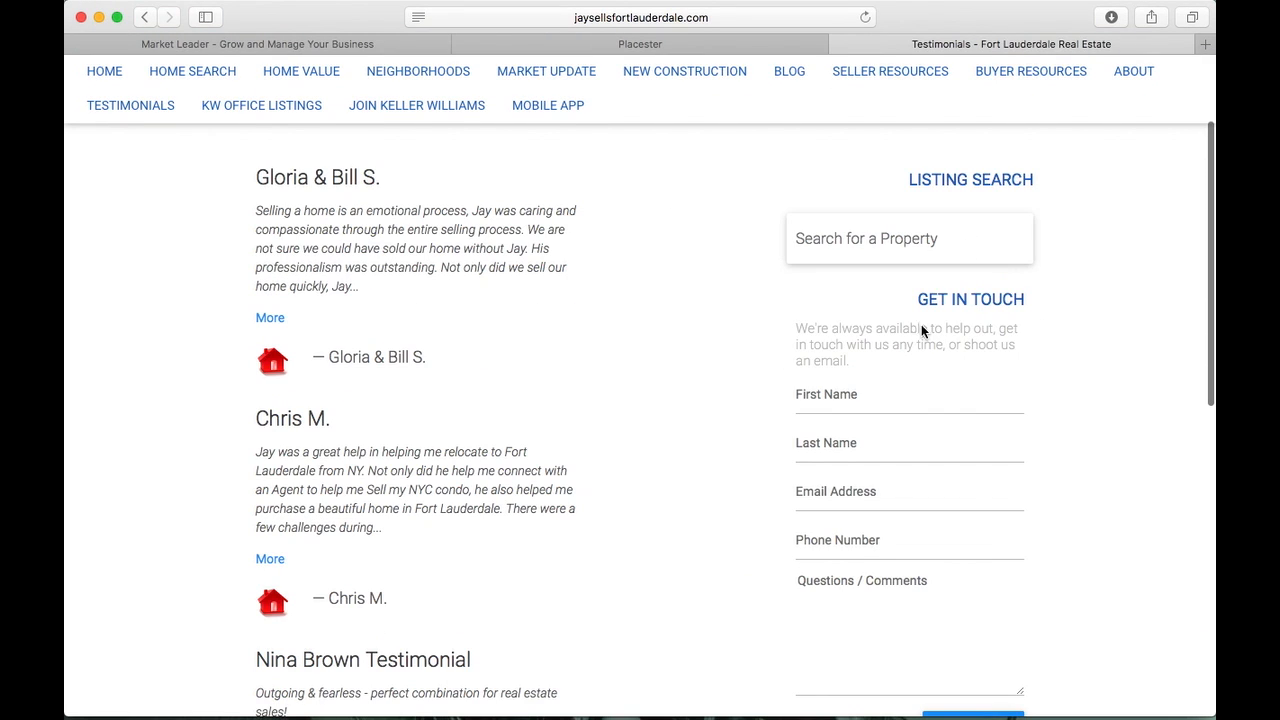
pyautogui.scroll(5, 656, 478)
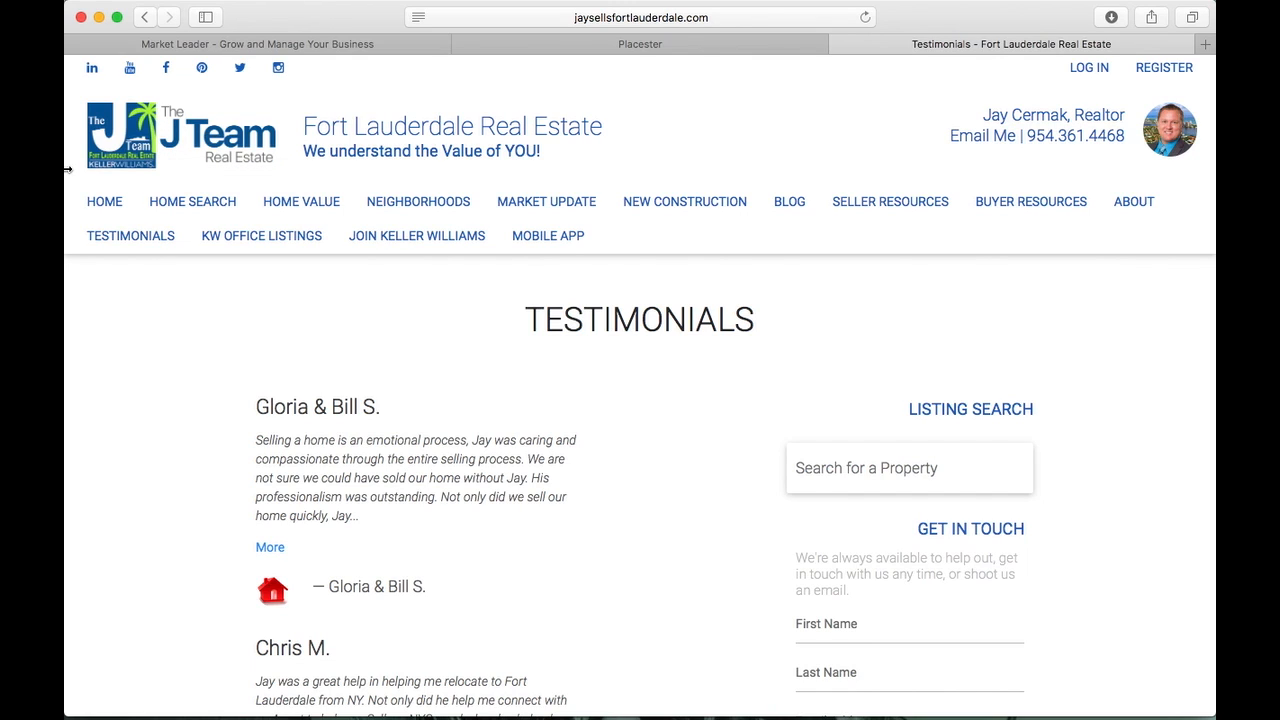
# Narrow the browser to mobile width and browse the site's mobile menu and Testimonials page
pyautogui.moveTo(66, 169); pyautogui.dragTo(988, 300)
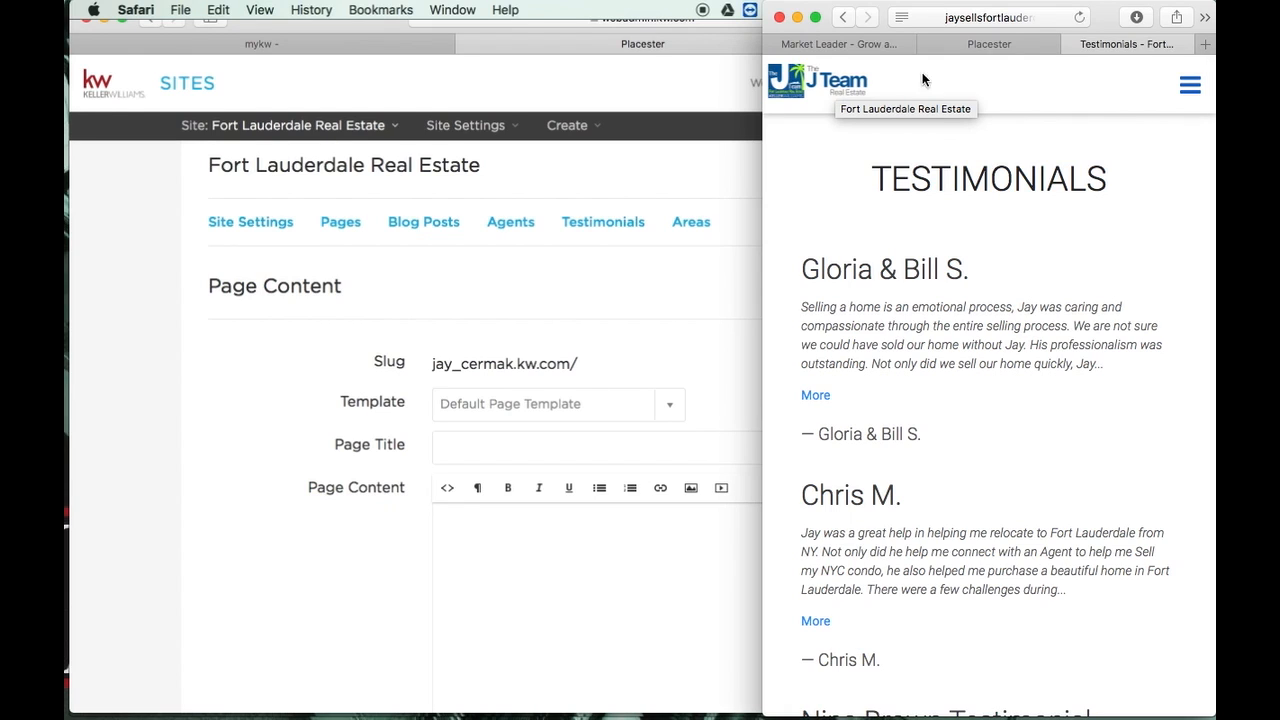
pyautogui.click(1192, 89)
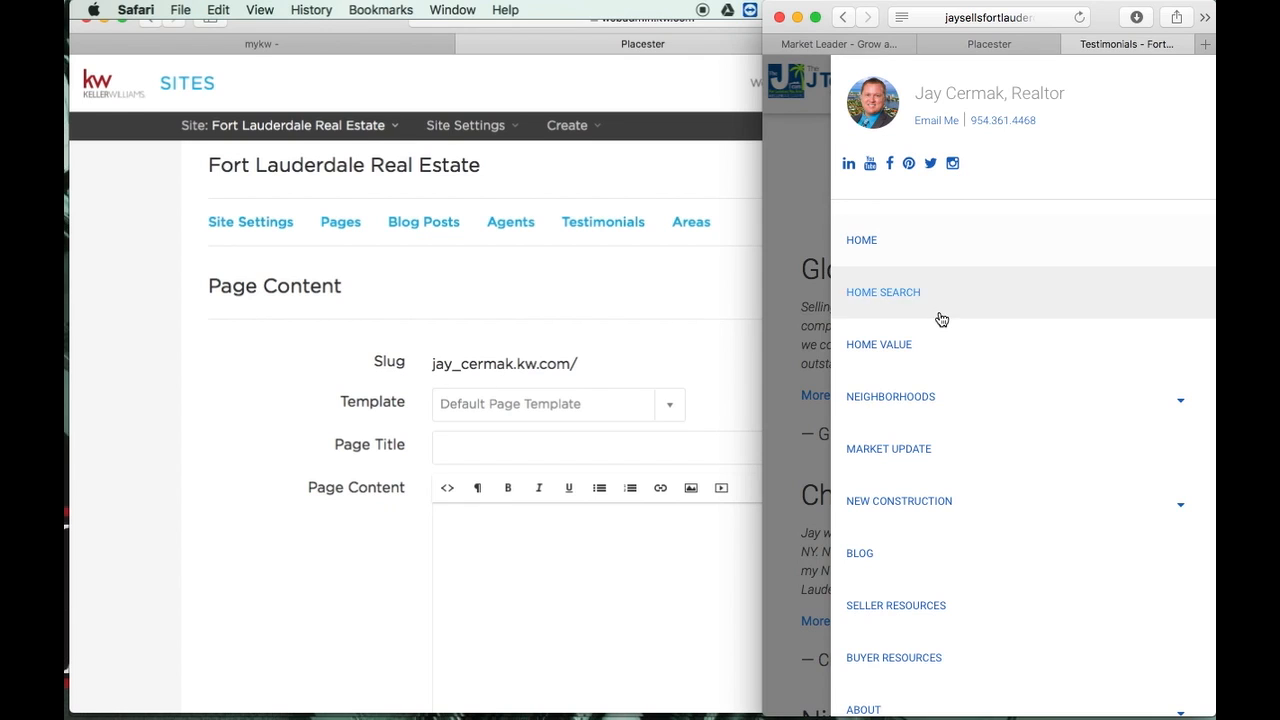
pyautogui.scroll(-8, 940, 318)
pyautogui.scroll(8, 940, 318)
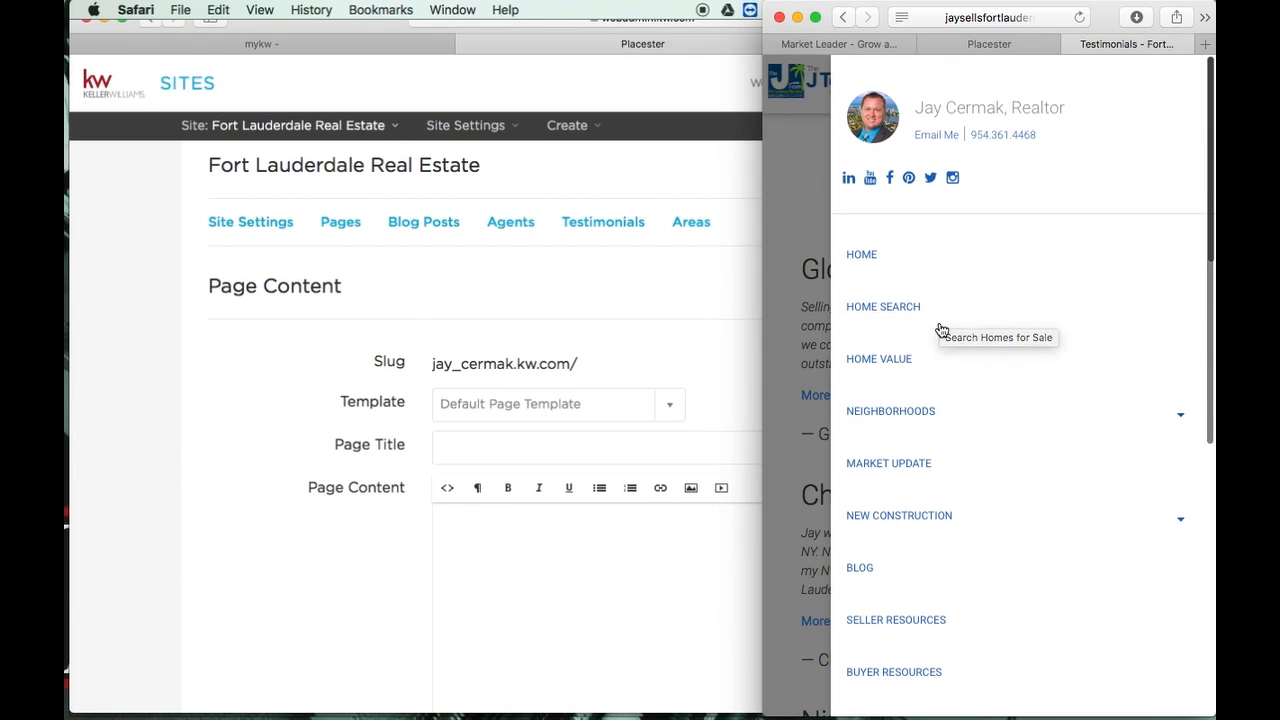
pyautogui.click(809, 159)
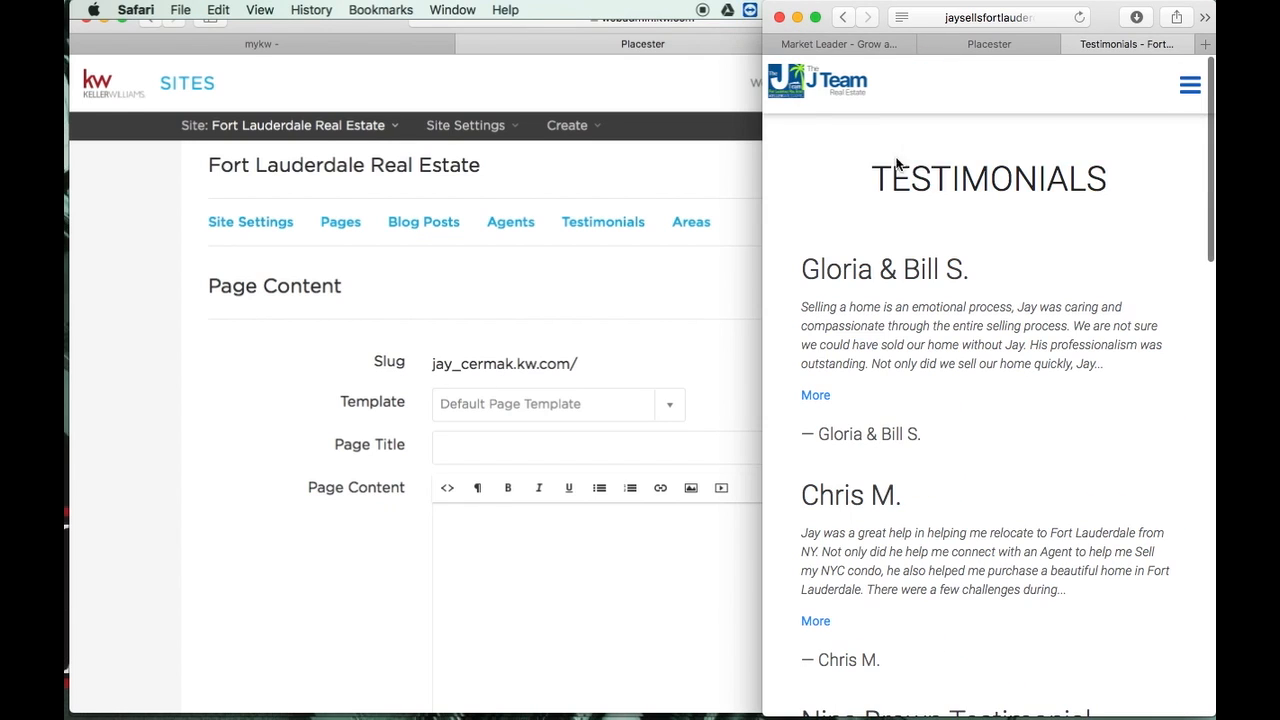
pyautogui.scroll(-2, 979, 216)
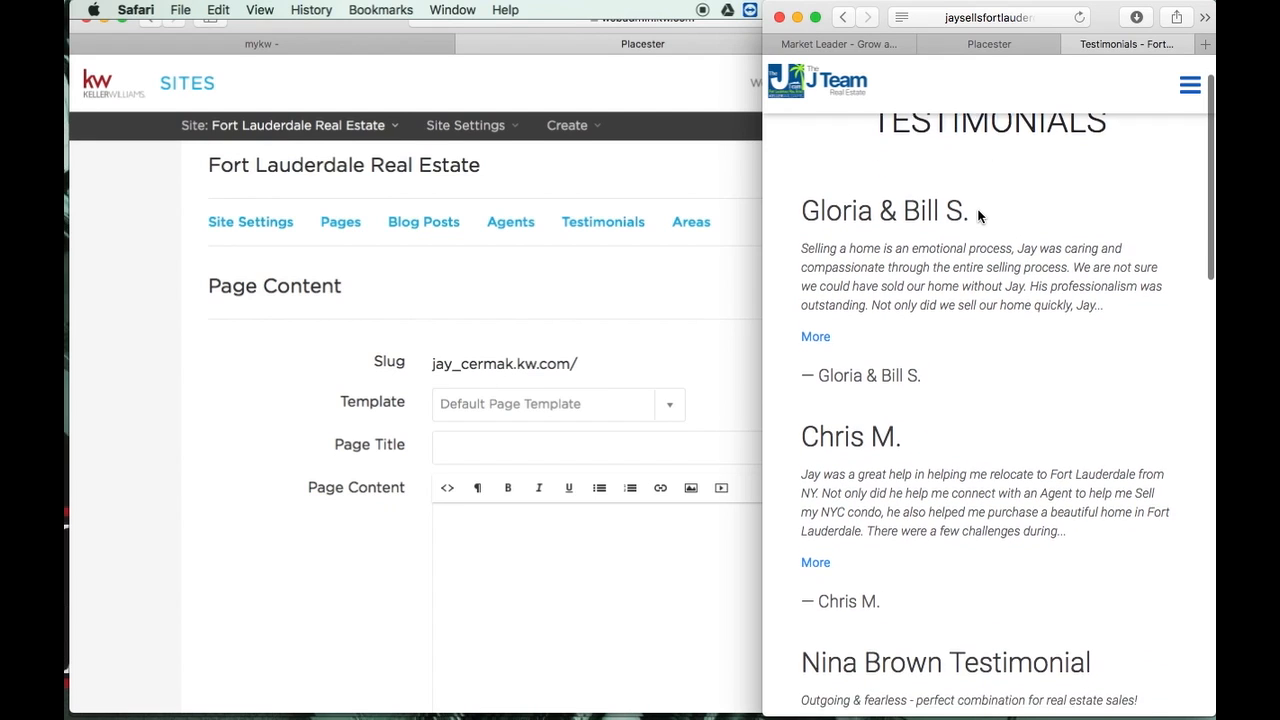
pyautogui.scroll(2, 979, 216)
pyautogui.scroll(-3, 979, 216)
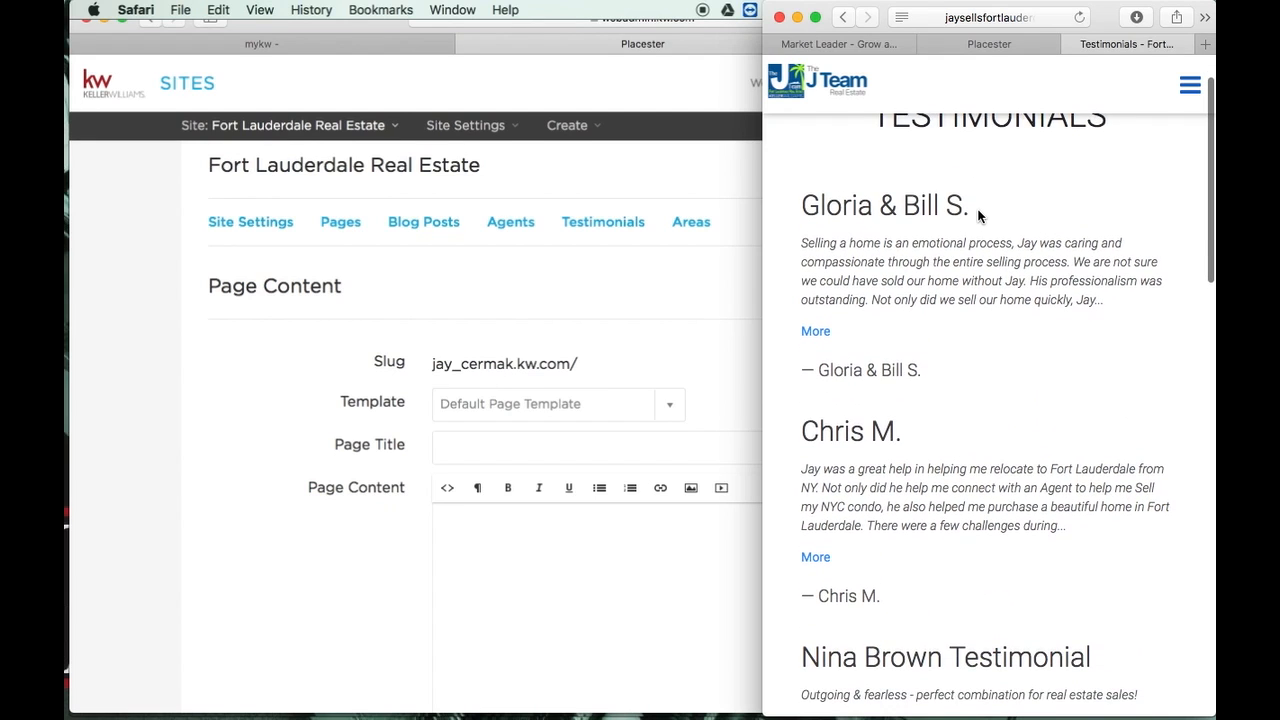
pyautogui.scroll(-10, 979, 216)
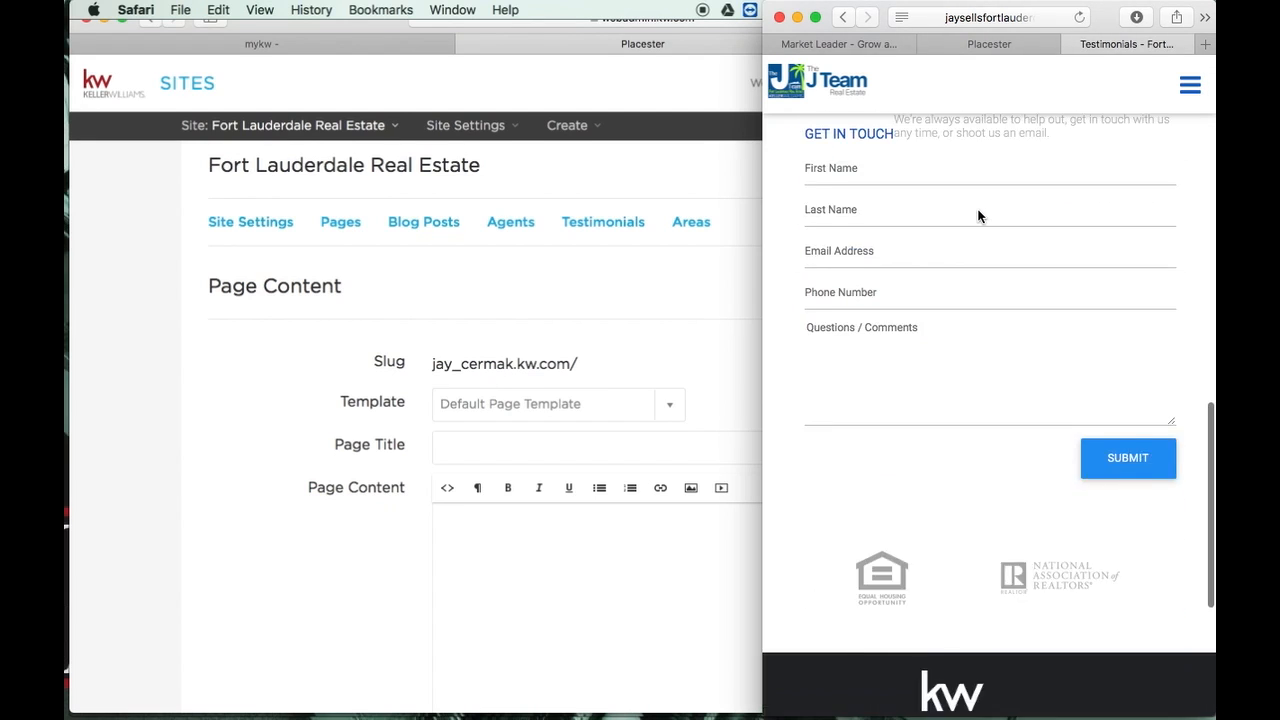
pyautogui.scroll(3, 979, 216)
pyautogui.scroll(-1, 977, 215)
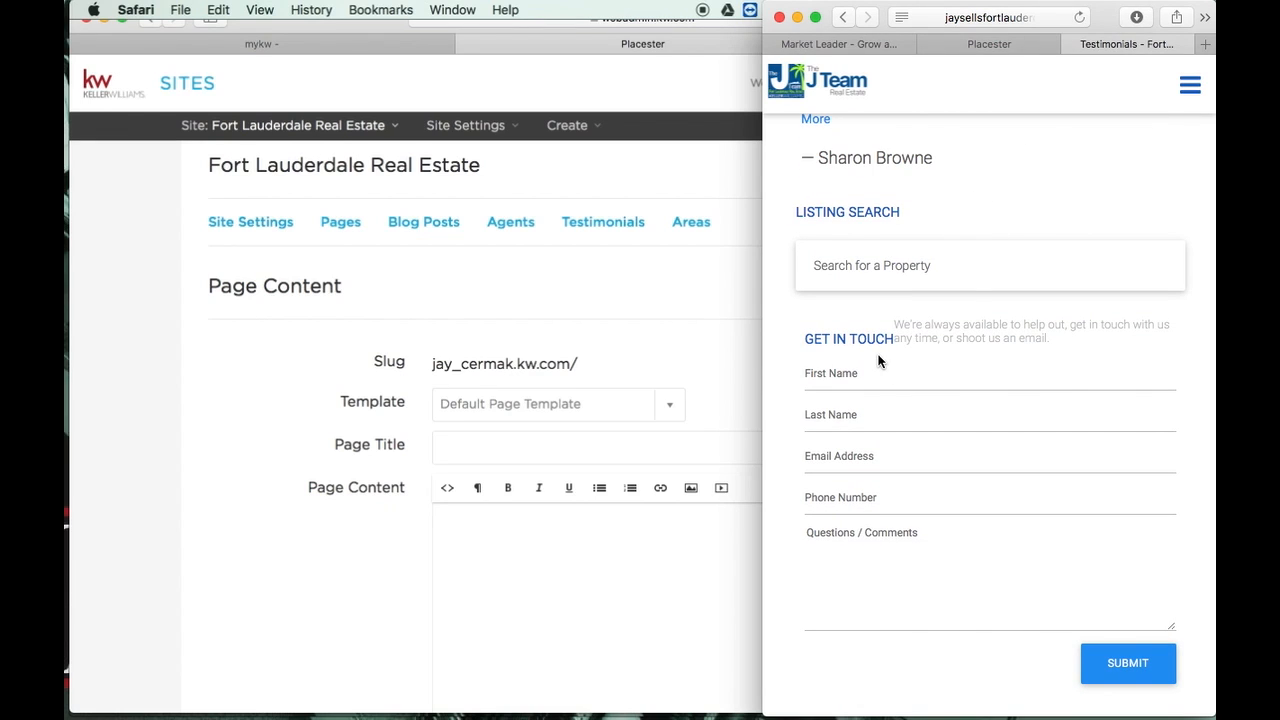
# Go to the Home Value page through the mobile navigation menu
pyautogui.click(1196, 82)
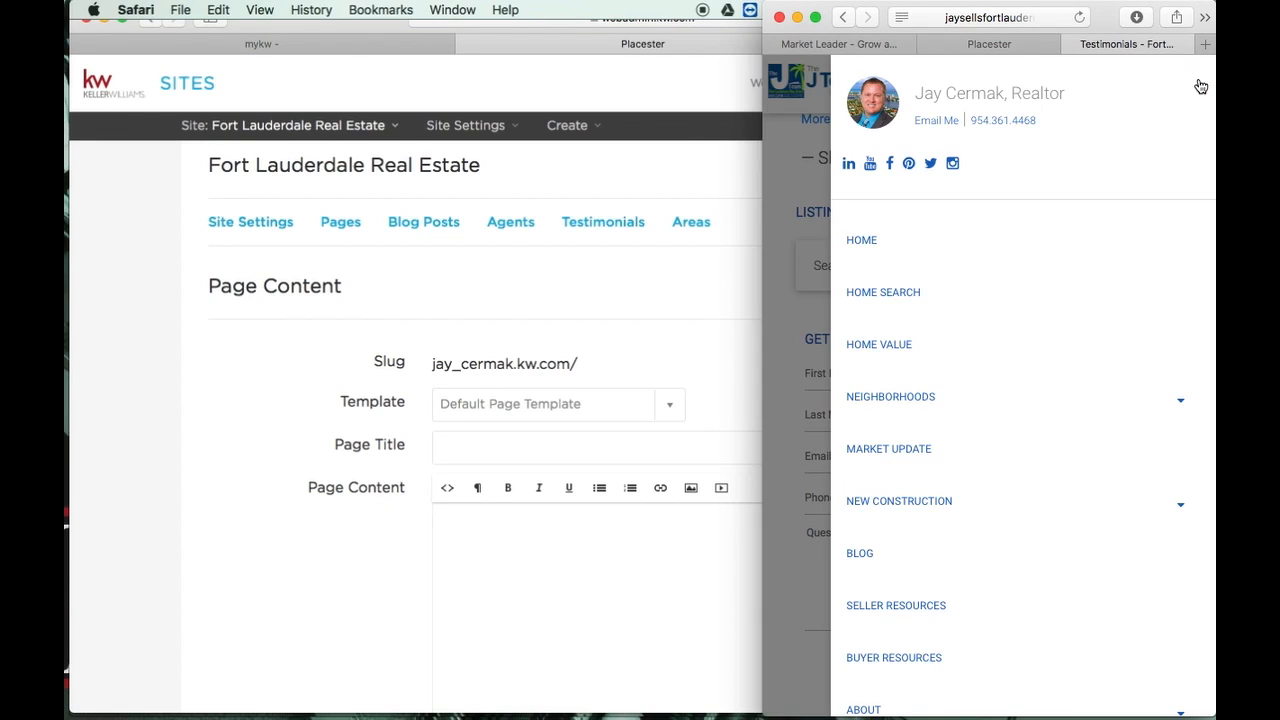
pyautogui.click(907, 338)
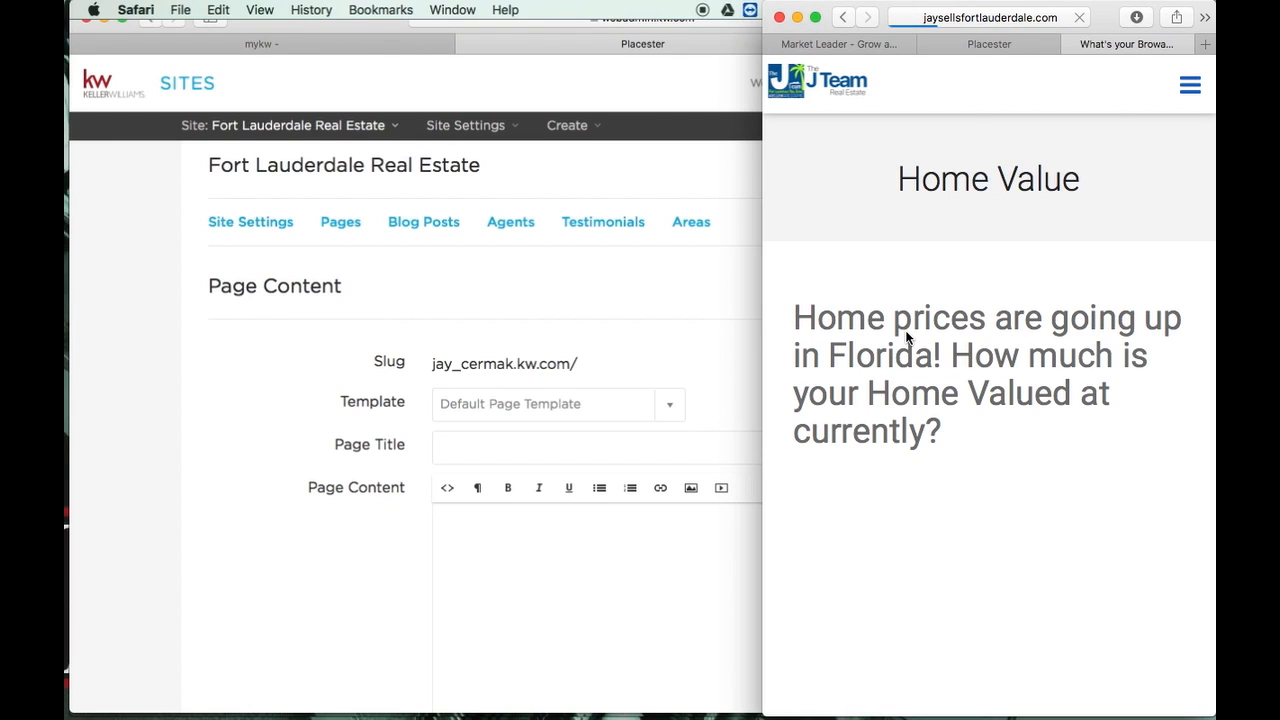
pyautogui.scroll(-6, 907, 338)
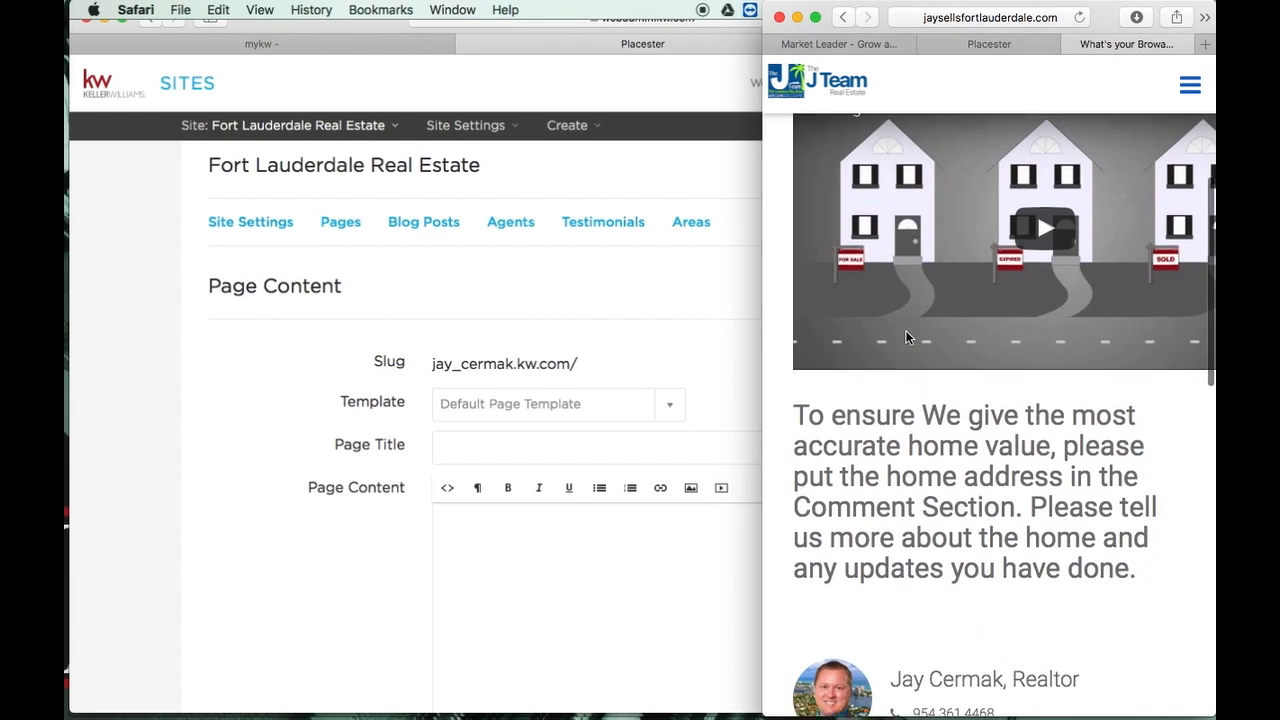
pyautogui.scroll(-4, 907, 338)
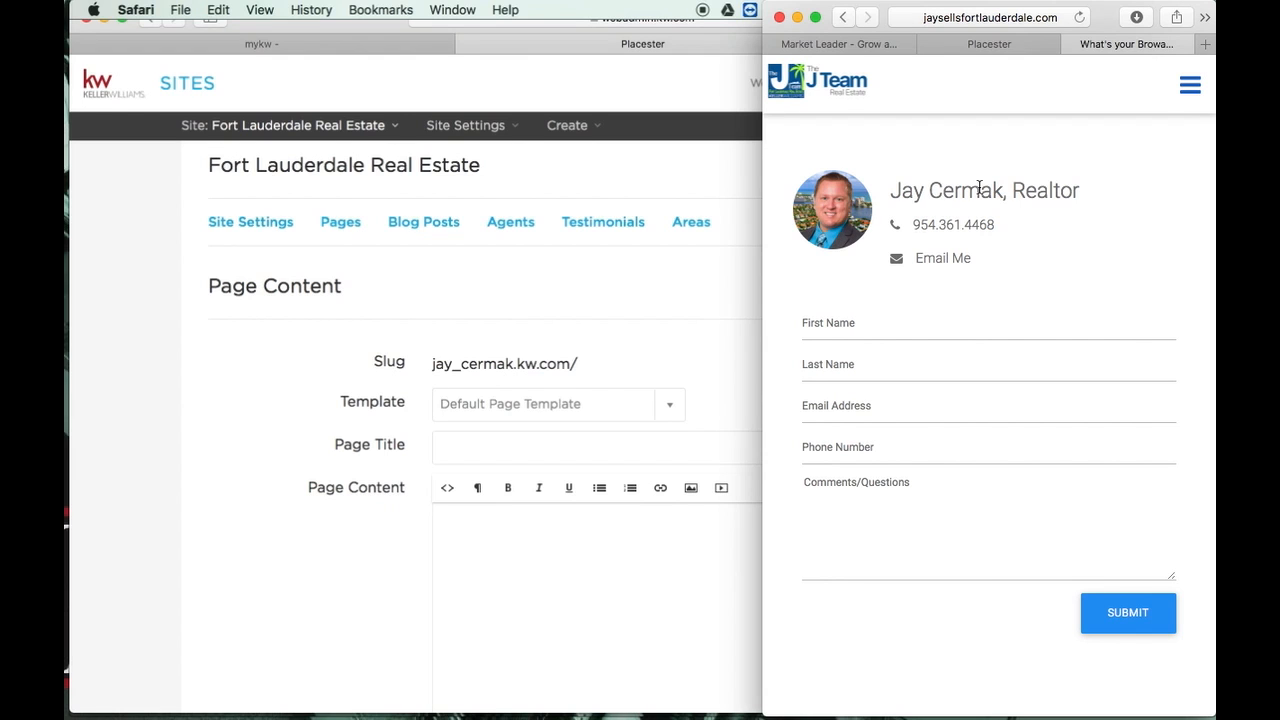
pyautogui.scroll(6, 957, 374)
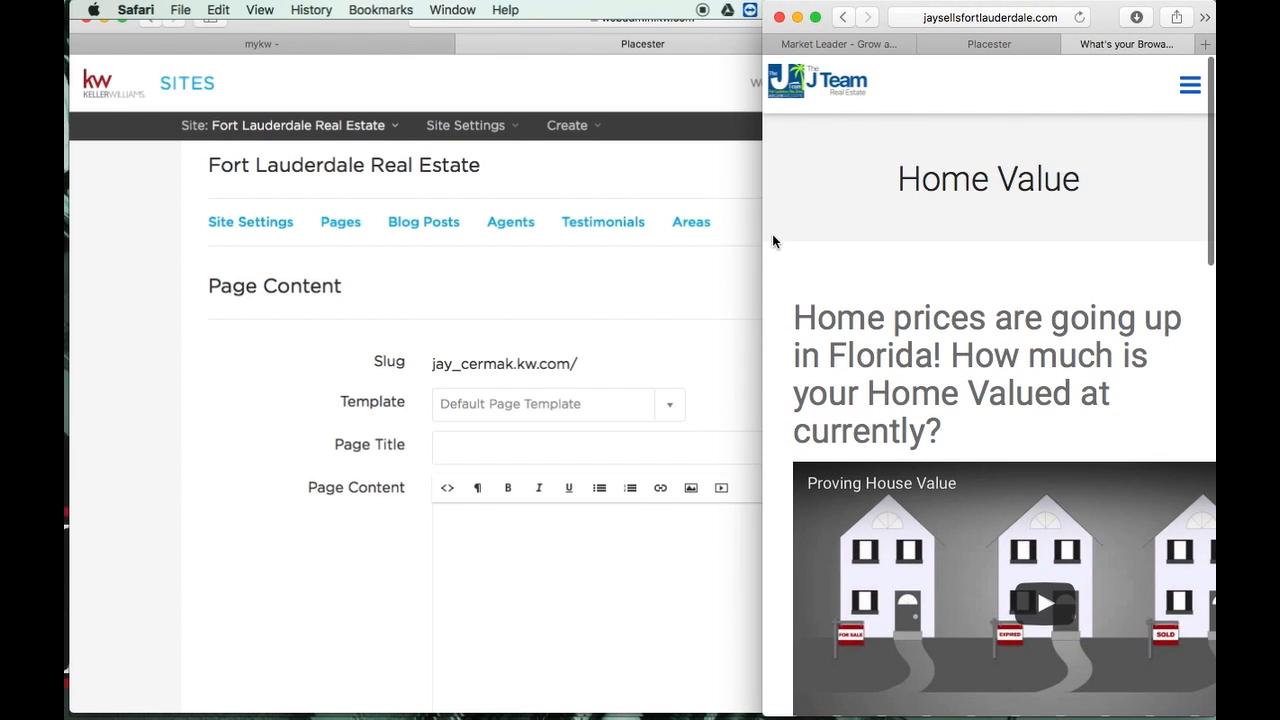
# Widen the browser back to desktop width and set the template to Default Page Template
pyautogui.moveTo(763, 234); pyautogui.dragTo(66, 230)
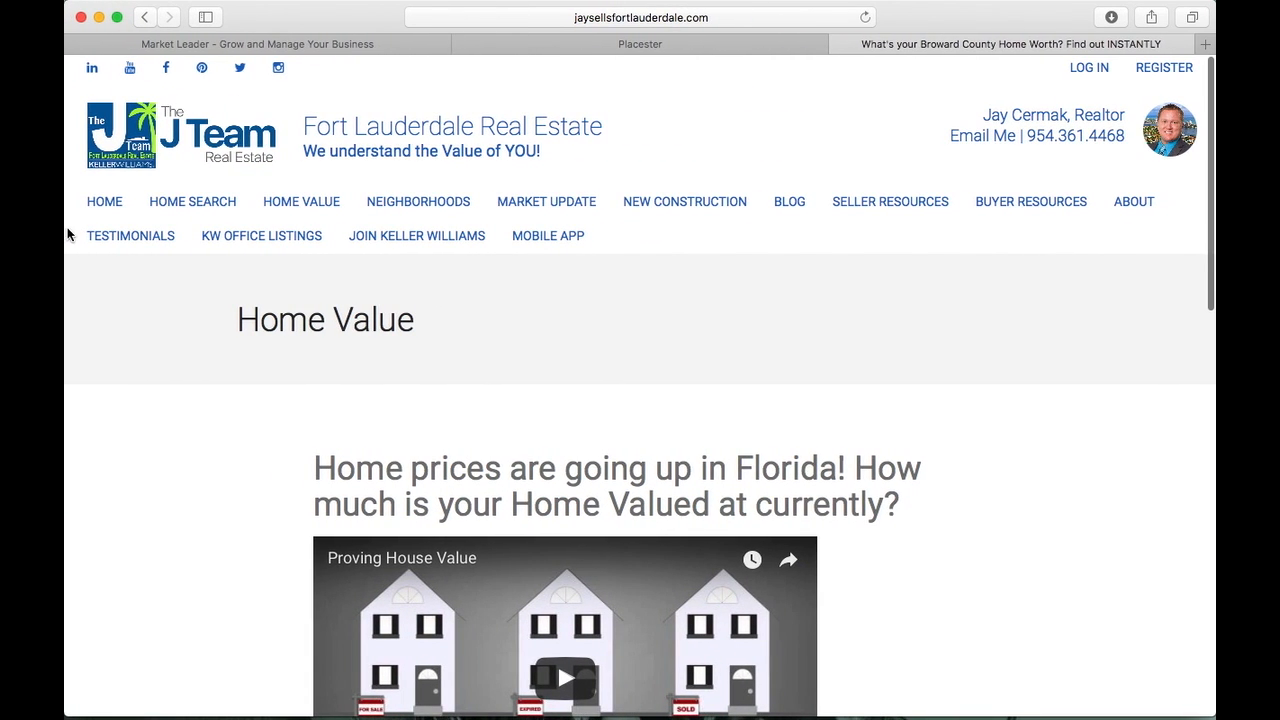
pyautogui.click(572, 43)
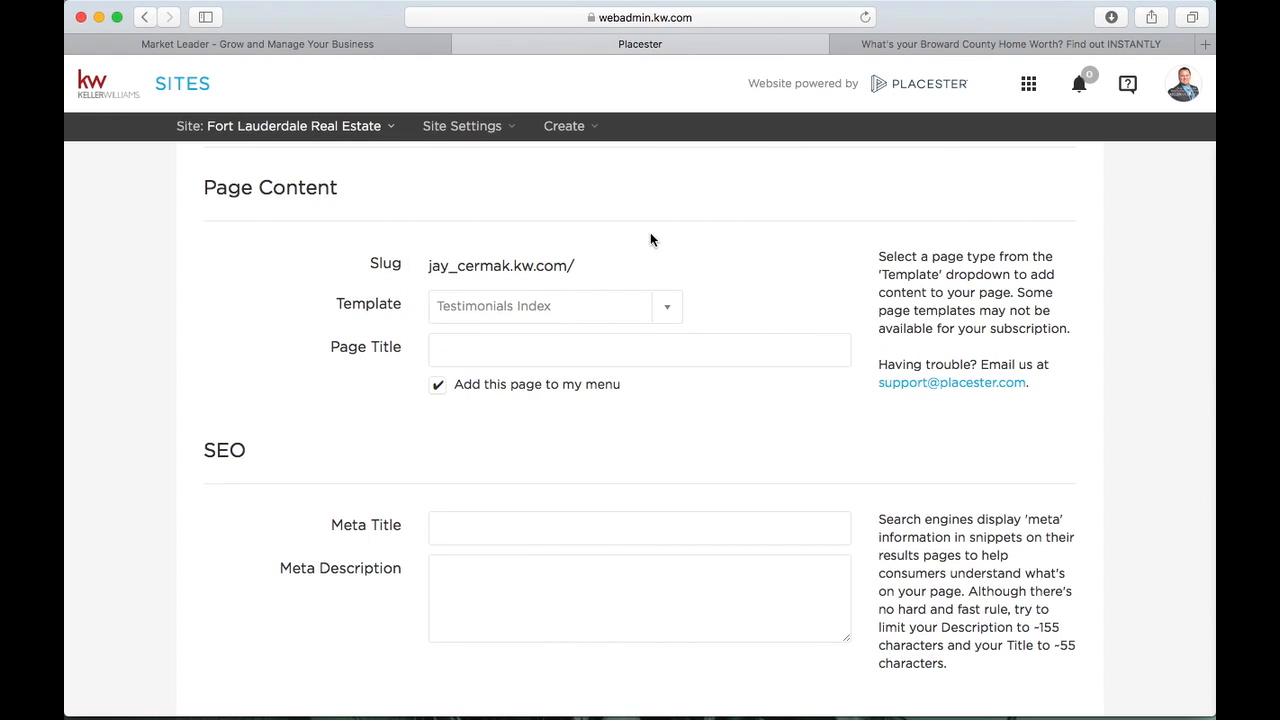
pyautogui.click(670, 306)
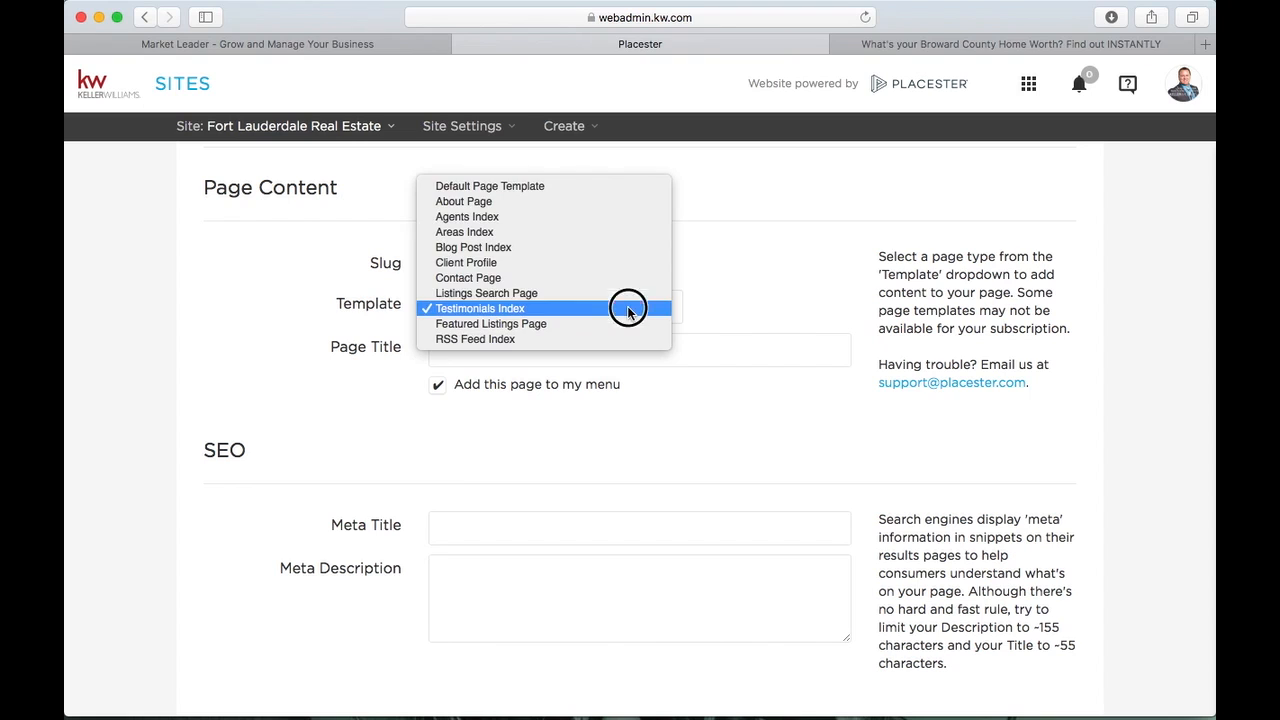
pyautogui.click(613, 187)
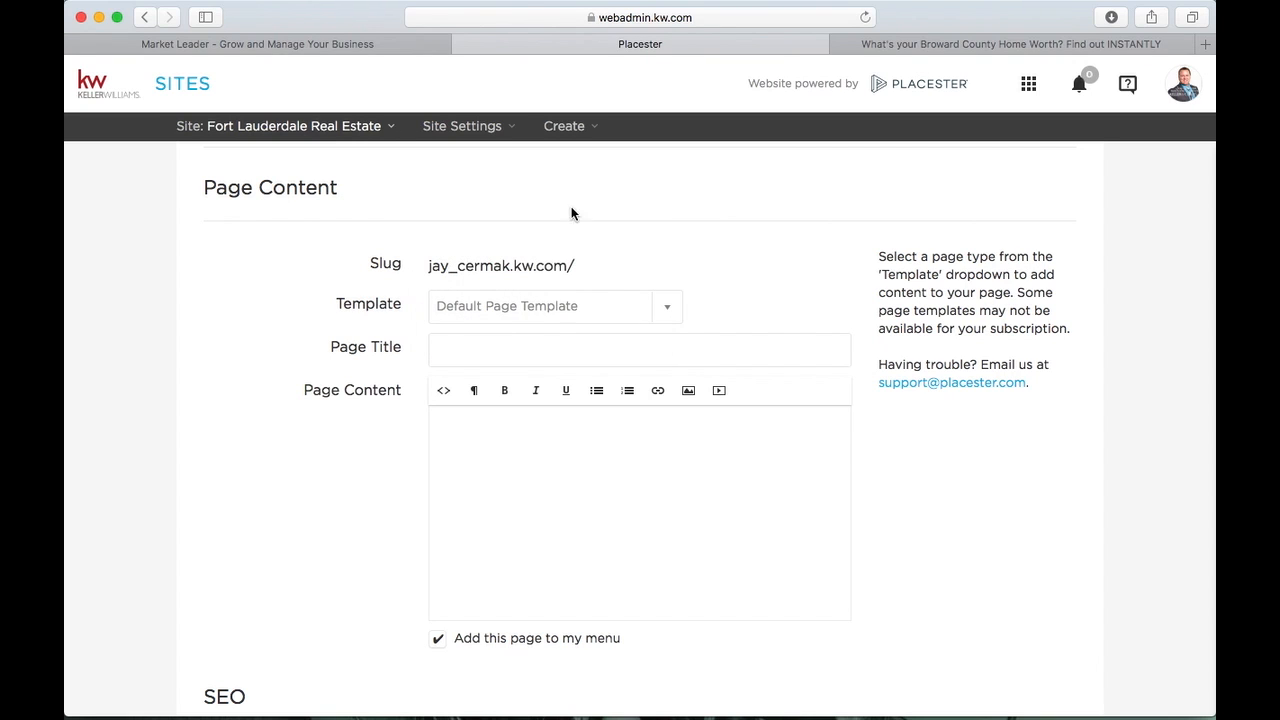
# Enter 'Test Listings' as the page title, giving the slug test-listings
pyautogui.click(523, 343)
pyautogui.scroll(-2, 523, 343)
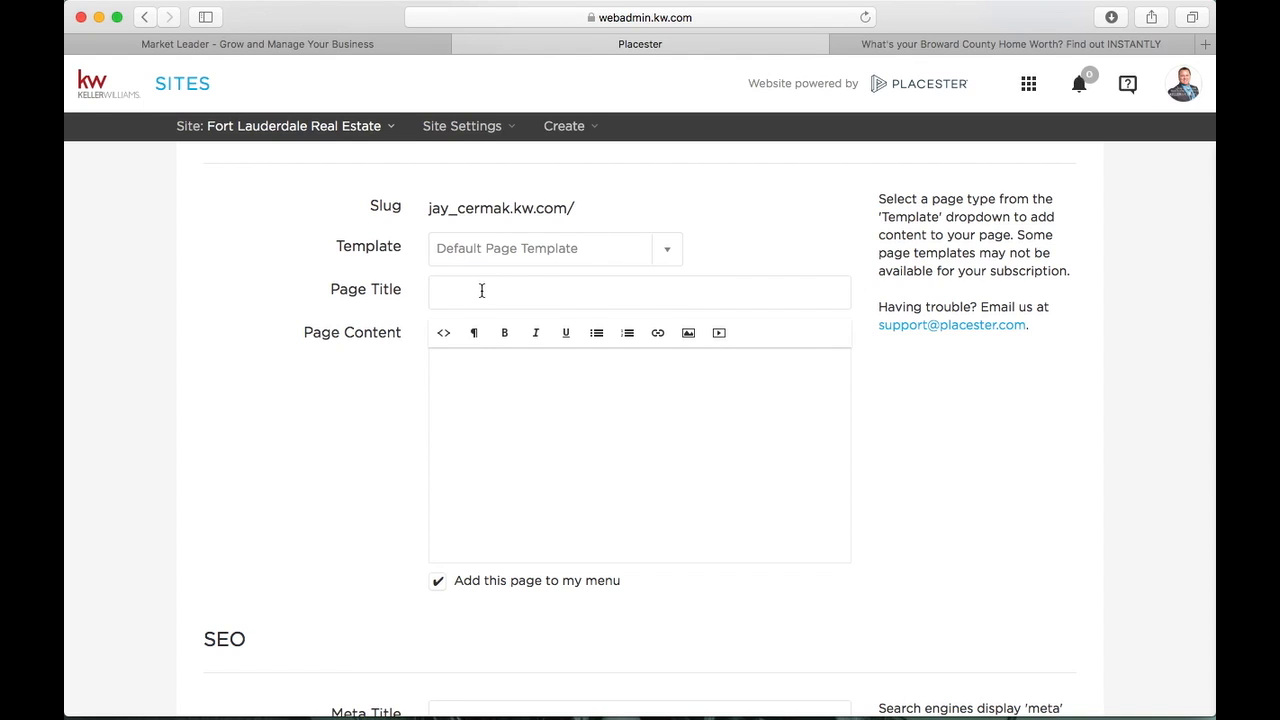
pyautogui.write('Test')
pyautogui.write('Listings')
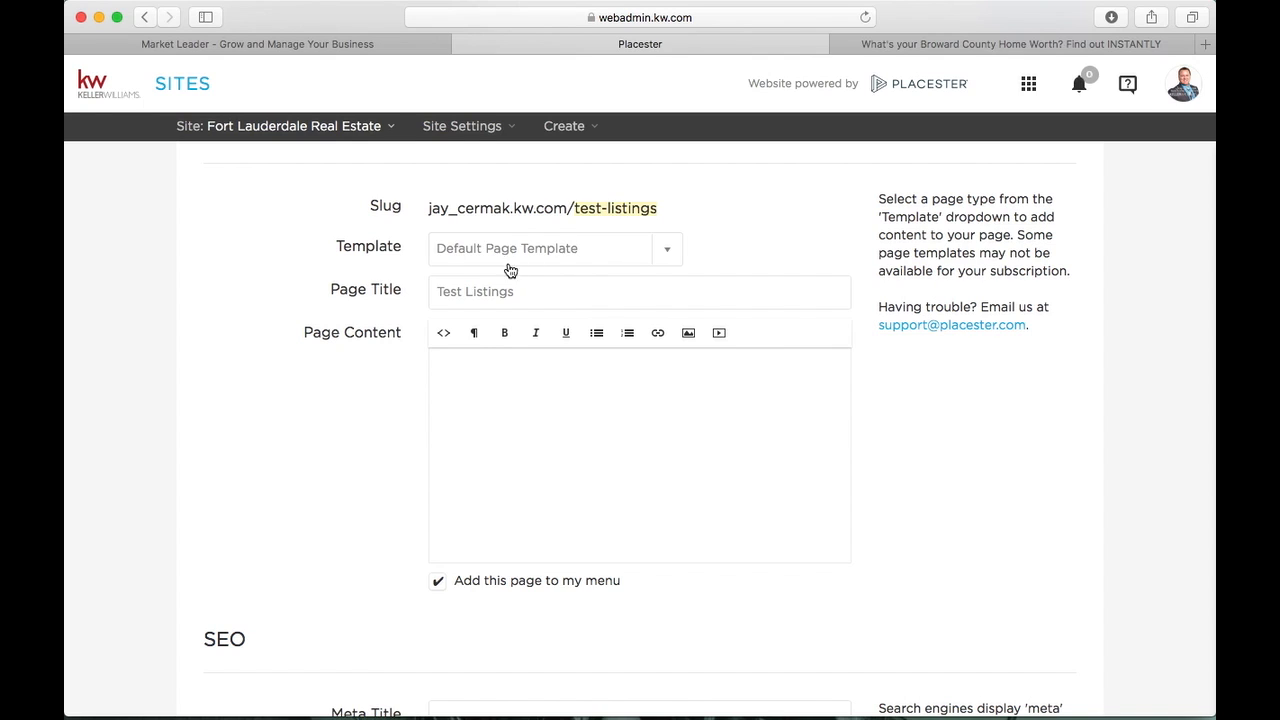
pyautogui.moveTo(529, 291); pyautogui.dragTo(429, 290)
pyautogui.scroll(3, 560, 196)
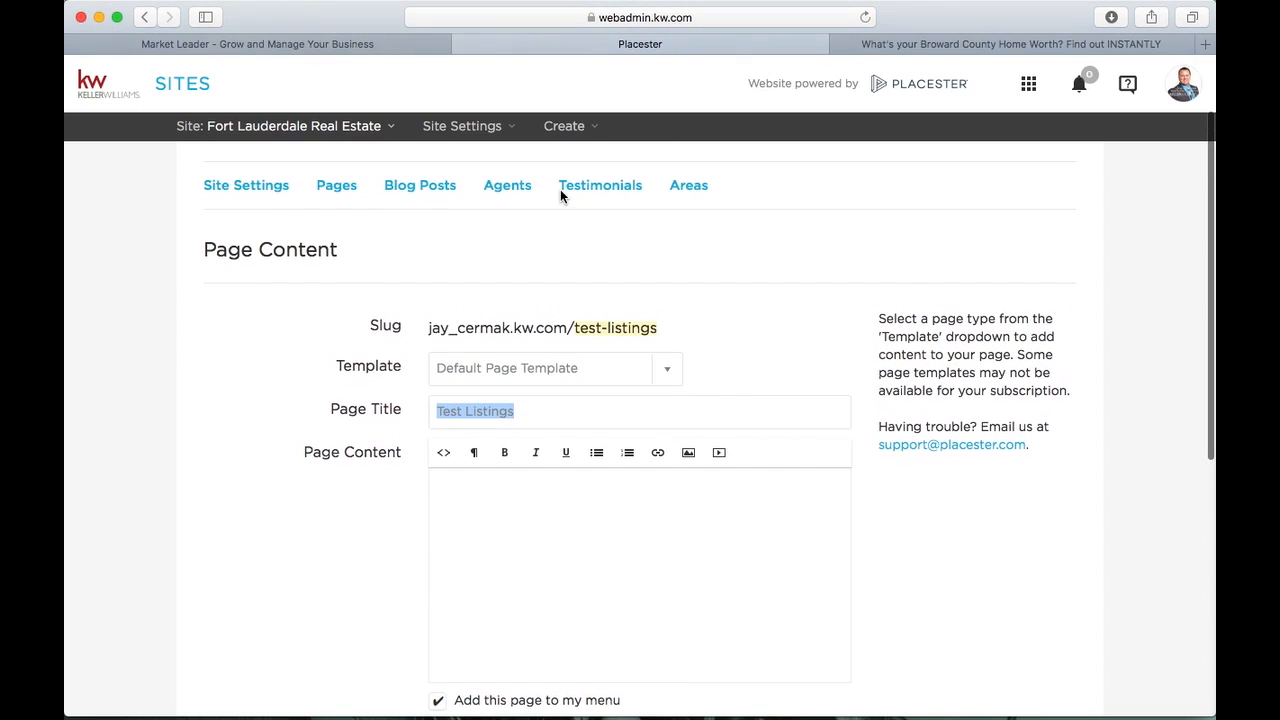
pyautogui.scroll(-3, 562, 197)
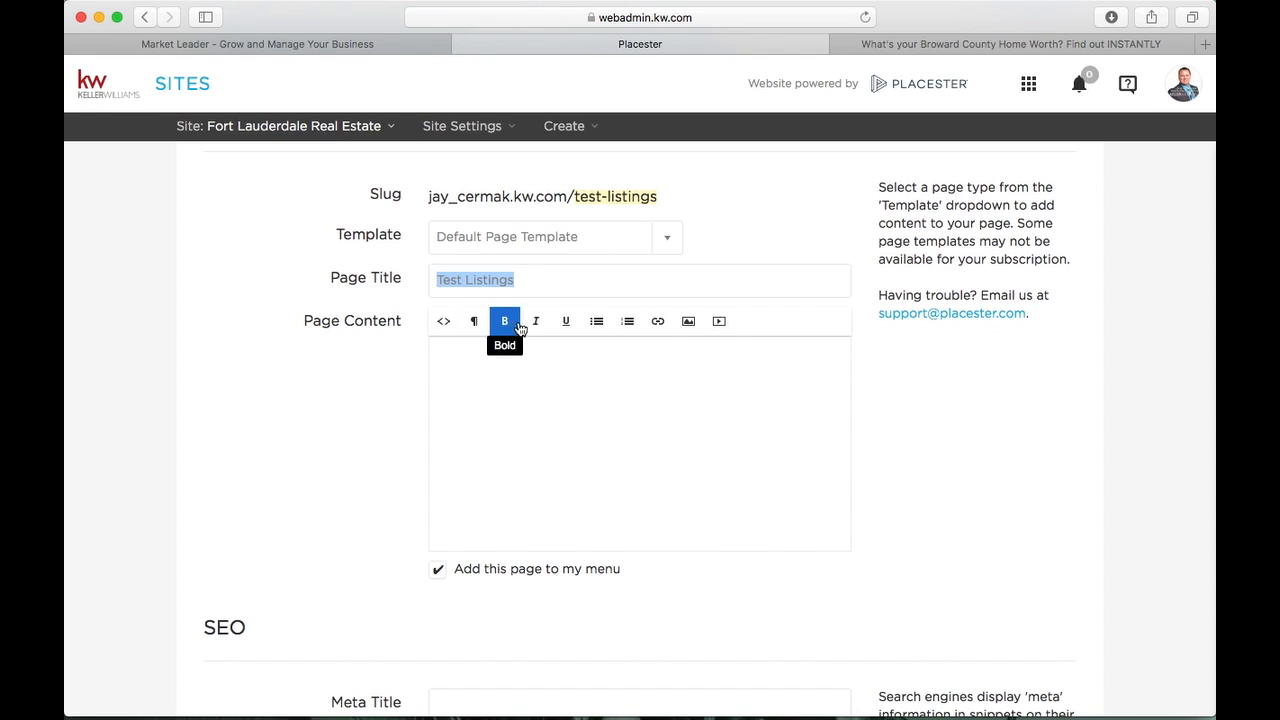
# Type scratch text into the content's HTML source and toggle the visual preview
pyautogui.click(450, 321)
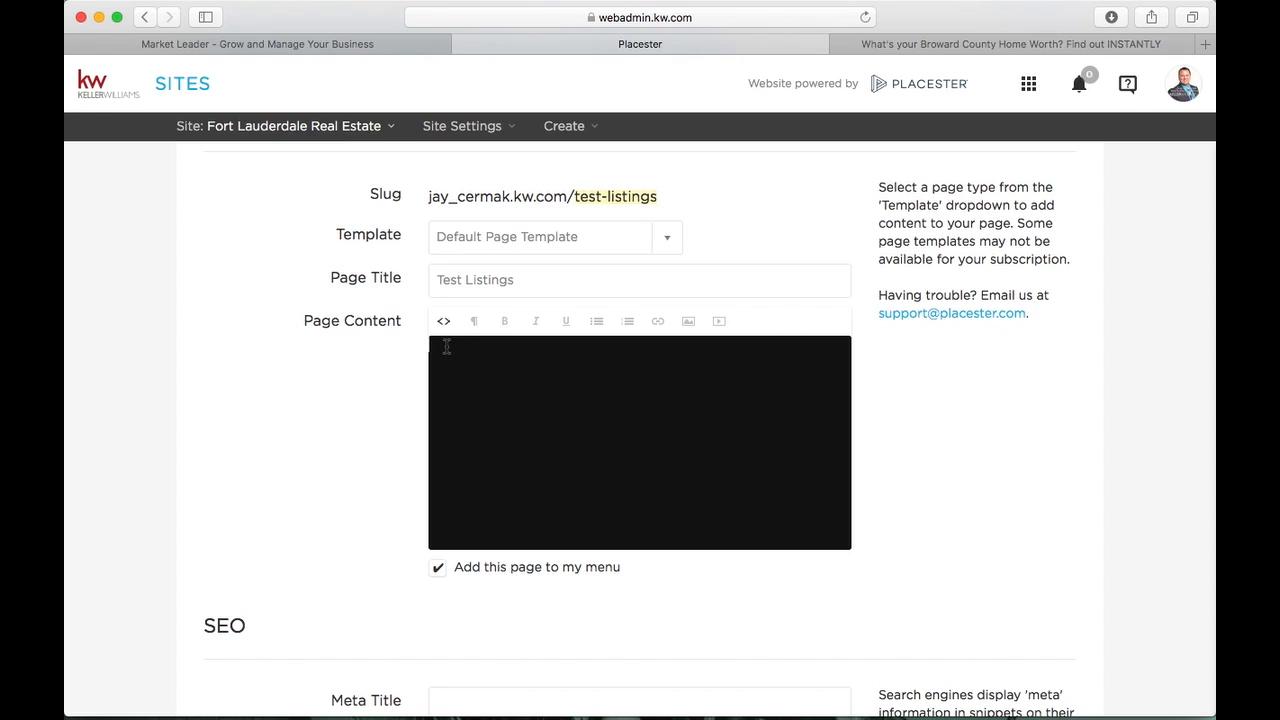
pyautogui.click(506, 369)
pyautogui.write('<p>afd;laksfj;adlfs')
pyautogui.click(441, 328)
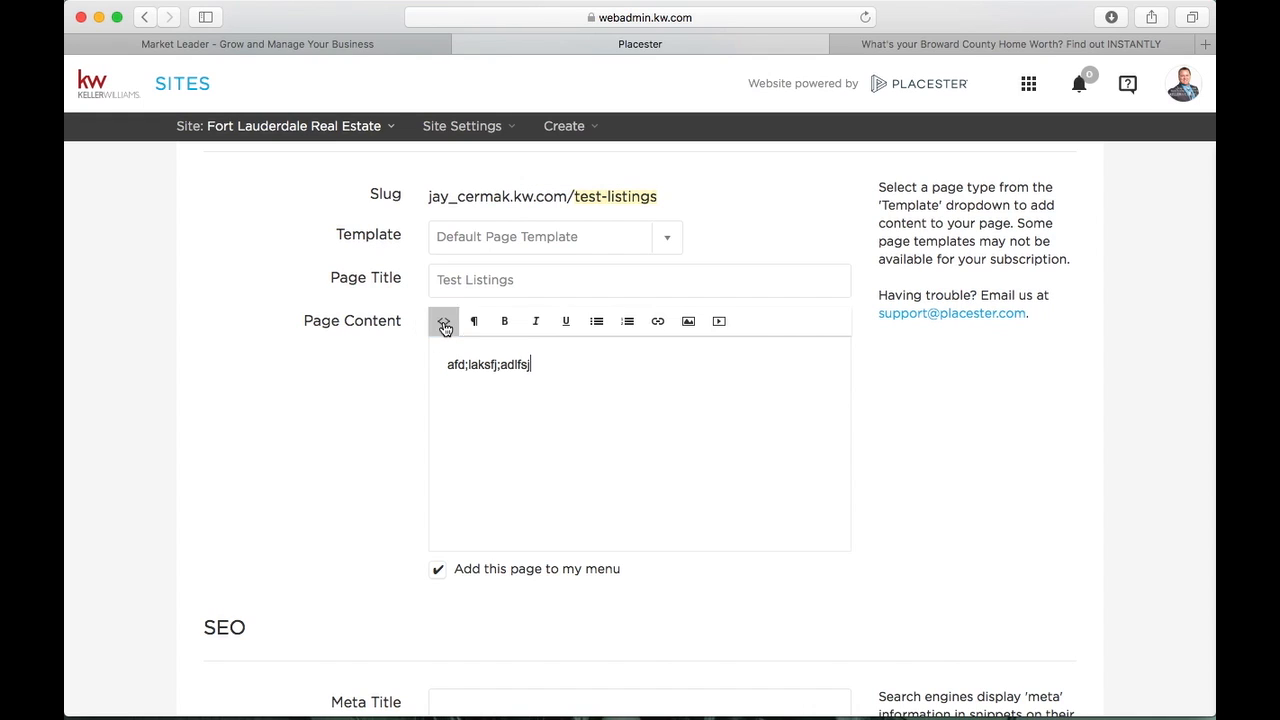
pyautogui.click(445, 328)
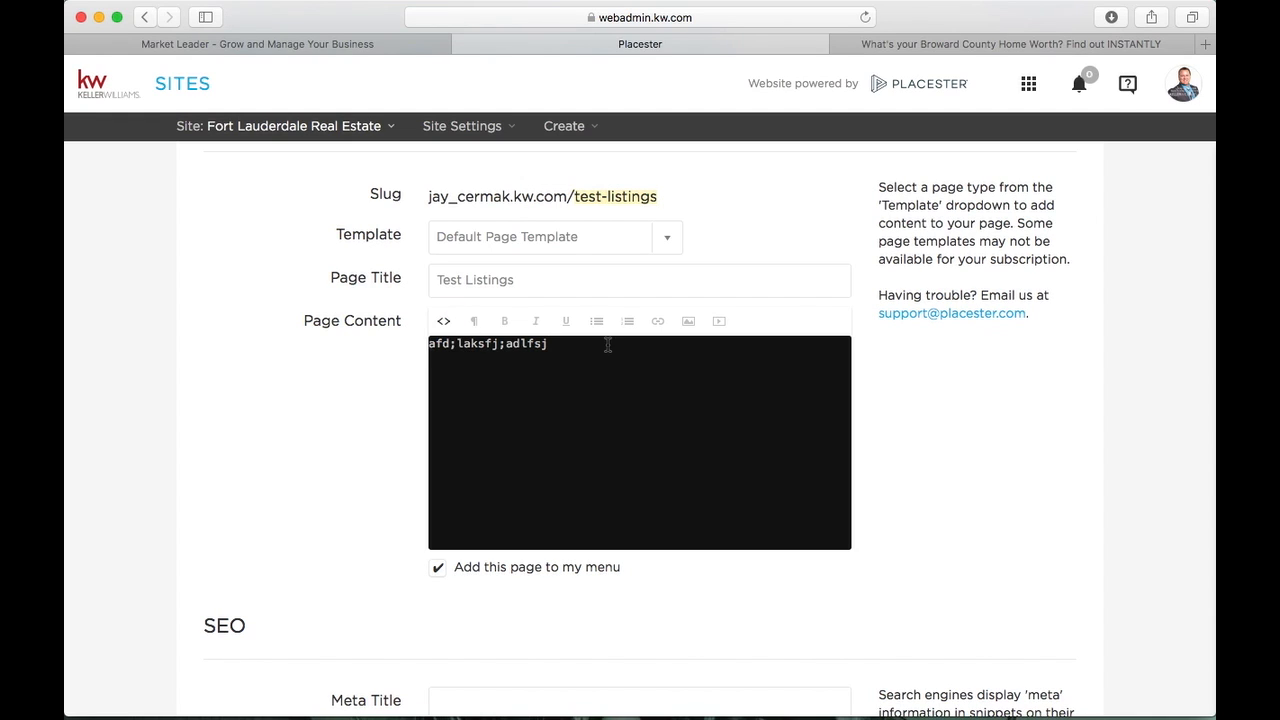
# Delete the scratch text and type 'This is a Test' in the visual editor
pyautogui.moveTo(608, 345); pyautogui.dragTo(371, 346)
pyautogui.press('BackSpace')
pyautogui.click(441, 330)
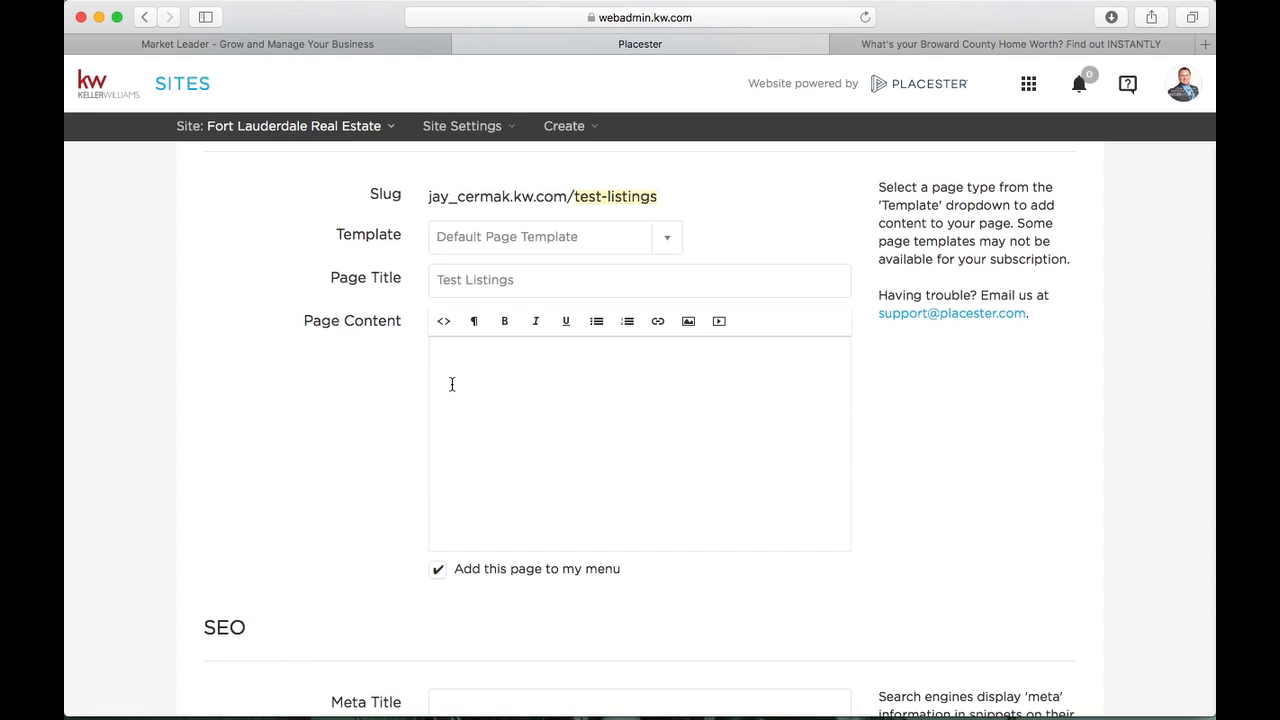
pyautogui.write('This is a Test')
# Format the line 'This is a Test' as a Header 3 heading
pyautogui.moveTo(543, 369); pyautogui.dragTo(430, 369)
pyautogui.click(486, 325)
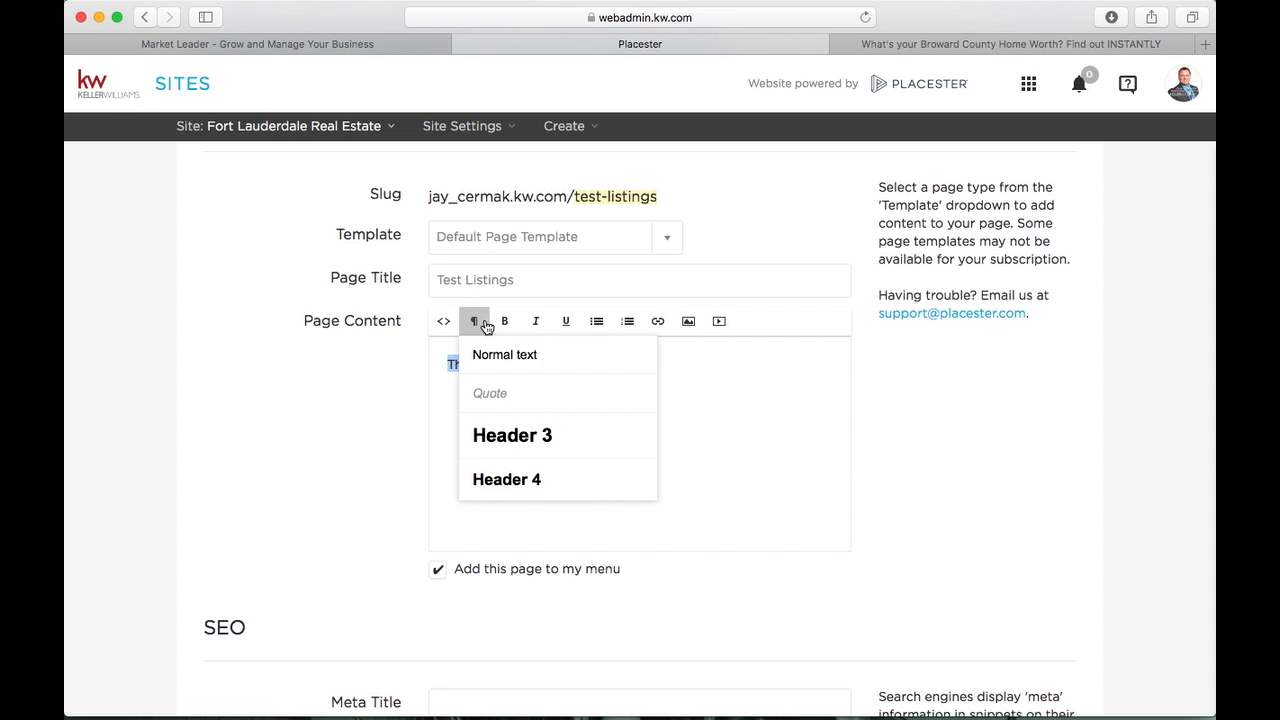
pyautogui.click(518, 403)
pyautogui.click(519, 430)
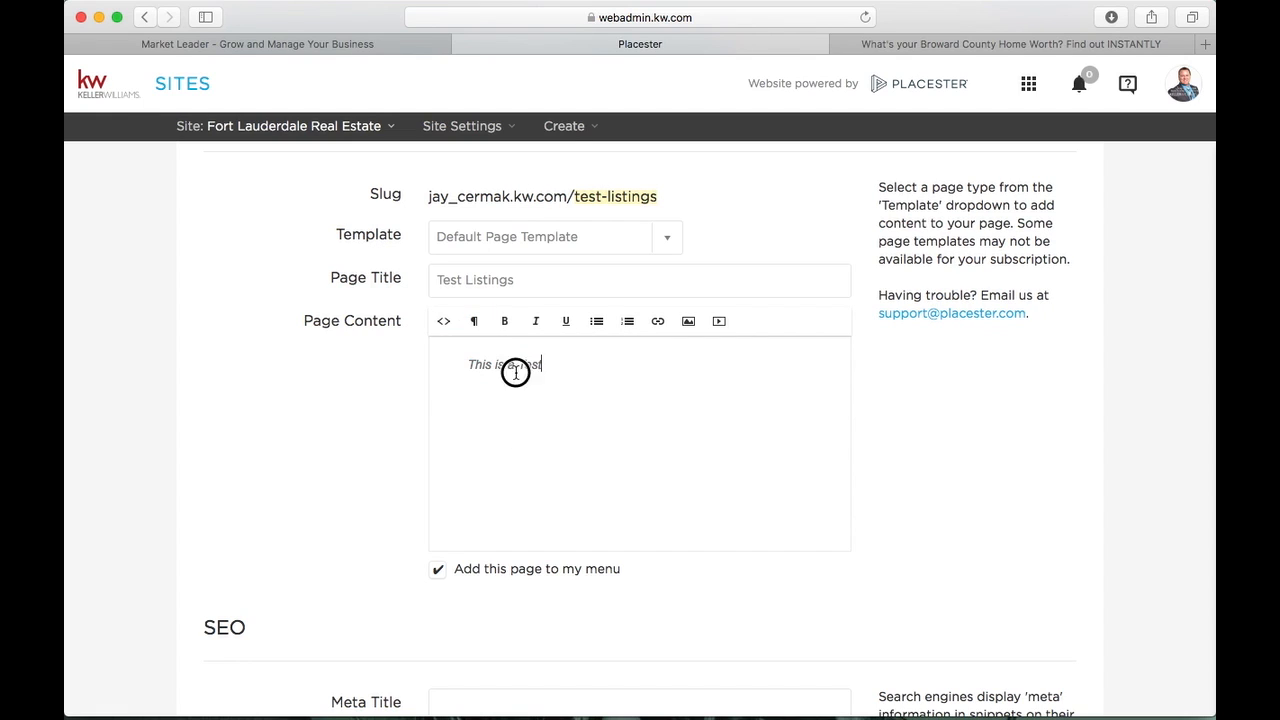
pyautogui.moveTo(516, 370); pyautogui.dragTo(434, 366)
pyautogui.click(474, 320)
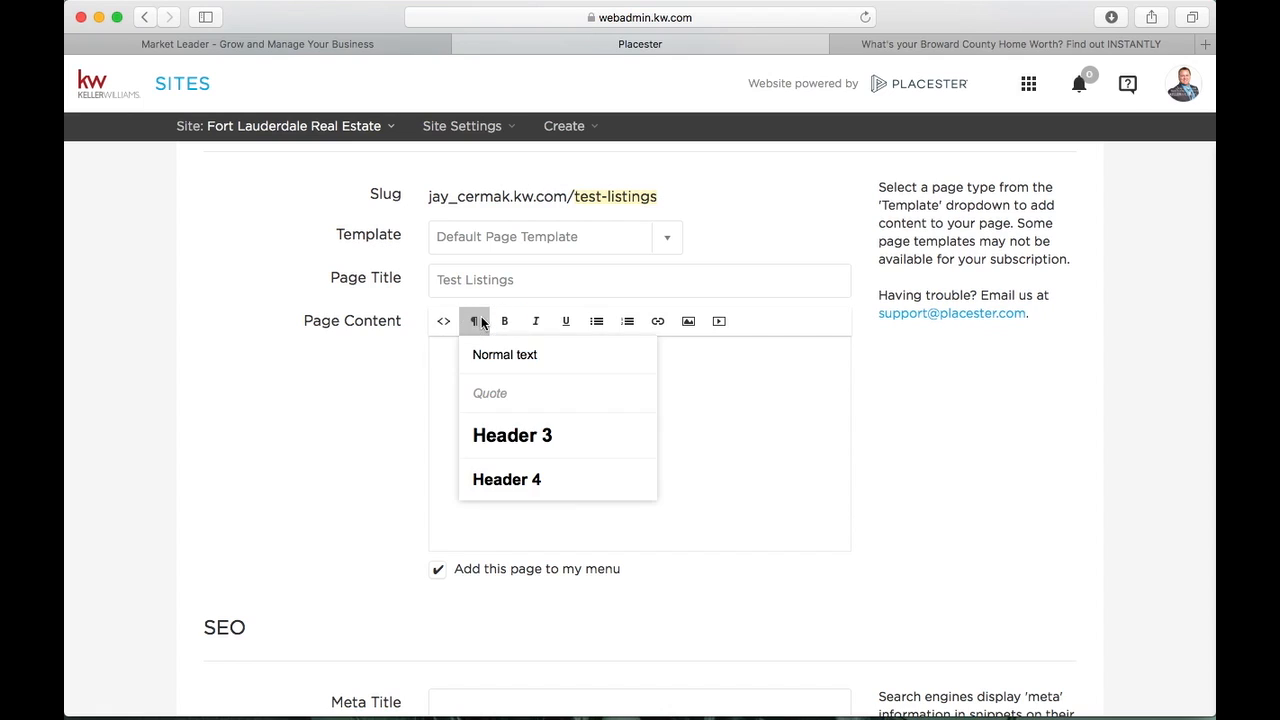
pyautogui.click(495, 438)
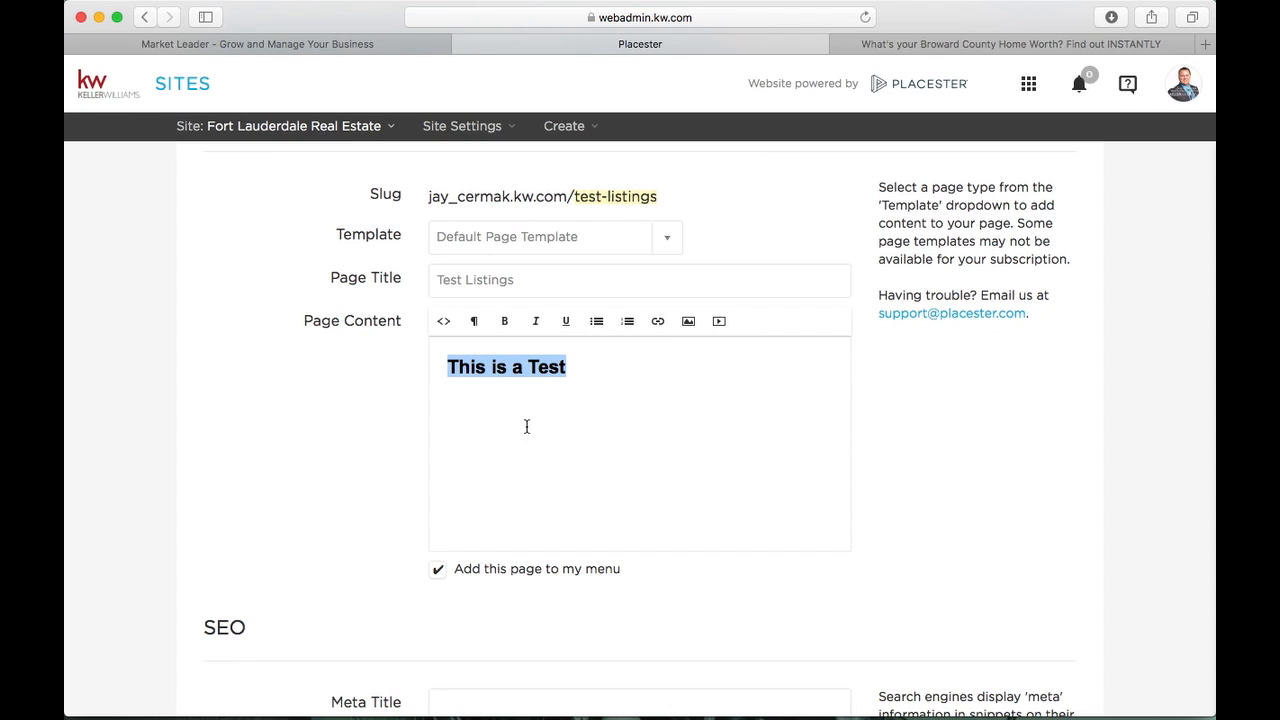
pyautogui.click(474, 320)
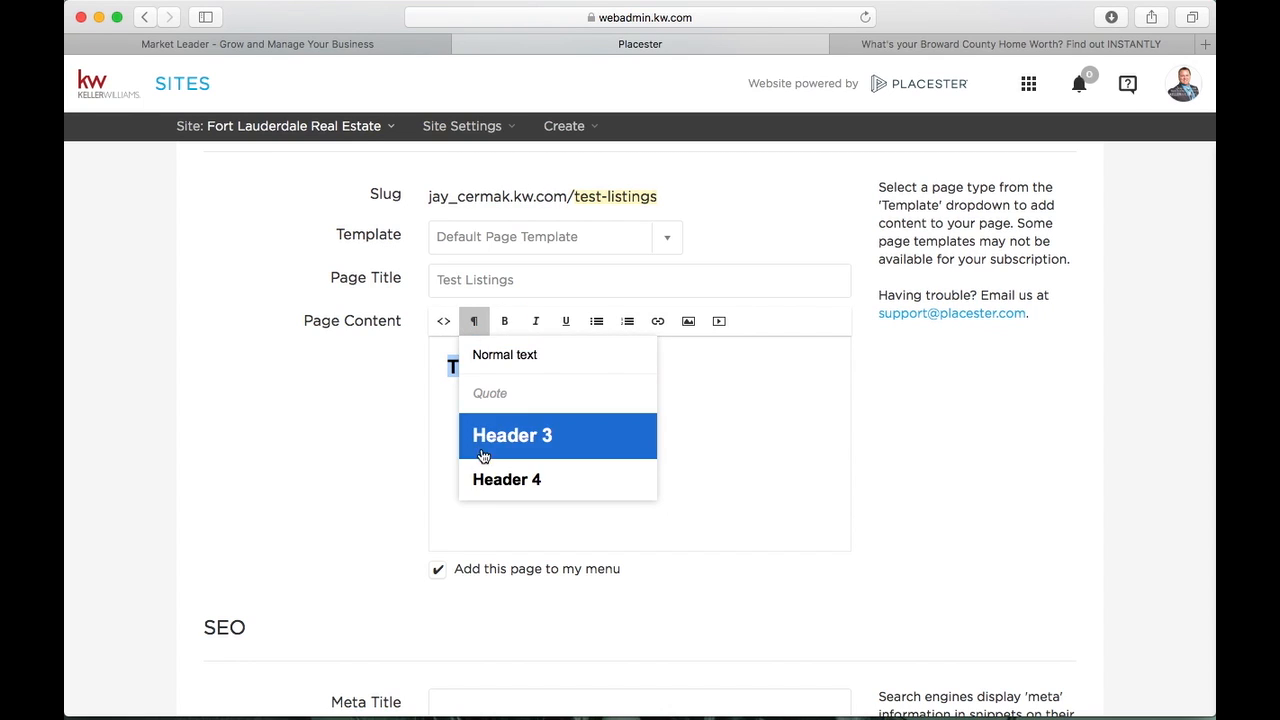
pyautogui.click(480, 466)
pyautogui.click(474, 320)
pyautogui.click(566, 444)
pyautogui.click(594, 366)
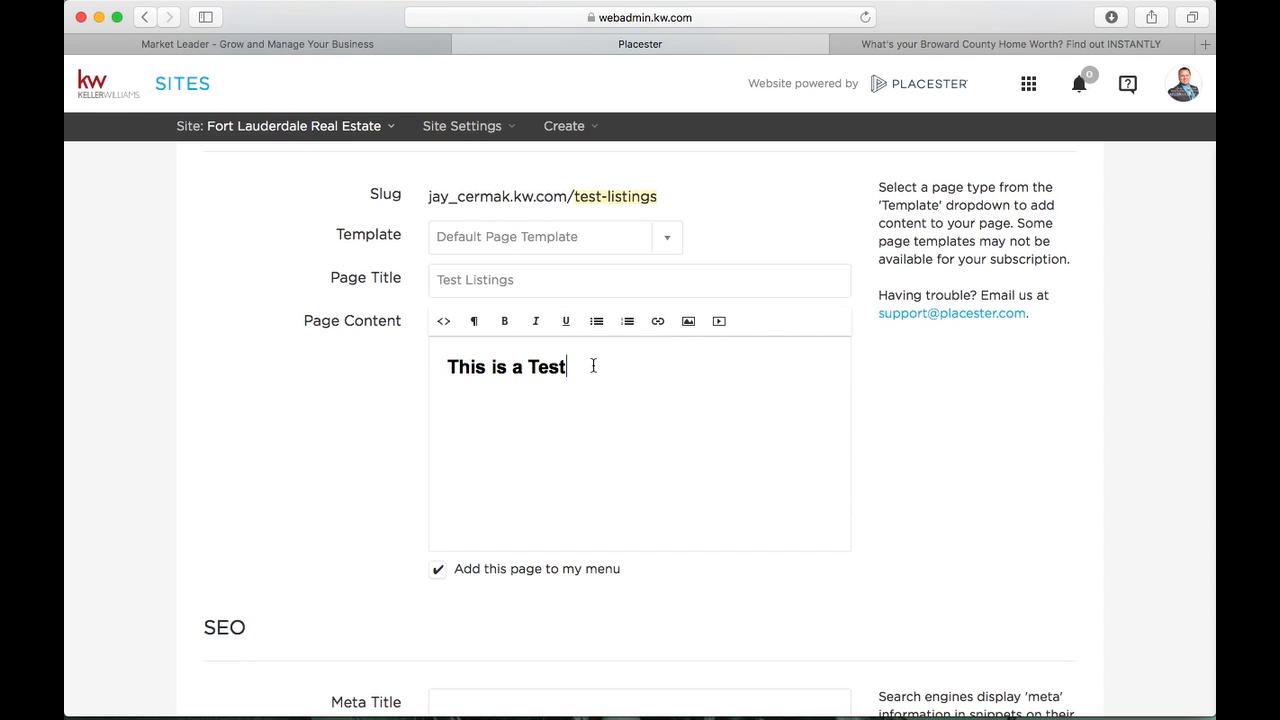
# Add a 'Second Header' line below it formatted as Header 4
pyautogui.press('Return')
pyautogui.write('second Header')
pyautogui.moveTo(551, 397); pyautogui.dragTo(446, 397)
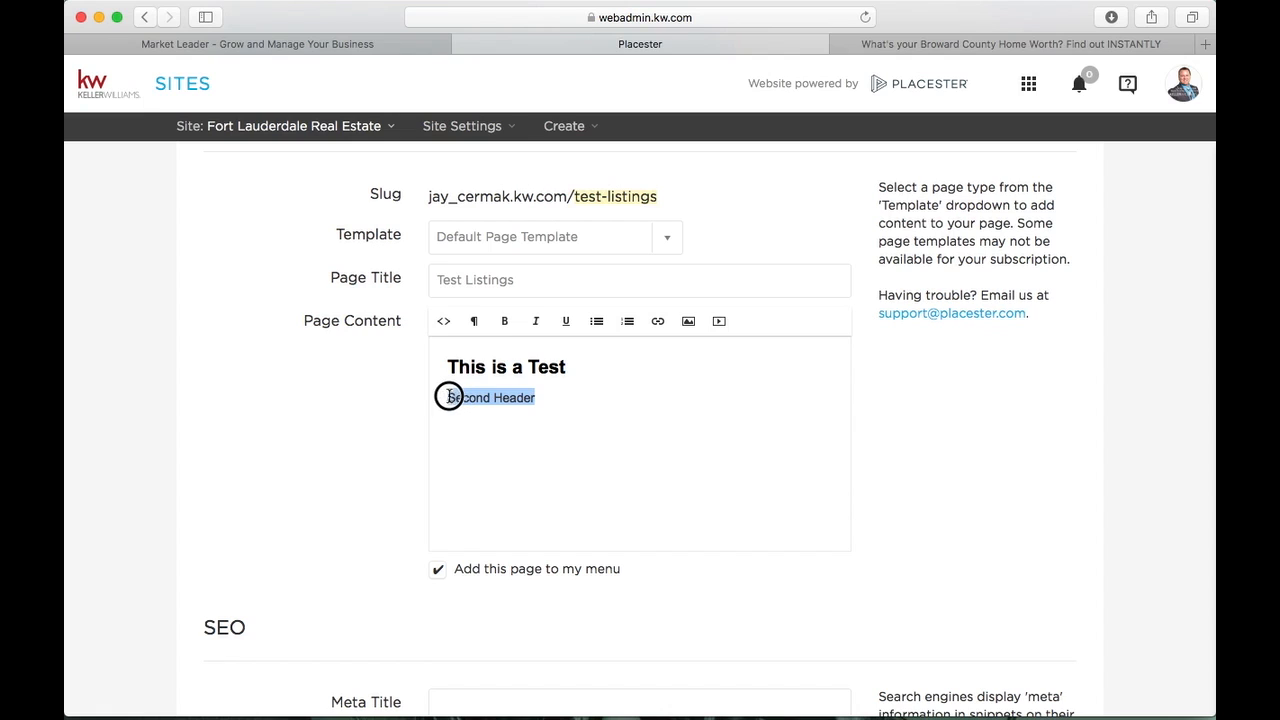
pyautogui.click(474, 320)
pyautogui.click(487, 471)
pyautogui.click(566, 446)
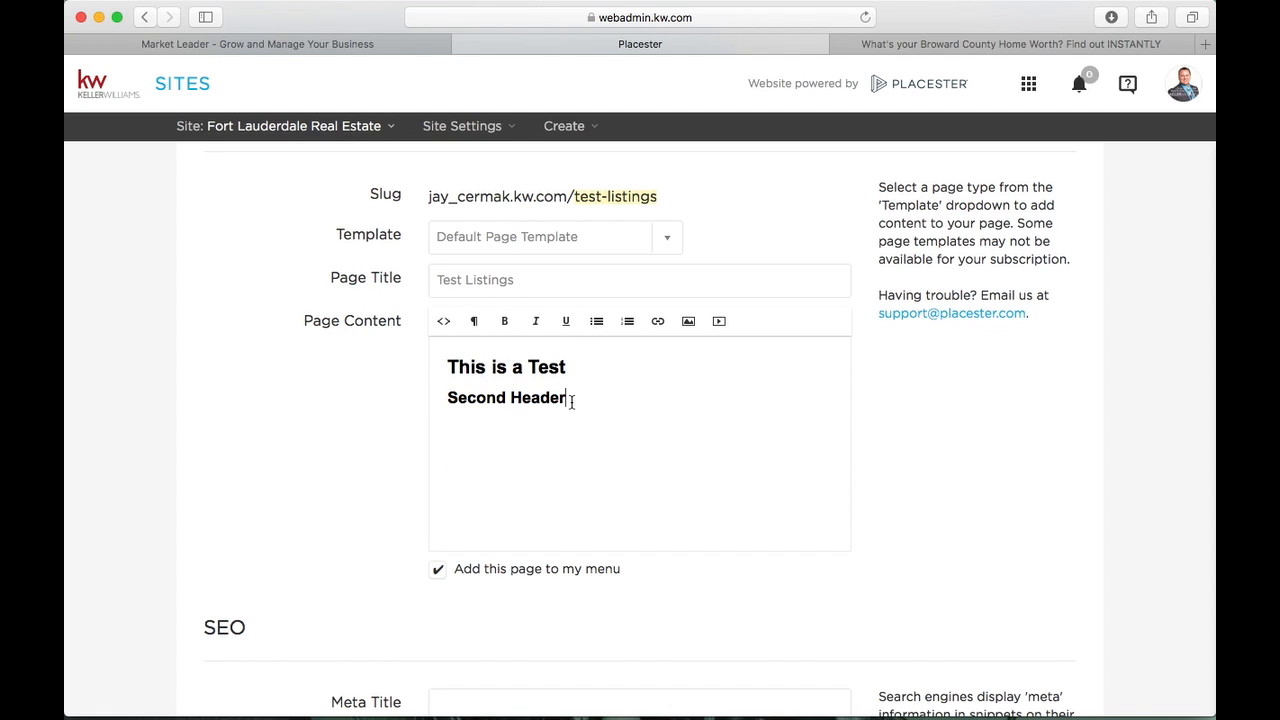
pyautogui.press('Return')
# Type 'This is a Quote from ME!', correcting the typo, and apply the Quote style
pyautogui.write('This is a Quote form')
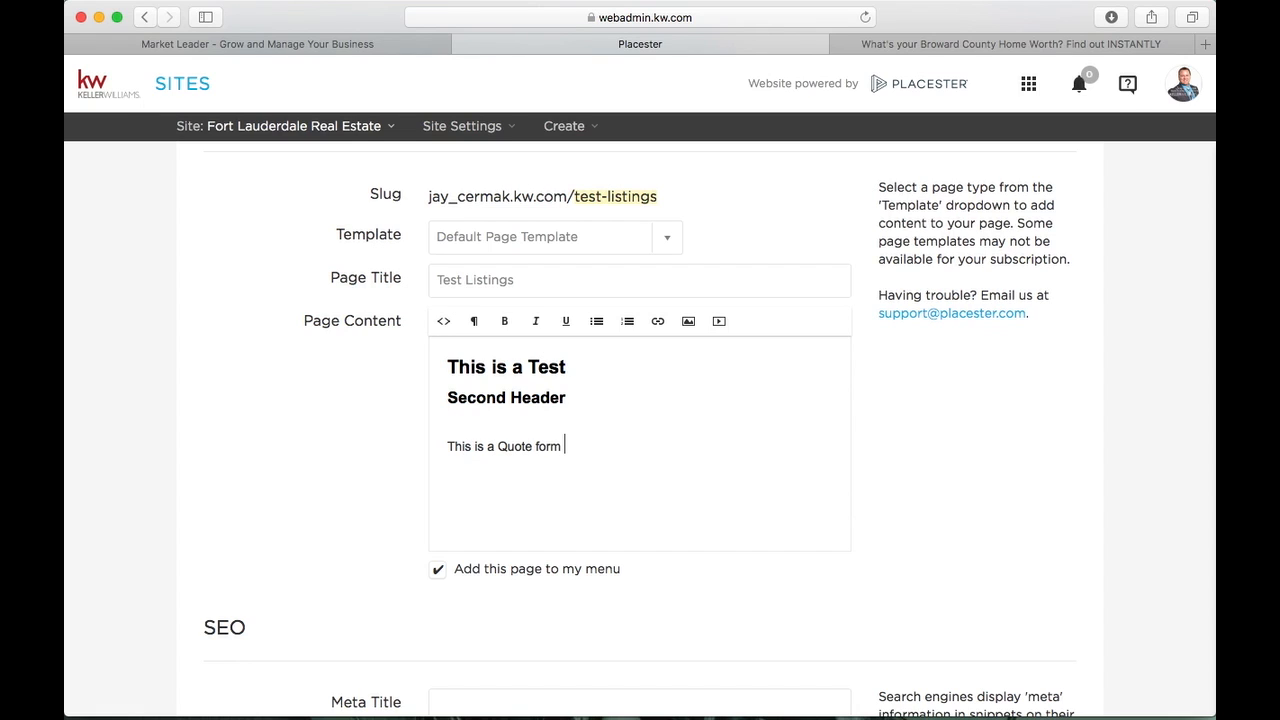
pyautogui.press('BackSpace')
pyautogui.press('BackSpace')
pyautogui.press('BackSpace')
pyautogui.press('BackSpace')
pyautogui.write('rom ME!')
pyautogui.click(595, 451)
pyautogui.moveTo(595, 451); pyautogui.dragTo(434, 446)
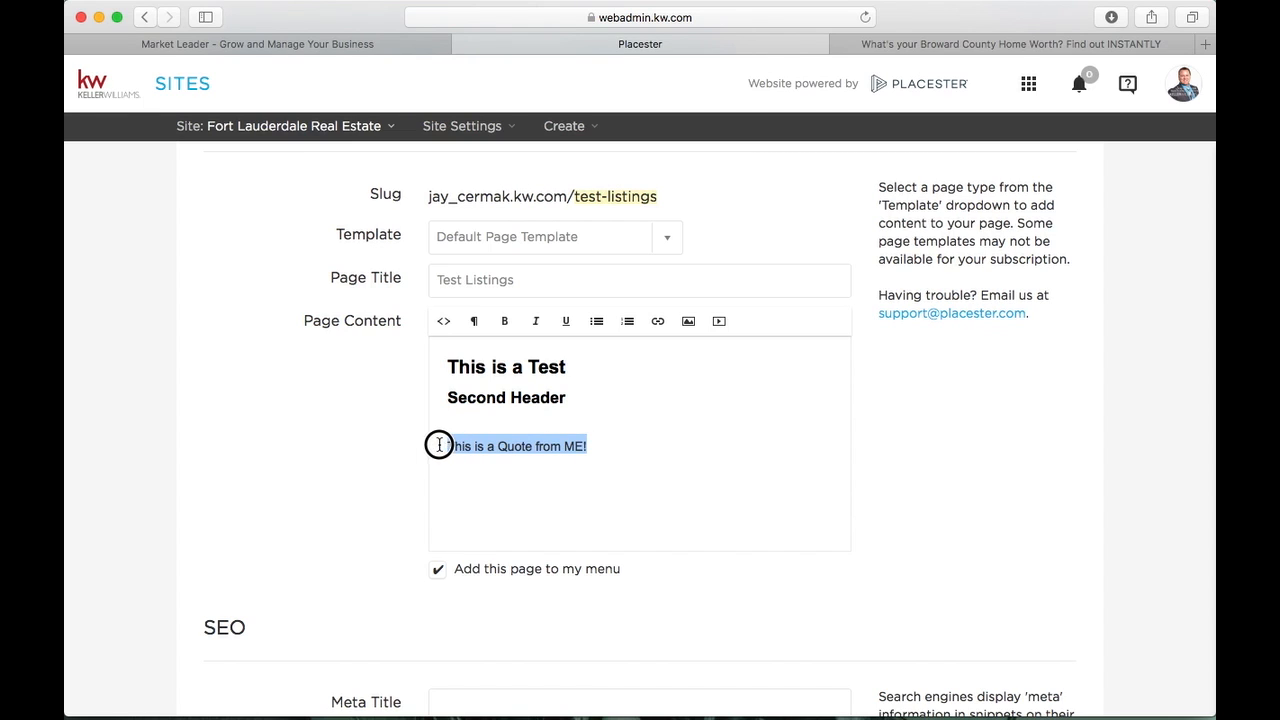
pyautogui.click(476, 320)
pyautogui.click(490, 393)
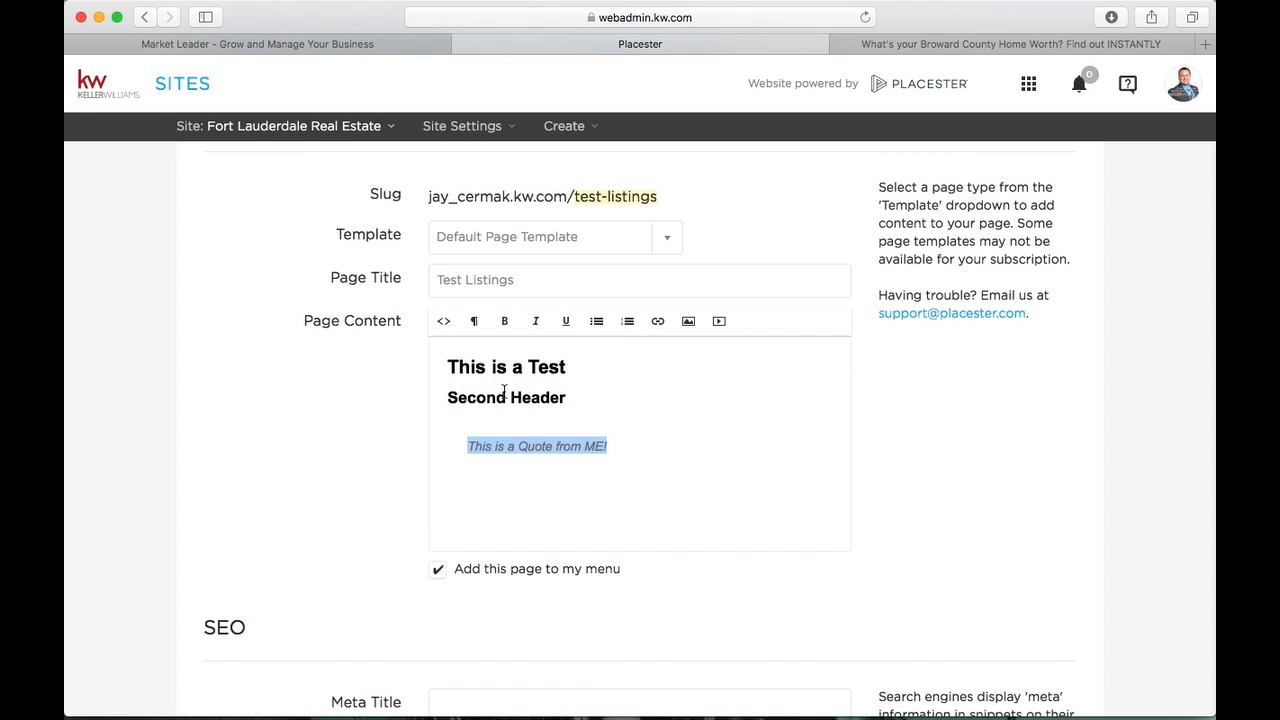
pyautogui.click(612, 496)
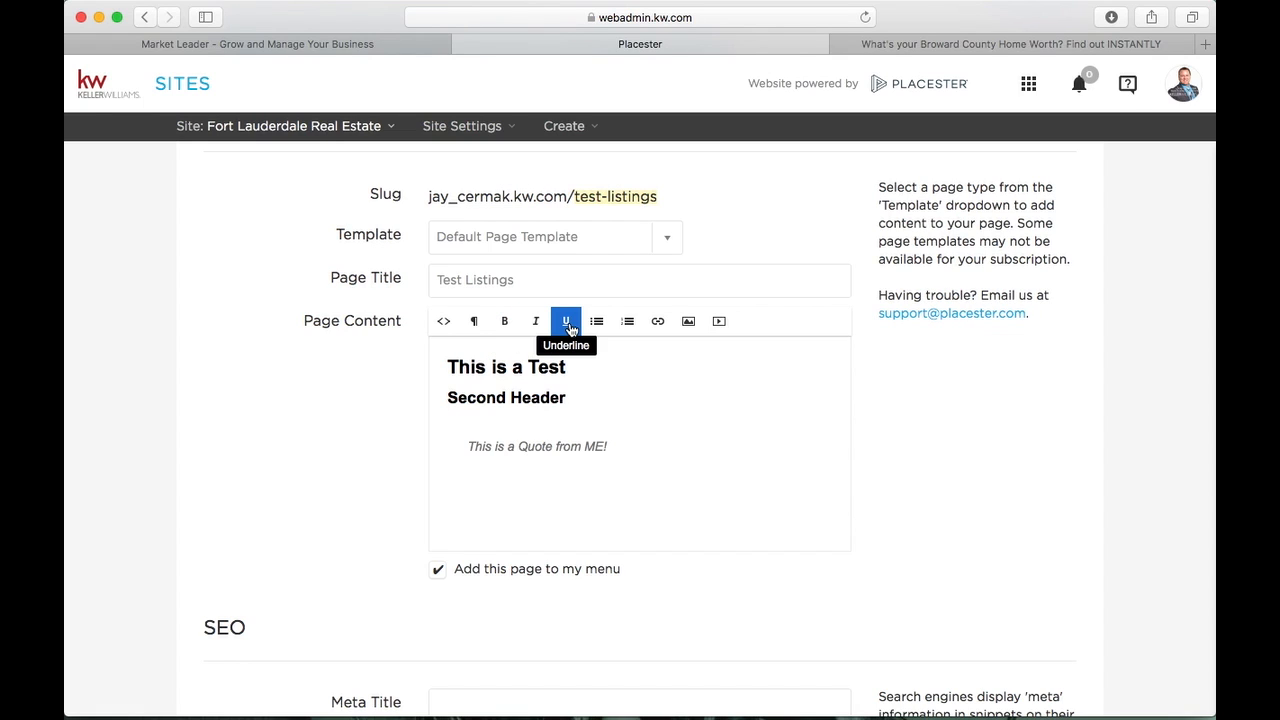
# Type the lines 'This is BOLD', 'This is Italics' and 'This is Underlined'
pyautogui.write('This is')
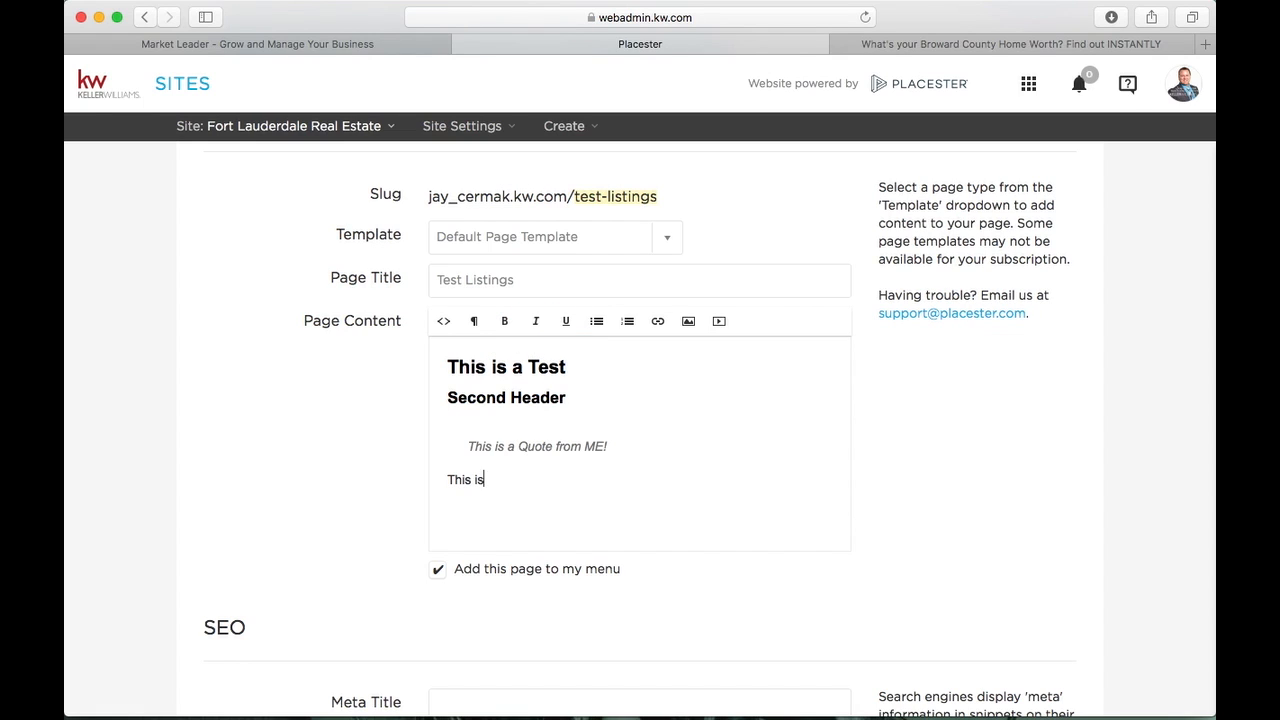
pyautogui.write(' BOLD')
pyautogui.press('Return')
pyautogui.write('This is Italics')
pyautogui.press('Return')
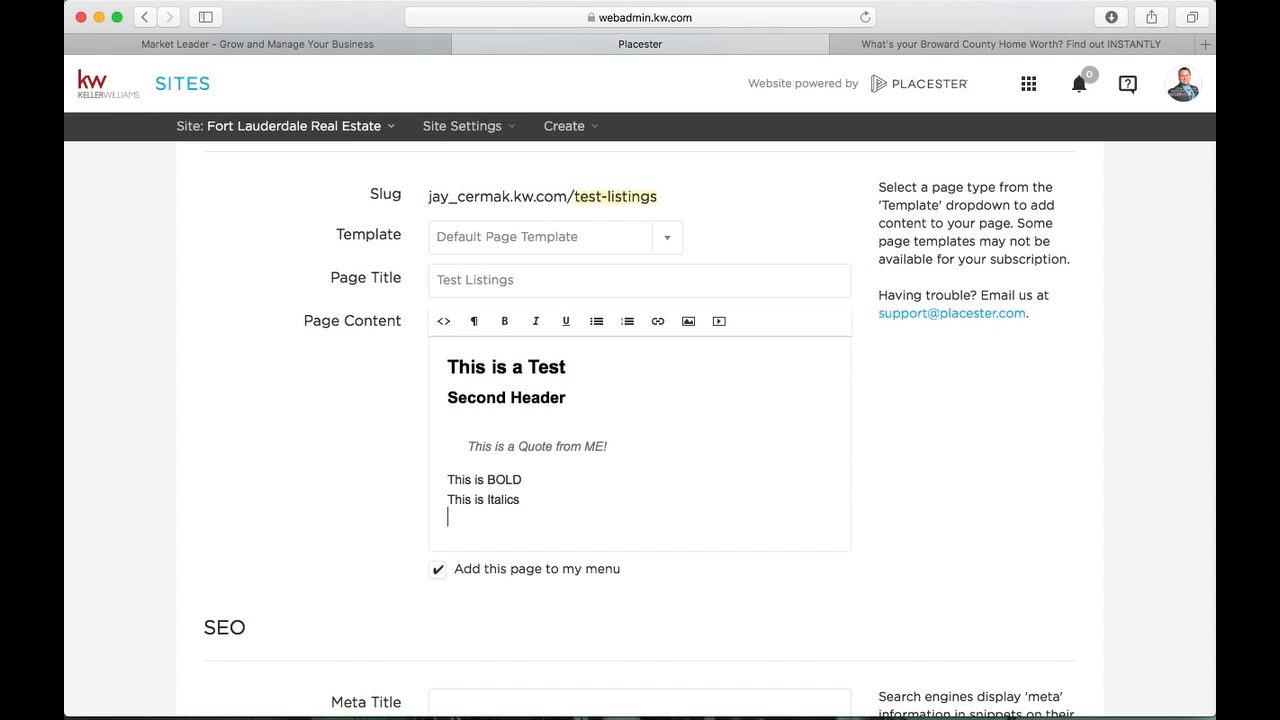
pyautogui.write('This is Underlined')
# Make BOLD bold, Italics italic and Underlined underlined, then start a new line below
pyautogui.doubleClick(507, 484)
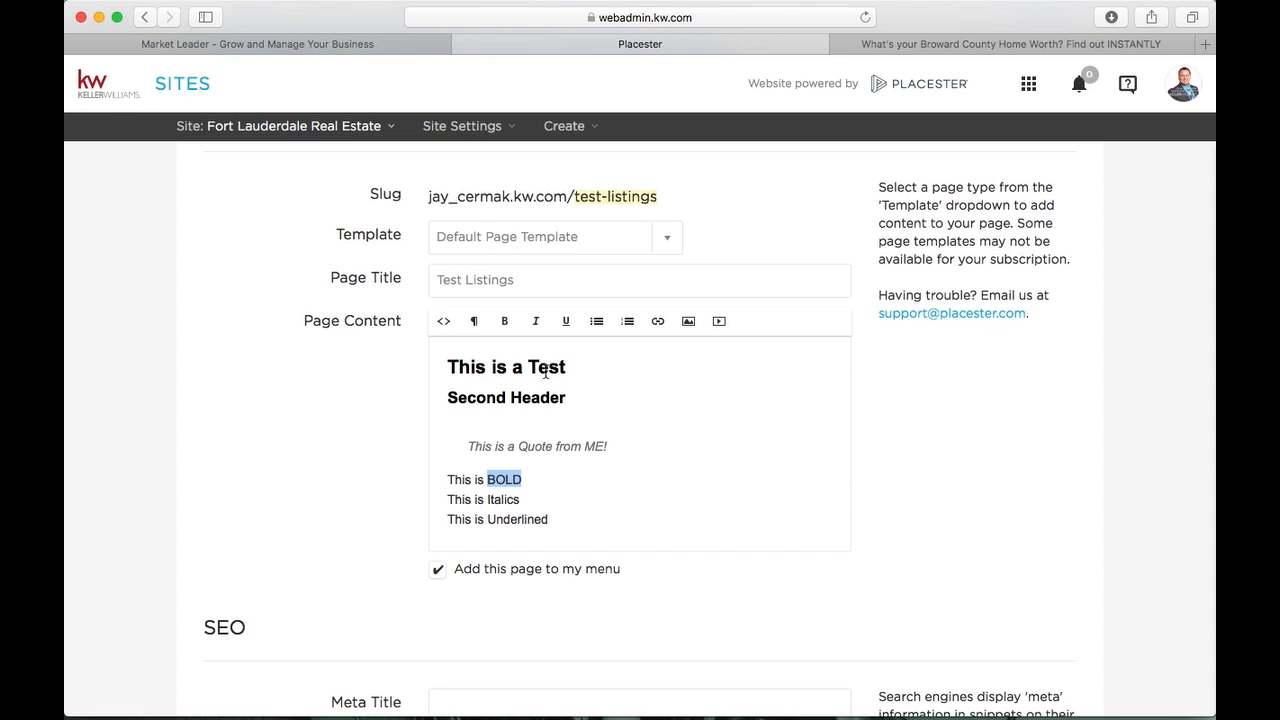
pyautogui.click(510, 320)
pyautogui.doubleClick(503, 499)
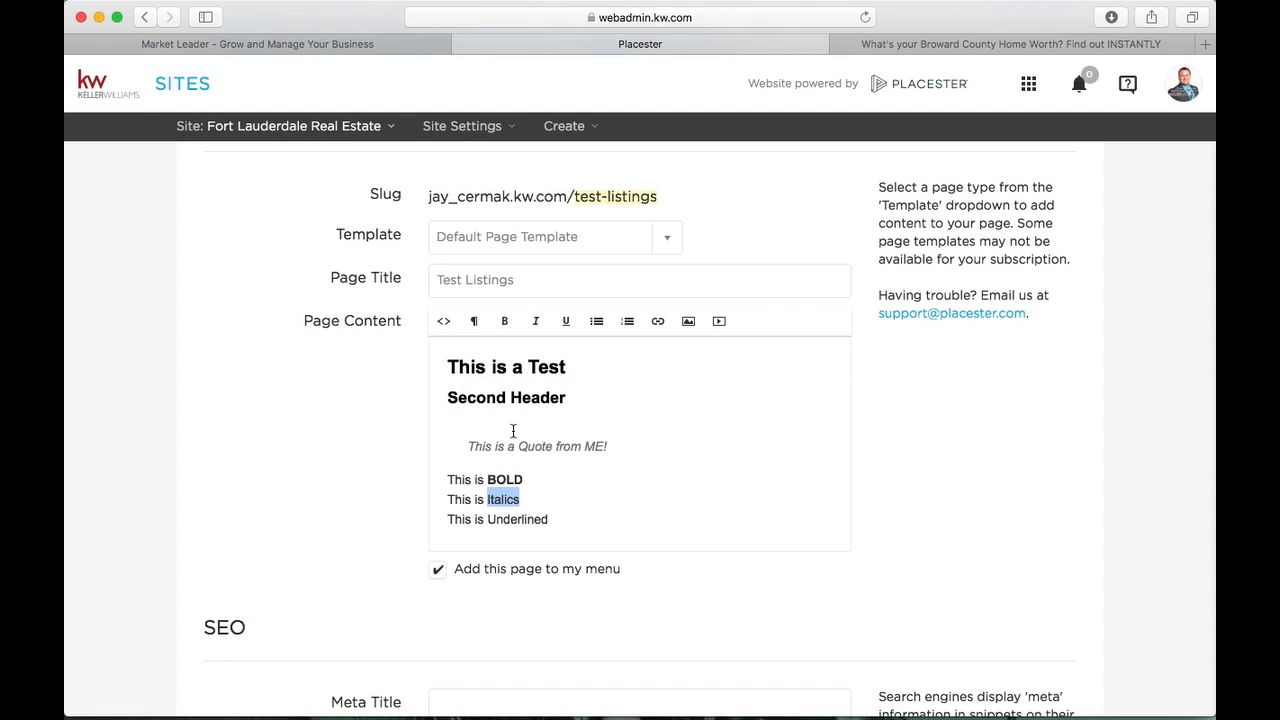
pyautogui.click(537, 321)
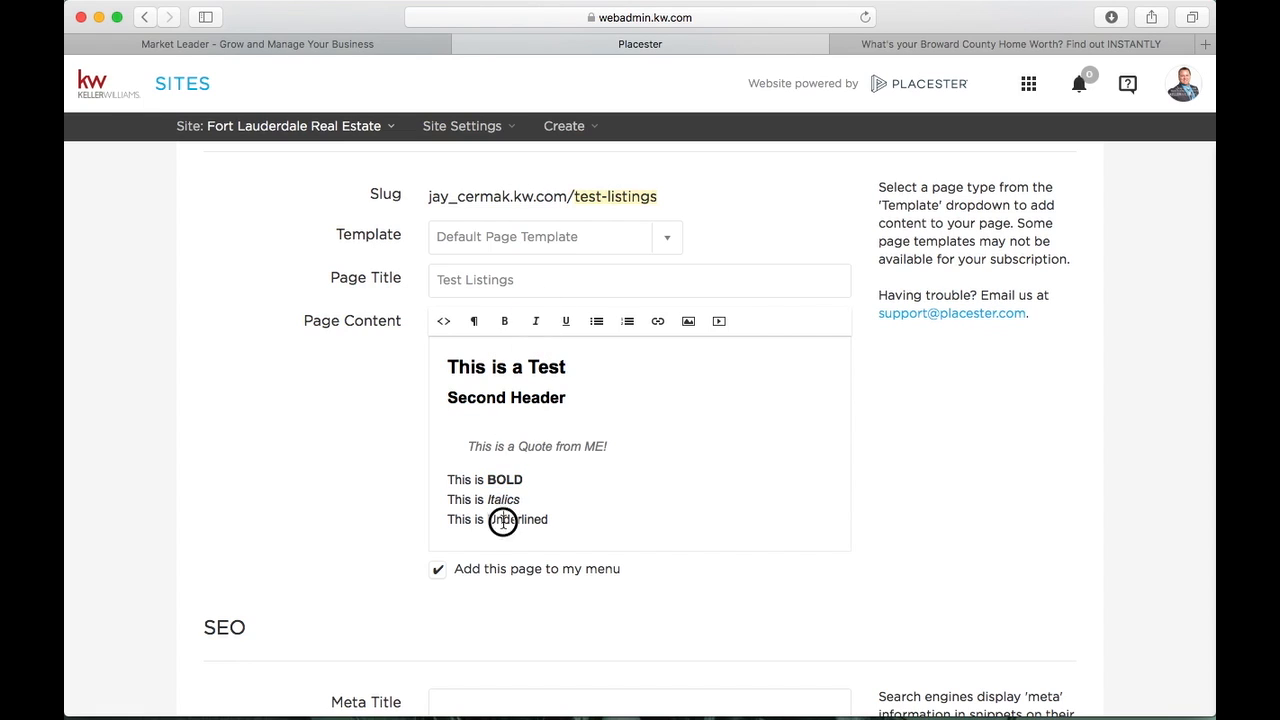
pyautogui.doubleClick(503, 520)
pyautogui.click(565, 320)
pyautogui.click(592, 527)
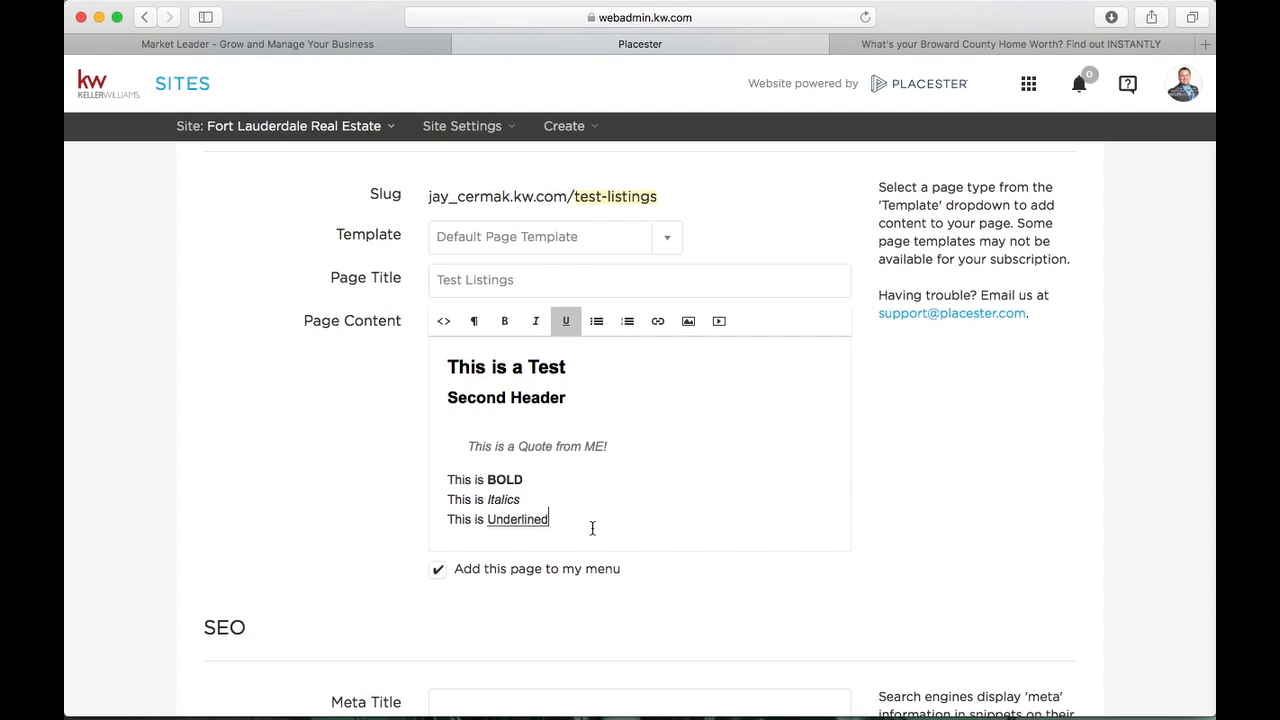
pyautogui.press('Return')
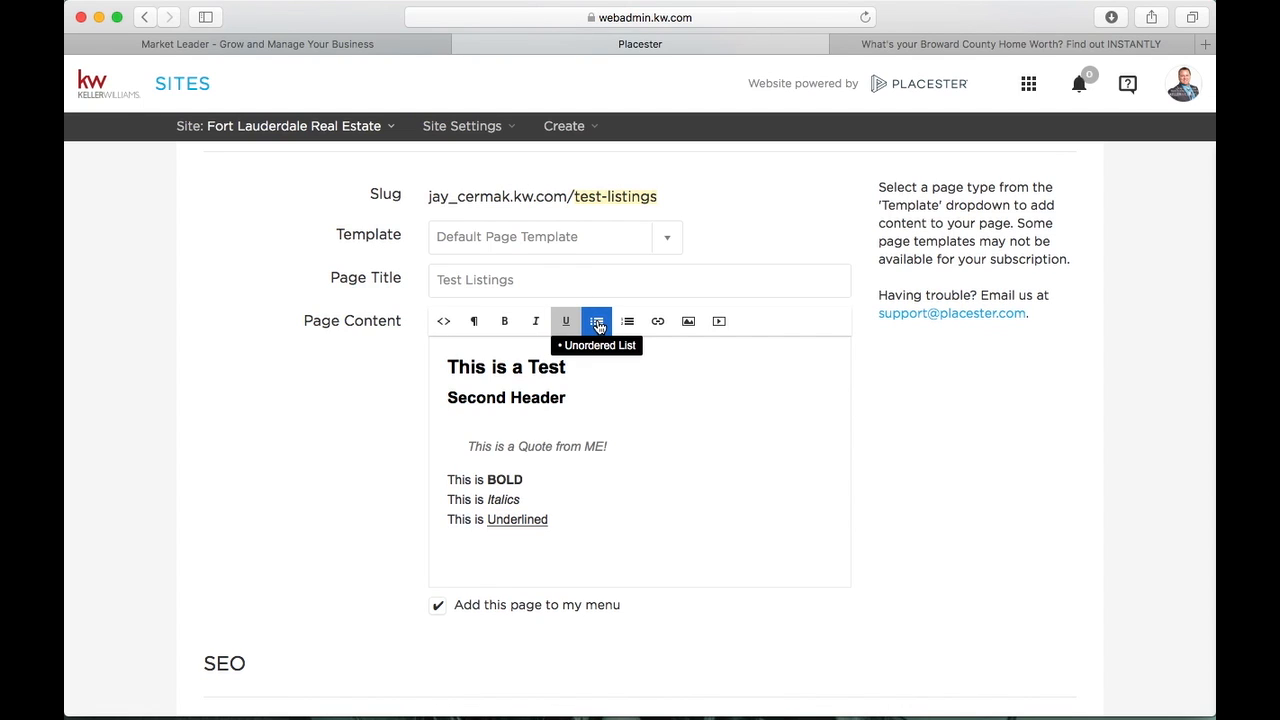
# Start a bulleted list with a non-underlined 'Bullet 1' item
pyautogui.click(597, 323)
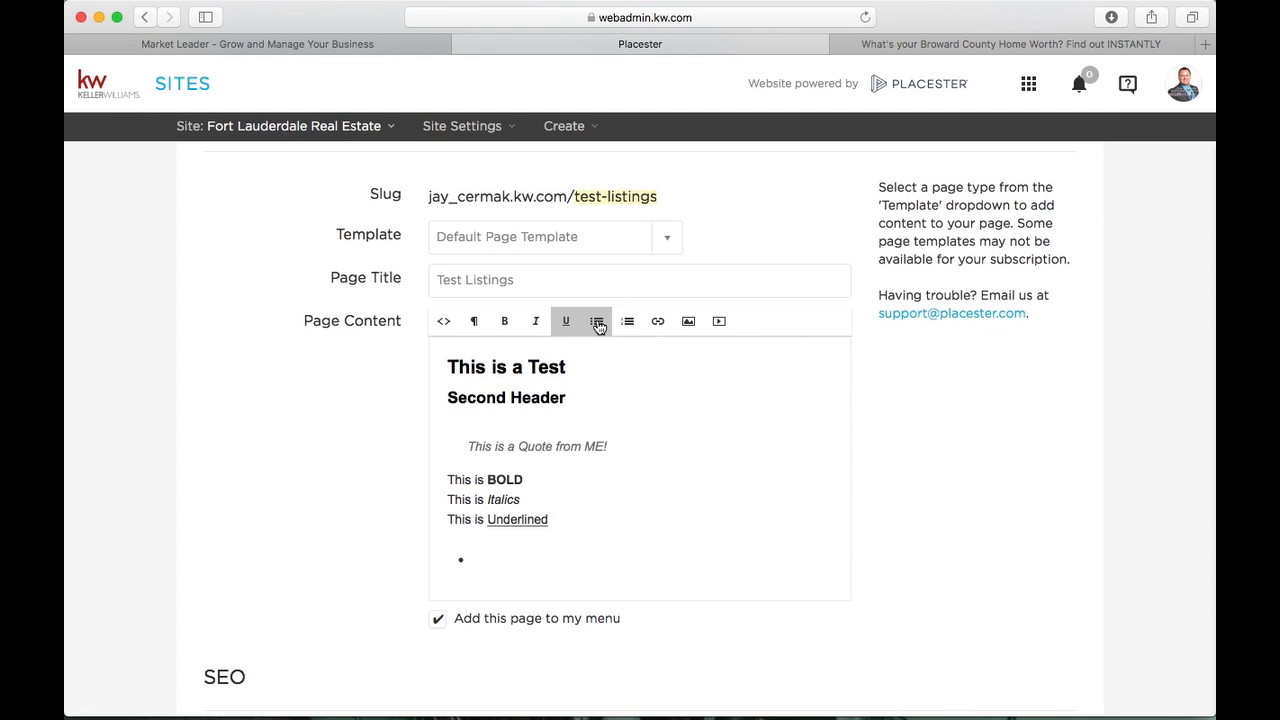
pyautogui.click(517, 548)
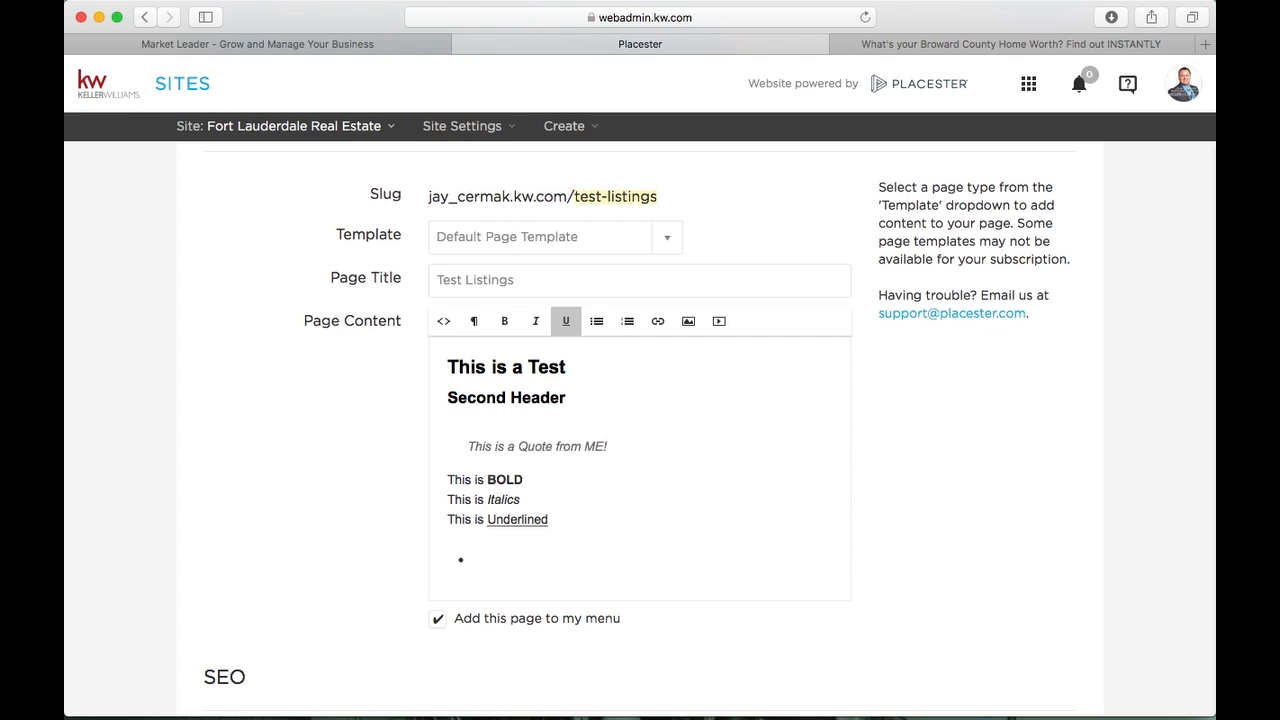
pyautogui.click(544, 544)
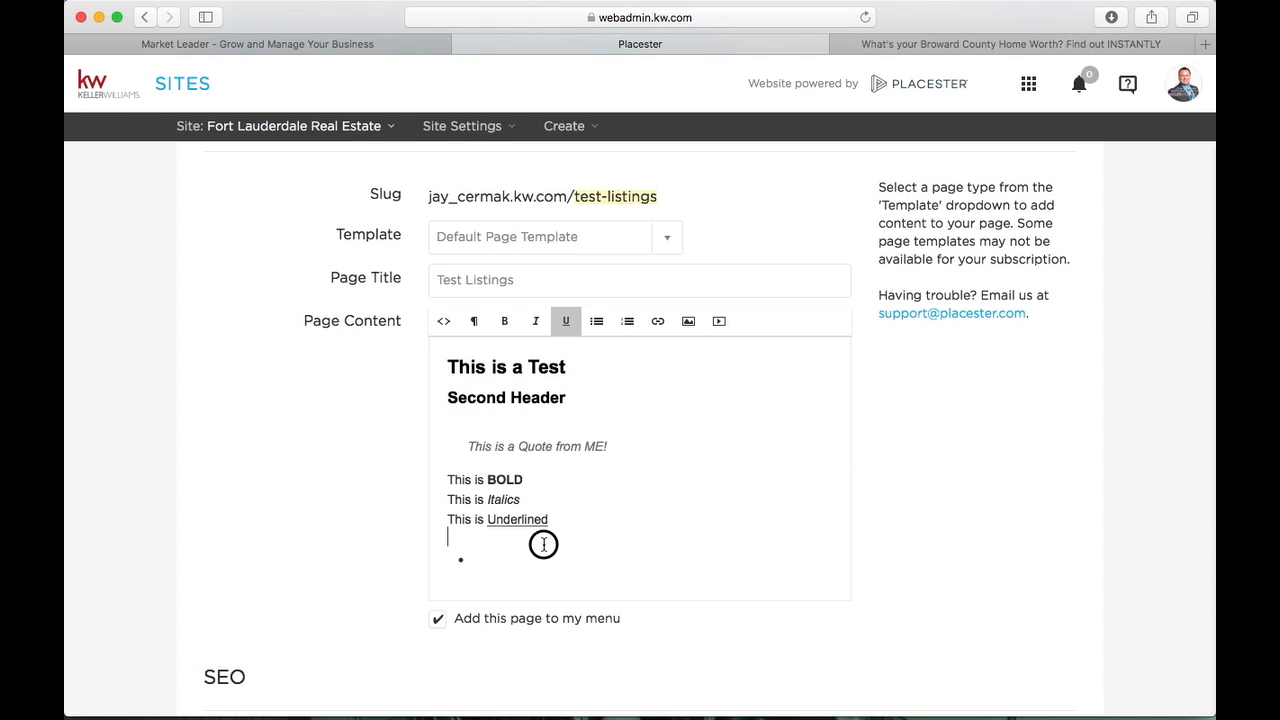
pyautogui.click(596, 320)
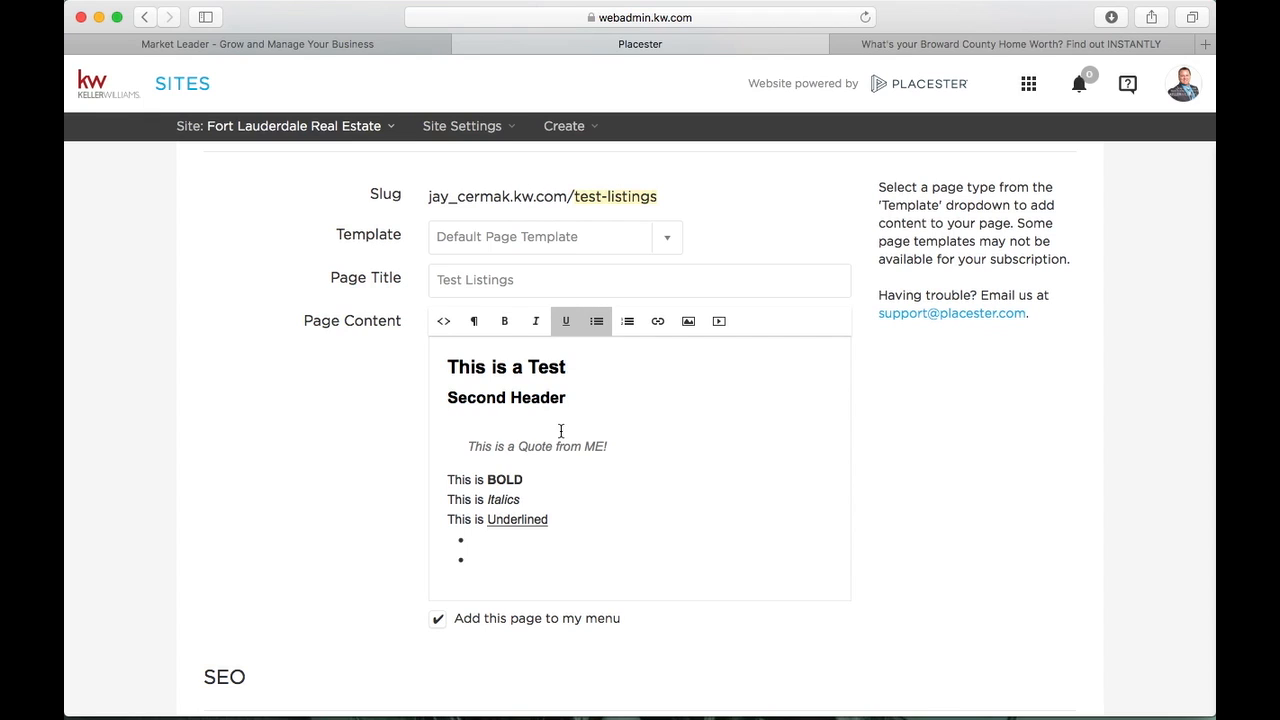
pyautogui.write('Bullet 1')
pyautogui.moveTo(514, 539); pyautogui.dragTo(474, 538)
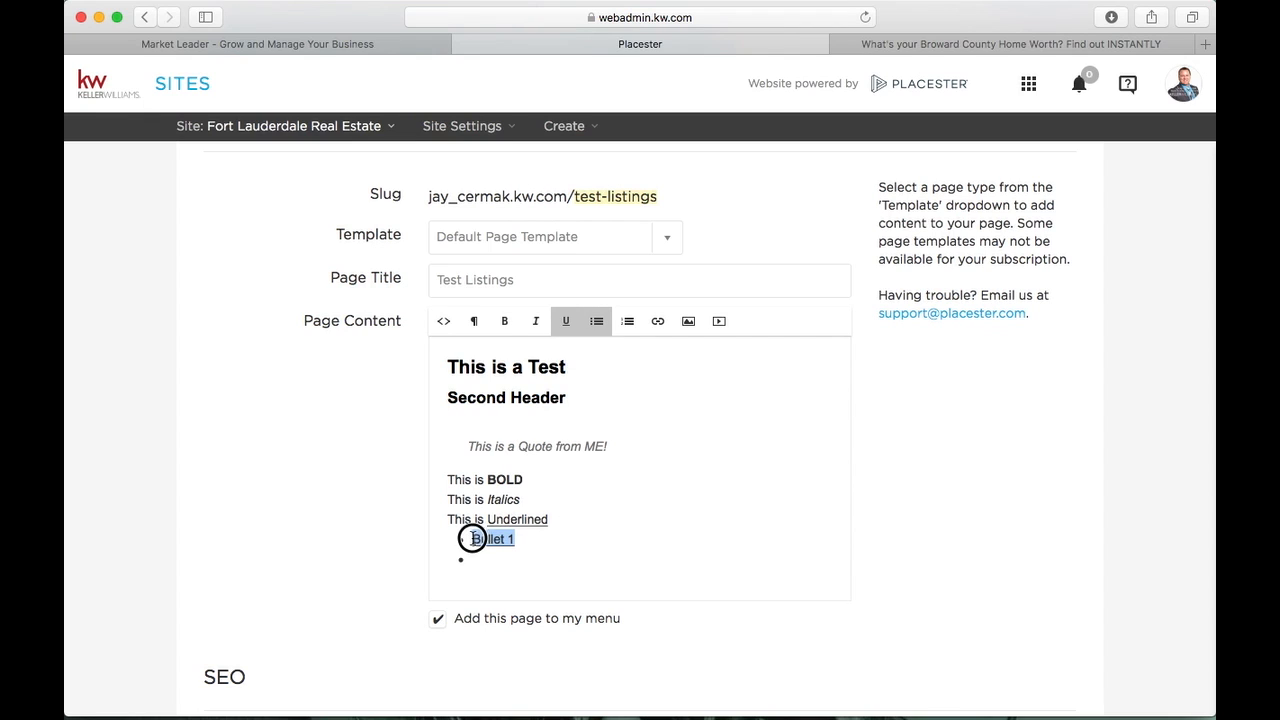
pyautogui.click(565, 321)
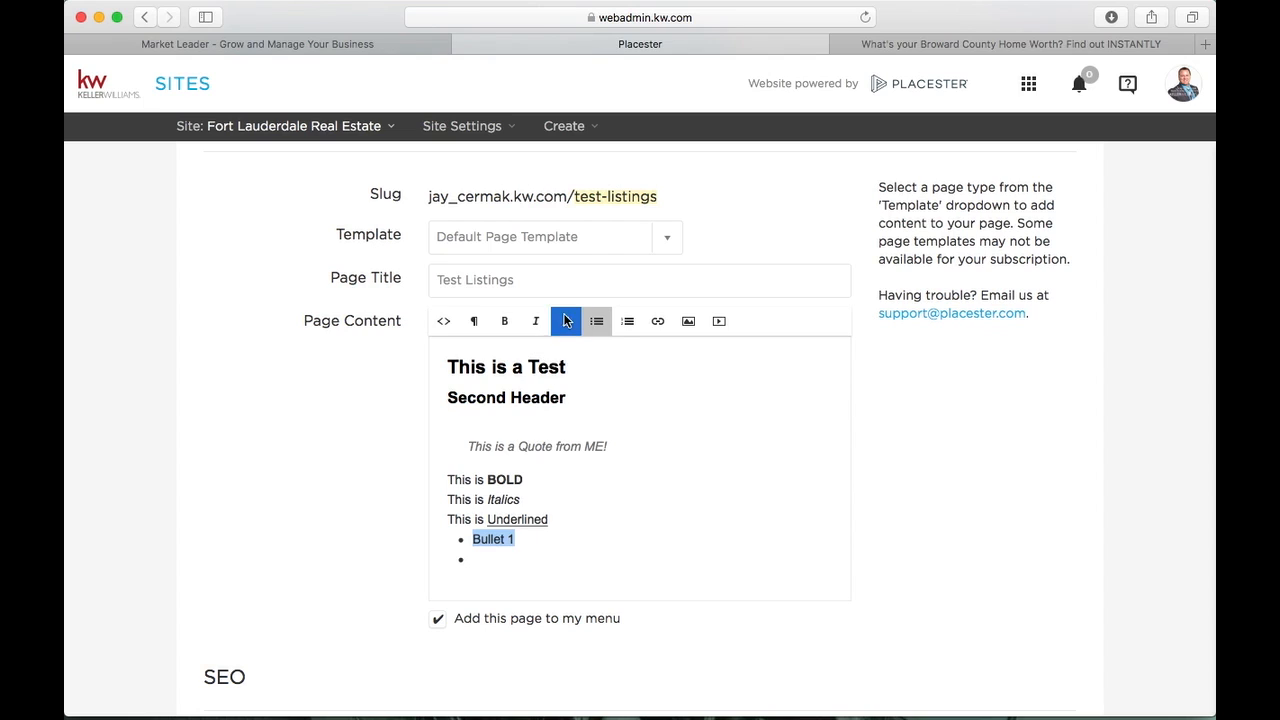
pyautogui.click(521, 548)
pyautogui.press('Return')
# Add extra items, switch the list to numbered, and delete the bullet items
pyautogui.write('Bullet 2')
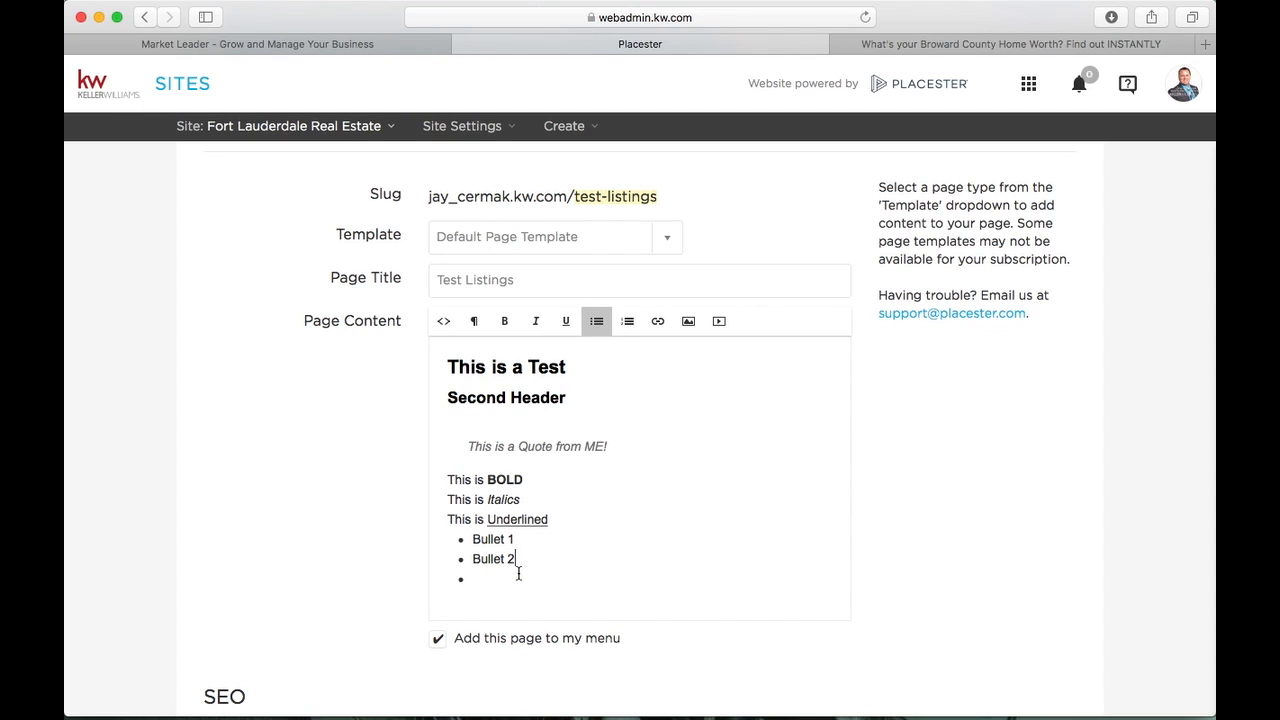
pyautogui.press('Return')
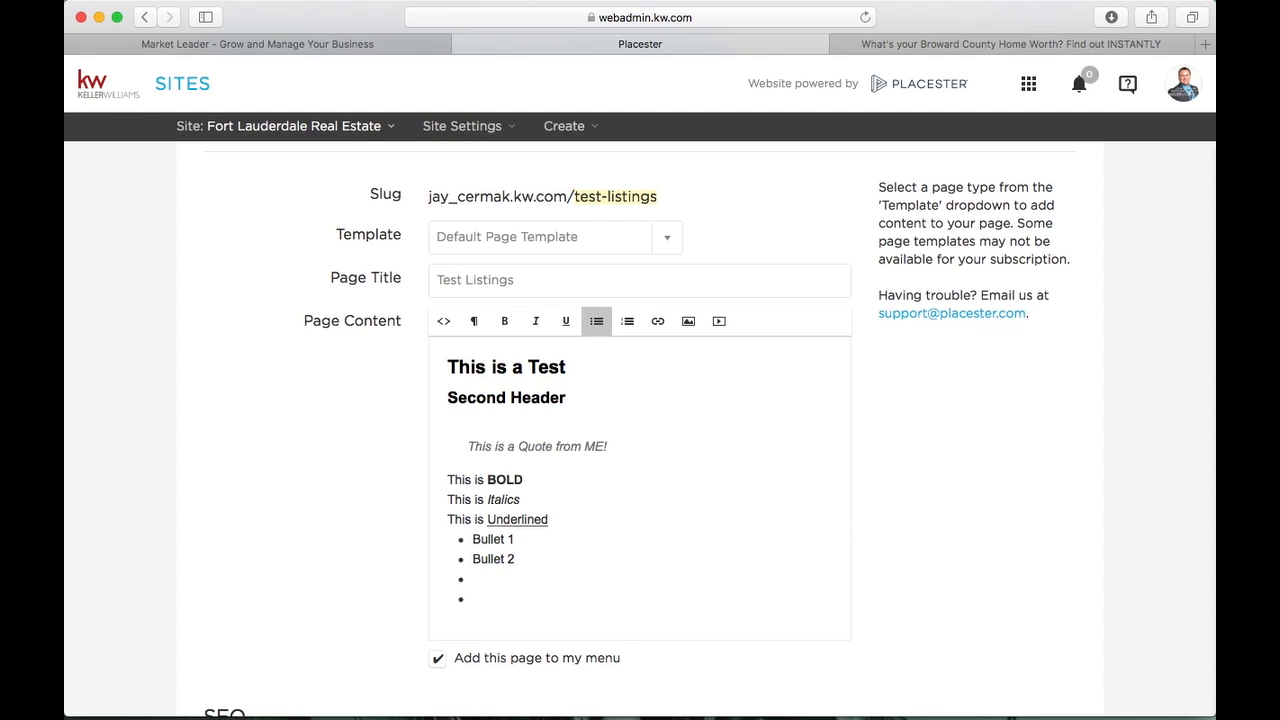
pyautogui.click(463, 580)
pyautogui.press('BackSpace')
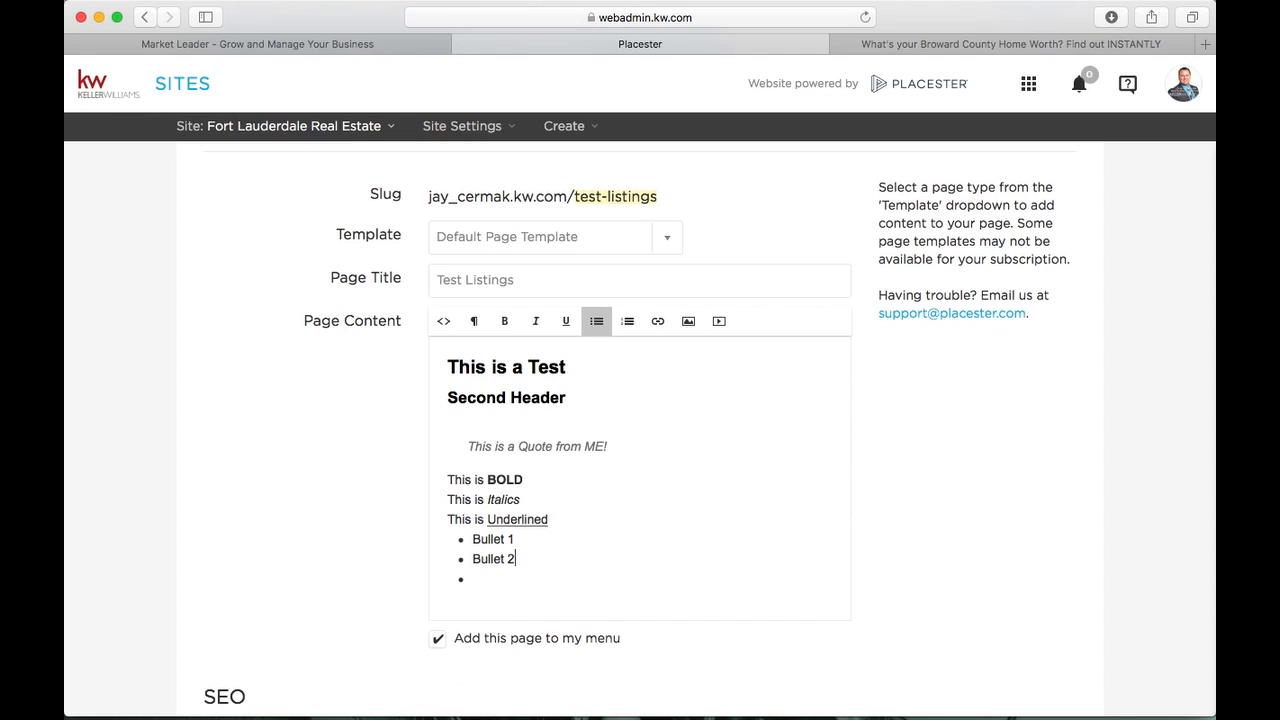
pyautogui.press('Return')
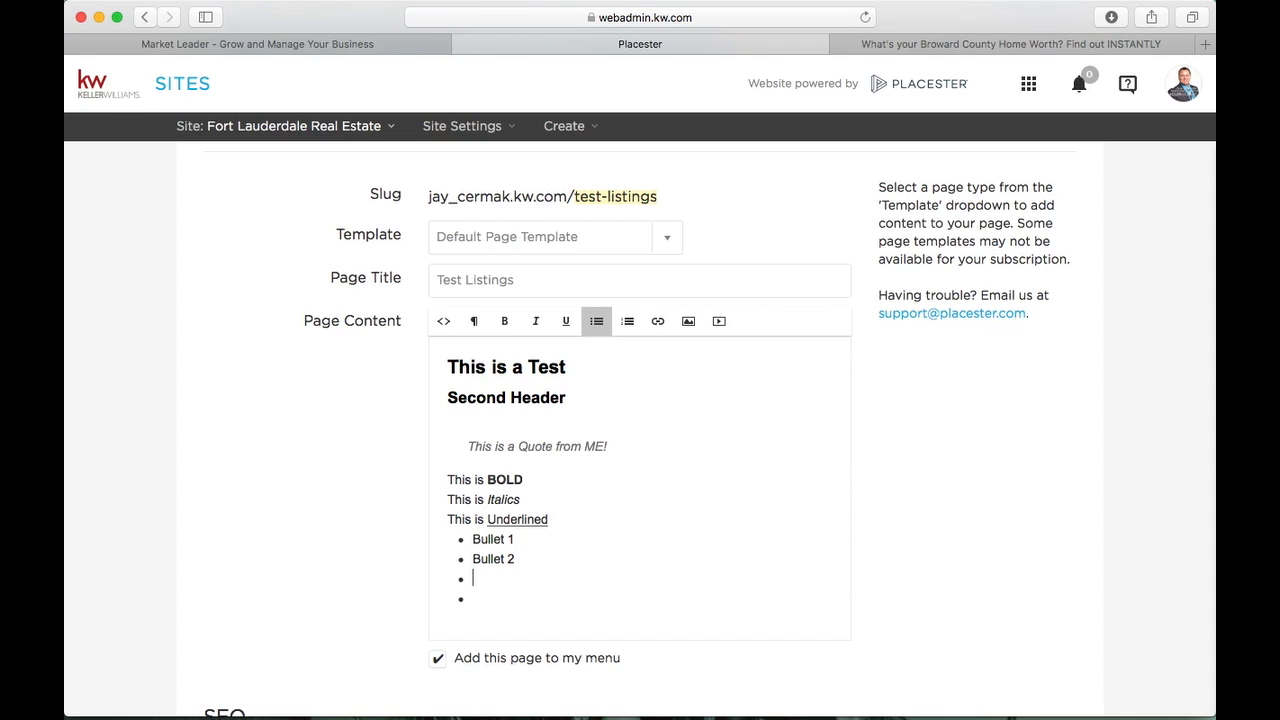
pyautogui.click(627, 320)
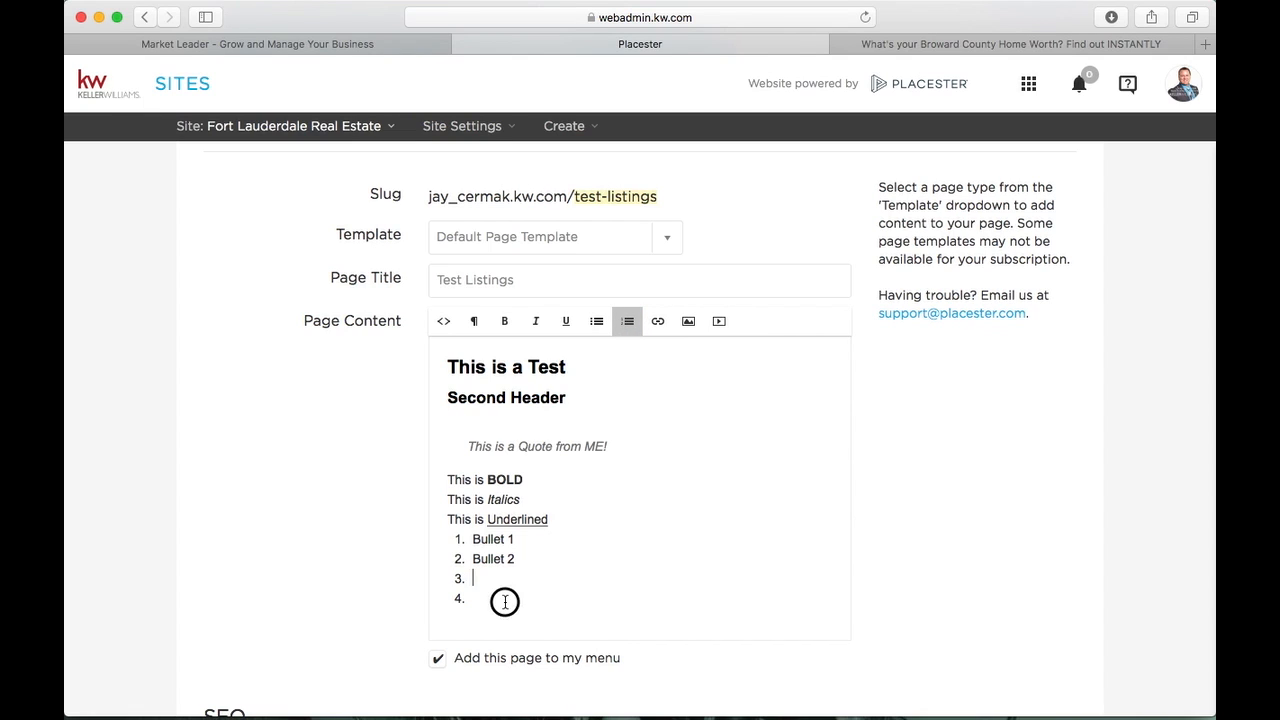
pyautogui.moveTo(503, 600); pyautogui.dragTo(453, 539)
pyautogui.press('BackSpace')
pyautogui.press('BackSpace')
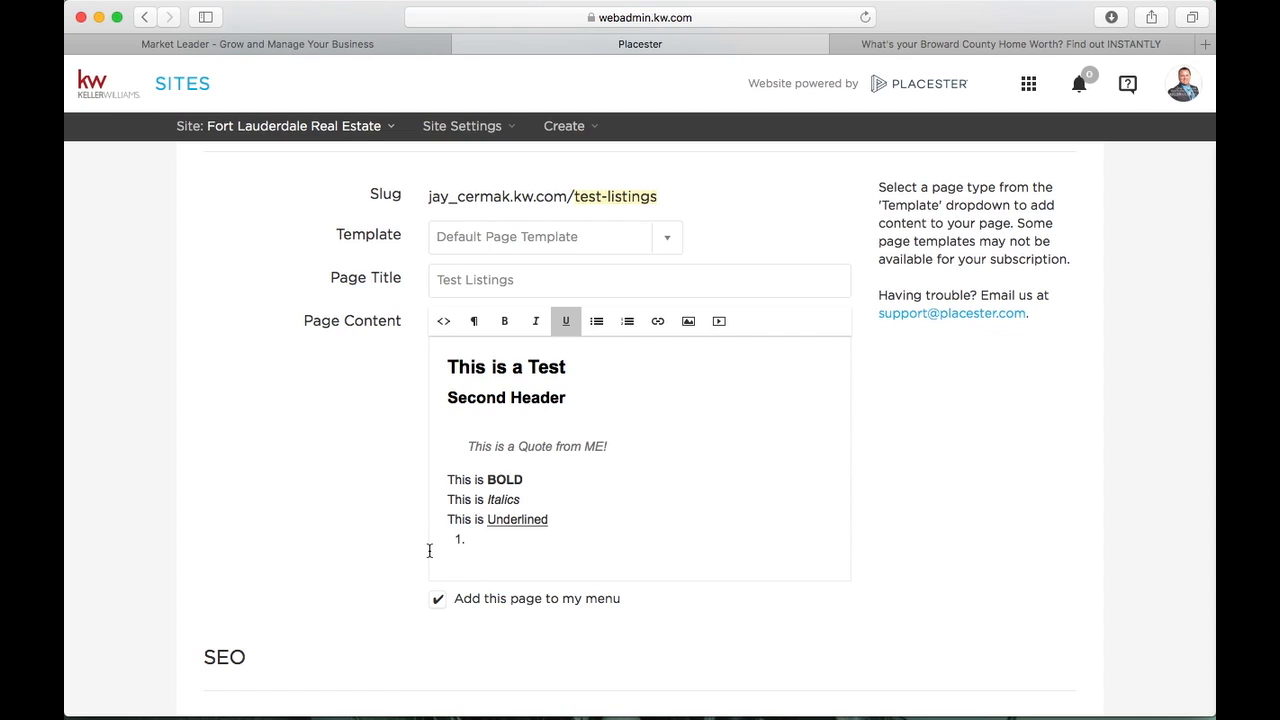
# Re-add a bulleted 'Bullet 1' item below Underlined with its underline removed
pyautogui.press('Return')
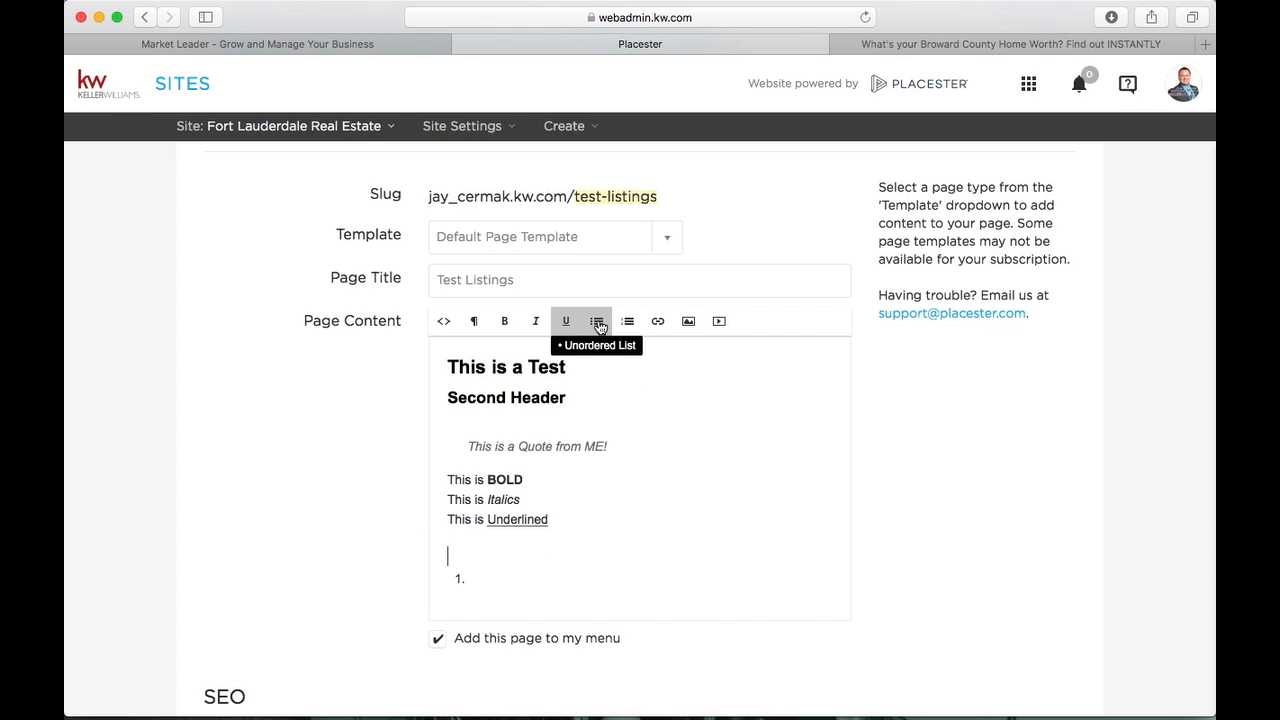
pyautogui.click(597, 322)
pyautogui.write('Bu')
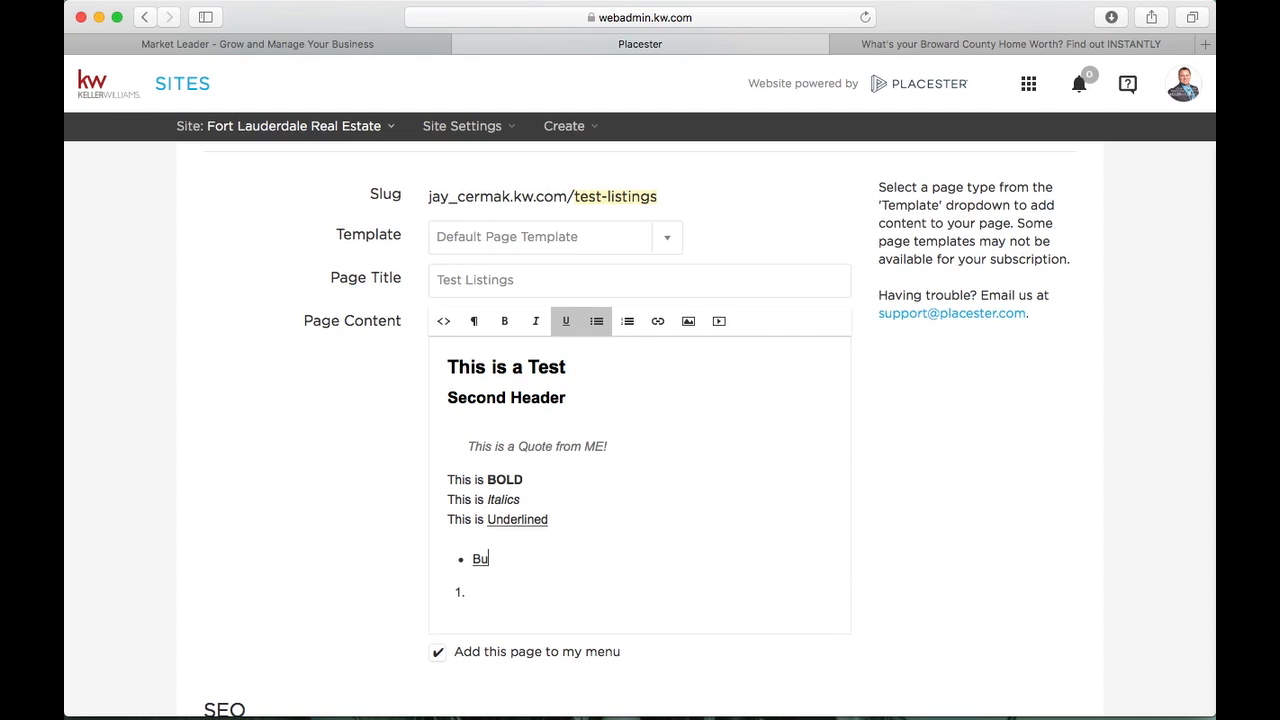
pyautogui.write('llet 1')
pyautogui.click(468, 566)
pyautogui.tripleClick(468, 566)
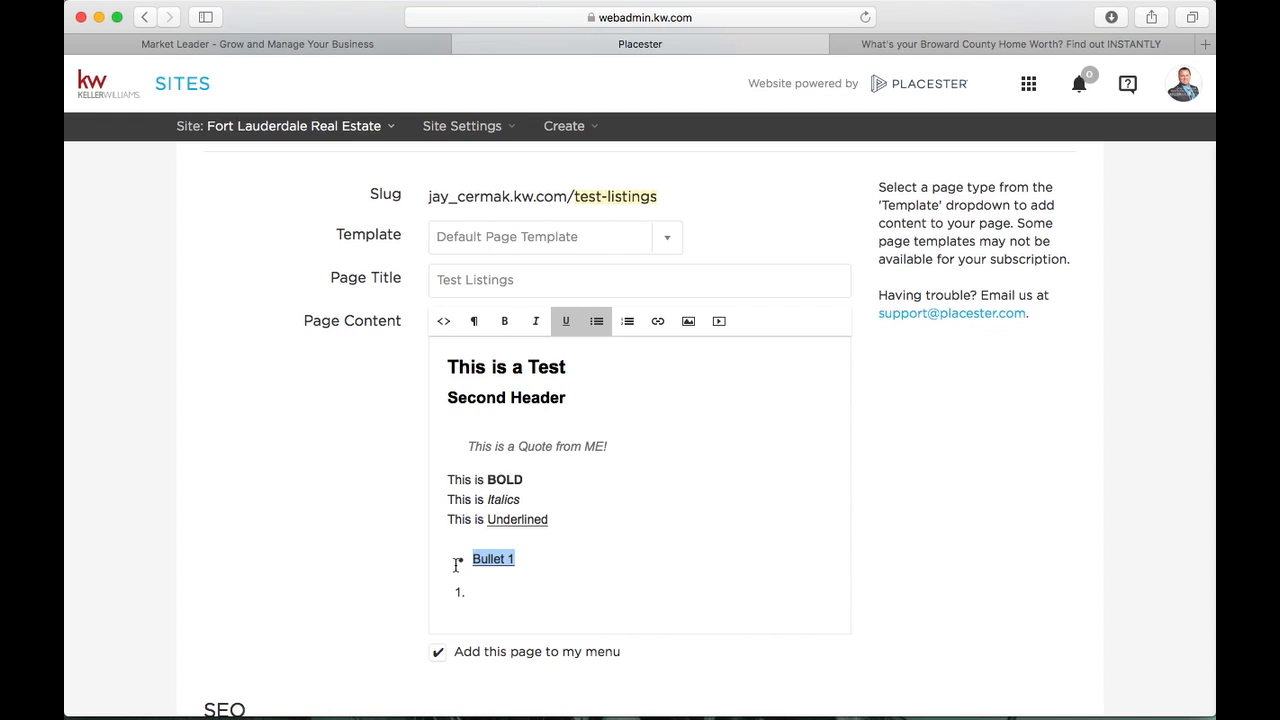
pyautogui.click(562, 326)
pyautogui.click(540, 588)
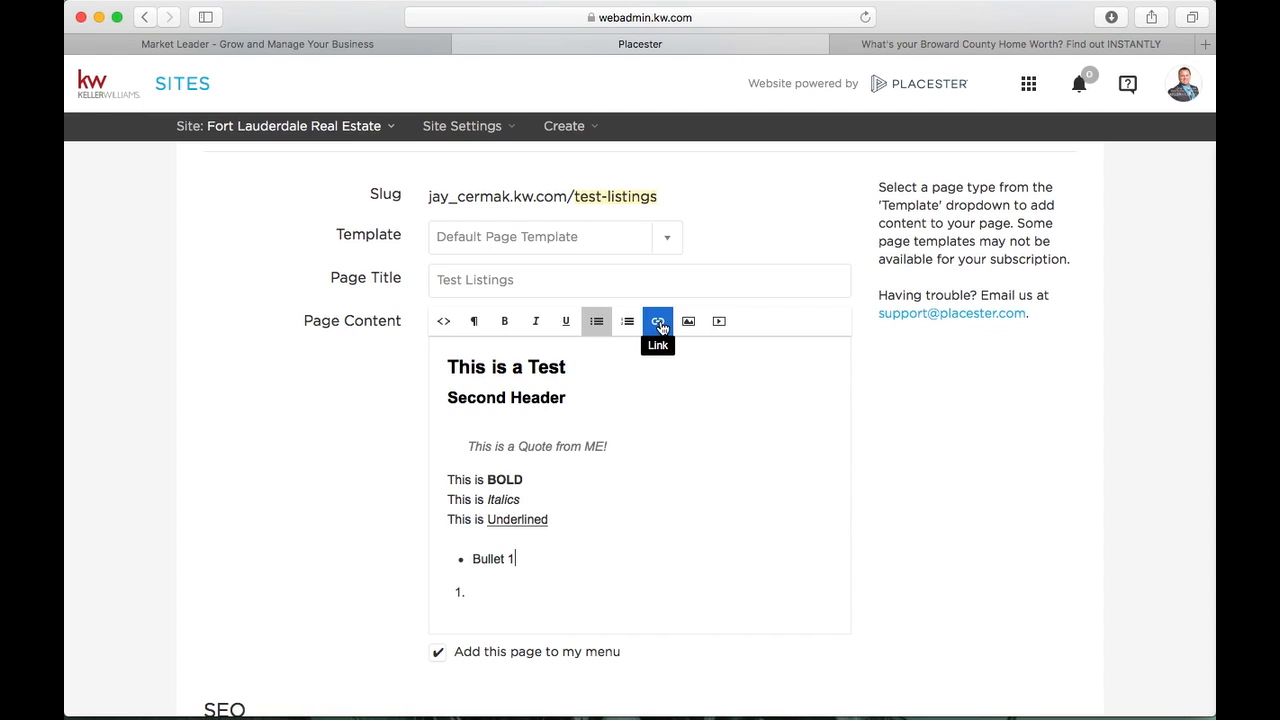
# Type 'CLICK HERE TO SEARCH HOMES FOR SALE' below Second Header and start inserting a link on it
pyautogui.click(616, 404)
pyautogui.press('Return')
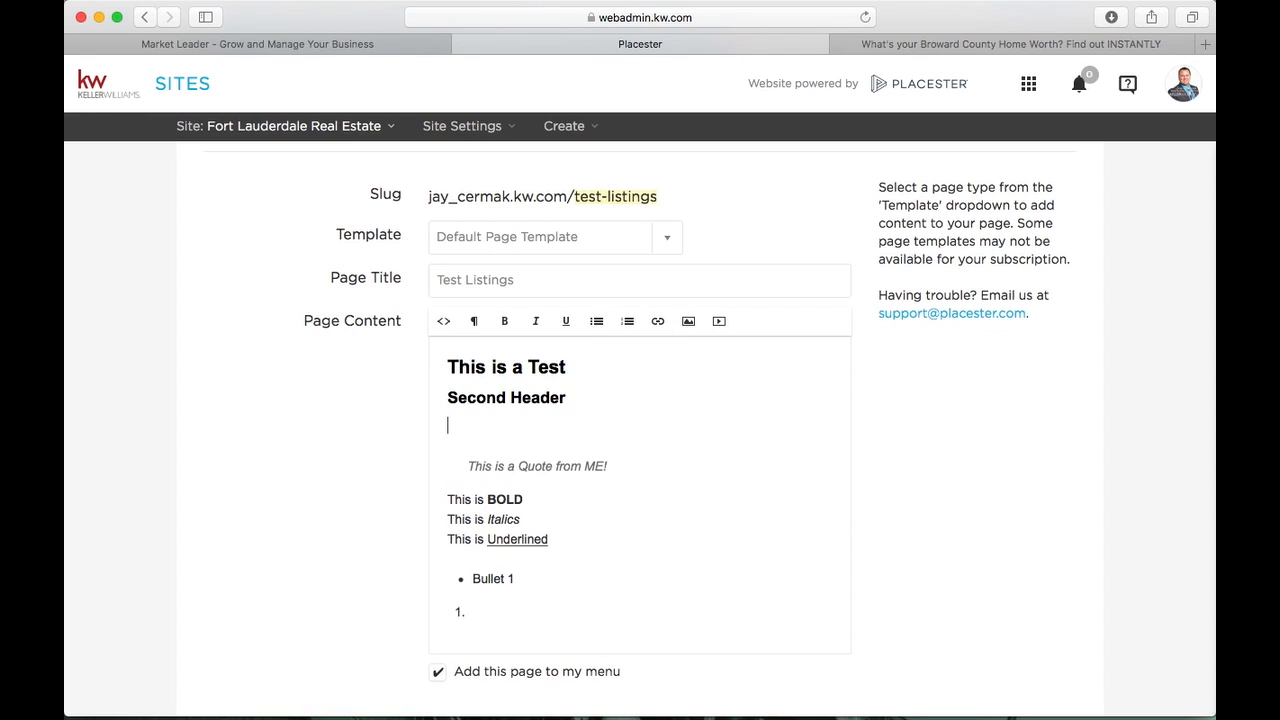
pyautogui.write('CLIC')
pyautogui.press('BackSpace')
pyautogui.write('CK HERE TO SEARCH')
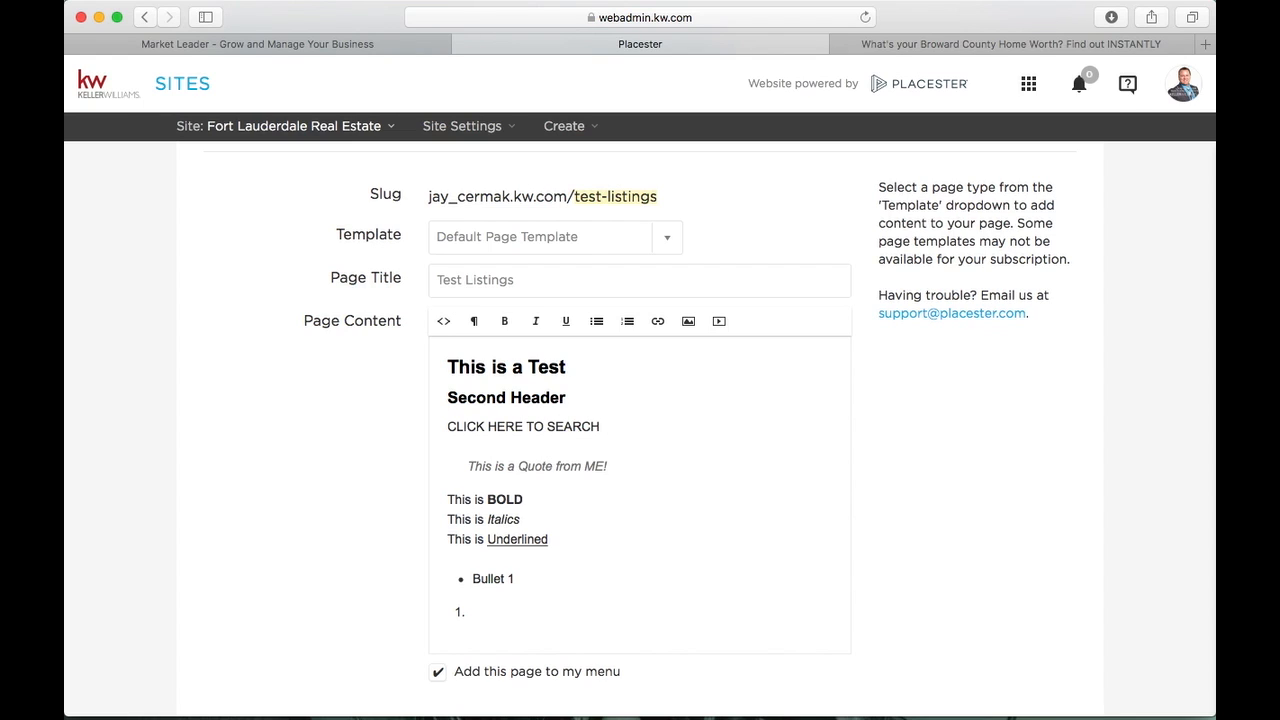
pyautogui.write(' DOOMES FOR SALE')
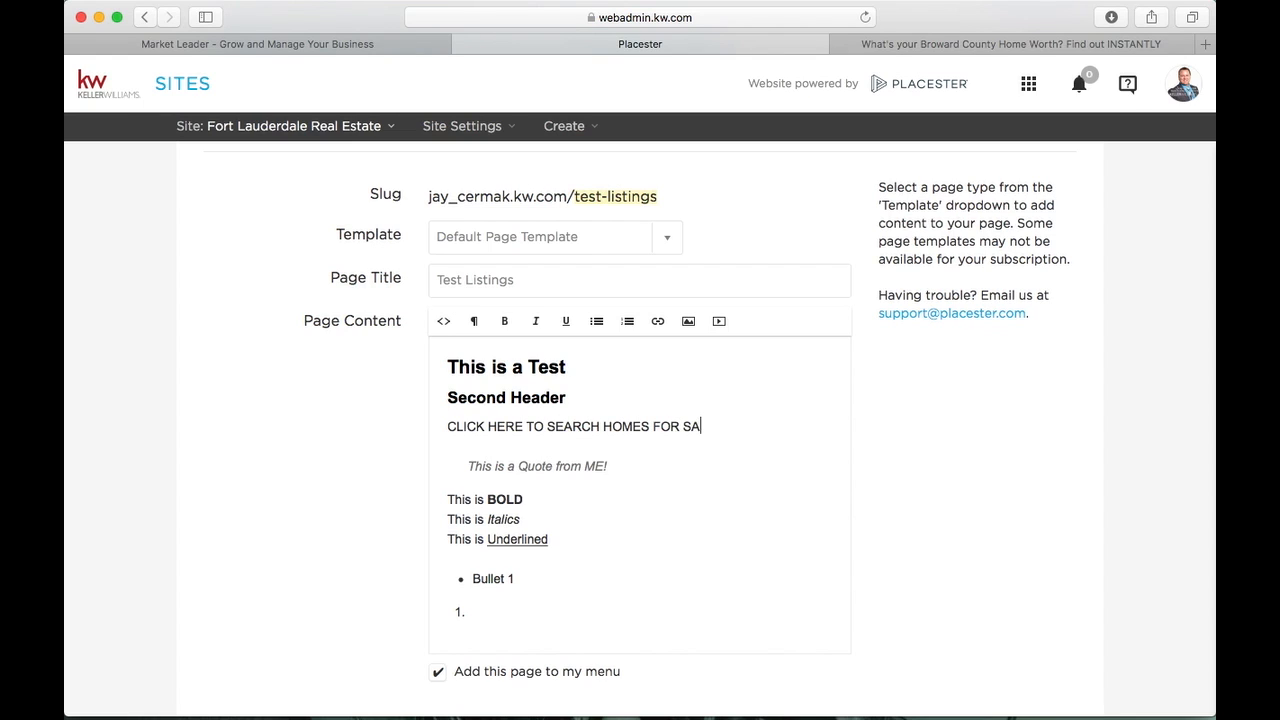
pyautogui.moveTo(729, 426); pyautogui.dragTo(431, 426)
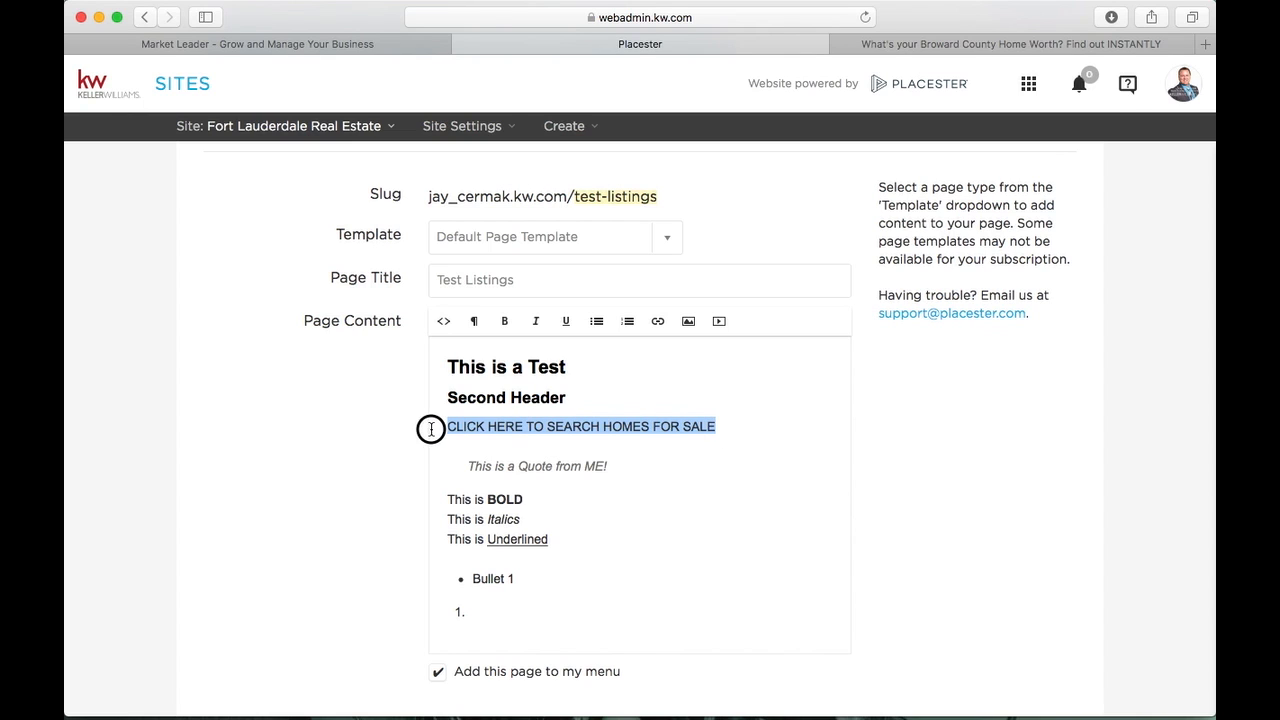
pyautogui.click(658, 321)
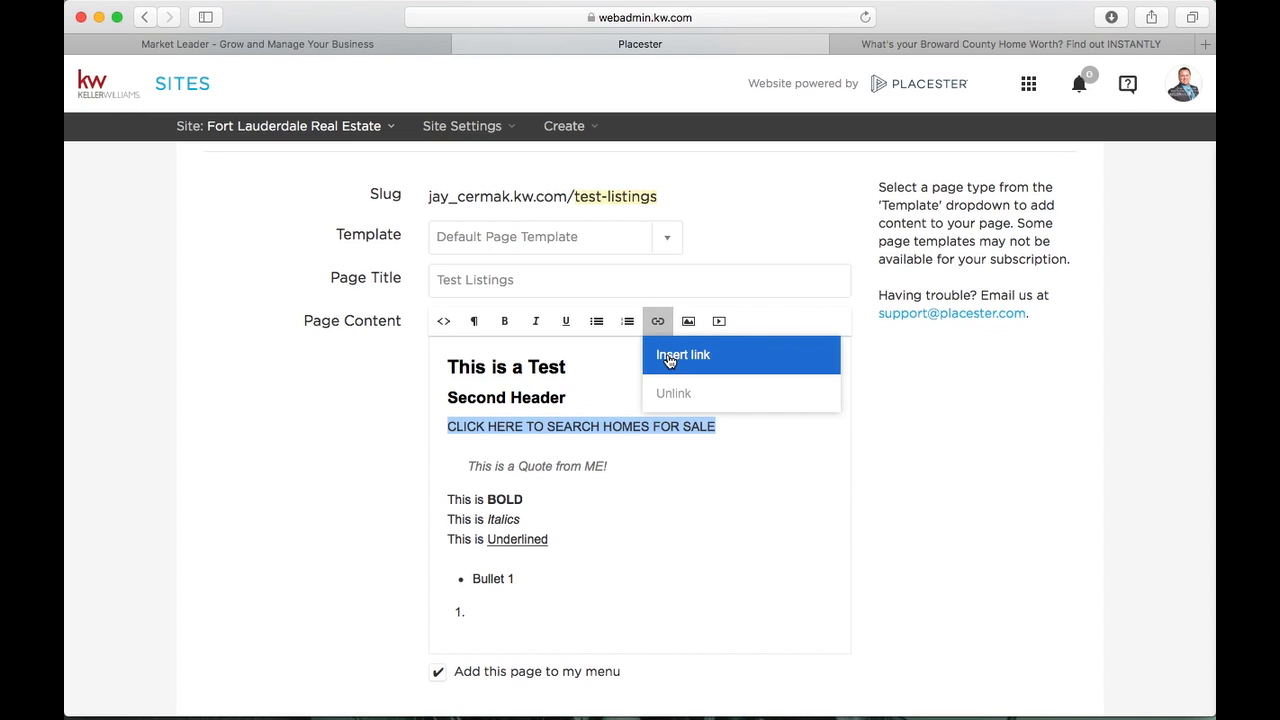
pyautogui.click(666, 354)
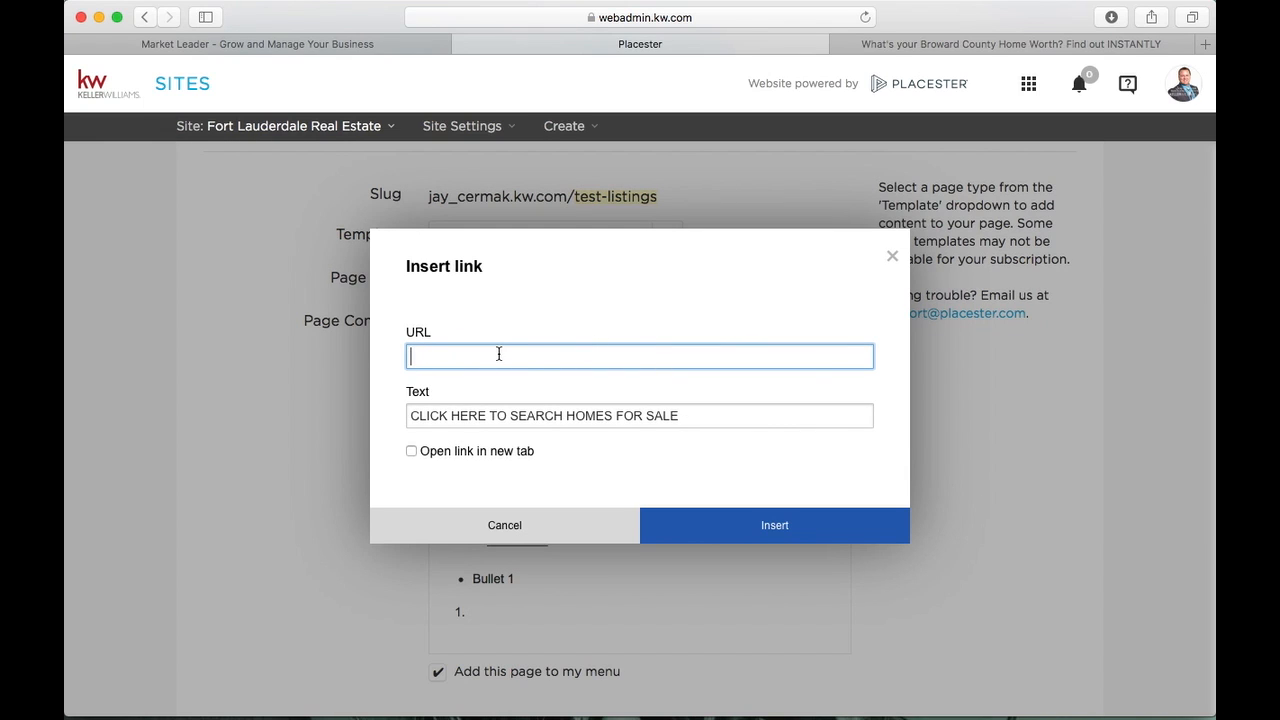
# Open the live site's Fort Lauderdale, FL neighborhood page from Neighborhoods
pyautogui.click(931, 45)
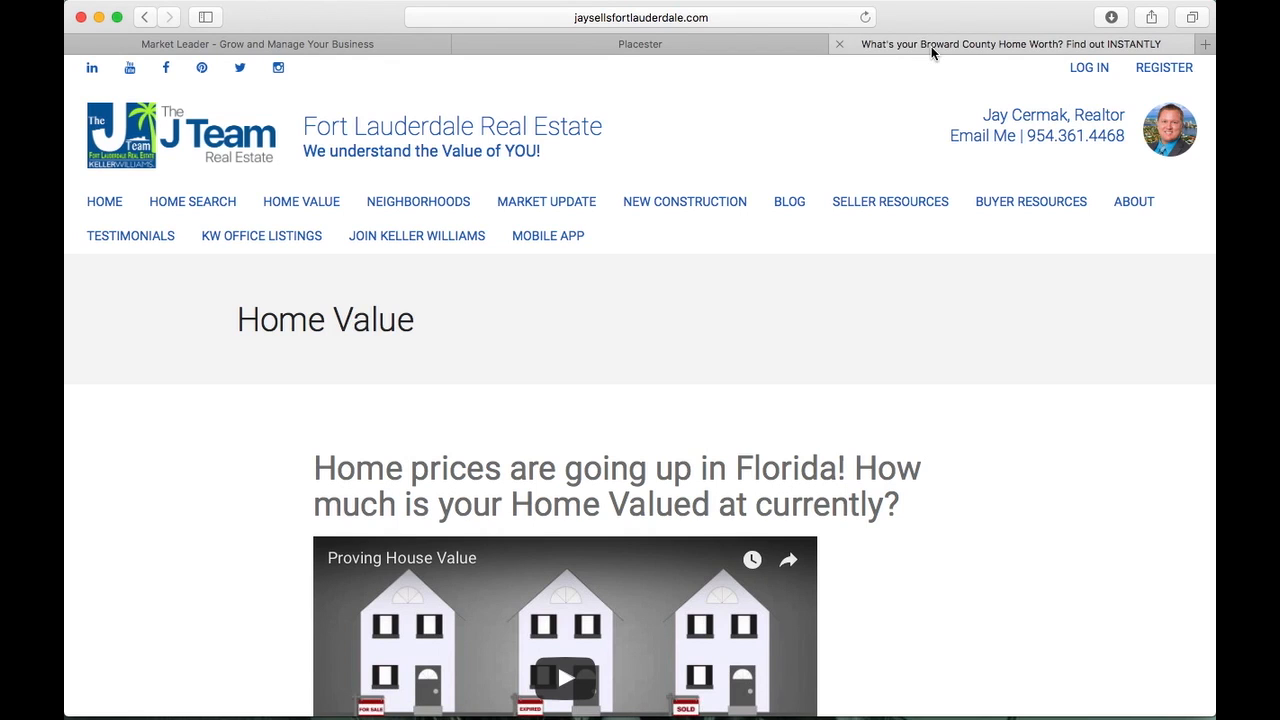
pyautogui.moveTo(415, 201)
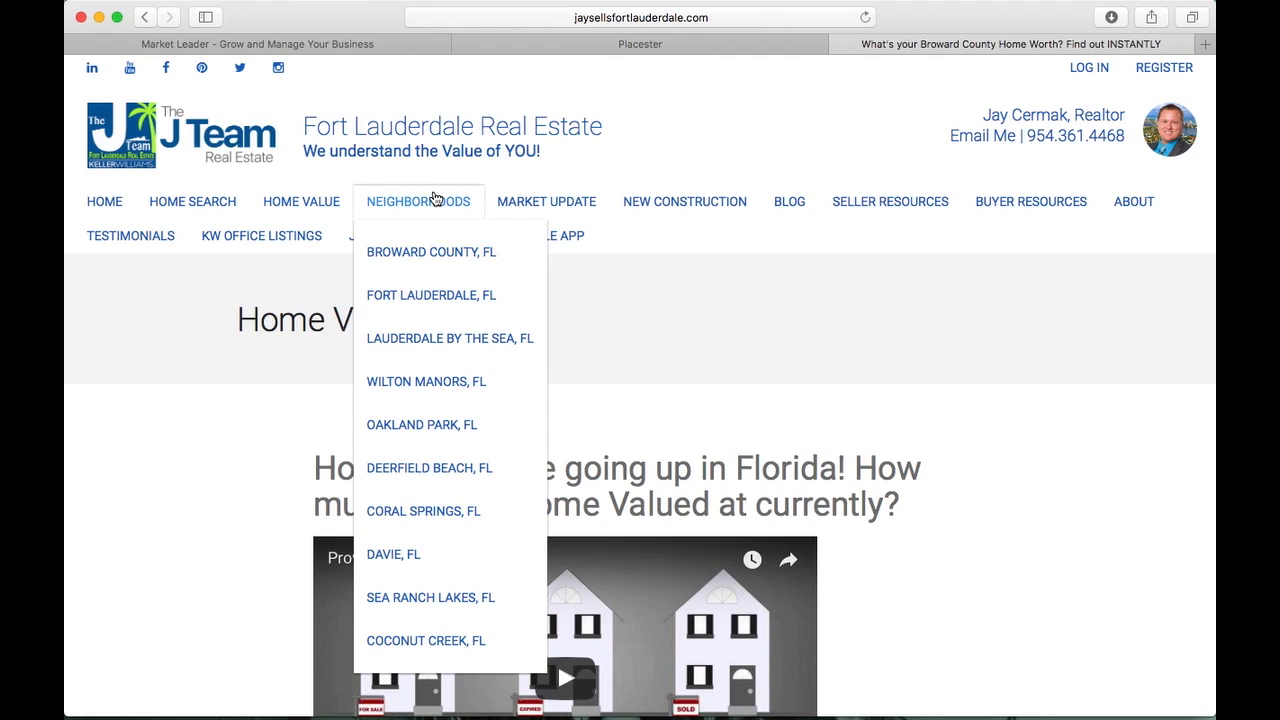
pyautogui.click(410, 296)
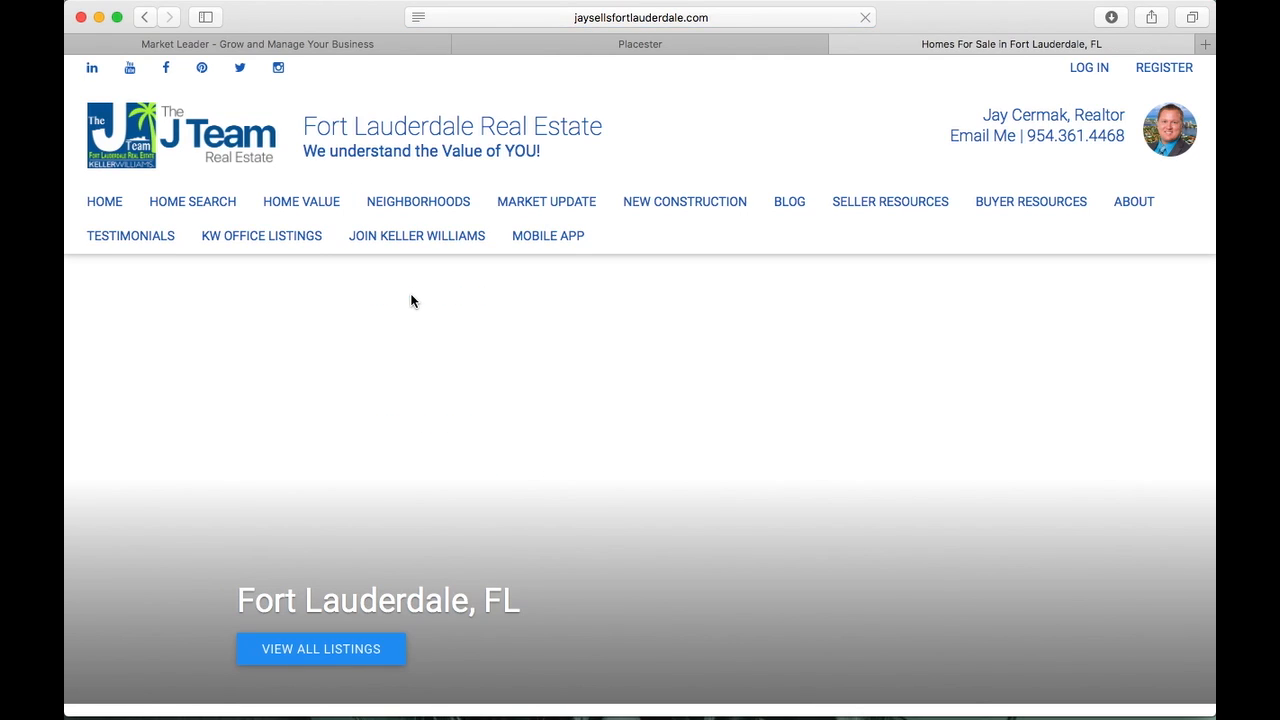
pyautogui.scroll(-10, 410, 301)
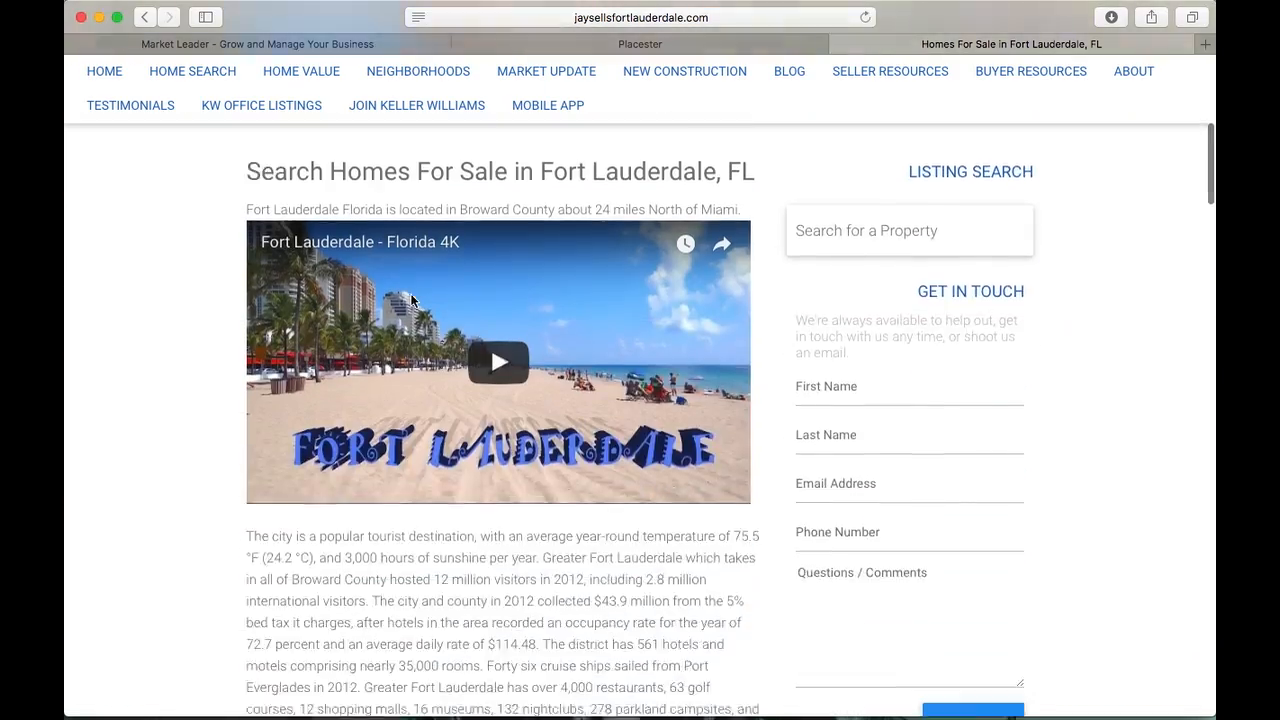
pyautogui.scroll(-15, 410, 301)
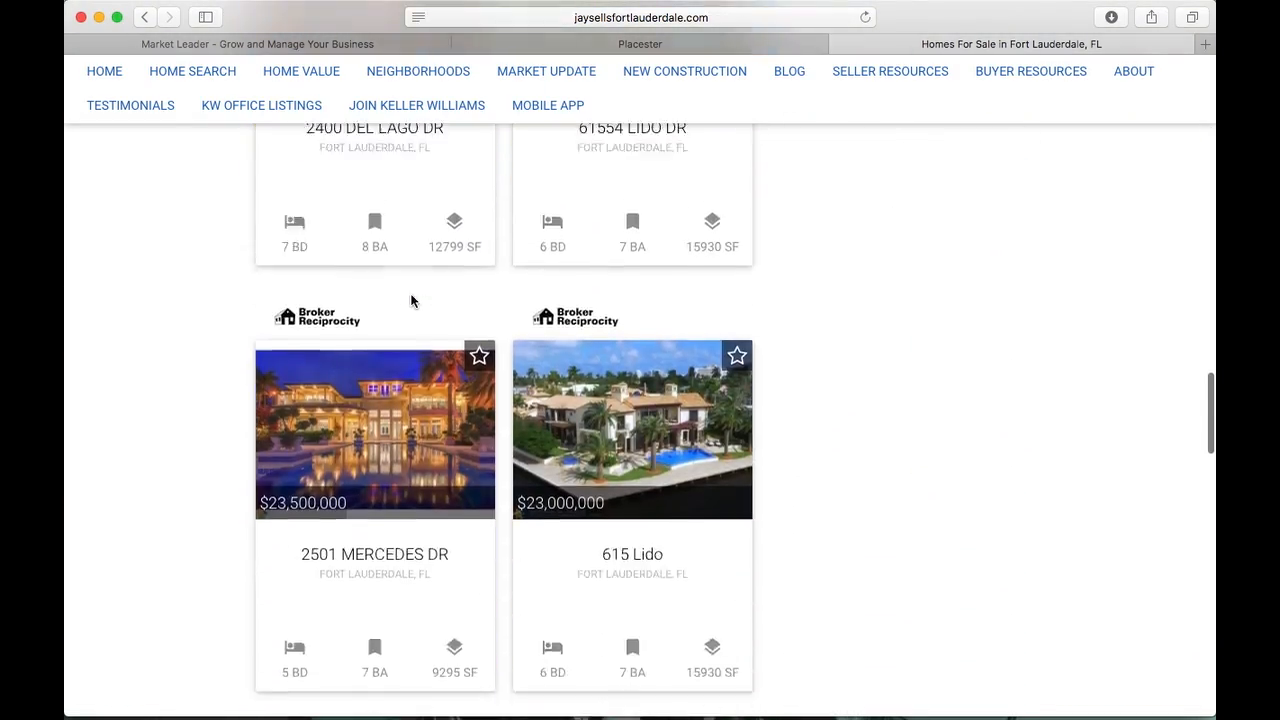
pyautogui.scroll(15, 410, 301)
# Copy the page's web address and return to the Placester tab
pyautogui.click(580, 20)
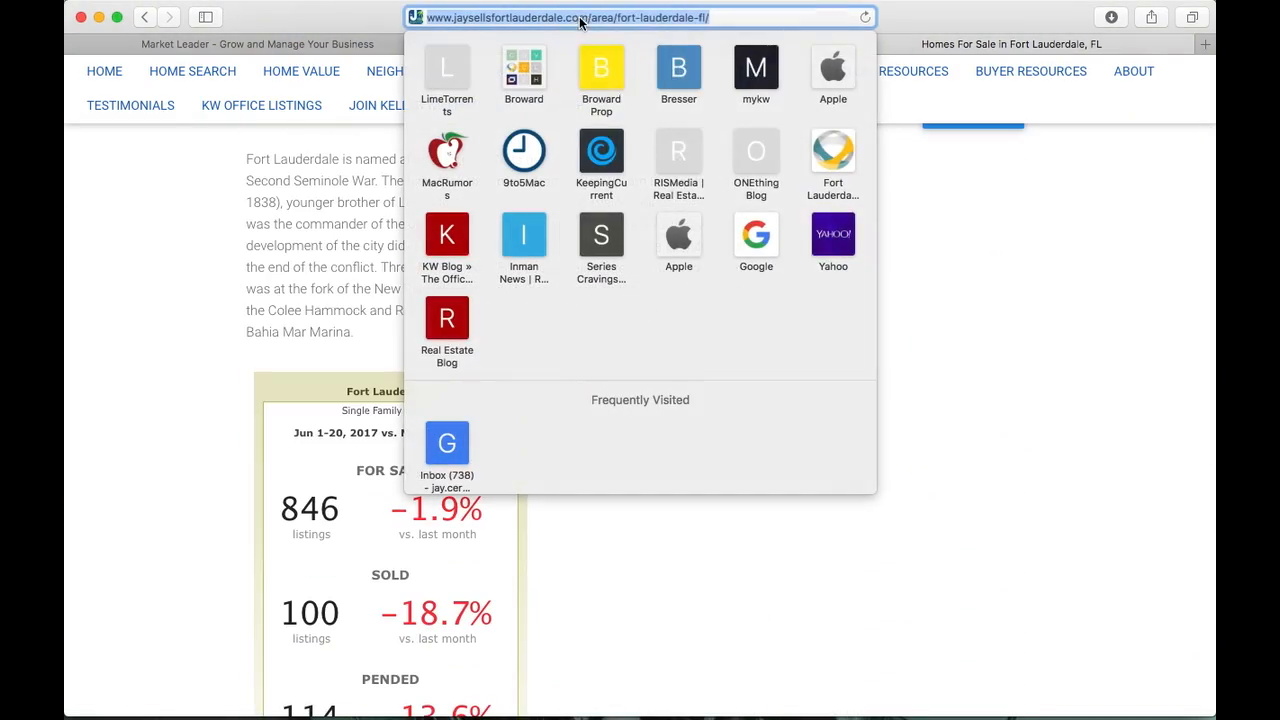
pyautogui.rightClick(580, 20)
pyautogui.click(600, 38)
pyautogui.click(935, 177)
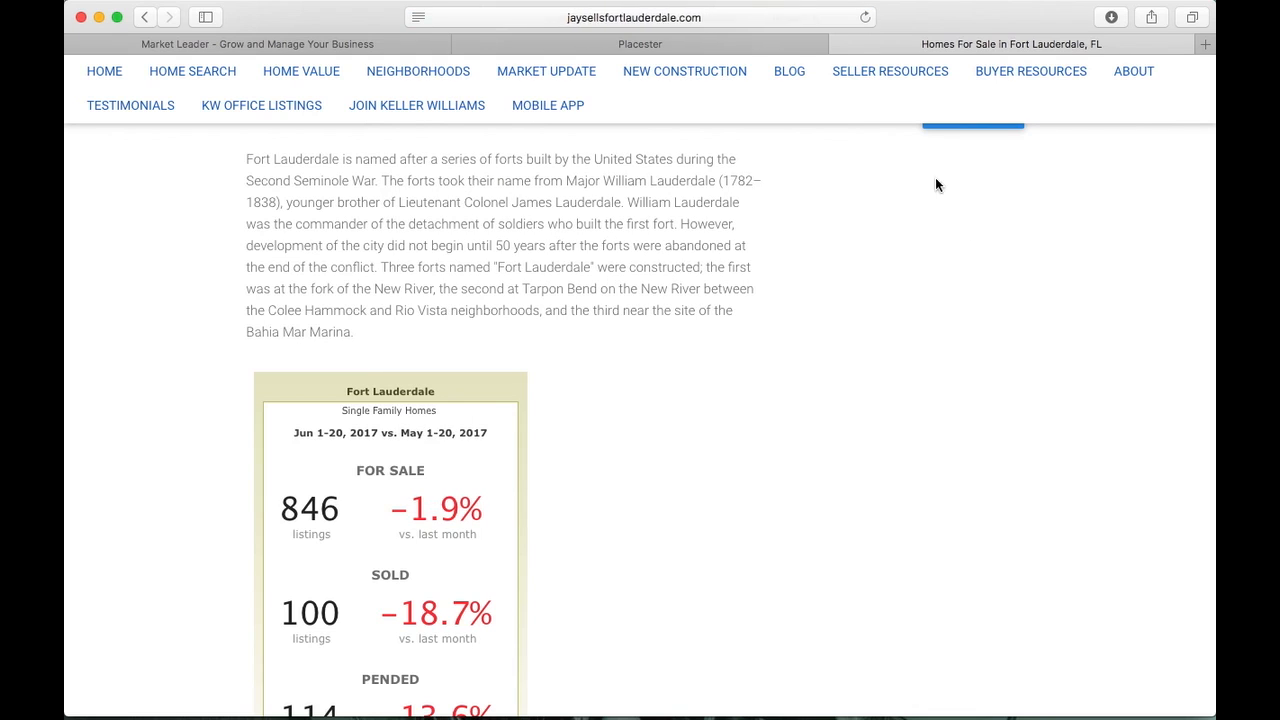
pyautogui.click(770, 47)
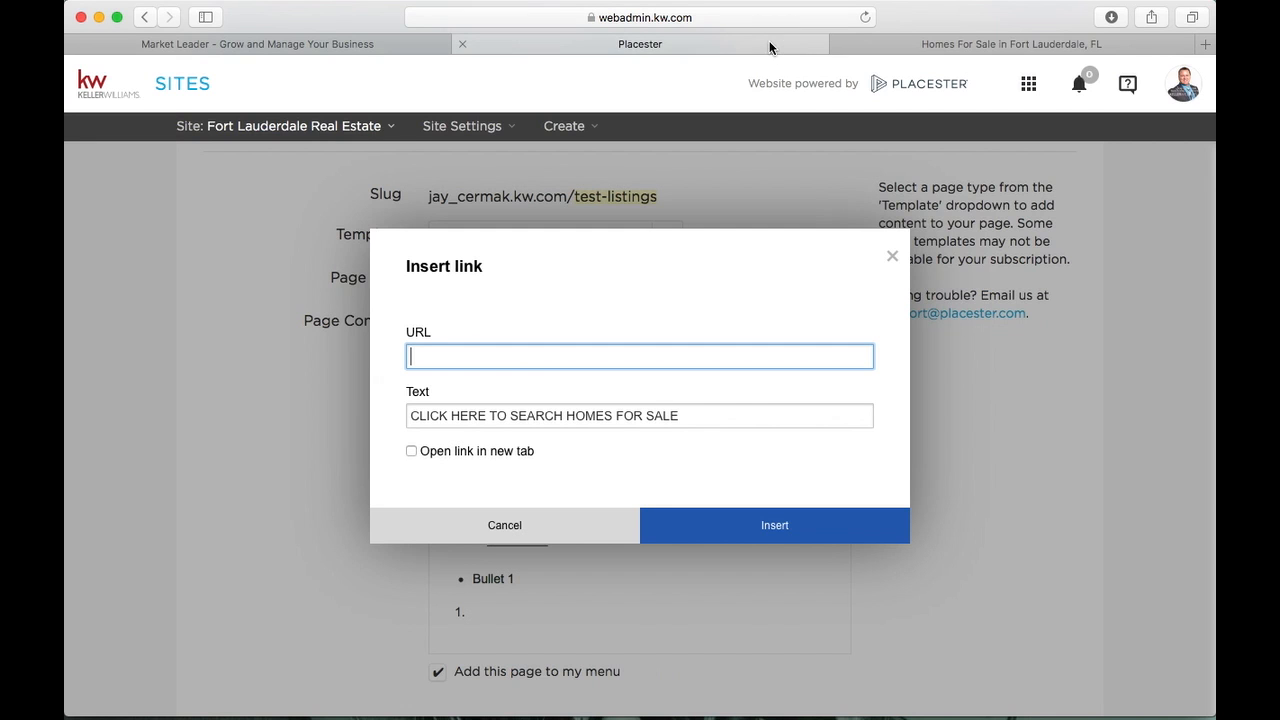
# Paste the Fort Lauderdale page address as the link URL, set it to open in a new tab, and insert it
pyautogui.rightClick(431, 355)
pyautogui.click(455, 392)
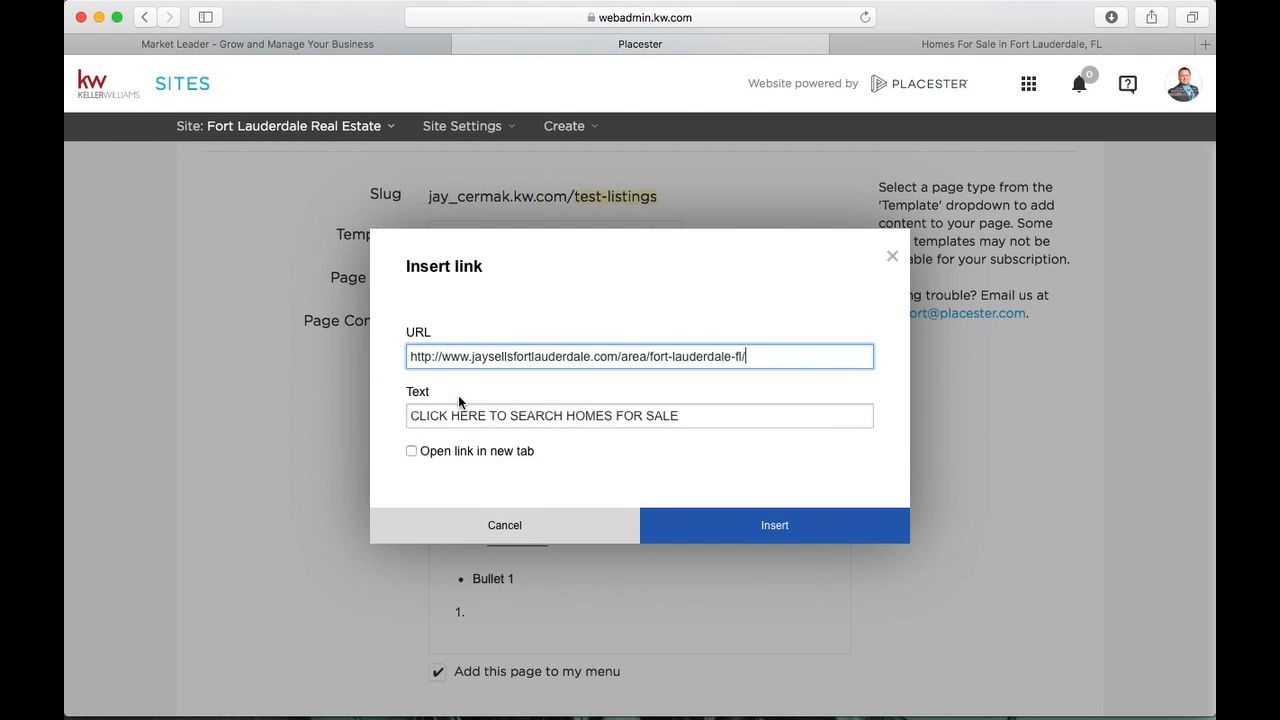
pyautogui.click(412, 451)
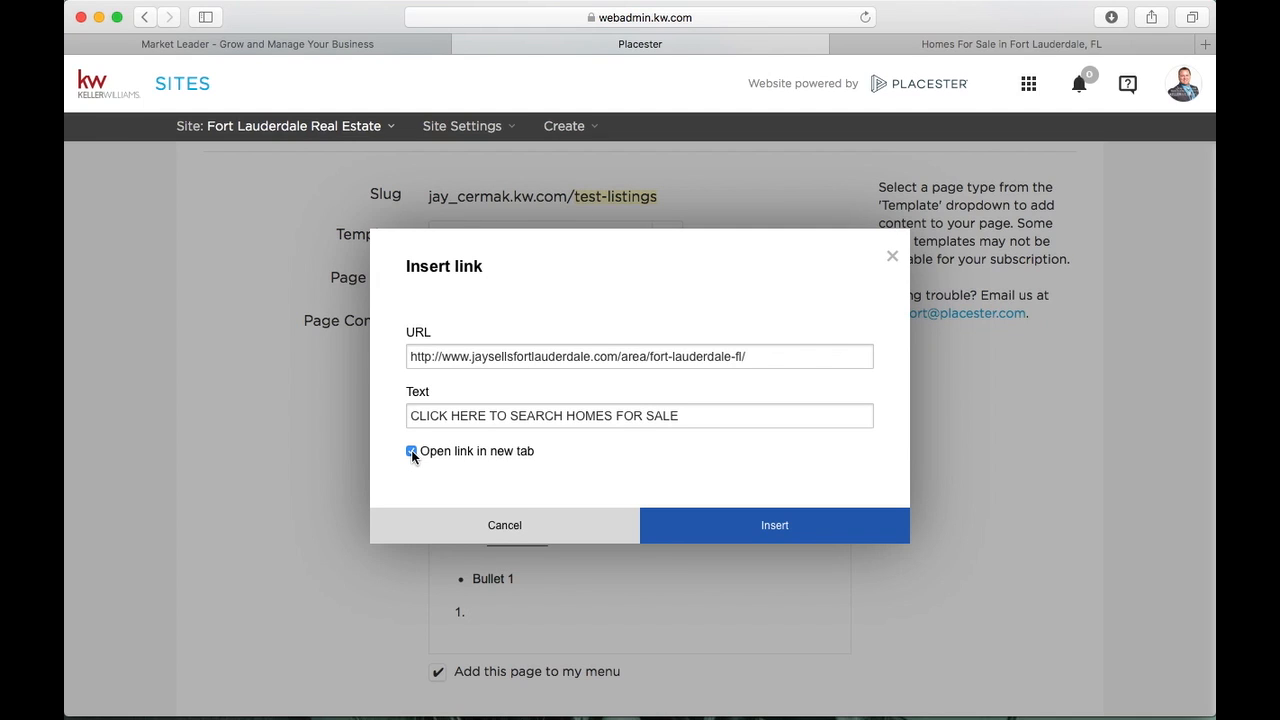
pyautogui.click(741, 526)
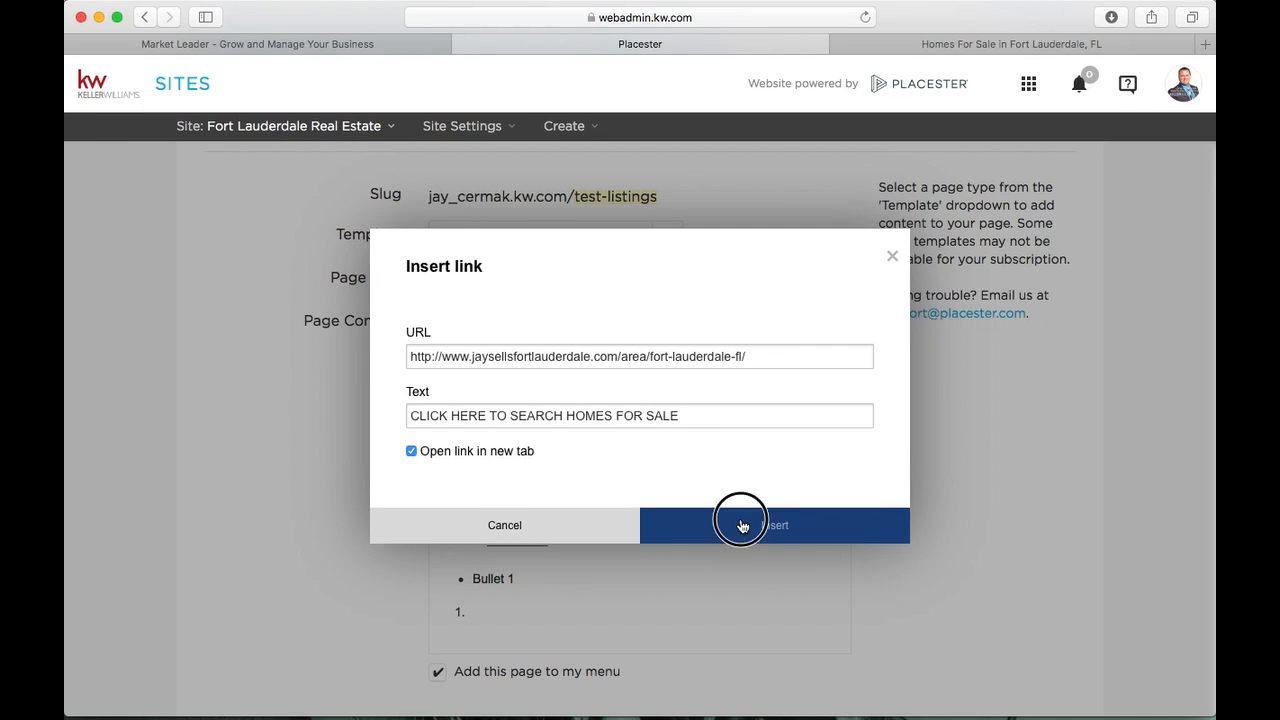
pyautogui.click(777, 411)
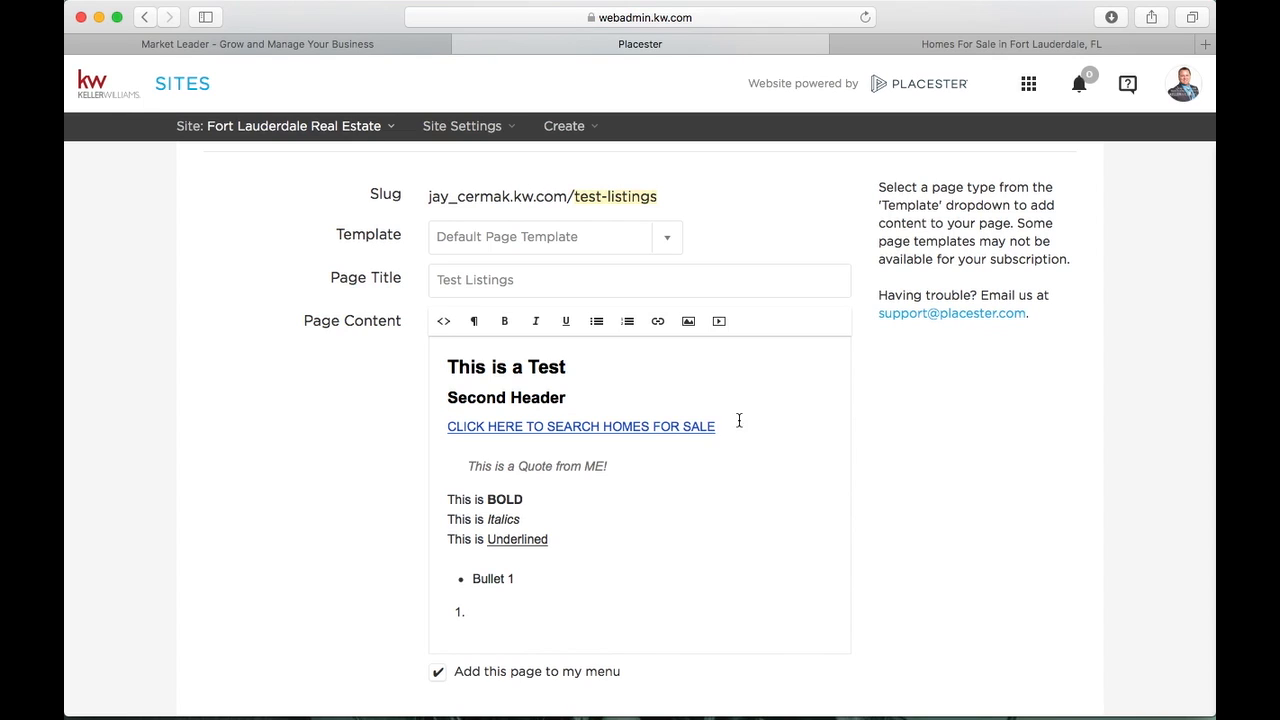
# Format the search-homes link line as Header 3 and remove the empty line above the quote
pyautogui.moveTo(752, 428); pyautogui.dragTo(432, 418)
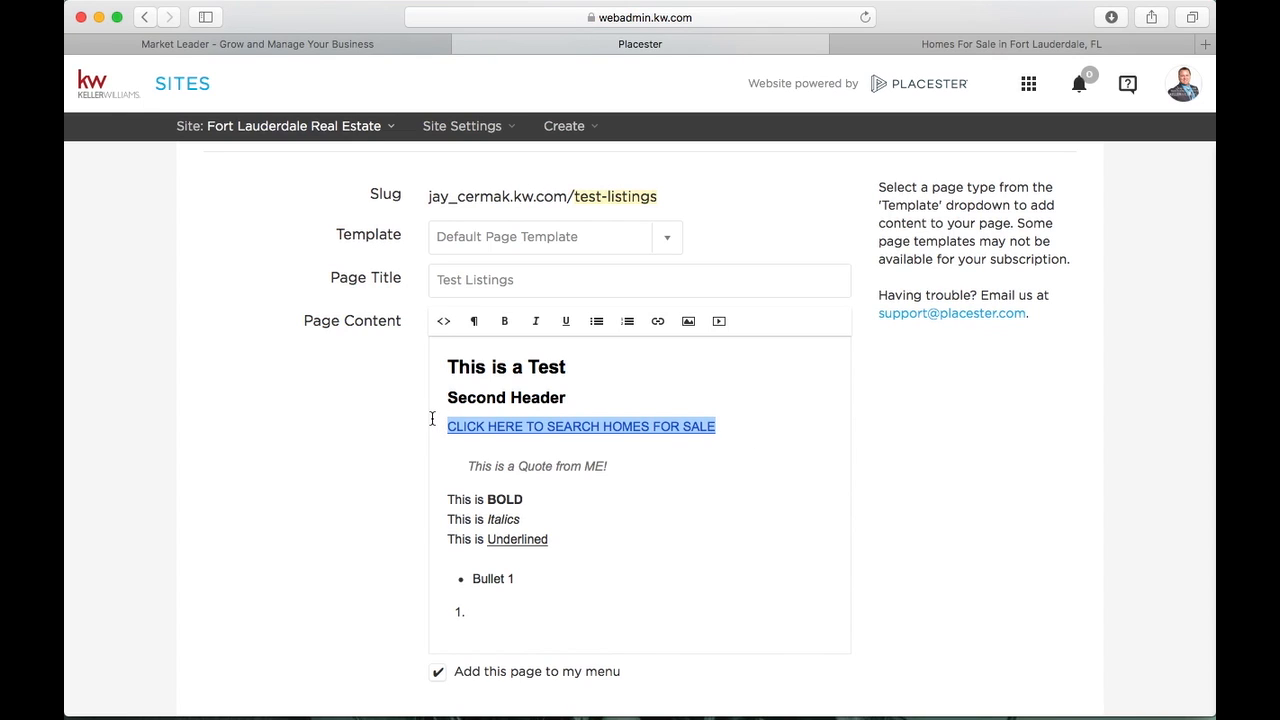
pyautogui.click(474, 321)
pyautogui.click(497, 431)
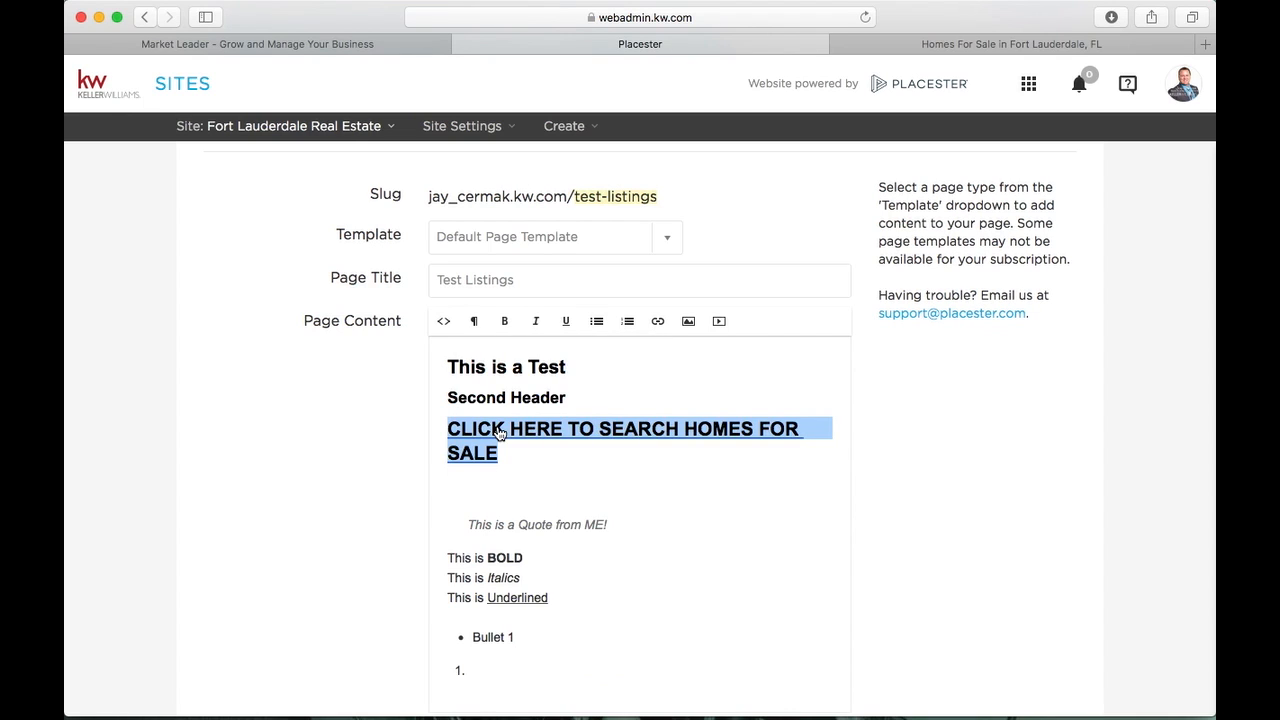
pyautogui.click(679, 513)
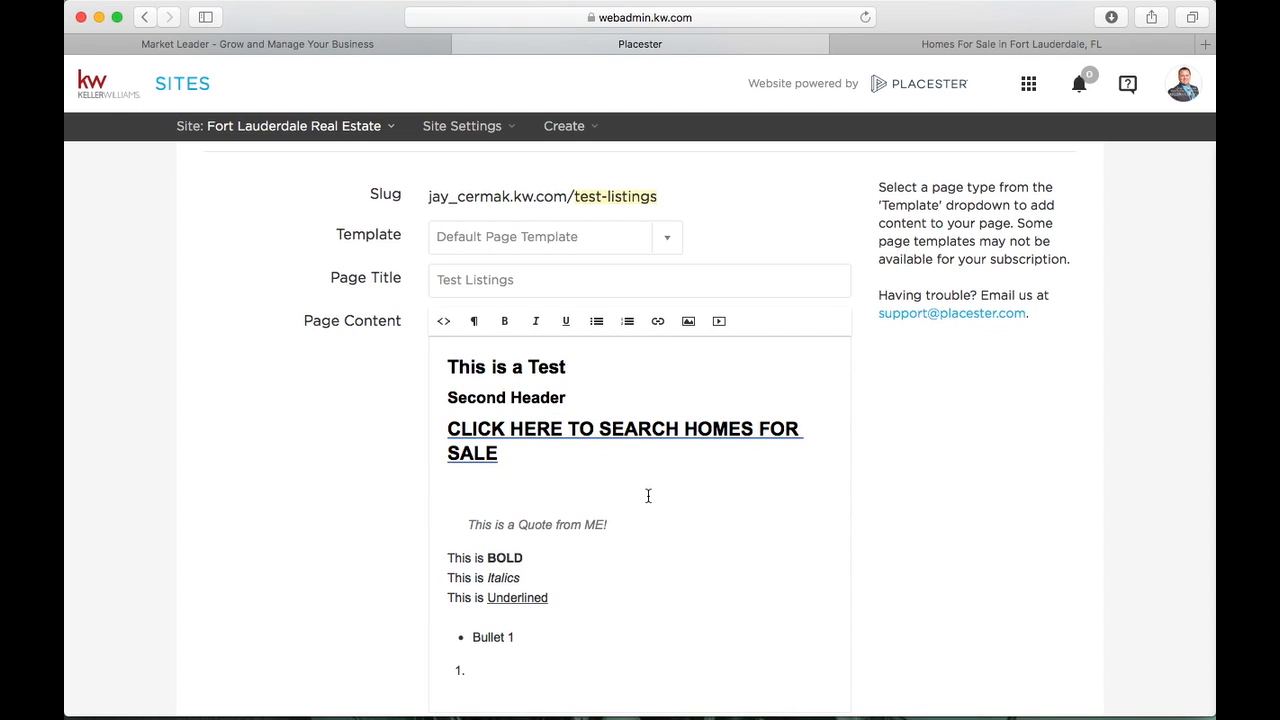
pyautogui.press('BackSpace')
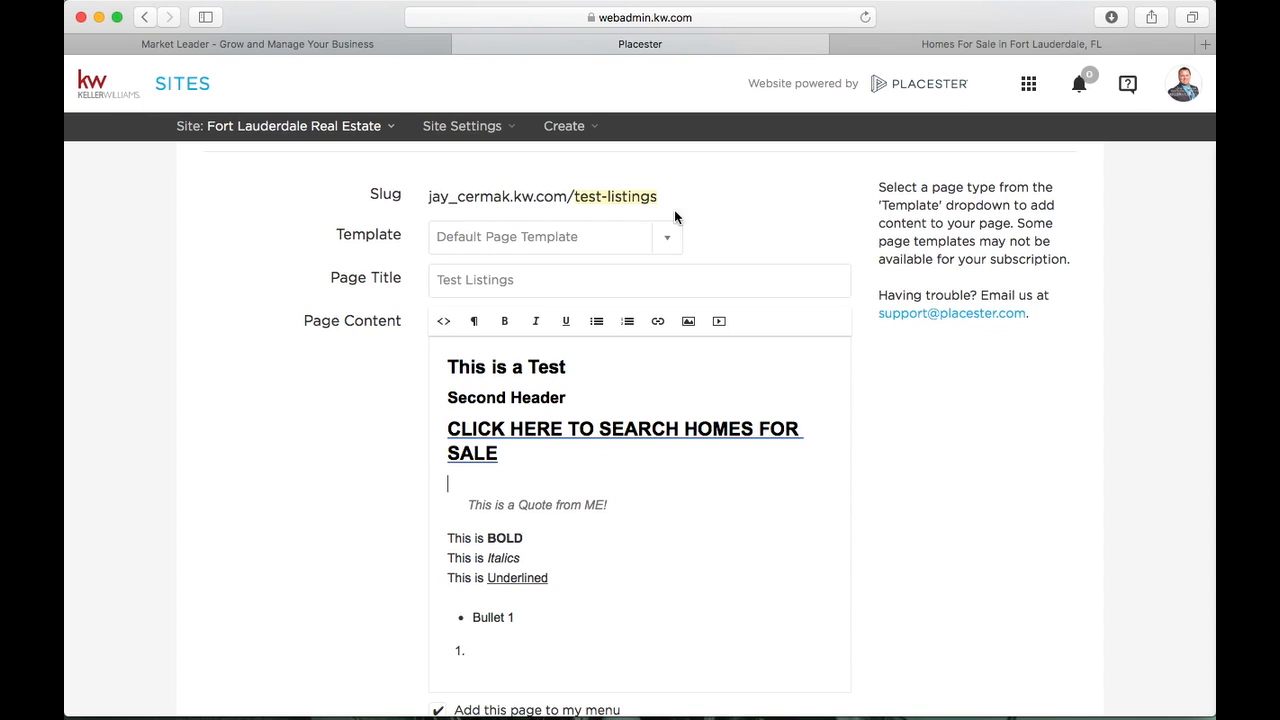
# Add a plain line below Bullet 1 and upload the J Team signature image from Downloads
pyautogui.click(594, 621)
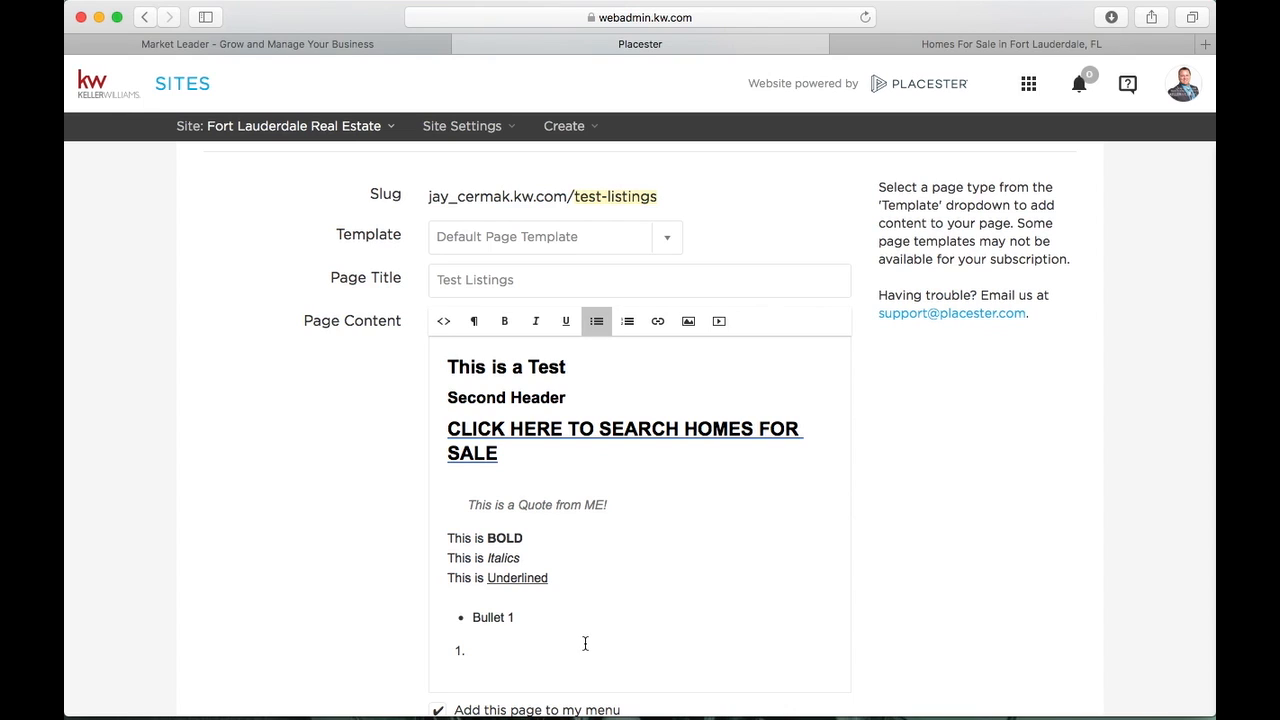
pyautogui.press('Return')
pyautogui.press('Return')
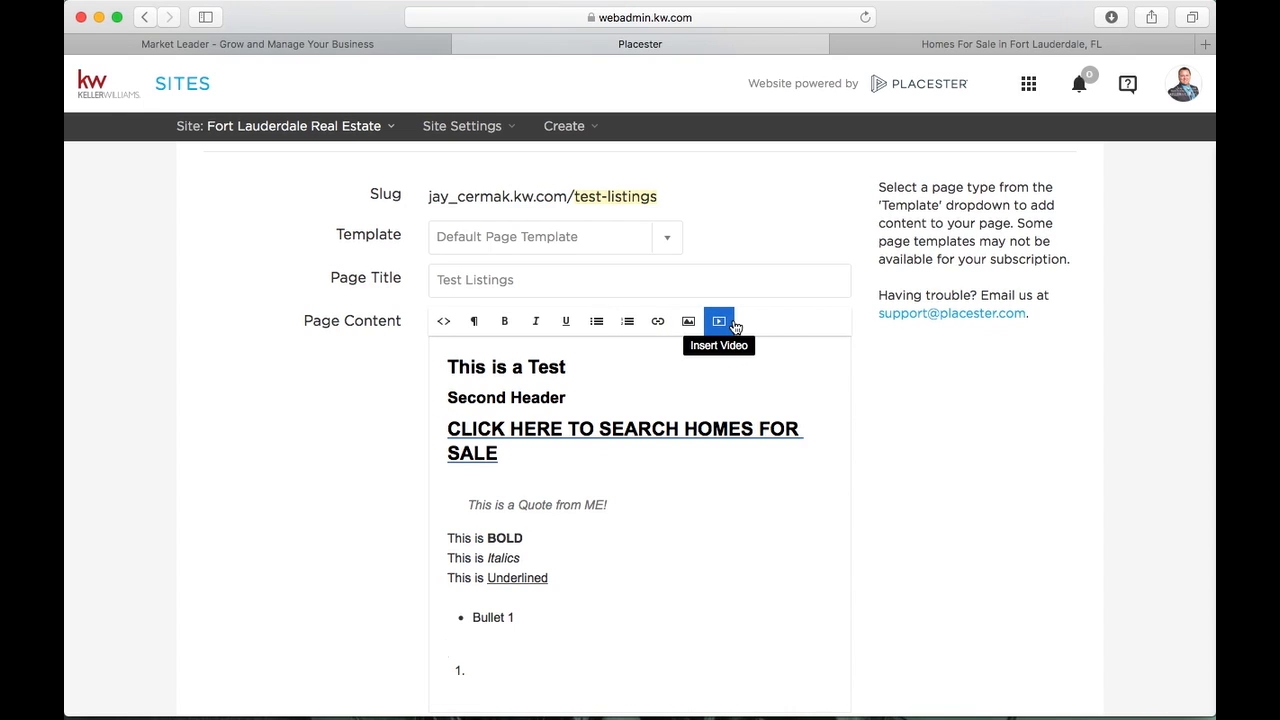
pyautogui.click(690, 323)
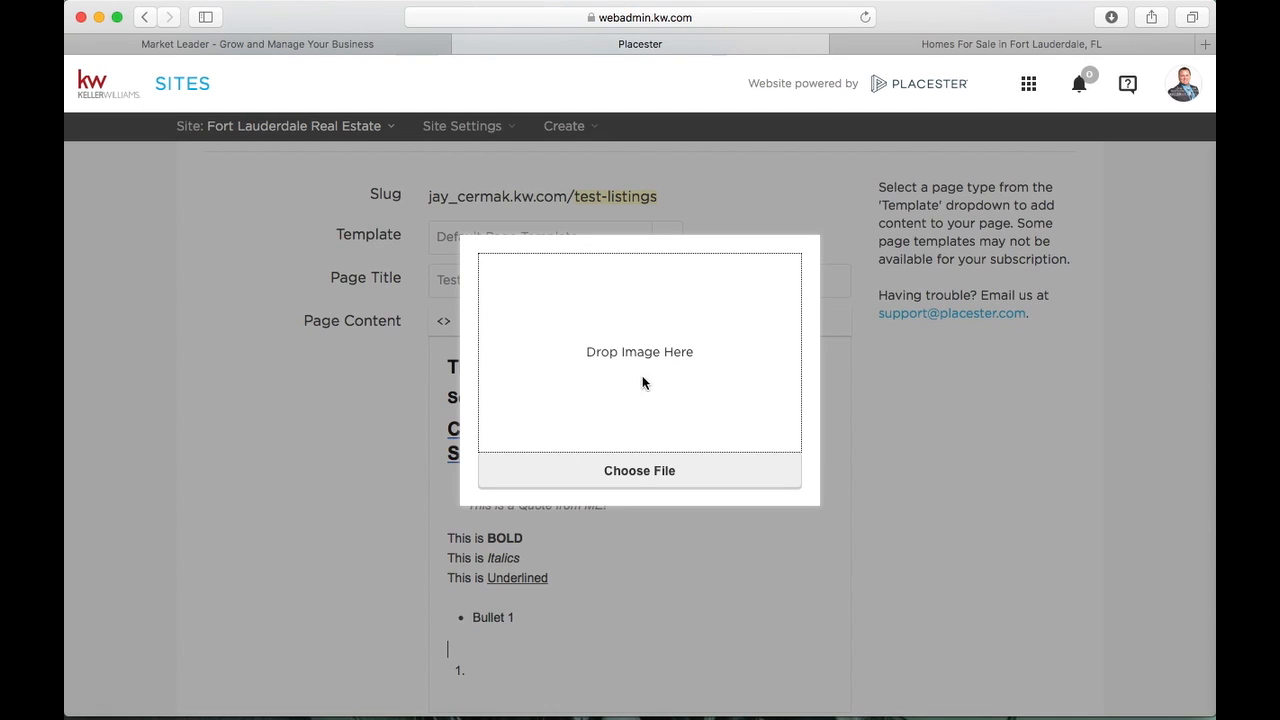
pyautogui.click(630, 474)
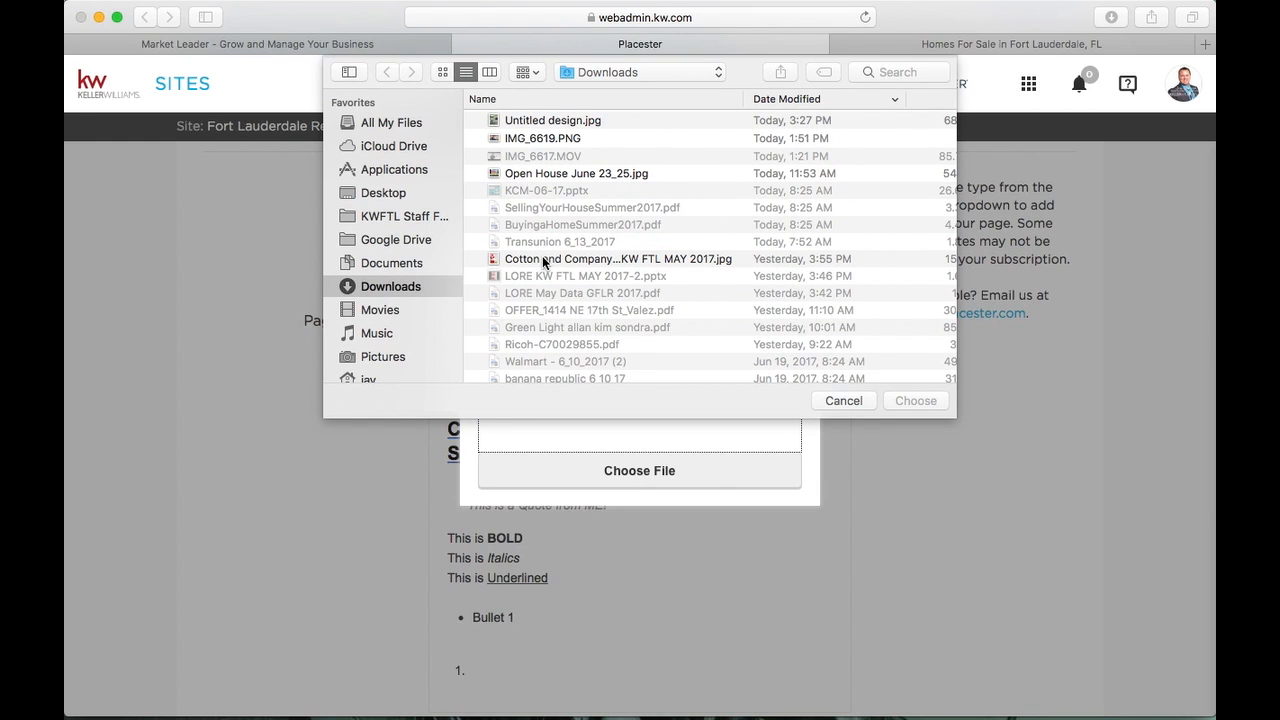
pyautogui.scroll(-5, 538, 258)
pyautogui.scroll(-1, 541, 259)
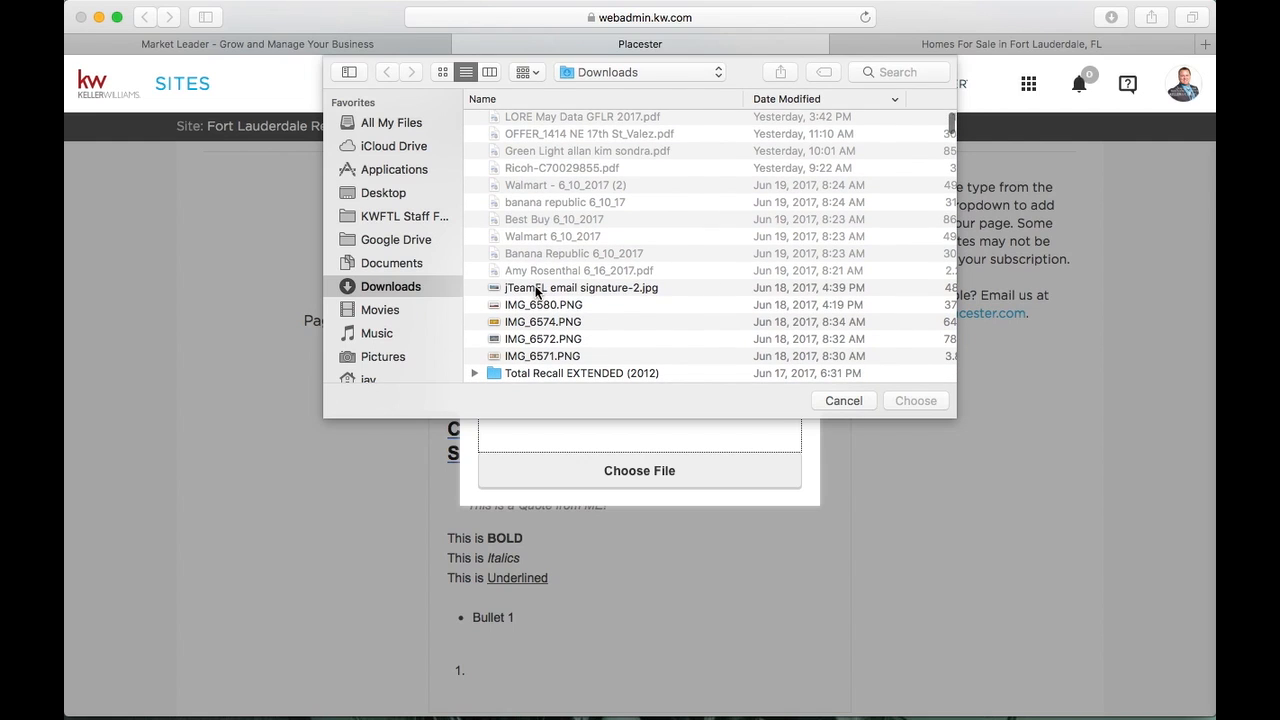
pyautogui.doubleClick(536, 288)
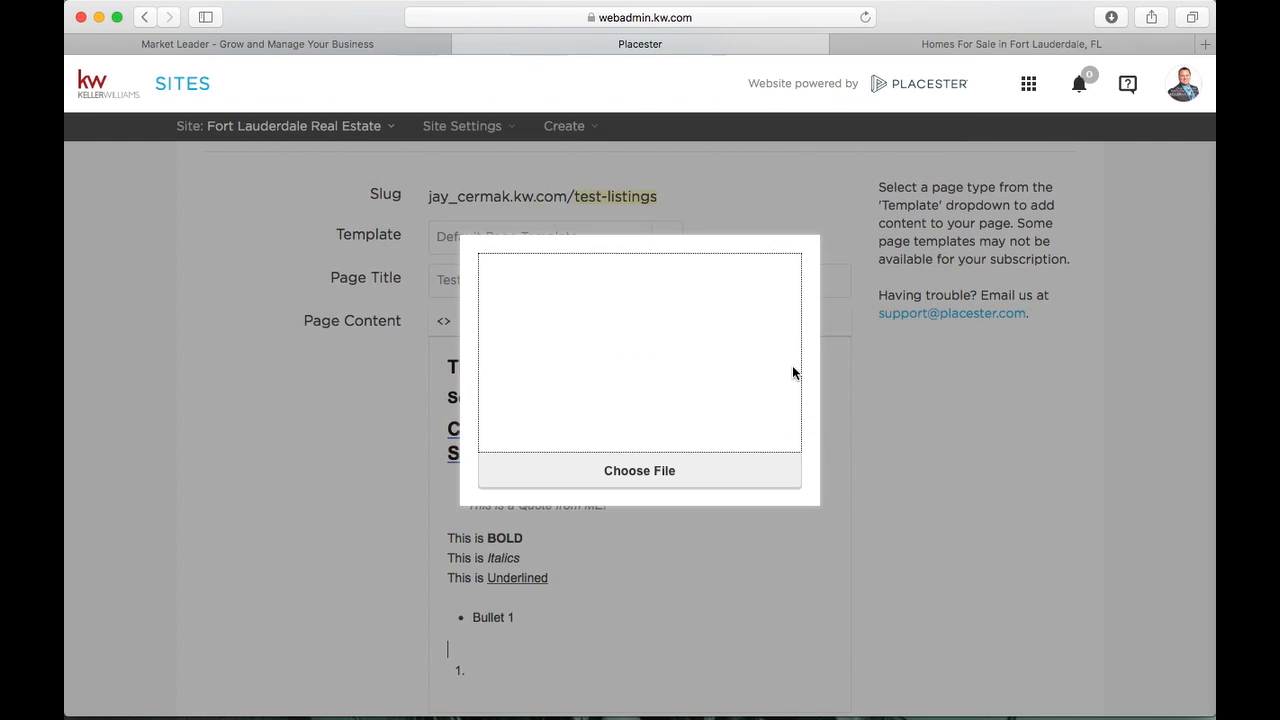
pyautogui.scroll(-5, 792, 365)
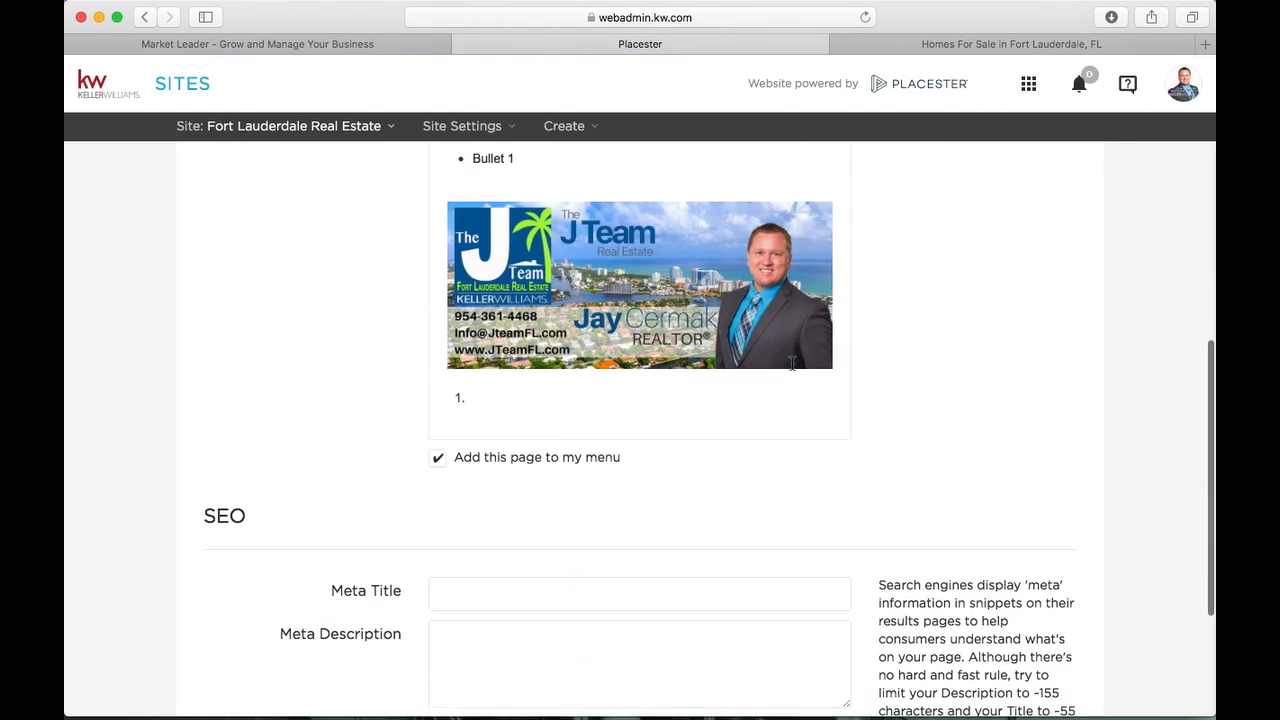
pyautogui.scroll(1, 792, 363)
# Give the business card image the title 'This is my Business Card'
pyautogui.click(760, 383)
pyautogui.scroll(4, 760, 383)
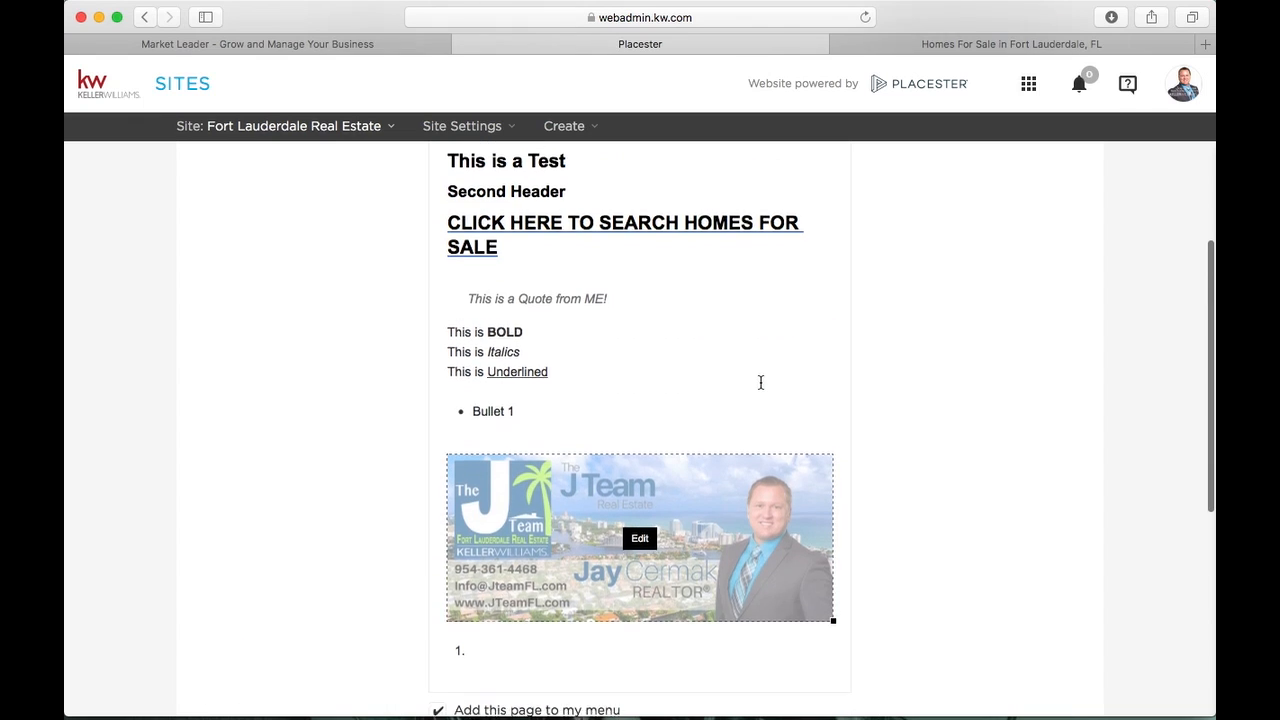
pyautogui.scroll(1, 760, 380)
pyautogui.scroll(-2, 760, 380)
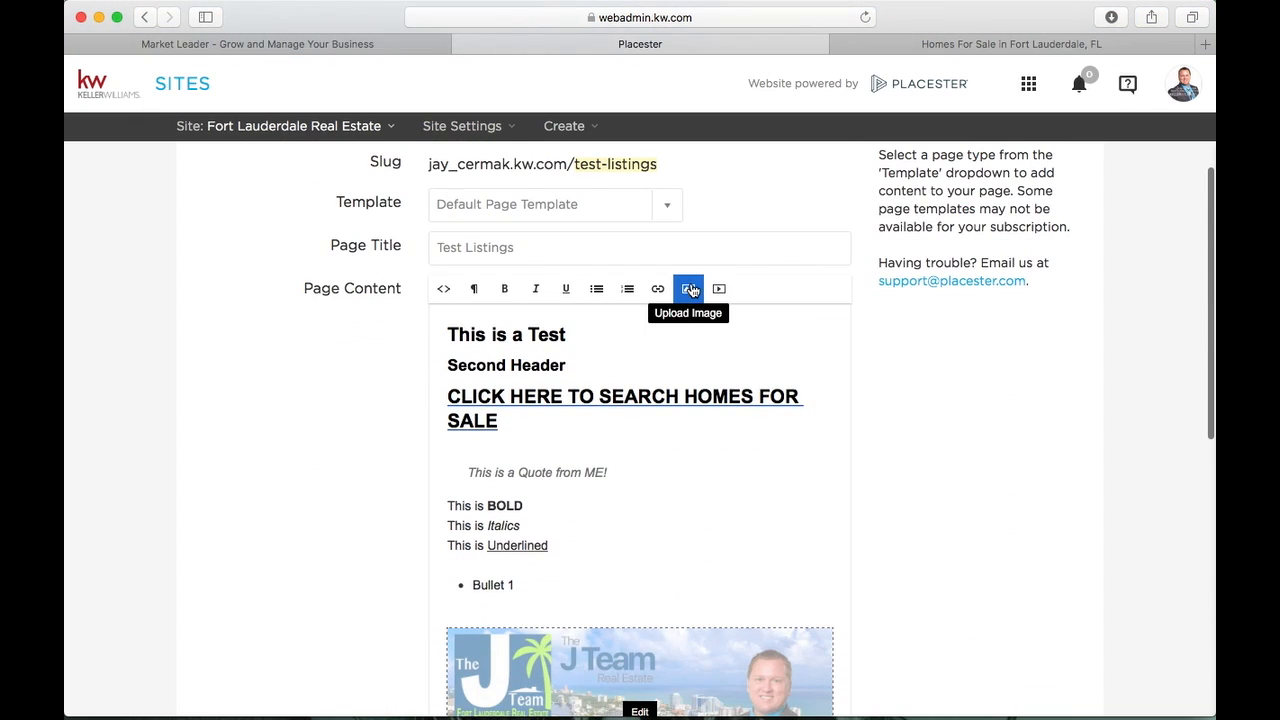
pyautogui.scroll(-2, 662, 374)
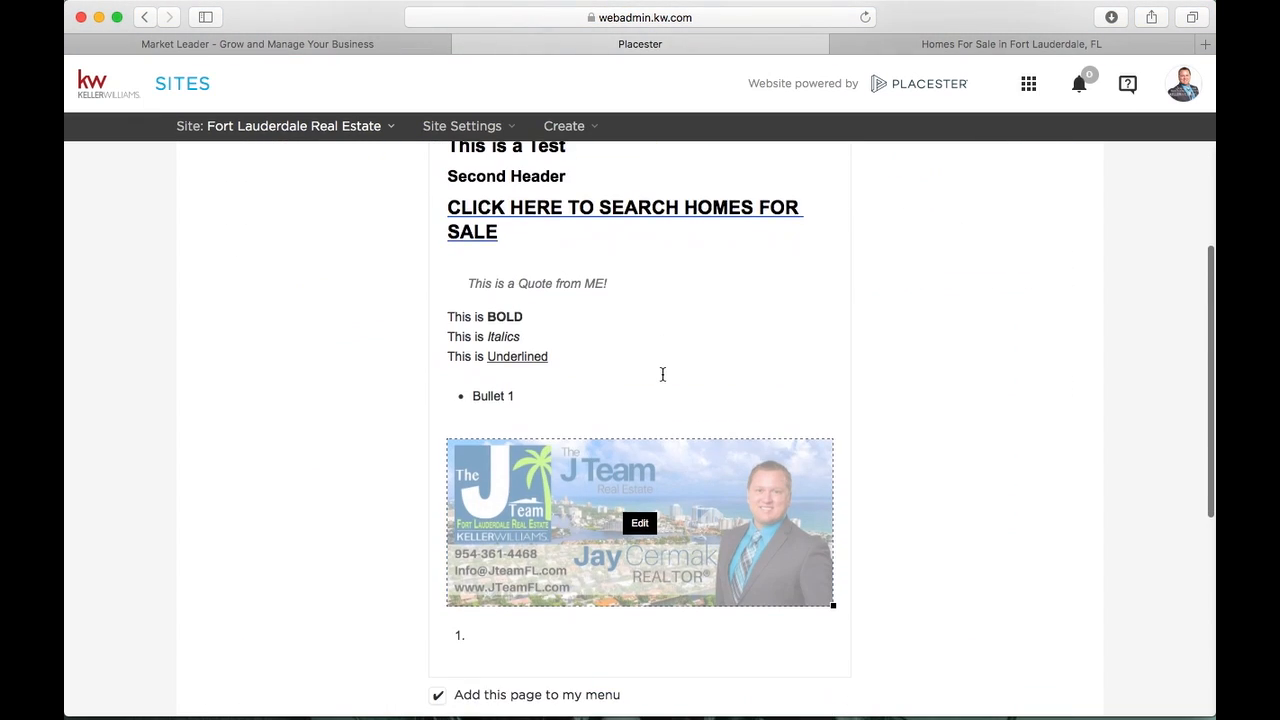
pyautogui.click(640, 526)
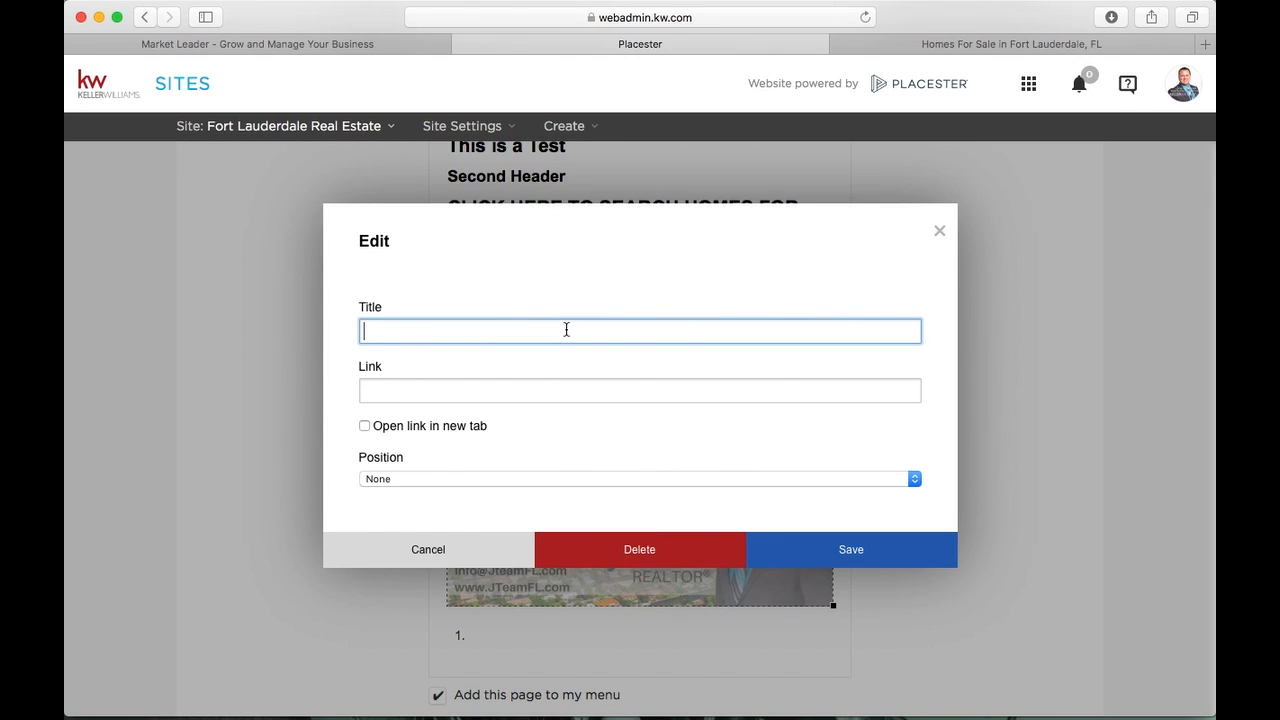
pyautogui.write('This is my Business Card')
pyautogui.click(499, 379)
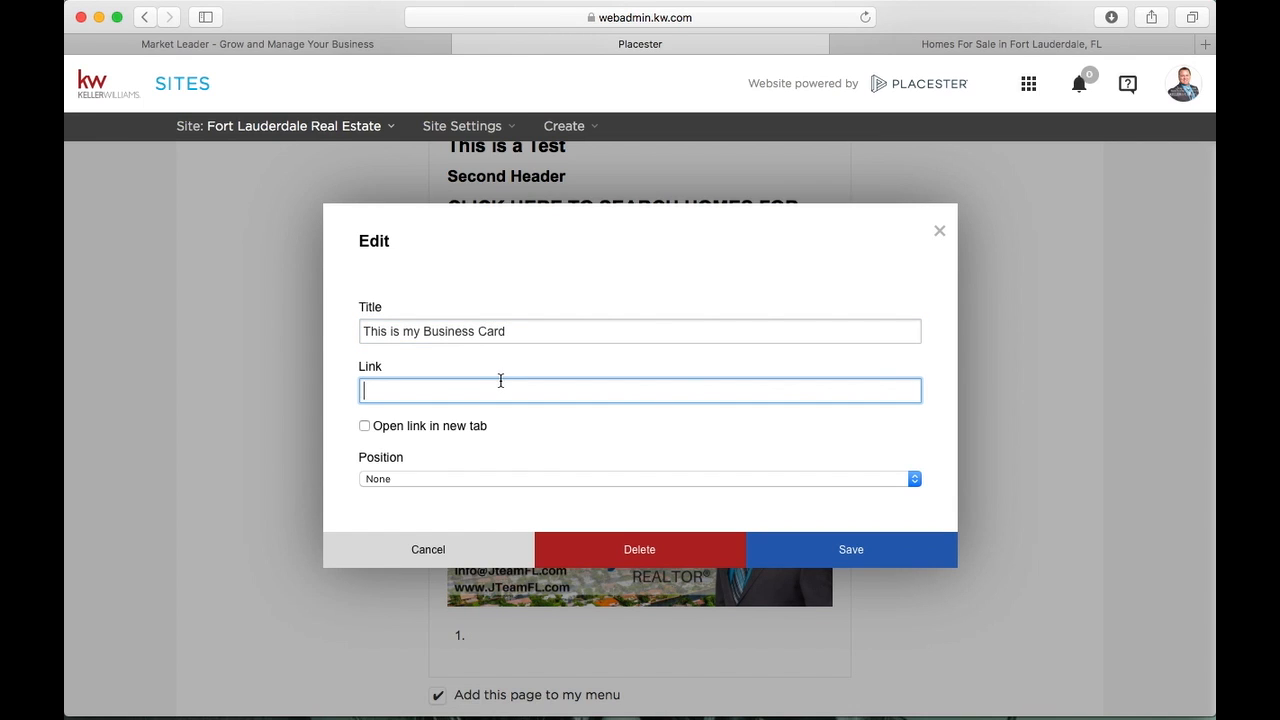
# Set the image position to Right, save, and shrink the image
pyautogui.click(466, 482)
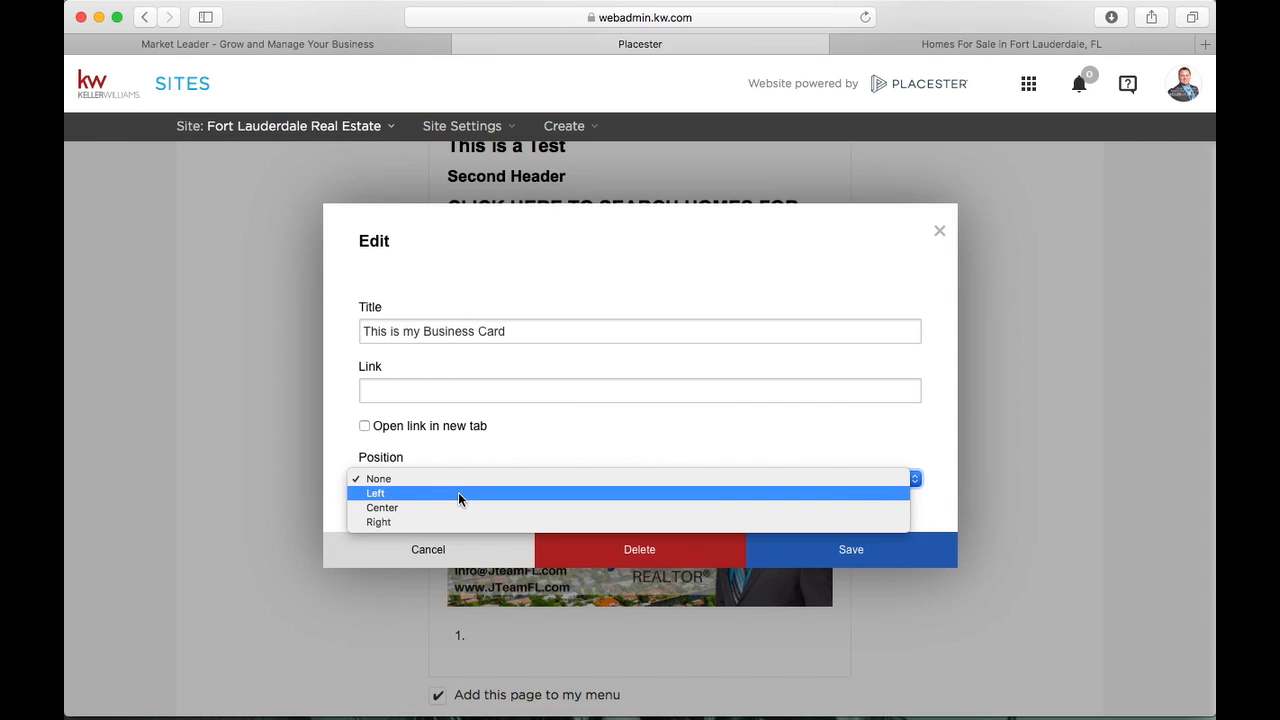
pyautogui.click(458, 492)
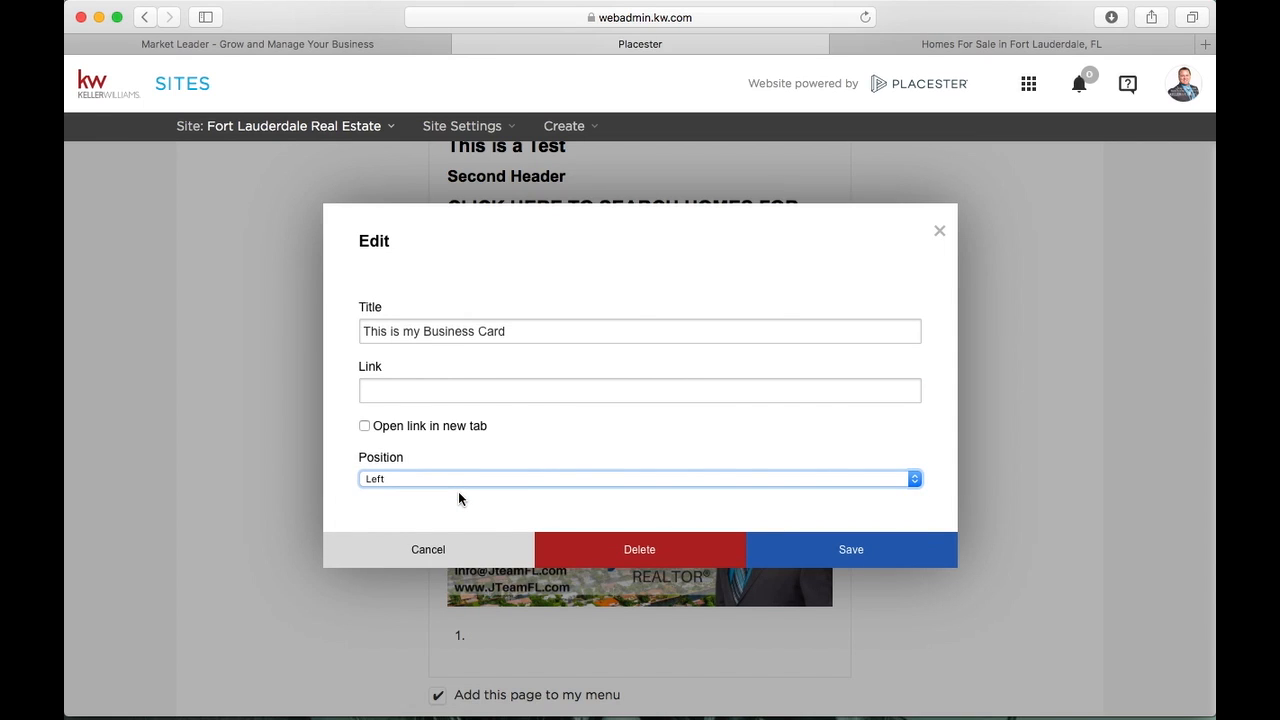
pyautogui.click(458, 491)
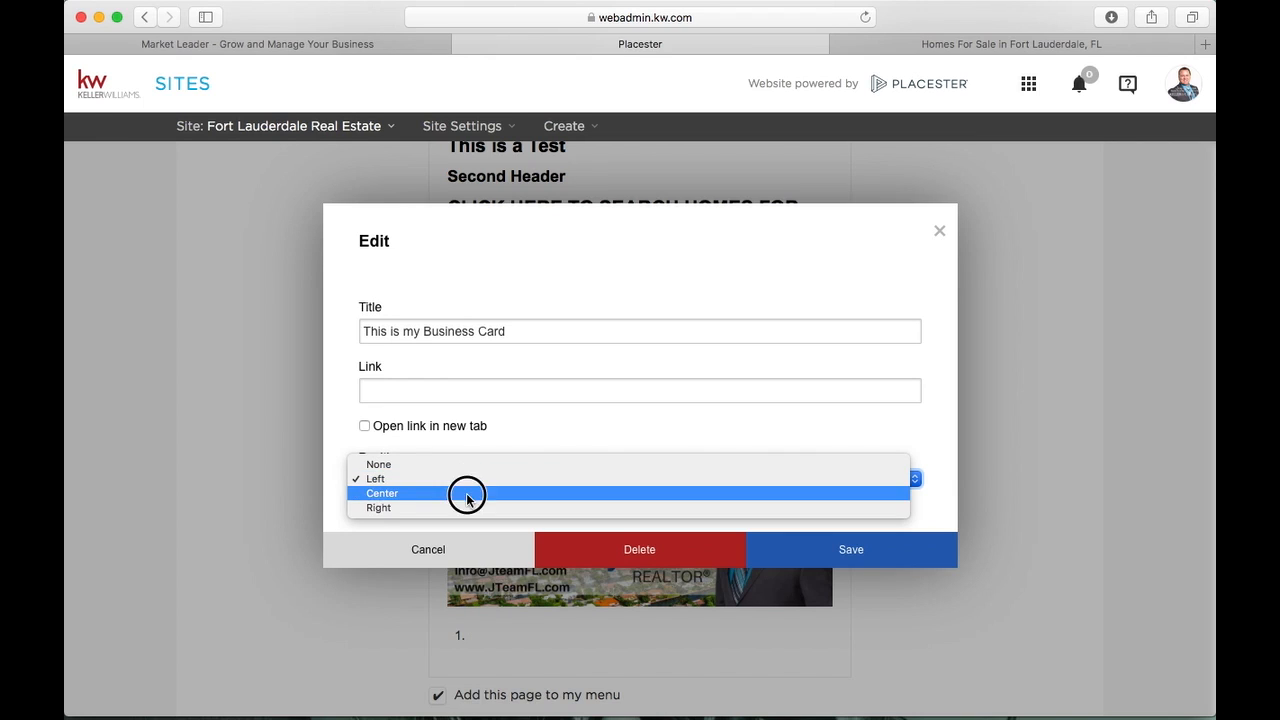
pyautogui.click(466, 494)
pyautogui.click(488, 478)
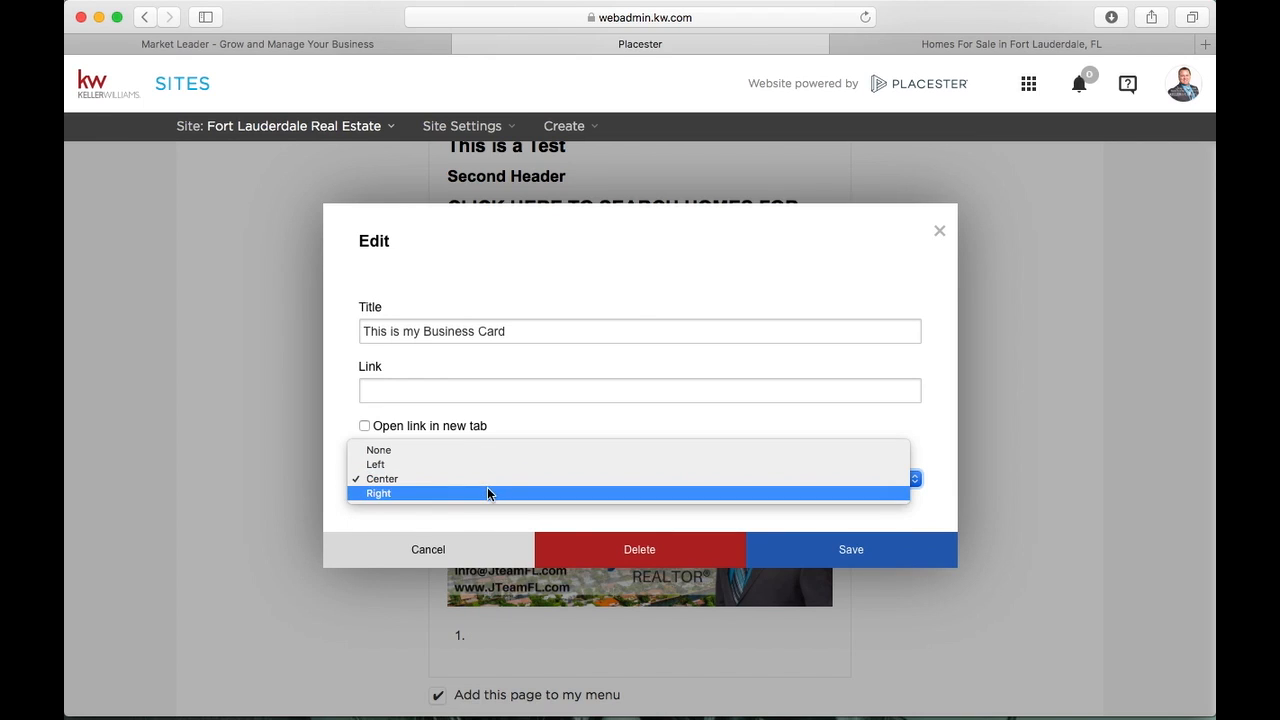
pyautogui.click(487, 489)
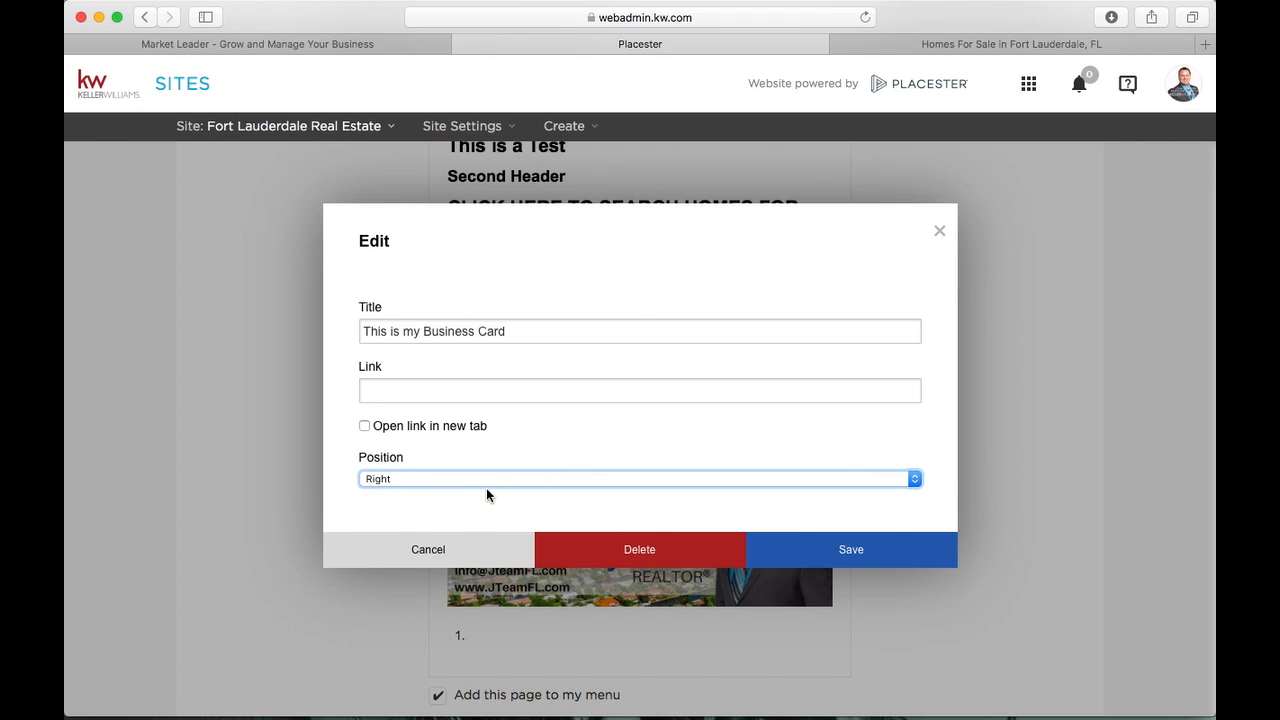
pyautogui.click(794, 551)
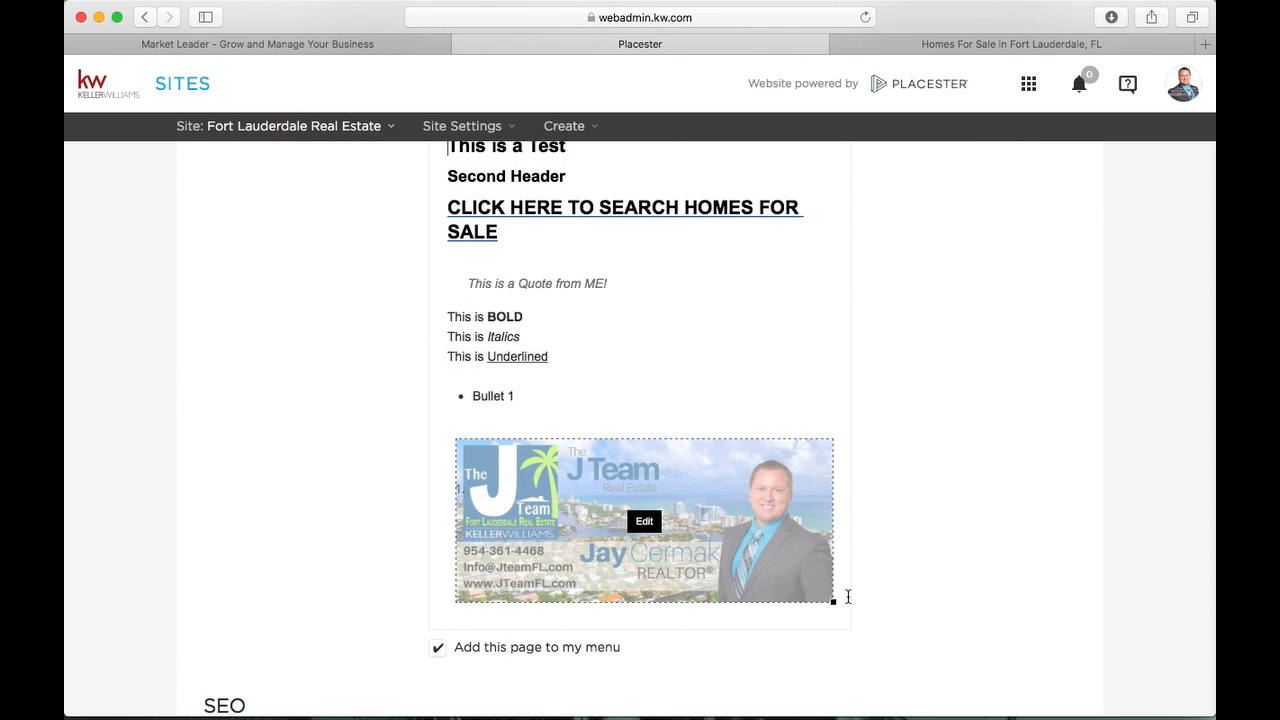
pyautogui.moveTo(833, 605); pyautogui.dragTo(685, 515)
# Type 'THIS IS TEXT TO THE LEFT OF MY PHOTO' on the empty line beside the image
pyautogui.click(597, 435)
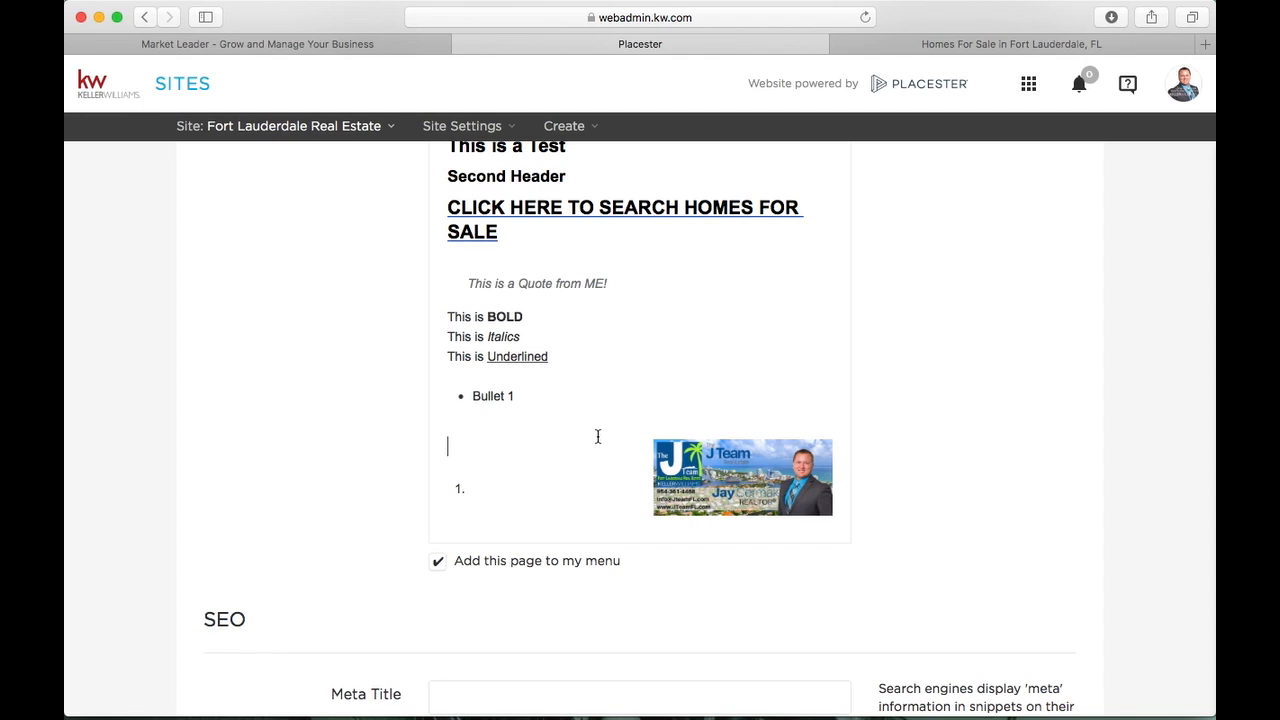
pyautogui.write('THIS IS TEST TO THE LEF')
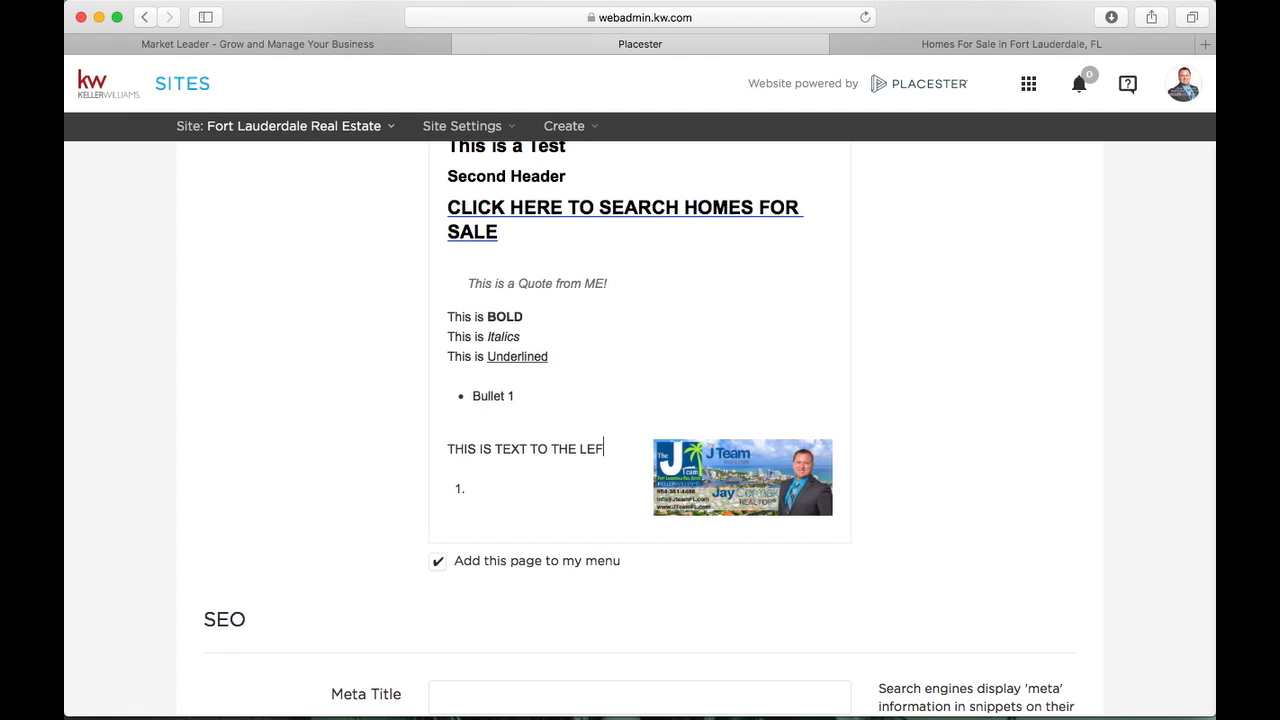
pyautogui.write('T OF MY PHOTO')
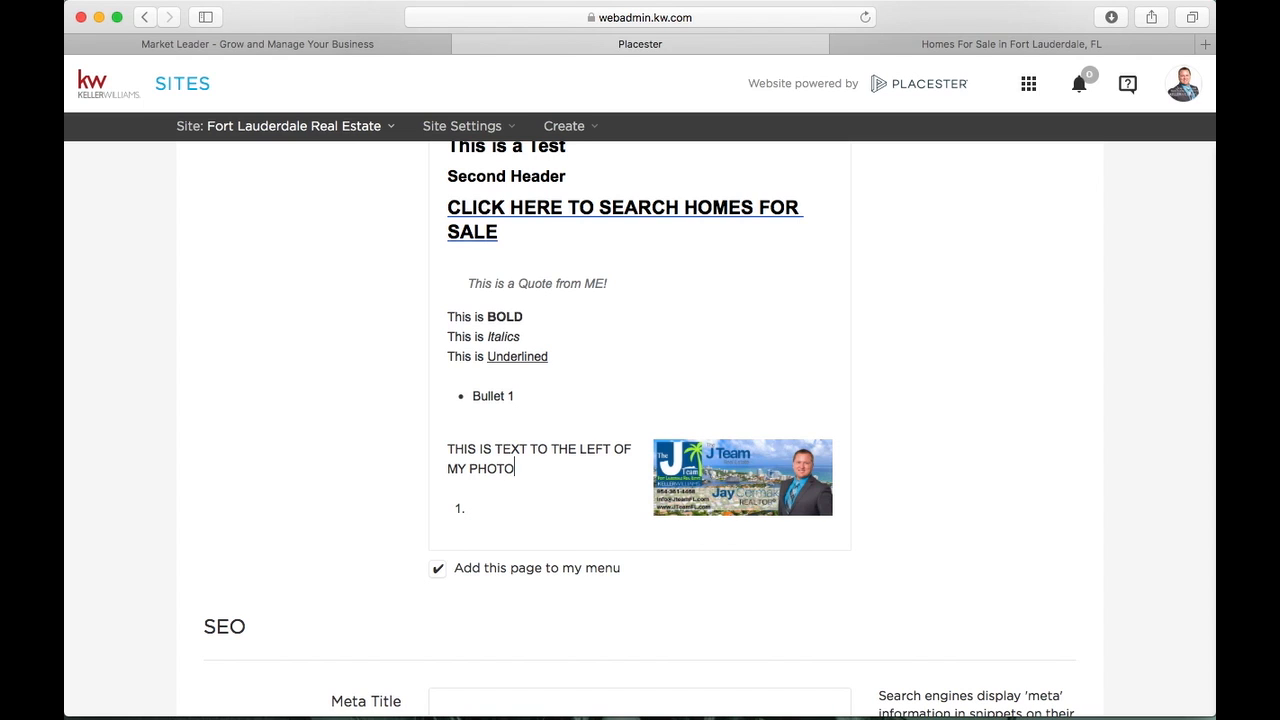
pyautogui.click(766, 470)
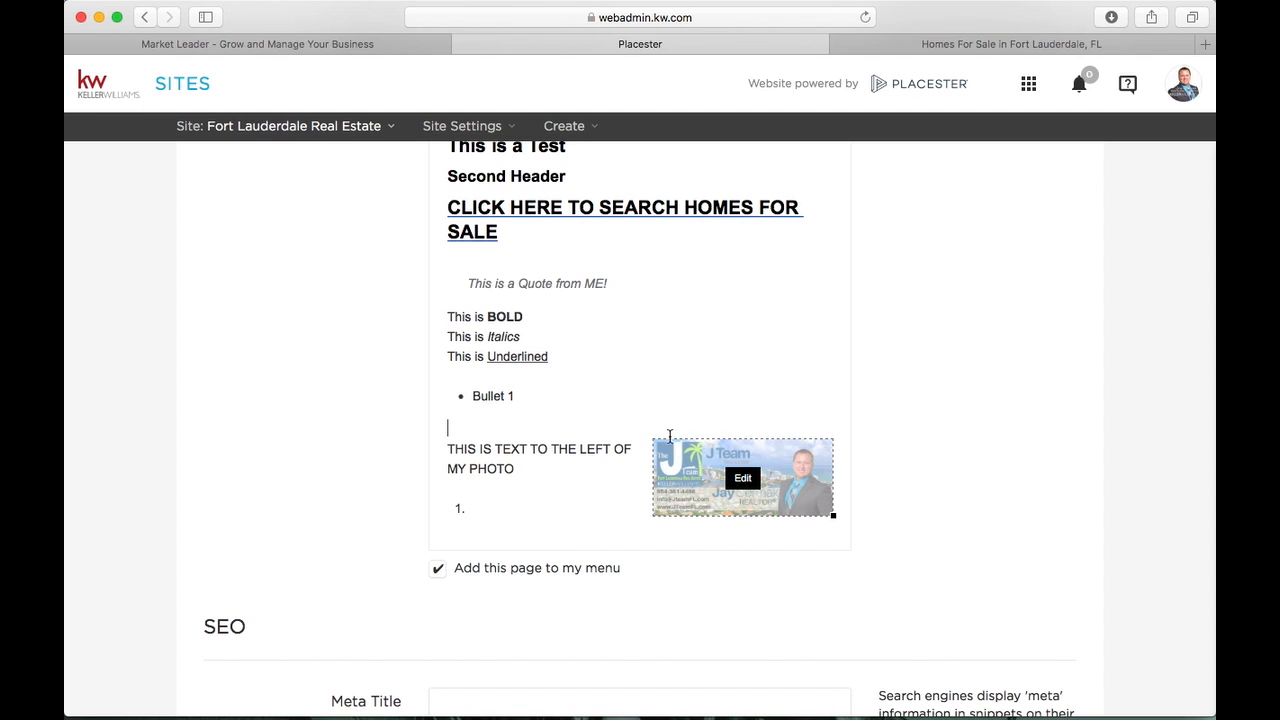
pyautogui.moveTo(833, 515); pyautogui.dragTo(833, 549)
# Change the business card image's position to Left and resize it beside the text
pyautogui.click(701, 479)
pyautogui.click(701, 492)
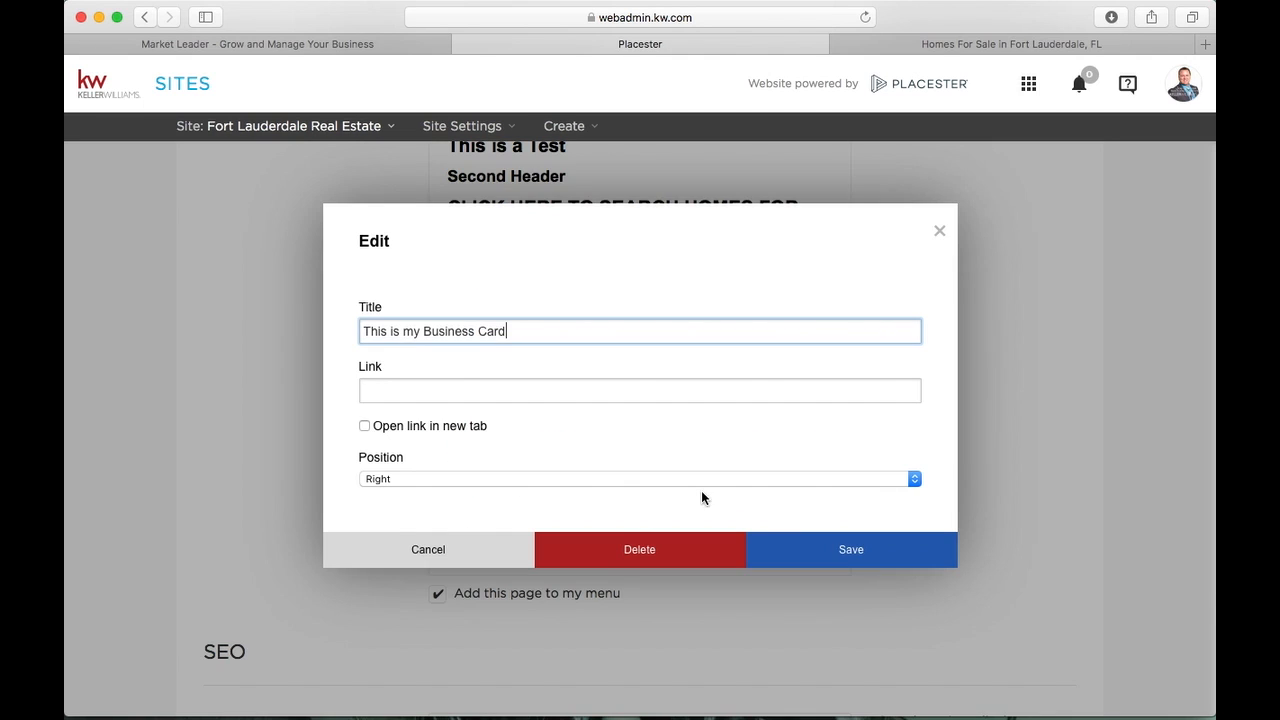
pyautogui.click(546, 477)
pyautogui.click(543, 450)
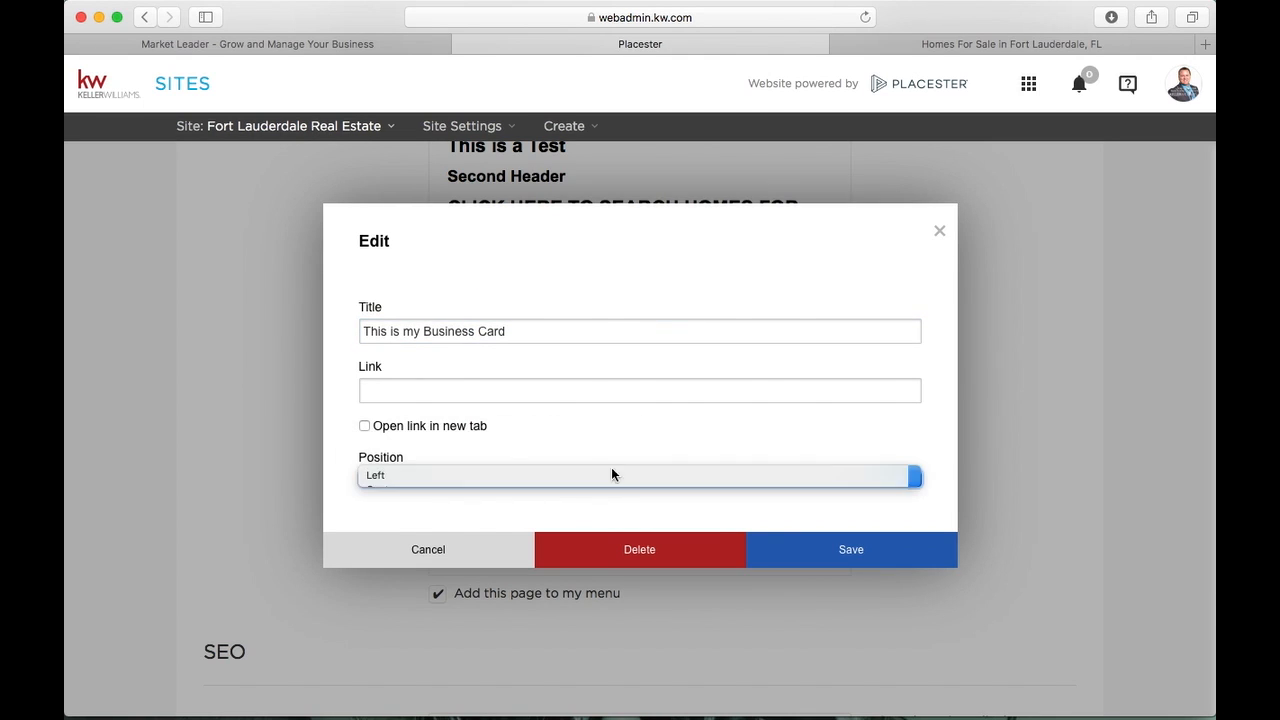
pyautogui.click(791, 566)
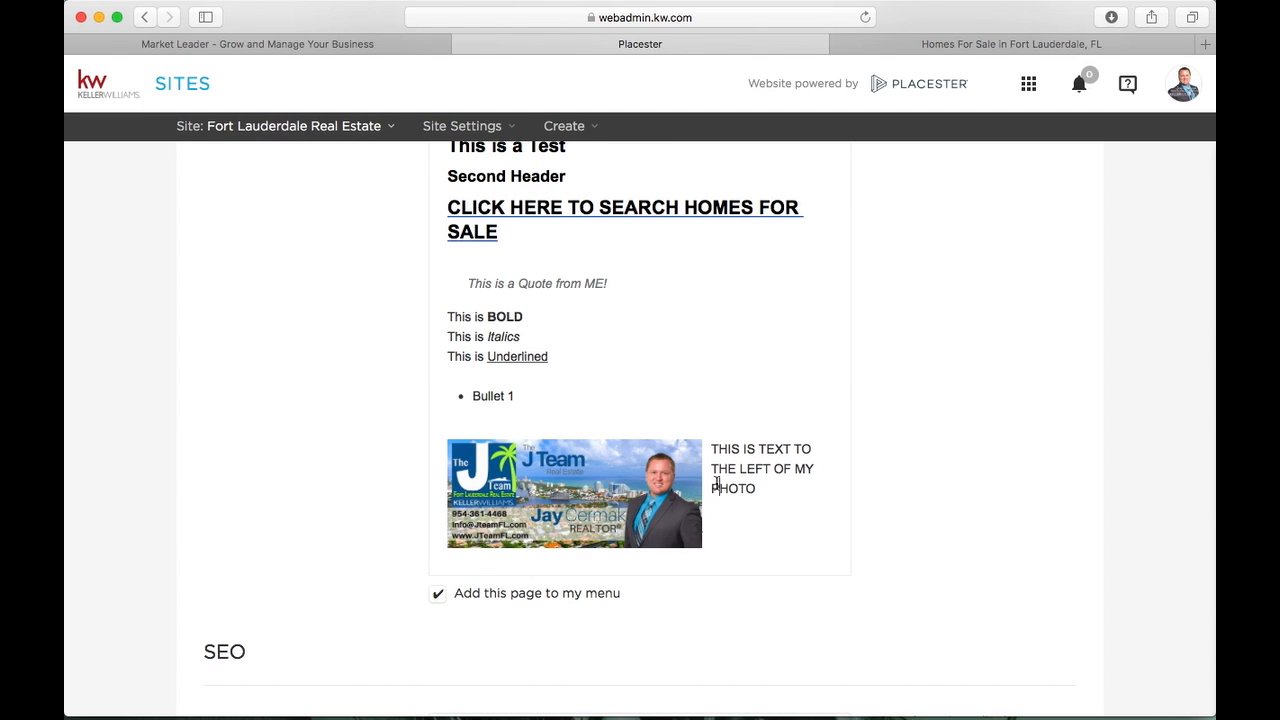
pyautogui.click(668, 489)
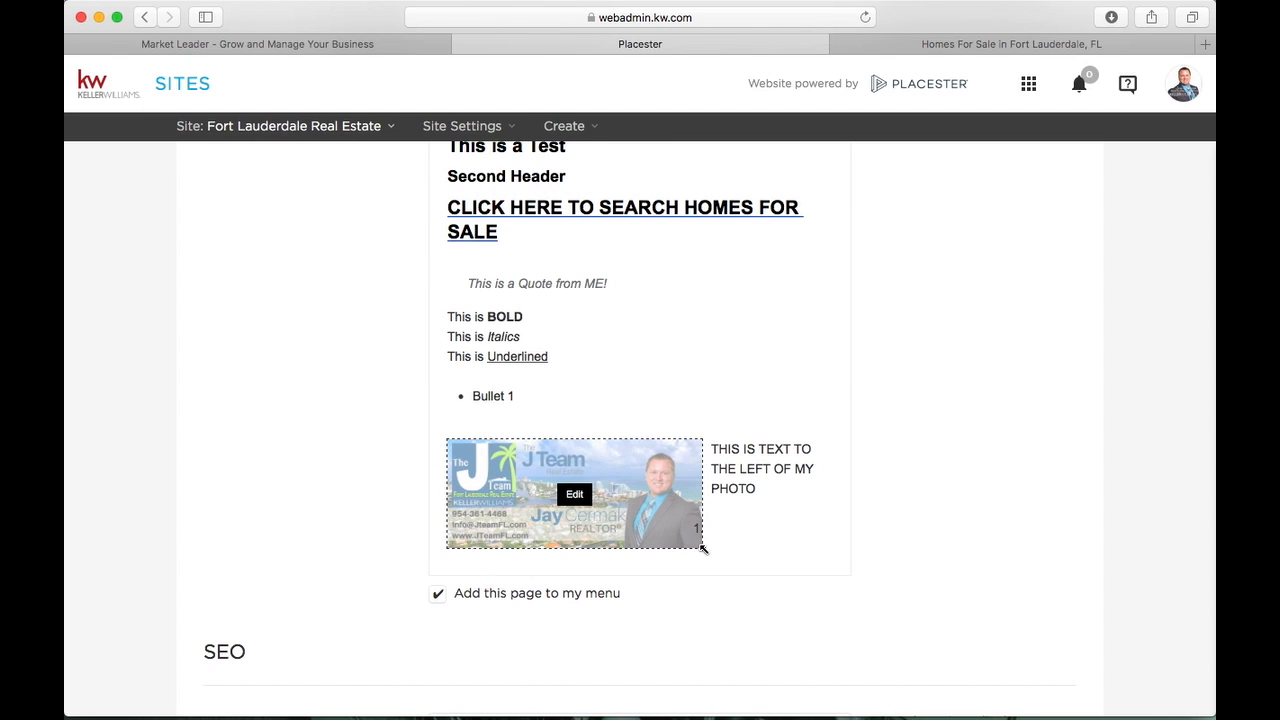
pyautogui.moveTo(703, 548); pyautogui.dragTo(720, 523)
# Add an empty line below SALE and bring up the Insert Video form
pyautogui.click(783, 366)
pyautogui.scroll(3, 783, 366)
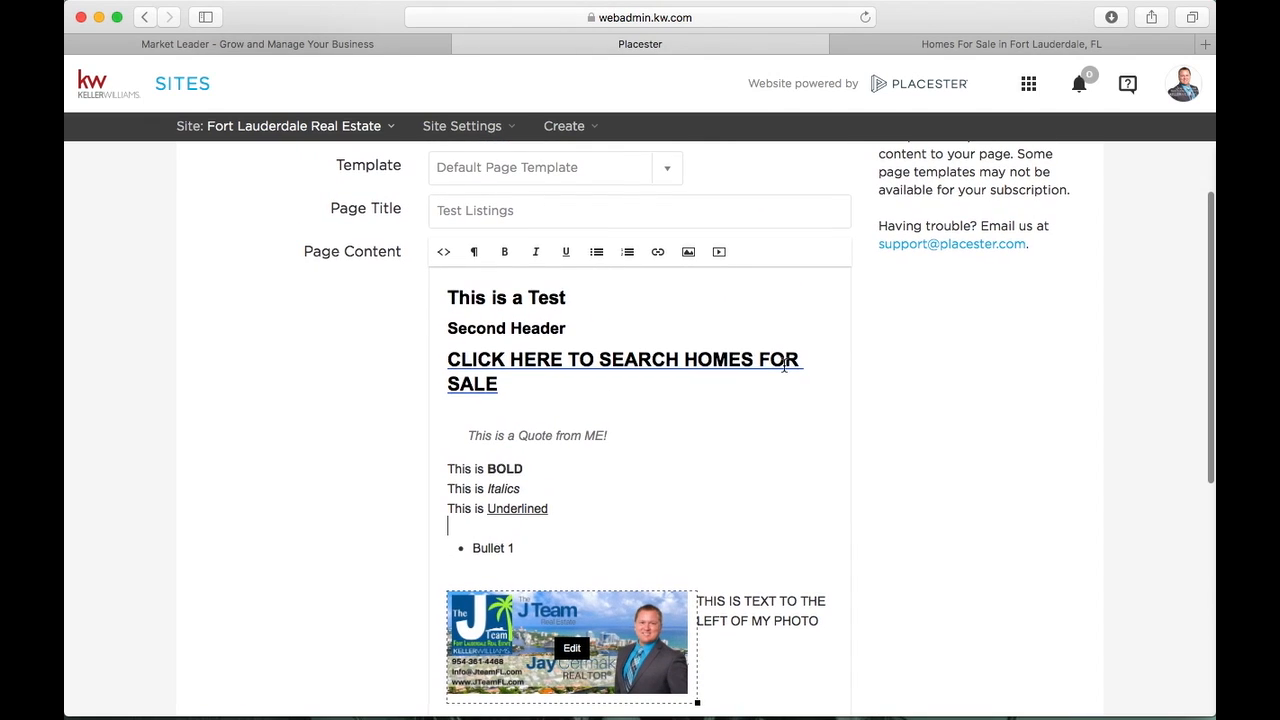
pyautogui.click(713, 402)
pyautogui.press('Return')
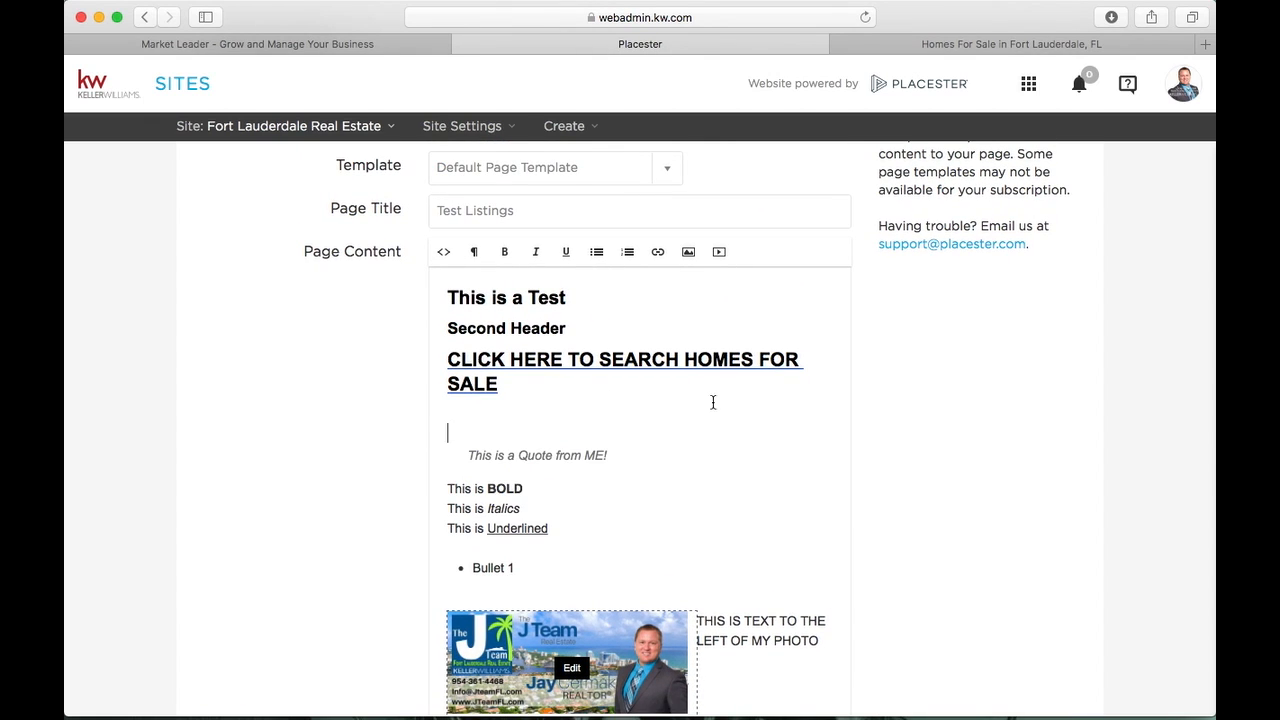
pyautogui.click(716, 254)
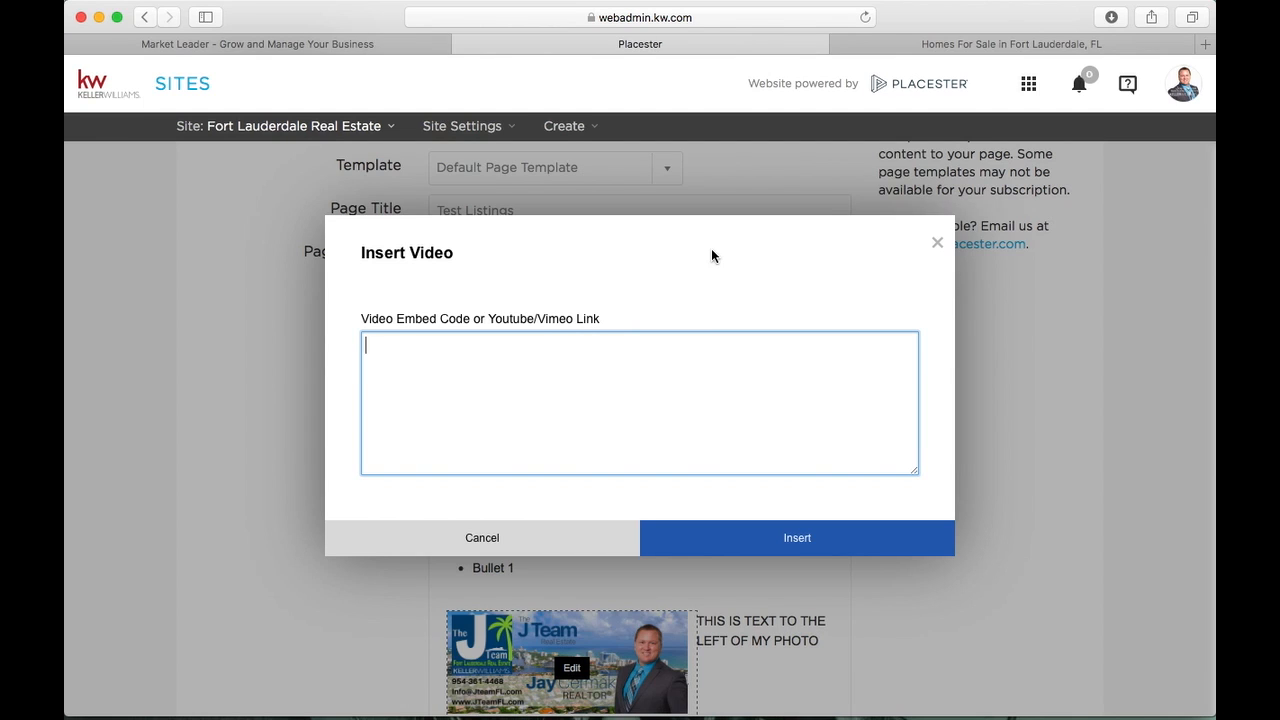
# Load youtube.com in a new tab and open the This Month at Keller Williams video
pyautogui.click(1204, 44)
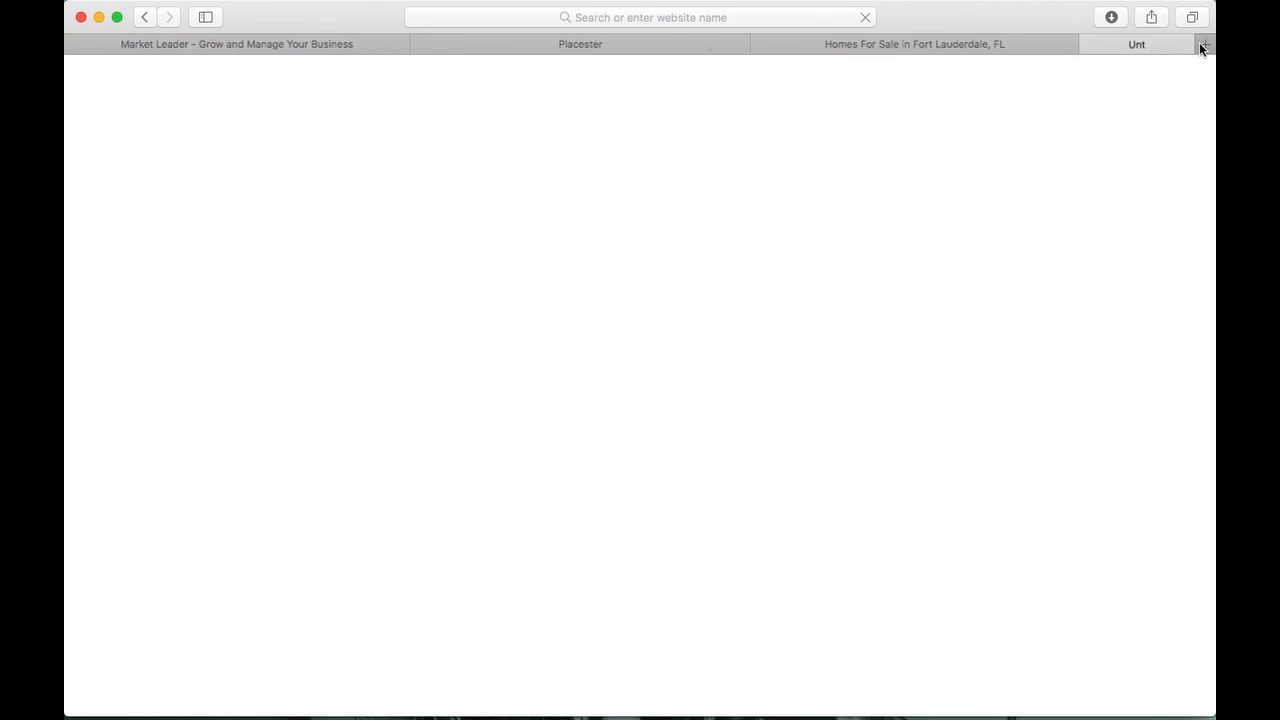
pyautogui.write('youtube.com')
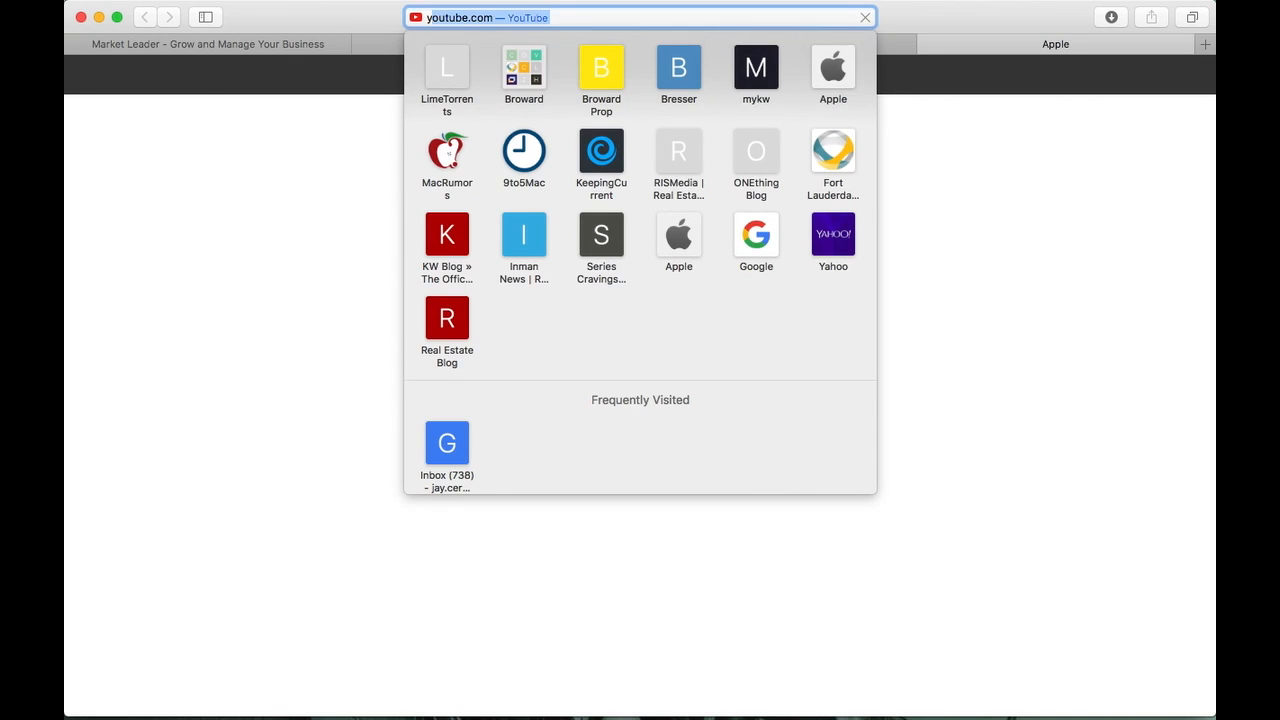
pyautogui.press('Return')
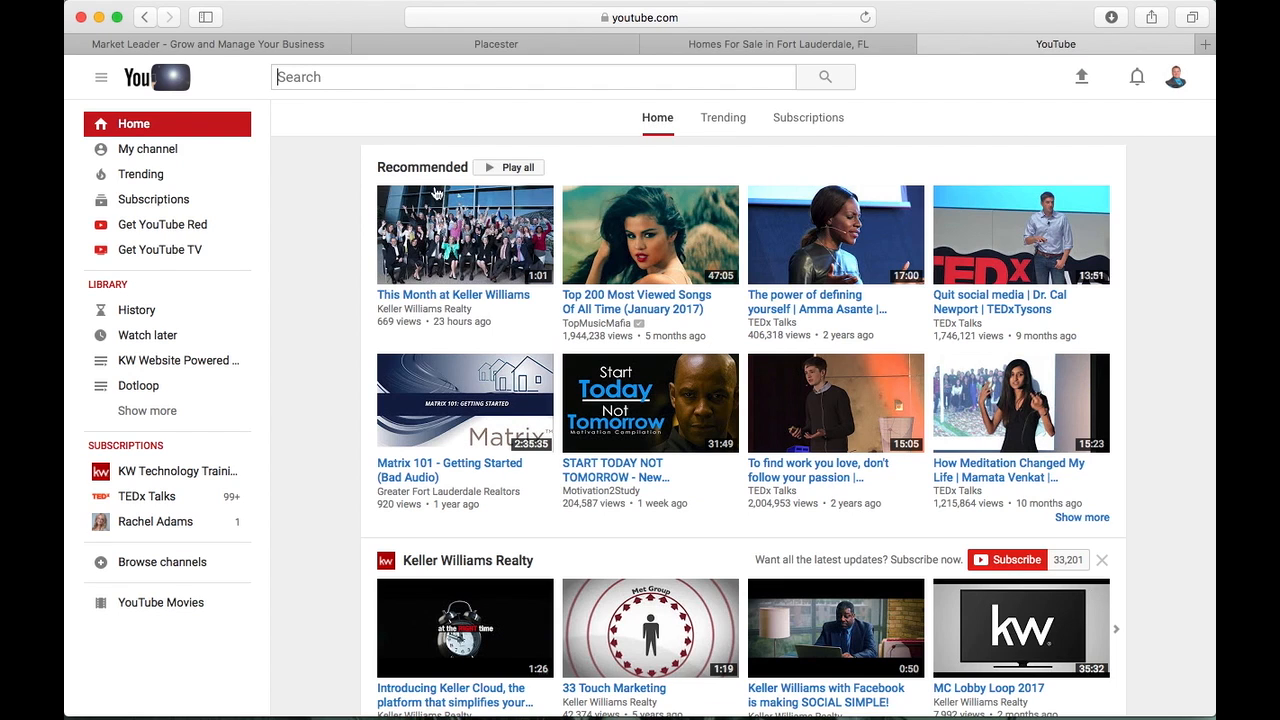
pyautogui.click(467, 255)
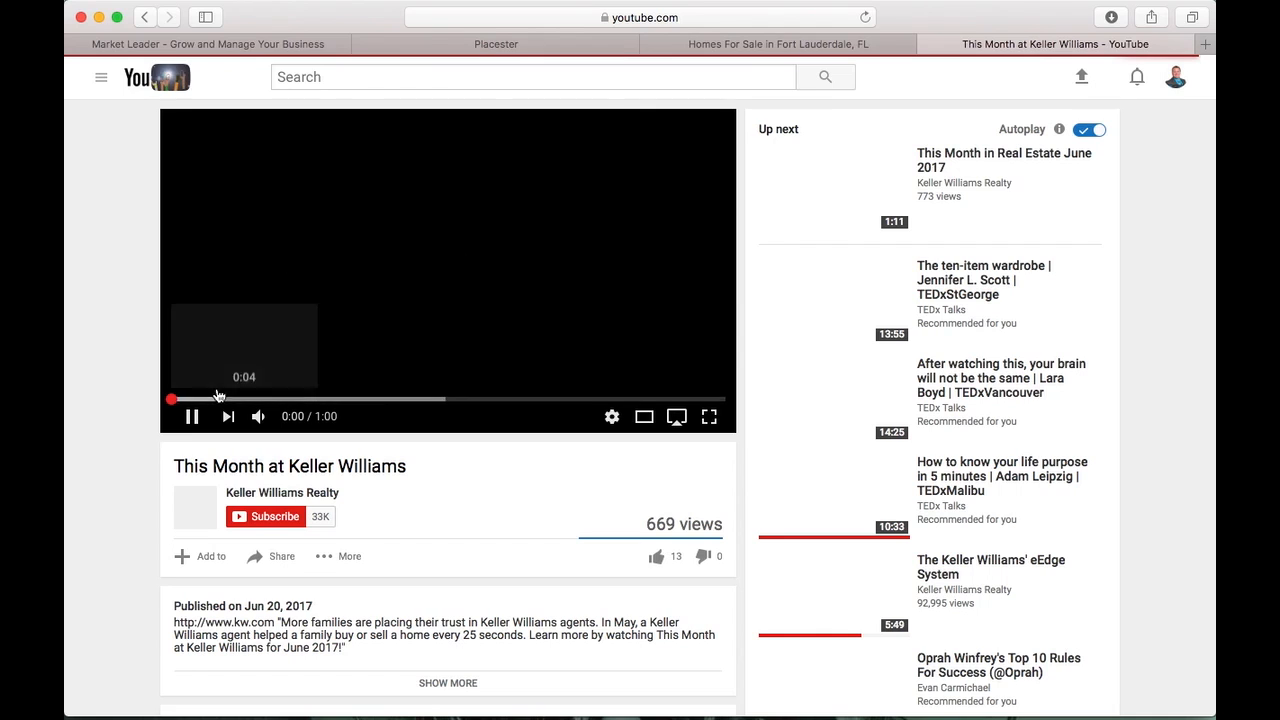
# Pause and rewind the video, then copy its short youtu.be share link
pyautogui.click(189, 410)
pyautogui.moveTo(182, 398); pyautogui.dragTo(160, 398)
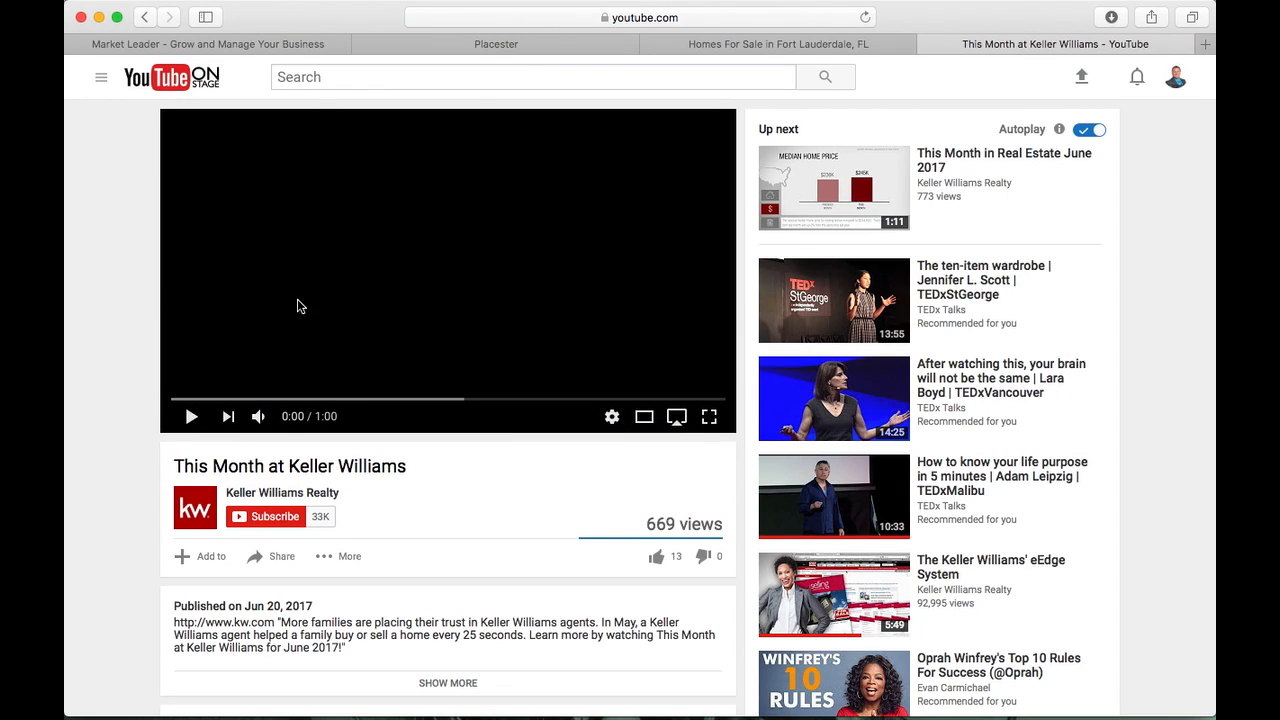
pyautogui.click(276, 562)
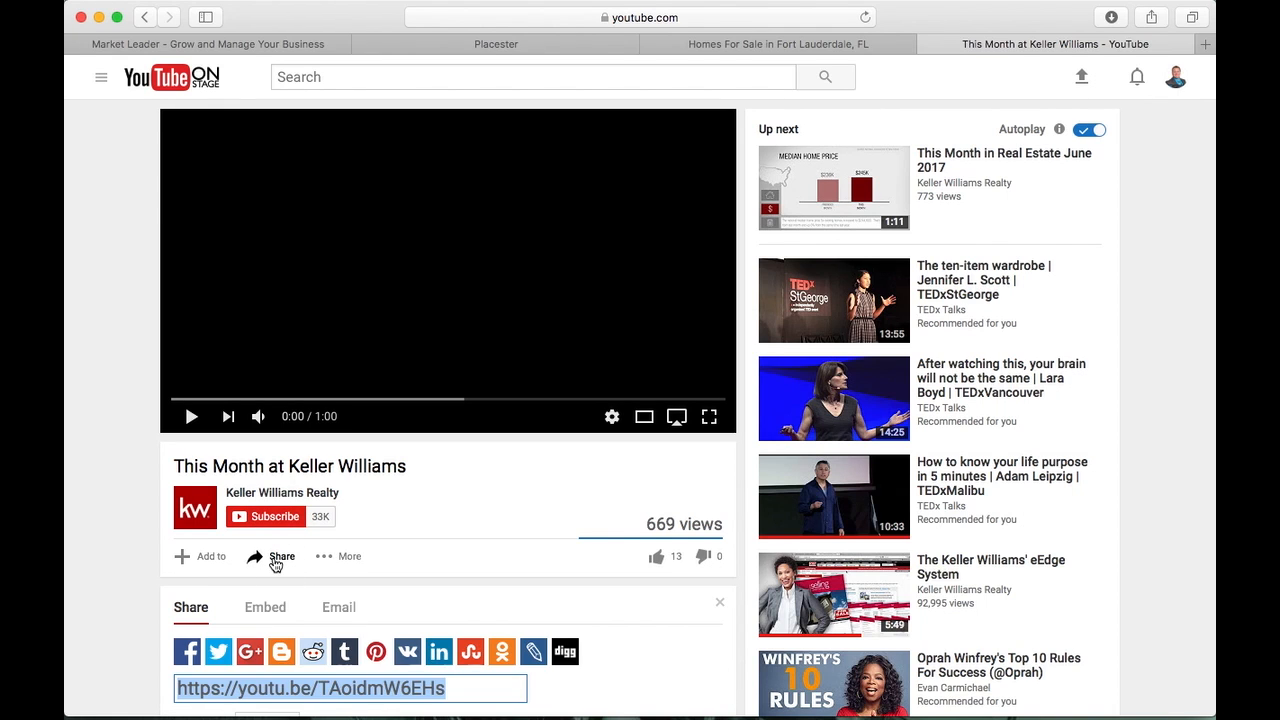
pyautogui.scroll(-5, 276, 562)
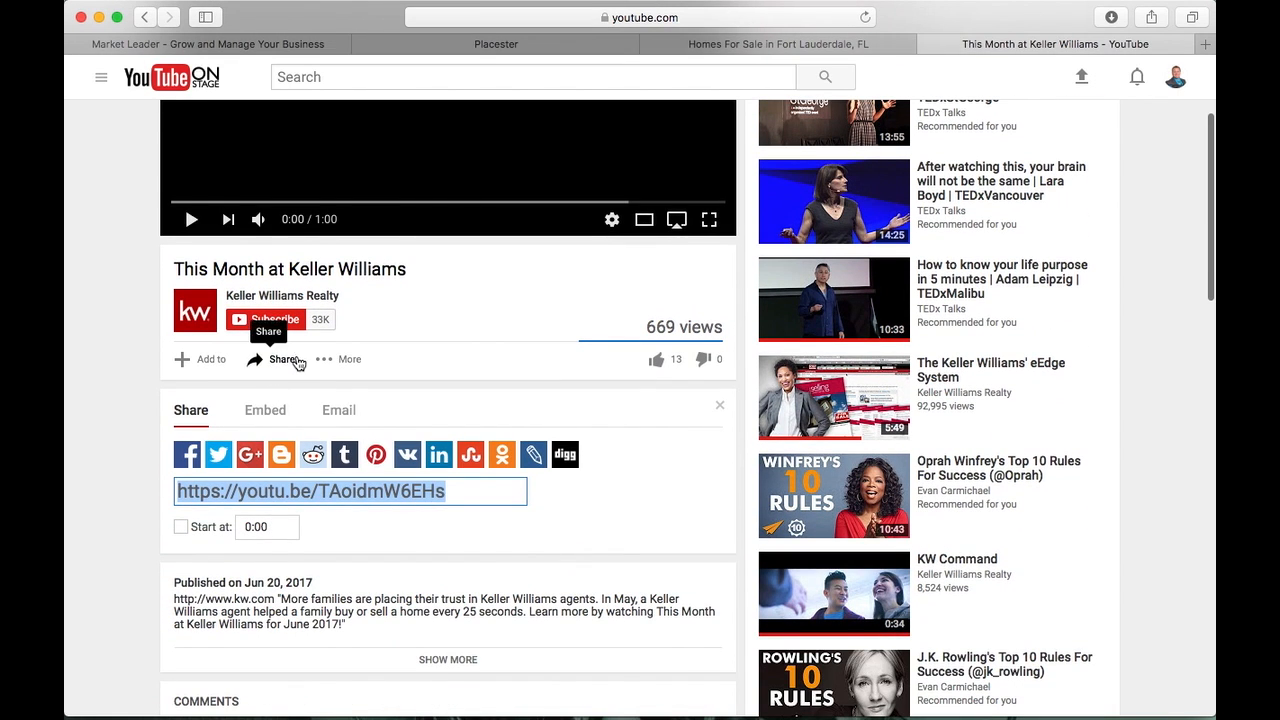
pyautogui.rightClick(359, 497)
pyautogui.click(377, 513)
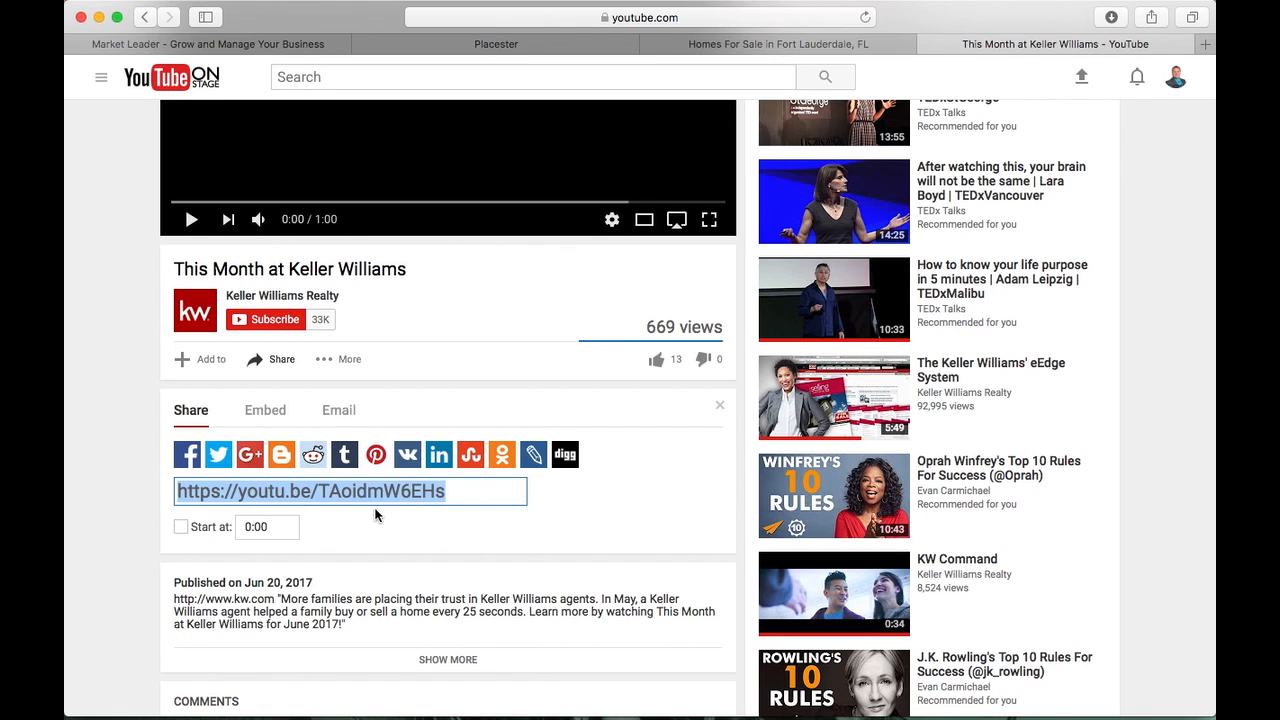
# In the embed options, turn off suggested videos and the video title, keeping player controls
pyautogui.click(264, 412)
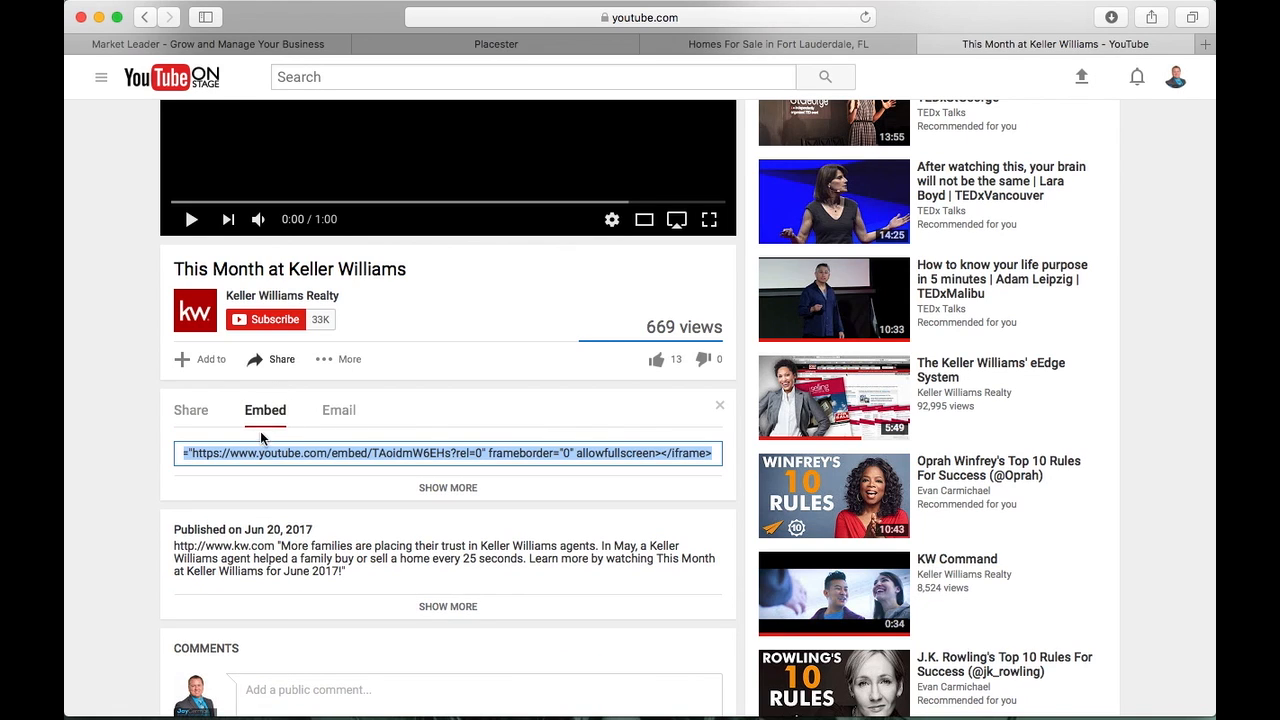
pyautogui.click(449, 490)
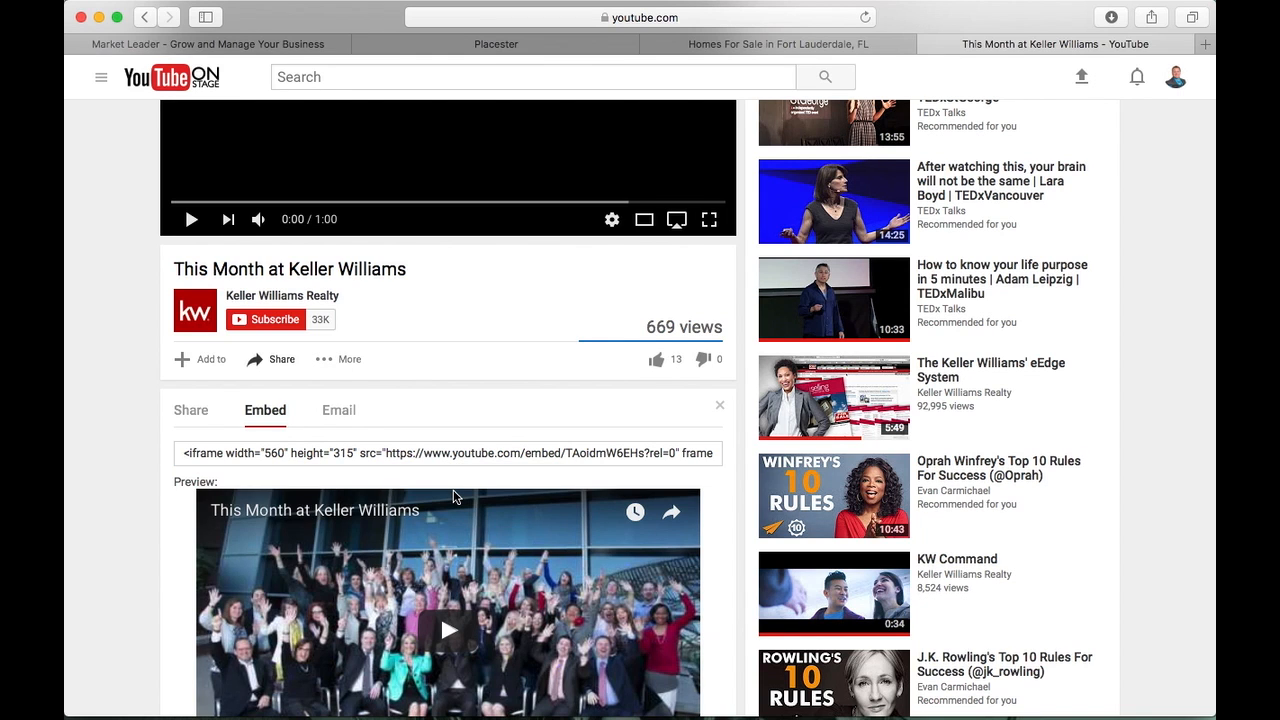
pyautogui.scroll(-5, 453, 496)
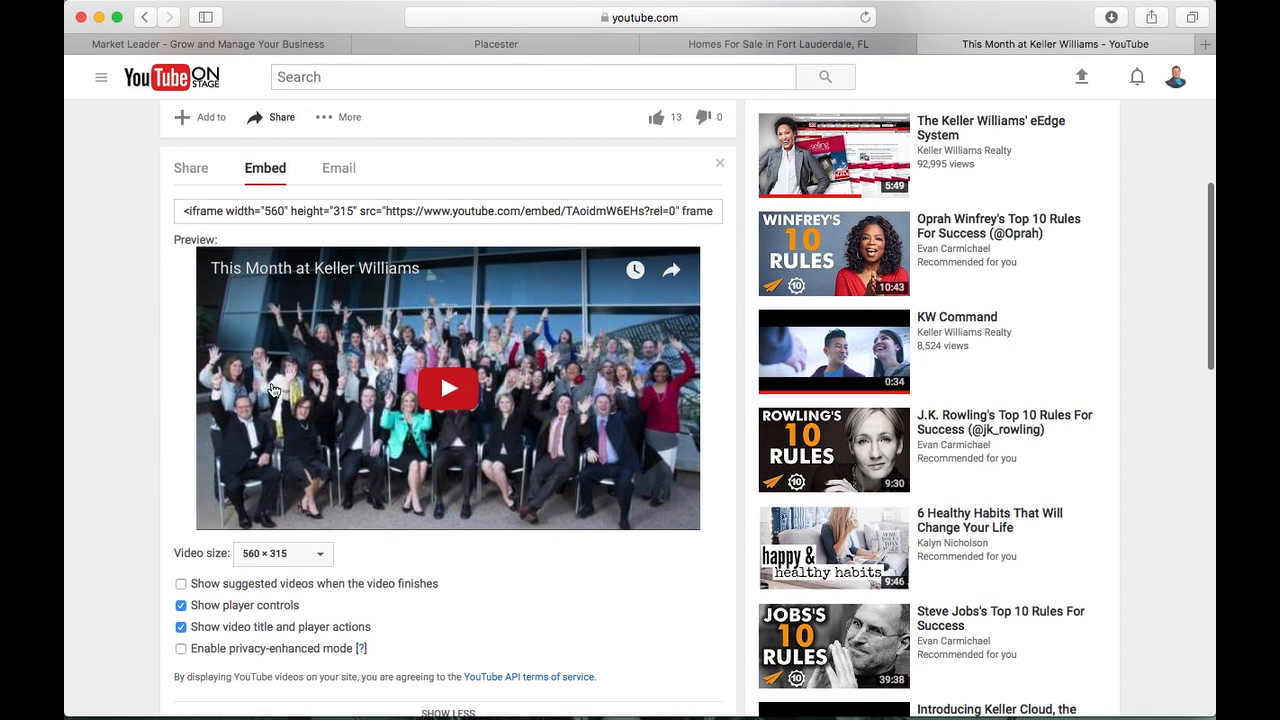
pyautogui.scroll(-2, 228, 479)
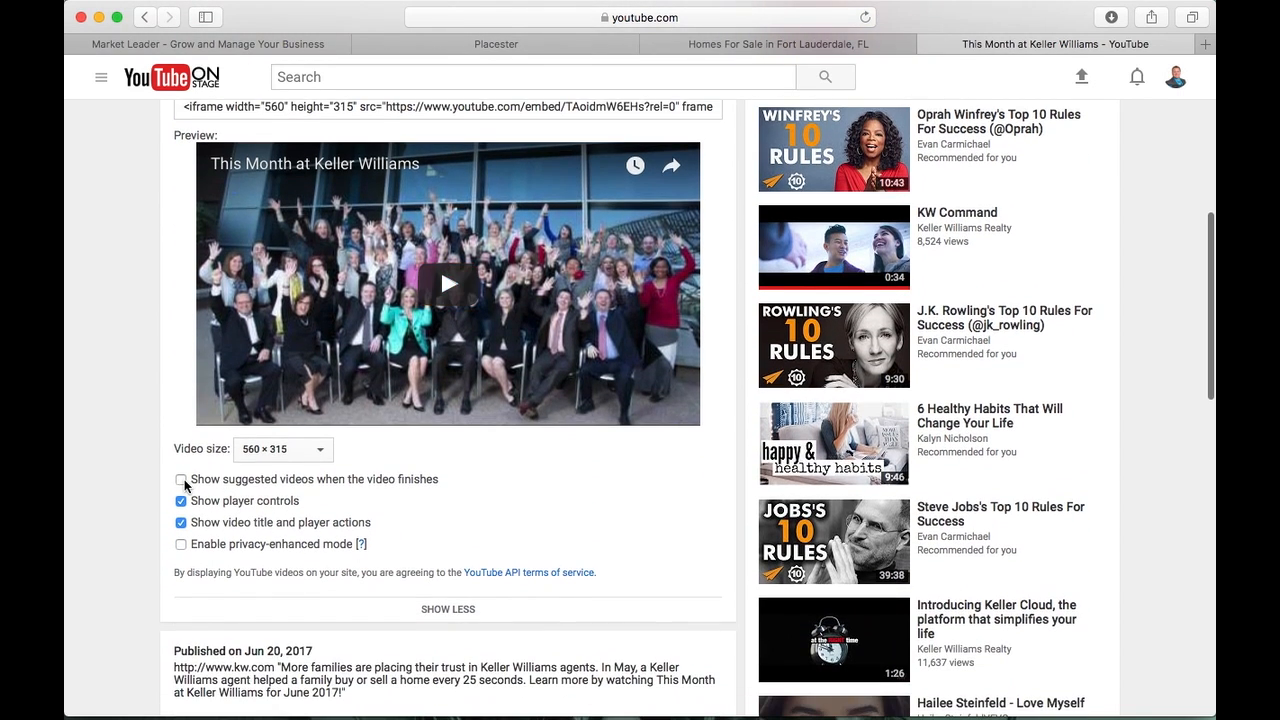
pyautogui.click(182, 481)
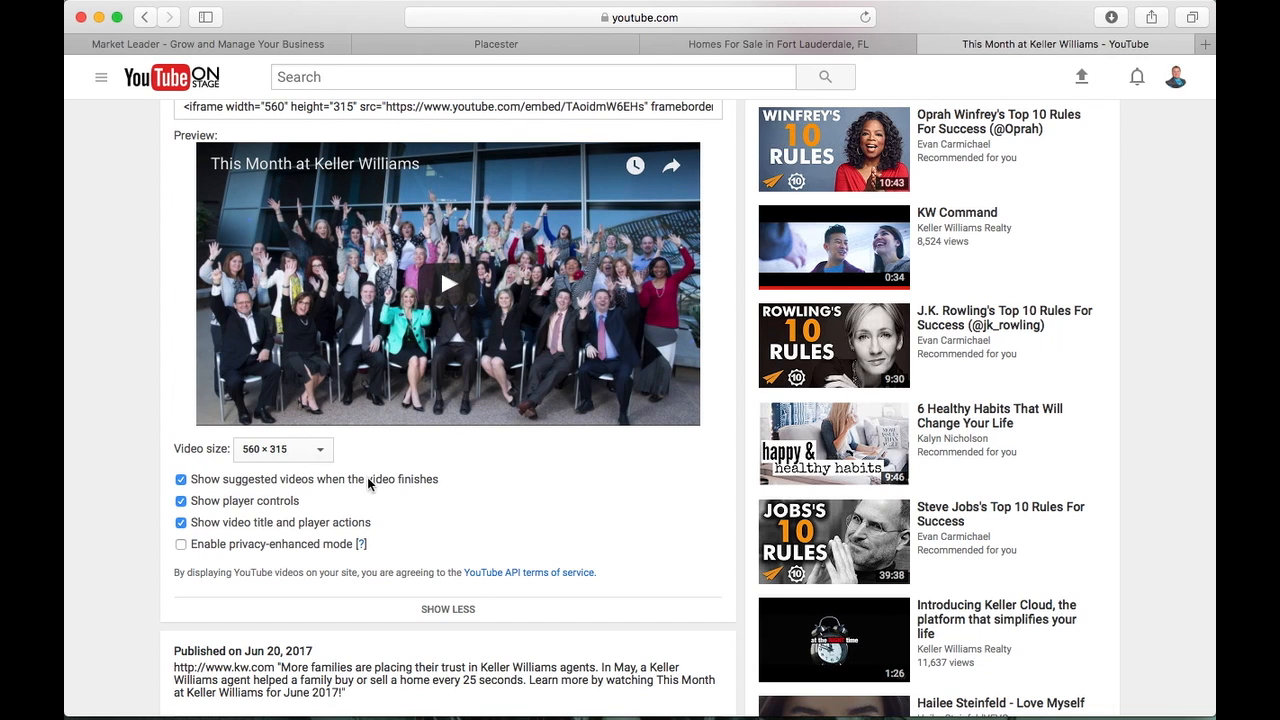
pyautogui.click(182, 481)
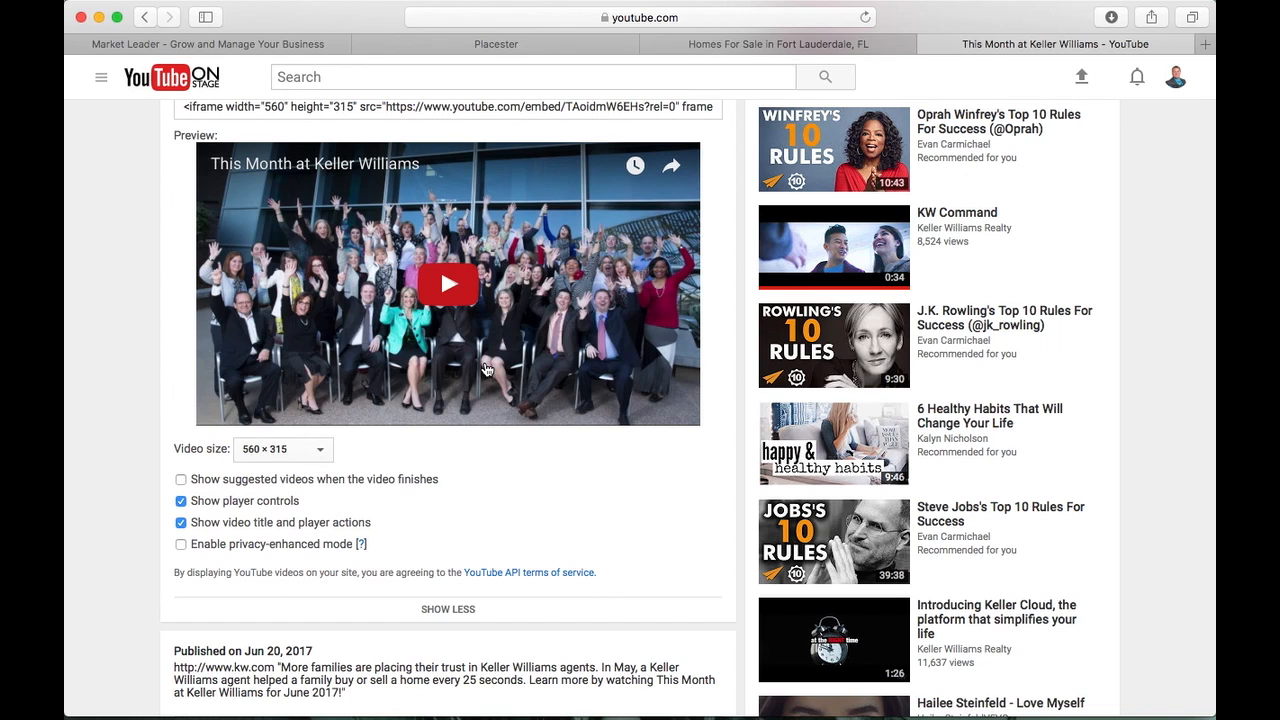
pyautogui.click(181, 502)
pyautogui.click(181, 502)
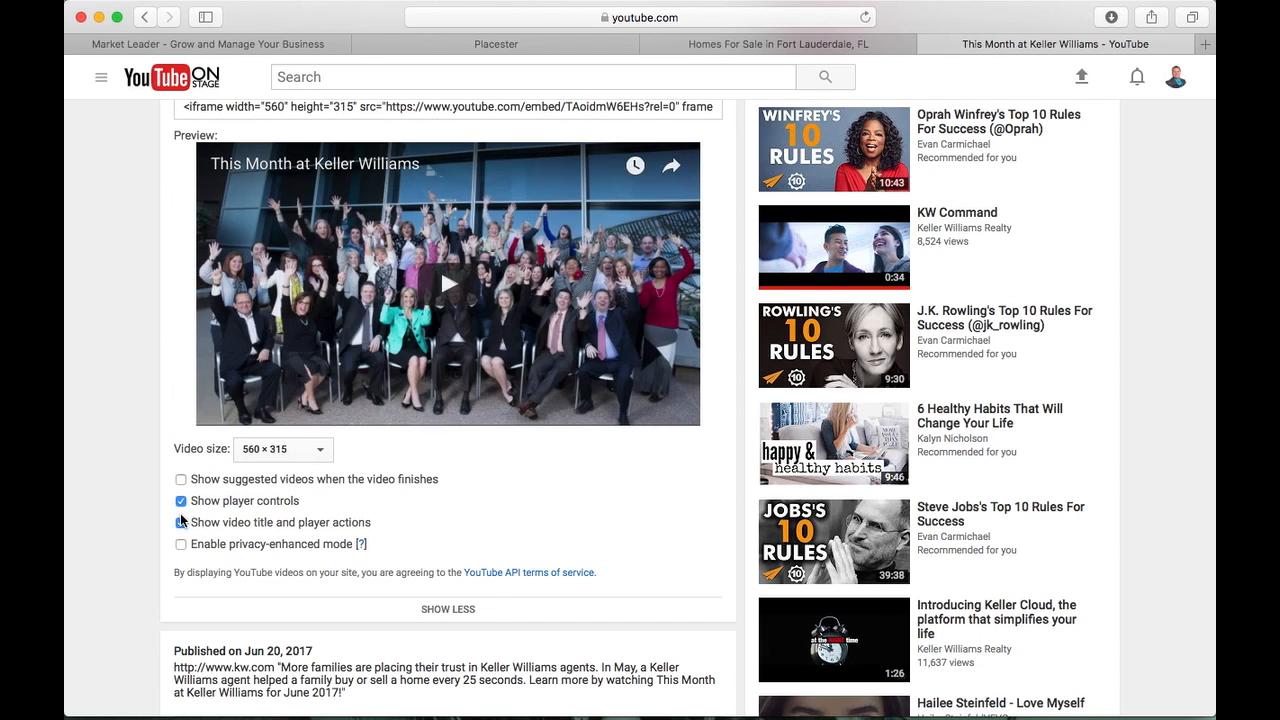
pyautogui.click(181, 523)
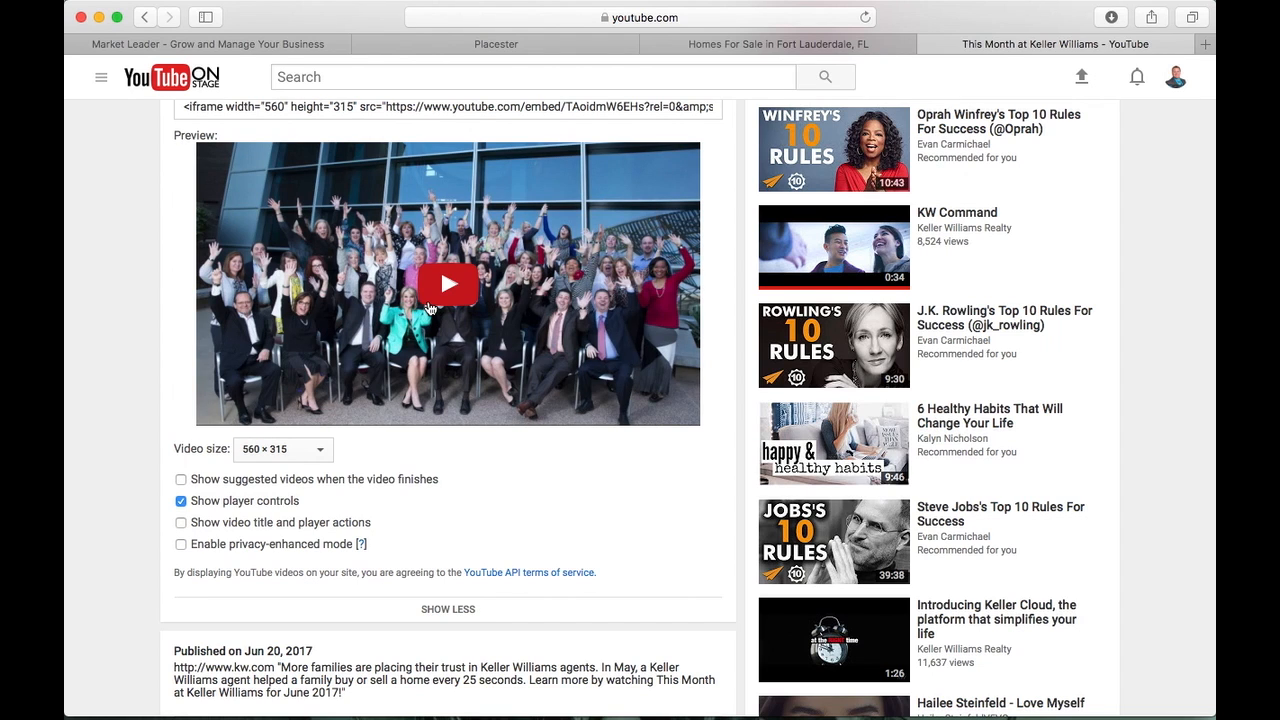
# Copy the 560×315 iframe embed code for use in the Placester editor
pyautogui.scroll(1, 200, 500)
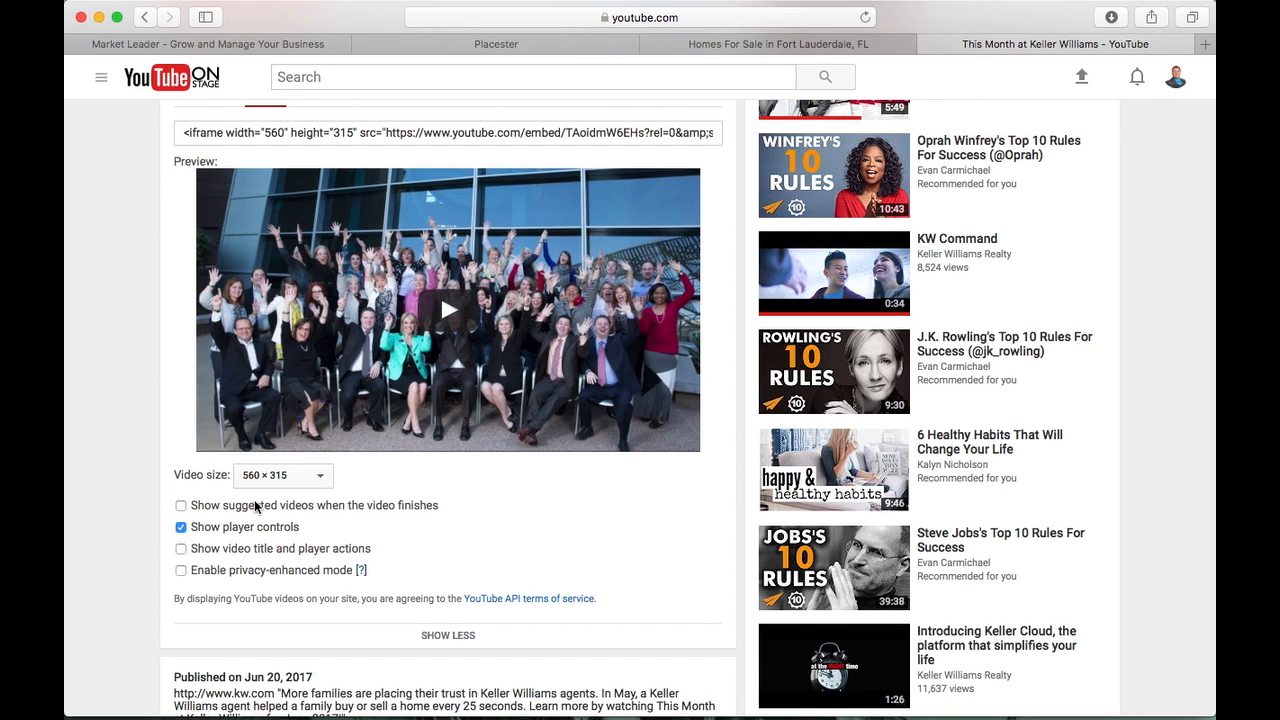
pyautogui.scroll(3, 300, 508)
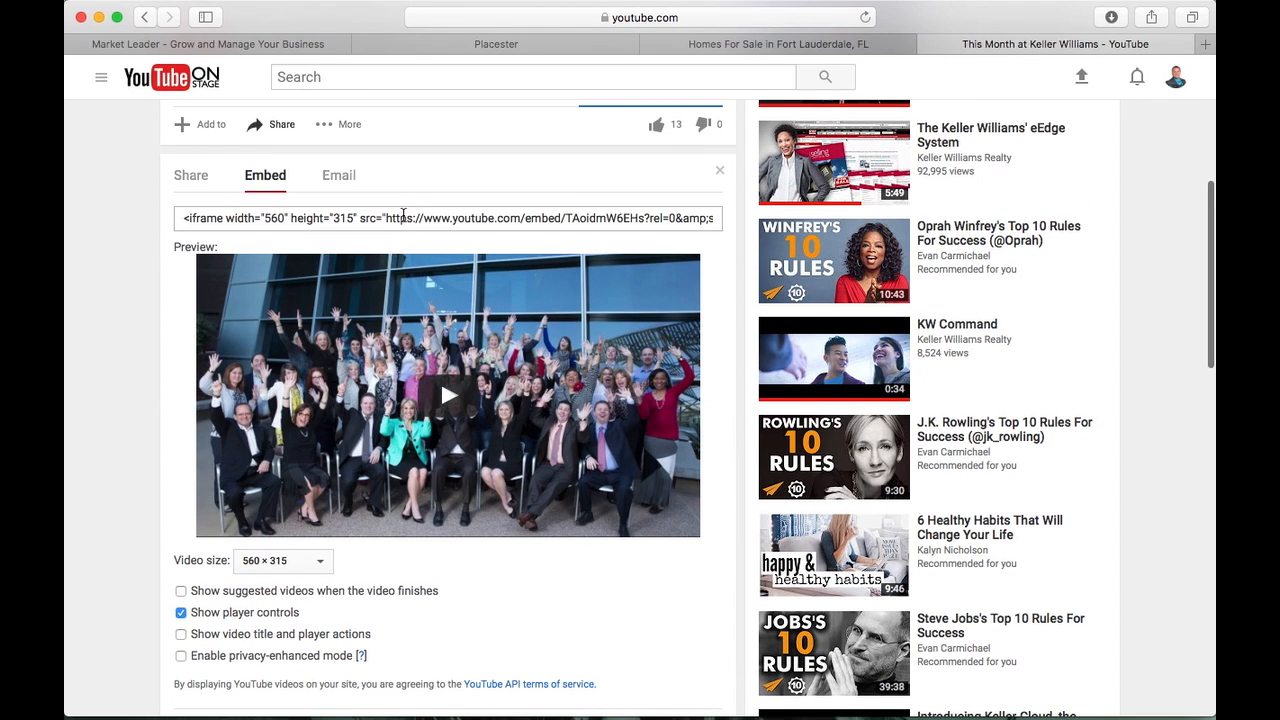
pyautogui.click(395, 224)
pyautogui.rightClick(404, 215)
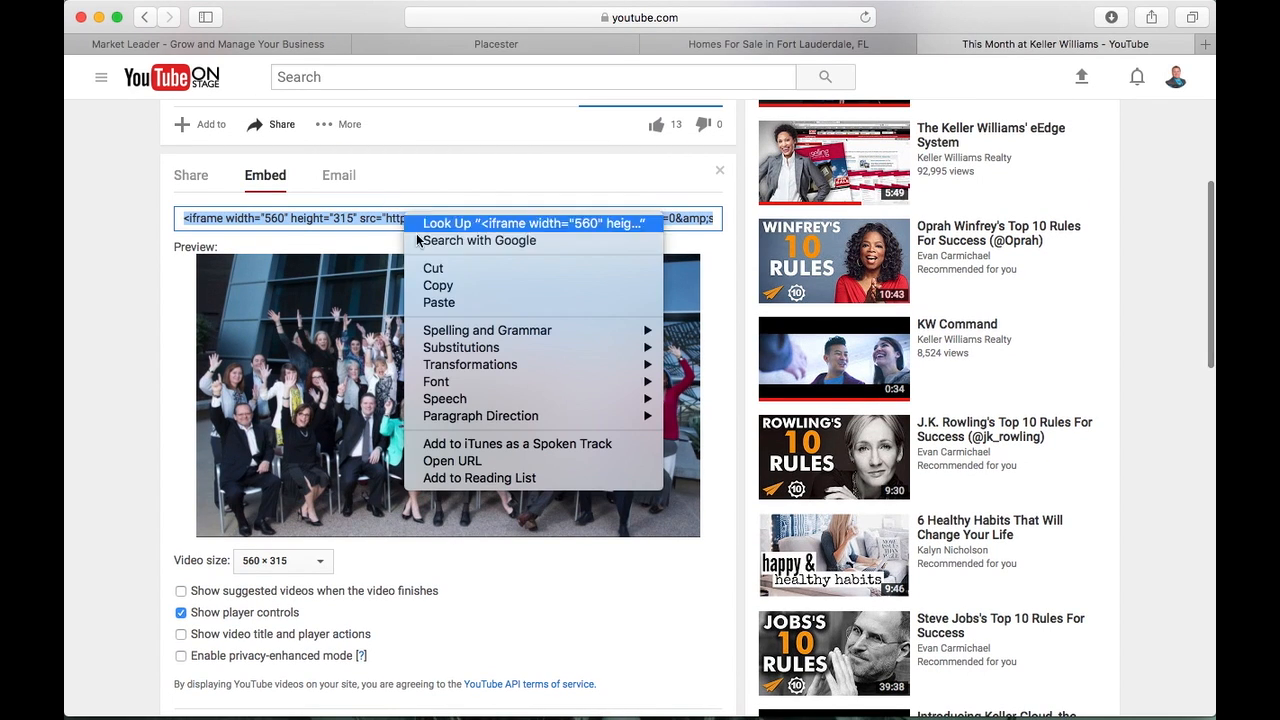
pyautogui.click(436, 285)
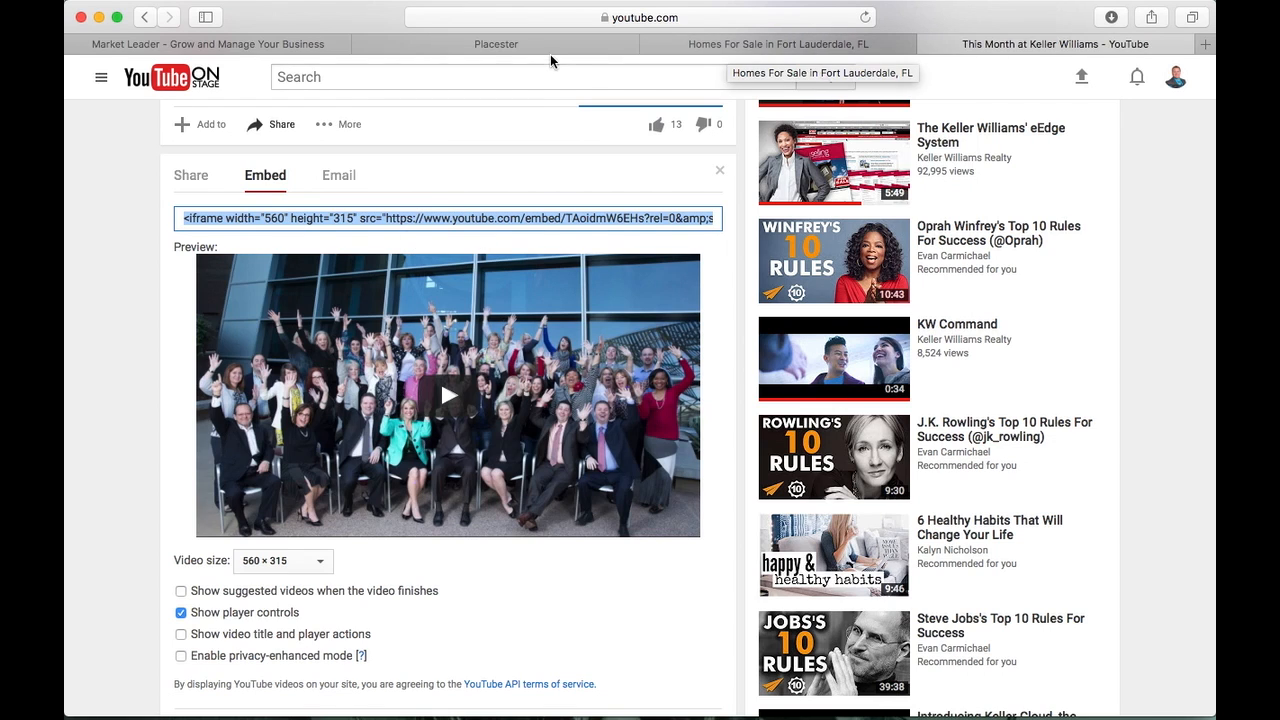
pyautogui.click(520, 44)
# Paste the embed code into Insert Video and insert it below the search-homes link heading
pyautogui.moveTo(465, 126)
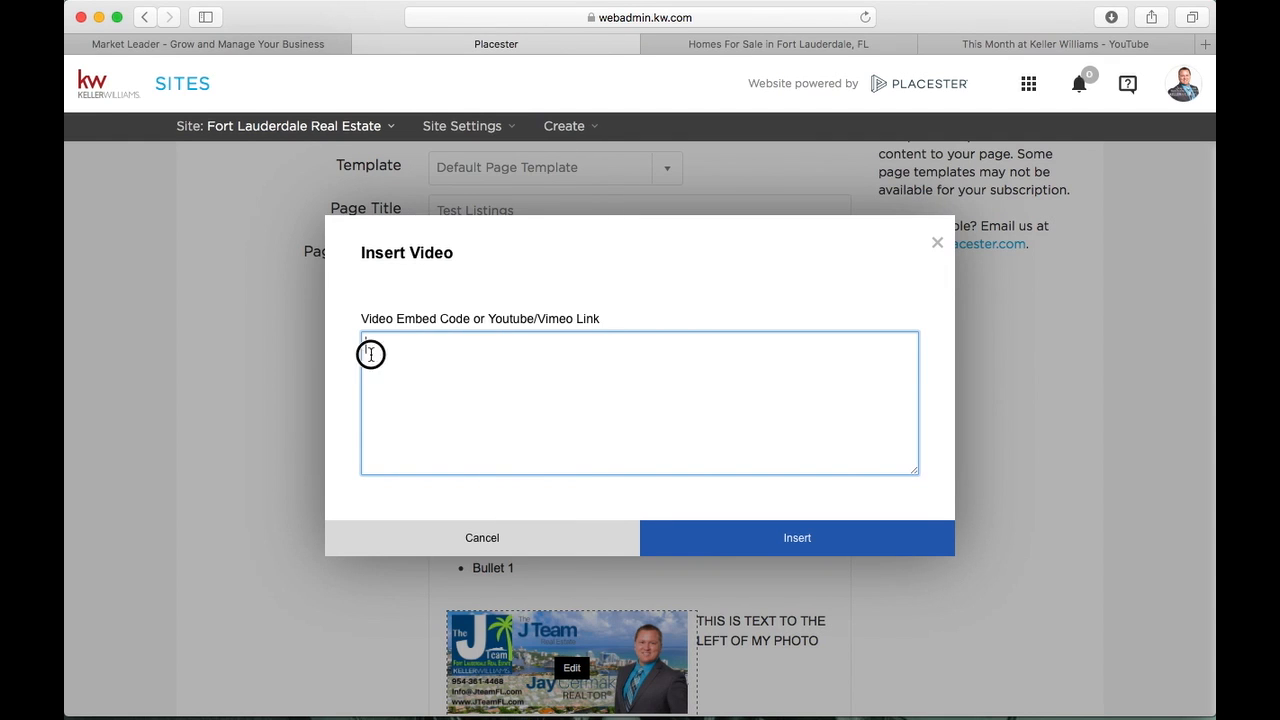
pyautogui.press('super+v')
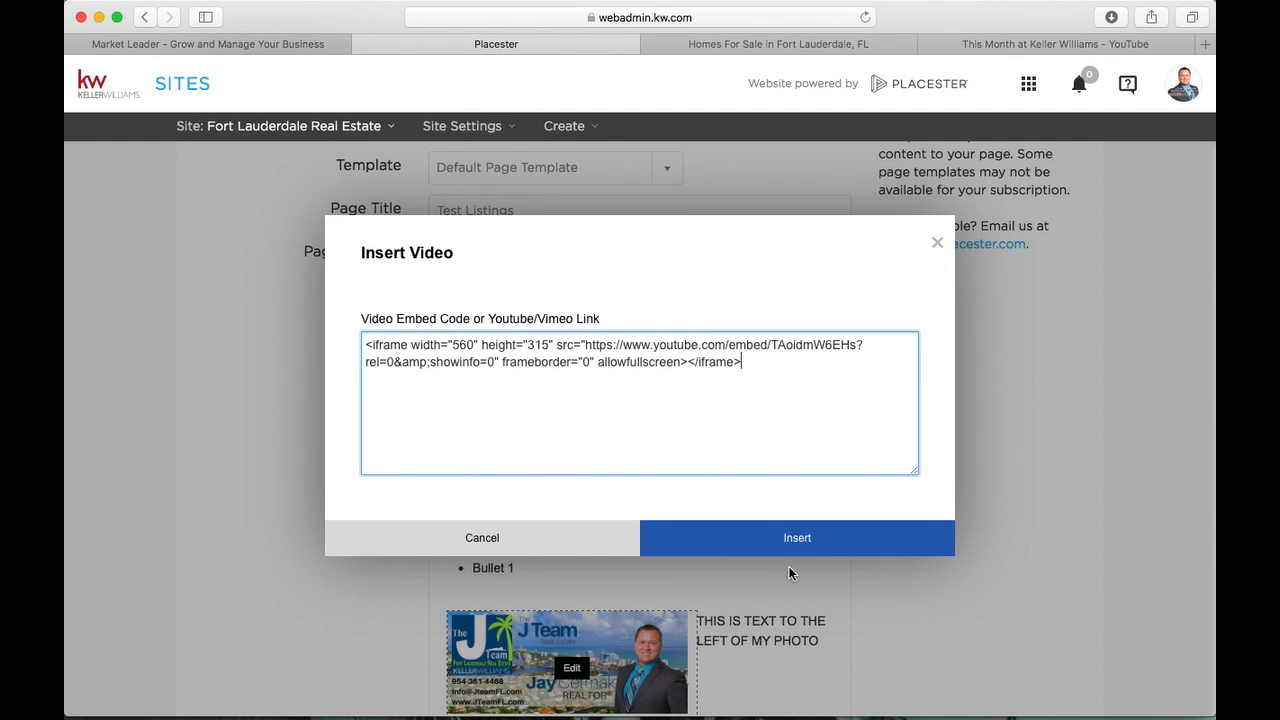
pyautogui.click(800, 538)
pyautogui.scroll(-5, 760, 455)
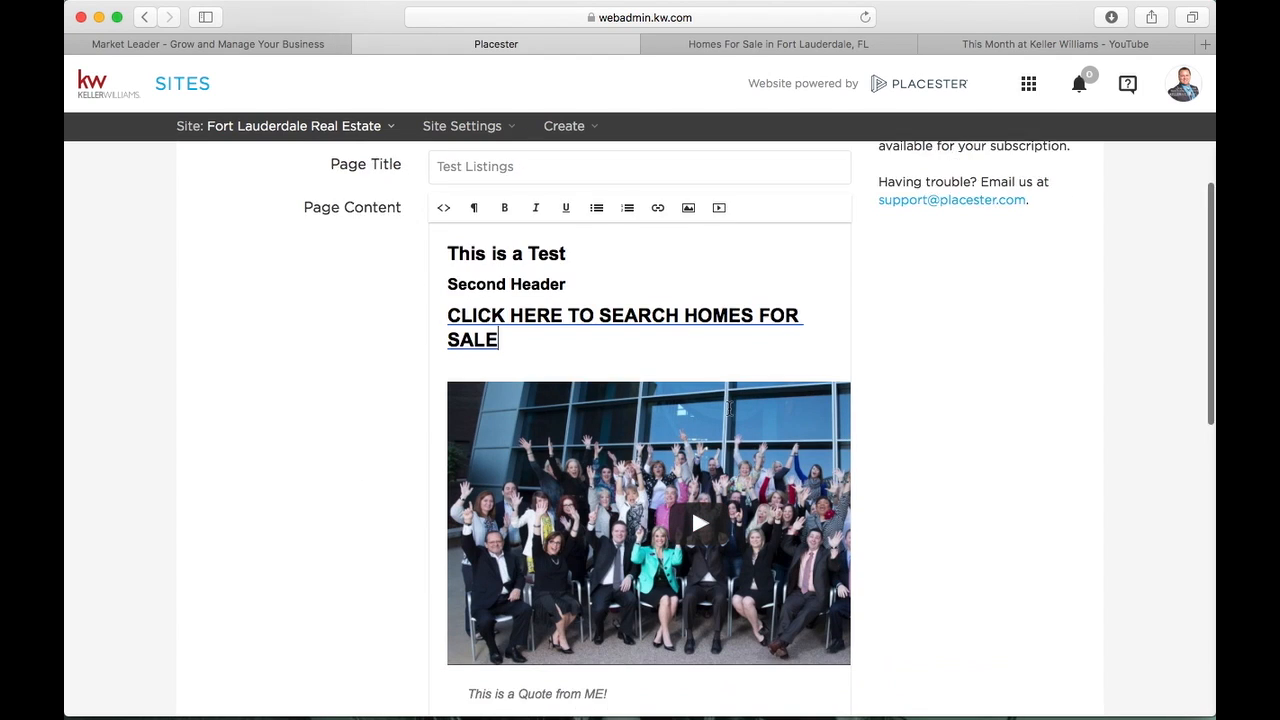
pyautogui.scroll(5, 730, 415)
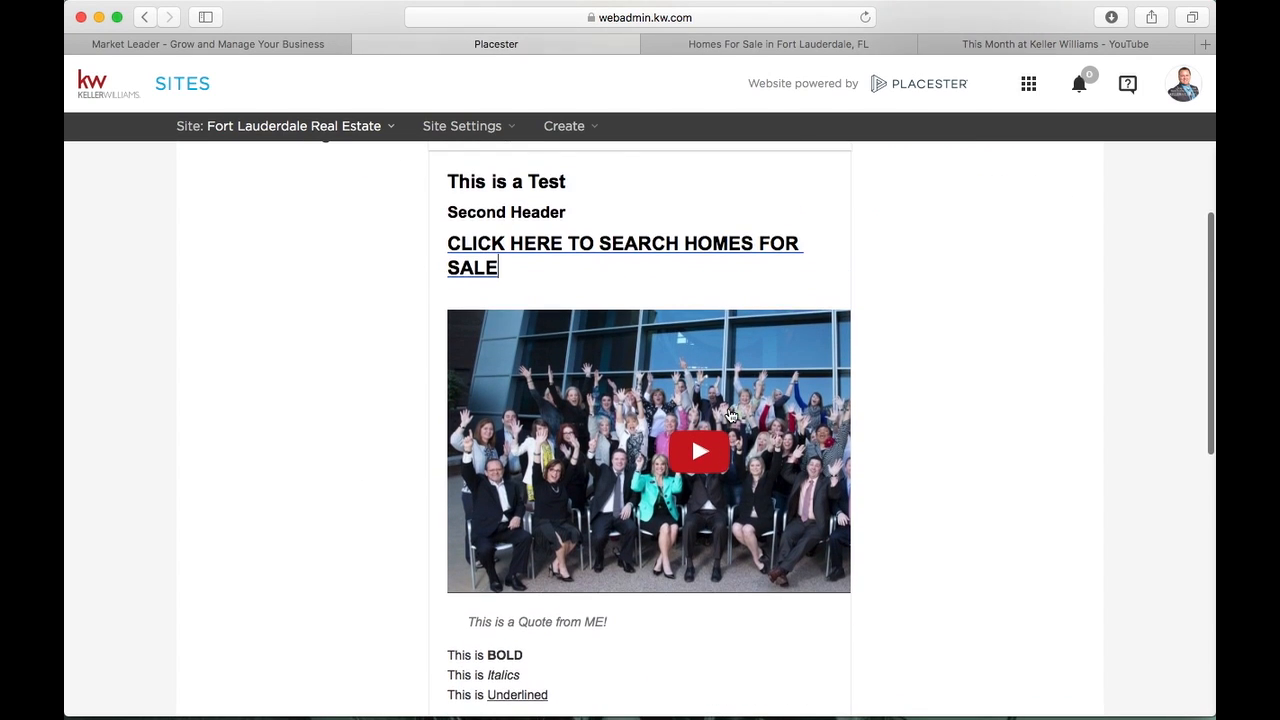
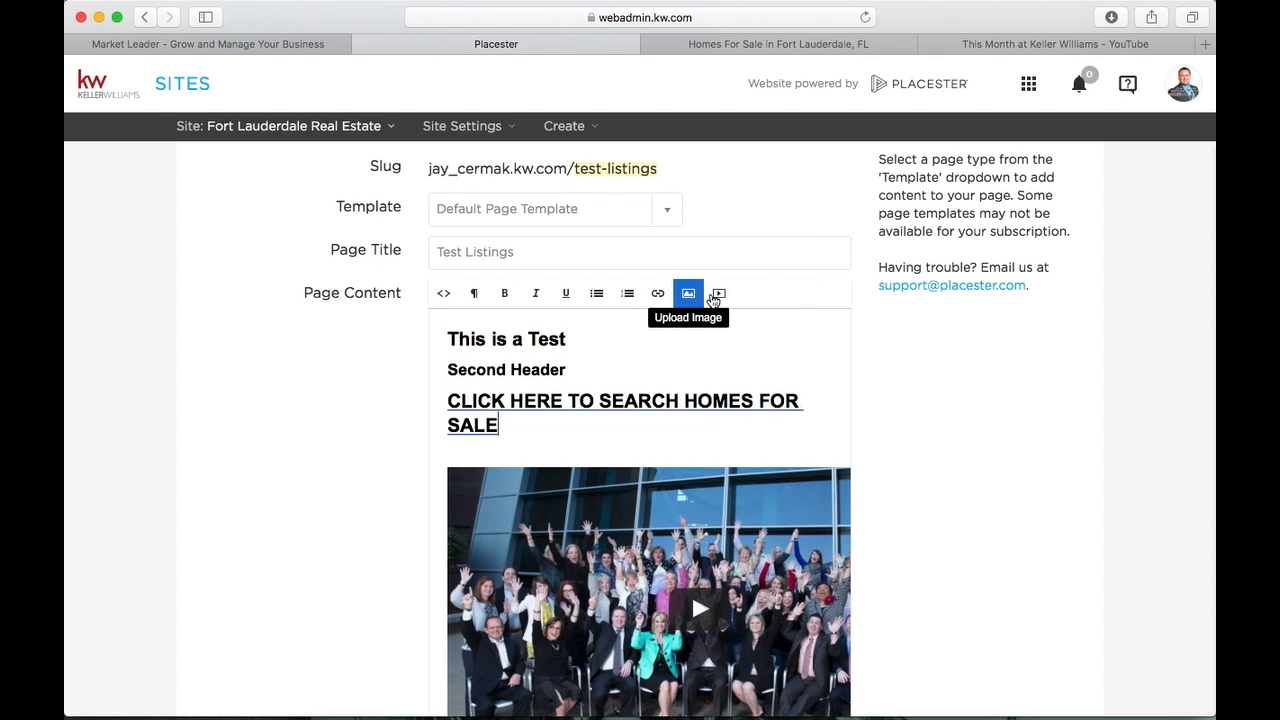
# Tick 'Add this page to my menu' for the Test Listings page
pyautogui.scroll(-7, 791, 369)
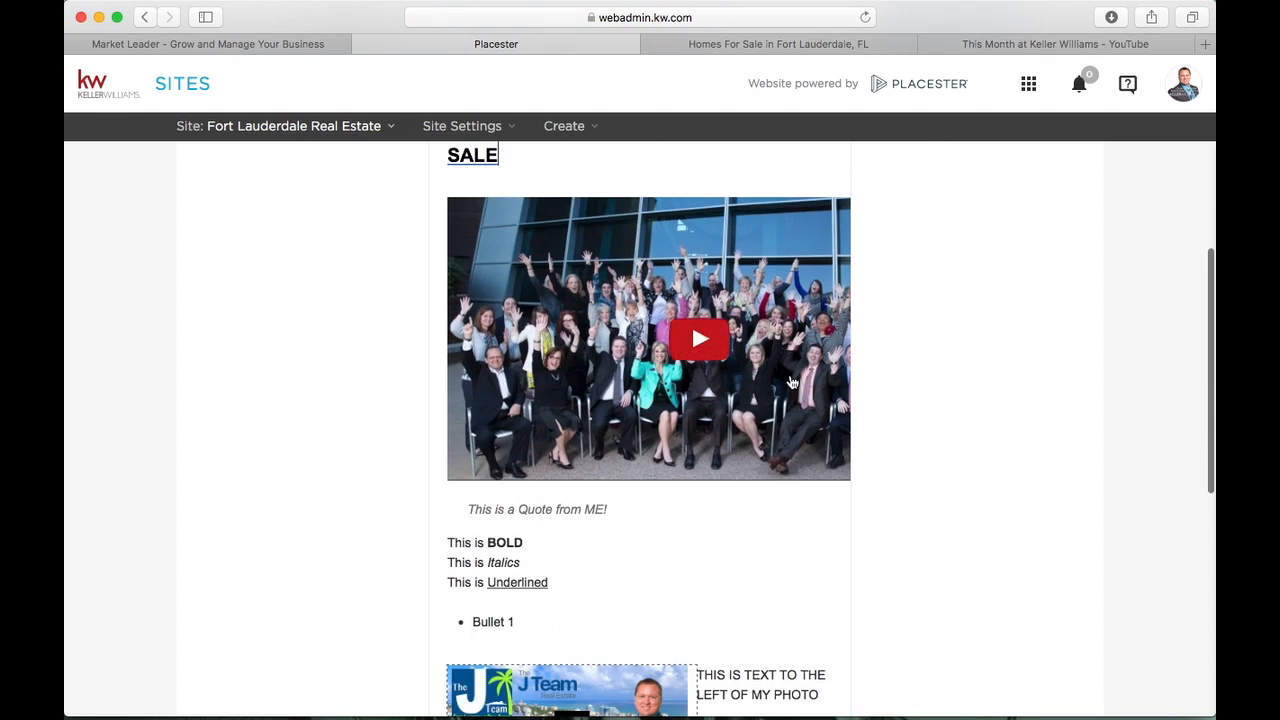
pyautogui.scroll(-6, 791, 383)
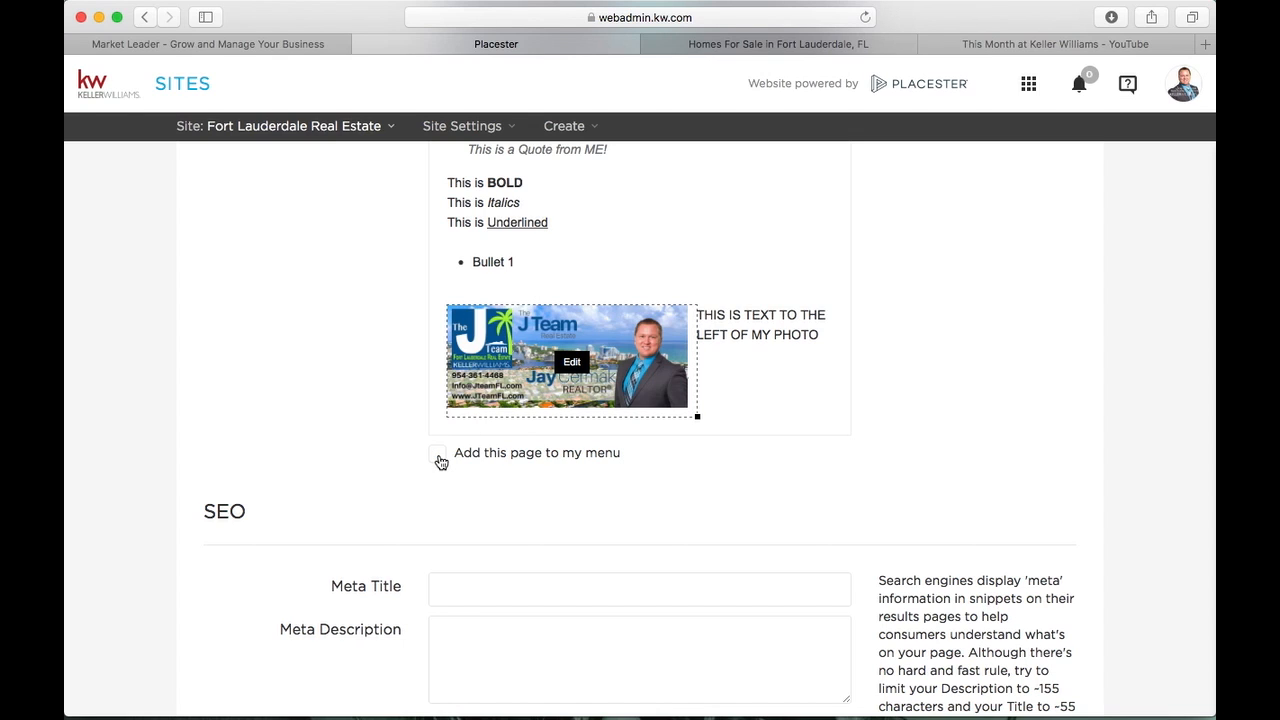
pyautogui.click(440, 458)
# Click into the Meta Title and Meta Description fields, then bring up the YouTube video tab
pyautogui.scroll(10, 441, 457)
pyautogui.scroll(-3, 440, 453)
pyautogui.scroll(-8, 440, 453)
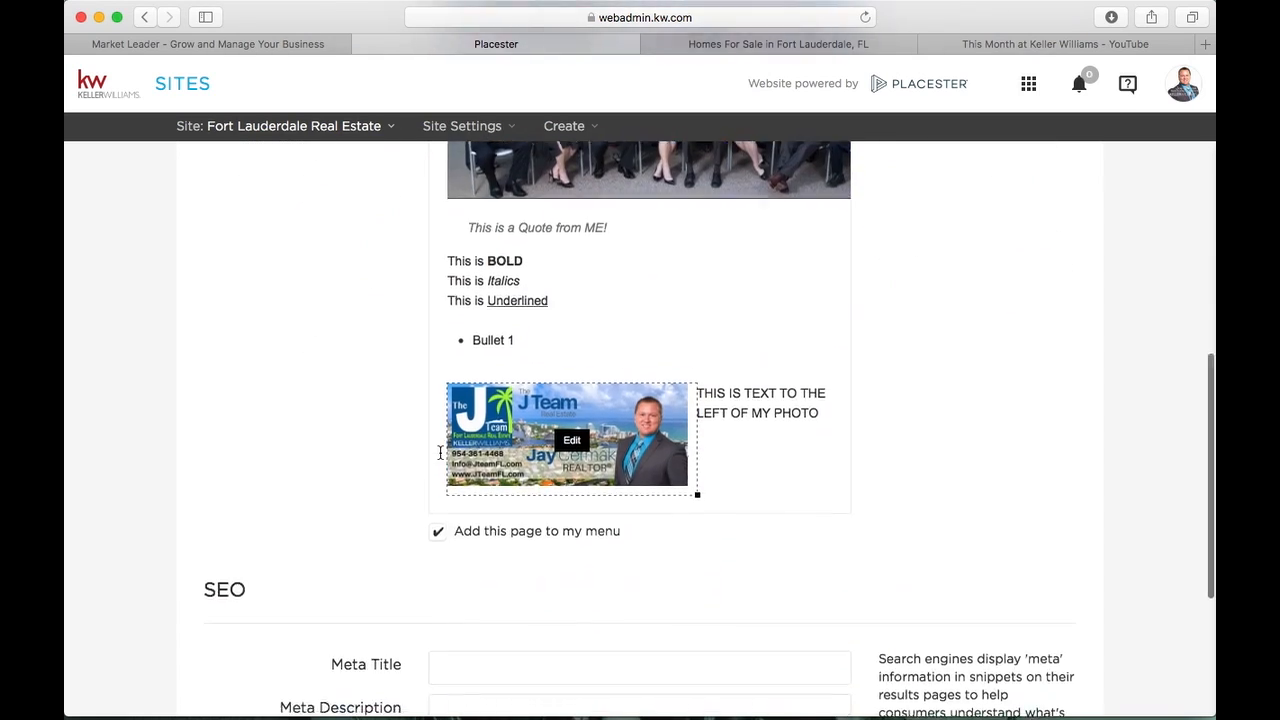
pyautogui.click(468, 437)
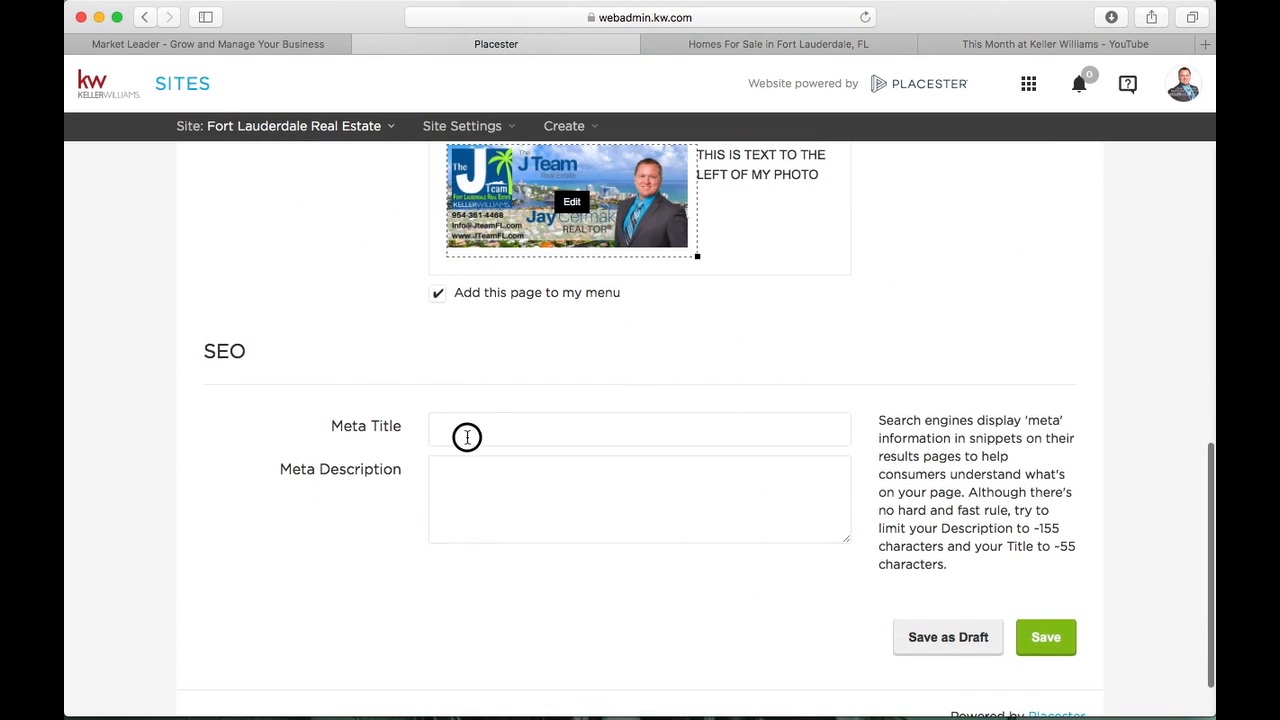
pyautogui.click(474, 496)
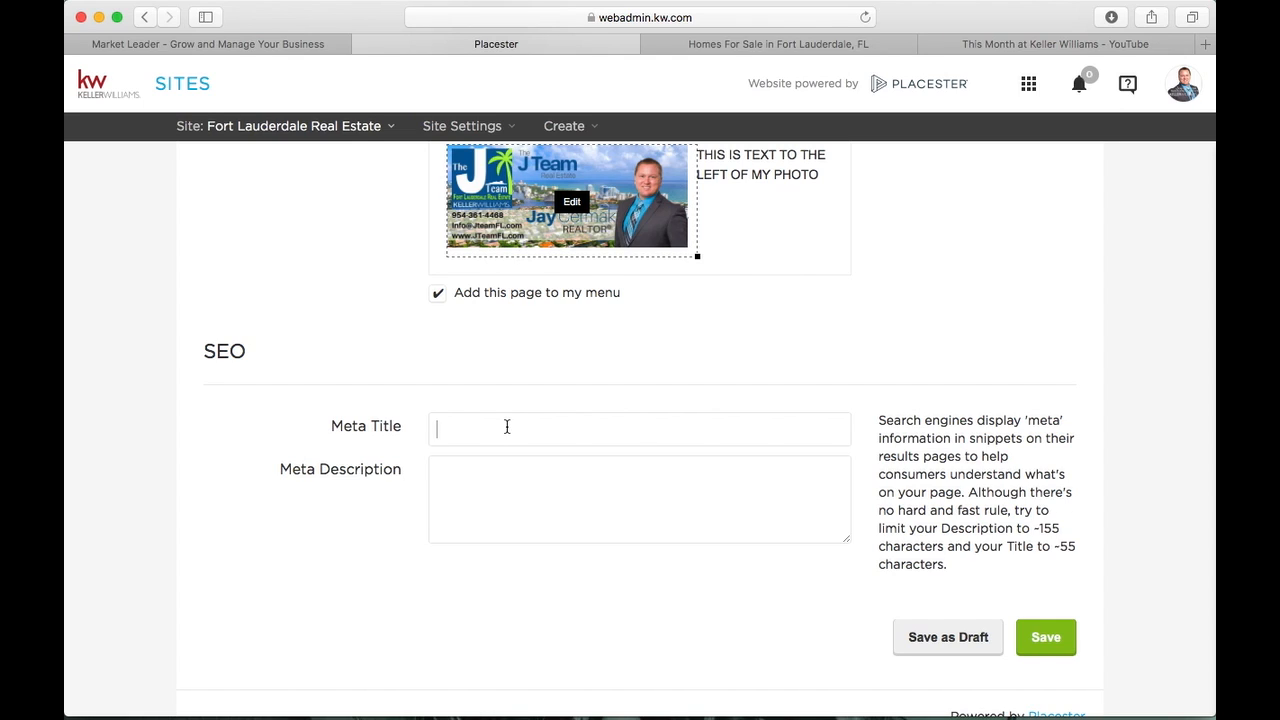
pyautogui.click(481, 490)
pyautogui.click(1025, 42)
# Search Google for the agent's name from google.com
pyautogui.click(764, 20)
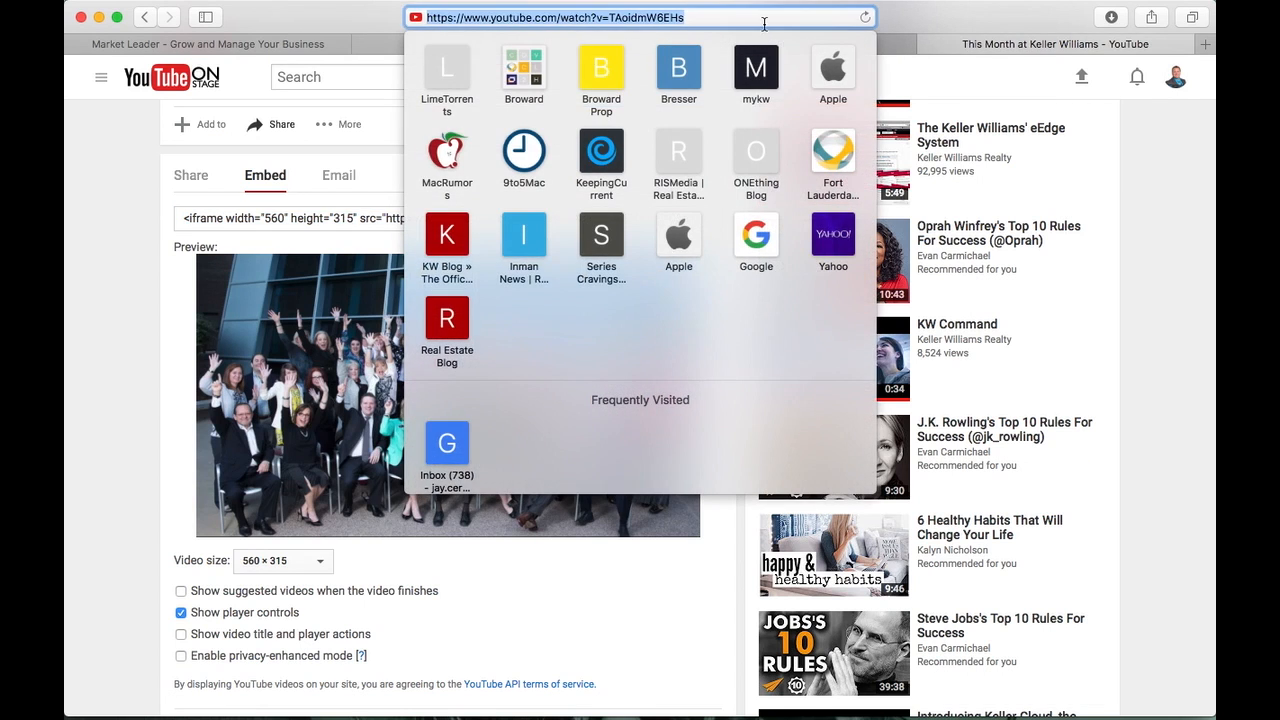
pyautogui.write('google.com')
pyautogui.press('Return')
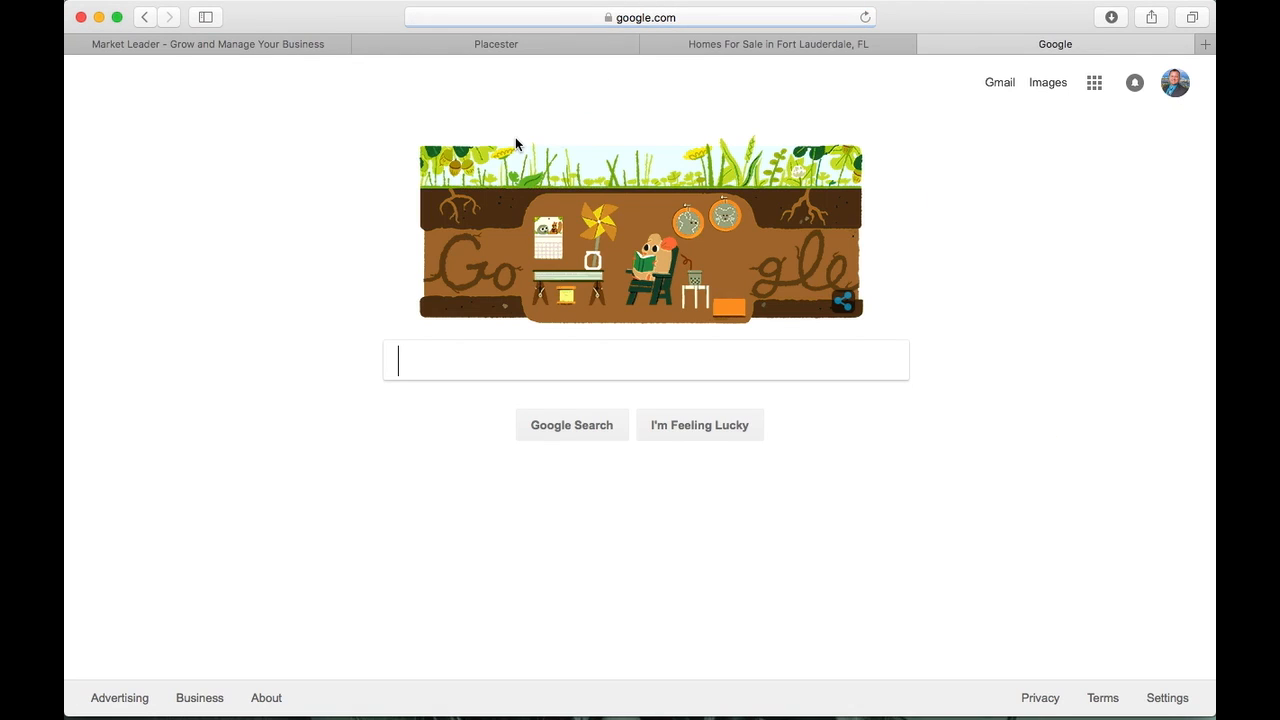
pyautogui.click(465, 358)
pyautogui.write('jay cermak')
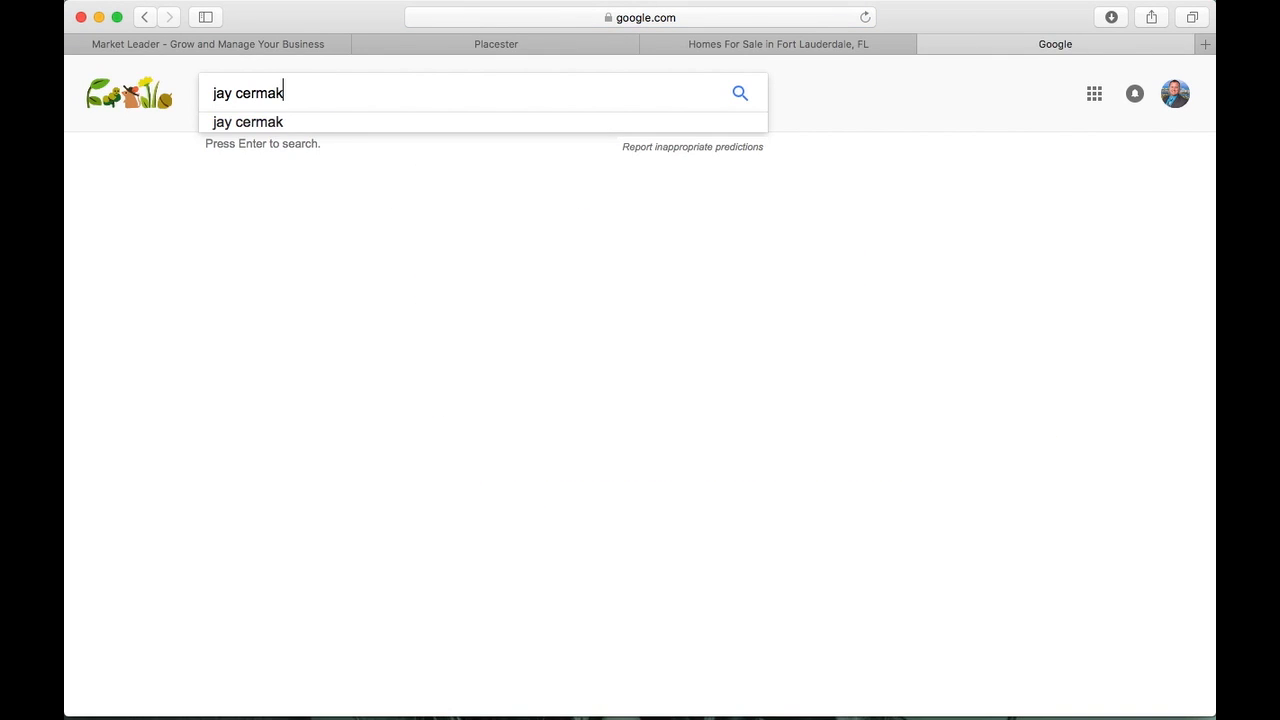
pyautogui.press('Return')
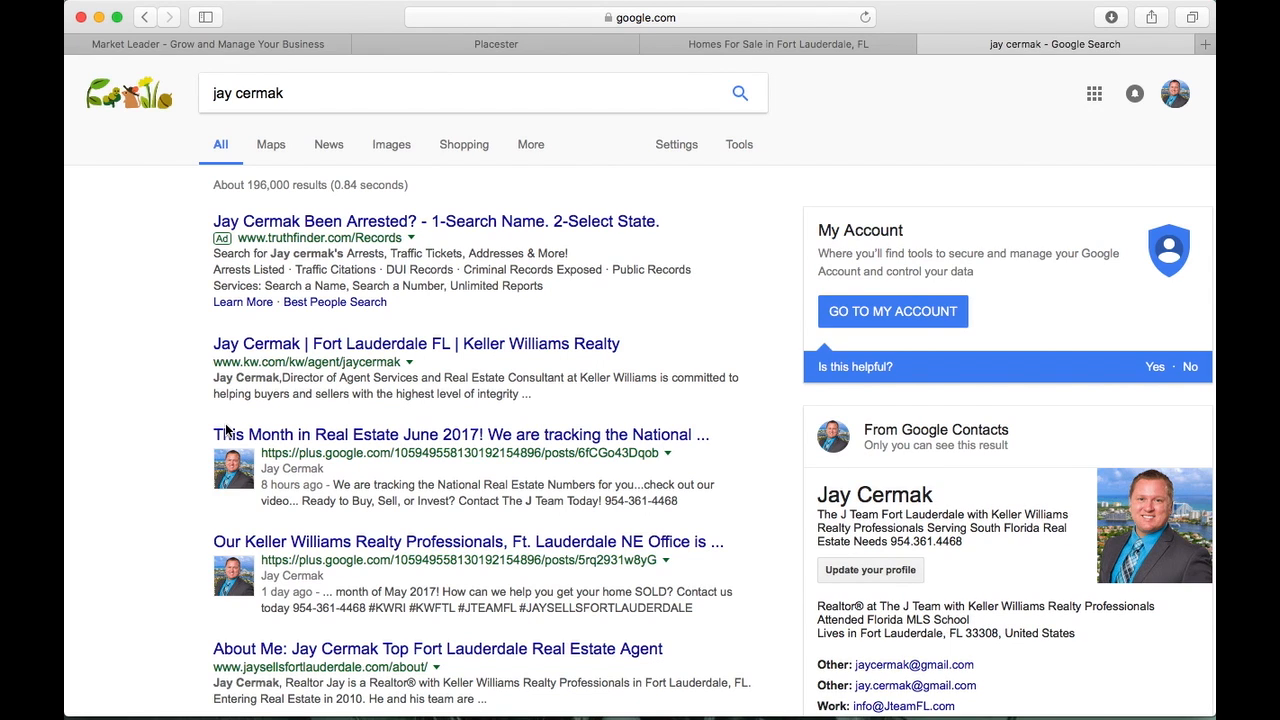
# Highlight the post snippet and the About Me description in the search results
pyautogui.scroll(-1, 226, 430)
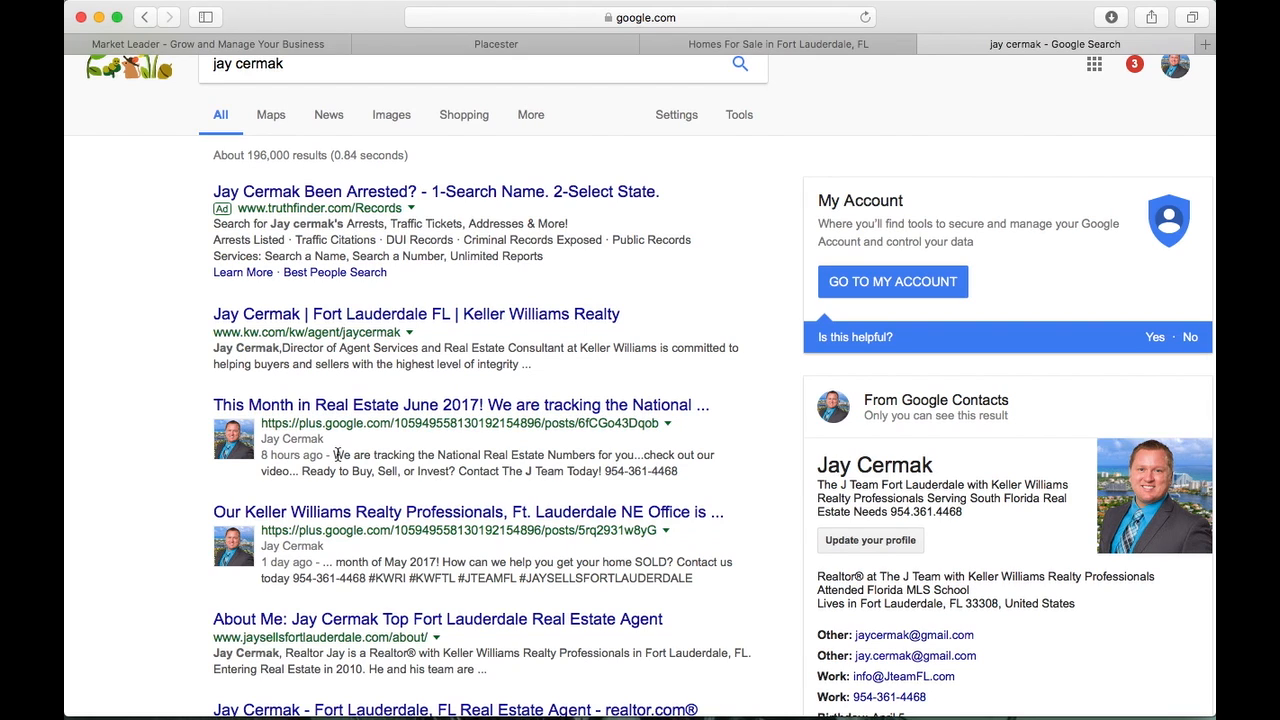
pyautogui.moveTo(336, 455); pyautogui.dragTo(675, 476)
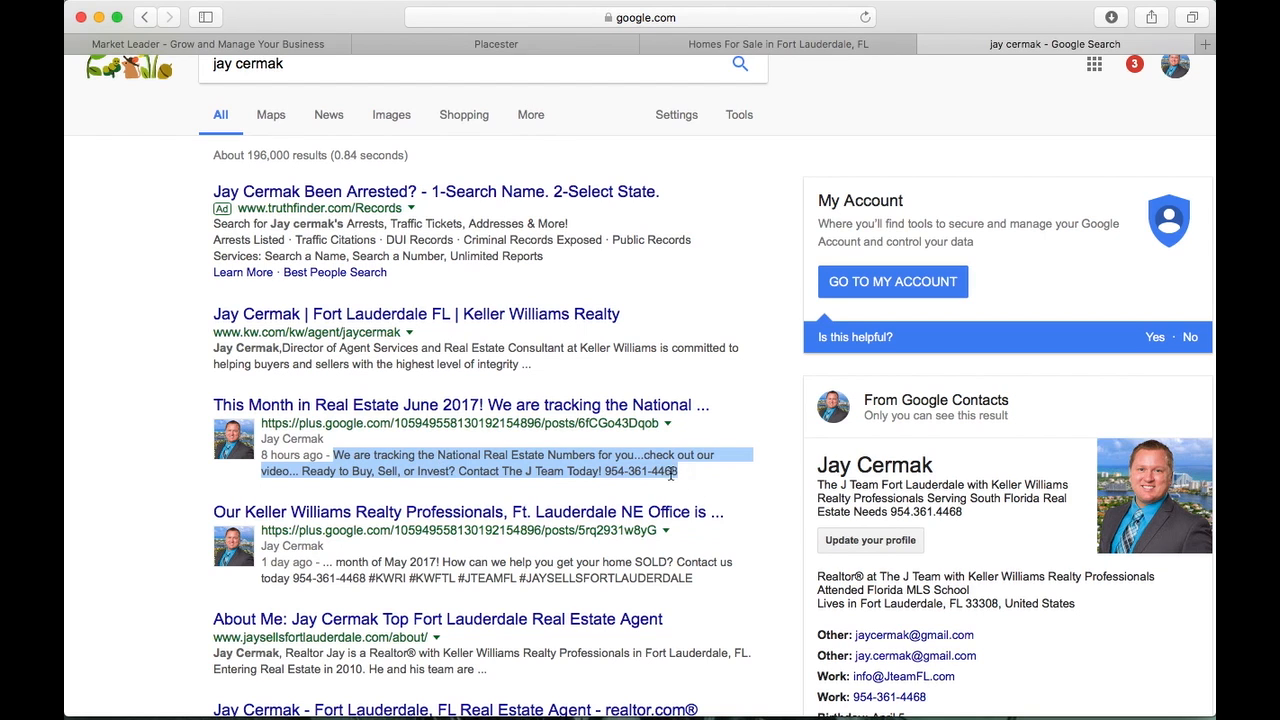
pyautogui.moveTo(669, 475)
pyautogui.scroll(-3, 664, 478)
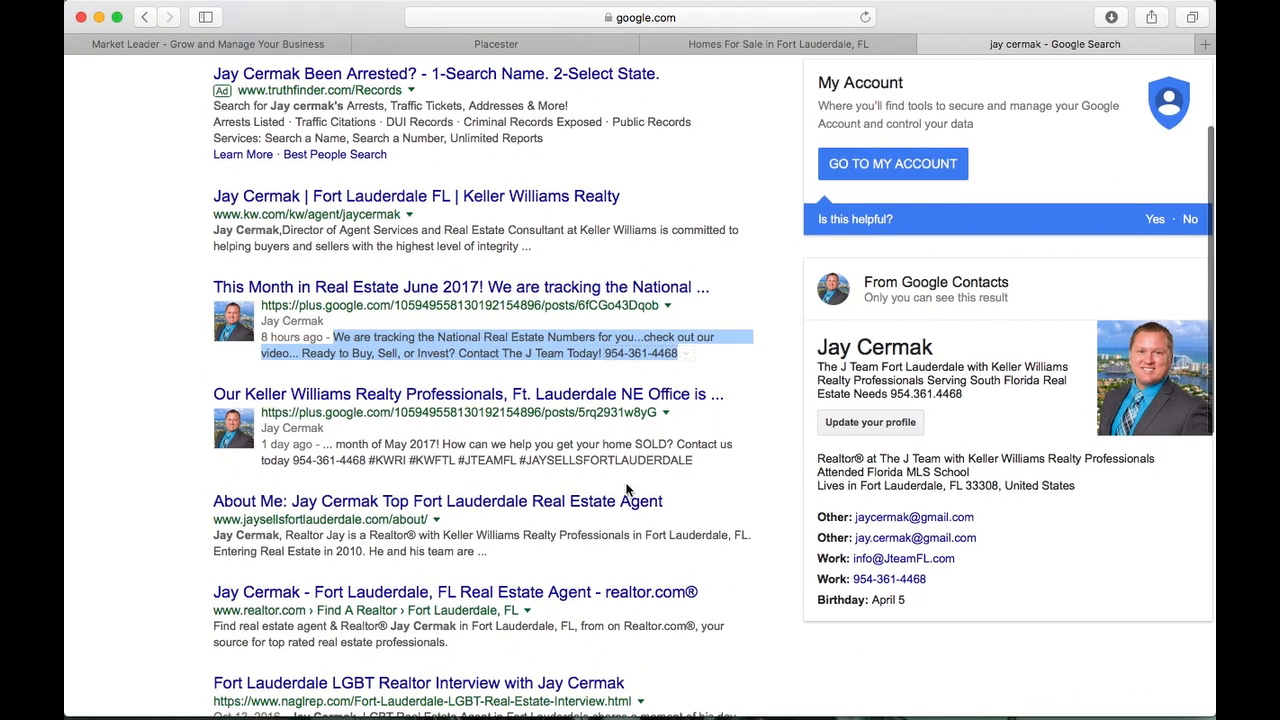
pyautogui.click(487, 548)
pyautogui.moveTo(487, 548); pyautogui.dragTo(217, 529)
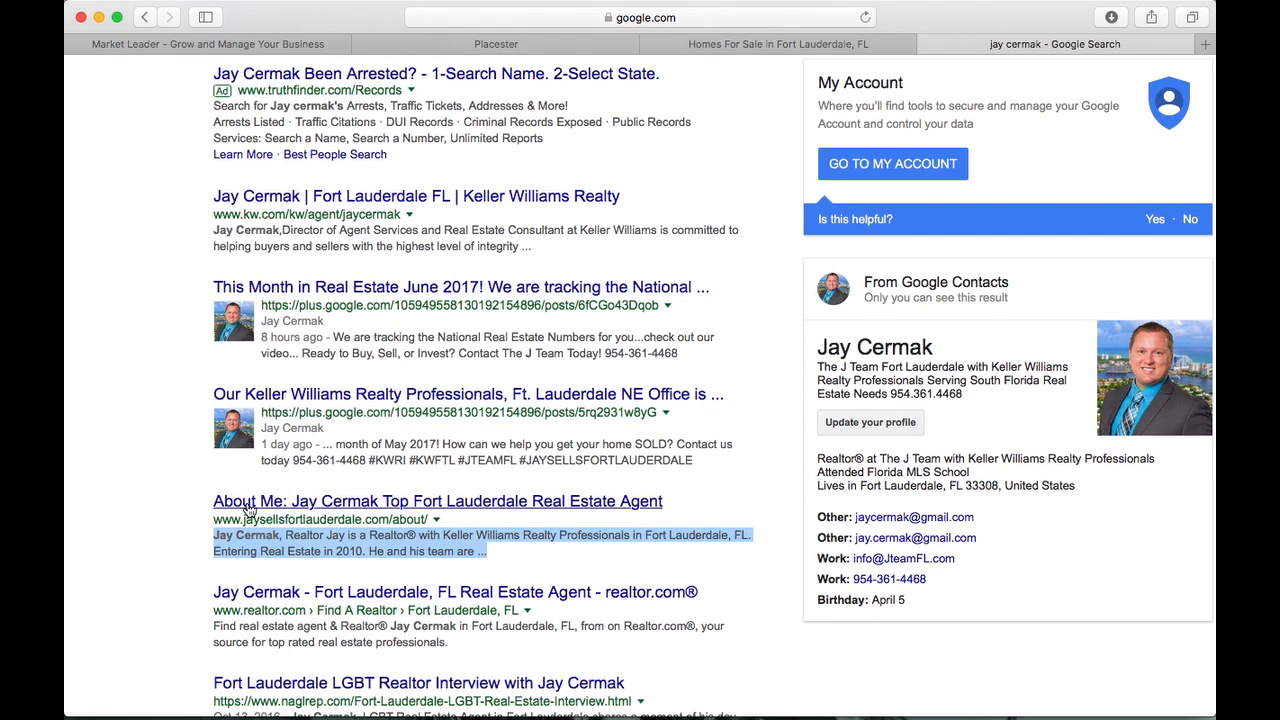
pyautogui.moveTo(186, 500); pyautogui.dragTo(409, 507)
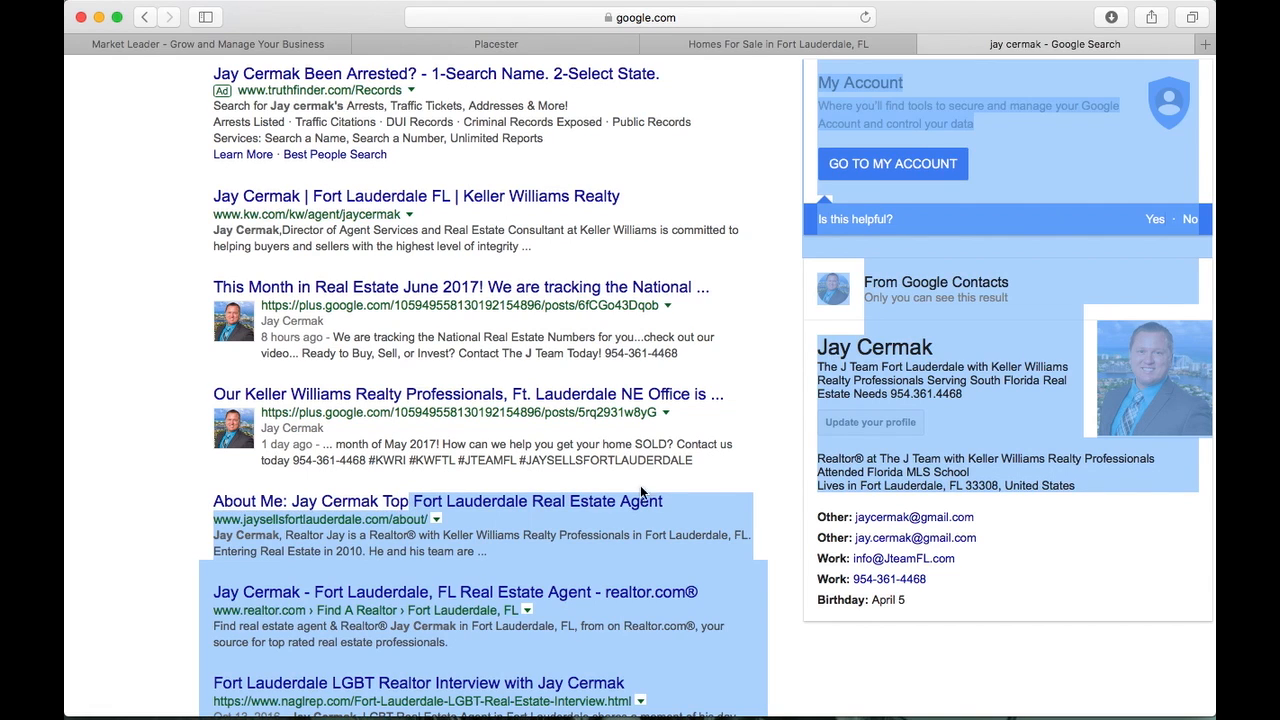
pyautogui.click(744, 490)
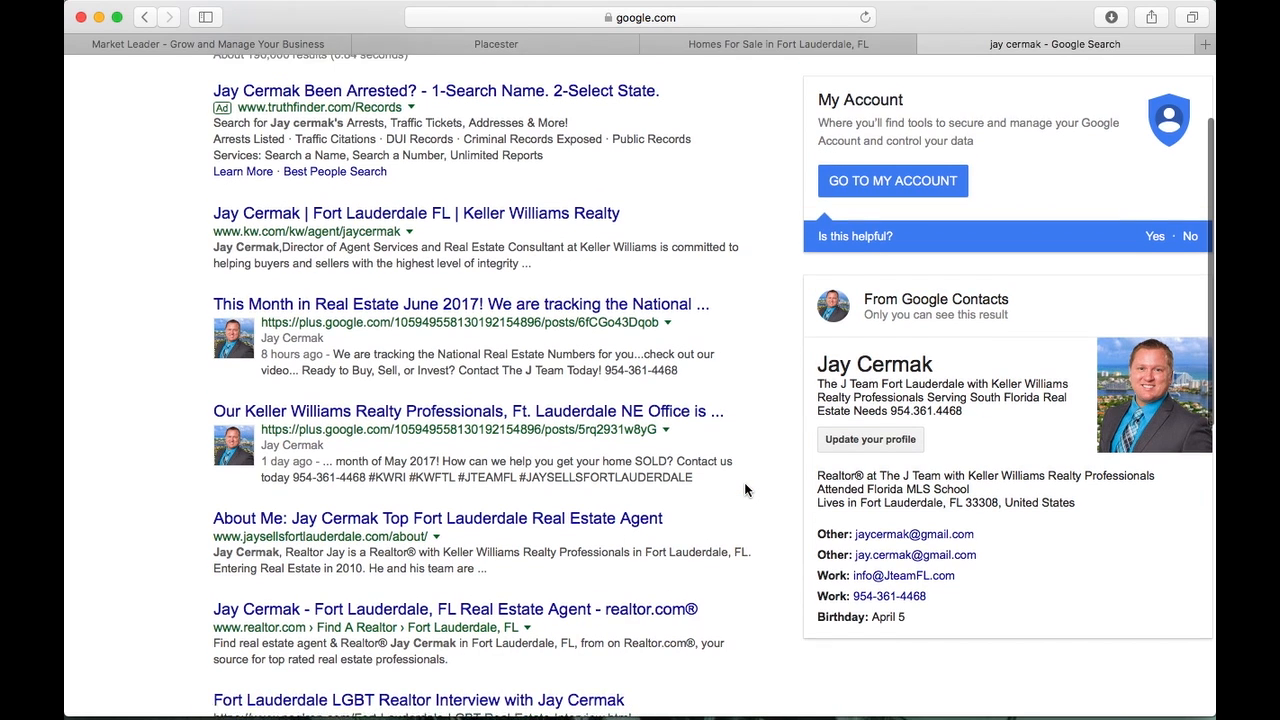
pyautogui.scroll(1, 745, 484)
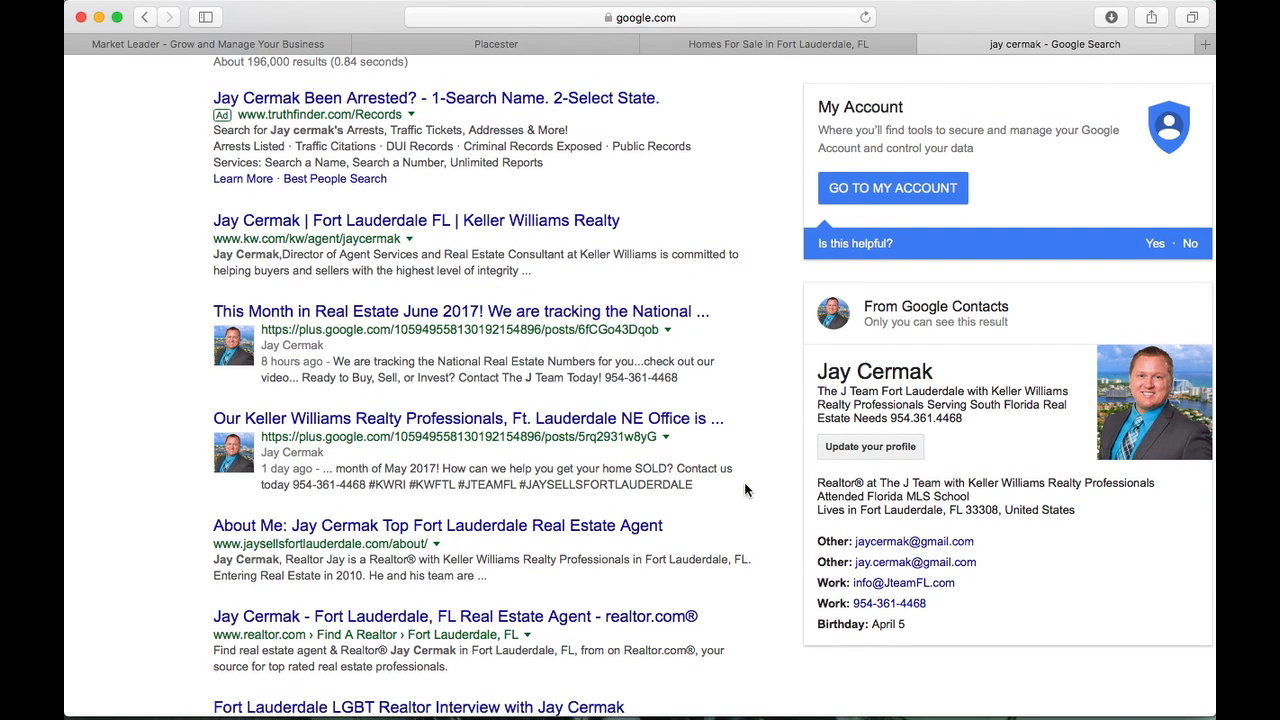
# Give the test page a meta title starting 'This is a Test', naming the agent as a Keller Williams Realty Professionals Realtor
pyautogui.click(786, 45)
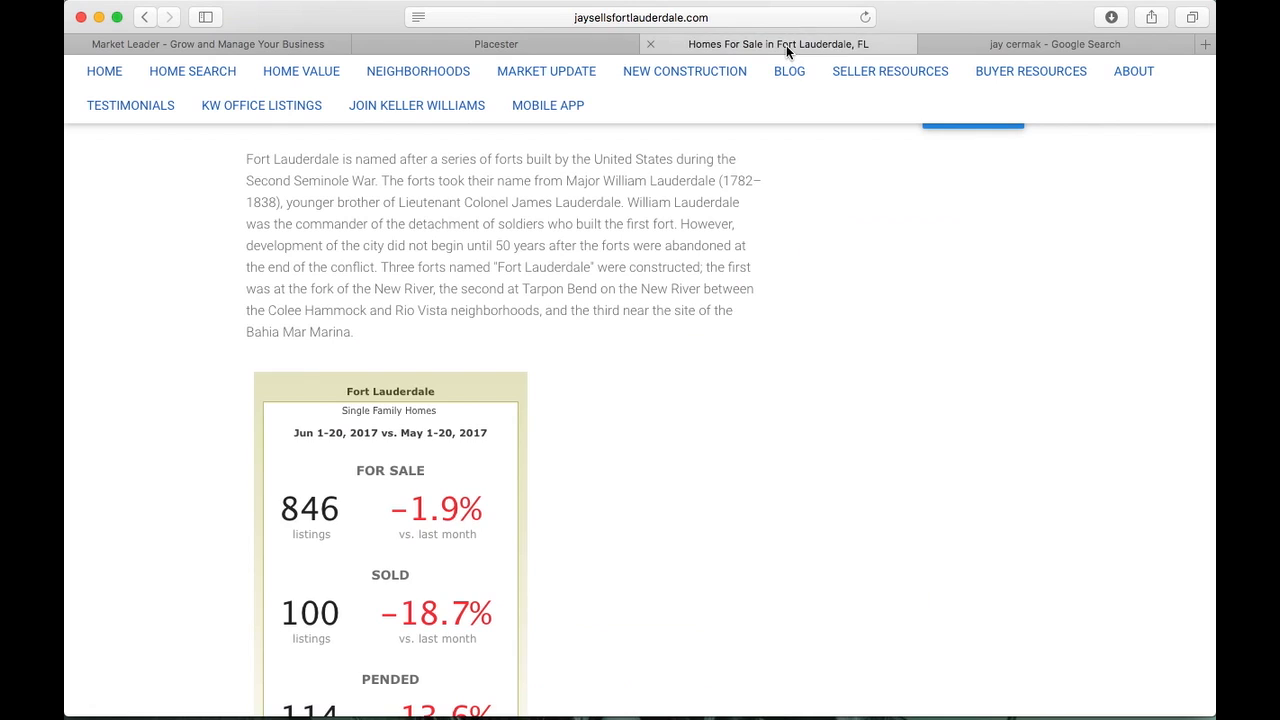
pyautogui.click(548, 43)
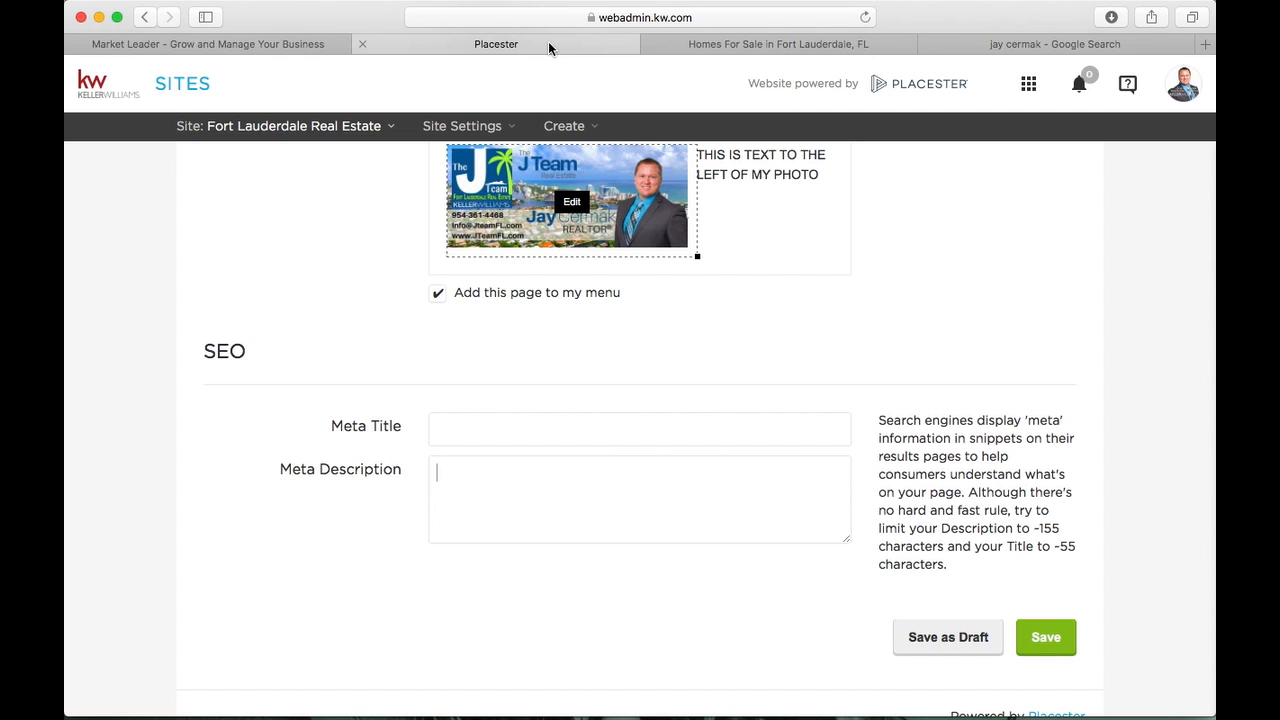
pyautogui.click(483, 432)
pyautogui.write('This is a Test')
pyautogui.write('with Jay C')
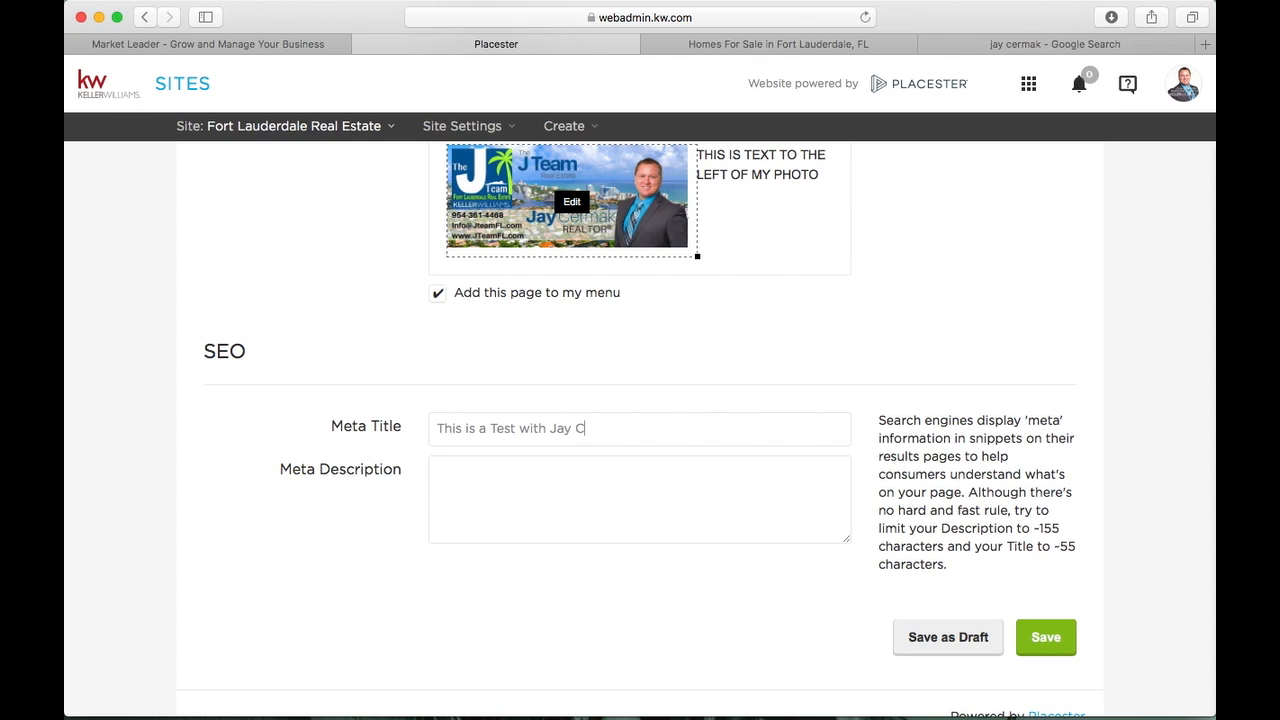
pyautogui.write('ermak, Realtor with The J Team')
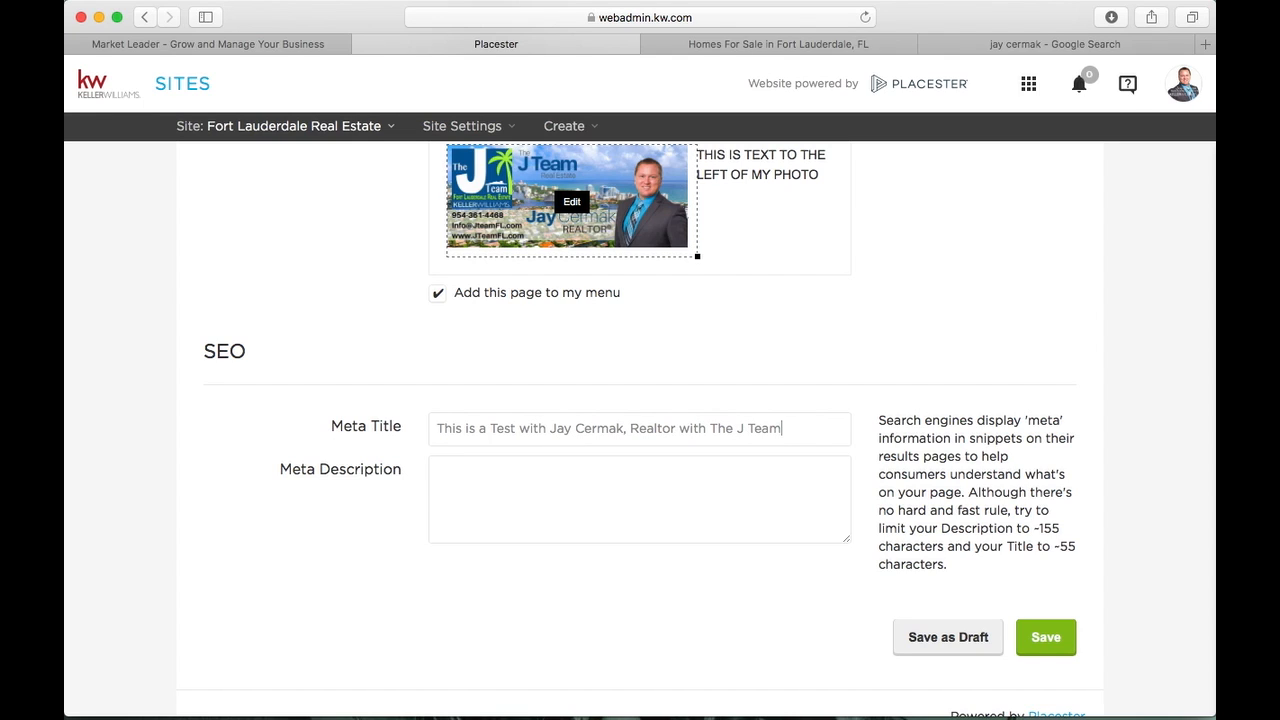
pyautogui.press('BackSpace')
pyautogui.press('BackSpace')
pyautogui.press('BackSpace')
pyautogui.press('BackSpace')
pyautogui.press('BackSpace')
pyautogui.press('BackSpace')
pyautogui.press('BackSpace')
pyautogui.write('Keller Williams W')
pyautogui.press('BackSpace')
pyautogui.press('BackSpace')
pyautogui.press('BackSpace')
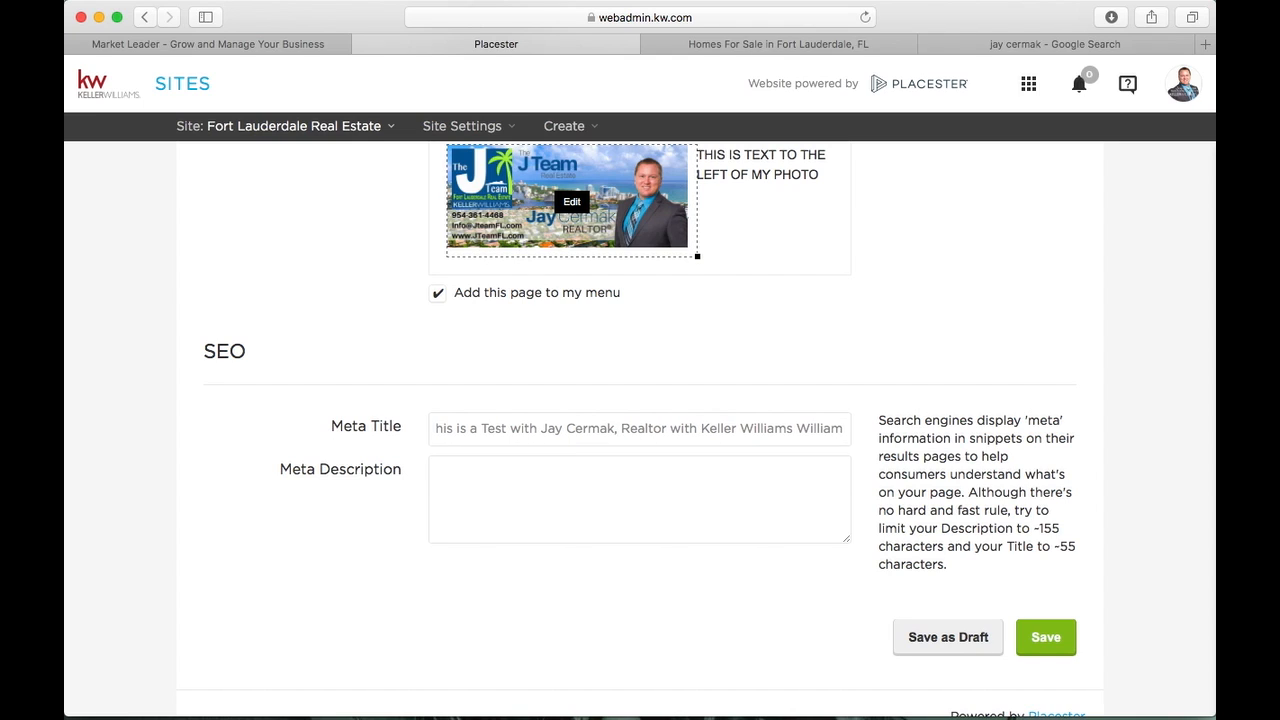
pyautogui.write('s Realty')
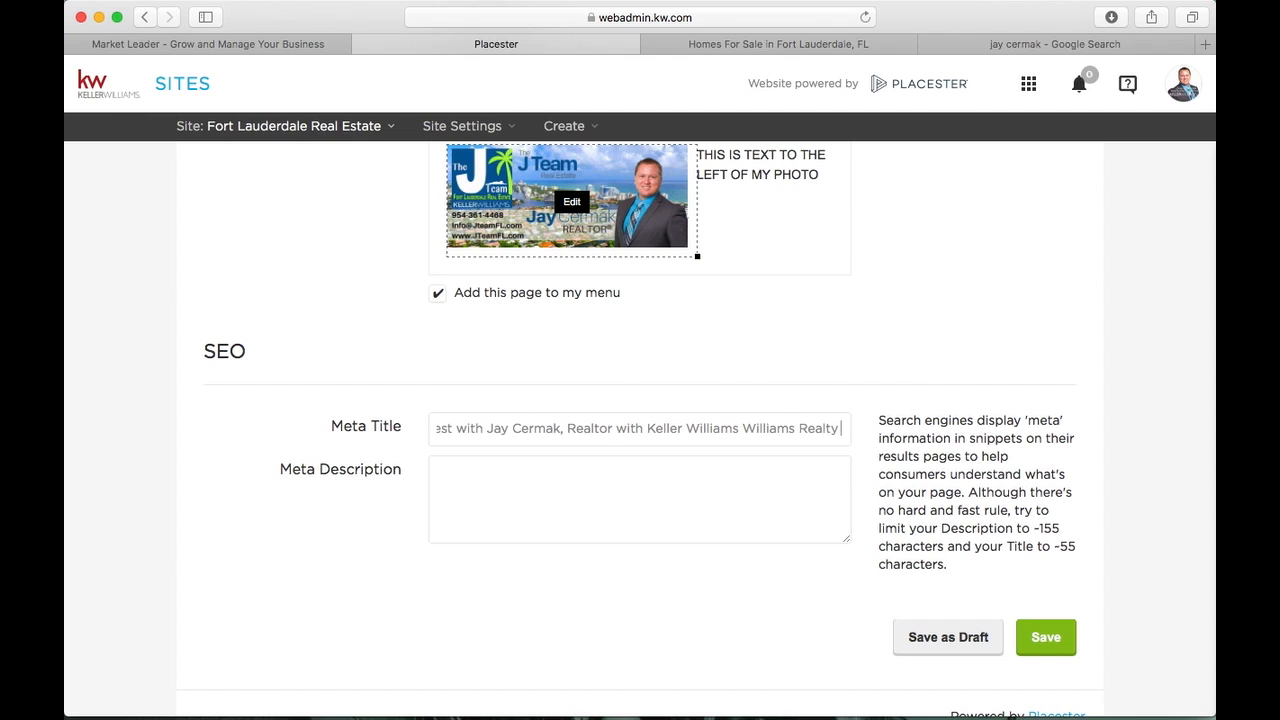
pyautogui.write(' Professionals')
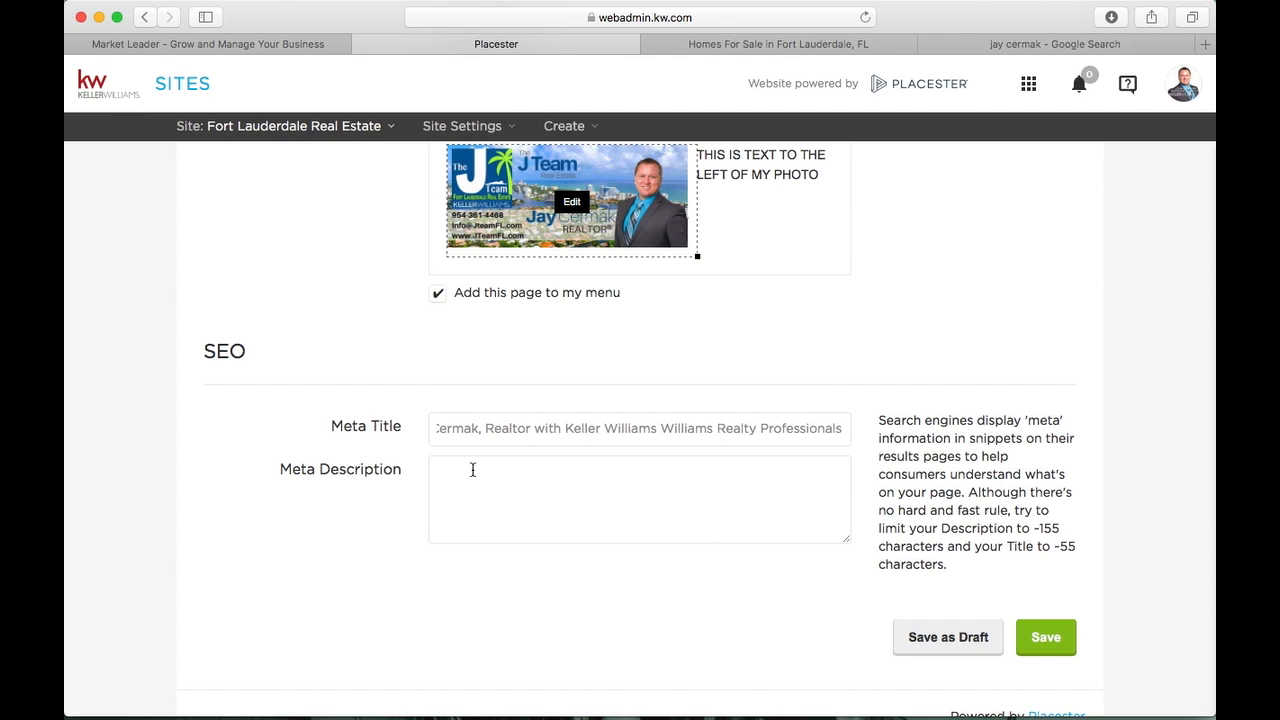
# Enter a meta description starting with the agent's phone number, then 'This is a Test with' and his name
pyautogui.click(478, 472)
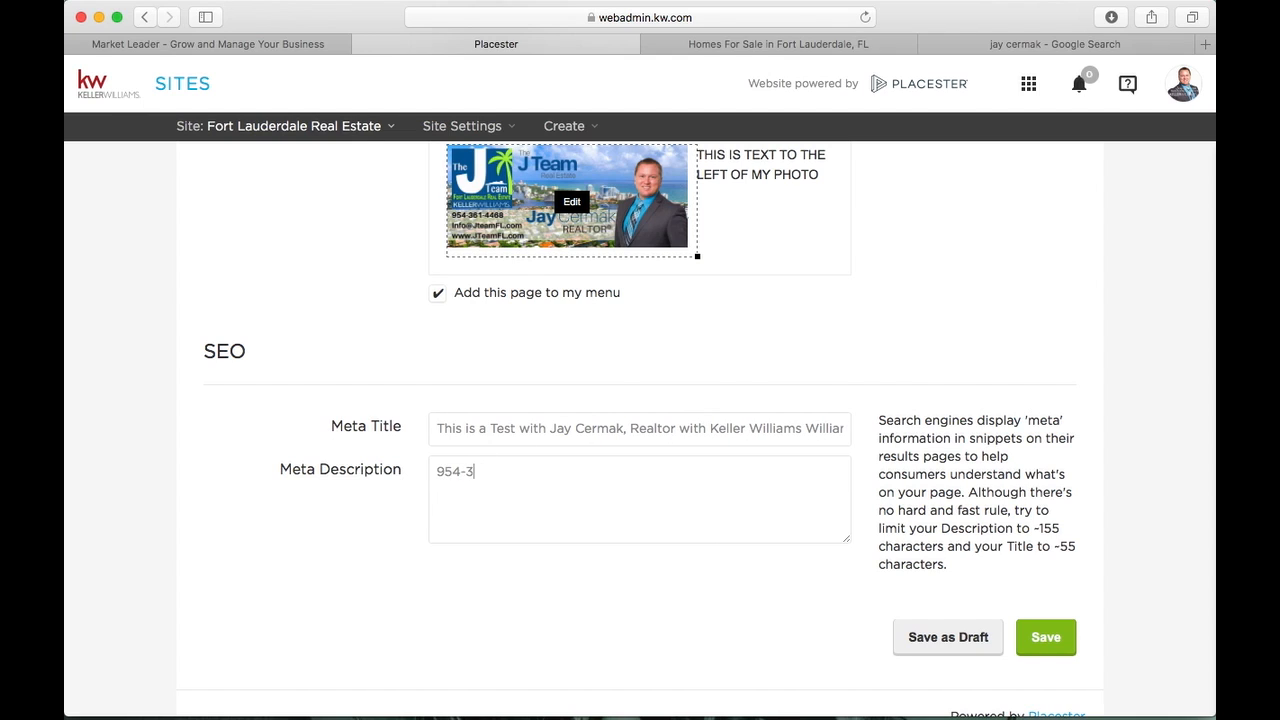
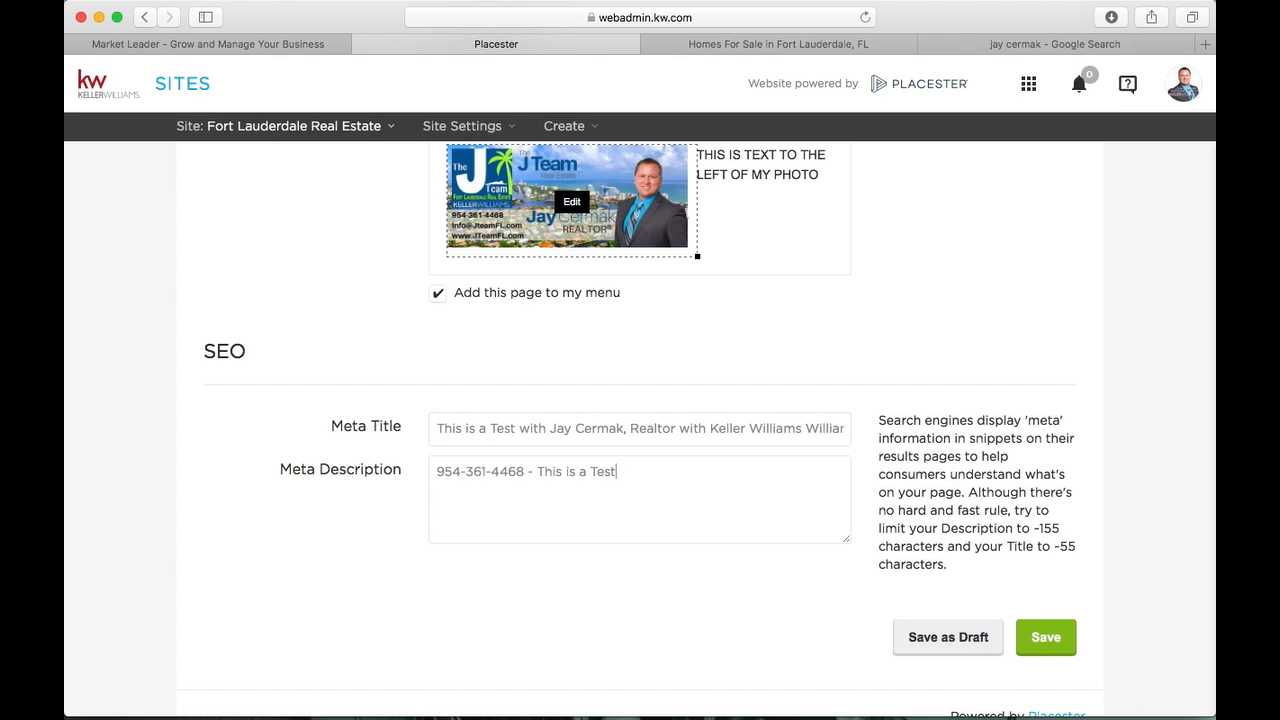
pyautogui.write(' with Jay Cermak,')
pyautogui.scroll(6, 787, 498)
pyautogui.scroll(-7, 691, 367)
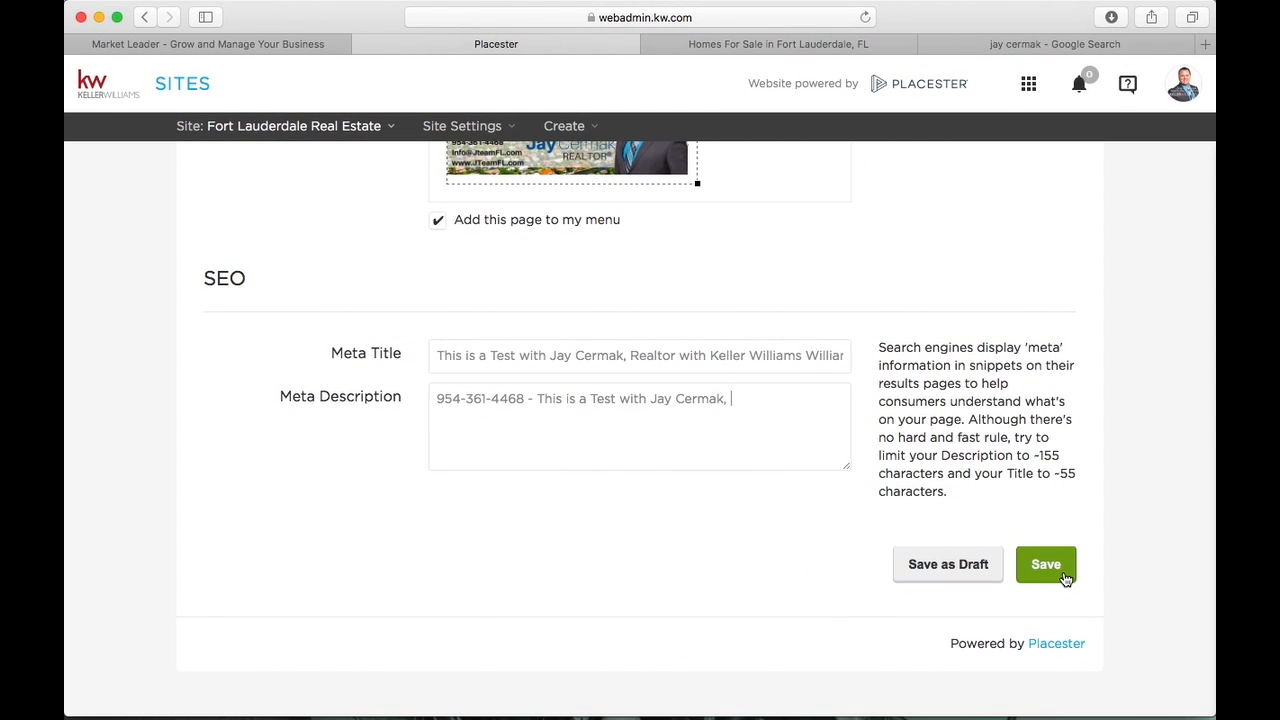
pyautogui.click(1045, 566)
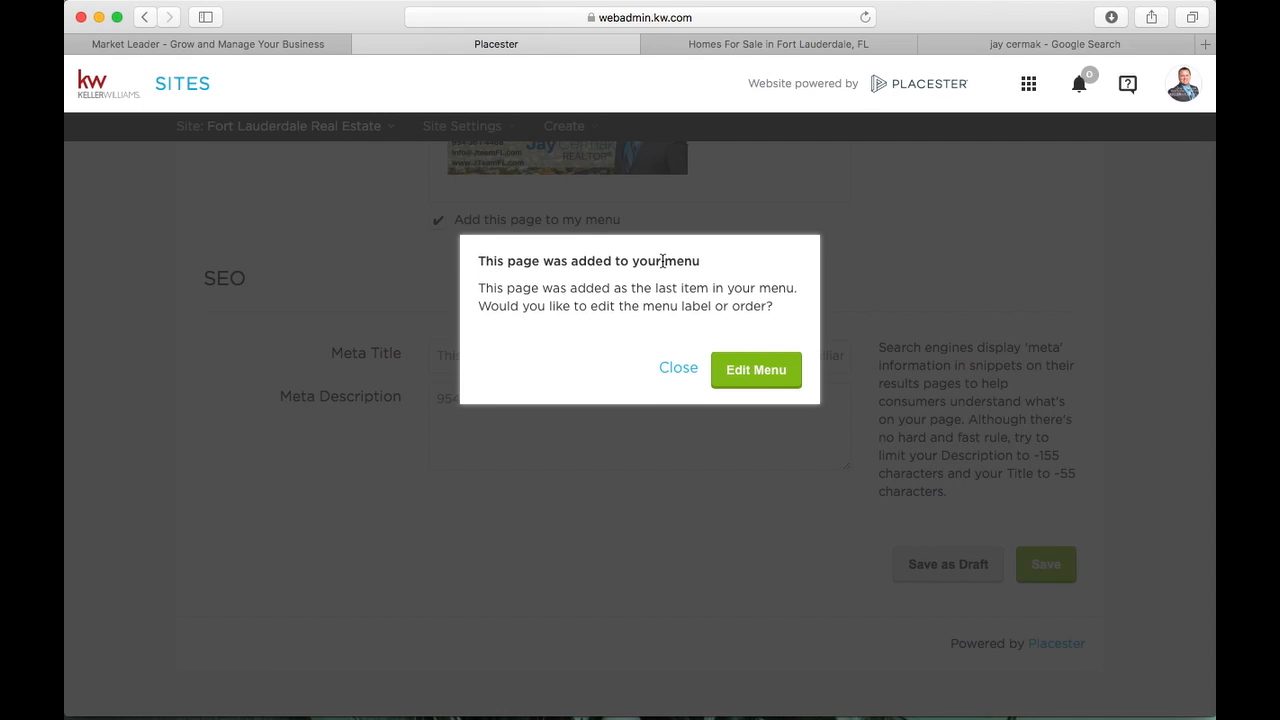
pyautogui.click(745, 370)
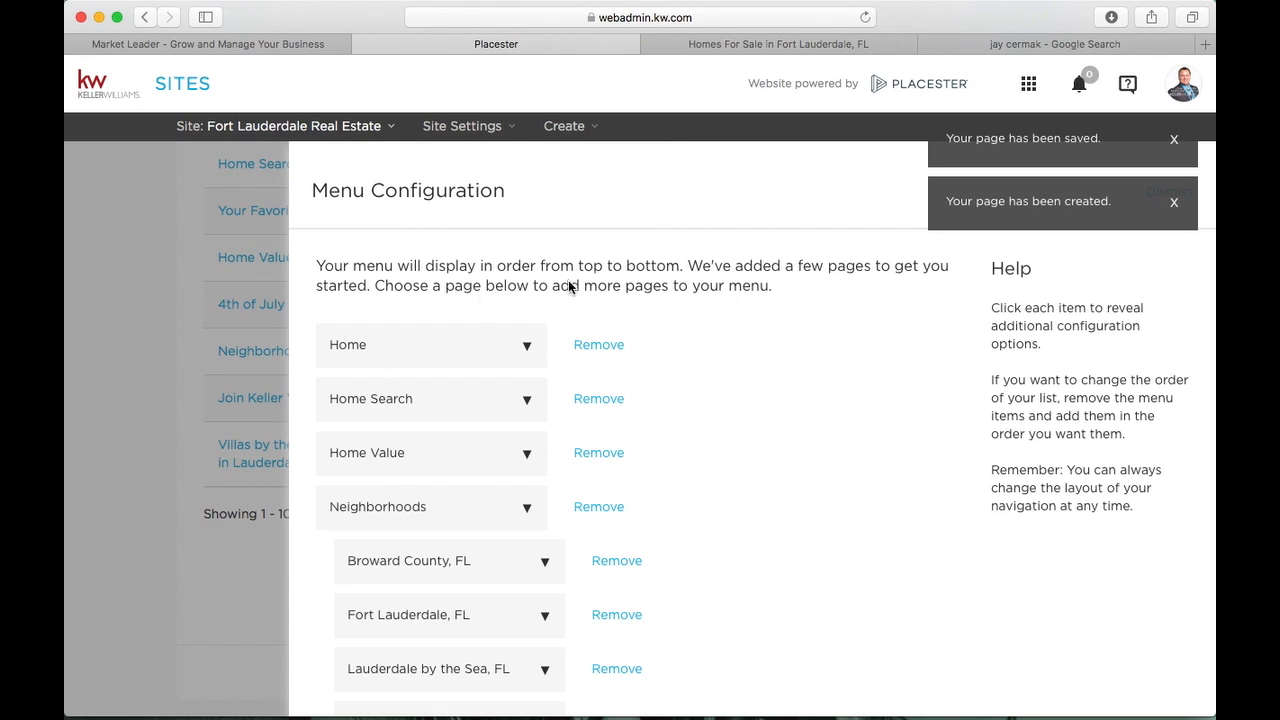
pyautogui.scroll(-10, 447, 327)
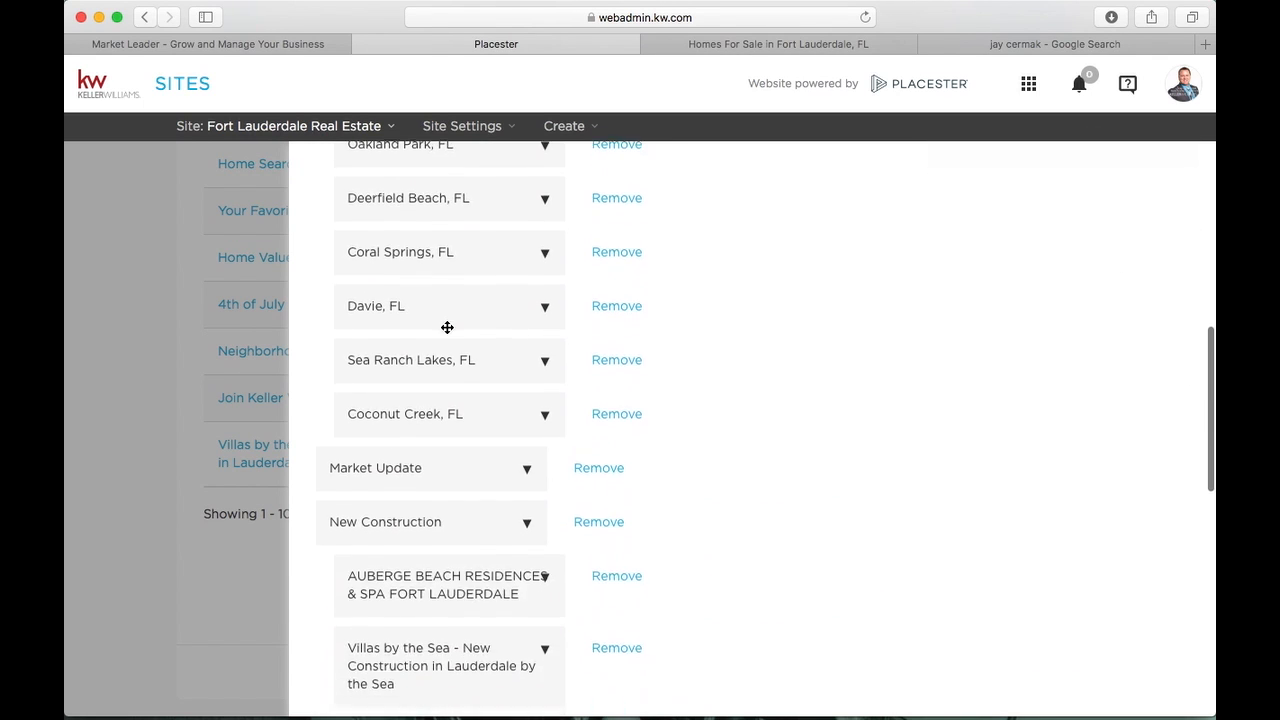
pyautogui.scroll(-12, 447, 327)
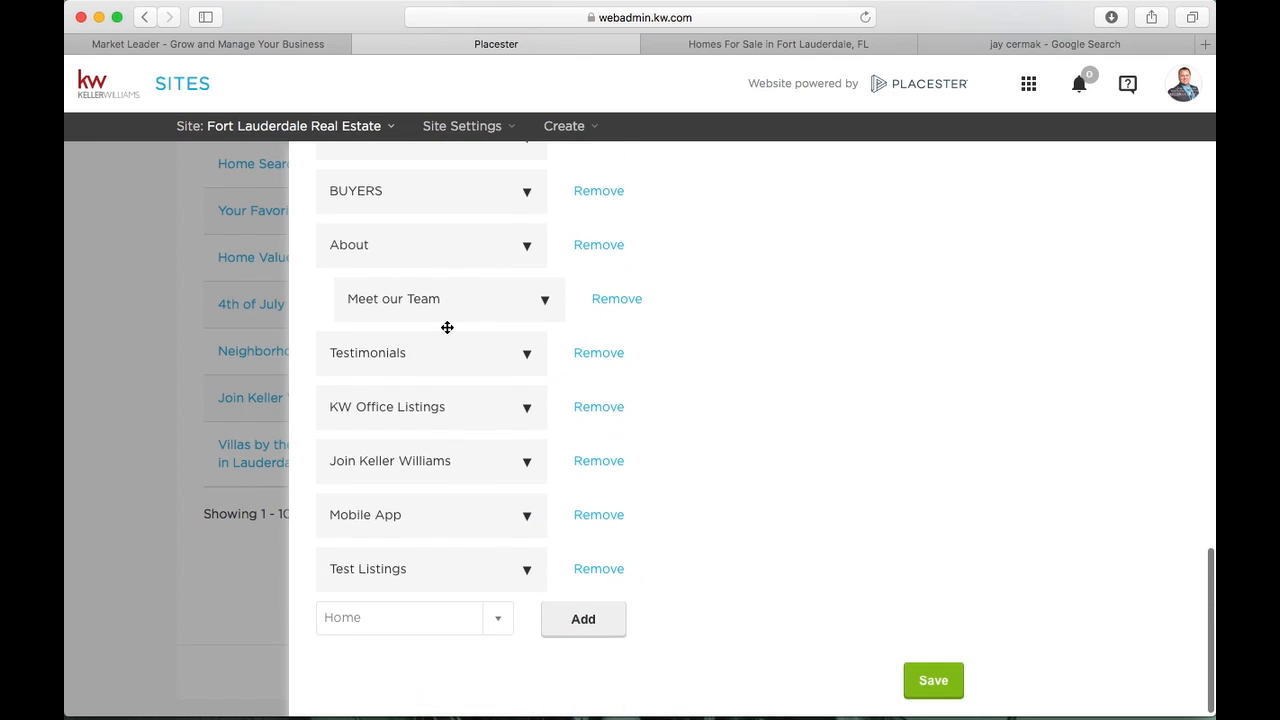
pyautogui.click(371, 558)
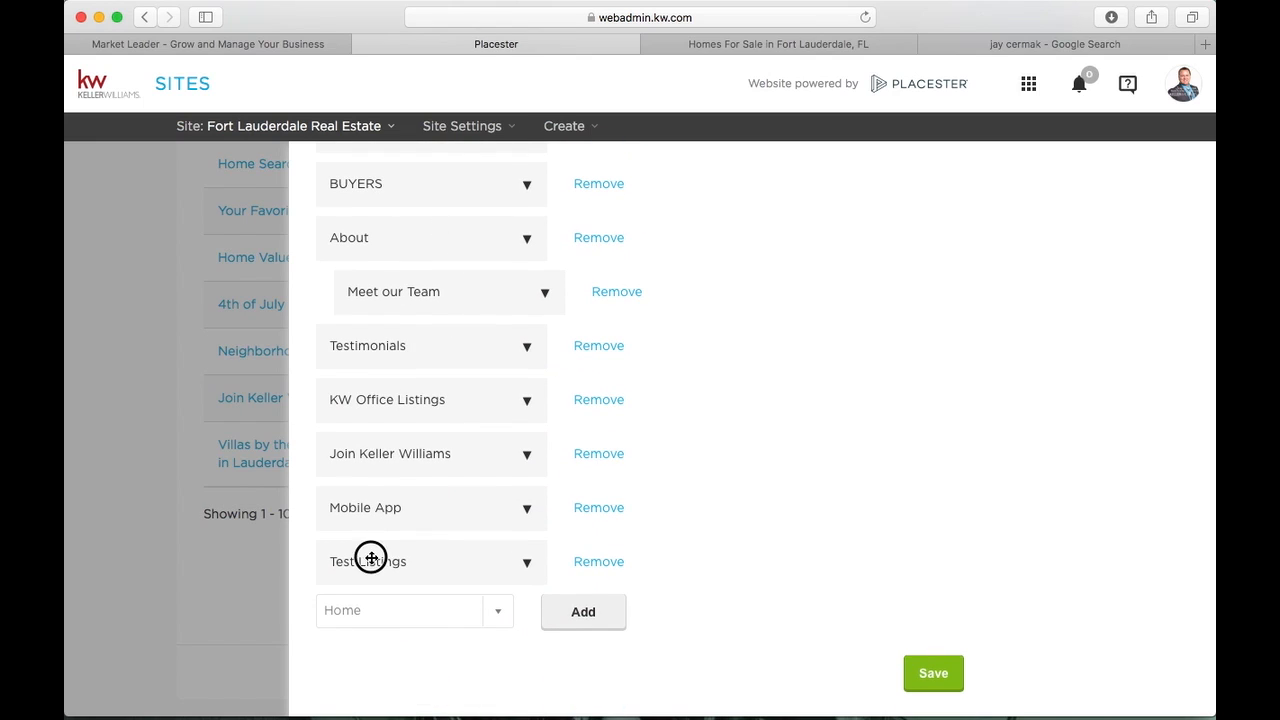
pyautogui.moveTo(371, 558); pyautogui.dragTo(353, 476)
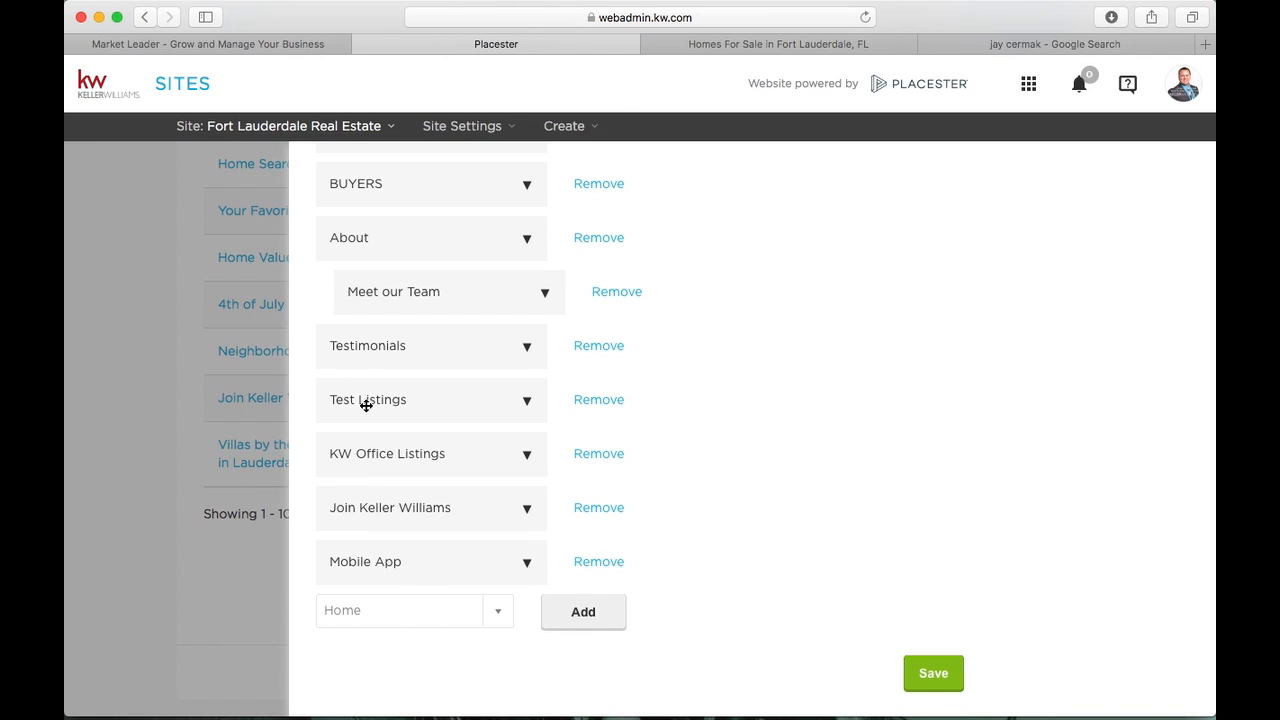
pyautogui.moveTo(367, 405)
pyautogui.mouseDown()
pyautogui.moveTo(382, 352)
pyautogui.moveTo(389, 393)
pyautogui.mouseUp()
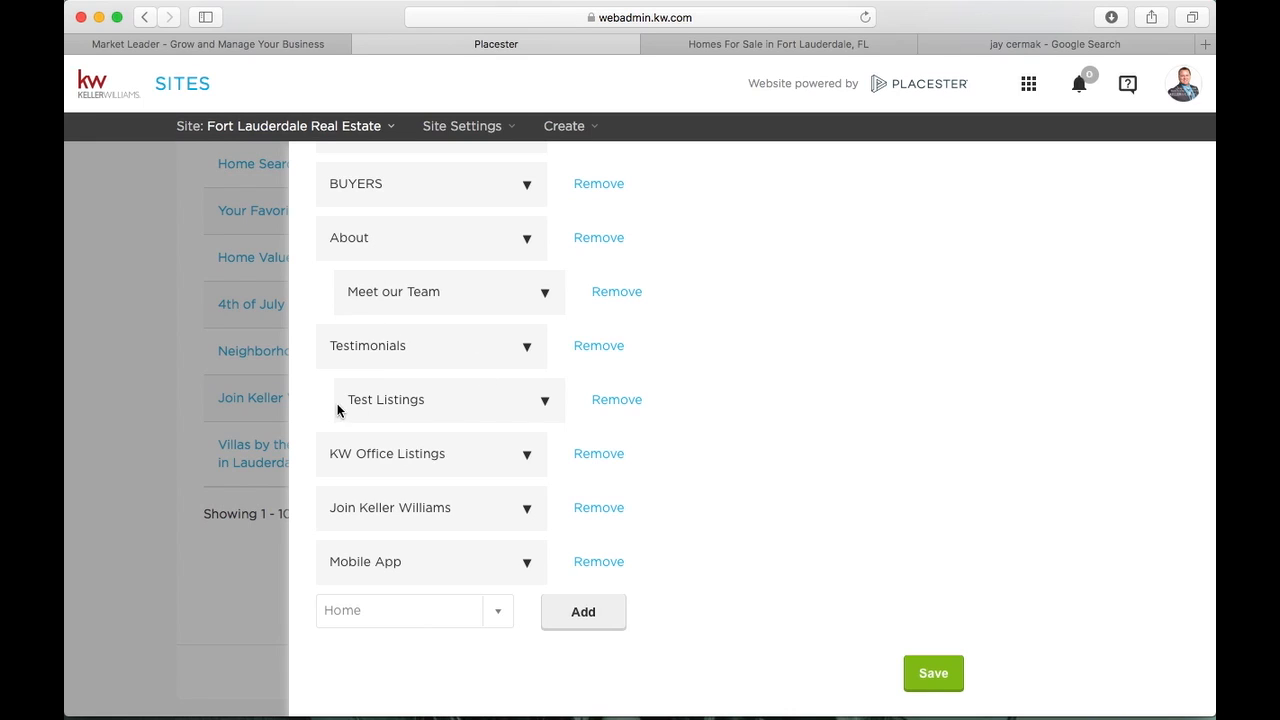
pyautogui.moveTo(393, 399); pyautogui.dragTo(342, 450)
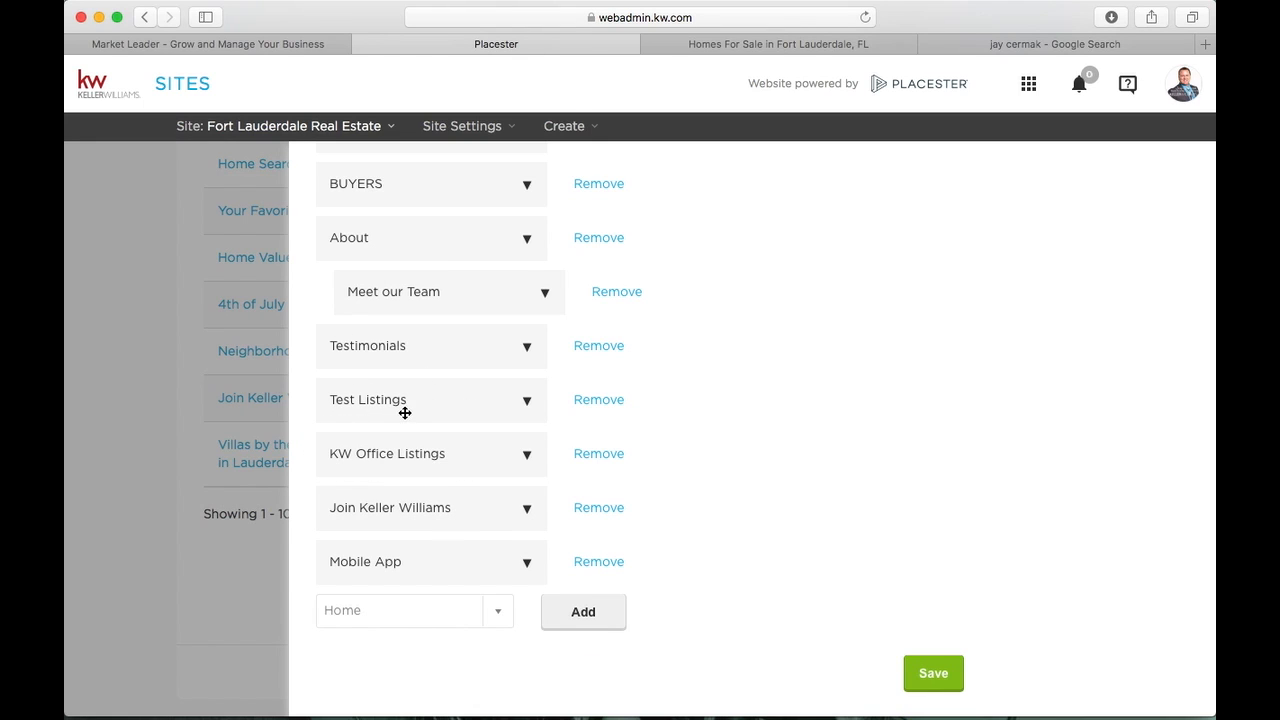
pyautogui.moveTo(409, 403); pyautogui.dragTo(407, 512)
pyautogui.moveTo(407, 510); pyautogui.dragTo(406, 506)
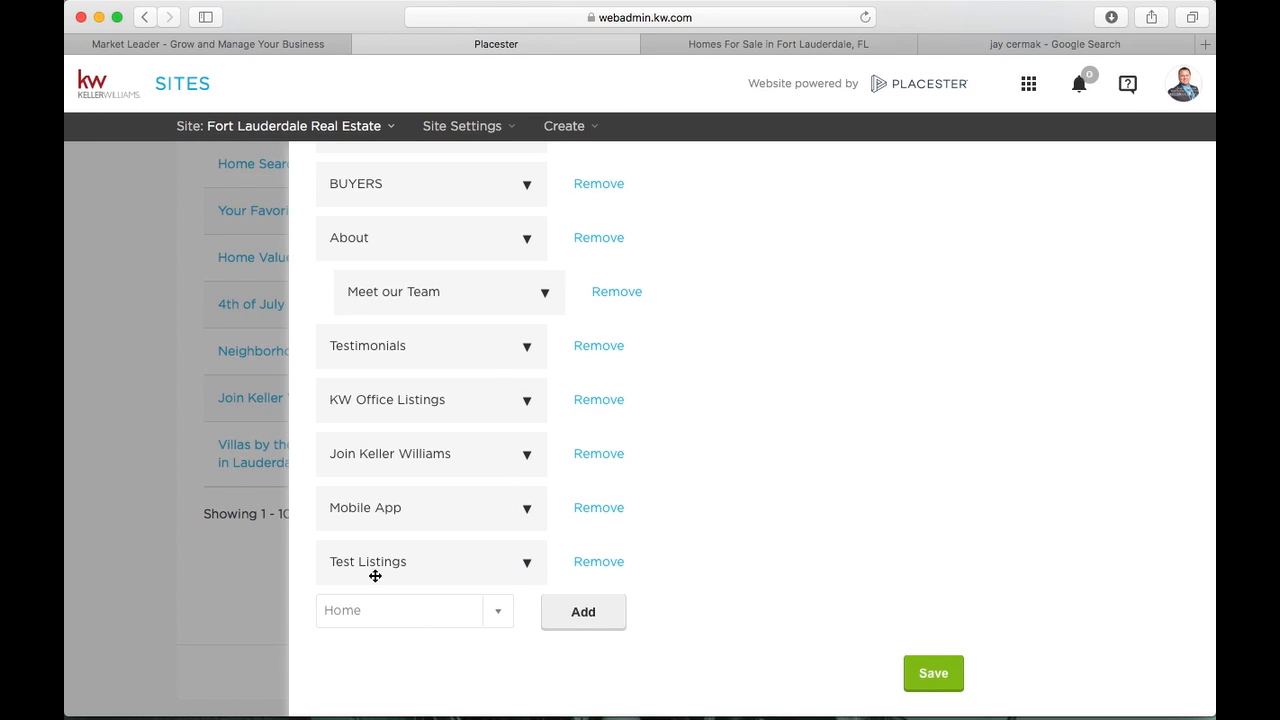
# Change the Test Listings menu label to TEST, add the tooltip 'This is a Test for the Video', and save
pyautogui.click(528, 564)
pyautogui.scroll(-2, 526, 563)
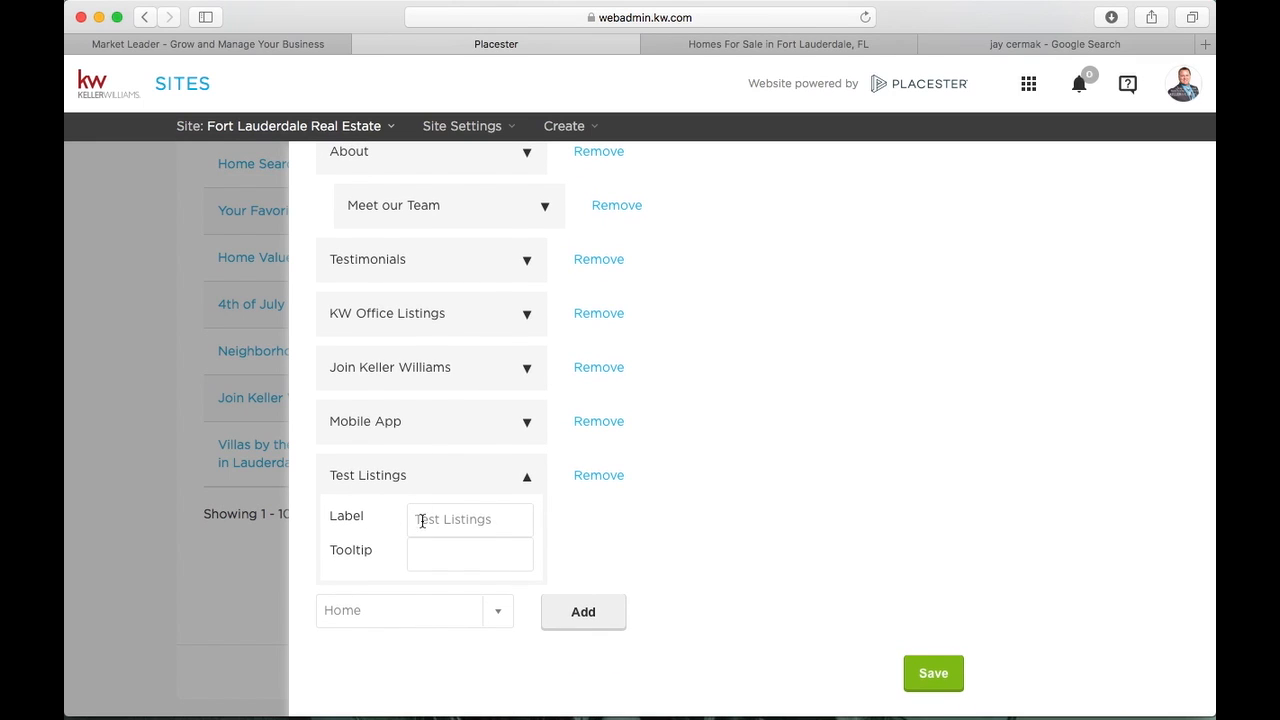
pyautogui.click(502, 521)
pyautogui.moveTo(502, 521); pyautogui.dragTo(403, 509)
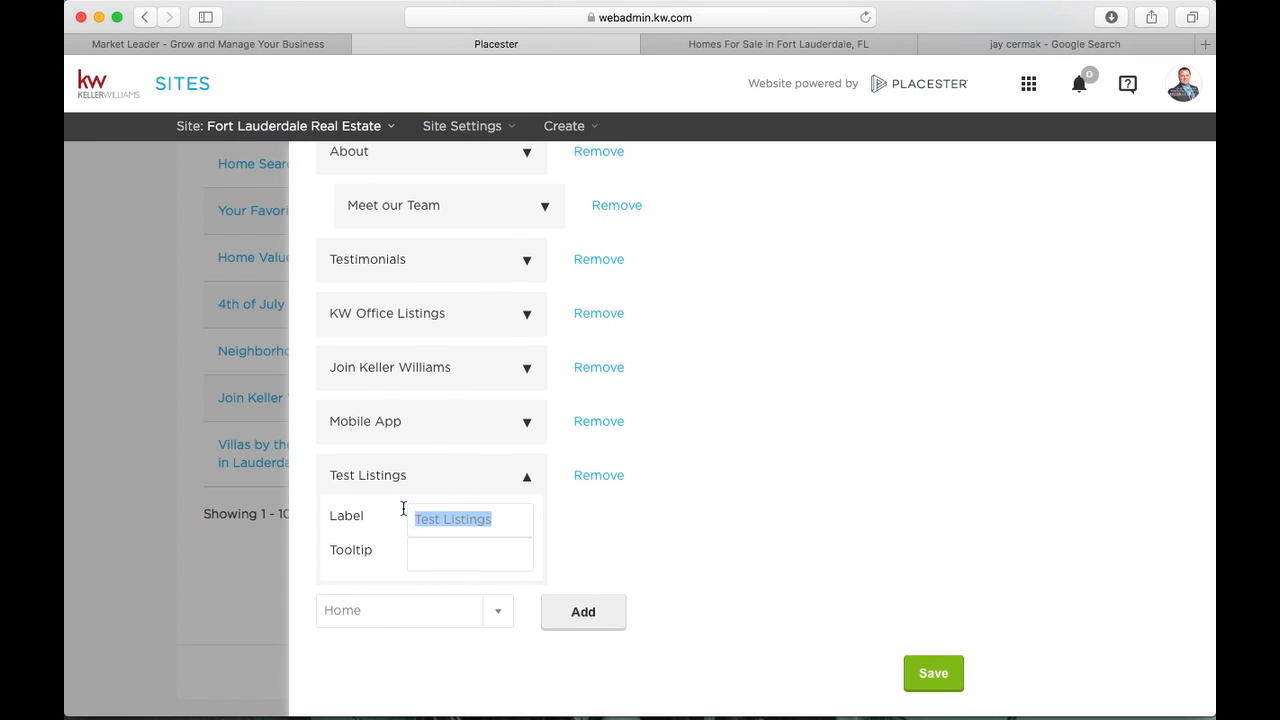
pyautogui.write('TES')
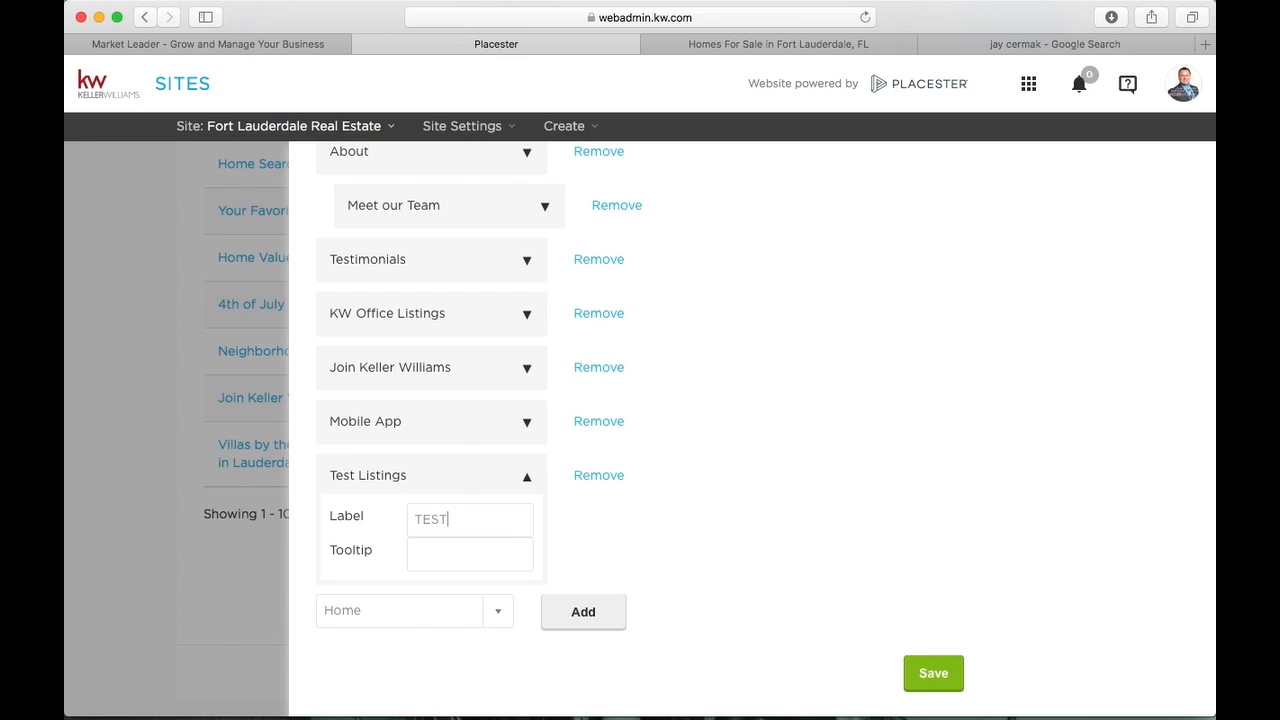
pyautogui.write('T')
pyautogui.click(457, 552)
pyautogui.write('This')
pyautogui.write(' is a Test for the')
pyautogui.write(' Video')
pyautogui.click(929, 676)
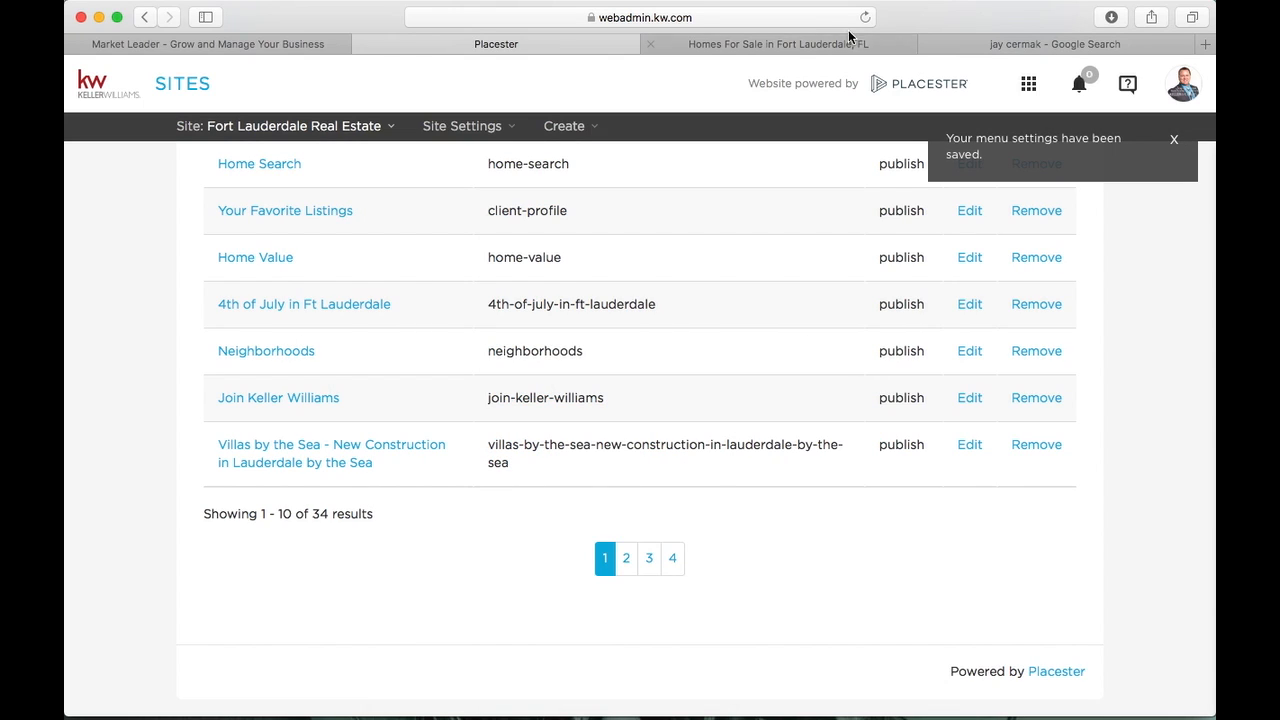
# Reload the live site and open the new TEST page from the menu
pyautogui.click(828, 44)
pyautogui.click(108, 70)
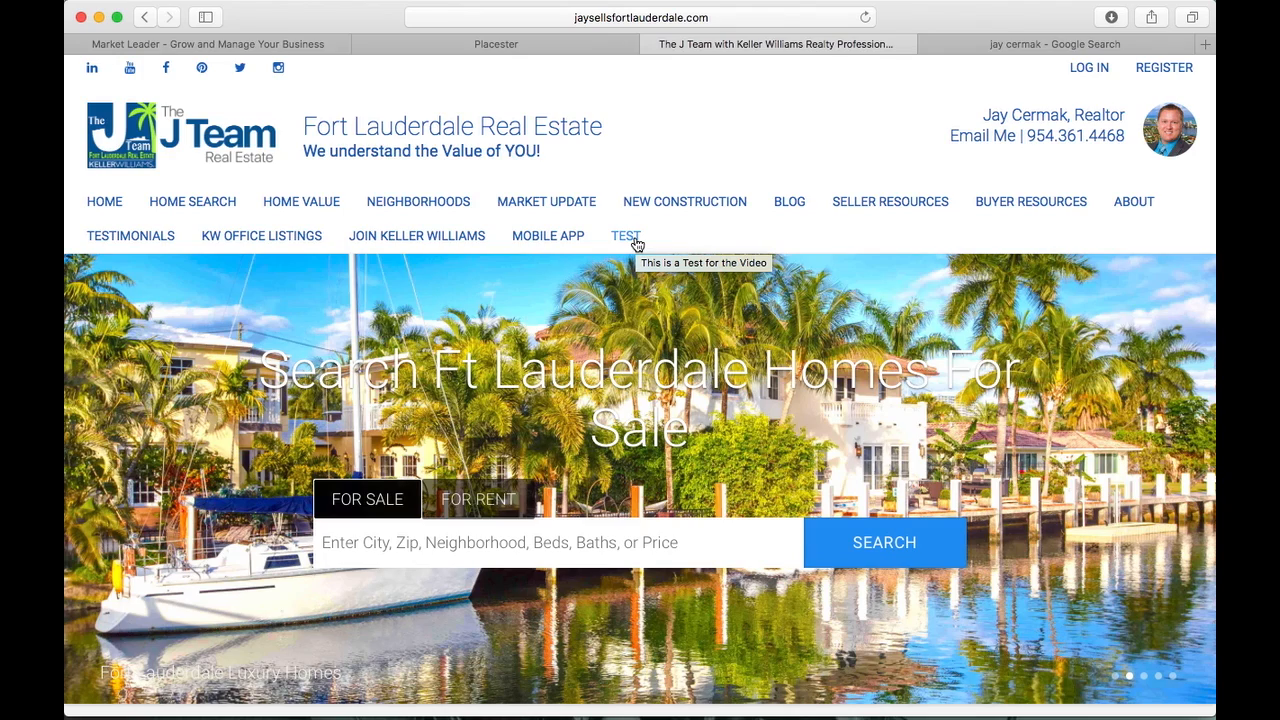
pyautogui.click(630, 238)
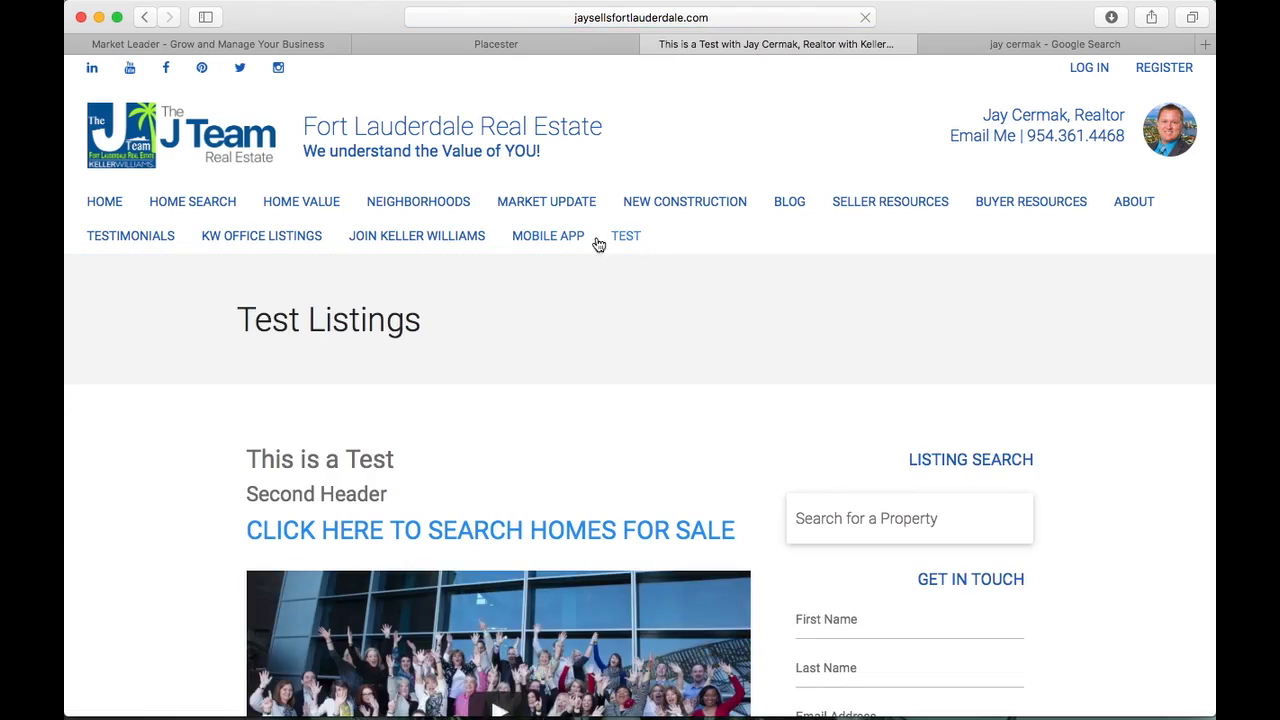
# Highlight the Test Listings title, the 'This is a Test' heading and the Second Header line
pyautogui.moveTo(231, 321); pyautogui.dragTo(417, 331)
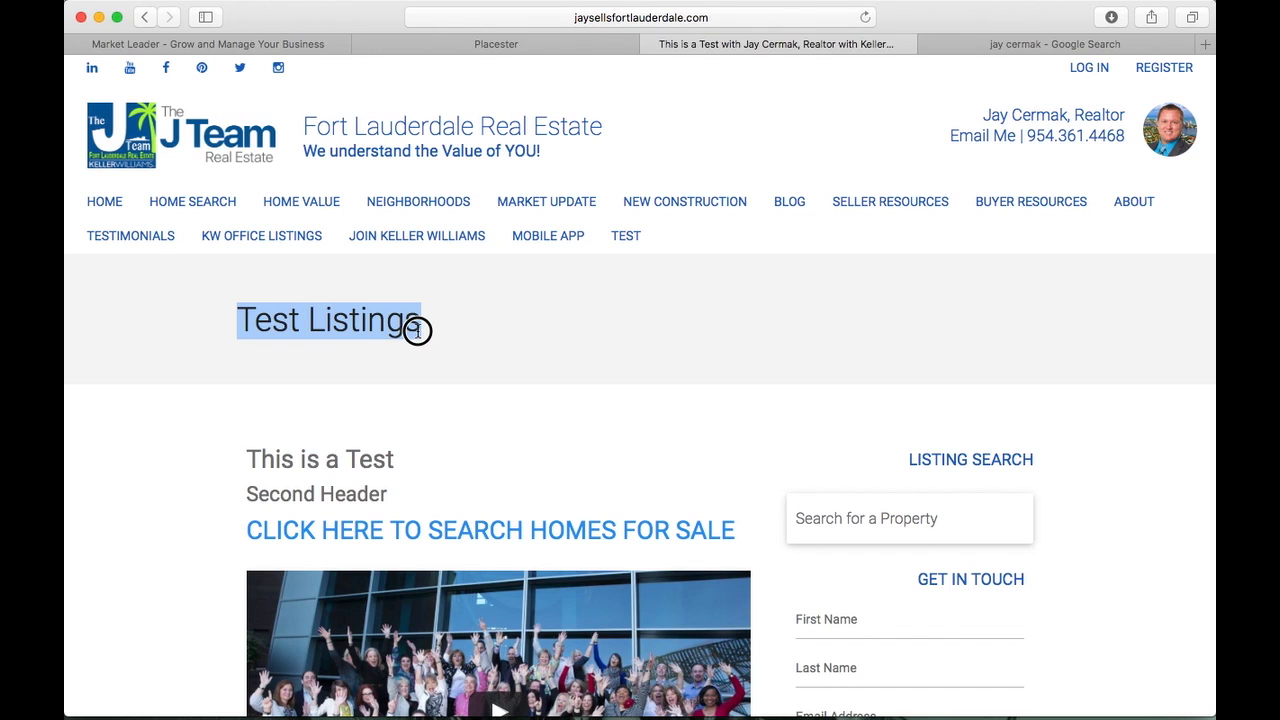
pyautogui.scroll(-5, 417, 331)
pyautogui.scroll(1, 272, 216)
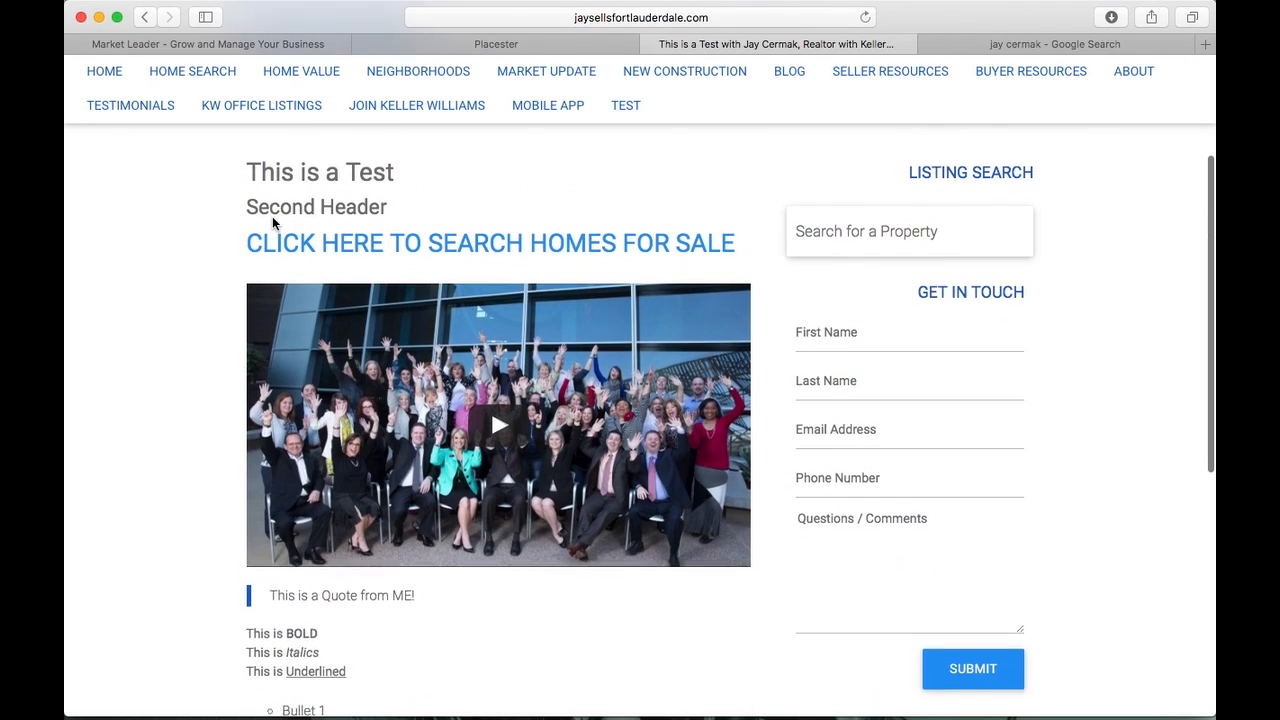
pyautogui.moveTo(250, 181); pyautogui.dragTo(411, 186)
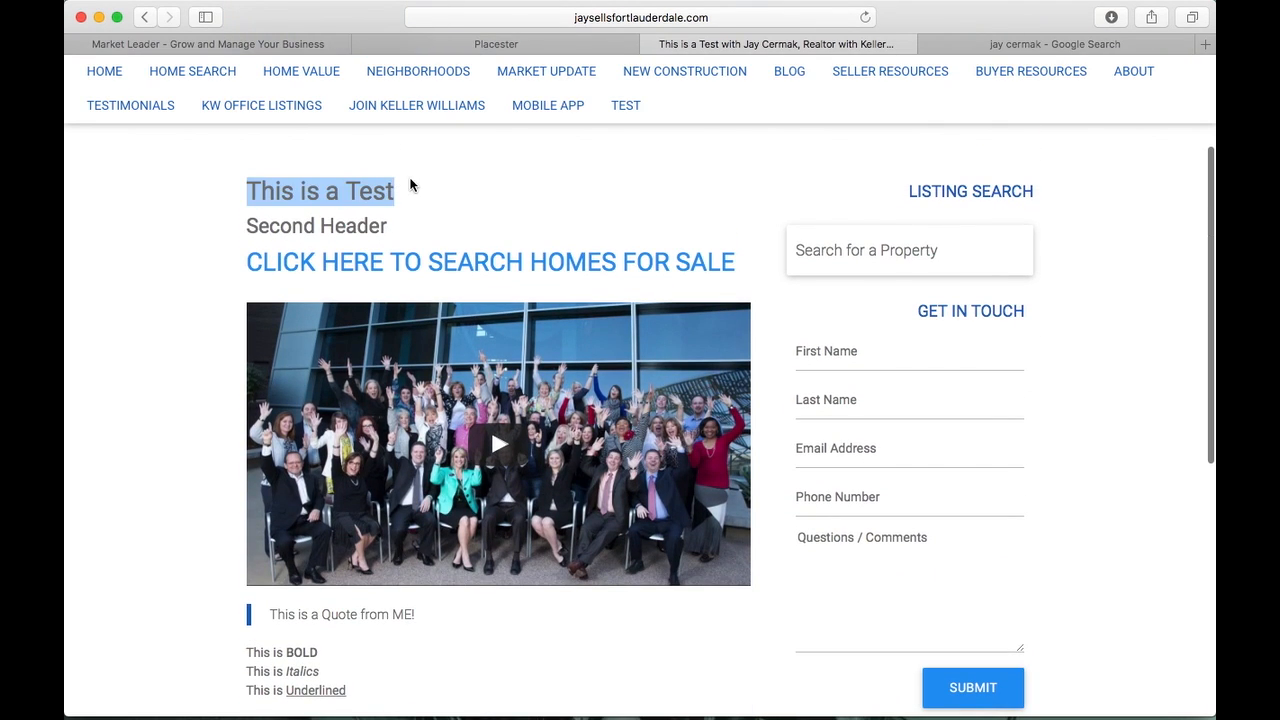
pyautogui.click(408, 232)
pyautogui.moveTo(408, 234); pyautogui.dragTo(246, 229)
pyautogui.click(209, 258)
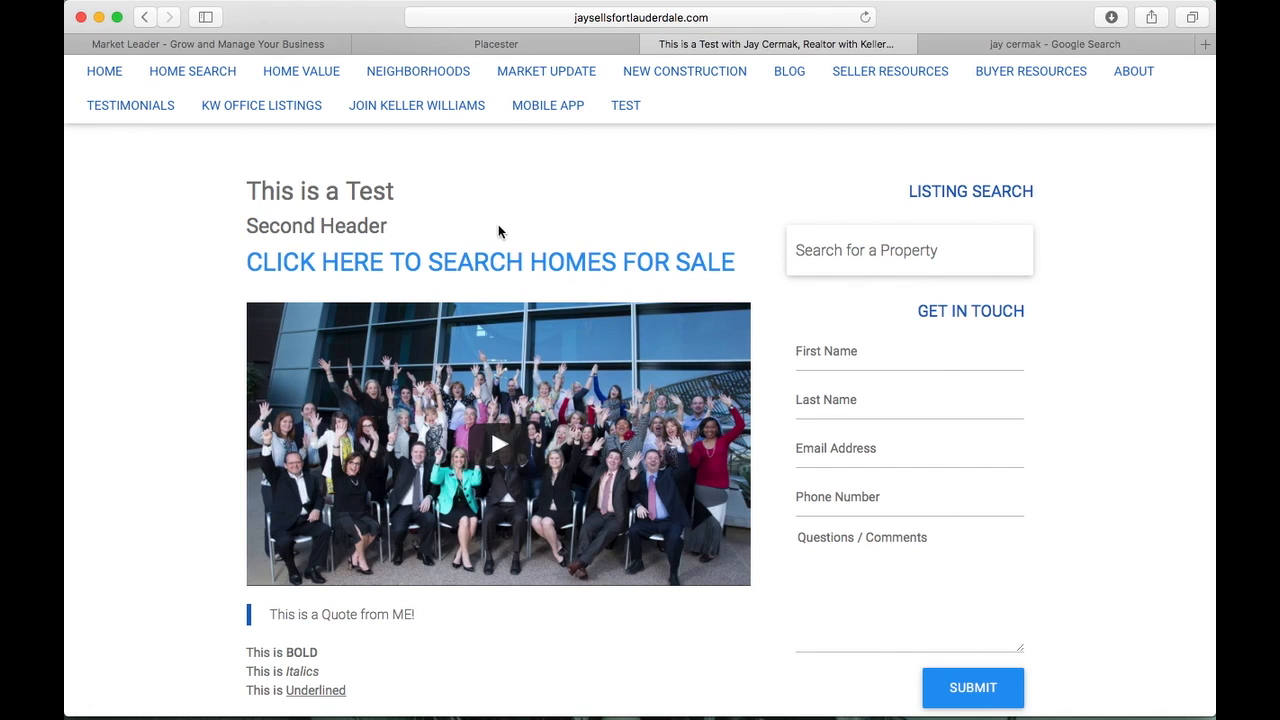
# Follow the search-homes-for-sale link, browse that page, and return to the test page
pyautogui.click(557, 264)
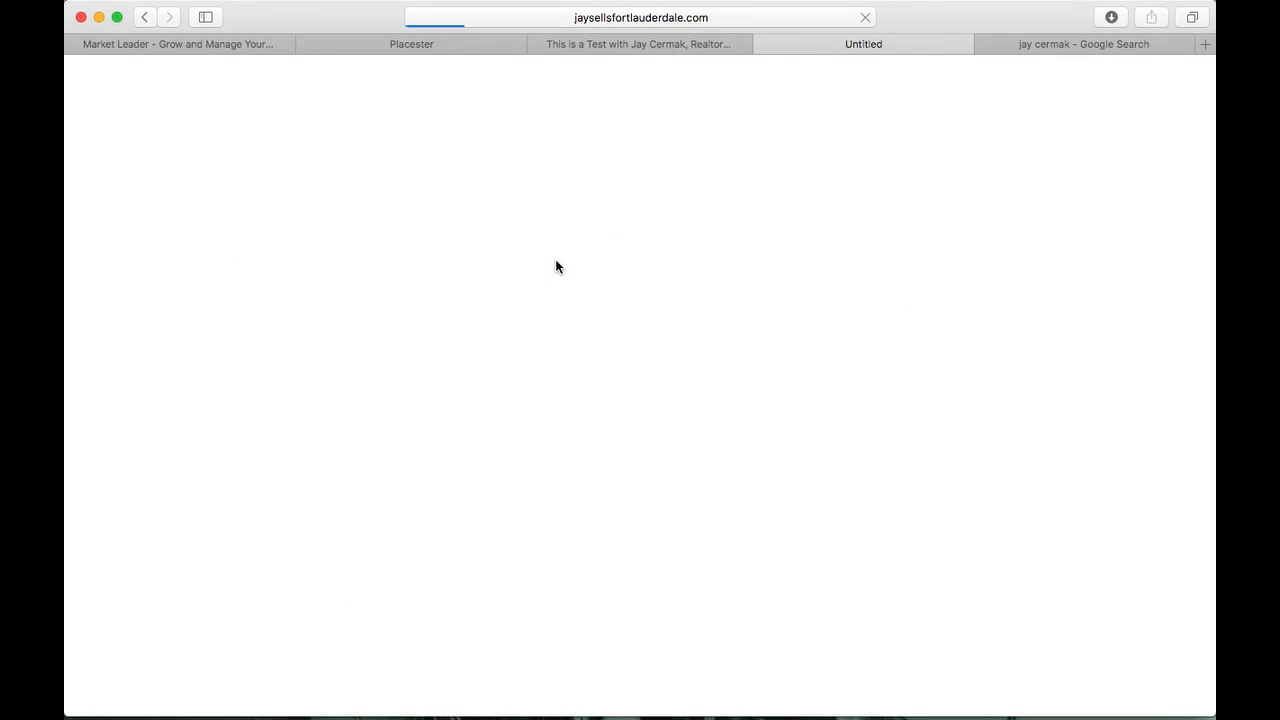
pyautogui.scroll(-5, 557, 265)
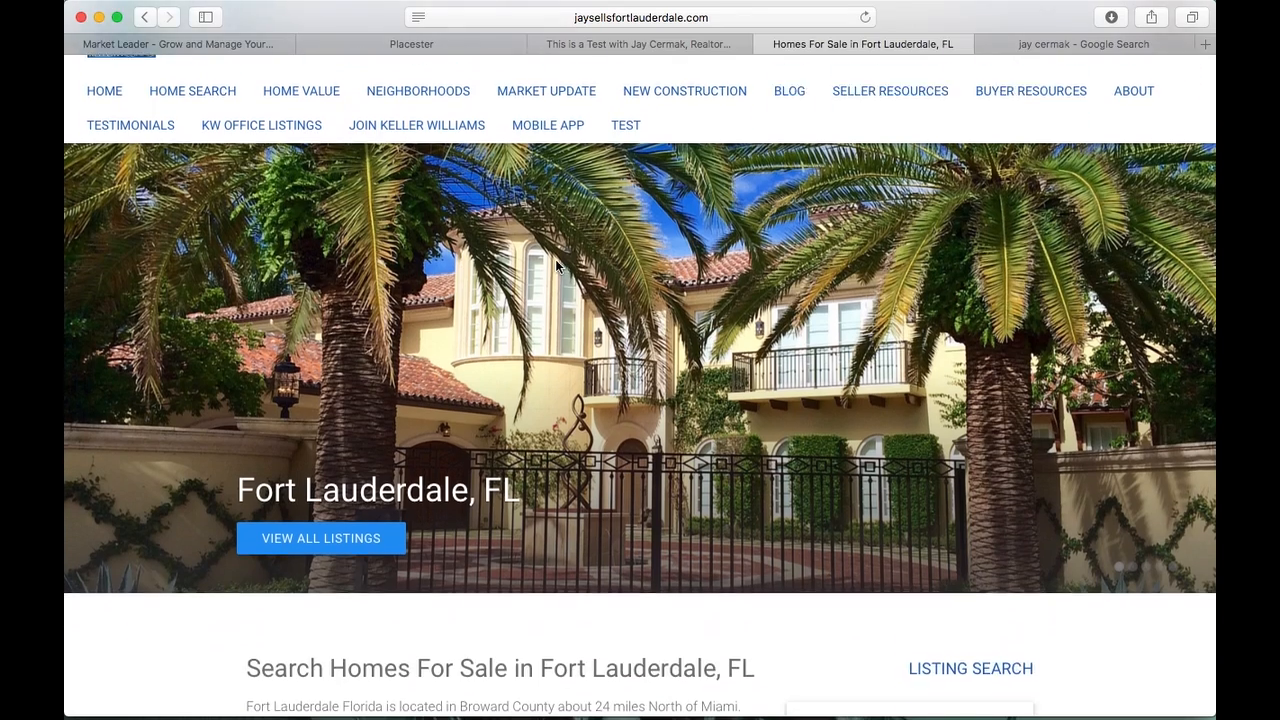
pyautogui.scroll(-10, 555, 265)
pyautogui.scroll(6, 555, 265)
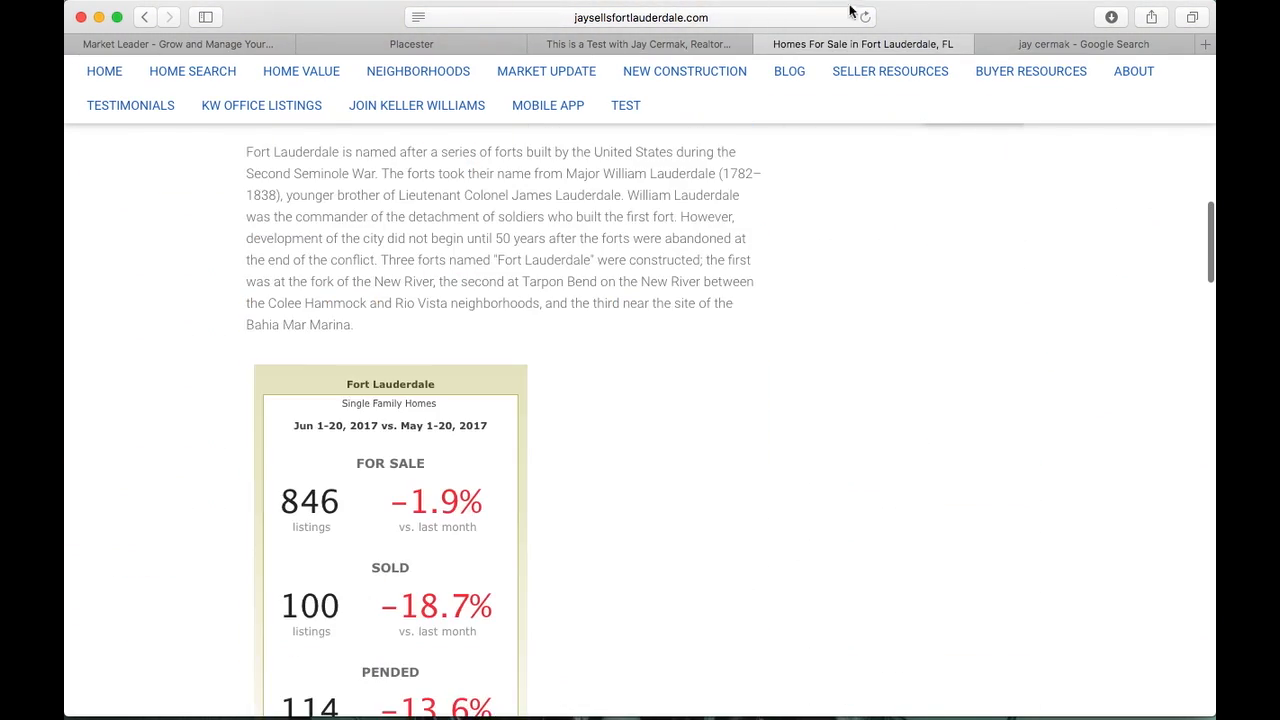
pyautogui.click(764, 44)
# Highlight the quote line and scroll through the rest of the test page
pyautogui.scroll(-4, 307, 402)
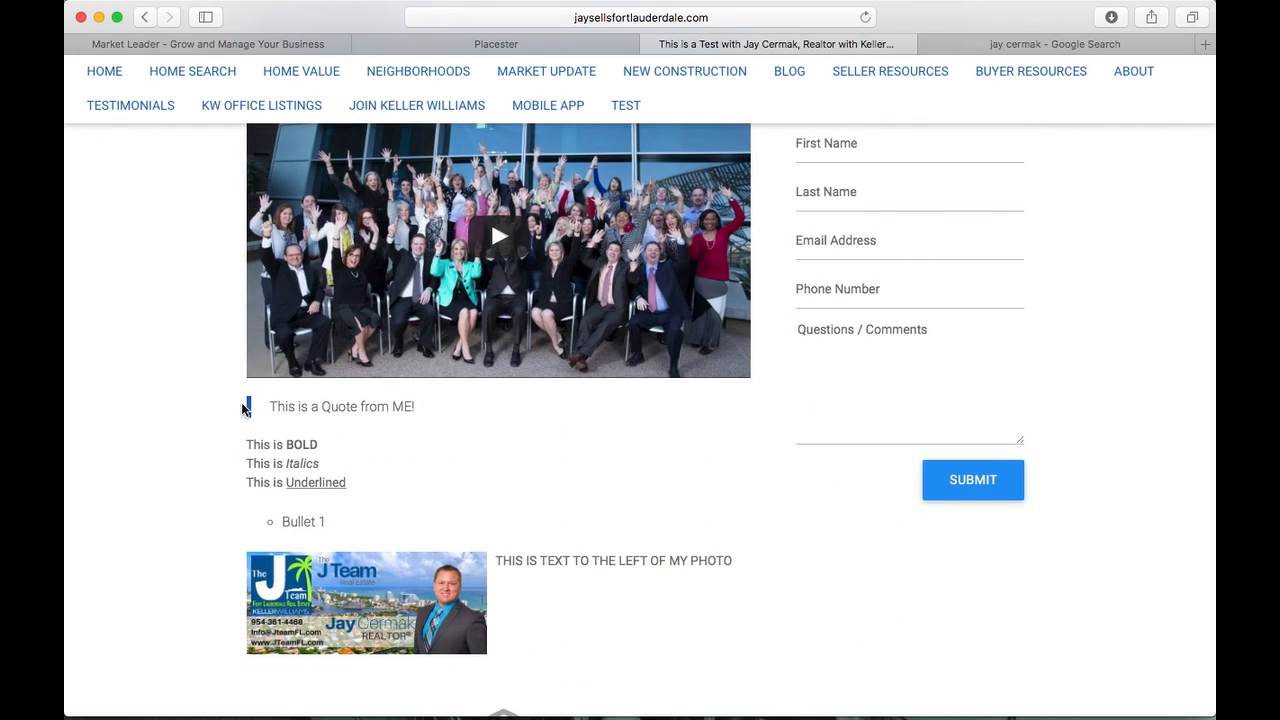
pyautogui.moveTo(271, 408); pyautogui.dragTo(430, 409)
pyautogui.click(375, 441)
pyautogui.scroll(-2, 318, 519)
pyautogui.scroll(-4, 305, 468)
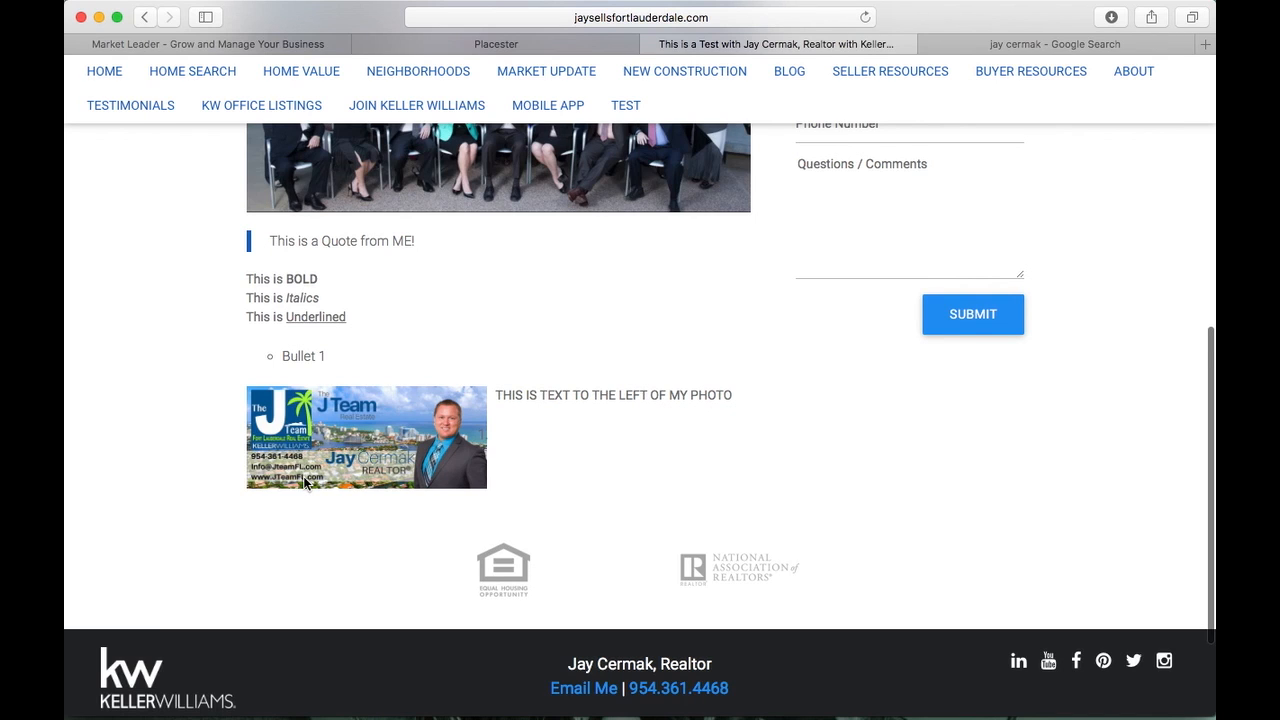
pyautogui.scroll(8, 303, 476)
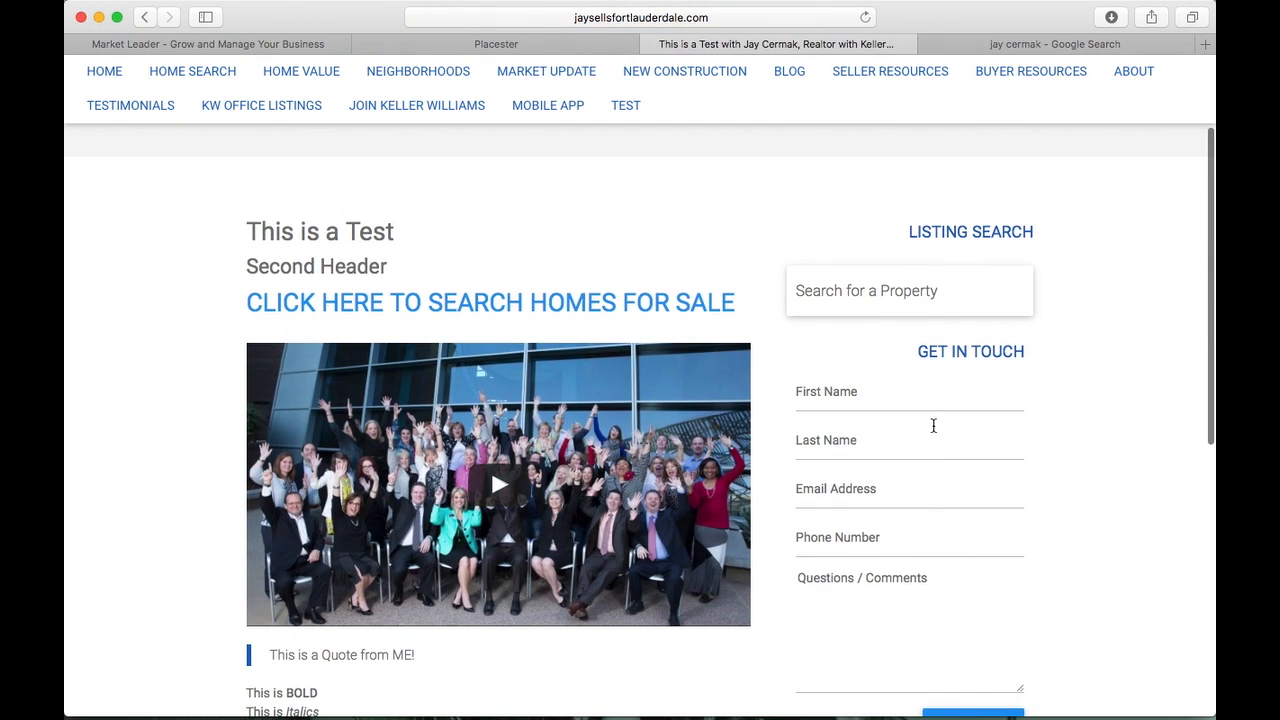
pyautogui.scroll(-5, 908, 520)
pyautogui.scroll(2, 908, 520)
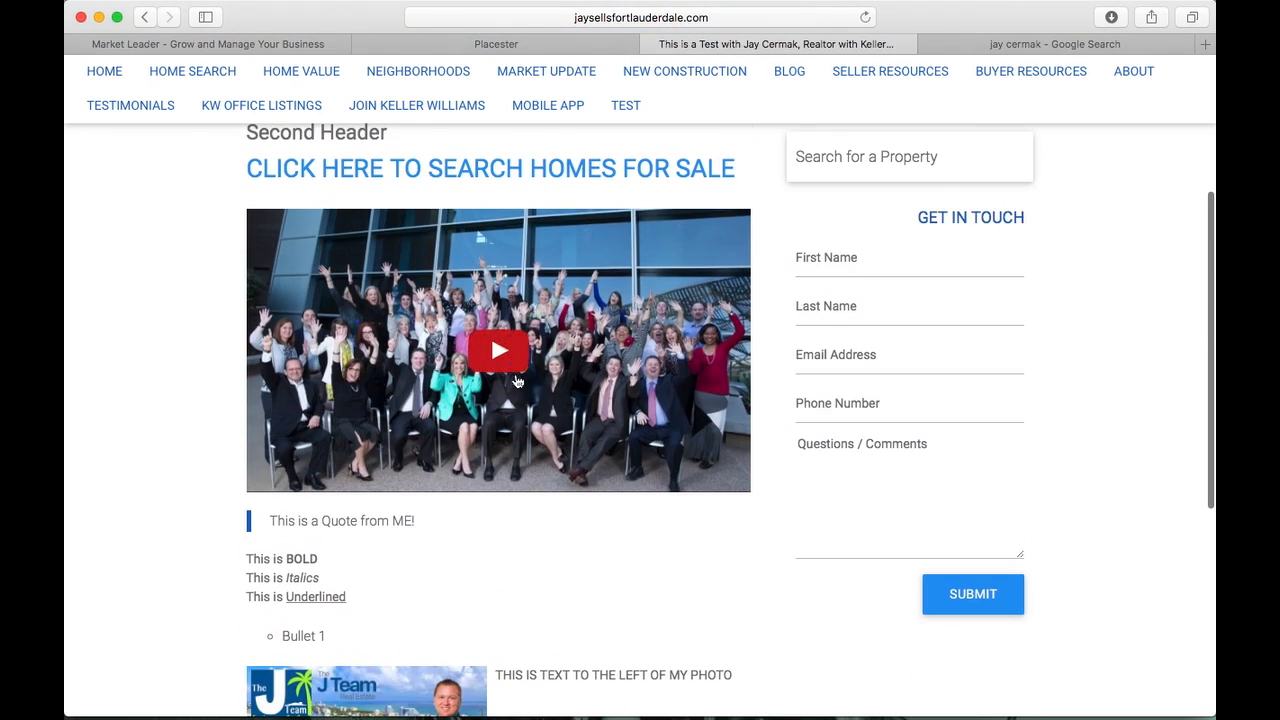
# Play the embedded Keller Williams video, skip to near its end, and let it finish
pyautogui.click(517, 381)
pyautogui.click(276, 479)
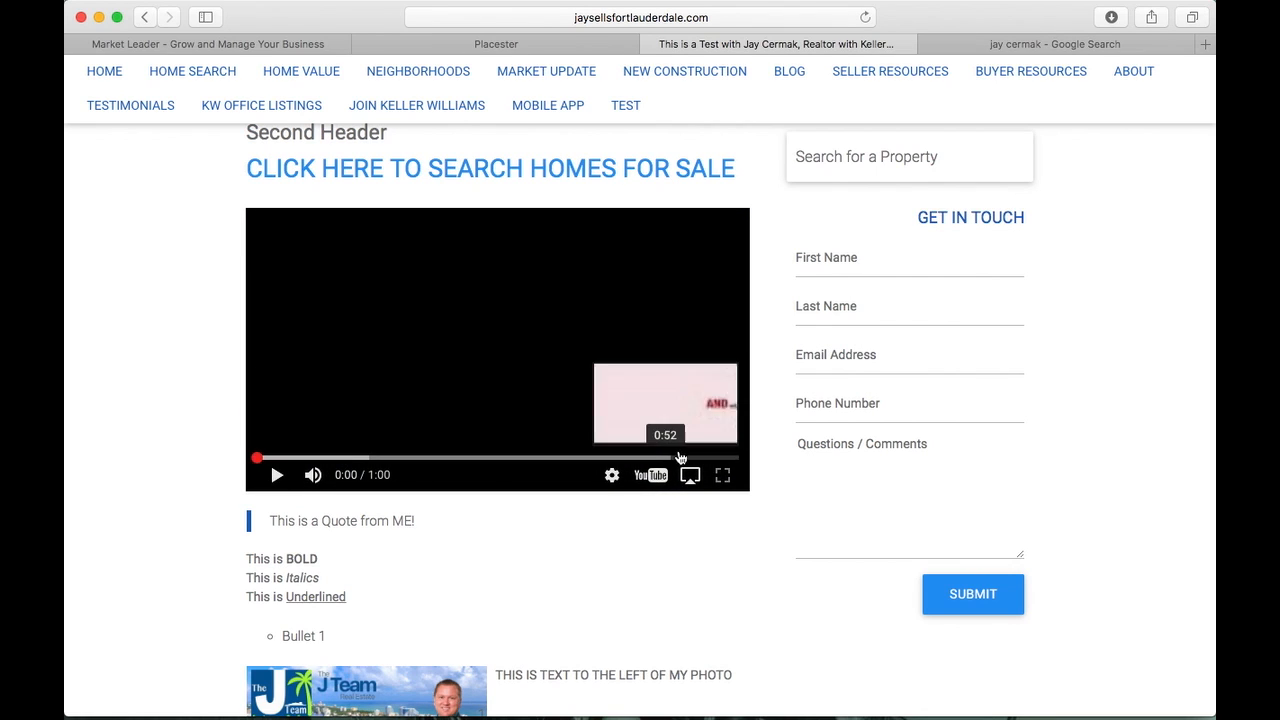
pyautogui.click(724, 457)
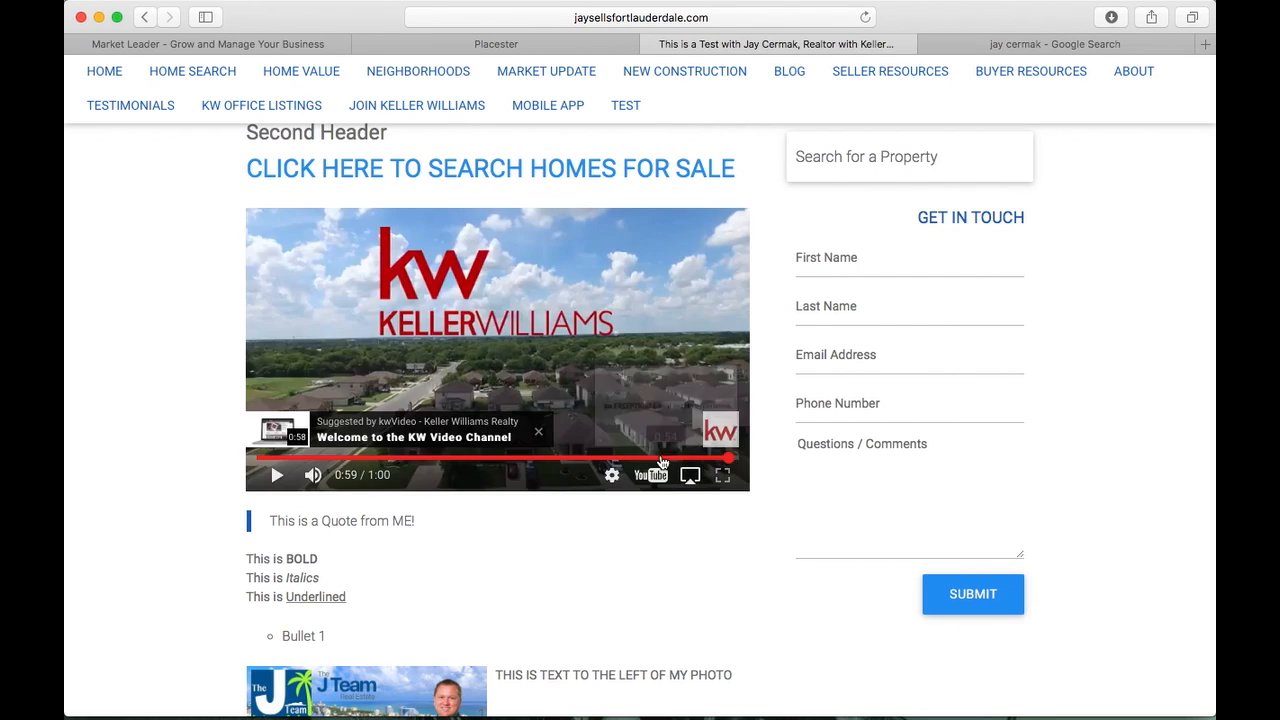
pyautogui.click(279, 476)
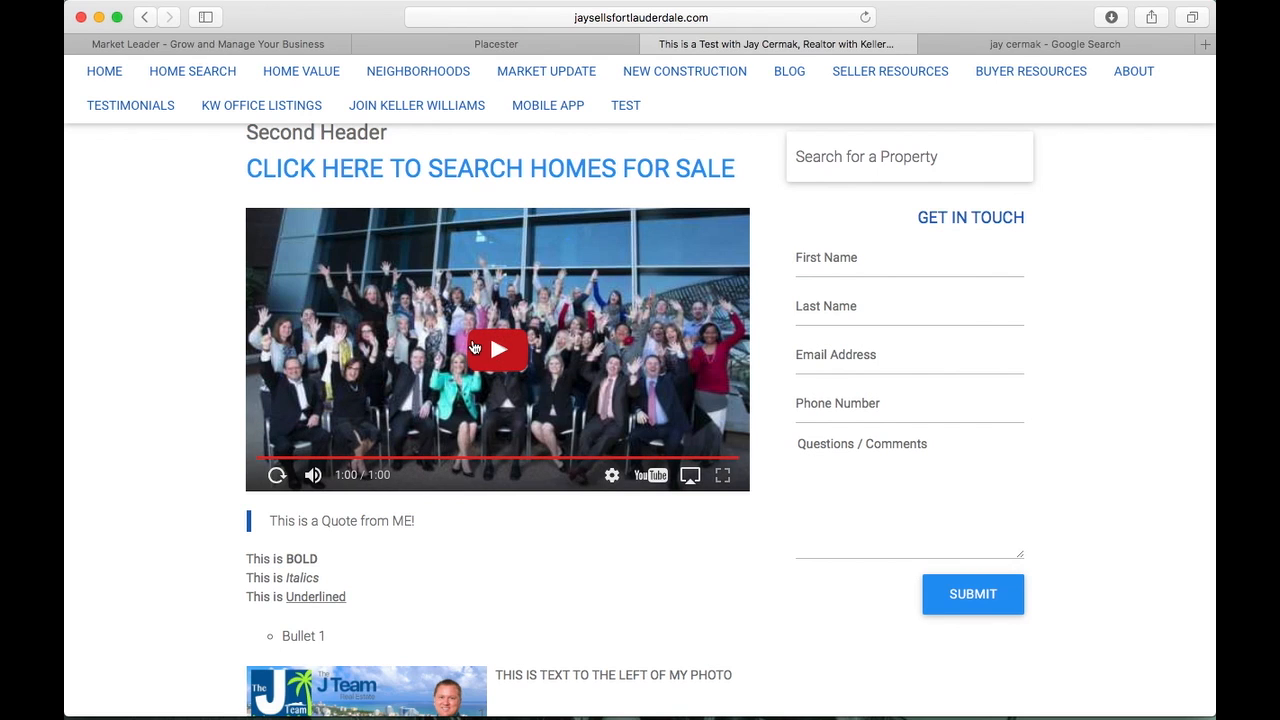
pyautogui.scroll(5, 83, 322)
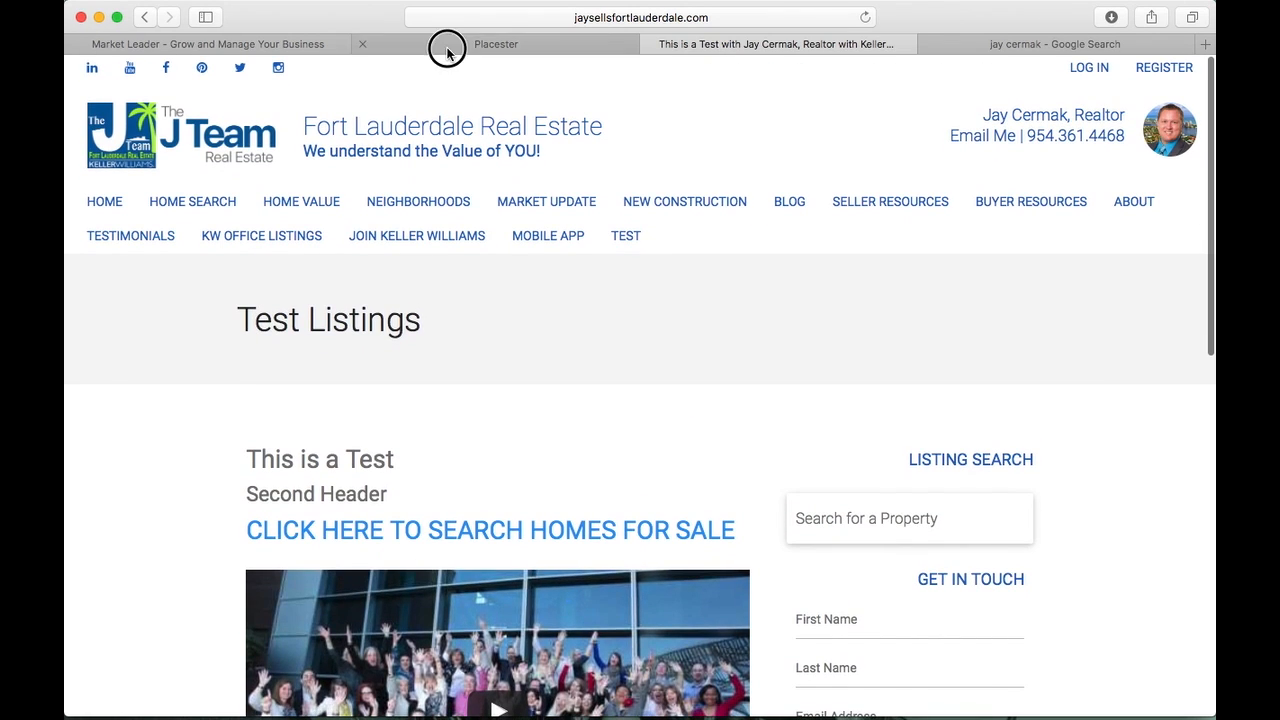
# Switch the Placester admin to Blog Posts and point out the total of 141 posts
pyautogui.click(447, 47)
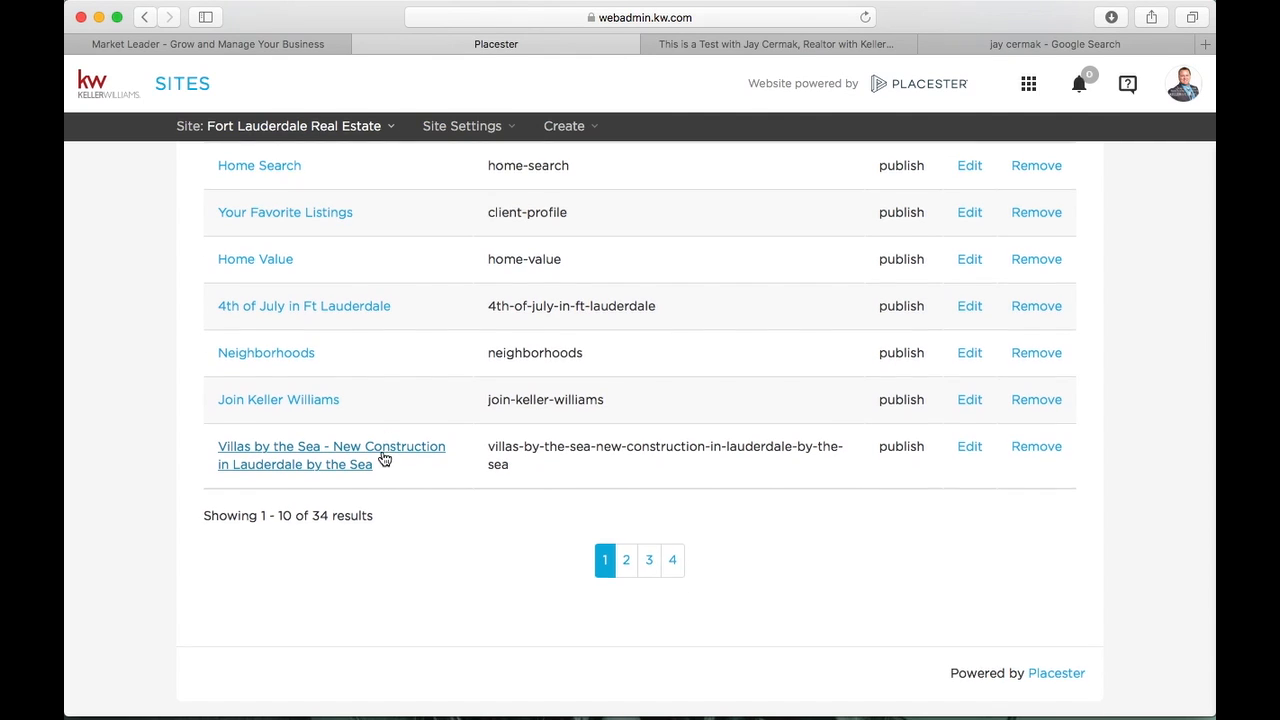
pyautogui.scroll(8, 384, 459)
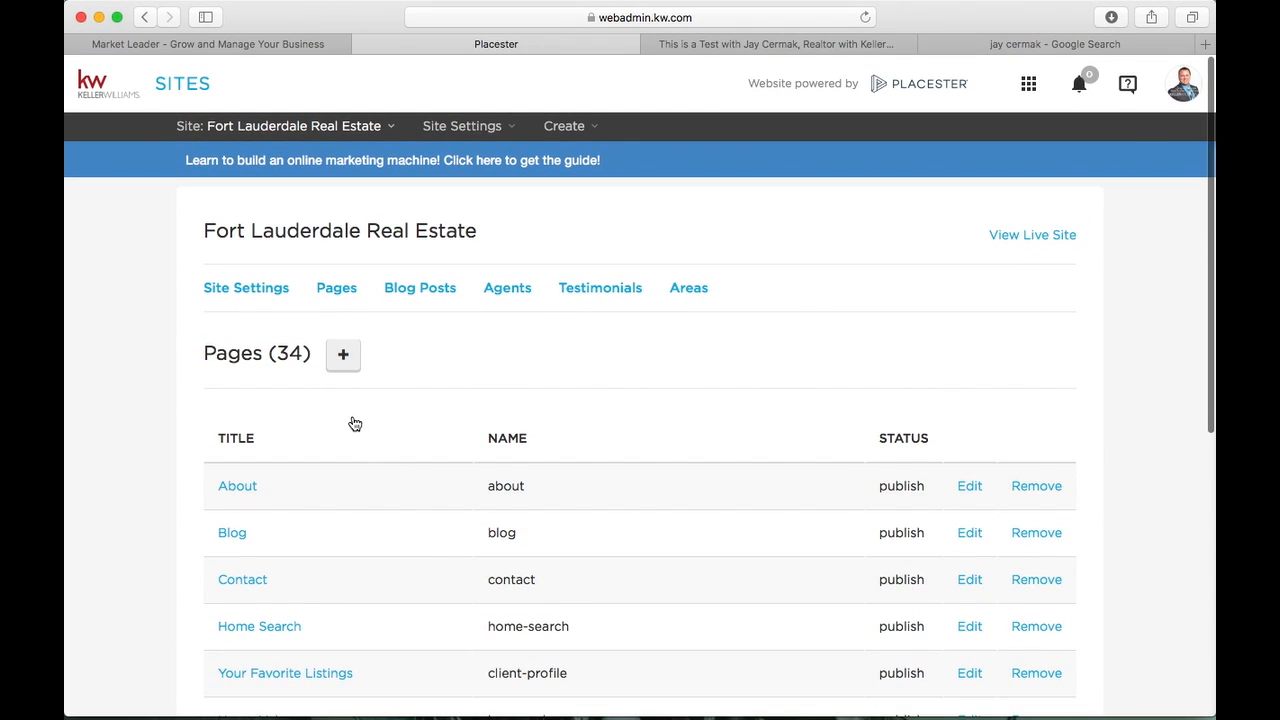
pyautogui.click(443, 291)
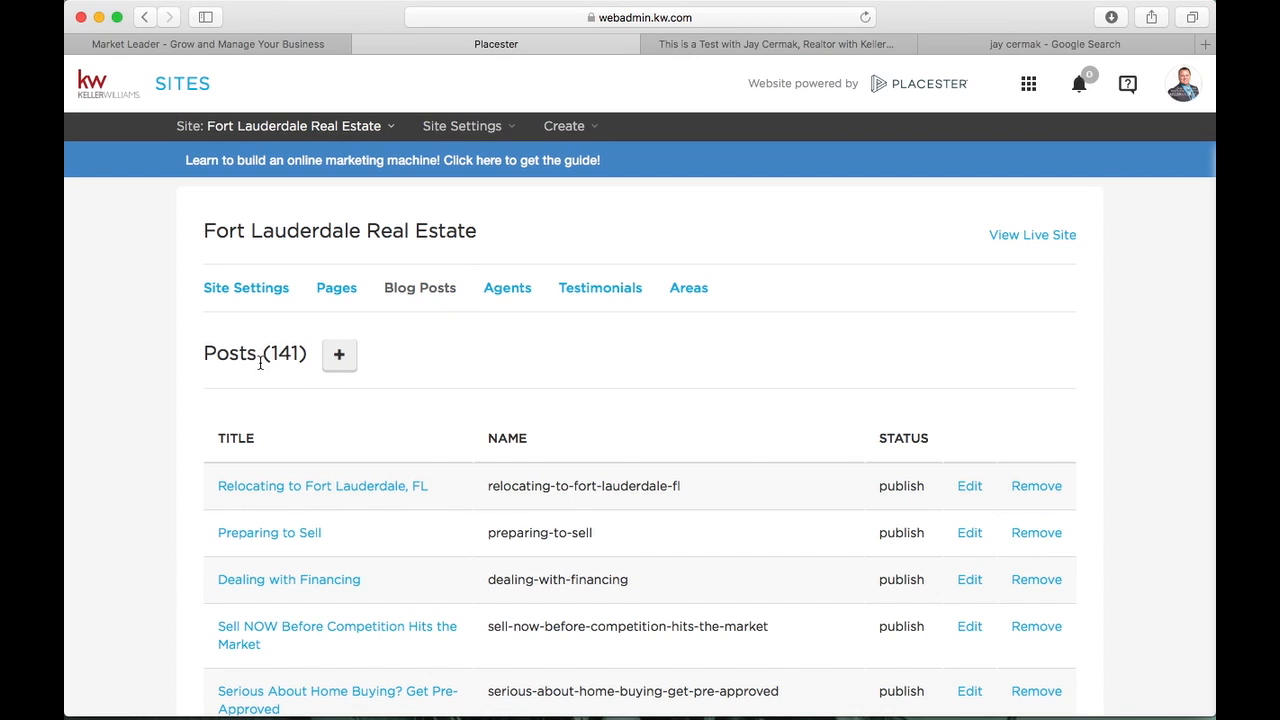
pyautogui.moveTo(260, 363); pyautogui.dragTo(307, 359)
pyautogui.scroll(-6, 307, 359)
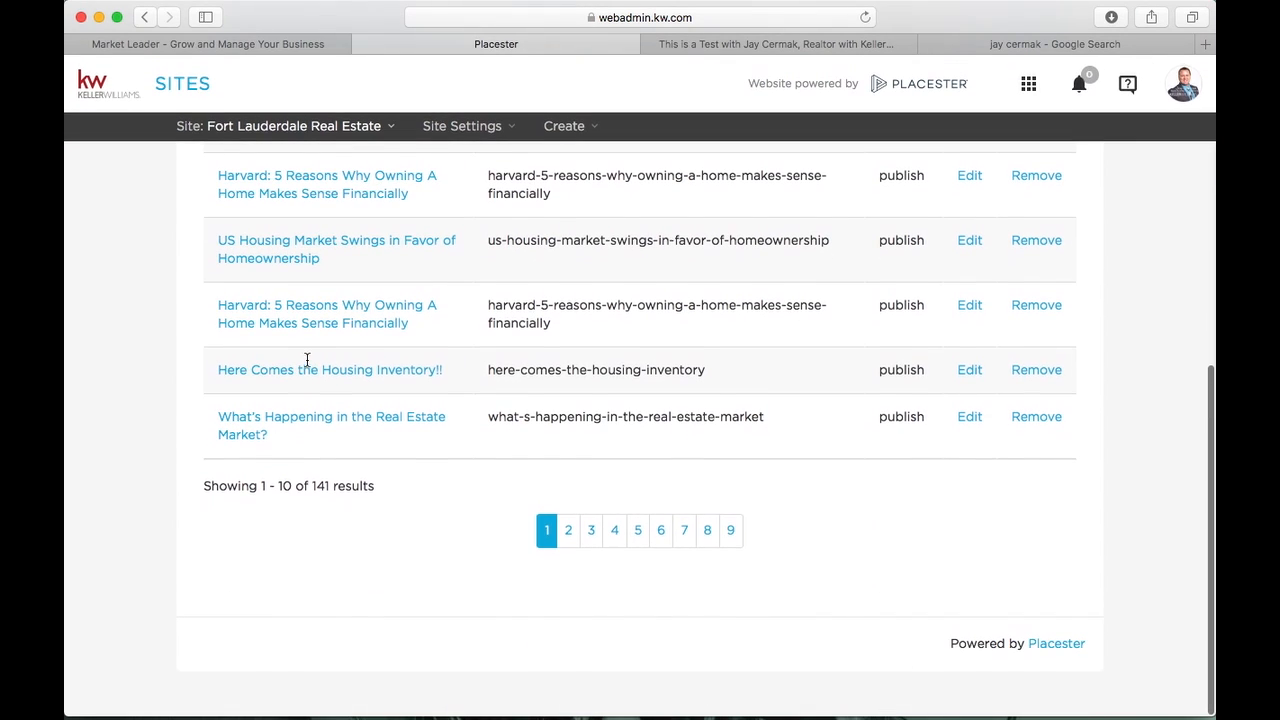
# Page through the blog posts (9, last page, 14, 7, 3) and return to page 1
pyautogui.click(729, 530)
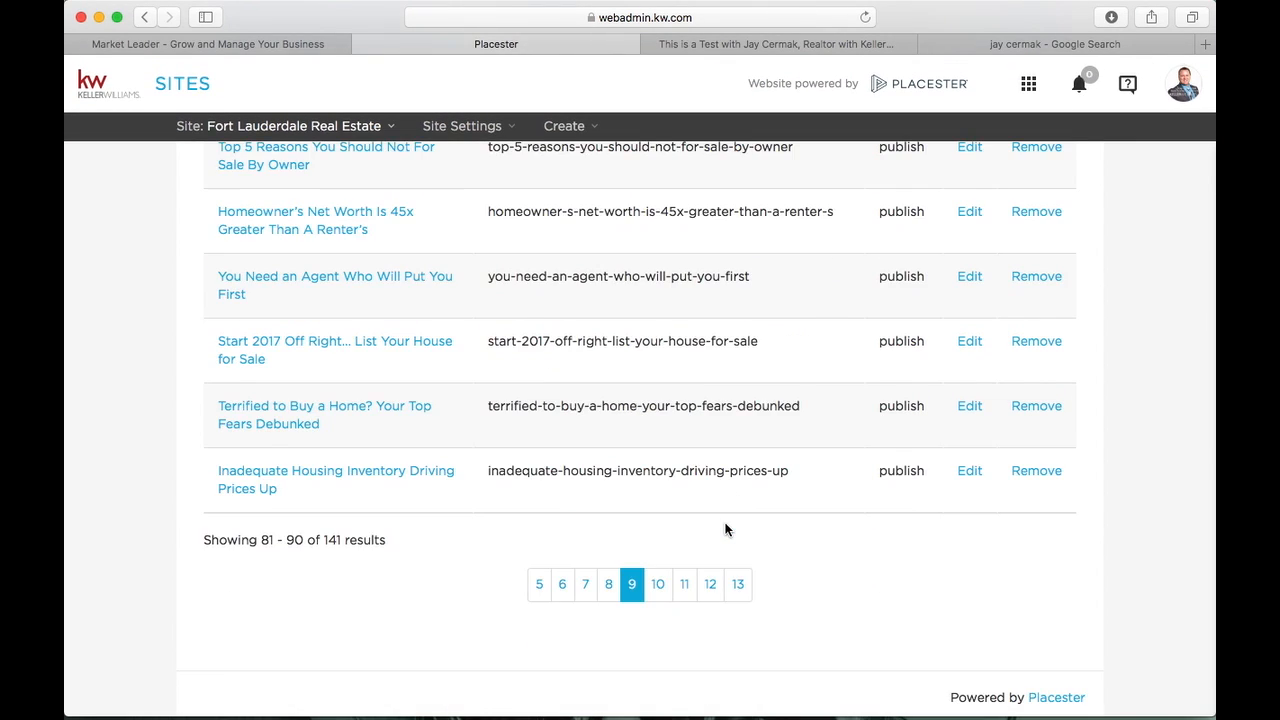
pyautogui.click(739, 585)
pyautogui.click(742, 573)
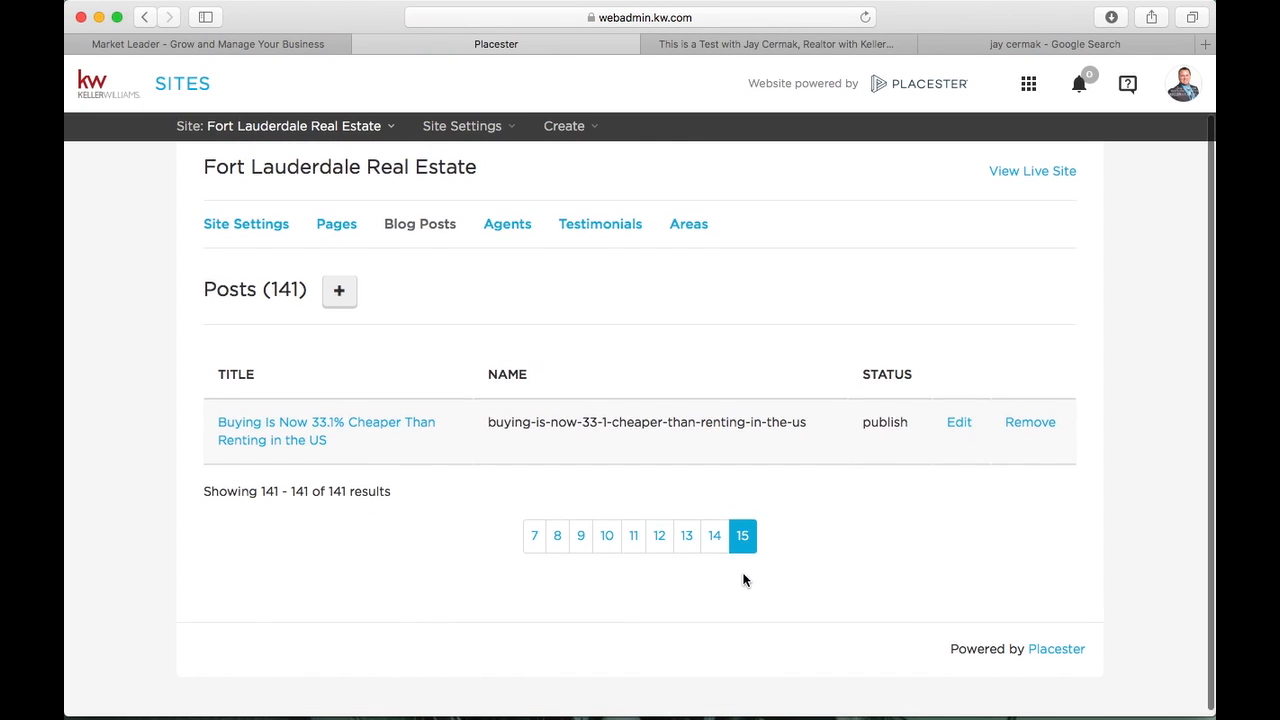
pyautogui.scroll(1, 743, 578)
pyautogui.click(716, 553)
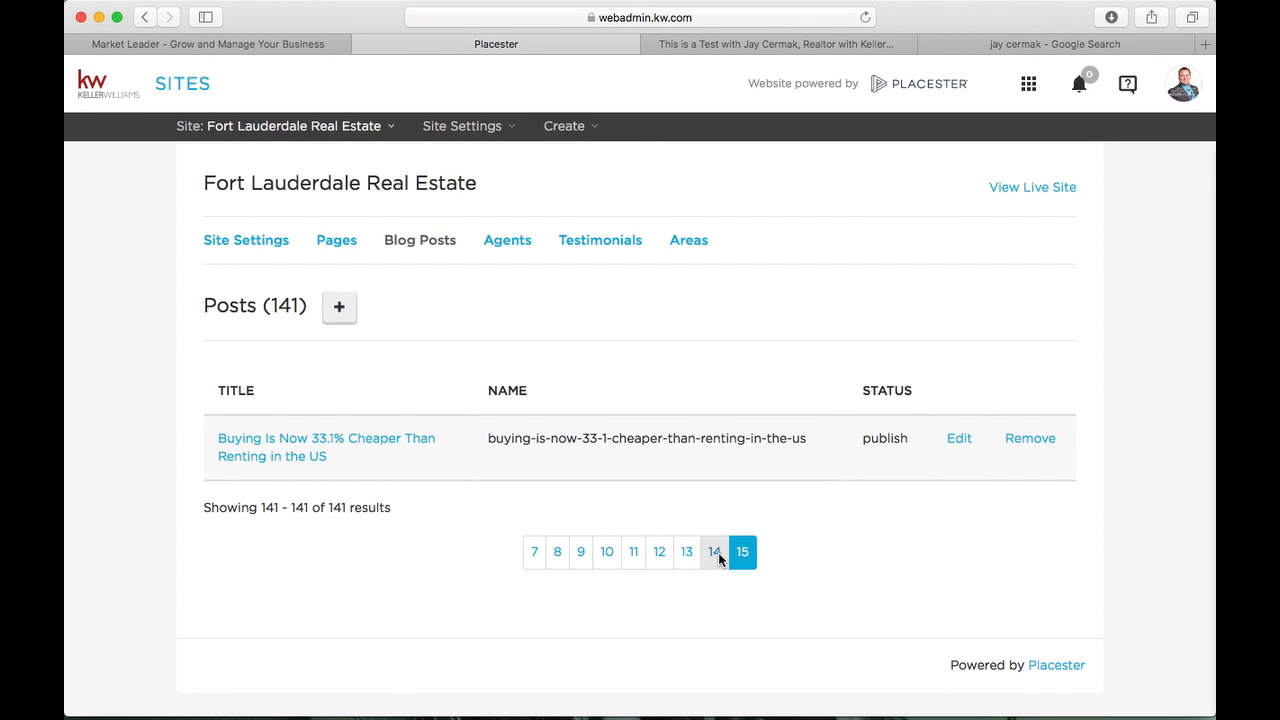
pyautogui.scroll(-5, 718, 555)
pyautogui.scroll(-3, 718, 560)
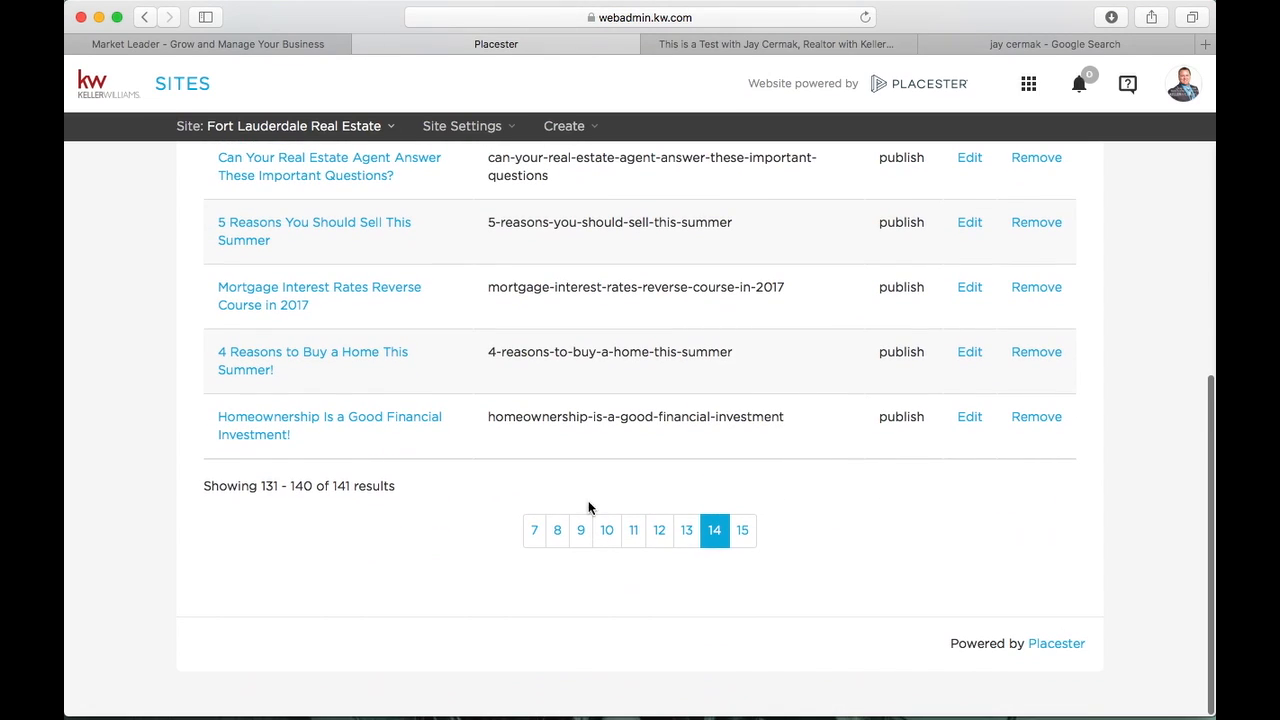
pyautogui.click(537, 529)
pyautogui.click(541, 546)
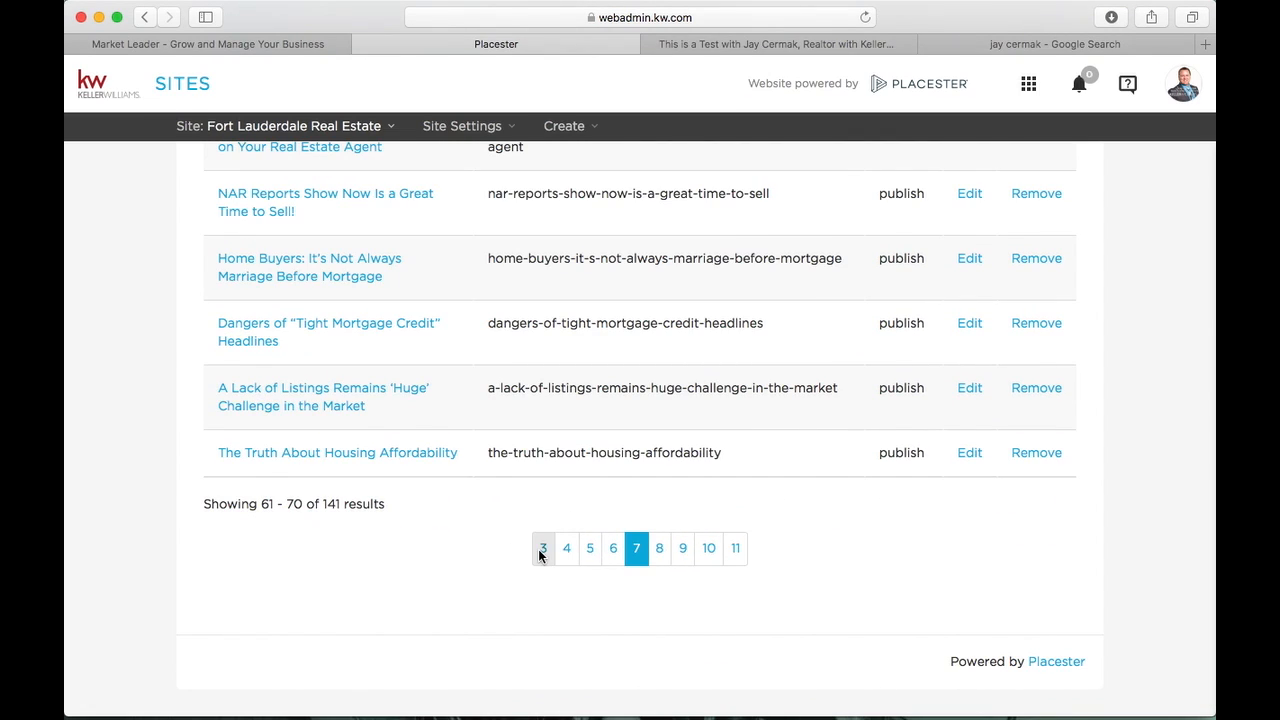
pyautogui.click(545, 550)
pyautogui.scroll(10, 403, 540)
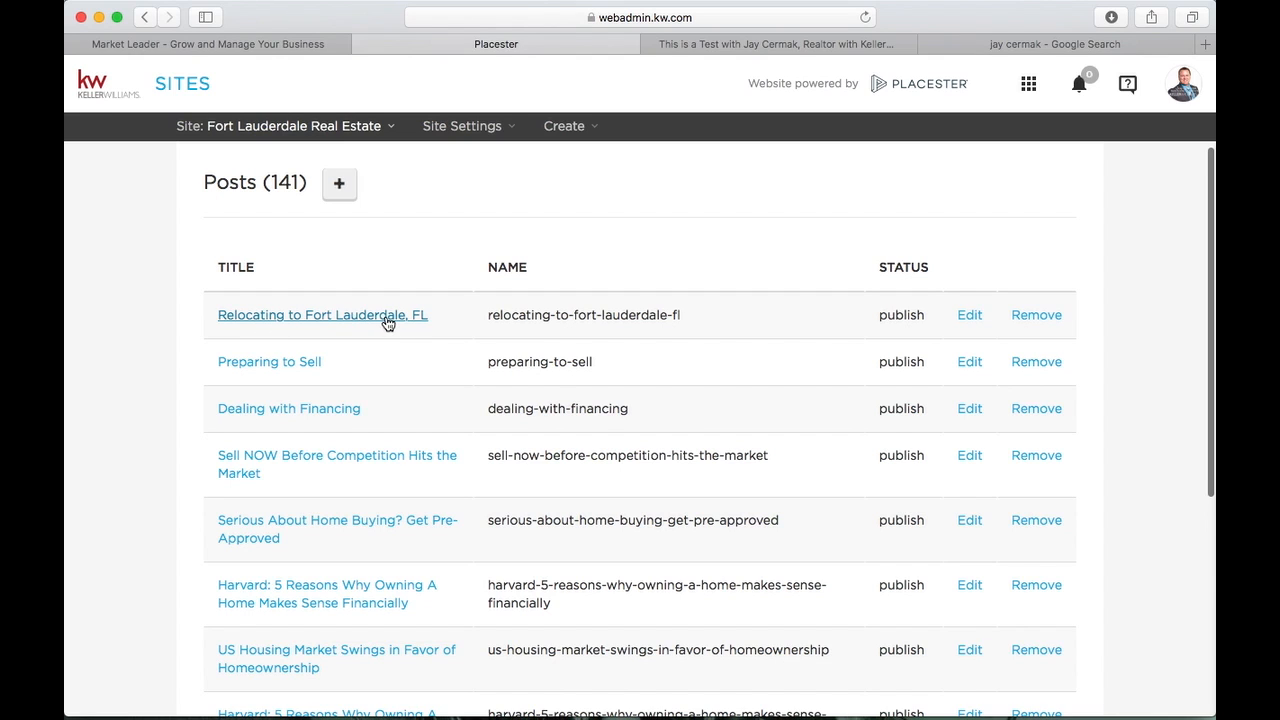
# Open the Relocating to Fort Lauderdale, FL post for editing and scroll through its content
pyautogui.click(971, 318)
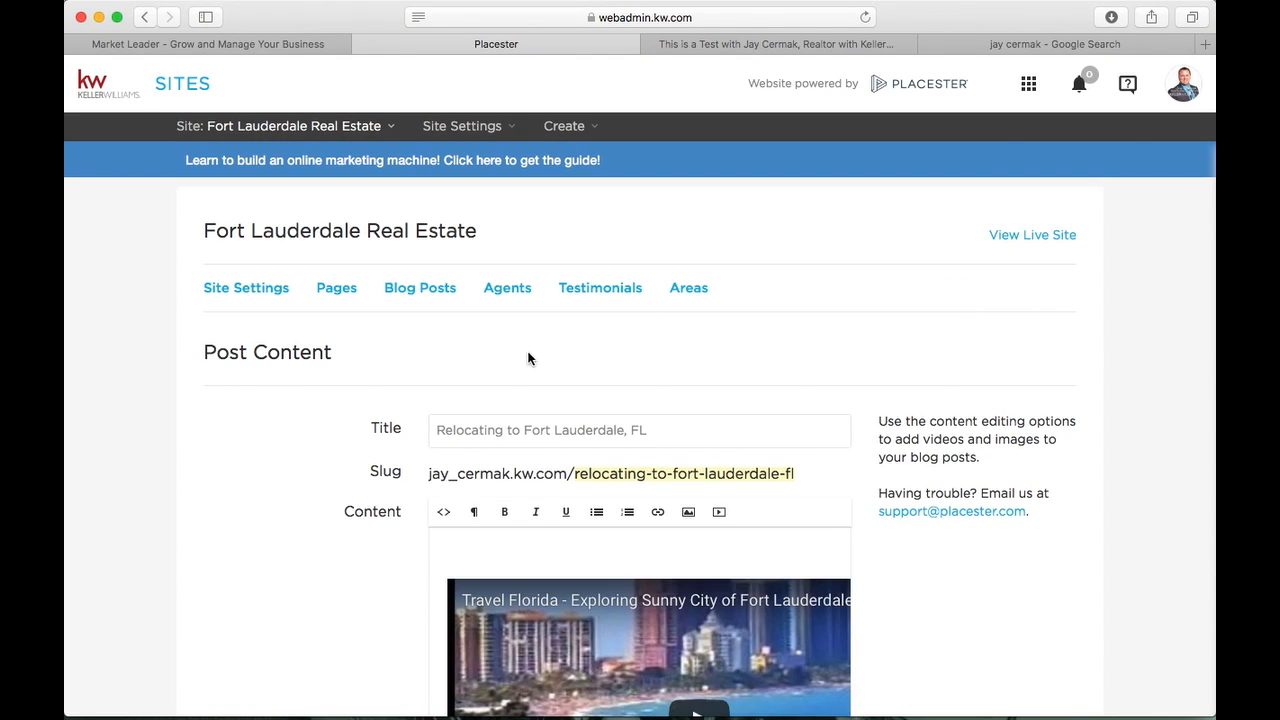
pyautogui.scroll(-1, 414, 415)
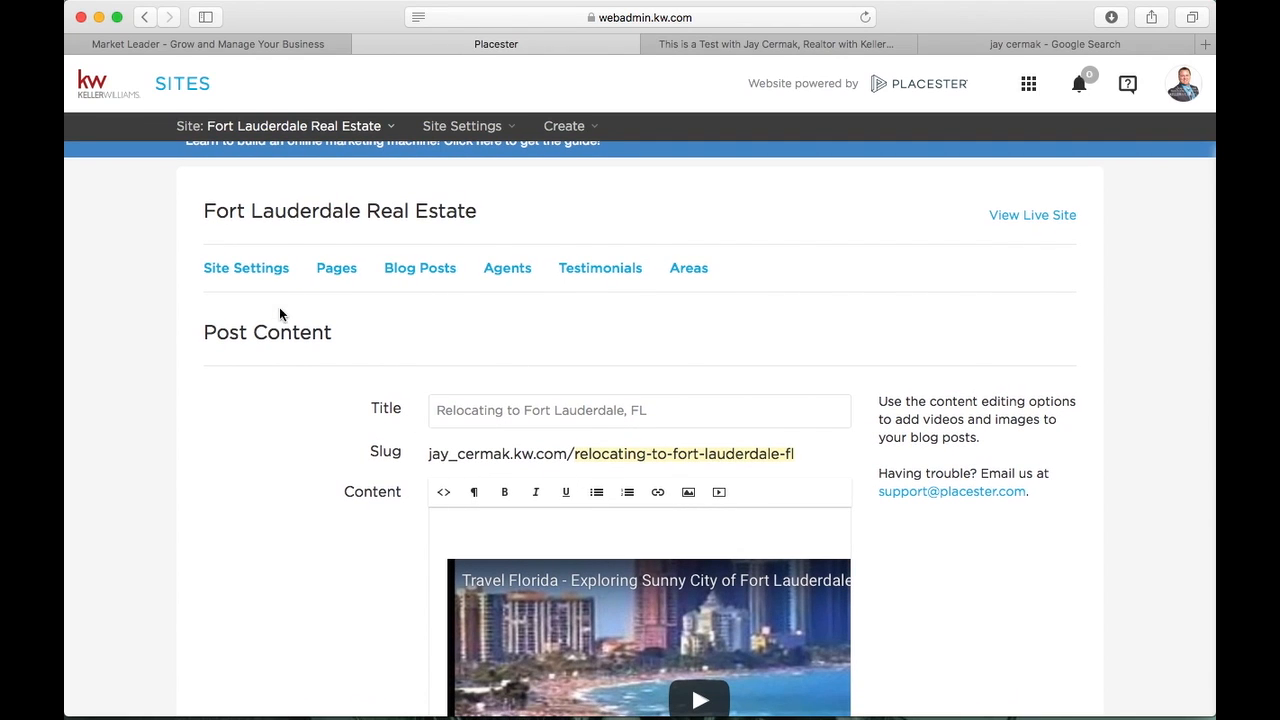
pyautogui.scroll(-1, 296, 350)
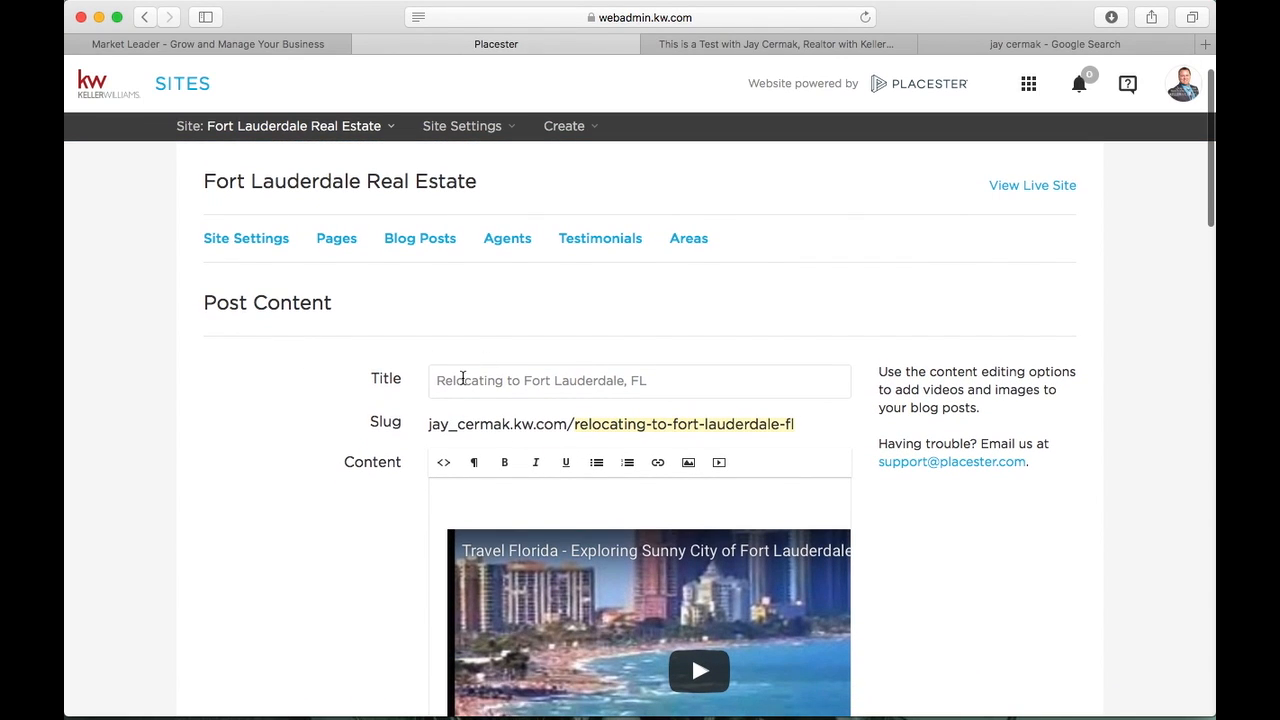
pyautogui.moveTo(431, 376); pyautogui.dragTo(714, 383)
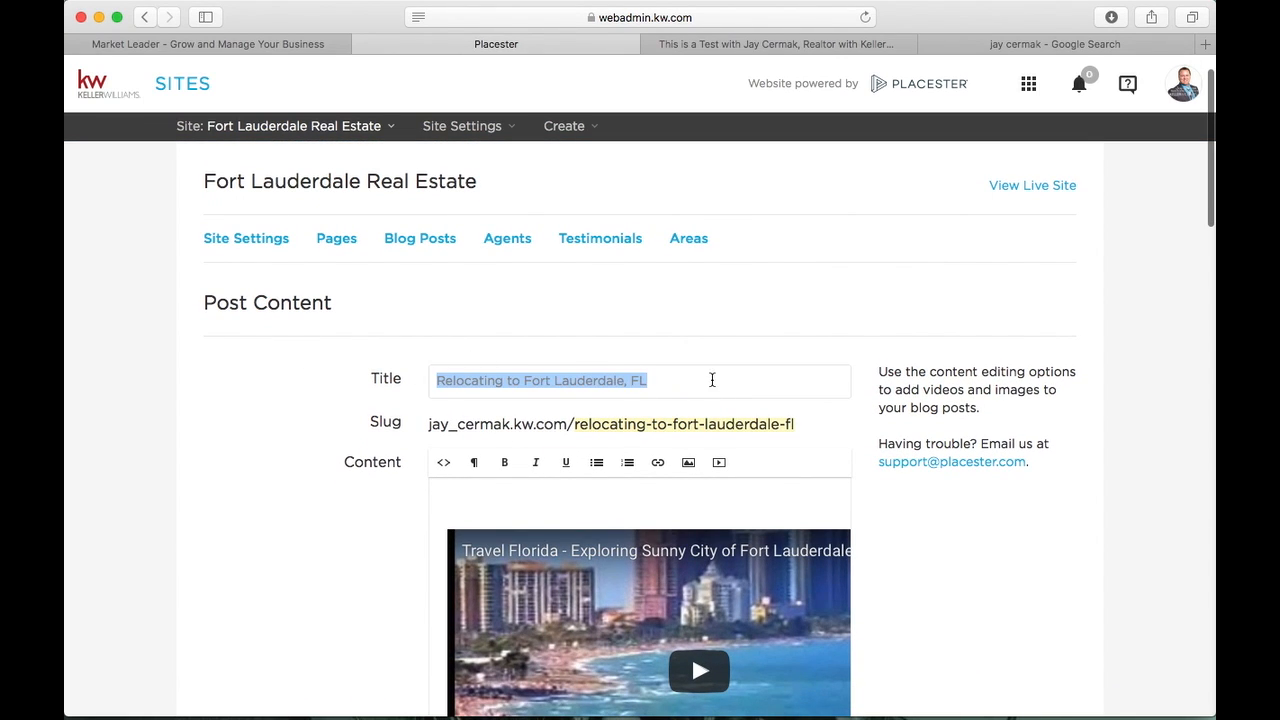
pyautogui.scroll(-2, 712, 380)
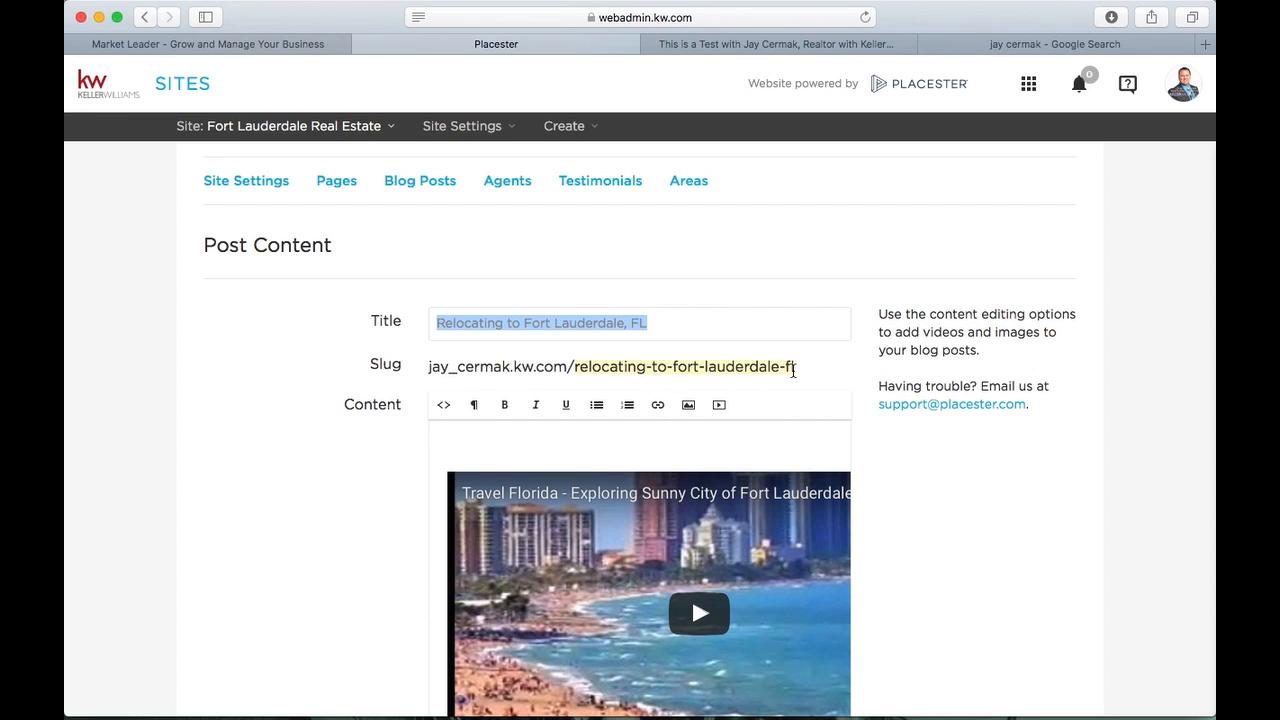
pyautogui.scroll(-2, 793, 370)
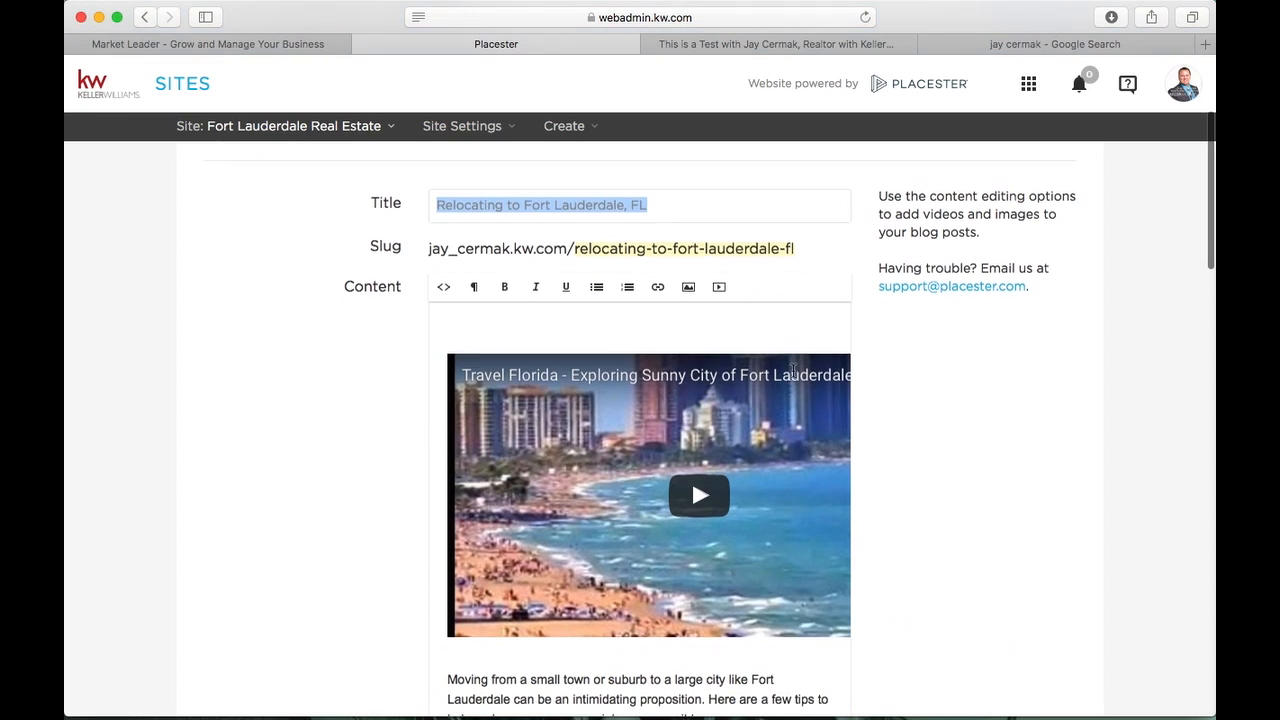
pyautogui.scroll(-5, 588, 361)
pyautogui.scroll(-10, 588, 361)
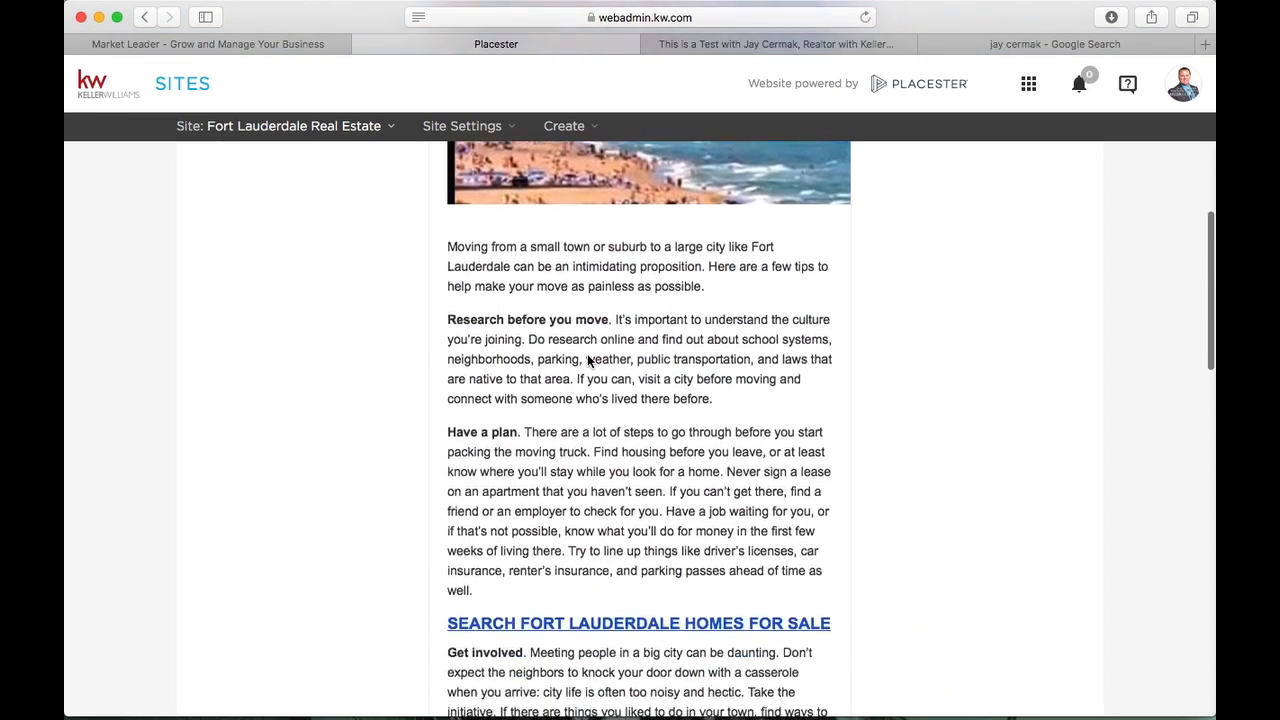
pyautogui.scroll(10, 588, 361)
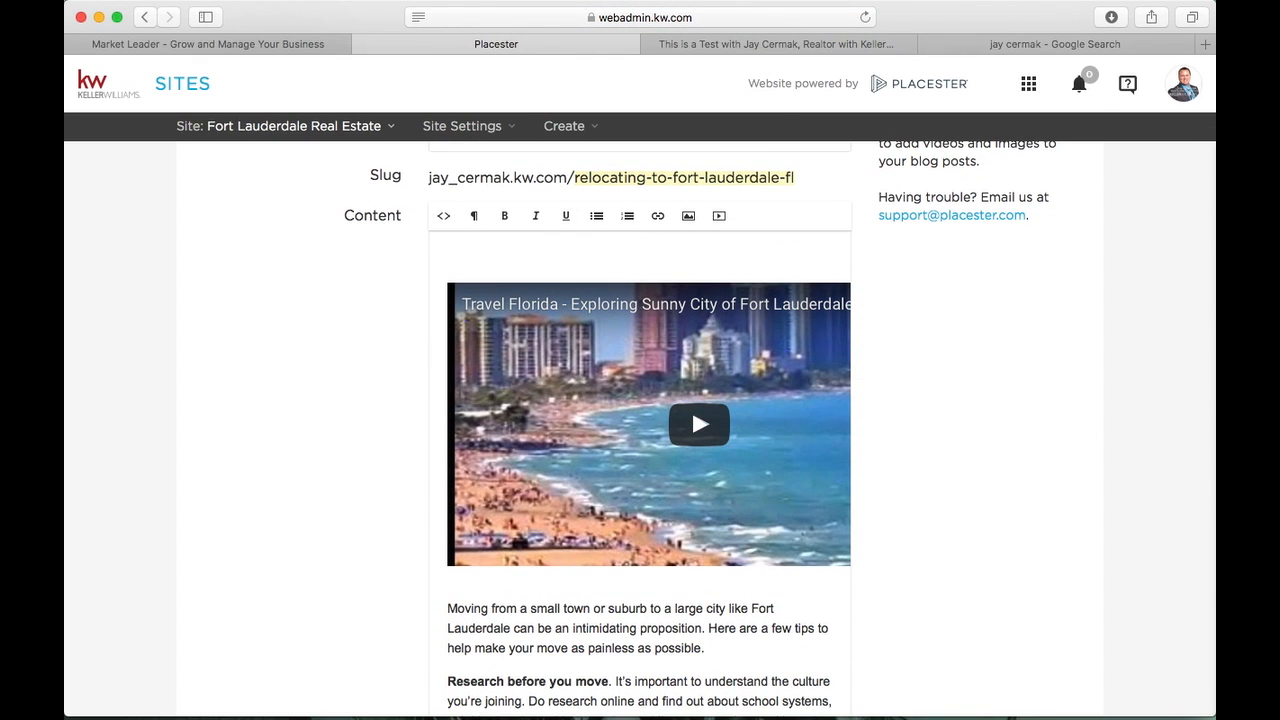
pyautogui.scroll(-5, 434, 374)
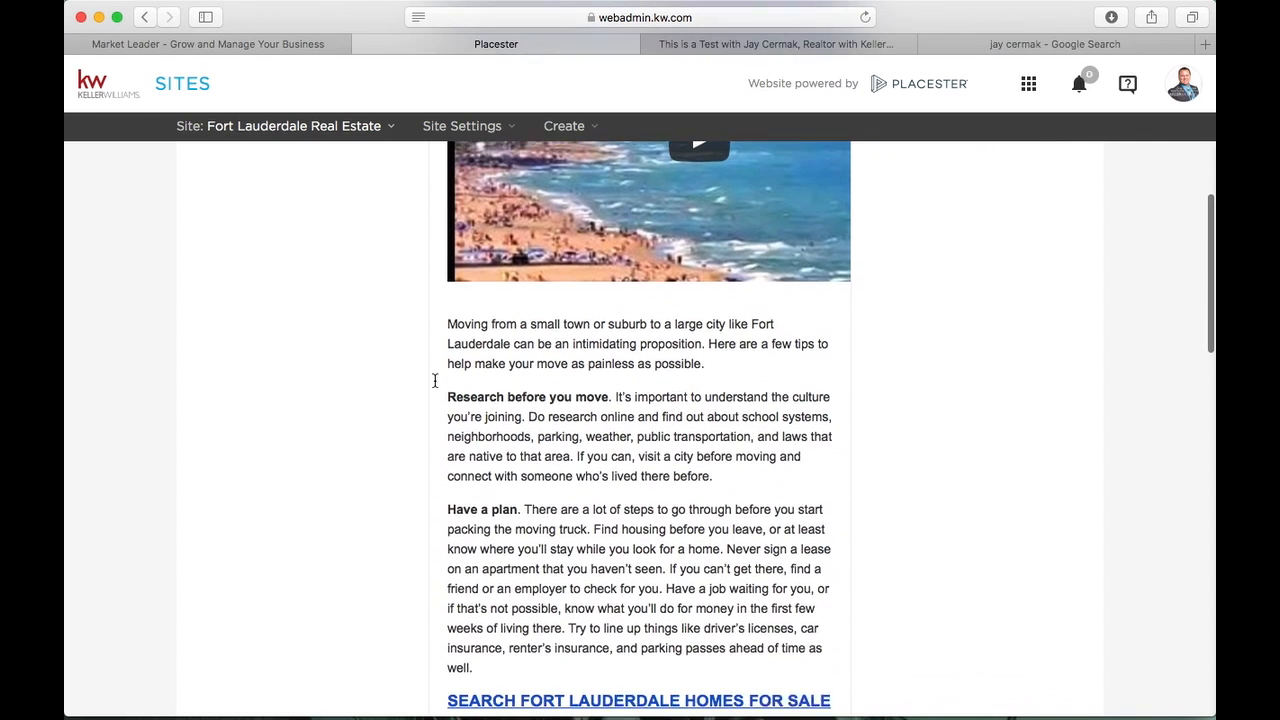
# Select the article's opening paragraphs and the words Fort Lauderdale in the intro
pyautogui.click(447, 293)
pyautogui.moveTo(447, 293); pyautogui.dragTo(553, 593)
pyautogui.click(749, 325)
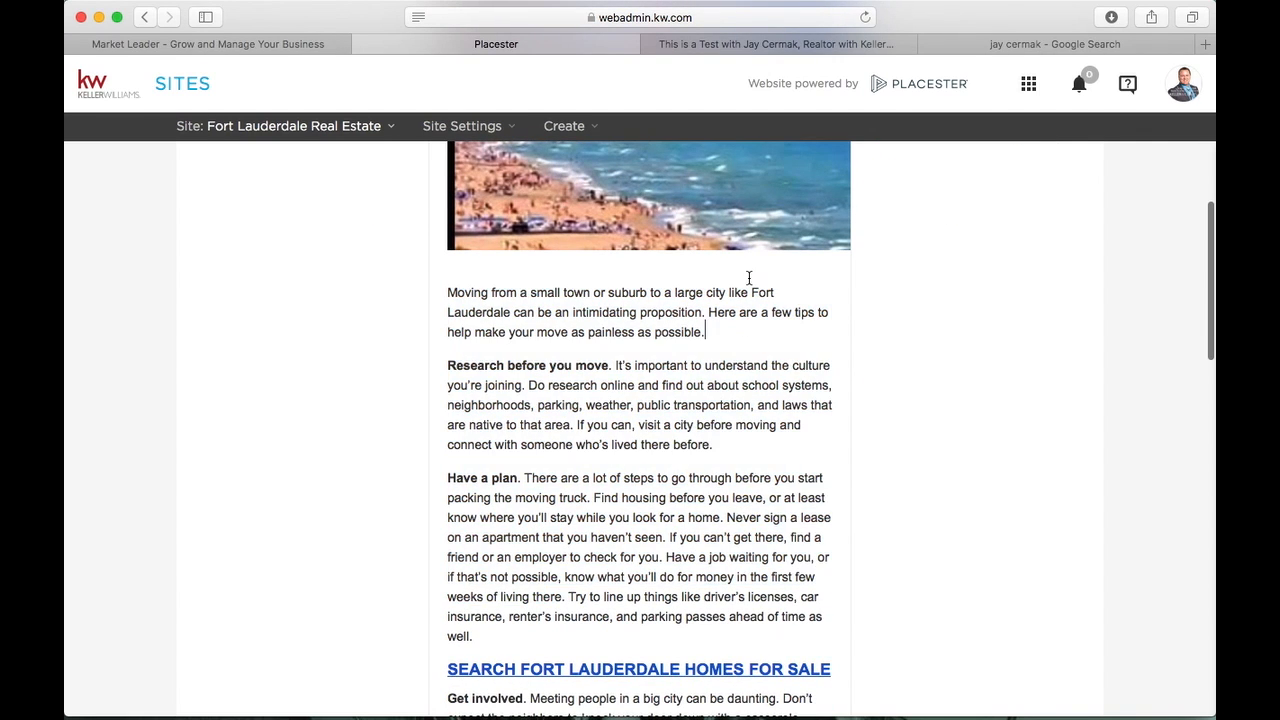
pyautogui.moveTo(751, 293); pyautogui.dragTo(511, 313)
pyautogui.scroll(-3, 510, 318)
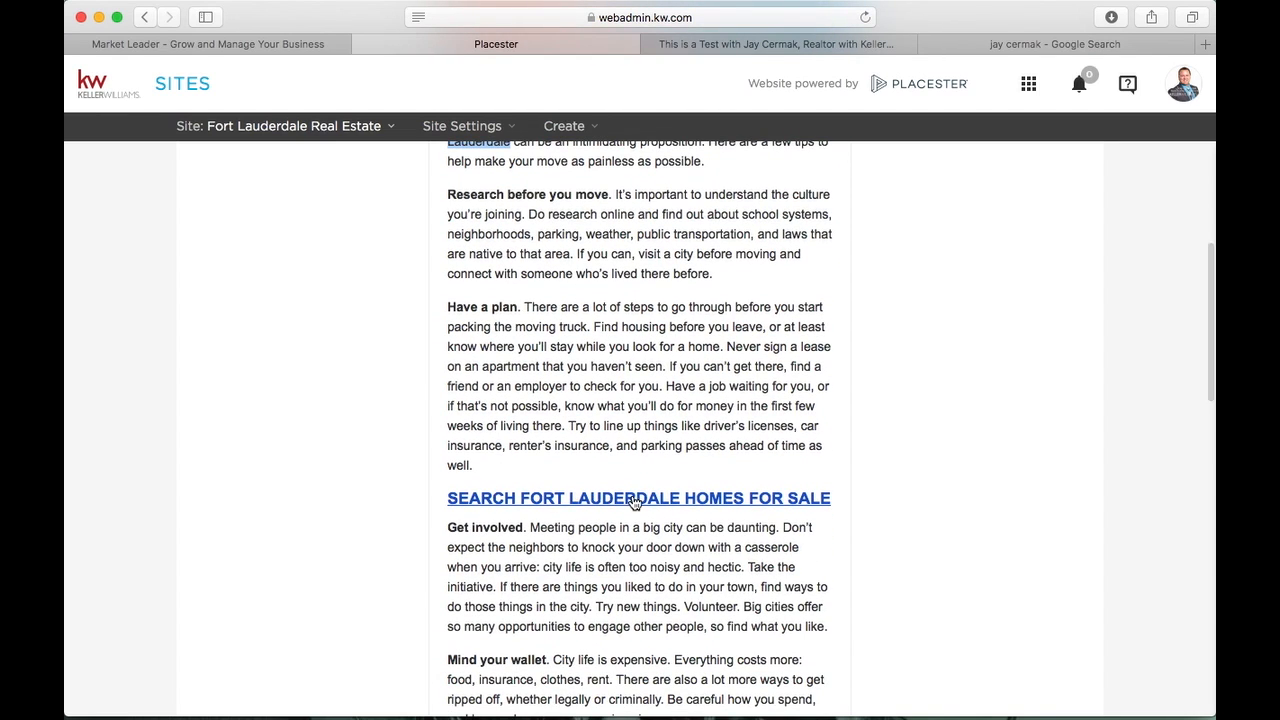
pyautogui.scroll(-10, 634, 502)
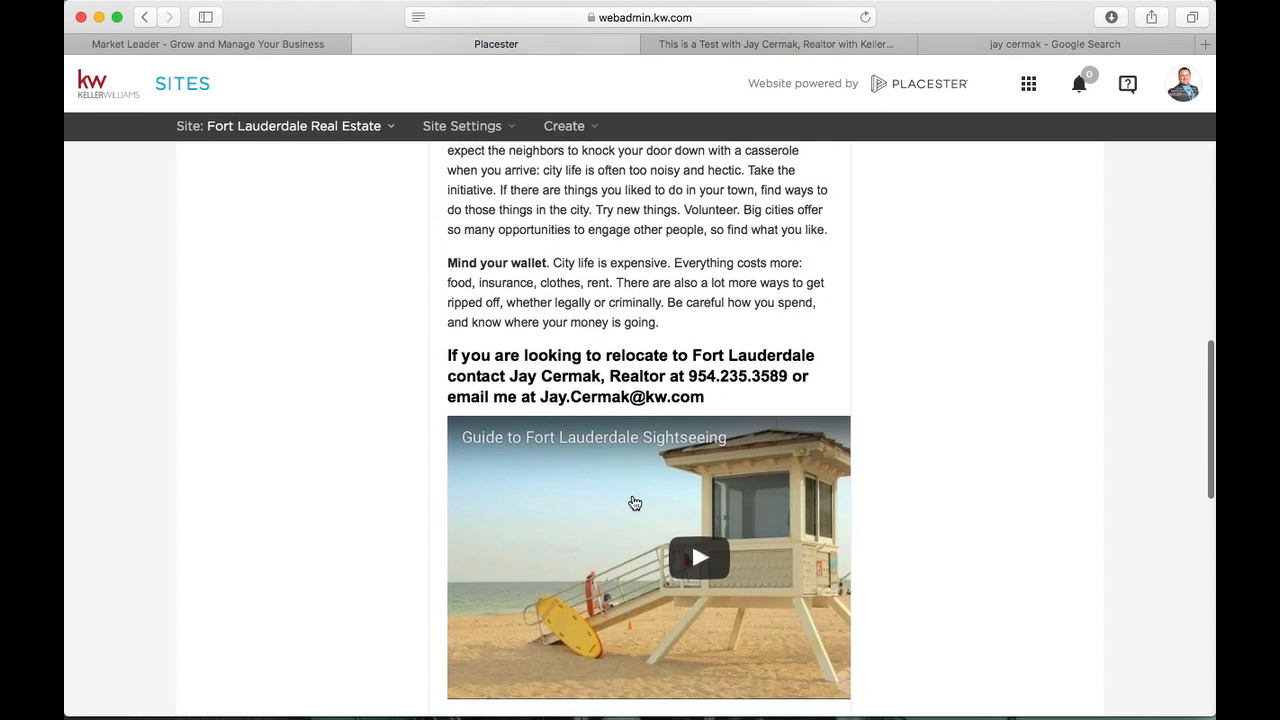
pyautogui.scroll(3, 672, 370)
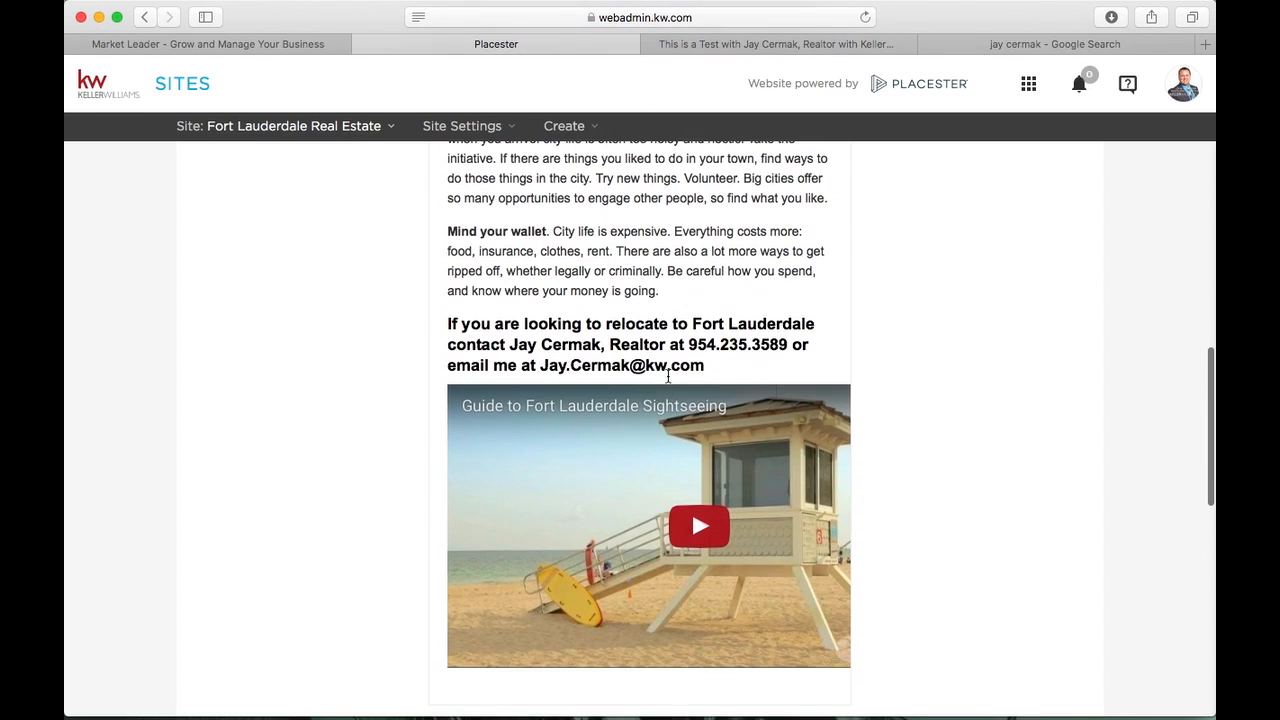
pyautogui.moveTo(728, 366); pyautogui.dragTo(423, 333)
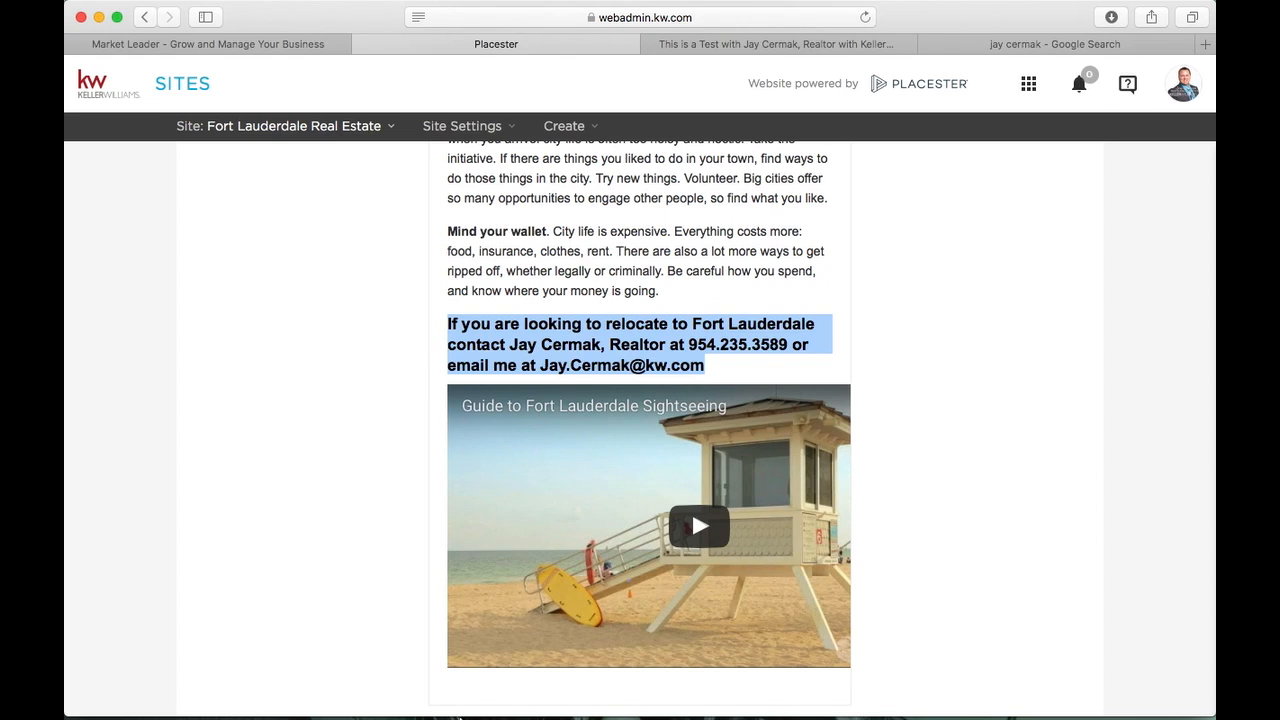
pyautogui.scroll(3, 374, 369)
pyautogui.scroll(6, 374, 369)
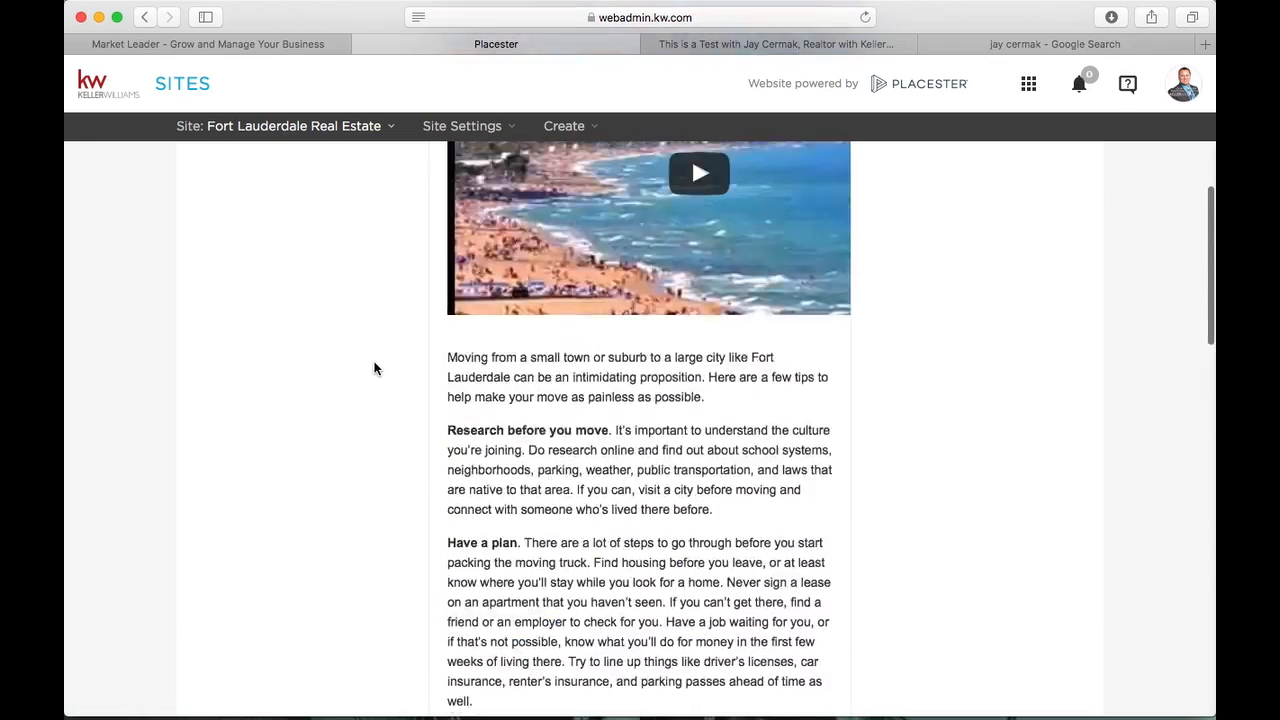
pyautogui.scroll(-2, 374, 369)
pyautogui.scroll(-4, 374, 369)
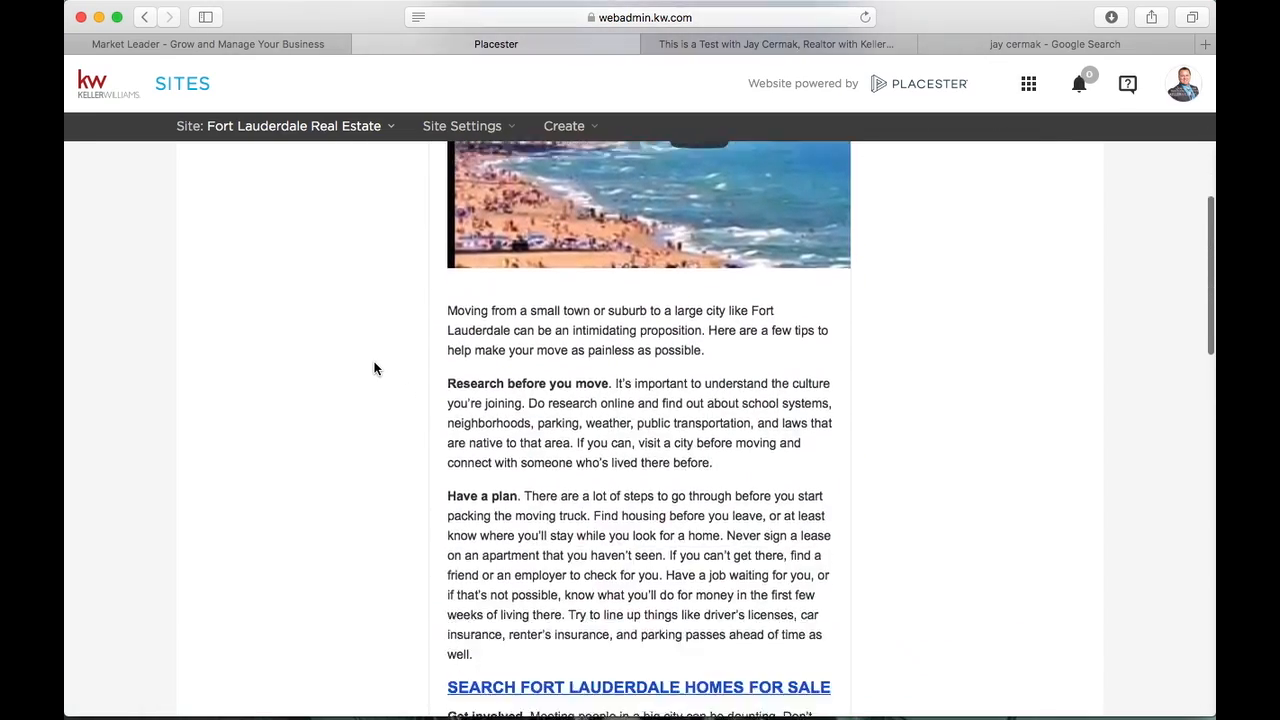
pyautogui.scroll(-6, 374, 369)
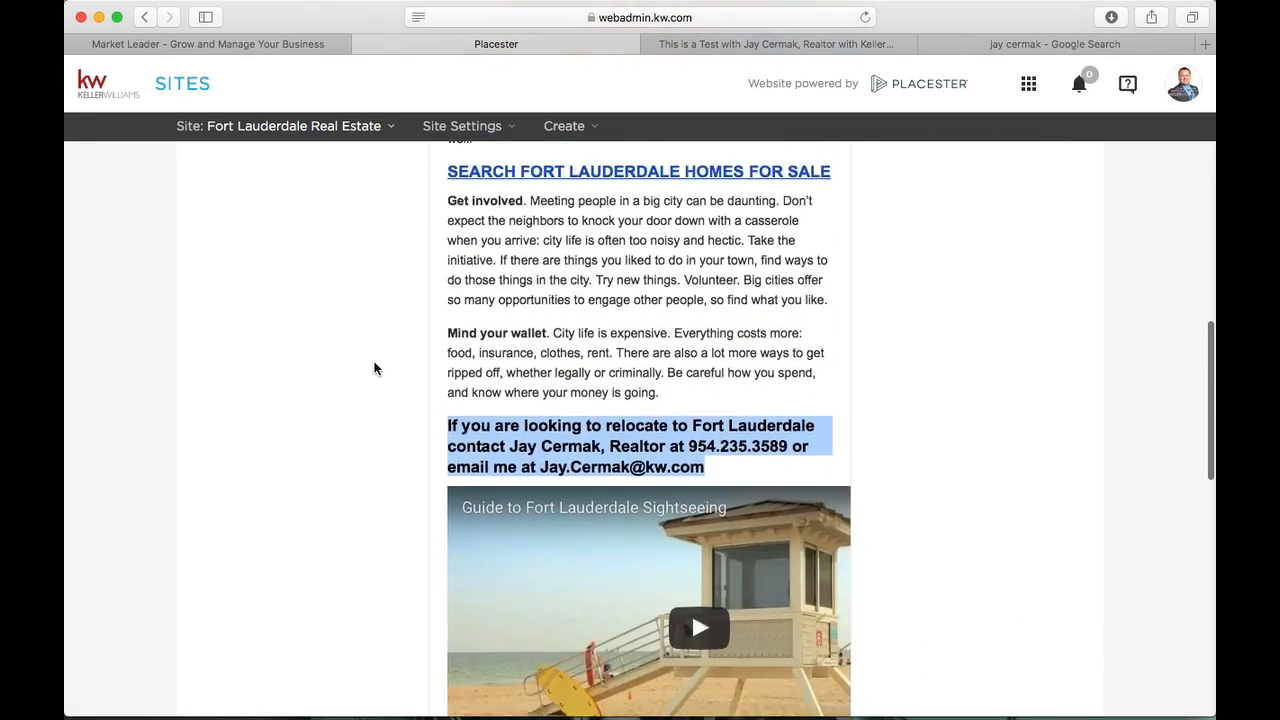
pyautogui.scroll(14, 374, 369)
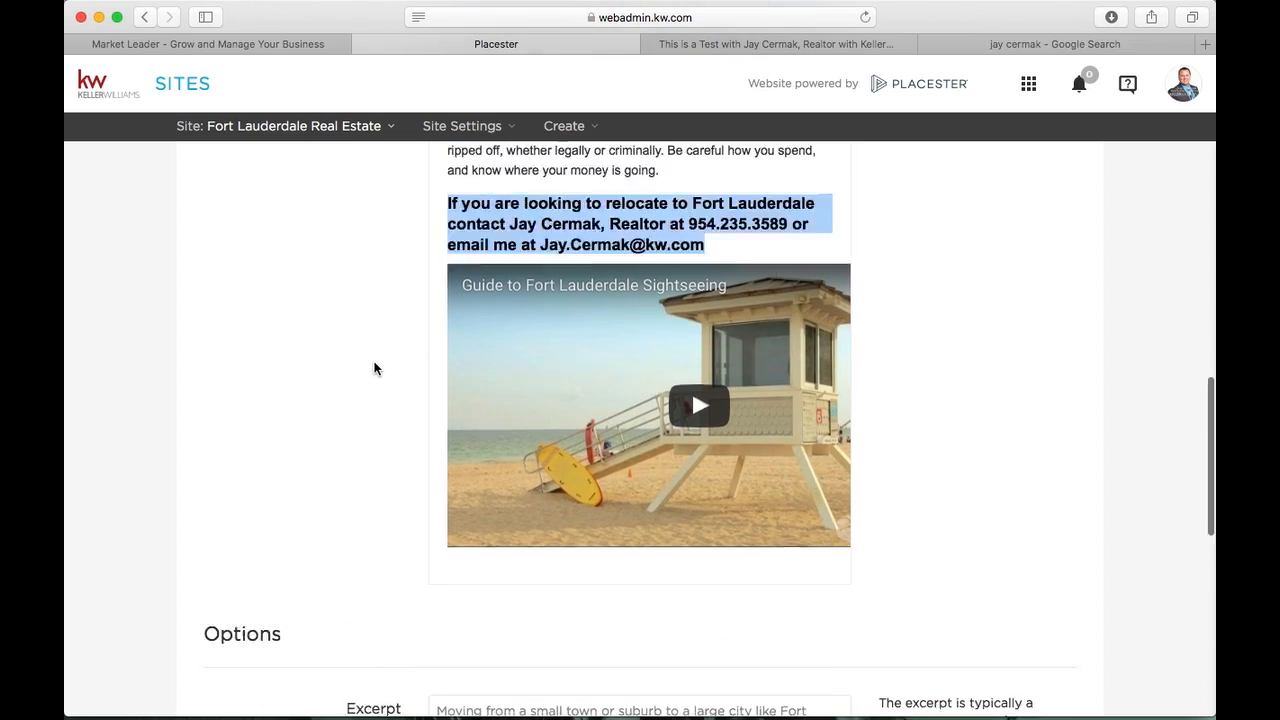
pyautogui.scroll(3, 374, 369)
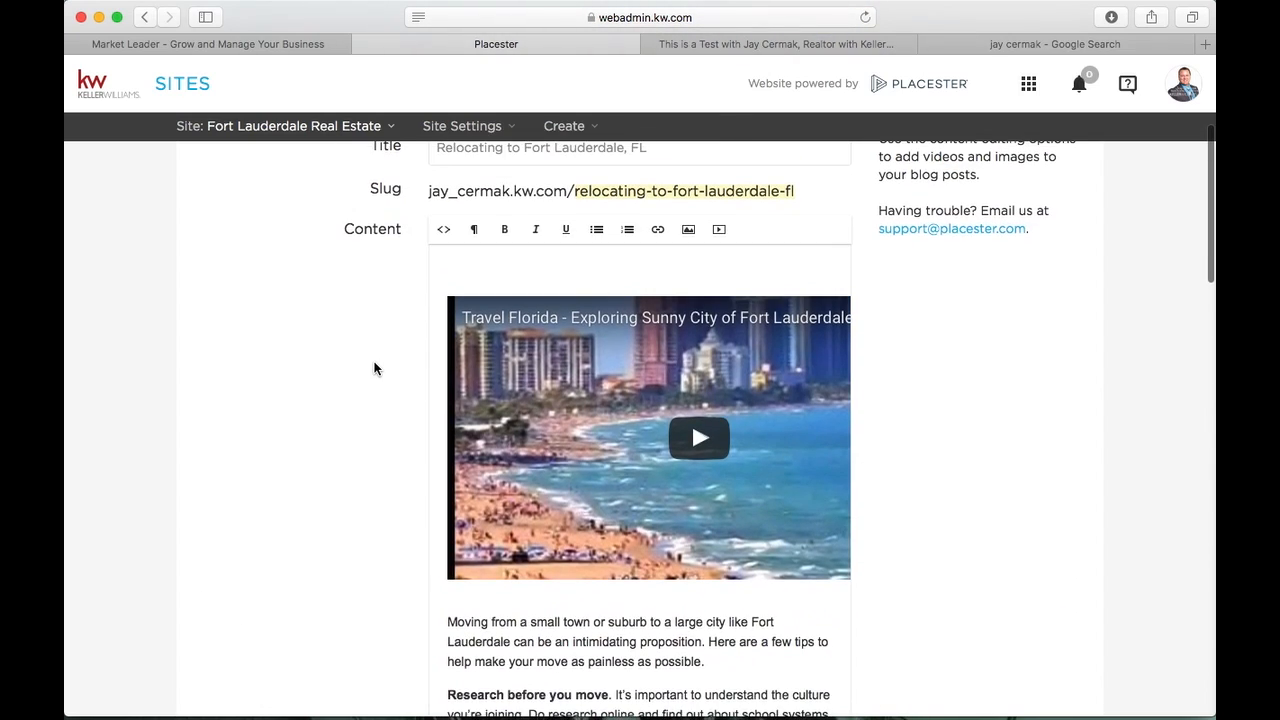
pyautogui.scroll(-2, 374, 369)
pyautogui.scroll(2, 374, 369)
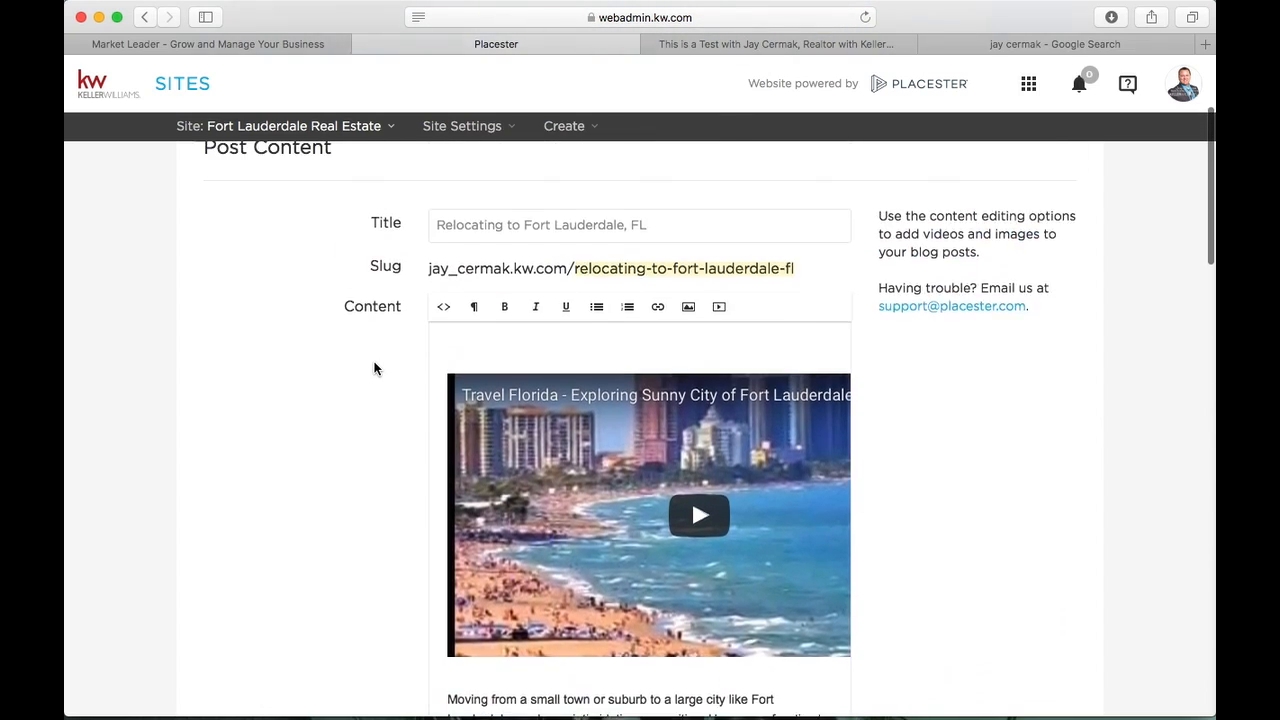
pyautogui.scroll(-3, 307, 392)
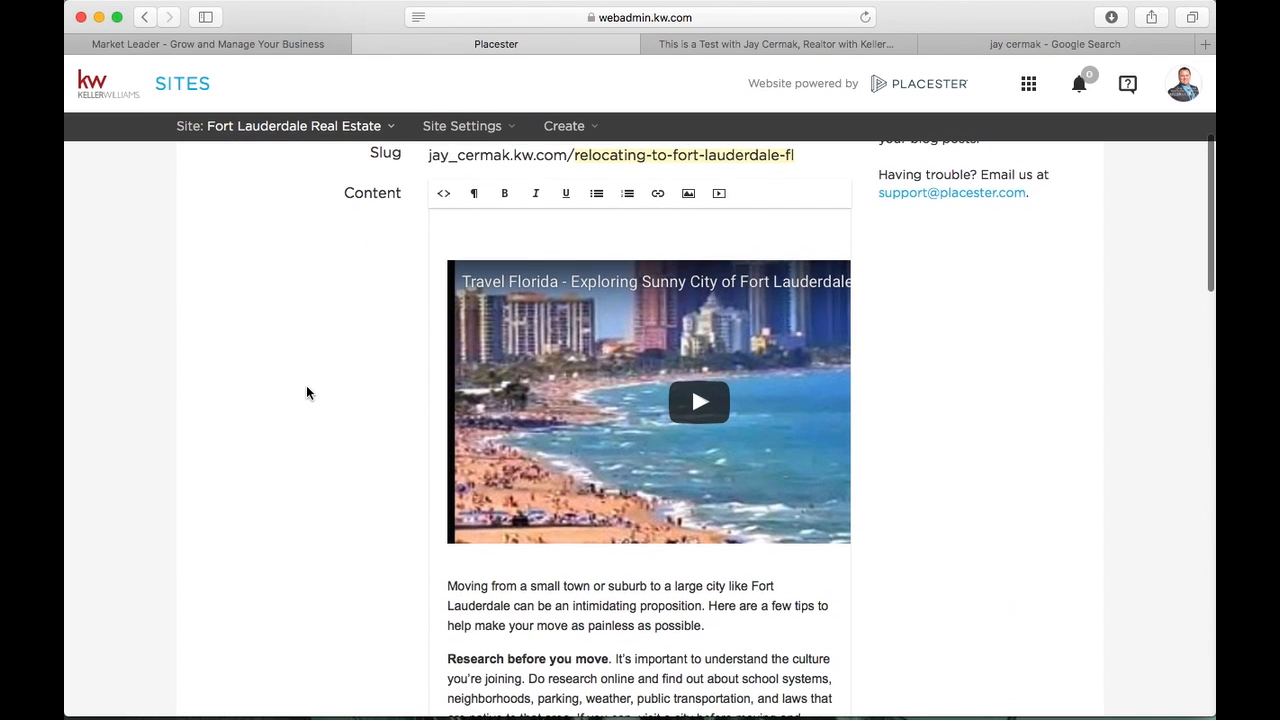
pyautogui.scroll(-10, 307, 392)
# Highlight the Relocating post's Excerpt field and its text
pyautogui.scroll(-7, 306, 392)
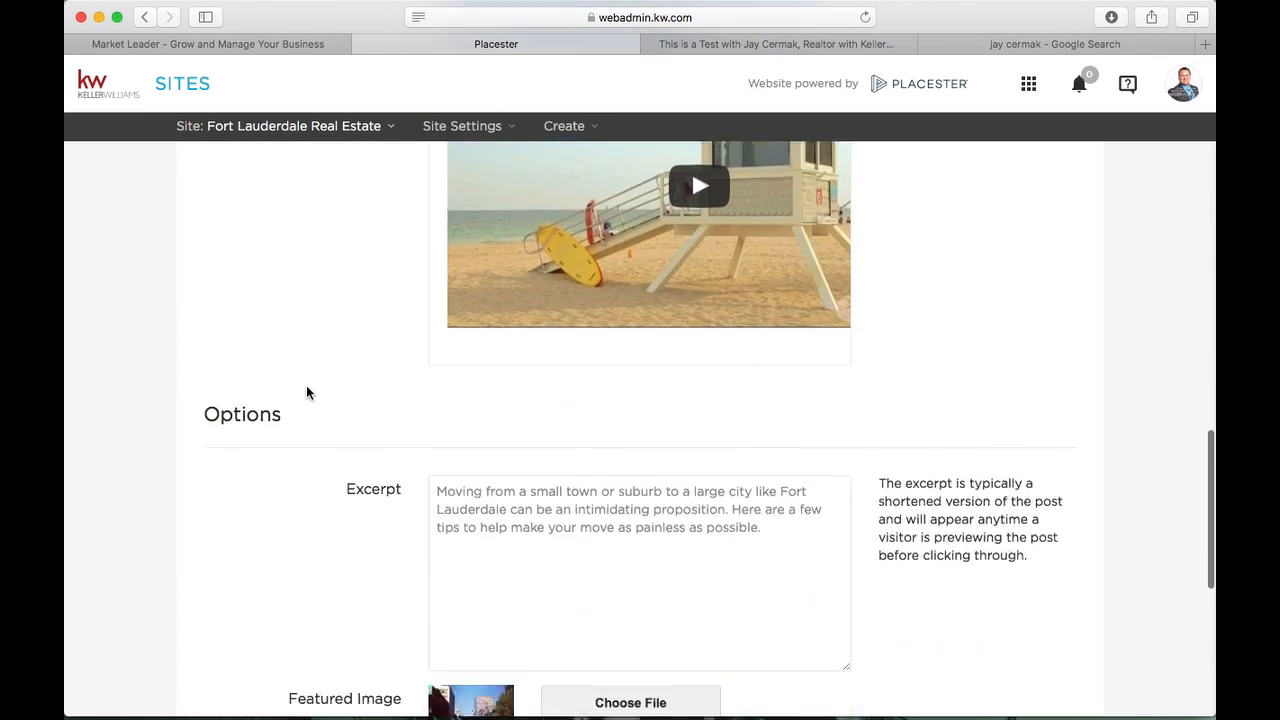
pyautogui.moveTo(325, 356); pyautogui.dragTo(403, 358)
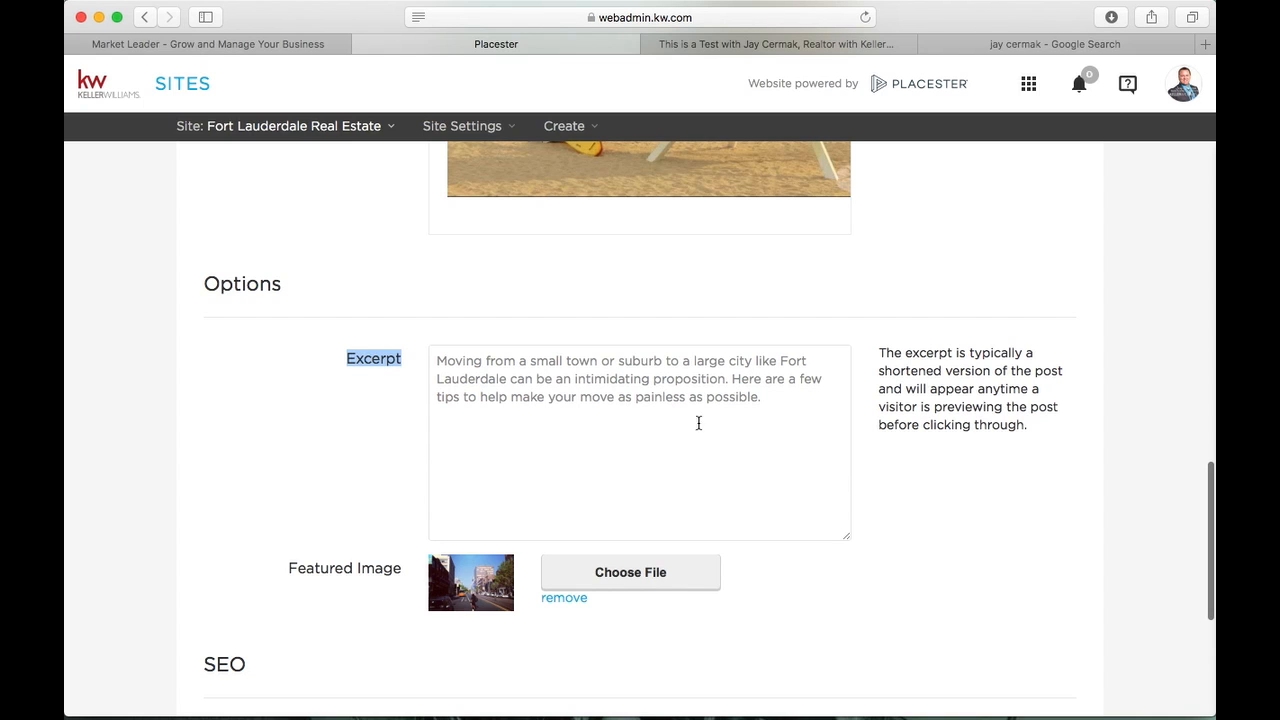
pyautogui.moveTo(775, 410); pyautogui.dragTo(429, 349)
# Scroll through the post body down to the meta title and meta description
pyautogui.scroll(10, 429, 349)
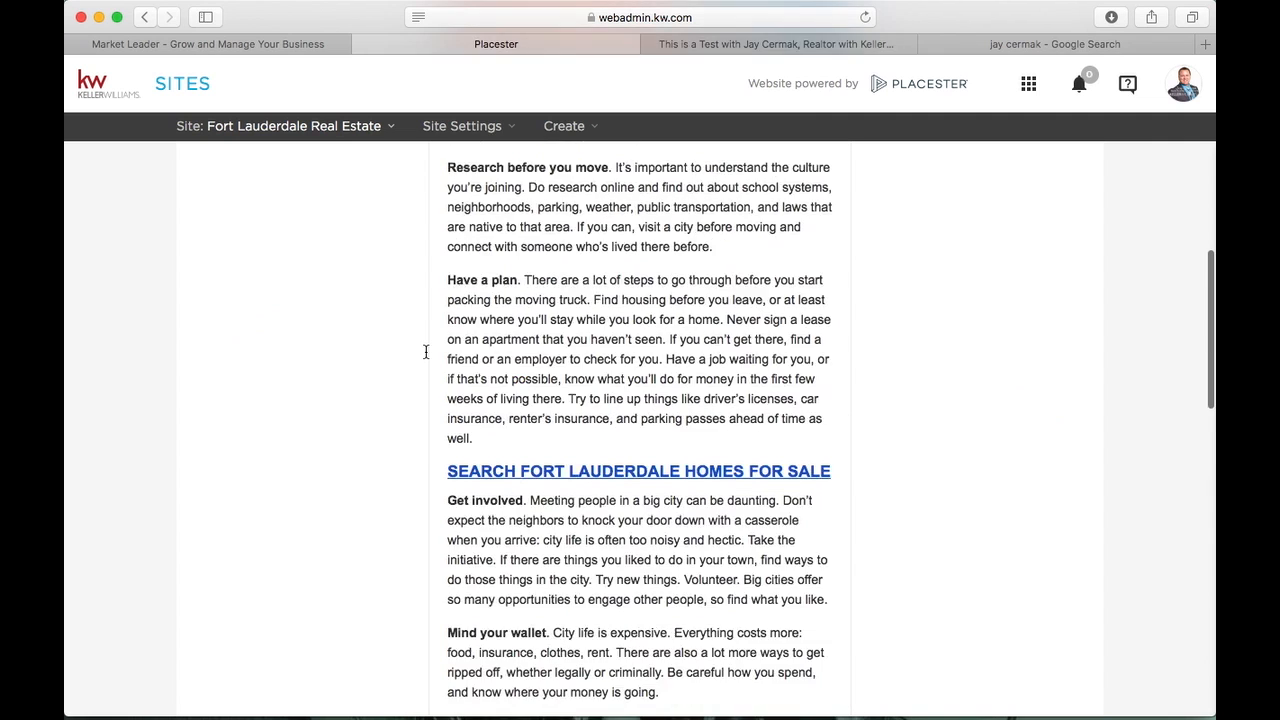
pyautogui.scroll(-3, 546, 324)
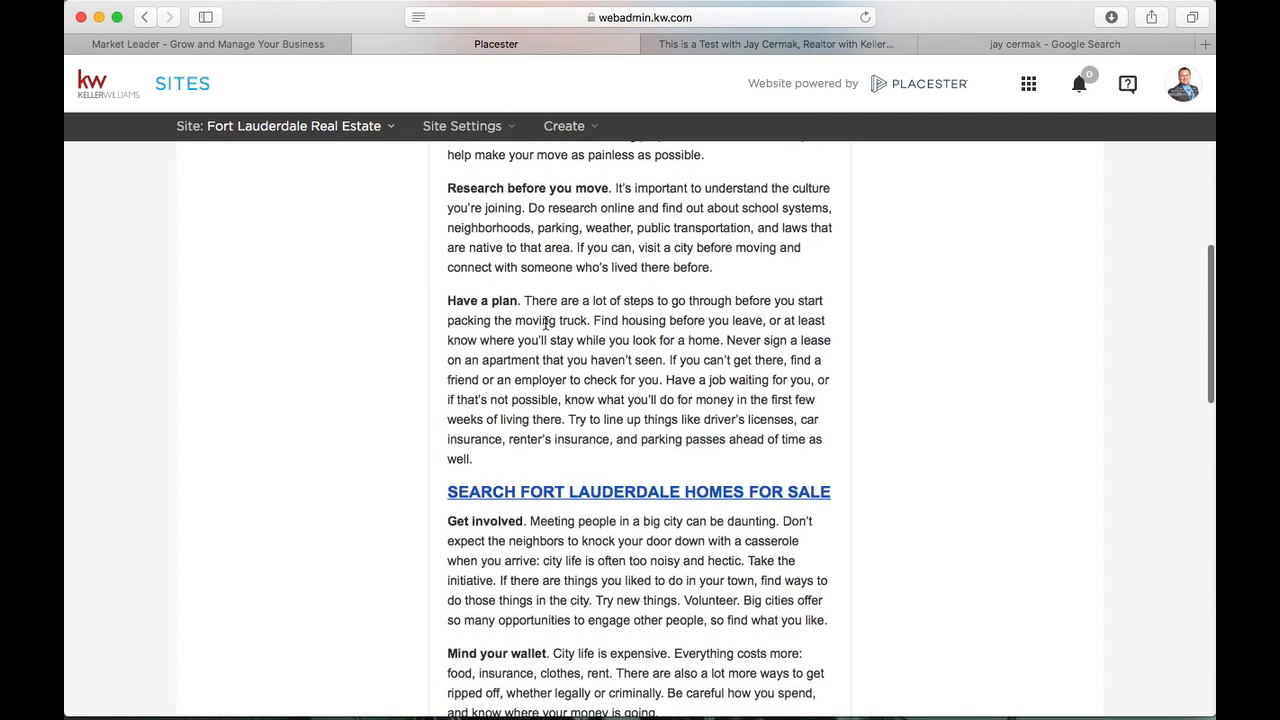
pyautogui.scroll(-3, 542, 416)
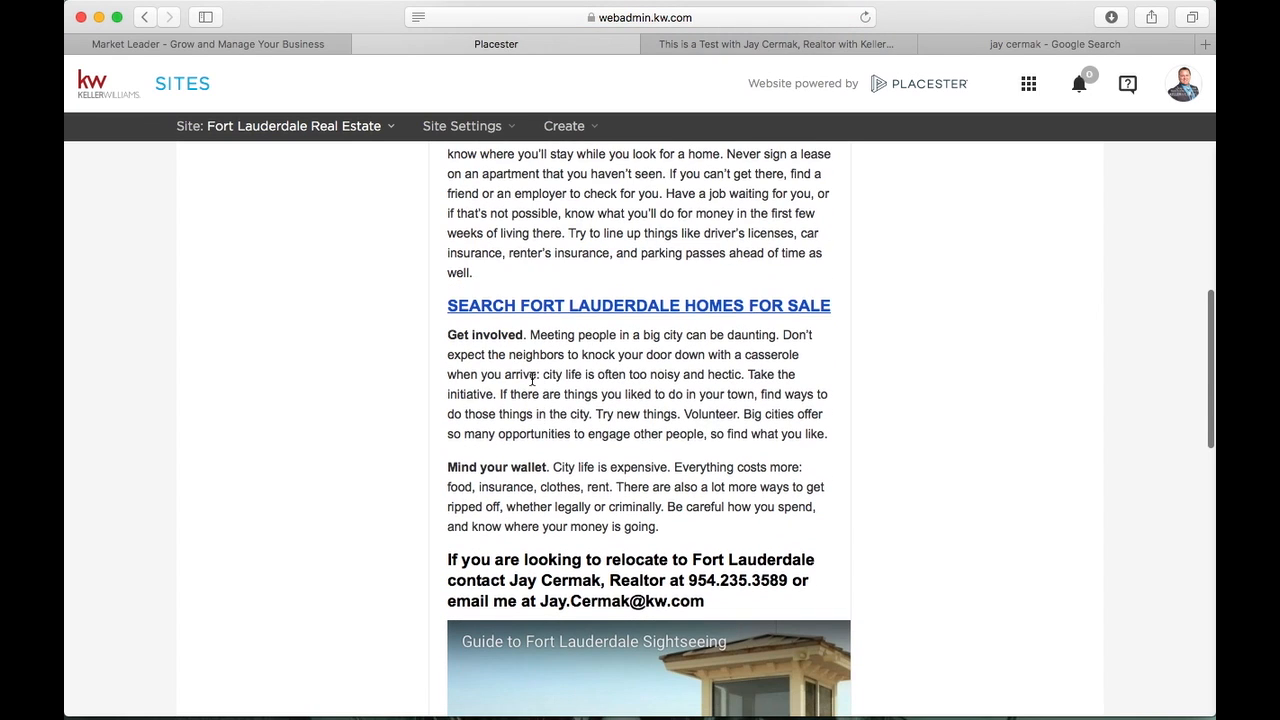
pyautogui.scroll(-12, 506, 334)
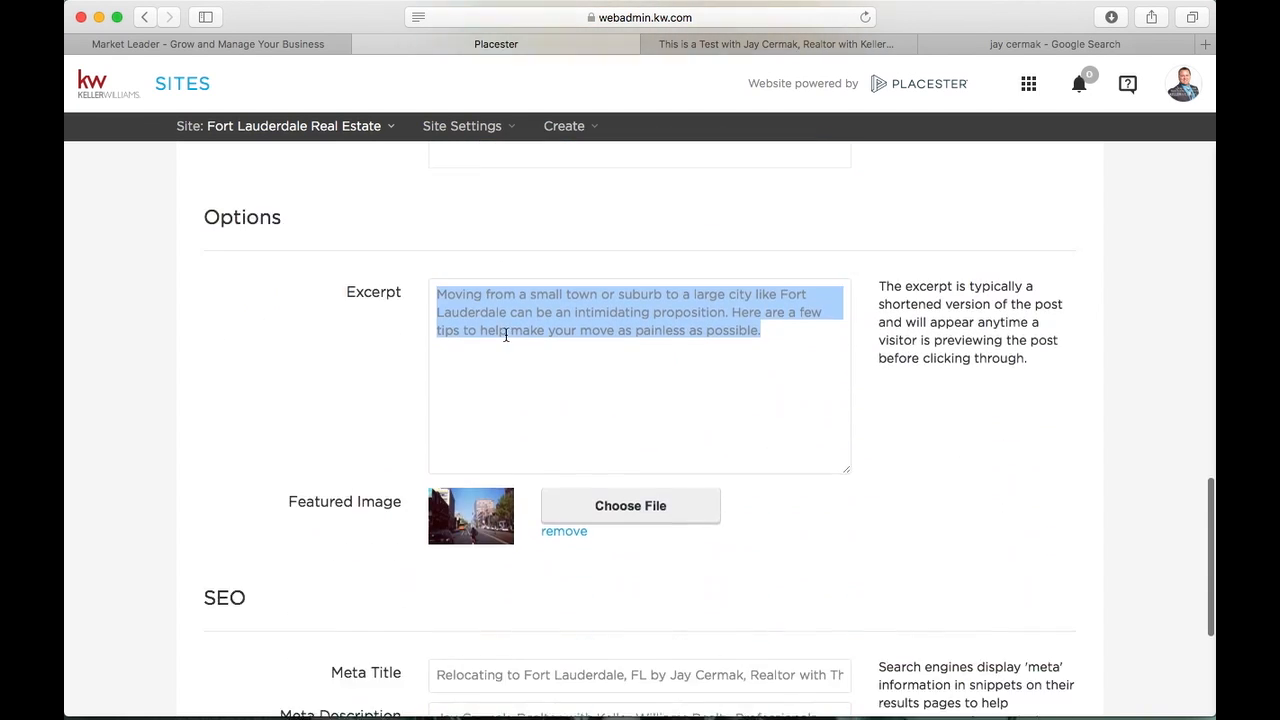
pyautogui.scroll(-1, 506, 334)
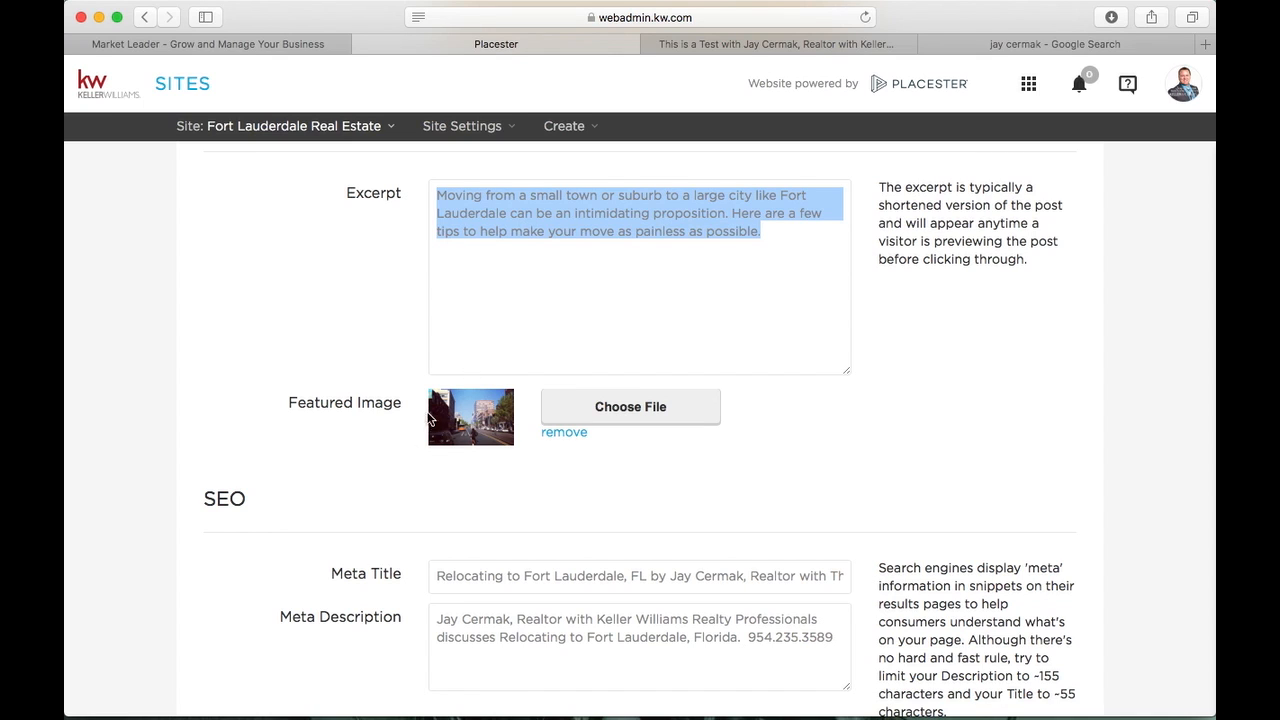
pyautogui.scroll(-3, 478, 427)
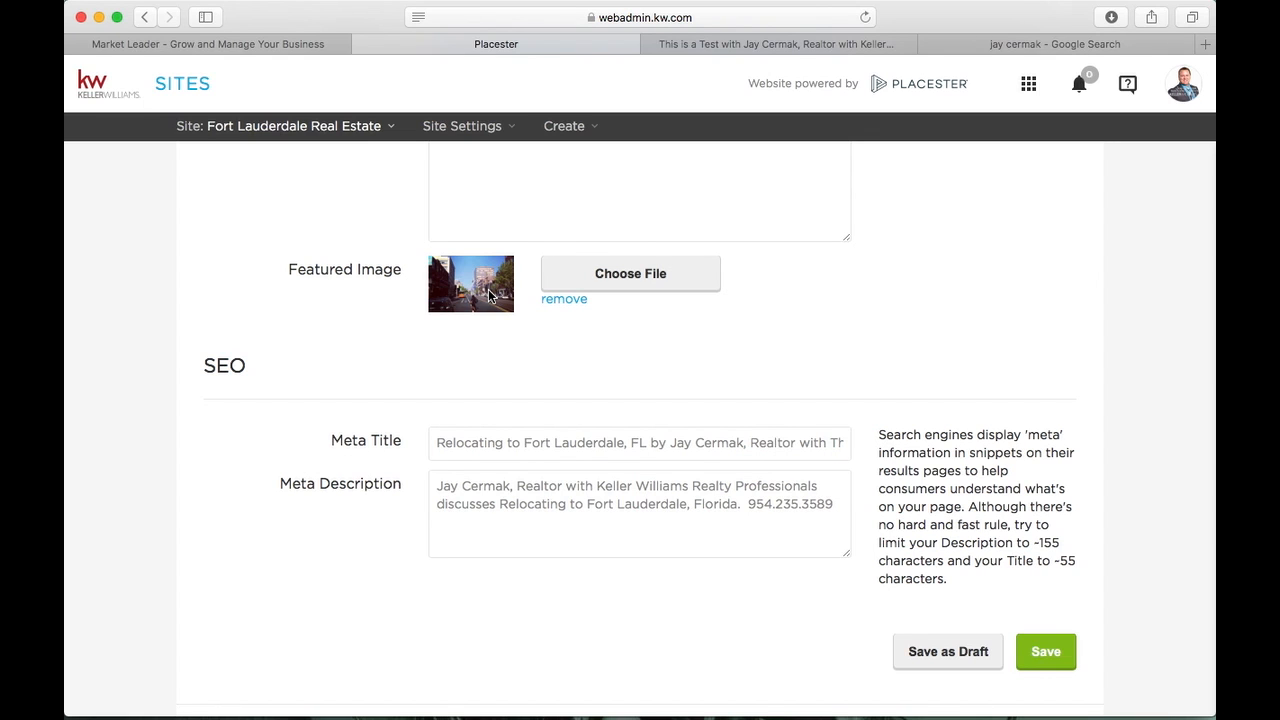
pyautogui.scroll(3, 490, 295)
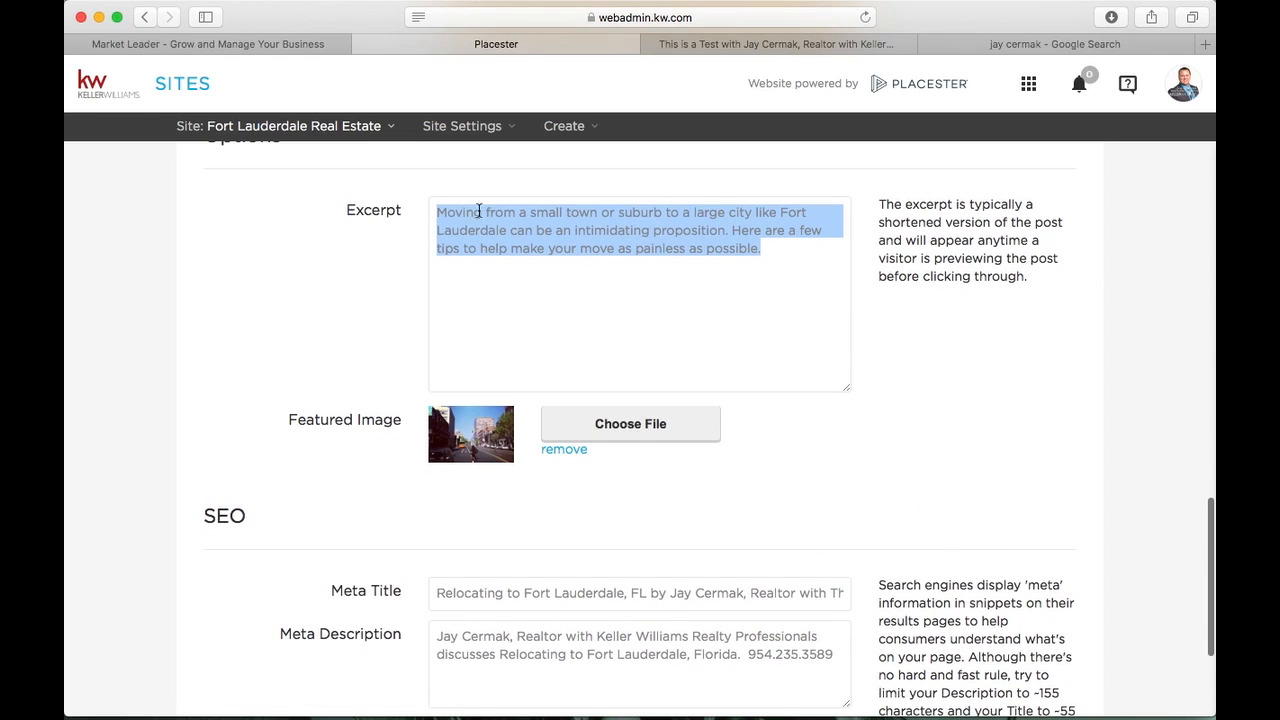
pyautogui.scroll(-1, 430, 410)
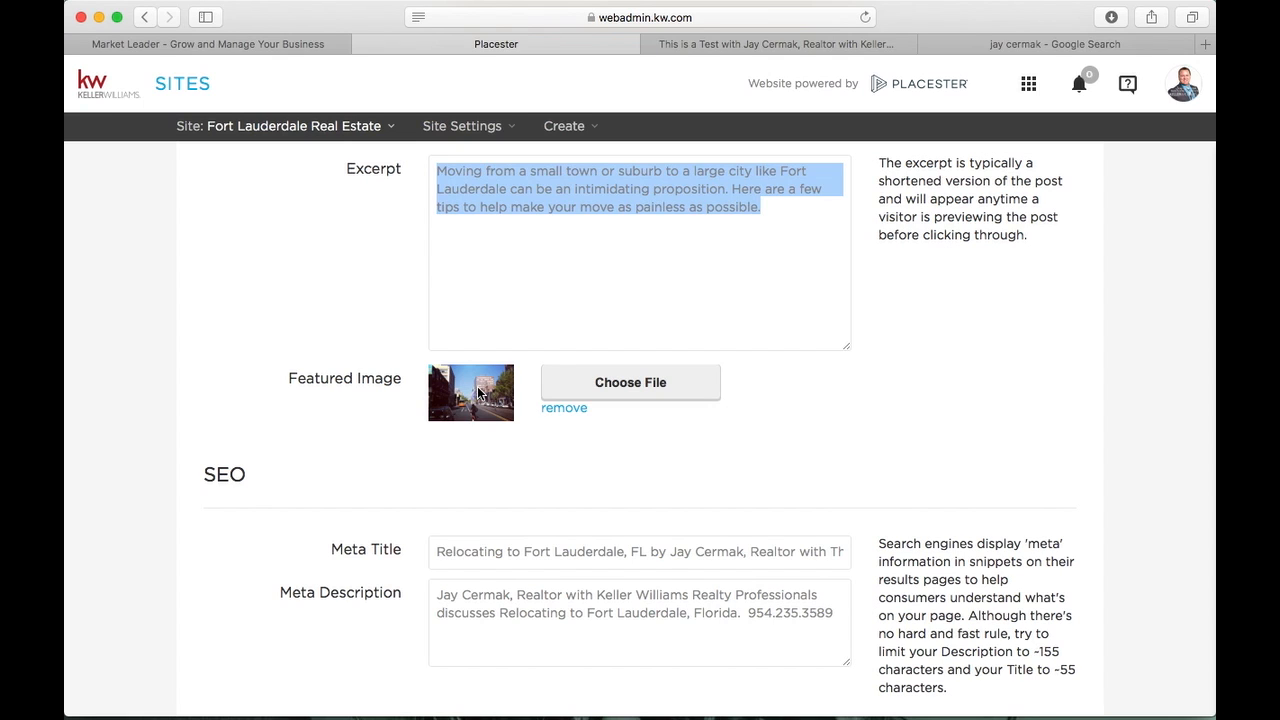
# On the live site's BLOG, open the Buying Is Now 33.1% Cheaper post
pyautogui.click(848, 45)
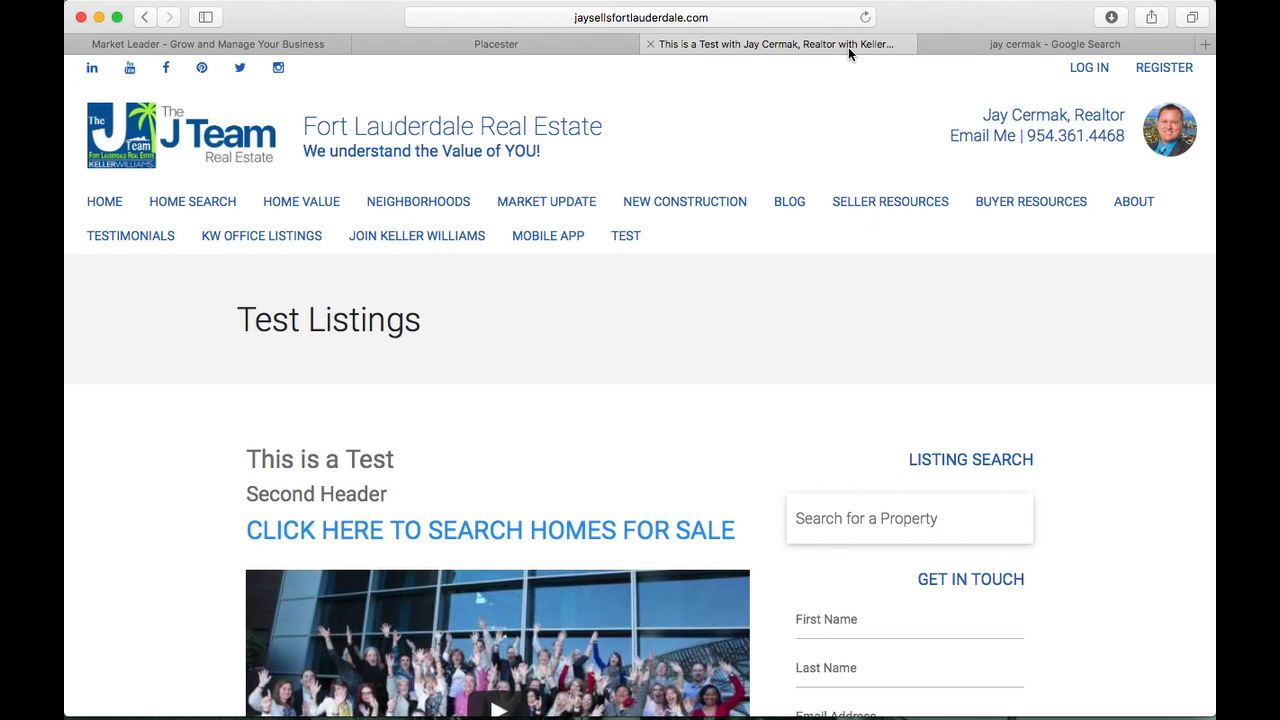
pyautogui.click(790, 202)
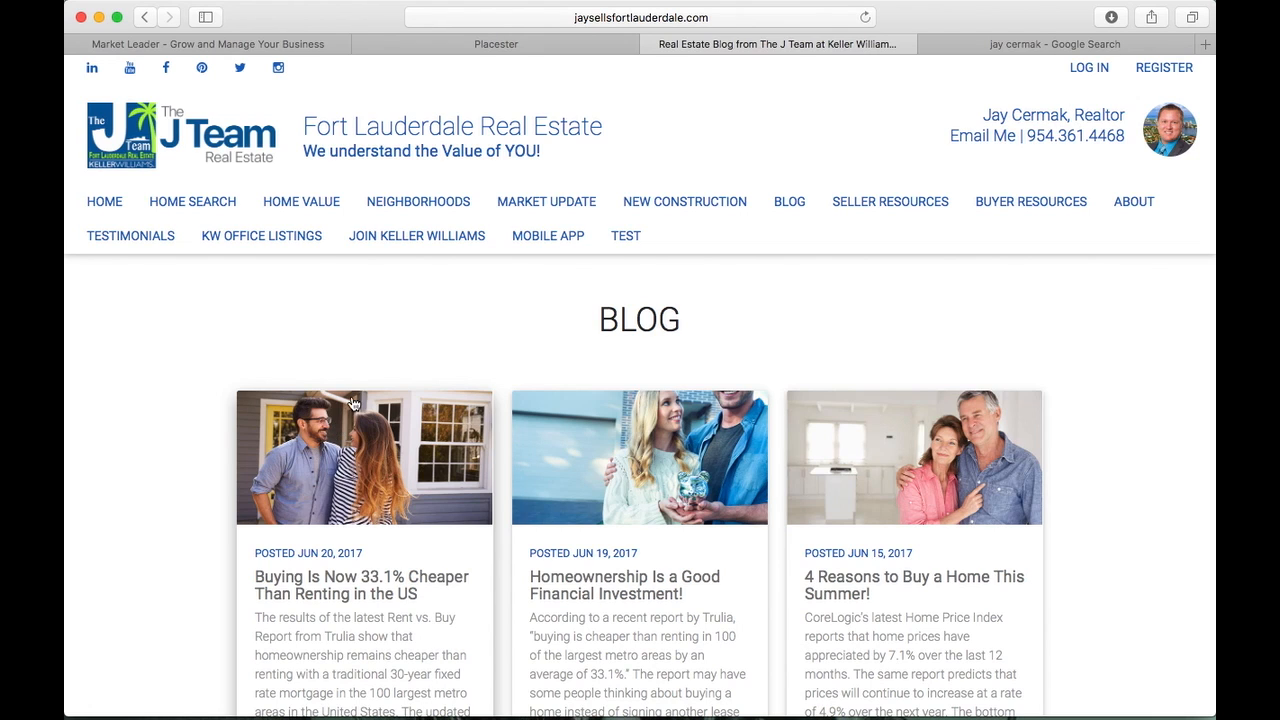
pyautogui.click(357, 443)
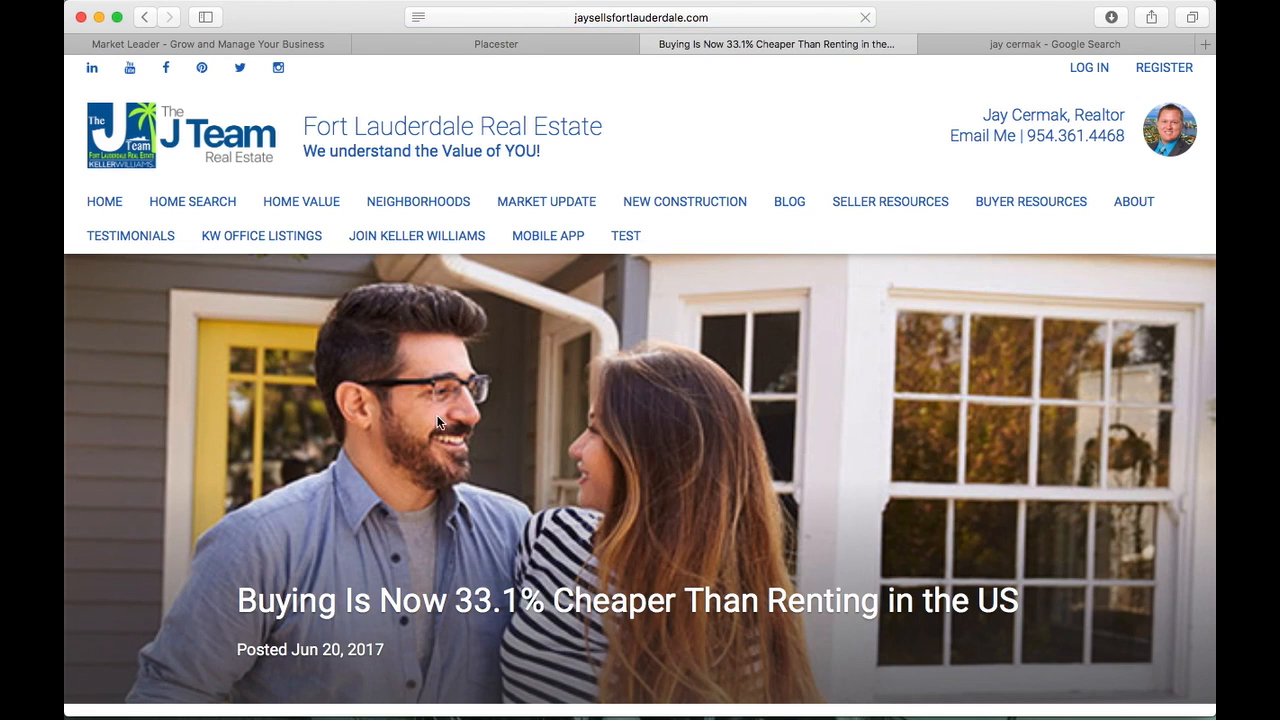
pyautogui.scroll(-2, 908, 398)
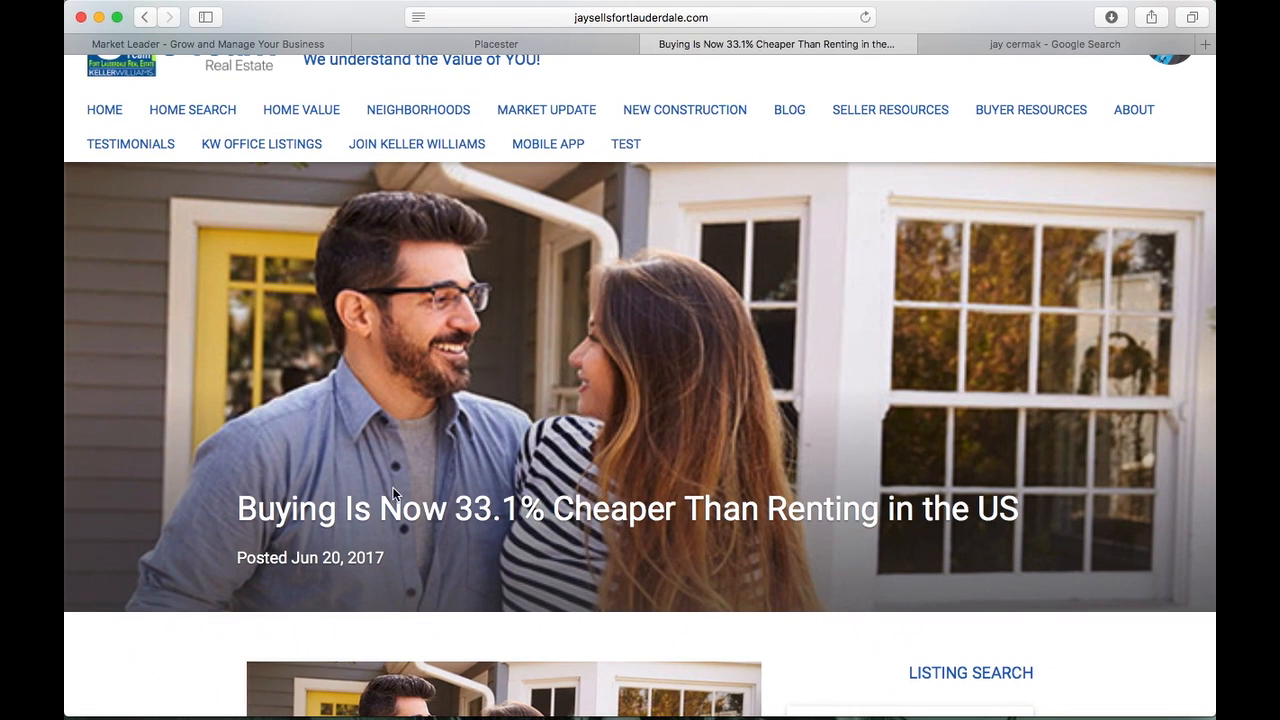
# Visit the About page, go back to the post's title, then return to Placester
pyautogui.click(1138, 116)
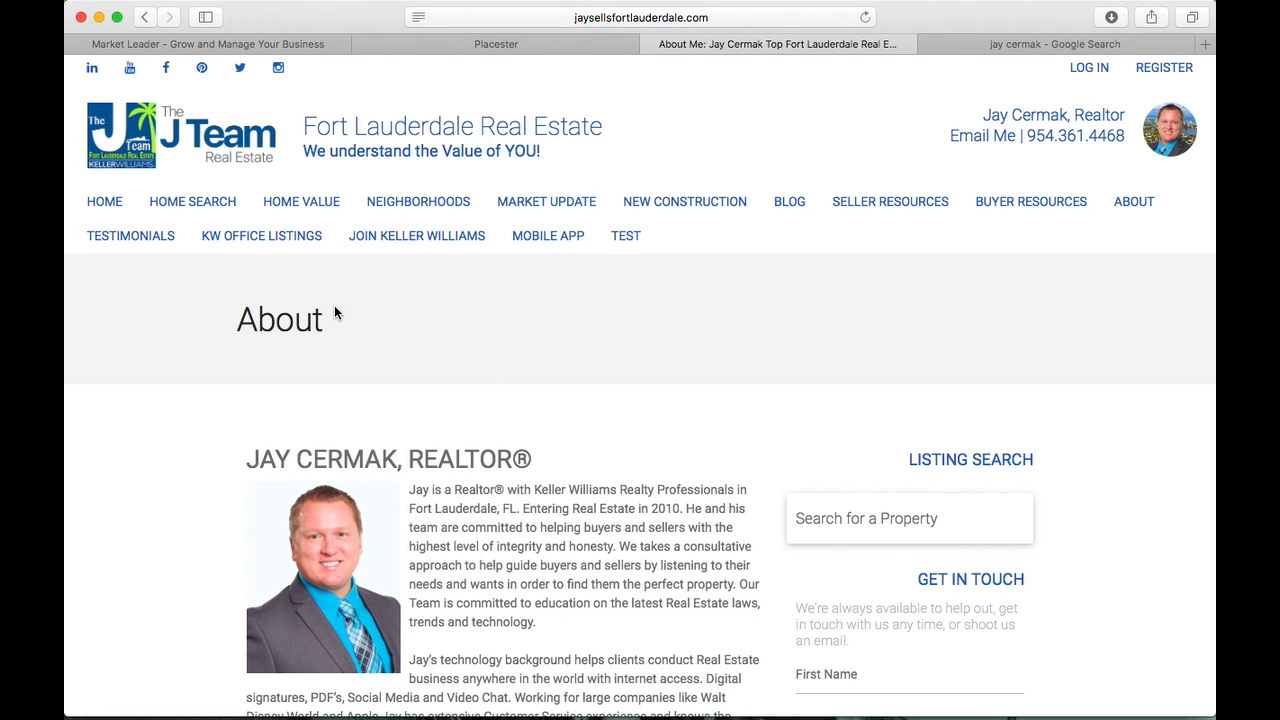
pyautogui.click(144, 17)
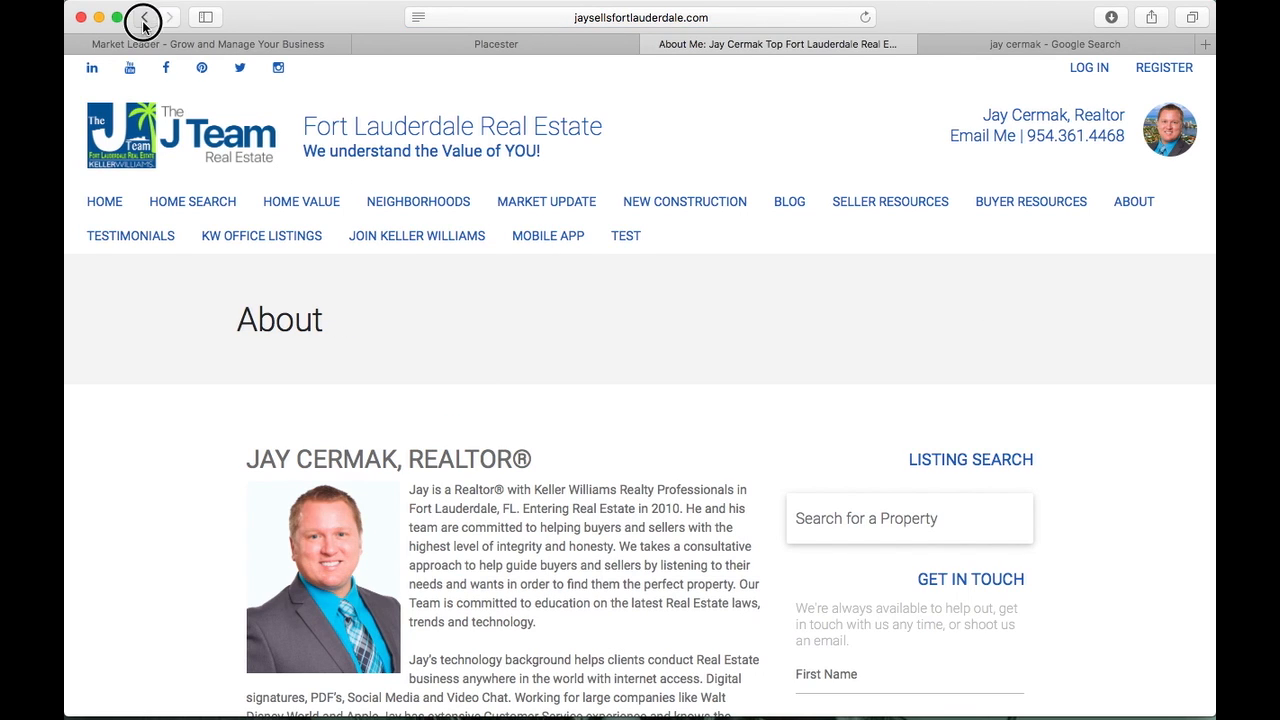
pyautogui.moveTo(223, 488); pyautogui.dragTo(522, 510)
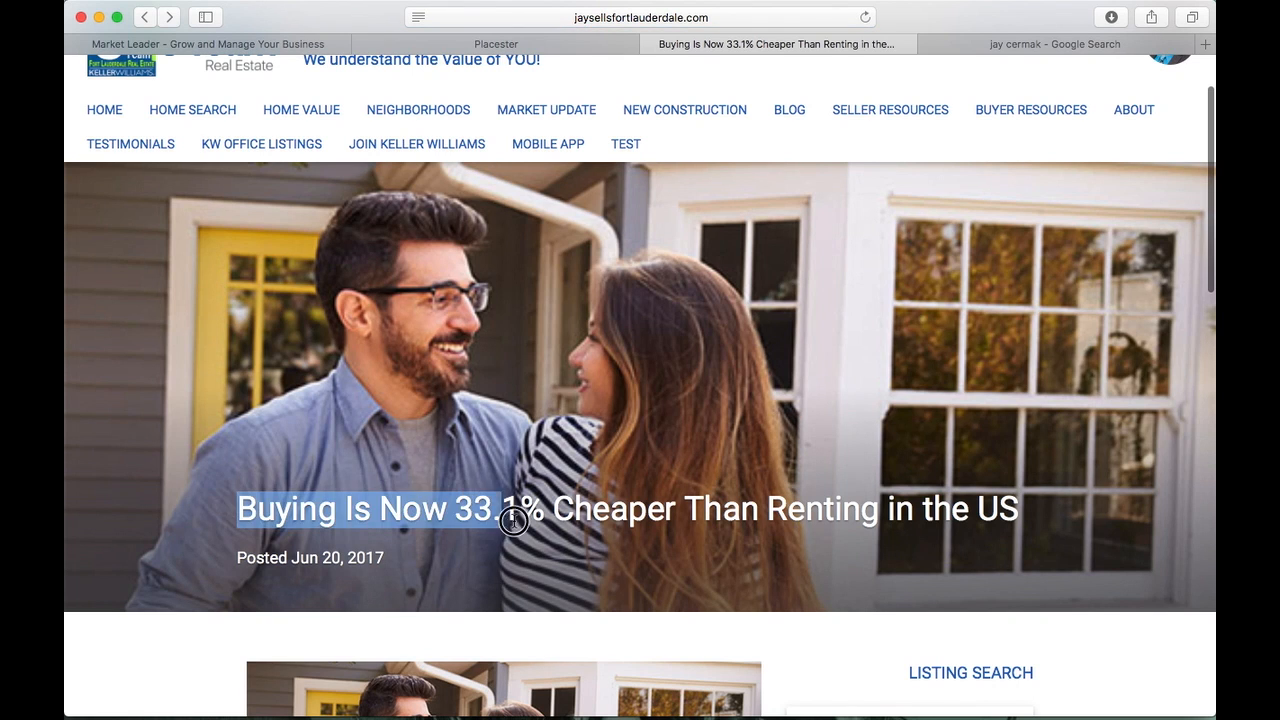
pyautogui.scroll(-5, 1077, 418)
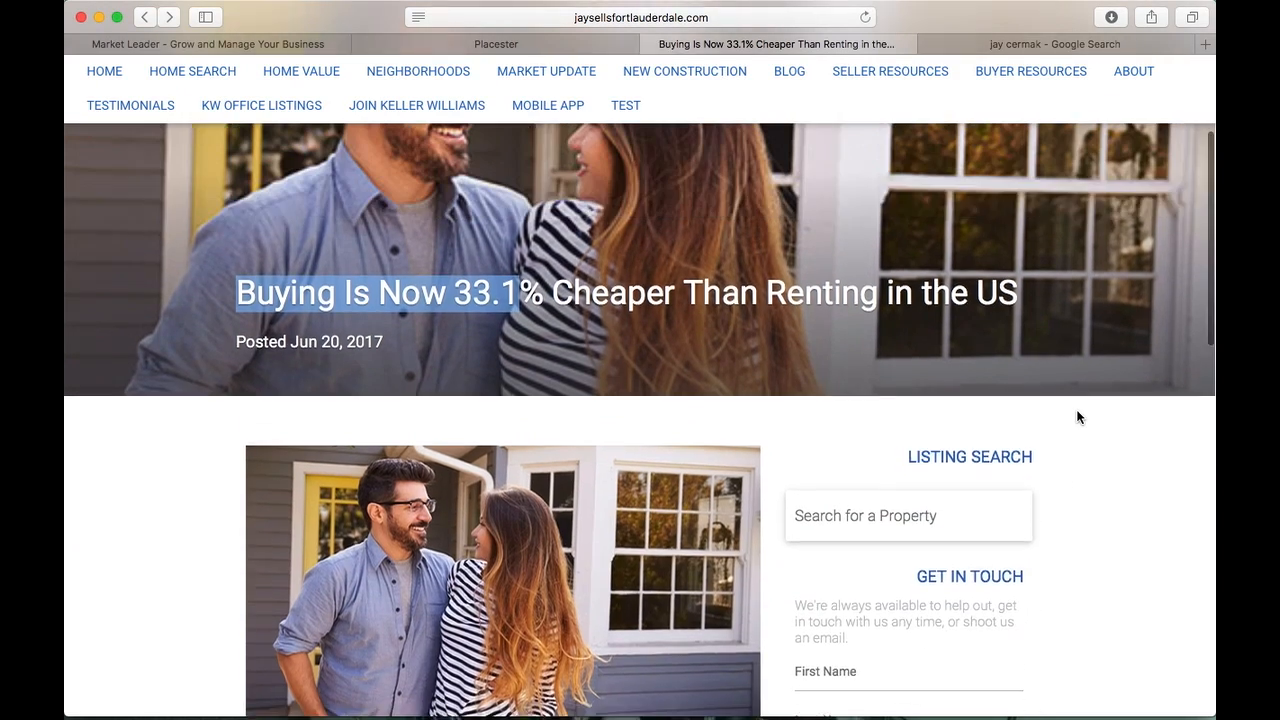
pyautogui.scroll(7, 1077, 417)
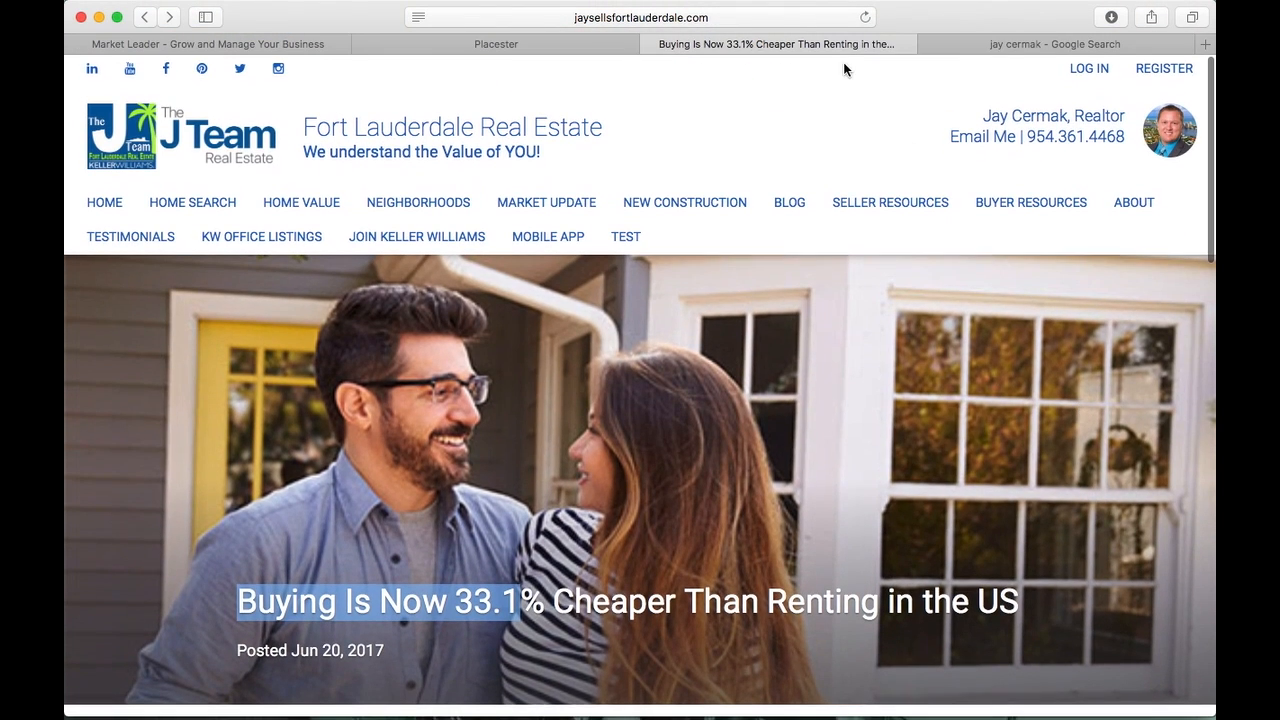
pyautogui.click(555, 44)
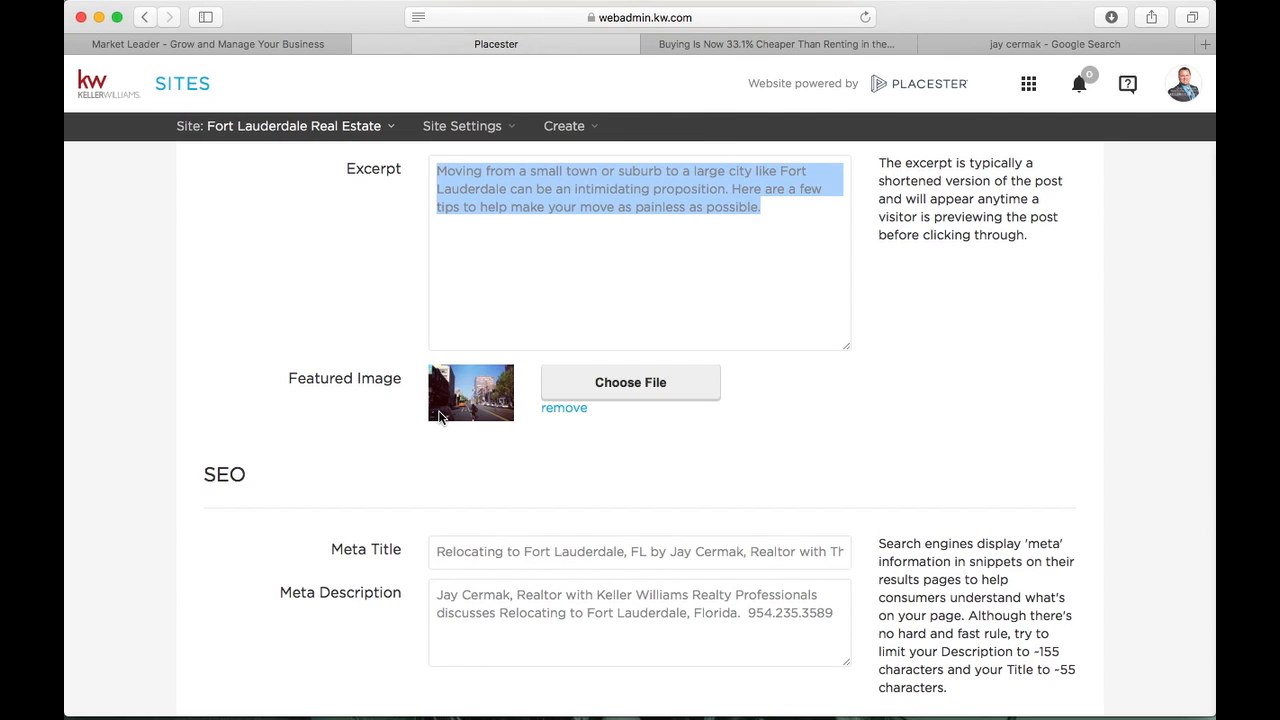
pyautogui.scroll(-2, 438, 418)
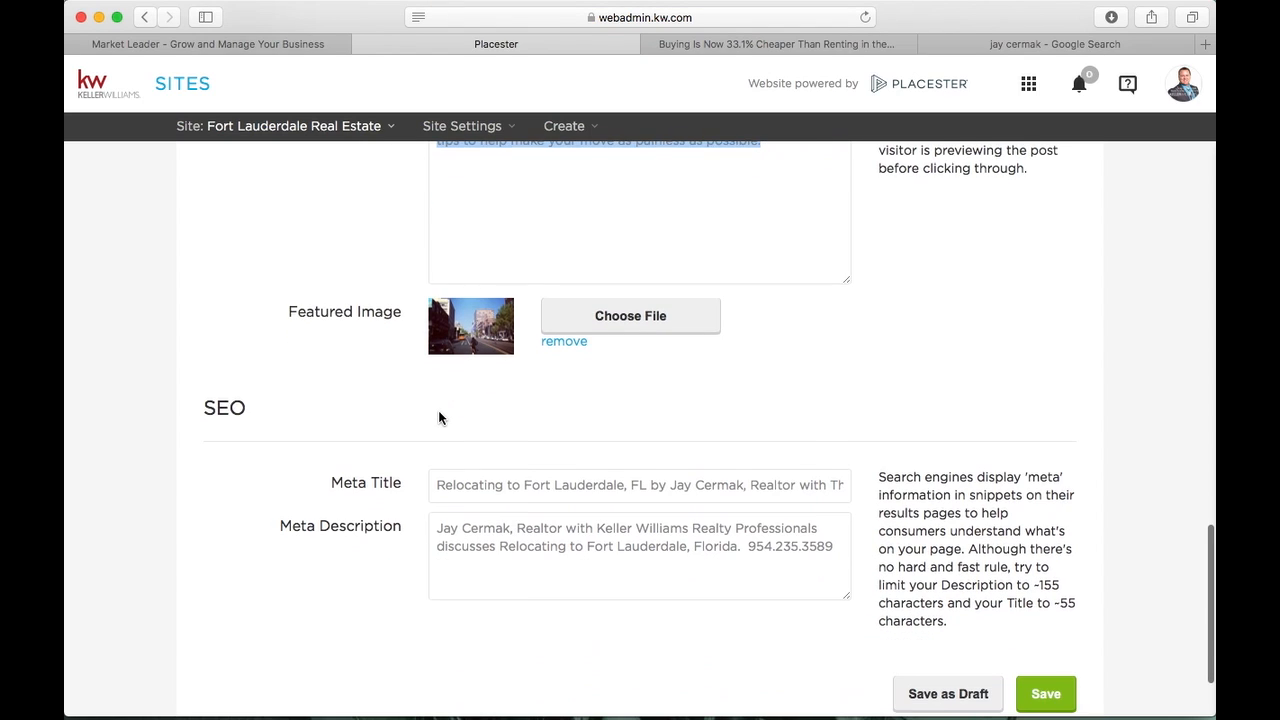
pyautogui.scroll(-1, 438, 418)
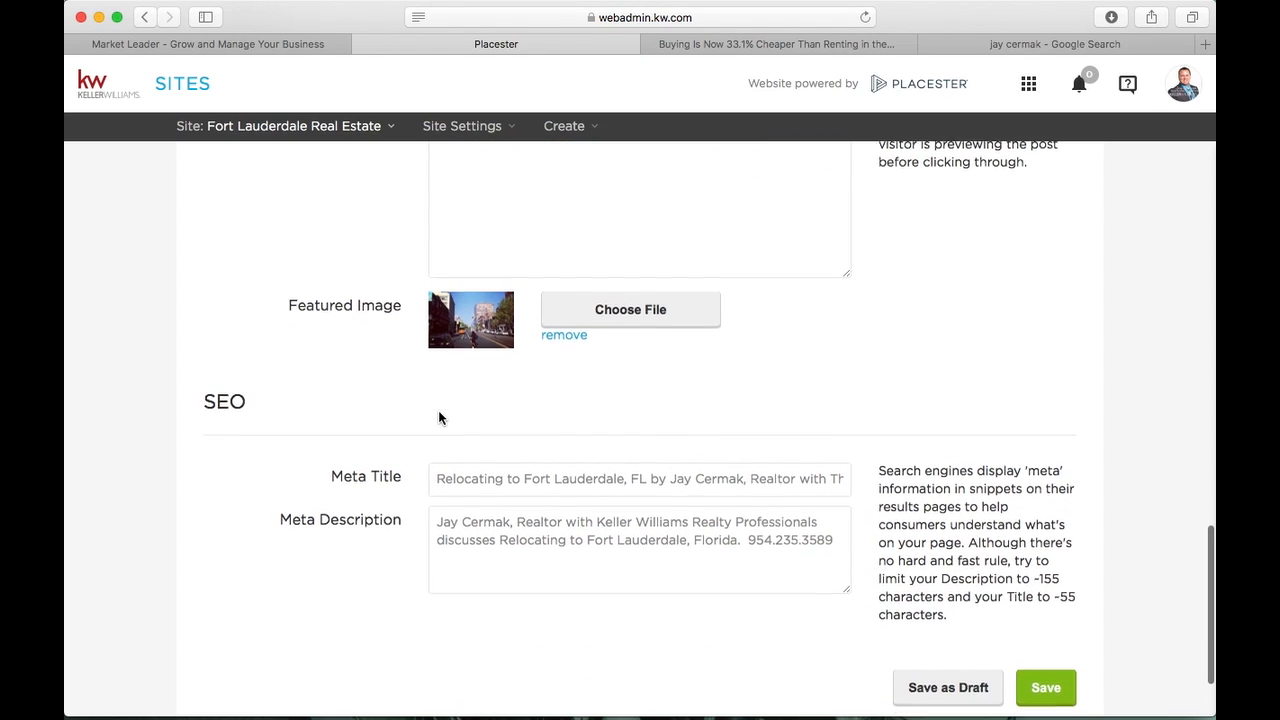
pyautogui.click(443, 440)
pyautogui.moveTo(443, 440); pyautogui.dragTo(650, 440)
pyautogui.click(652, 439)
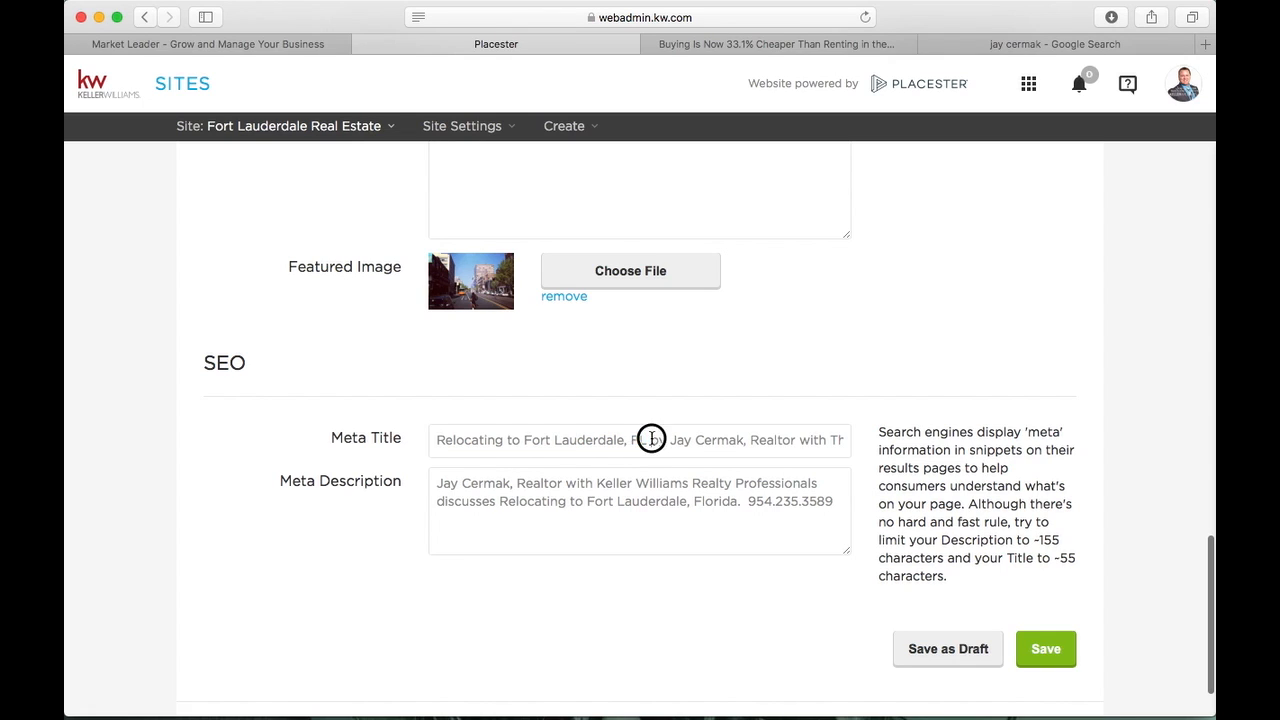
pyautogui.click(694, 447)
pyautogui.click(814, 448)
pyautogui.moveTo(842, 445); pyautogui.dragTo(940, 444)
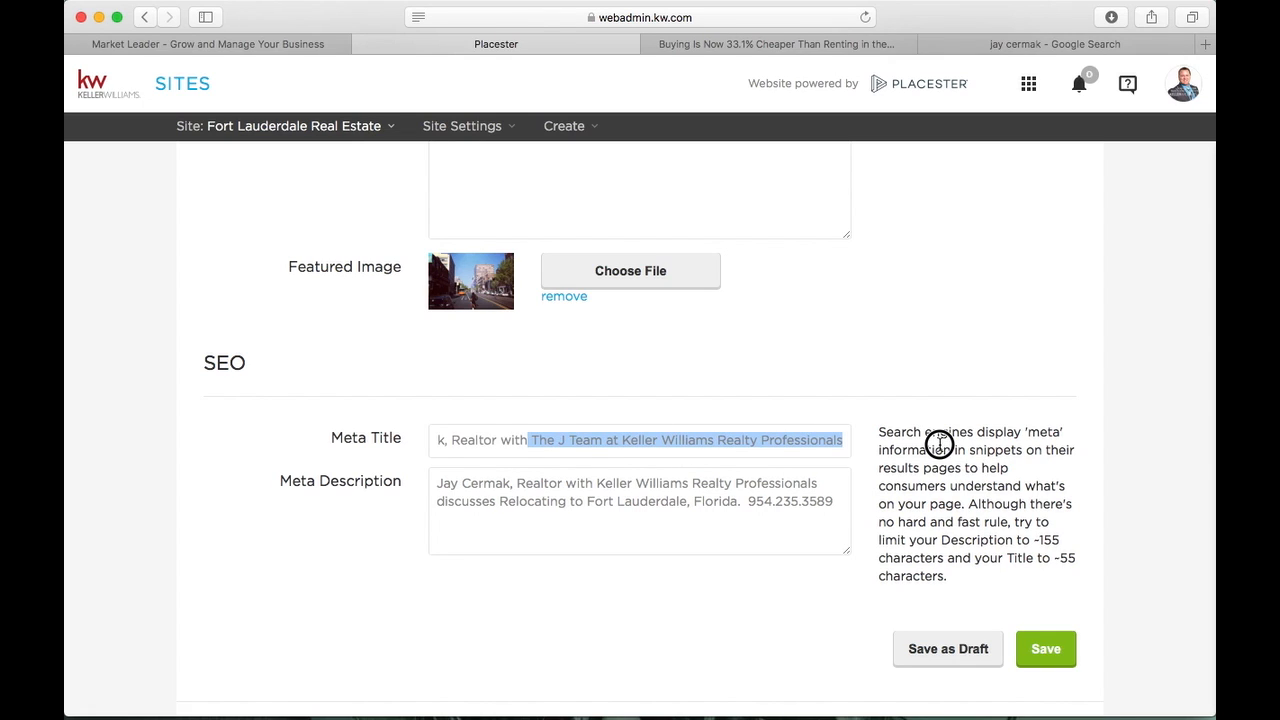
pyautogui.moveTo(437, 483); pyautogui.dragTo(851, 507)
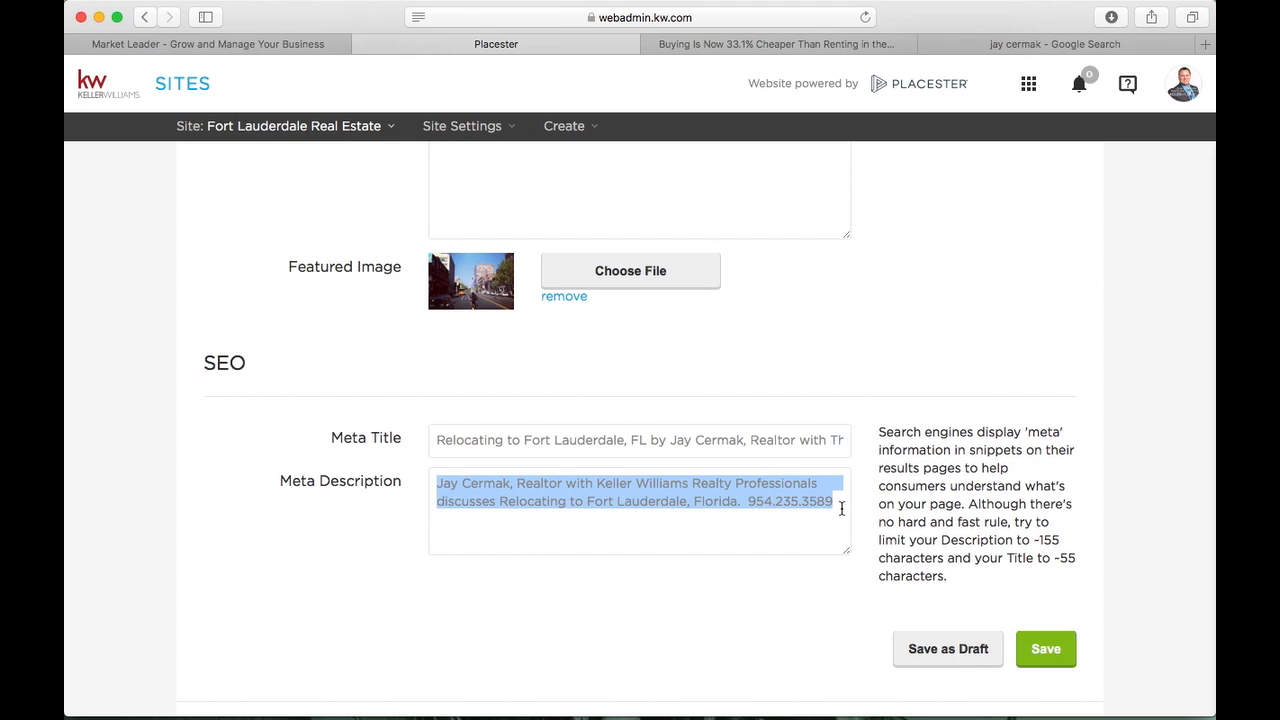
pyautogui.scroll(20, 1020, 495)
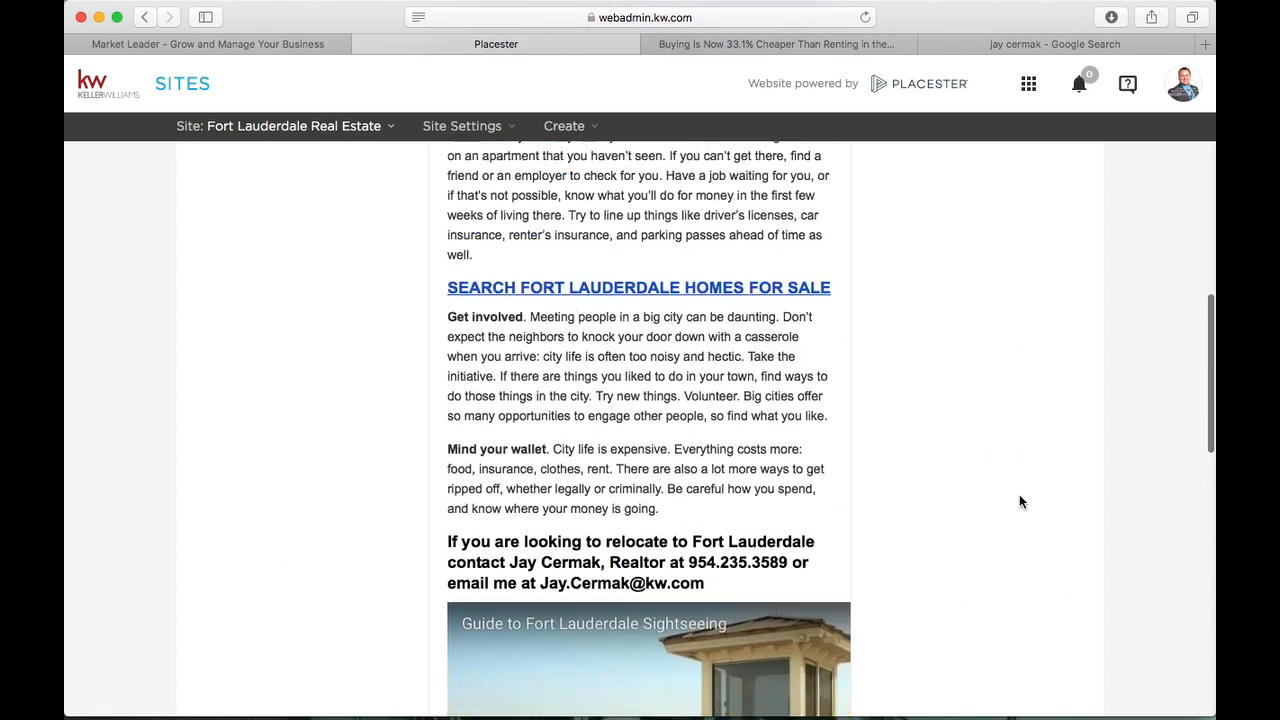
pyautogui.scroll(5, 1019, 494)
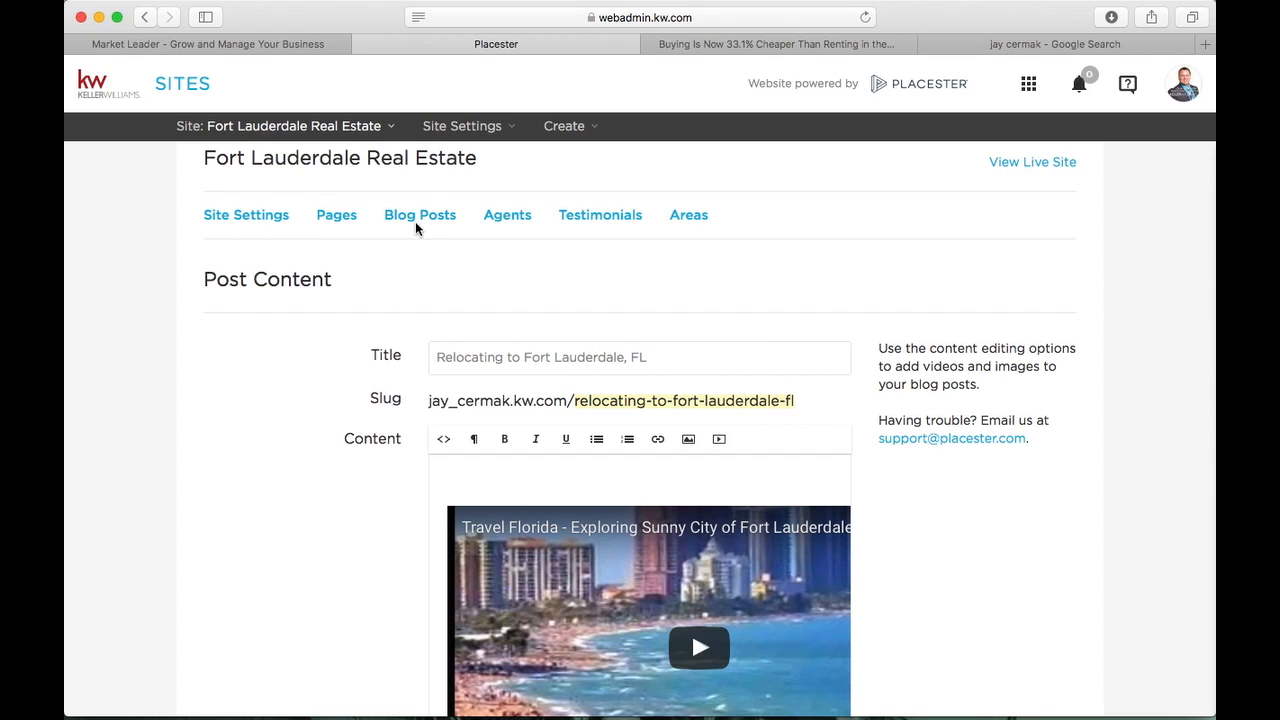
# Create a new blank blog post from the Create menu
pyautogui.moveTo(576, 140)
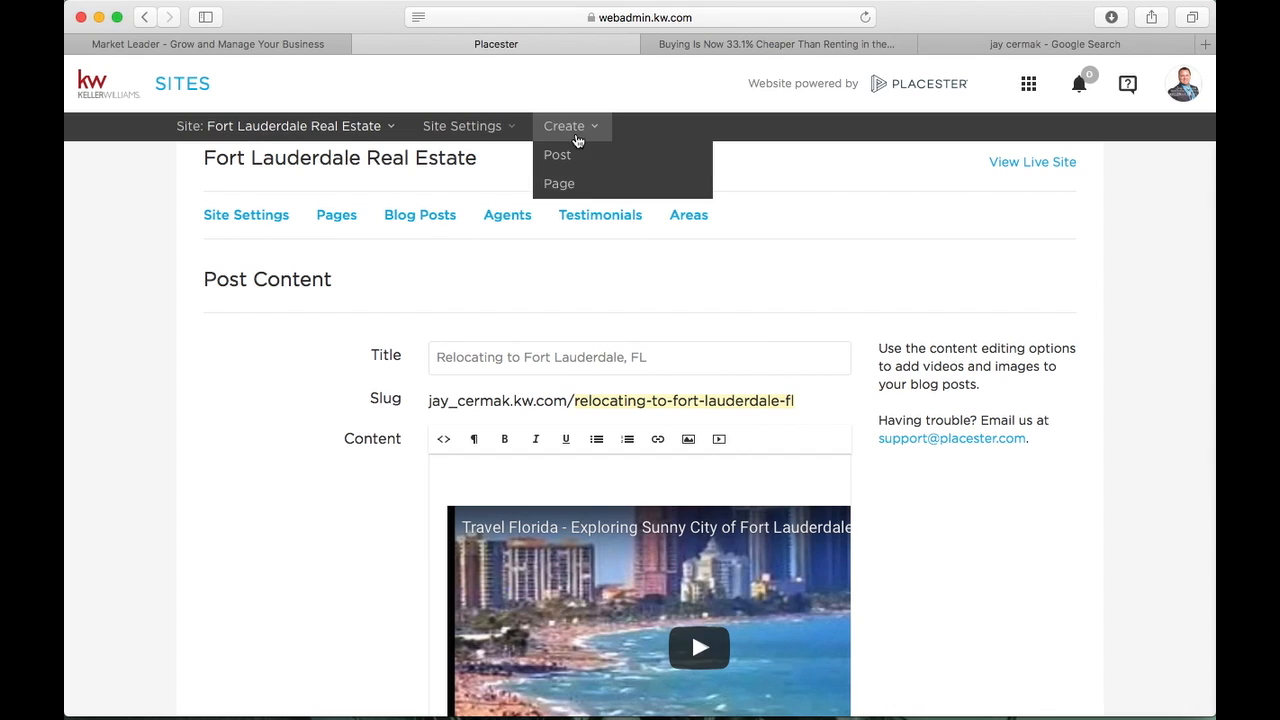
pyautogui.click(572, 160)
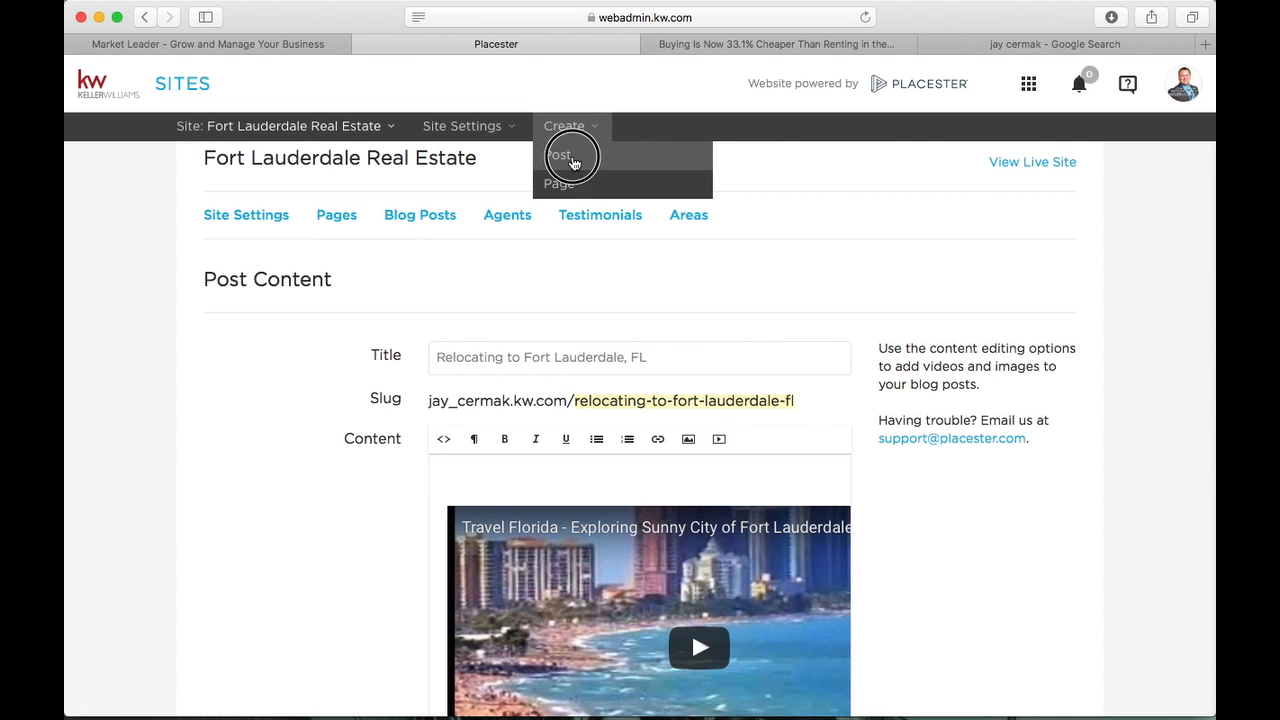
pyautogui.scroll(-5, 377, 390)
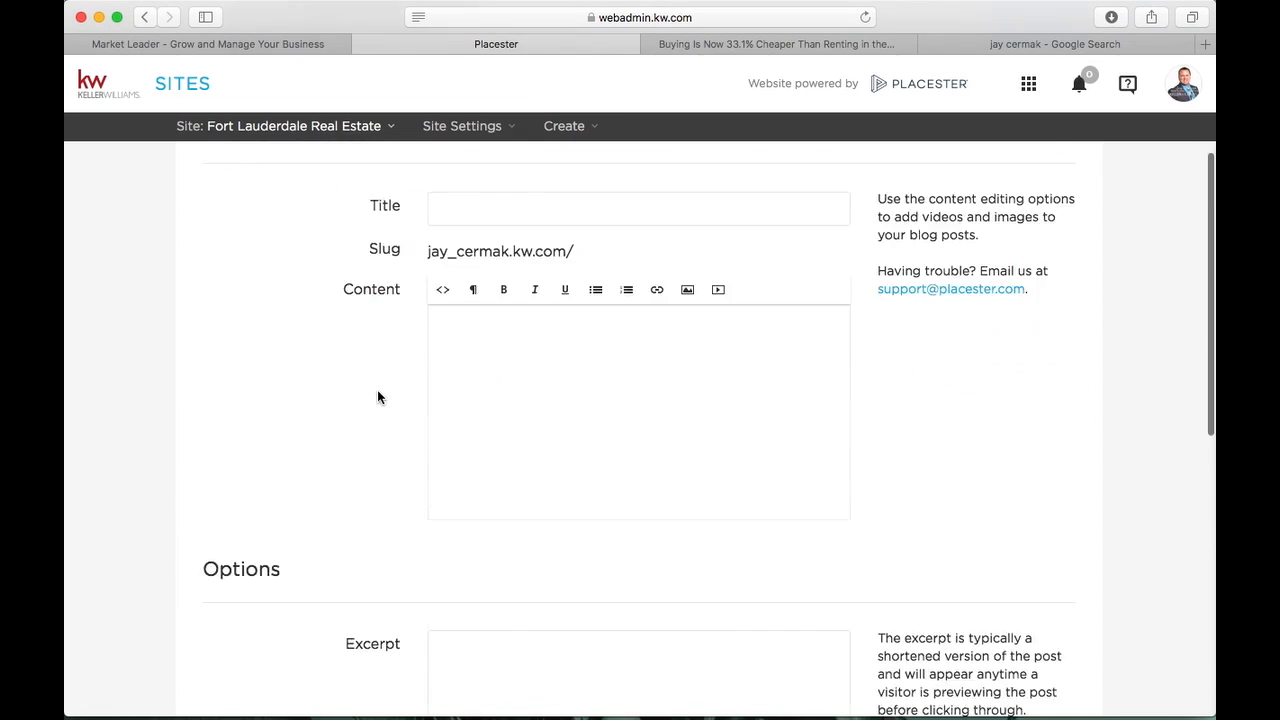
pyautogui.scroll(-10, 377, 398)
pyautogui.scroll(12, 380, 390)
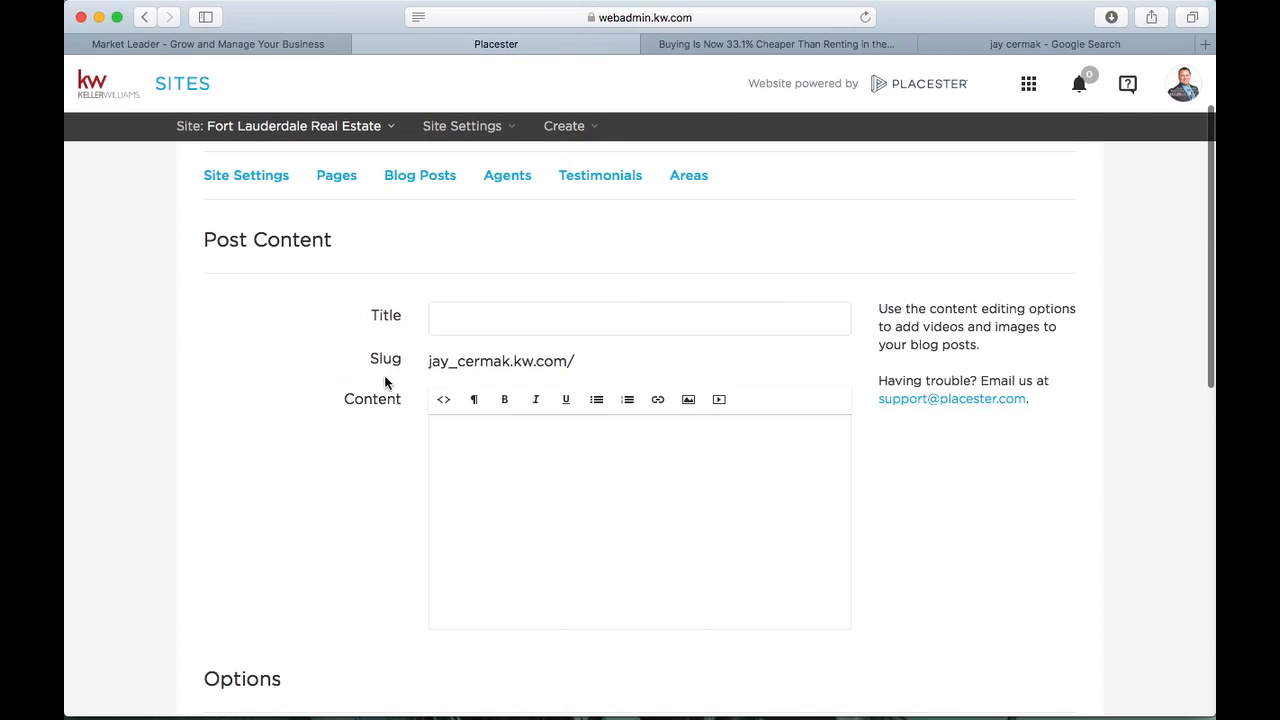
# Try the Title, Content and Excerpt fields, then open and cancel the Featured Image file chooser
pyautogui.click(473, 321)
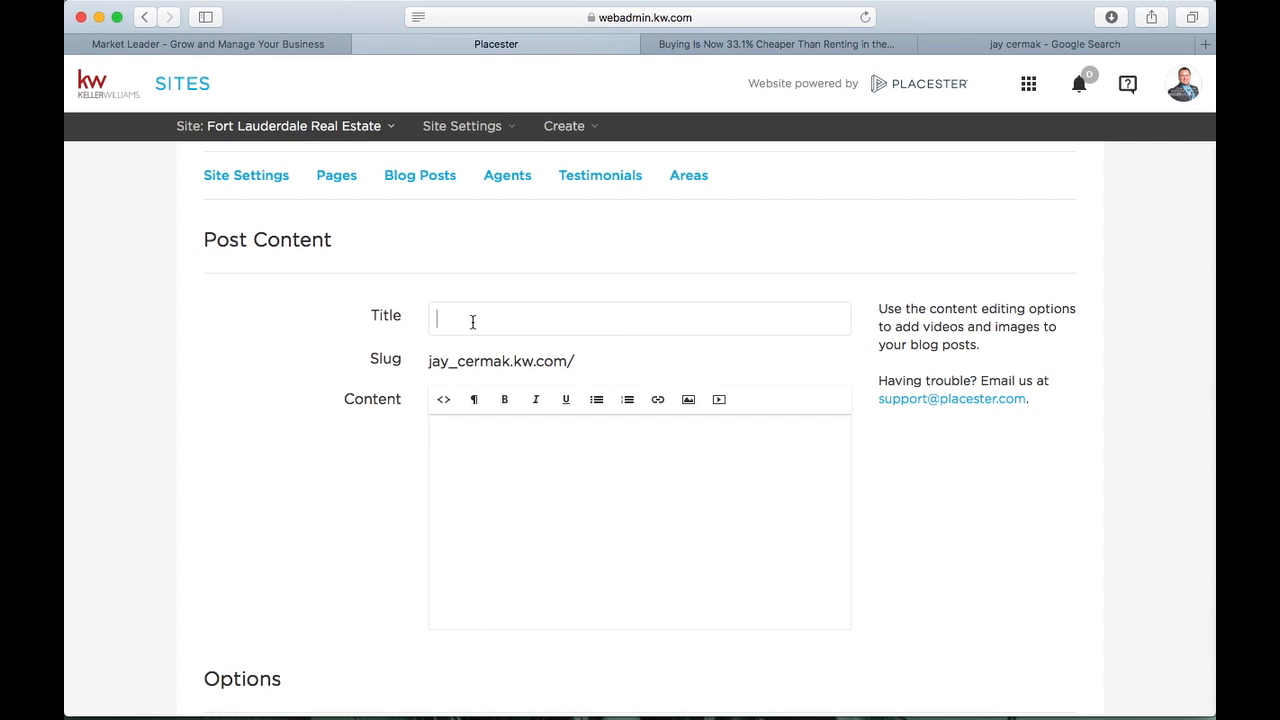
pyautogui.click(480, 428)
pyautogui.scroll(-5, 541, 577)
pyautogui.click(480, 393)
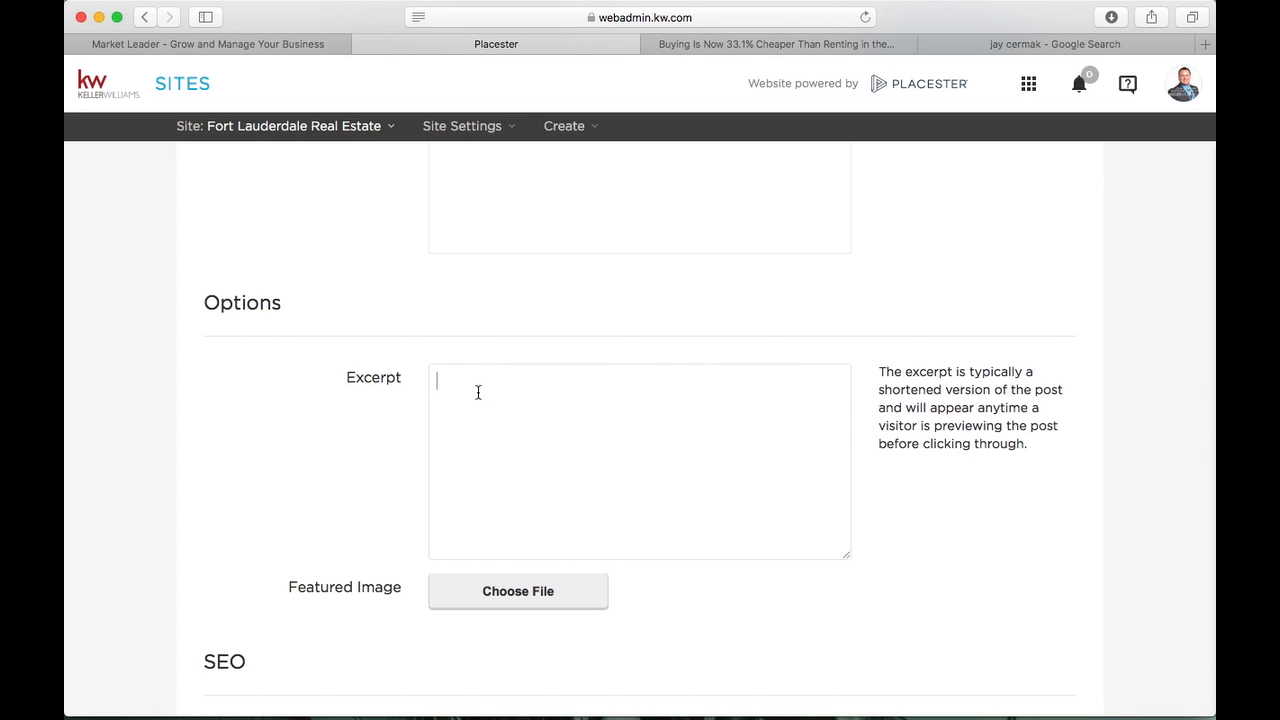
pyautogui.scroll(-3, 478, 392)
pyautogui.moveTo(288, 420); pyautogui.dragTo(400, 420)
pyautogui.click(301, 542)
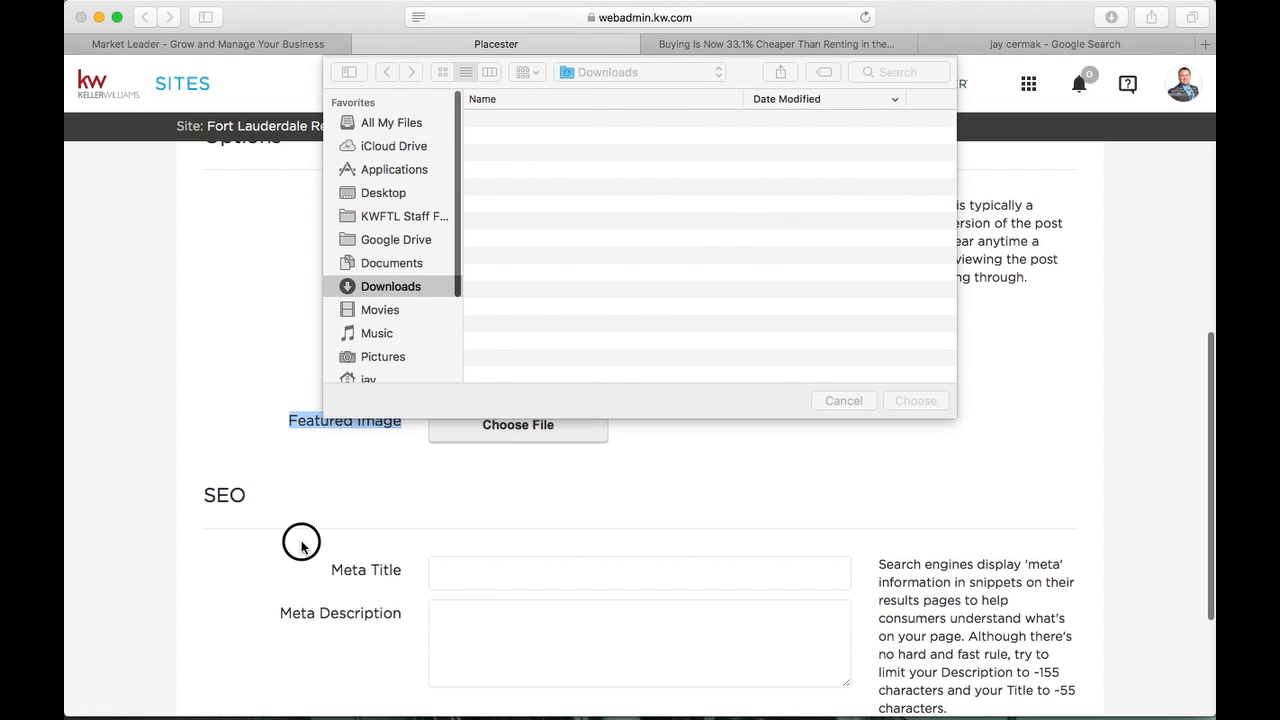
pyautogui.click(845, 400)
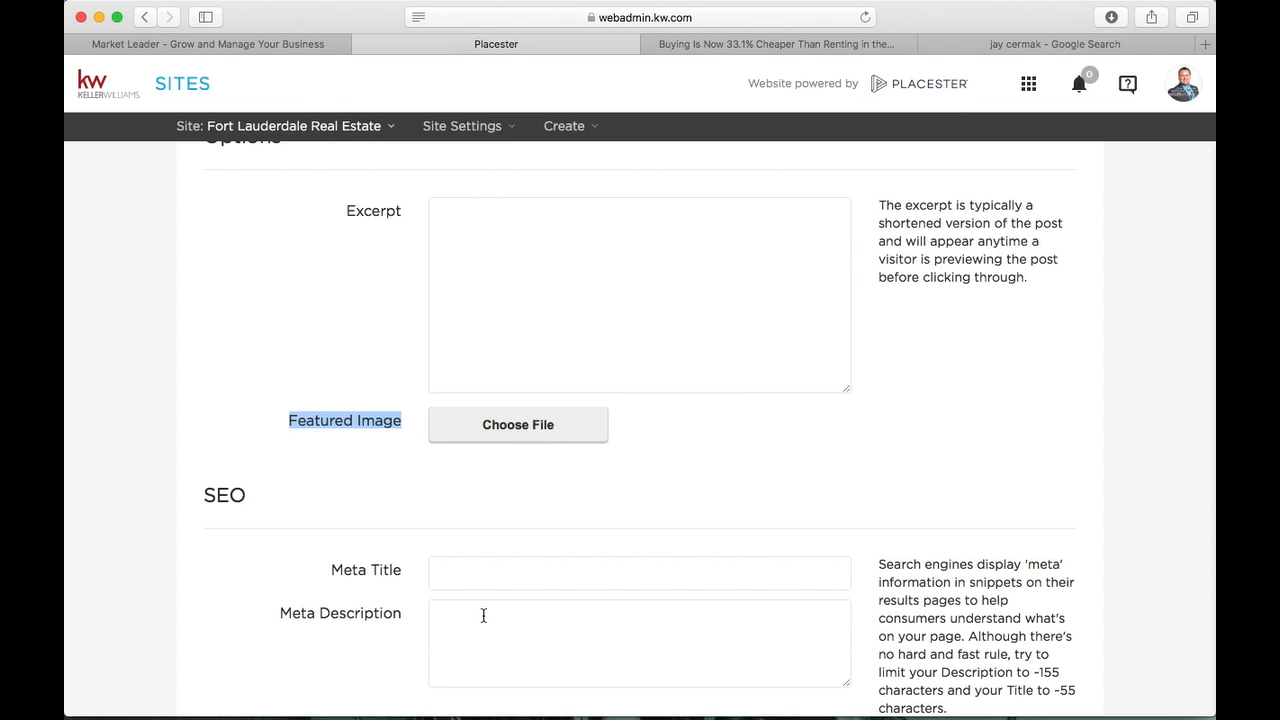
pyautogui.scroll(-3, 483, 615)
pyautogui.scroll(15, 483, 615)
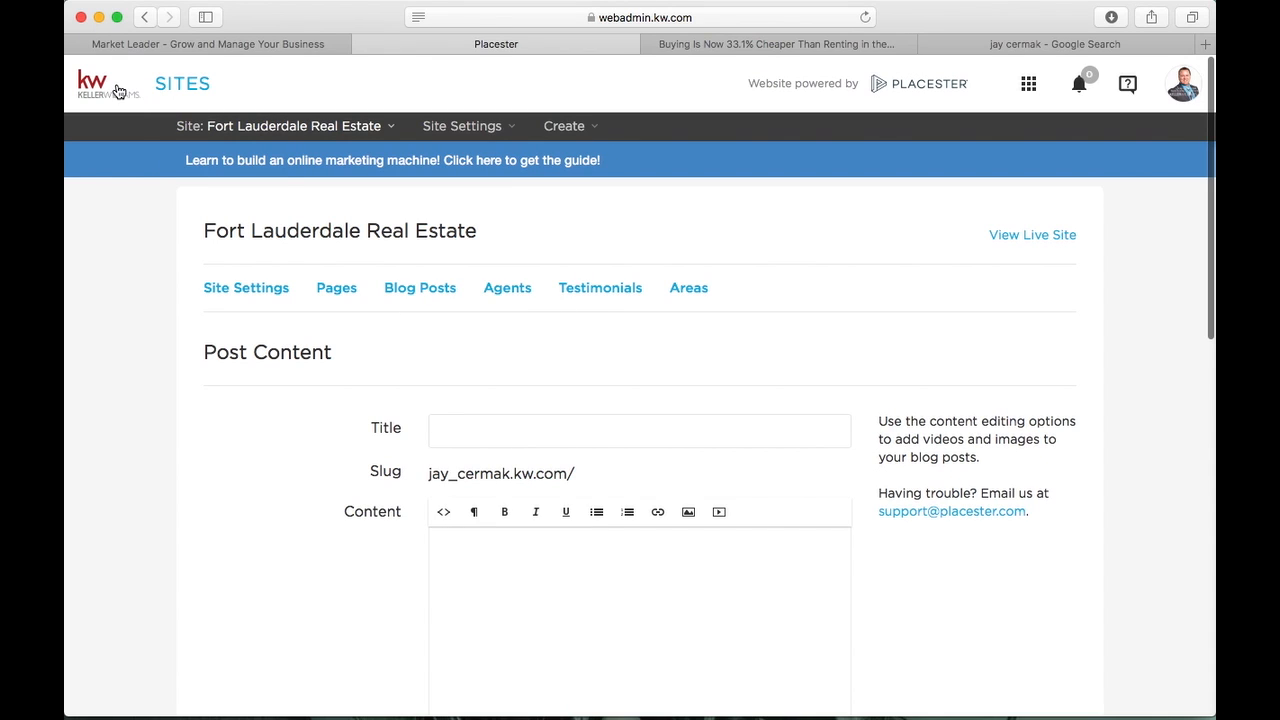
# Return to the dashboard and start another new blog post from the blog posts list
pyautogui.click(117, 91)
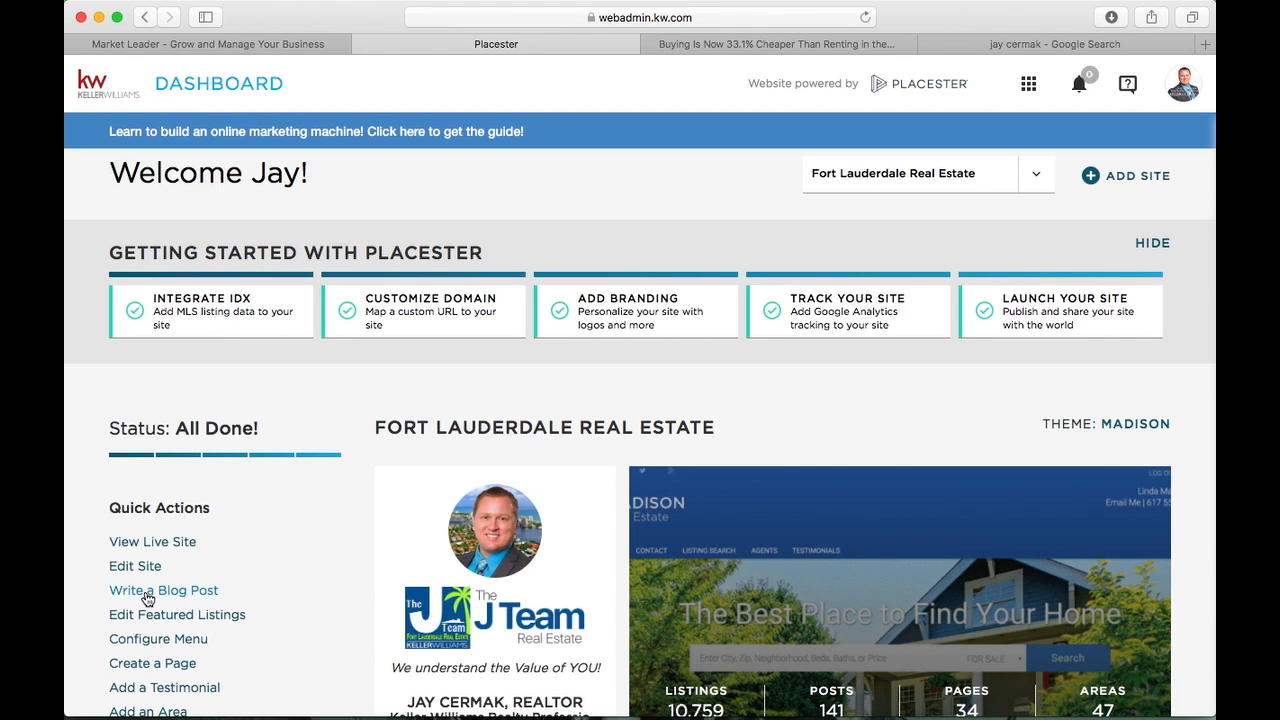
pyautogui.click(180, 590)
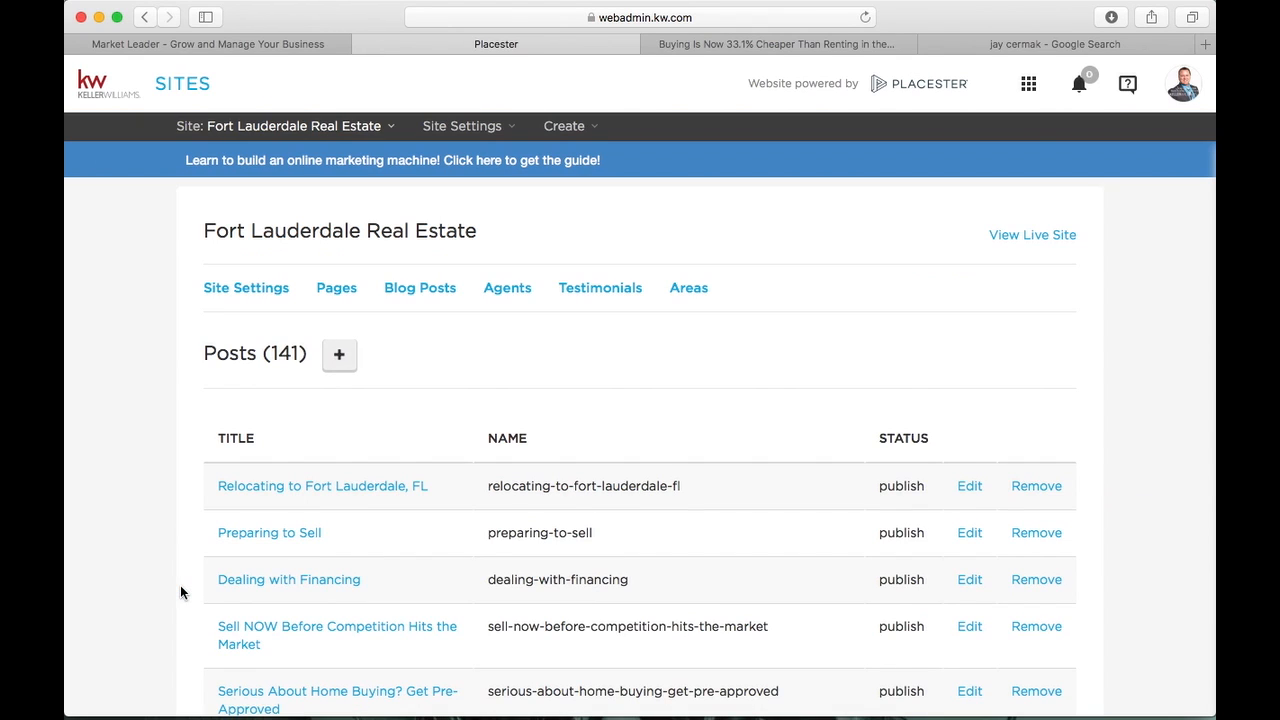
pyautogui.click(340, 350)
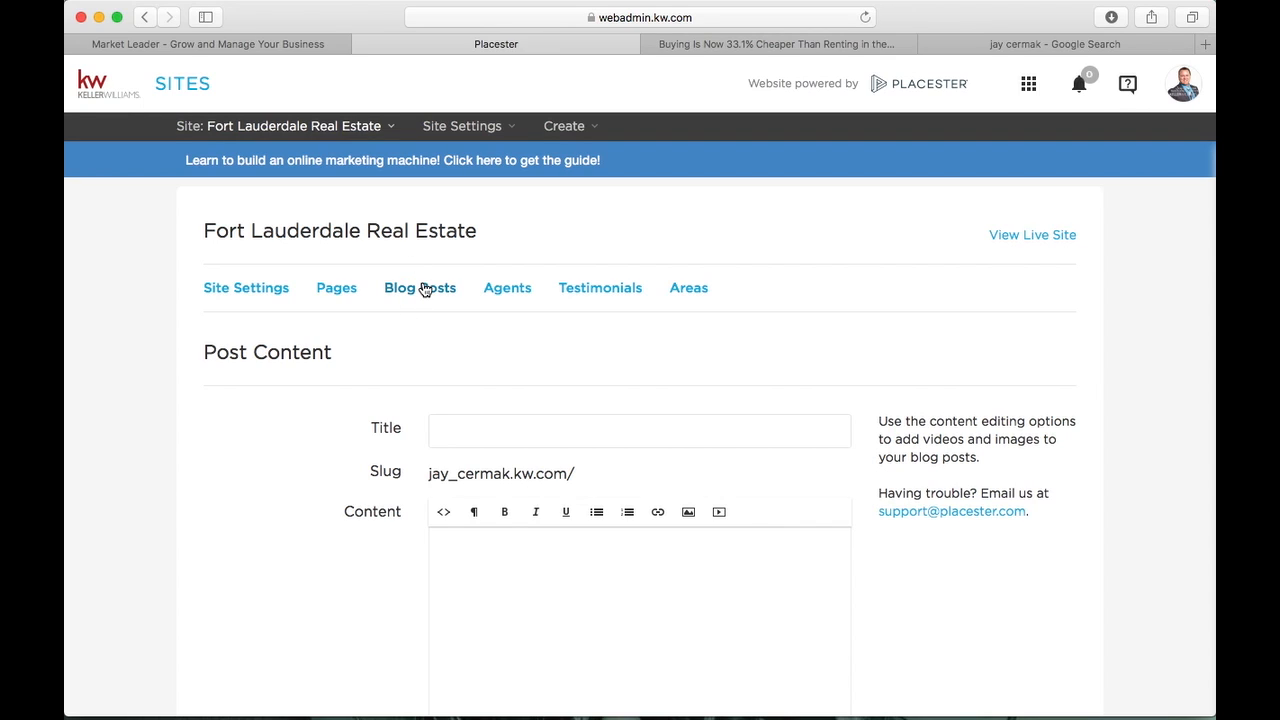
# Look over the Agents list, then the site's list of 34 pages
pyautogui.click(512, 295)
pyautogui.click(345, 292)
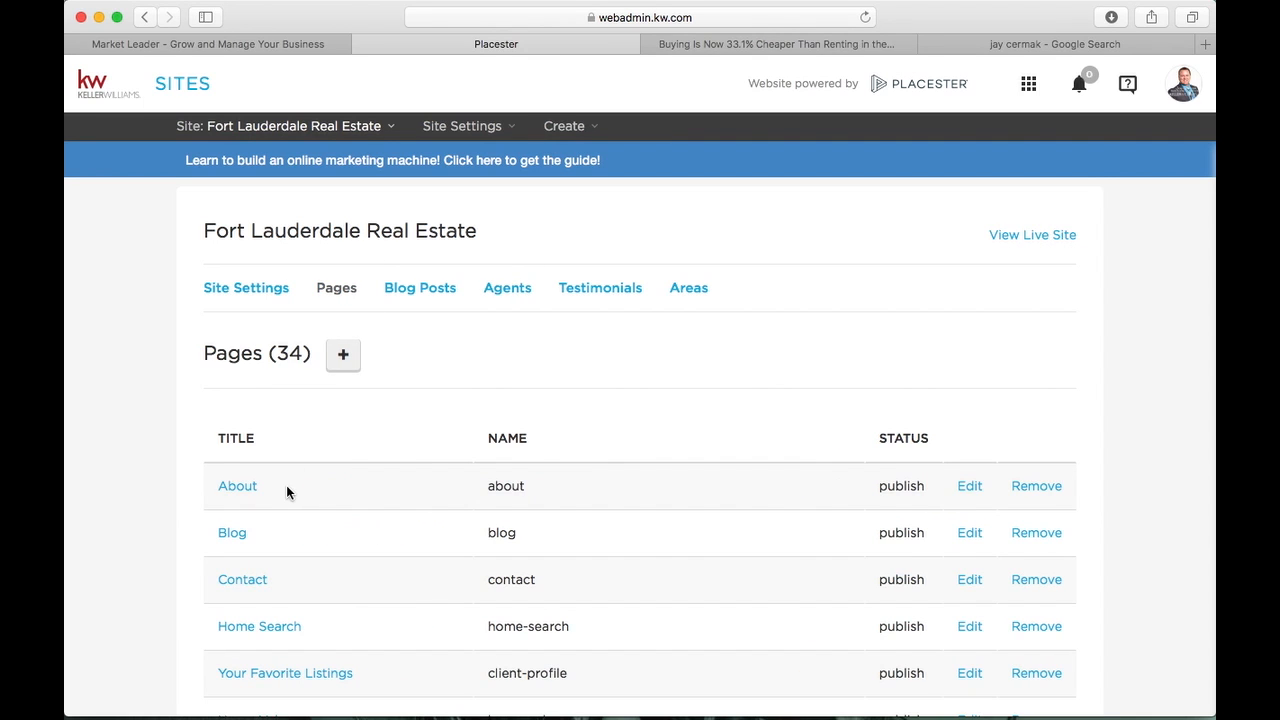
pyautogui.scroll(-2, 286, 488)
pyautogui.scroll(3, 300, 420)
# Start a new page on the Agents Index template titled 'TEST AGENTS'
pyautogui.click(344, 340)
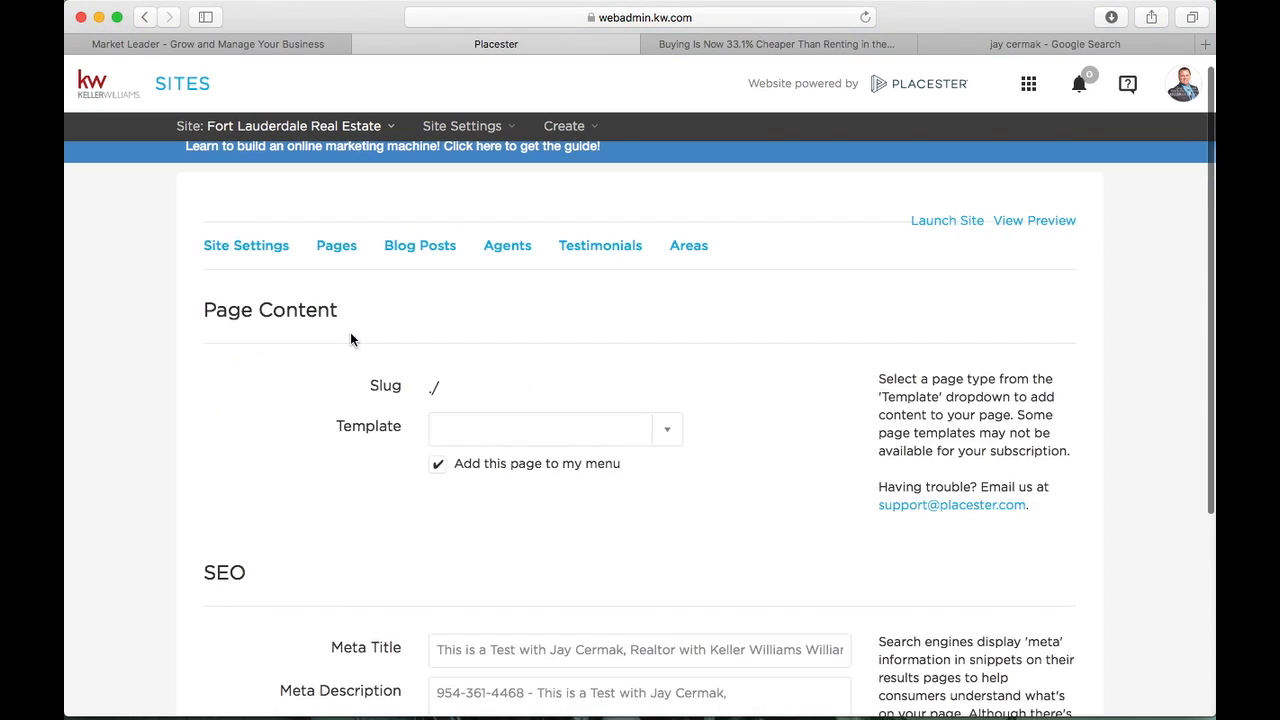
pyautogui.click(651, 458)
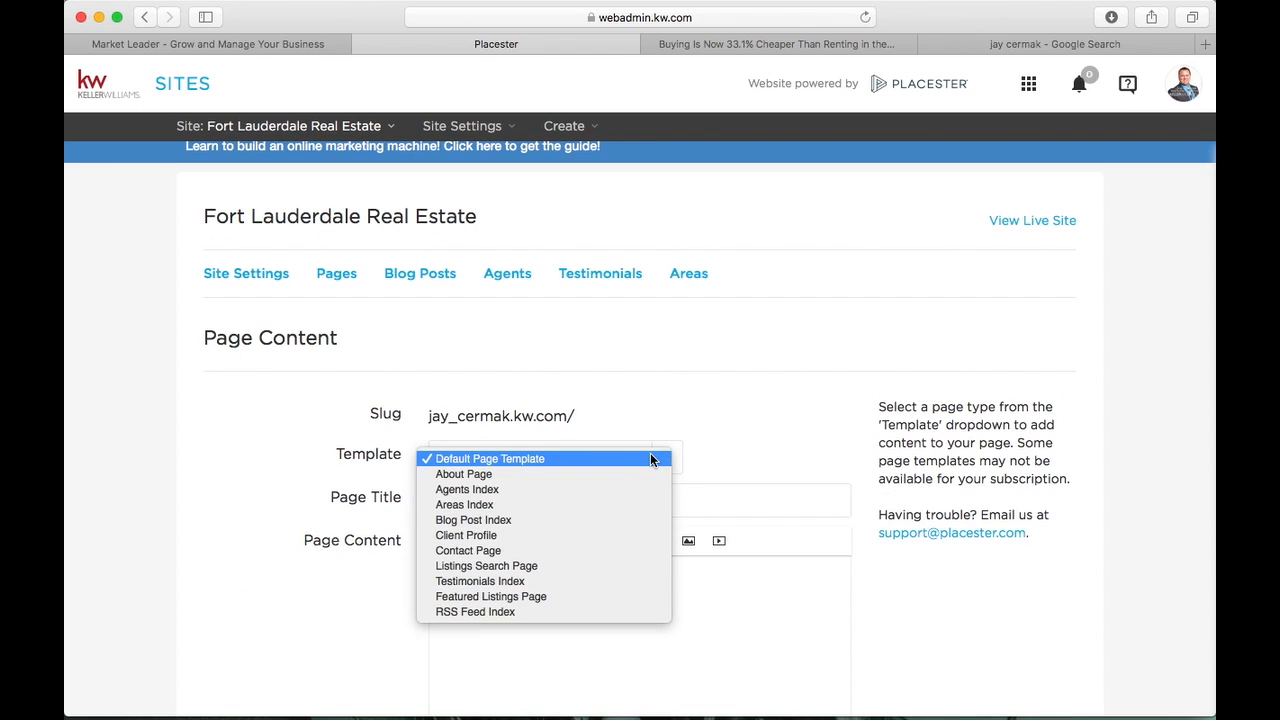
pyautogui.click(577, 490)
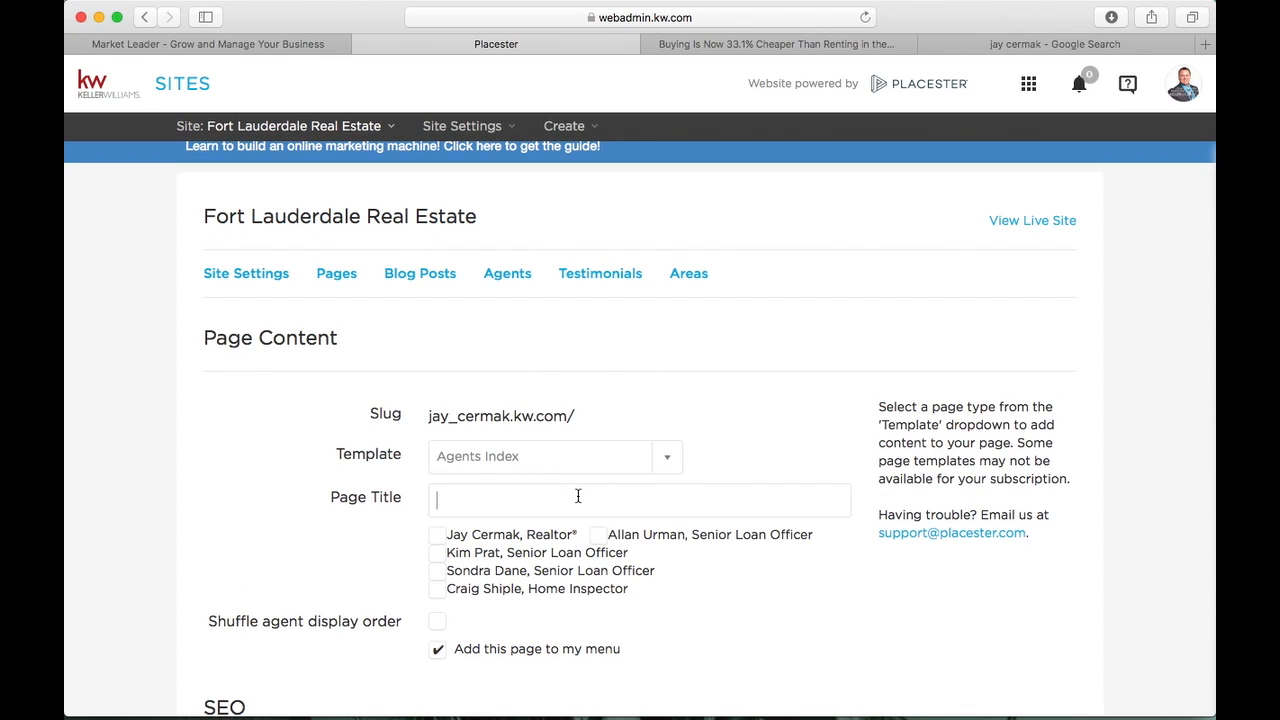
pyautogui.click(577, 496)
pyautogui.write('TEST AGETN')
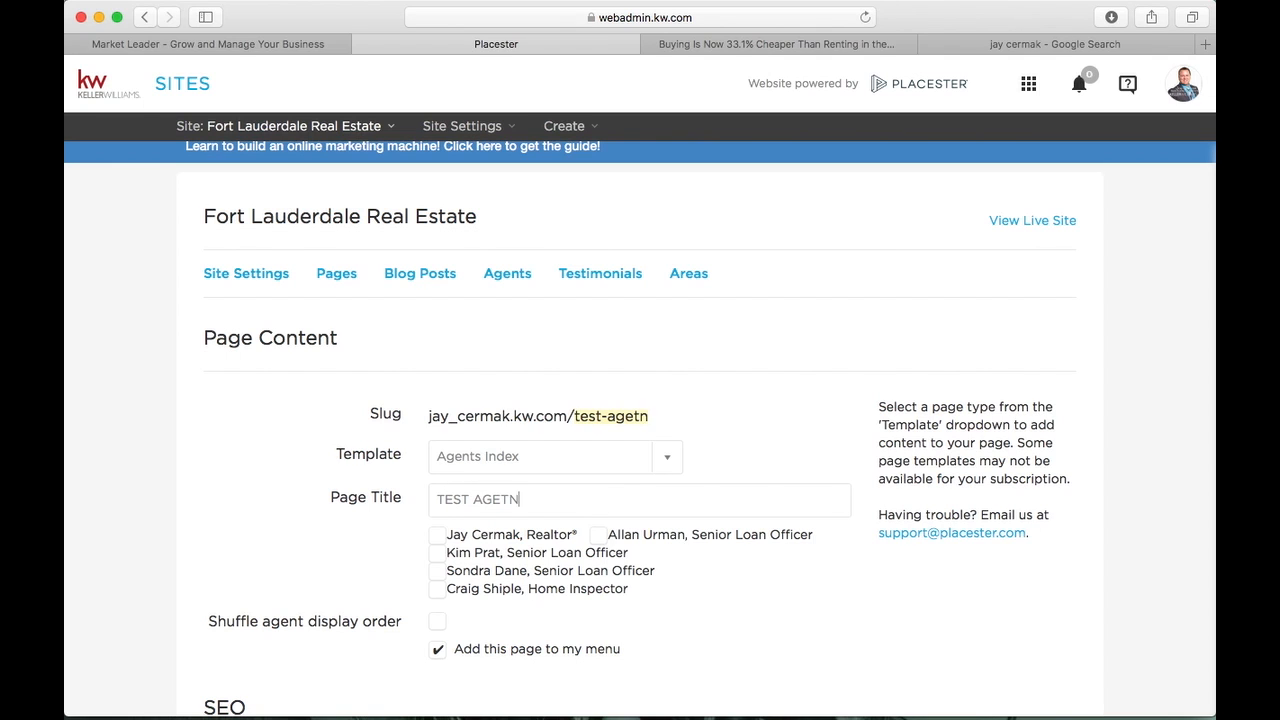
pyautogui.press('BackSpace')
pyautogui.press('BackSpace')
pyautogui.write('NTS')
# Leave only the realtor ticked among the agents shown on the page
pyautogui.scroll(-3, 590, 476)
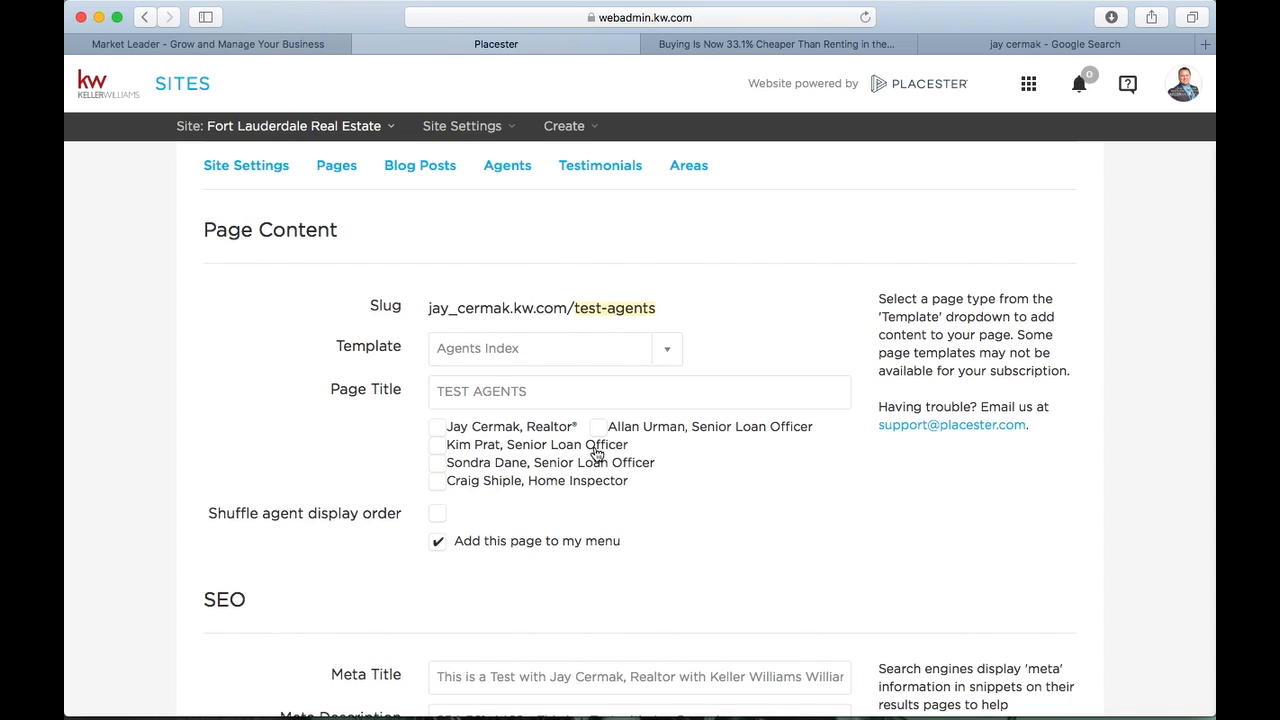
pyautogui.click(437, 427)
pyautogui.click(438, 443)
pyautogui.click(439, 481)
pyautogui.click(439, 464)
pyautogui.click(439, 446)
pyautogui.click(439, 466)
pyautogui.click(439, 464)
pyautogui.click(439, 481)
# Save and publish the page and close the added-to-menu notice
pyautogui.scroll(-3, 616, 398)
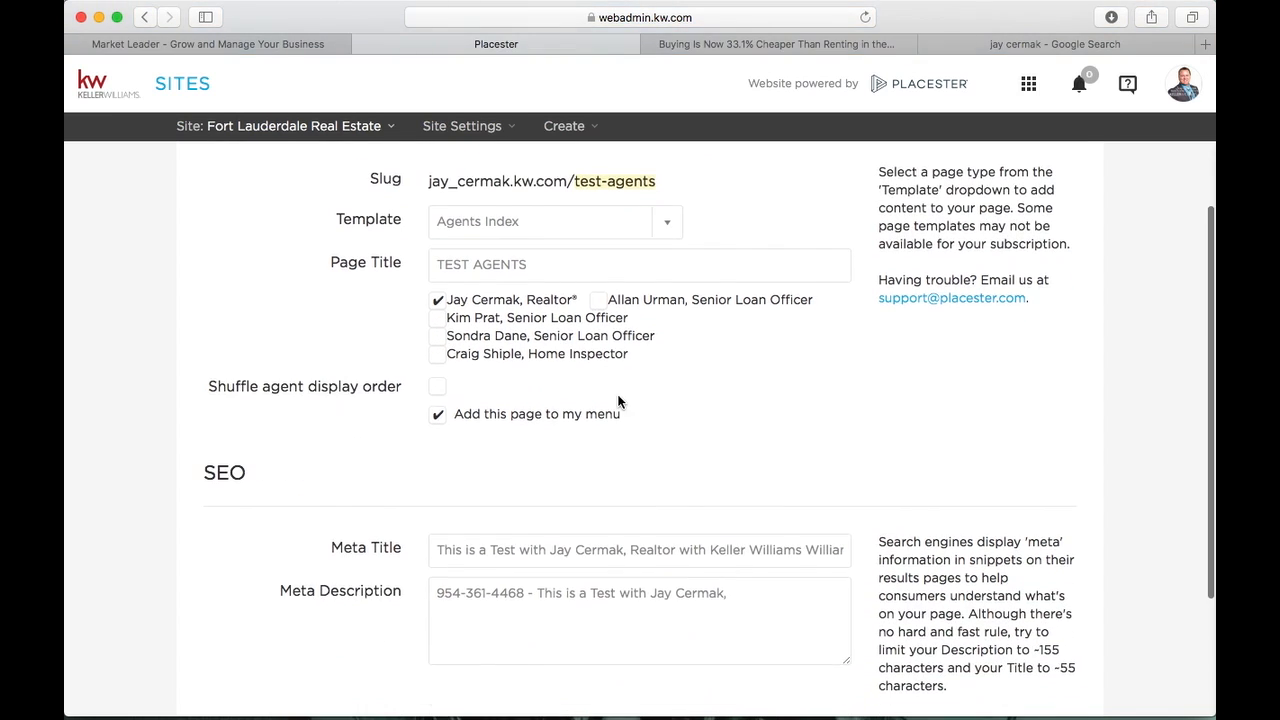
pyautogui.scroll(-4, 618, 401)
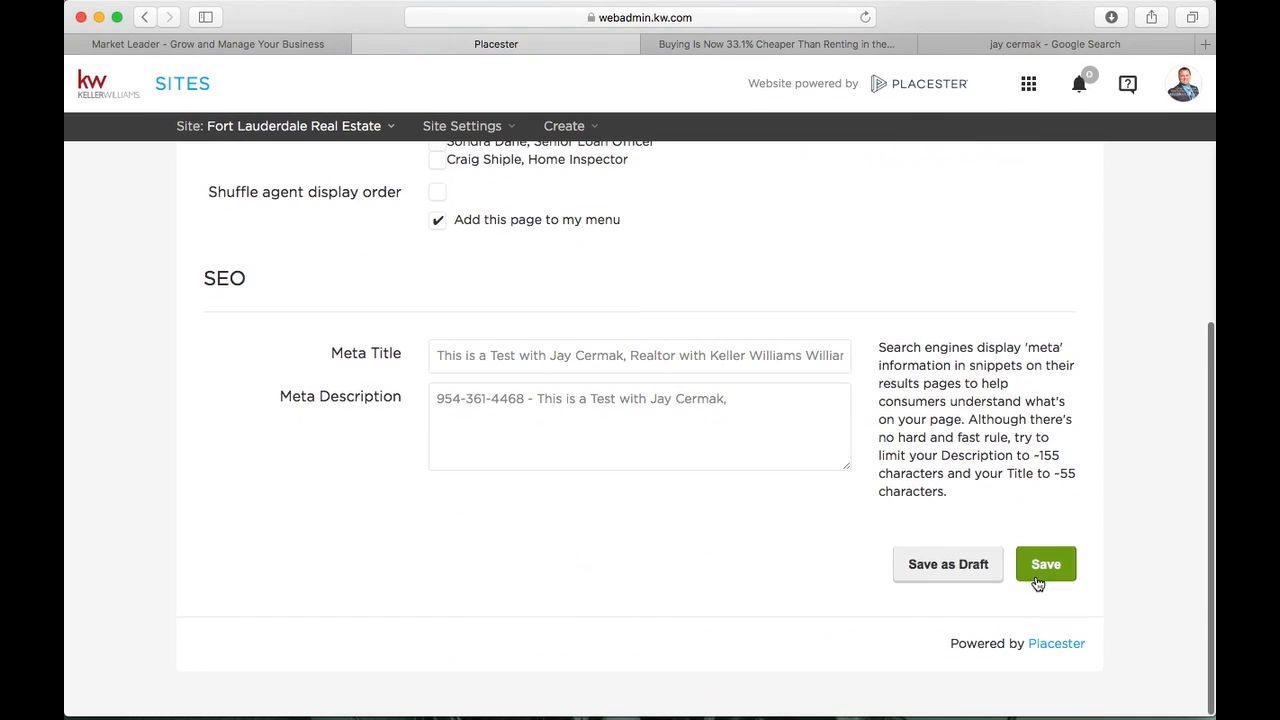
pyautogui.click(1037, 578)
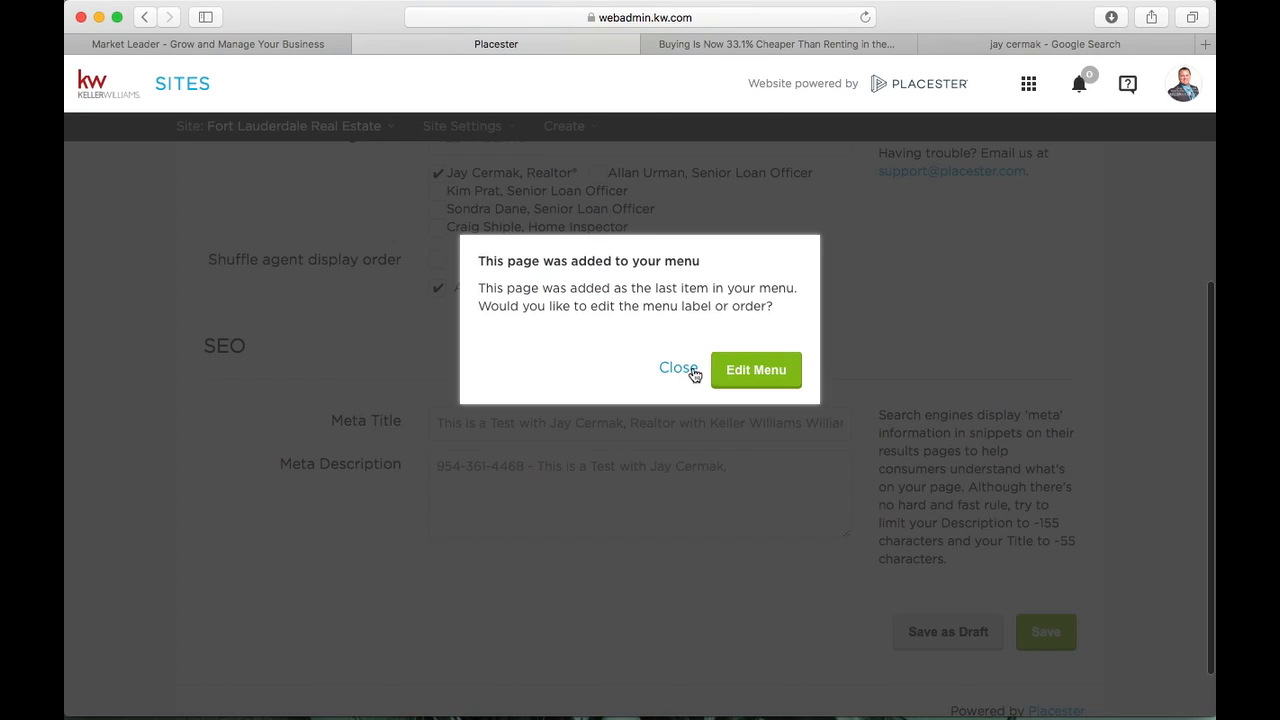
pyautogui.click(680, 368)
pyautogui.click(790, 44)
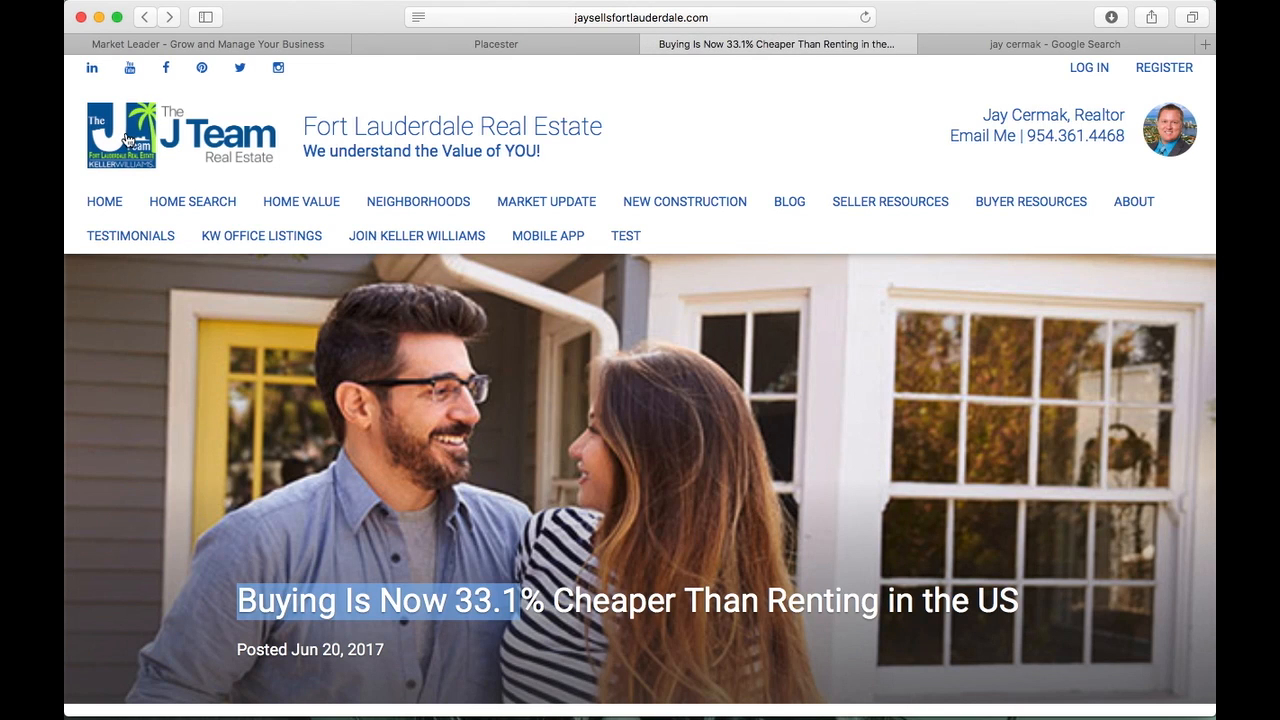
# From the live home page, open TEST AGENTS in the menu and review the realtor's profile card
pyautogui.click(111, 204)
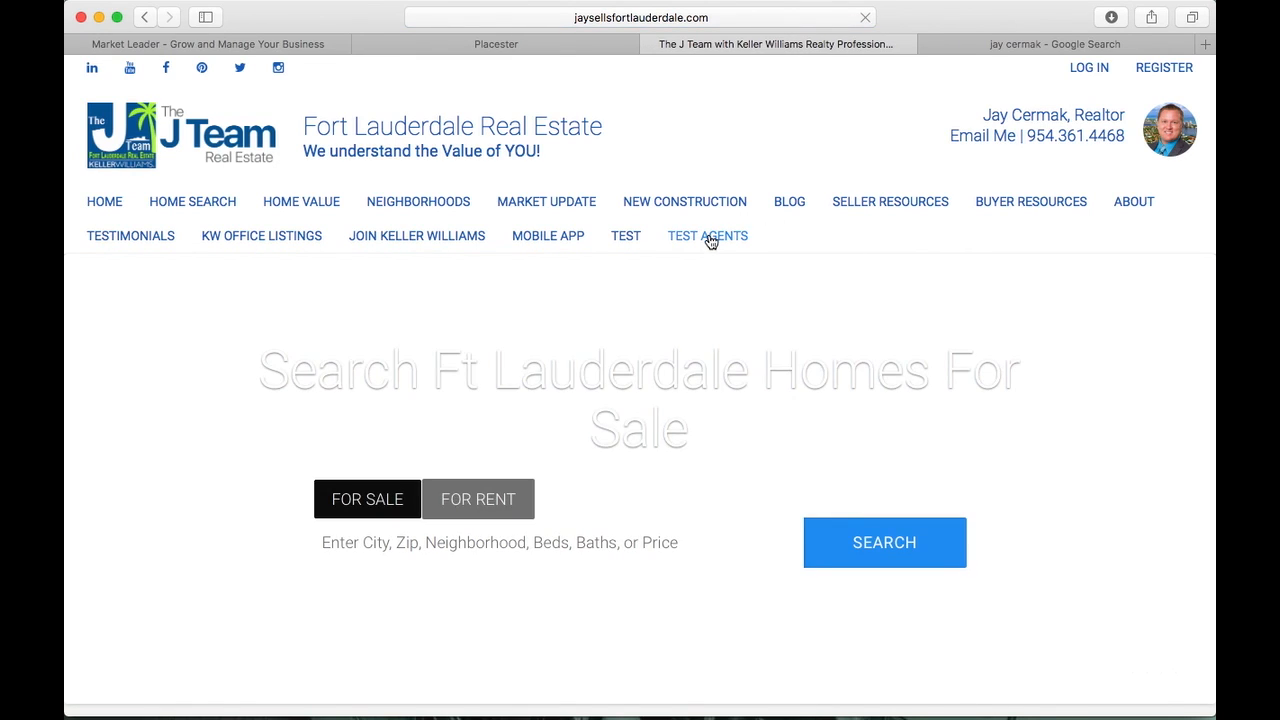
pyautogui.click(708, 238)
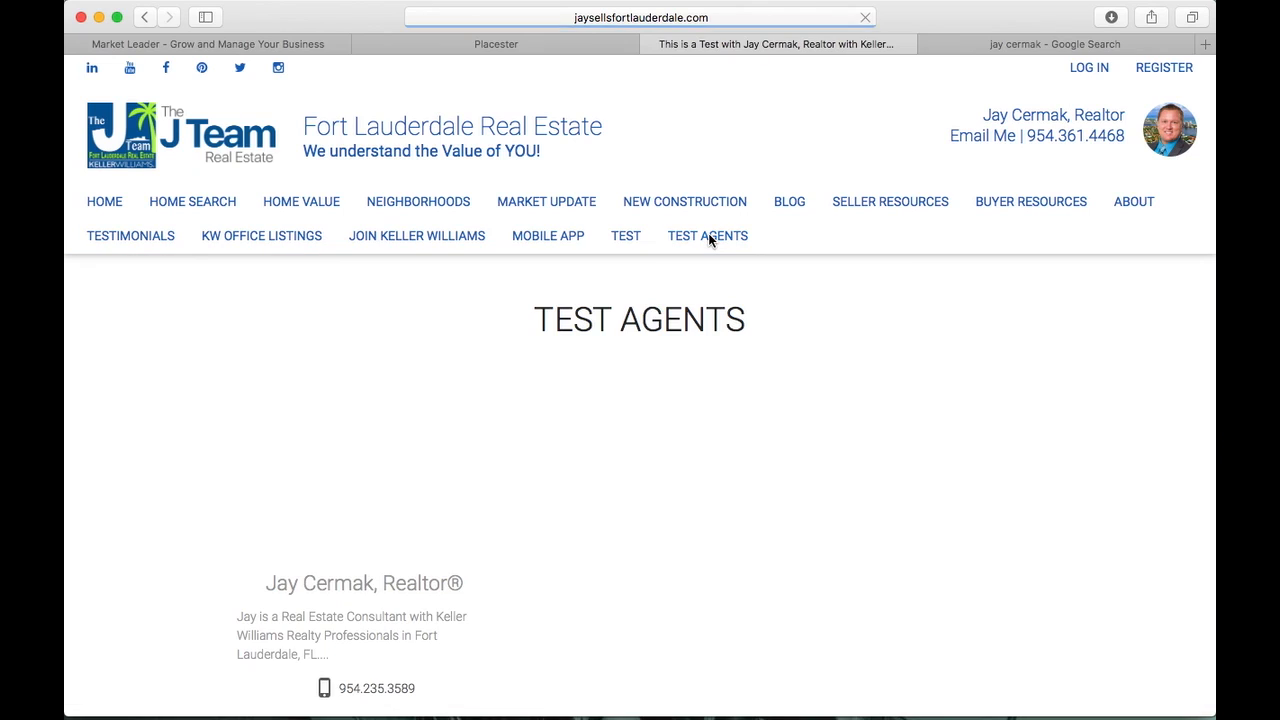
pyautogui.scroll(-3, 366, 560)
pyautogui.scroll(3, 366, 560)
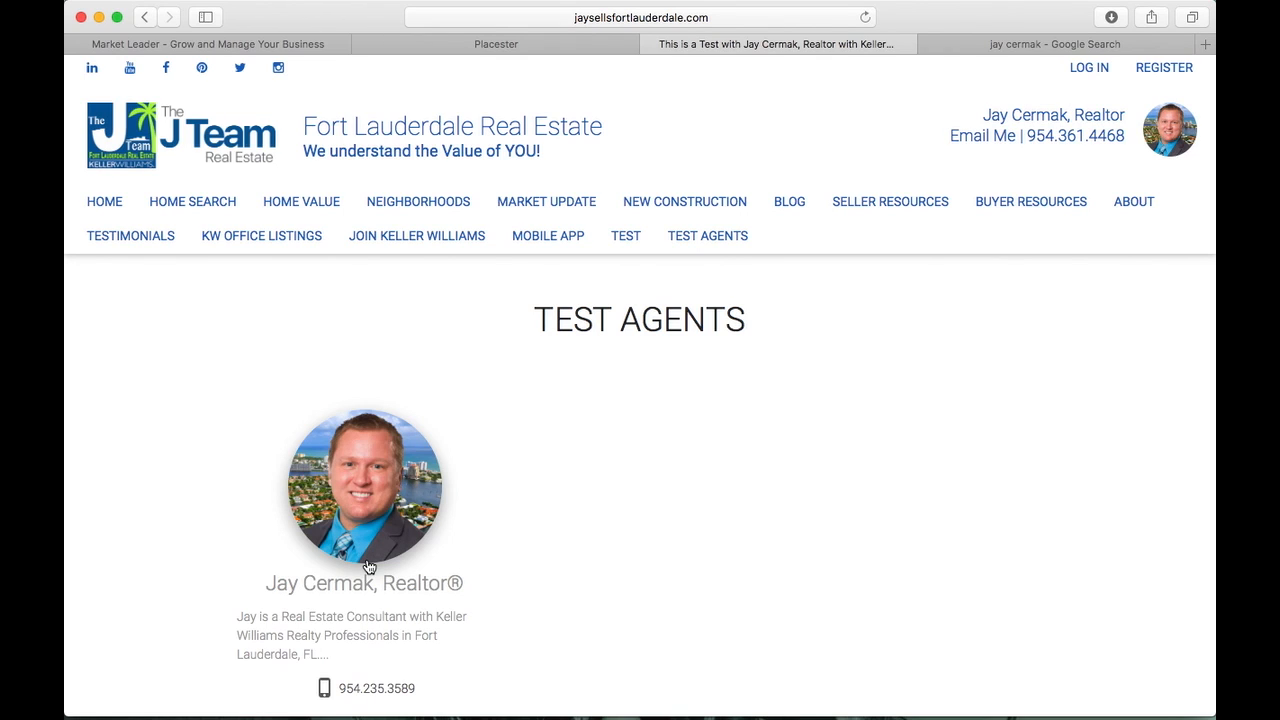
# On the last page of the pages list, remove pages including Test Listings, confirming each Delete
pyautogui.click(531, 42)
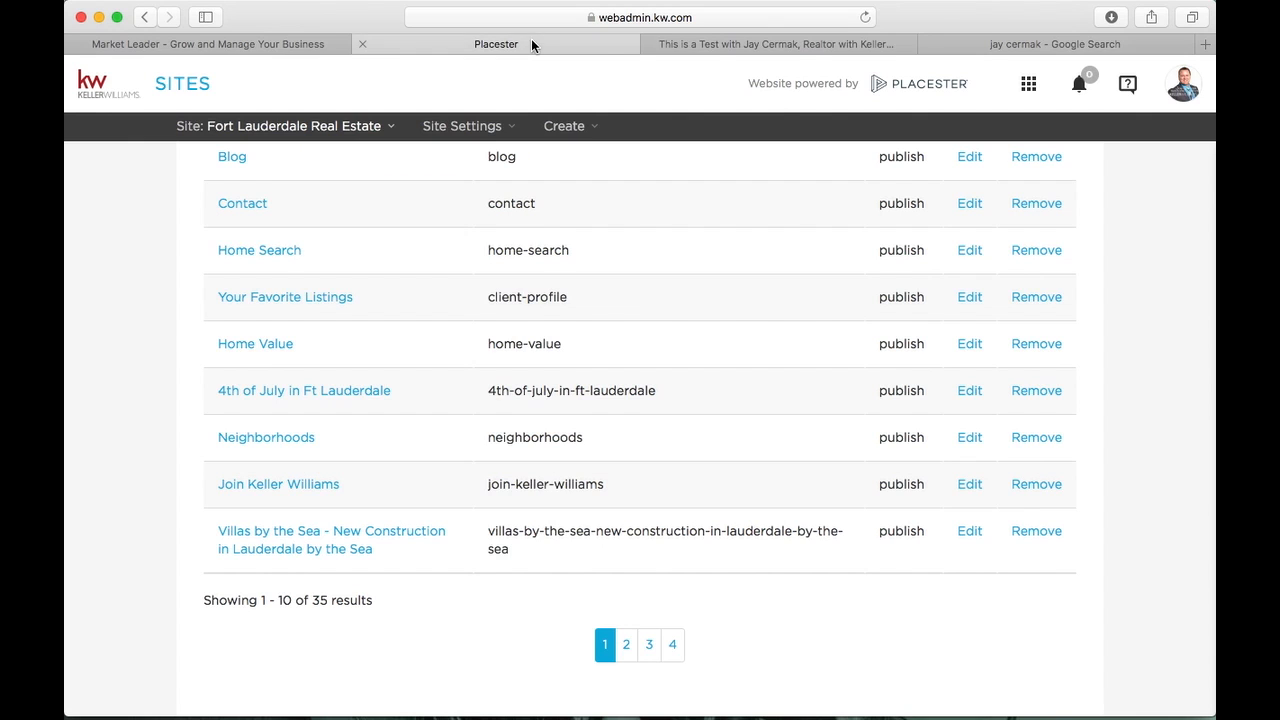
pyautogui.click(666, 640)
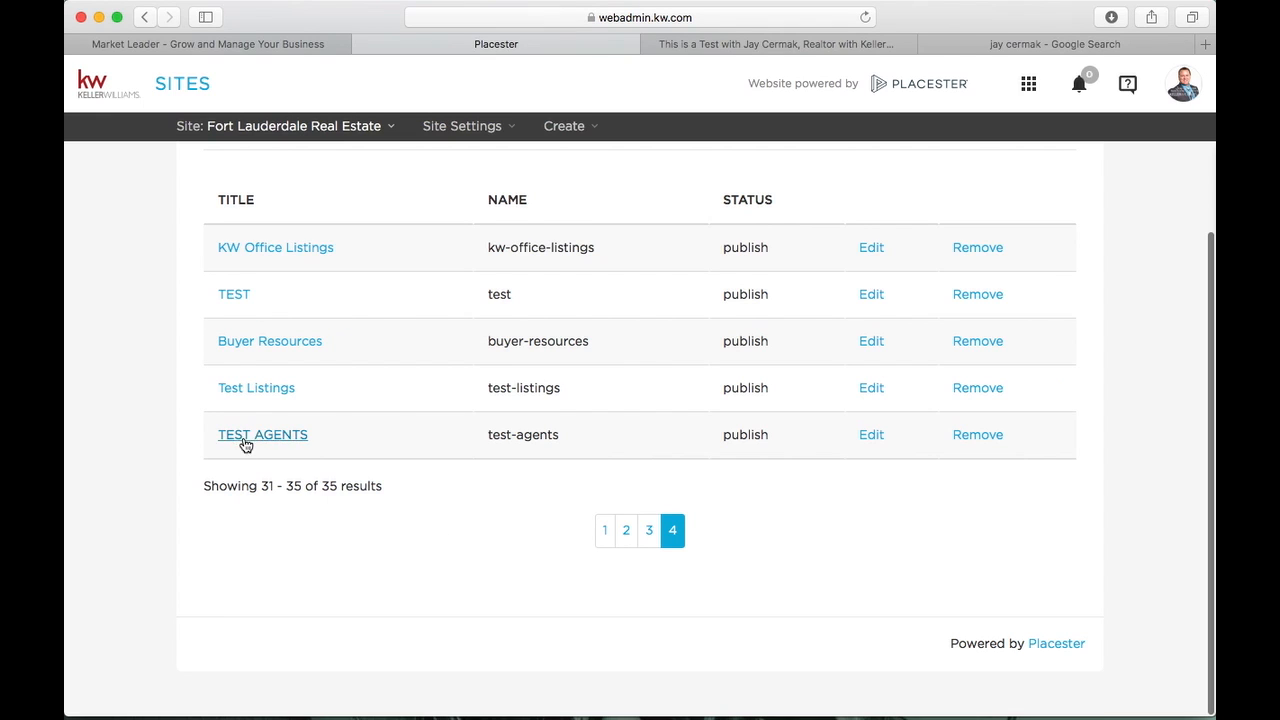
pyautogui.click(972, 437)
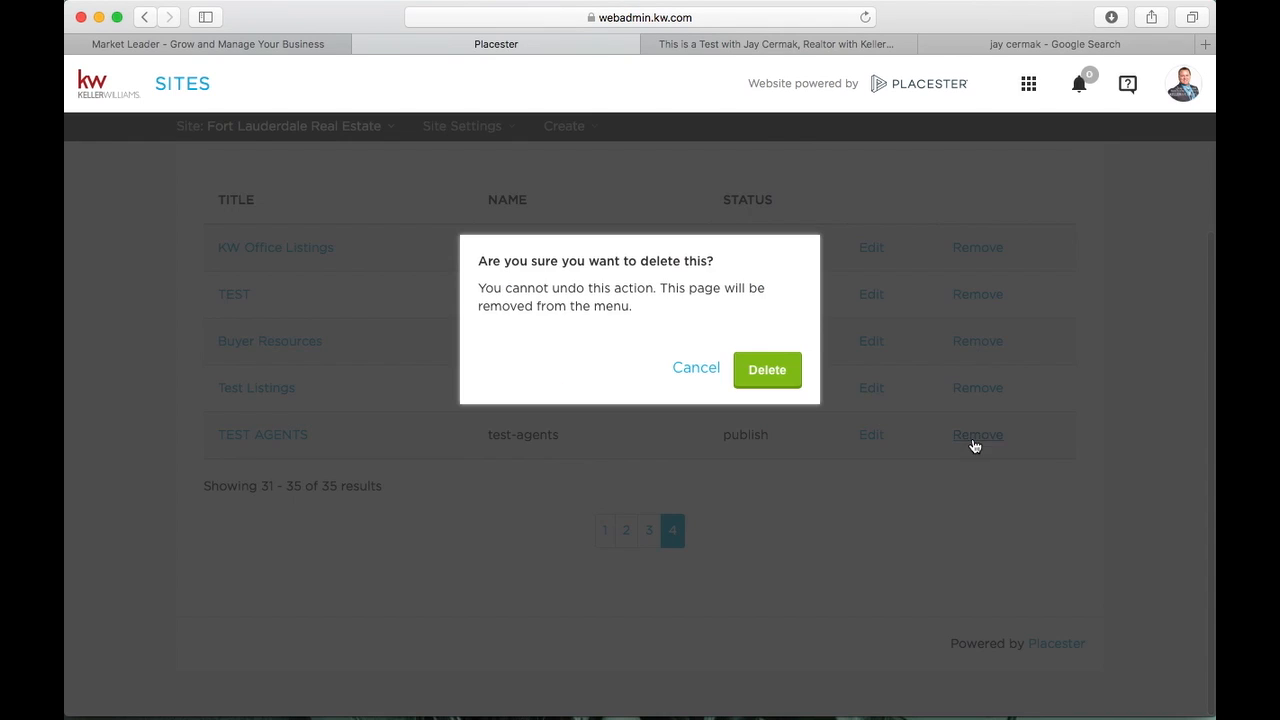
pyautogui.click(768, 372)
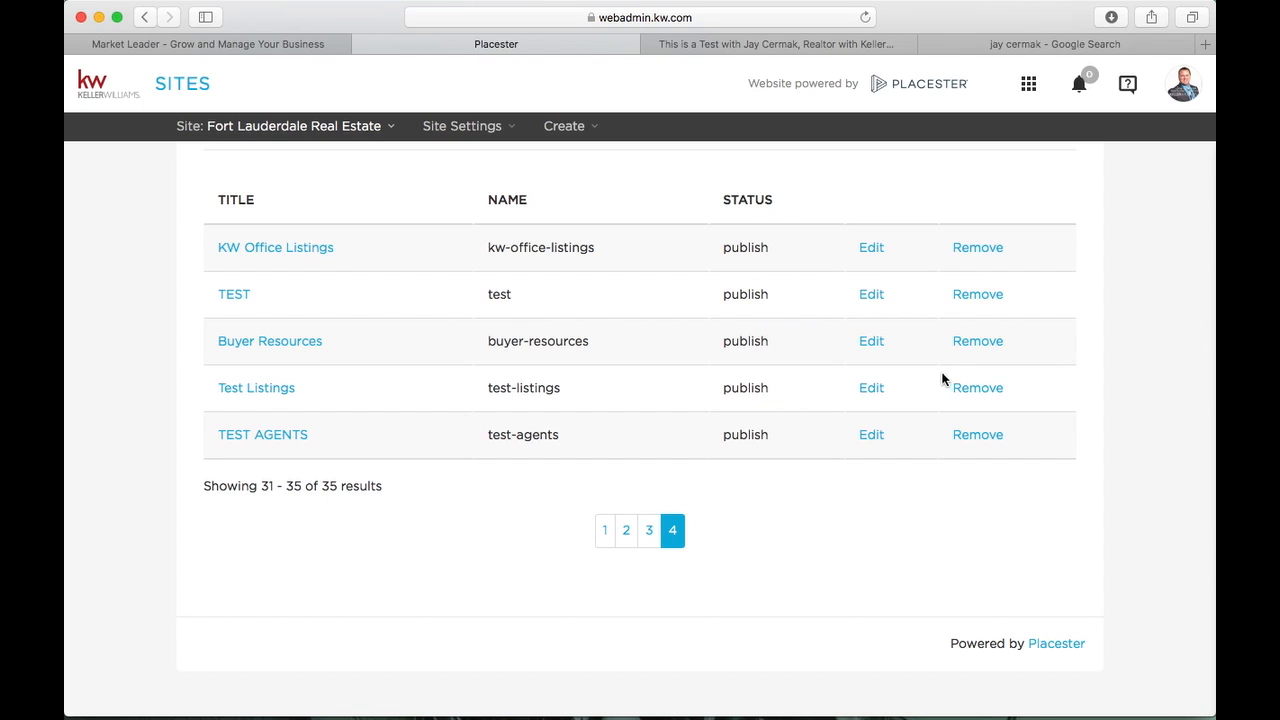
pyautogui.click(975, 390)
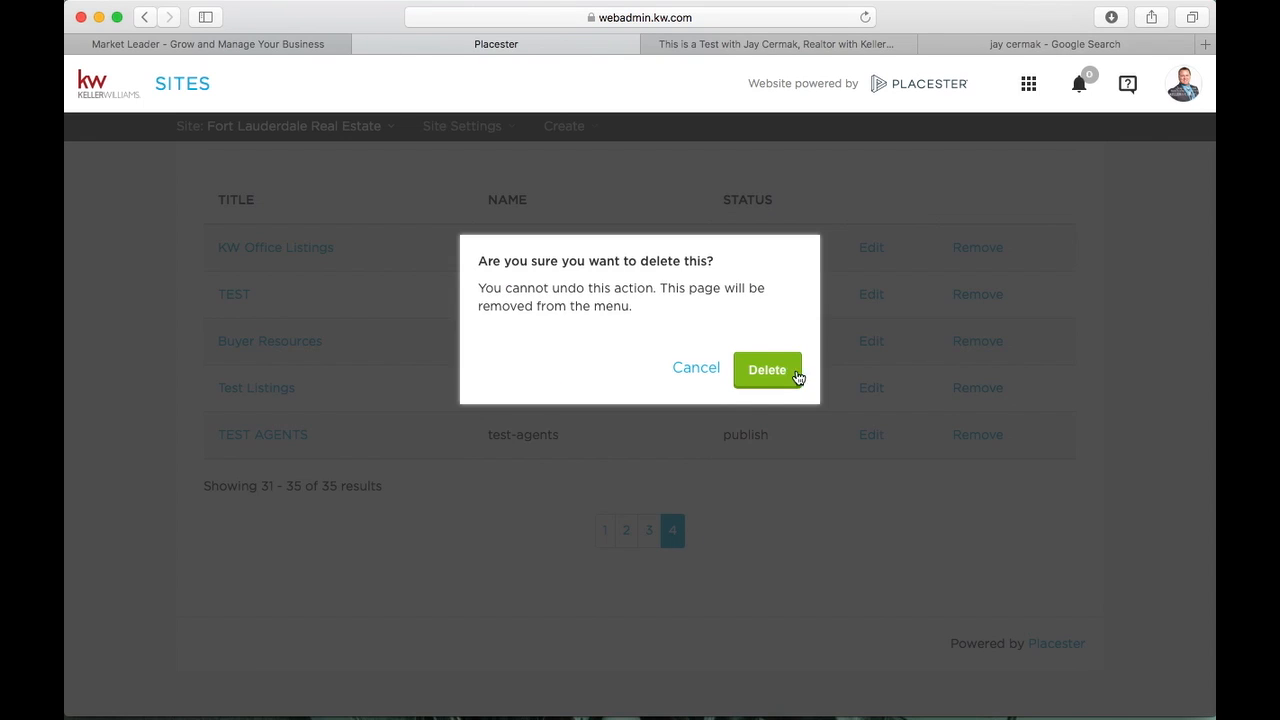
pyautogui.click(787, 375)
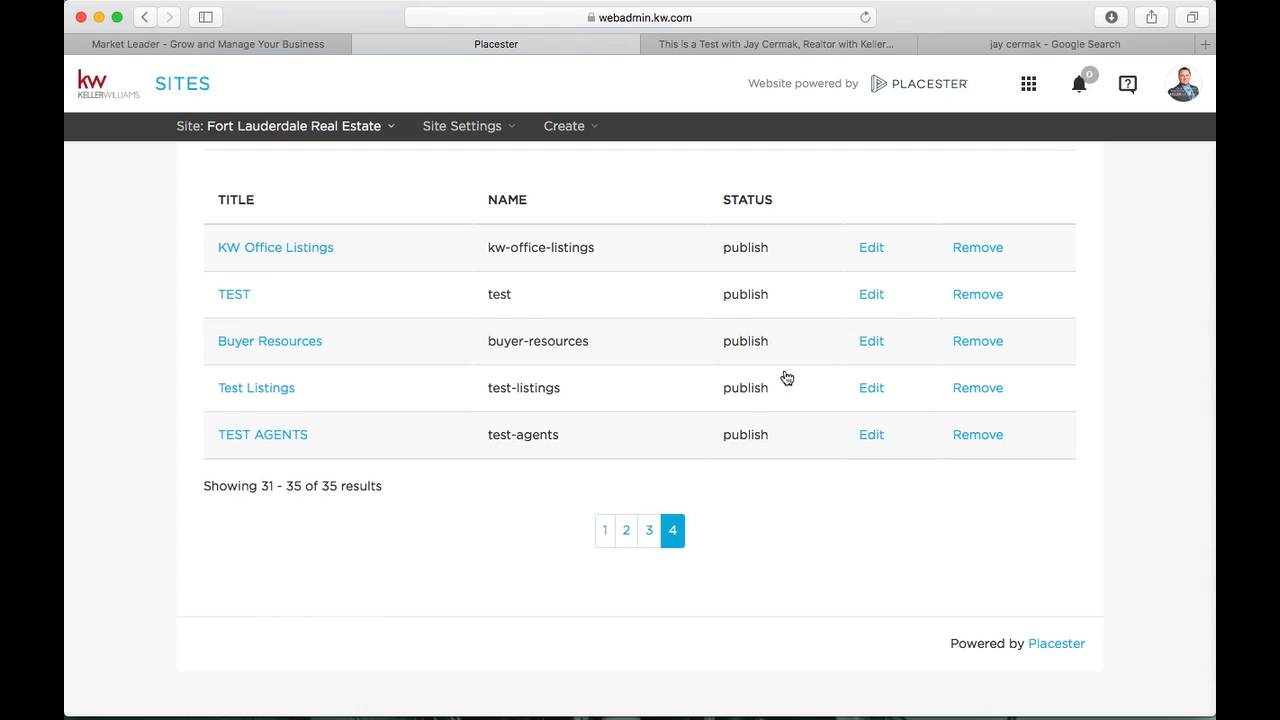
pyautogui.scroll(3, 486, 393)
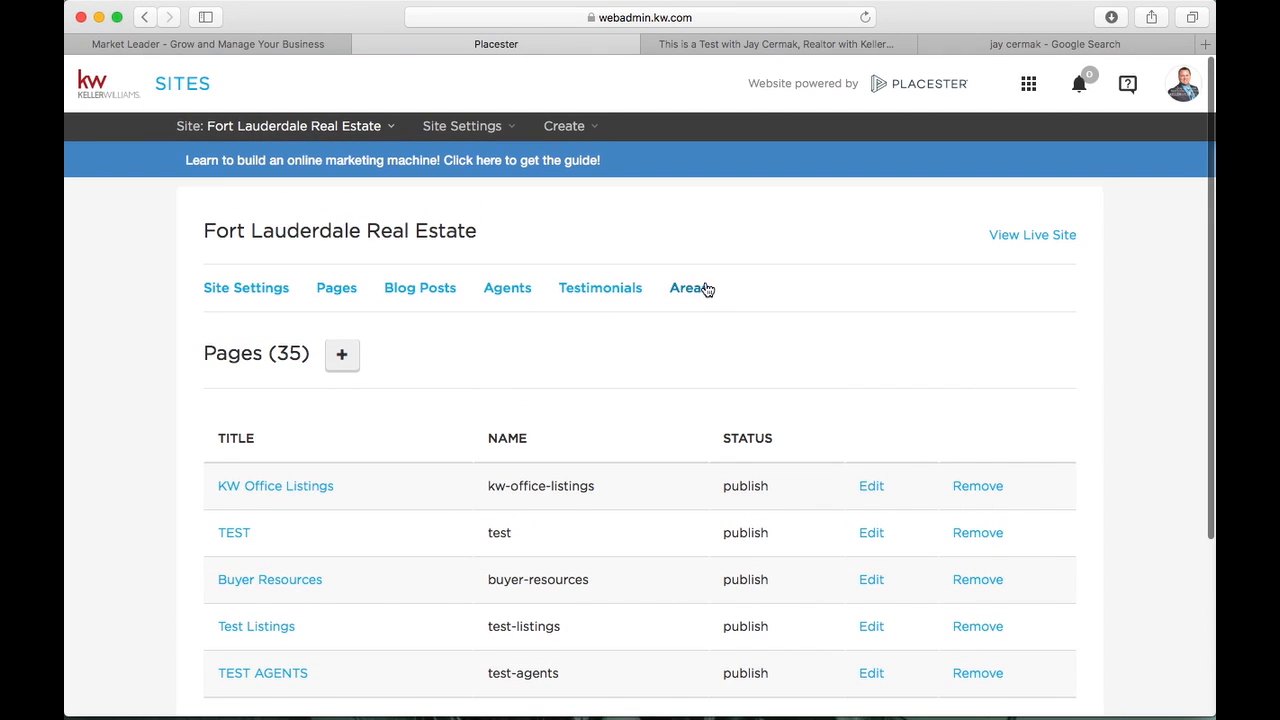
# Open the realtor's profile for editing from the Agents list and check the Name field
pyautogui.click(529, 289)
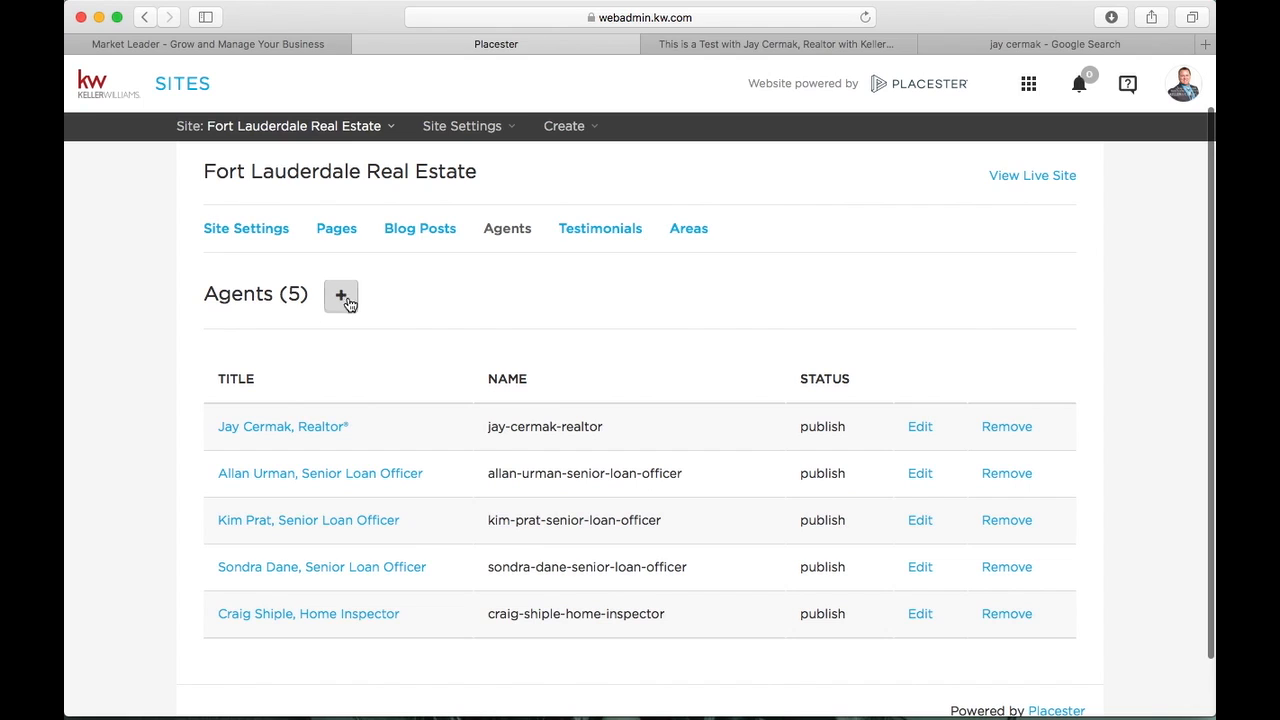
pyautogui.click(920, 427)
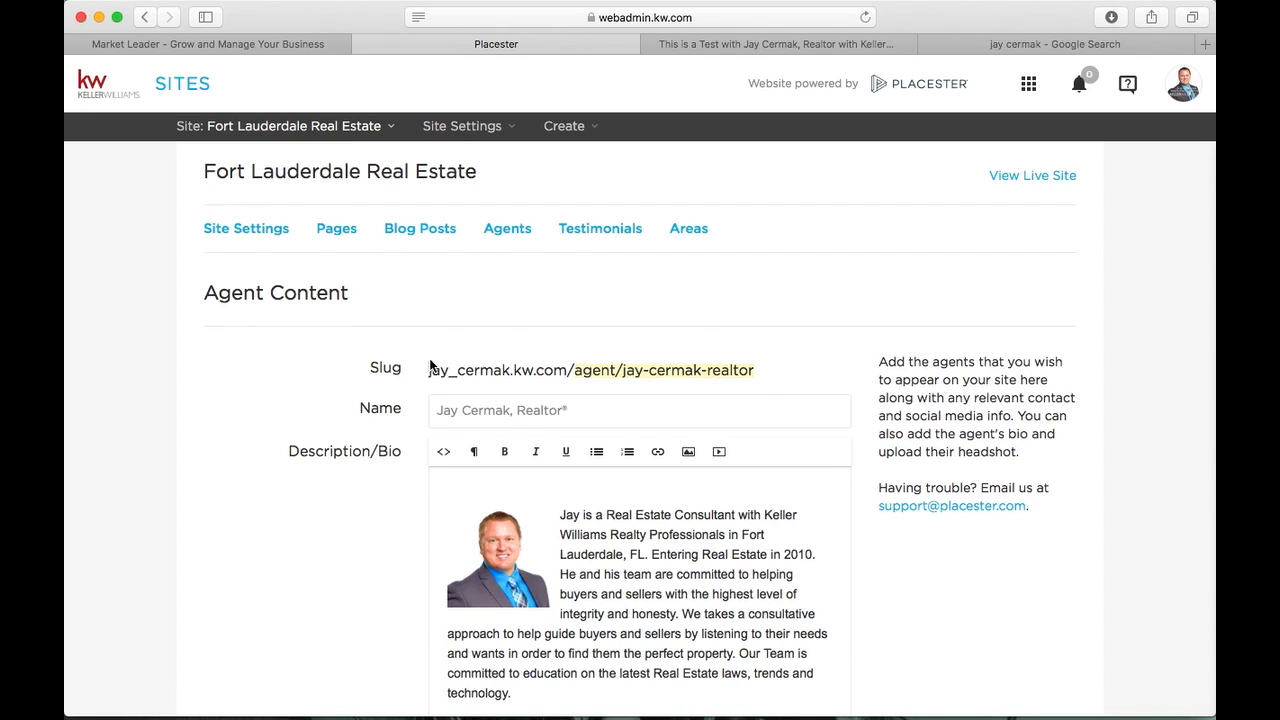
pyautogui.moveTo(437, 410); pyautogui.dragTo(562, 410)
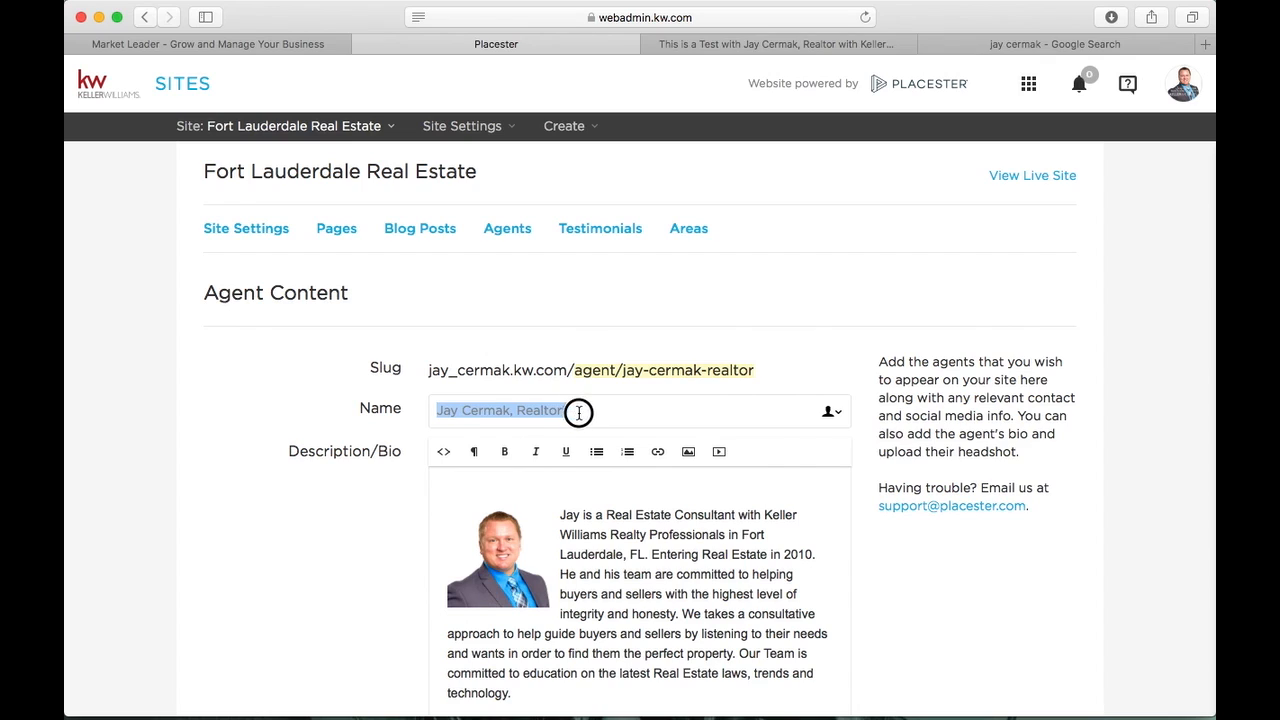
pyautogui.click(576, 411)
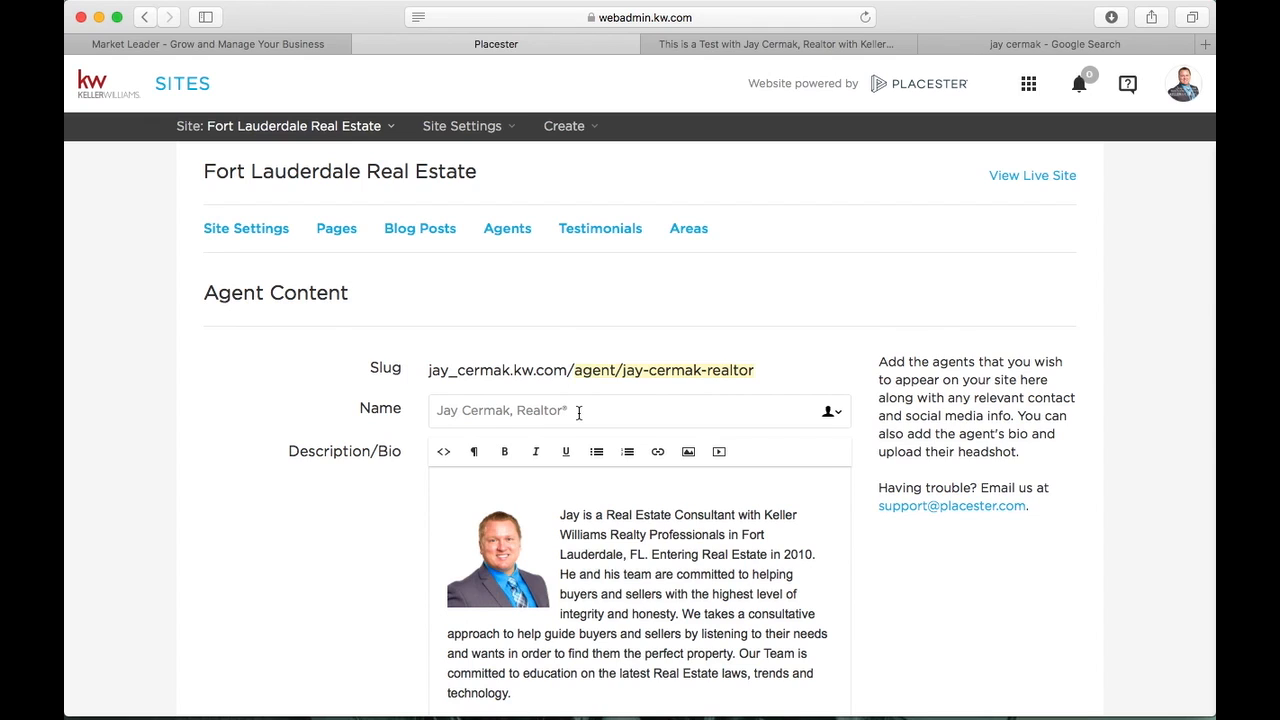
# Review the opening bio text and headshot image in the agent content editor
pyautogui.scroll(-3, 578, 412)
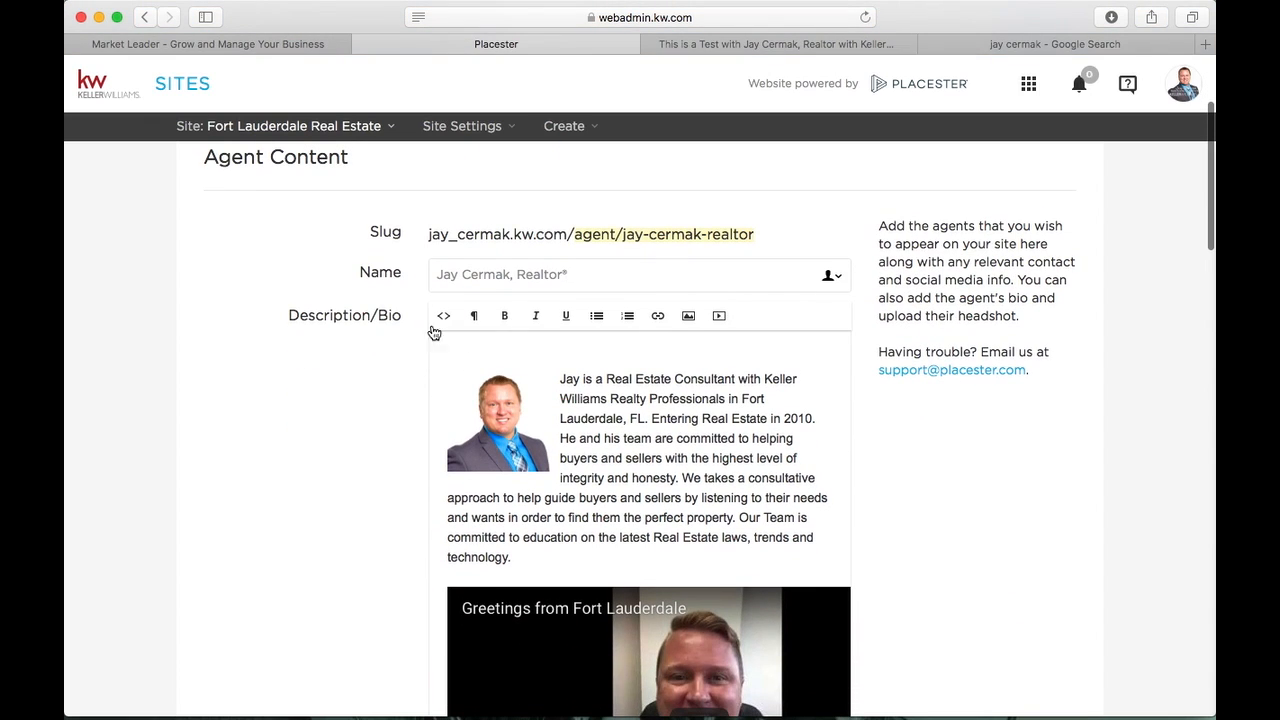
pyautogui.moveTo(437, 353); pyautogui.dragTo(674, 551)
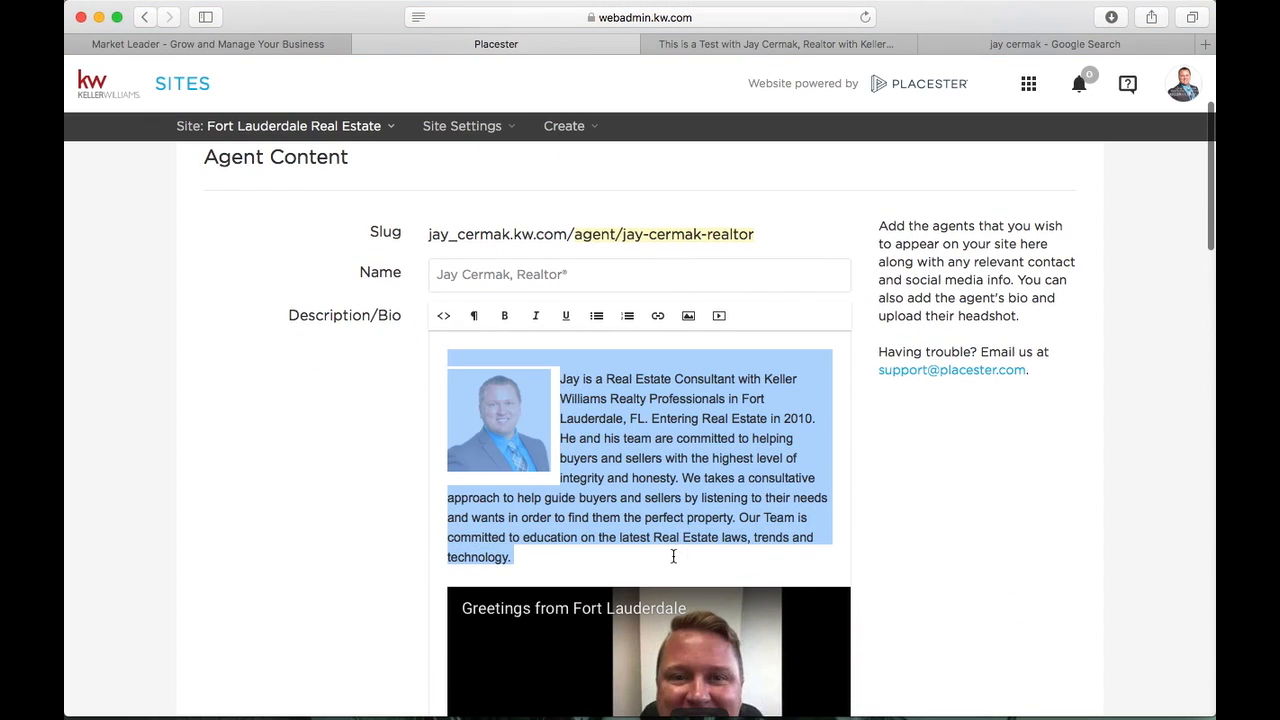
pyautogui.click(650, 560)
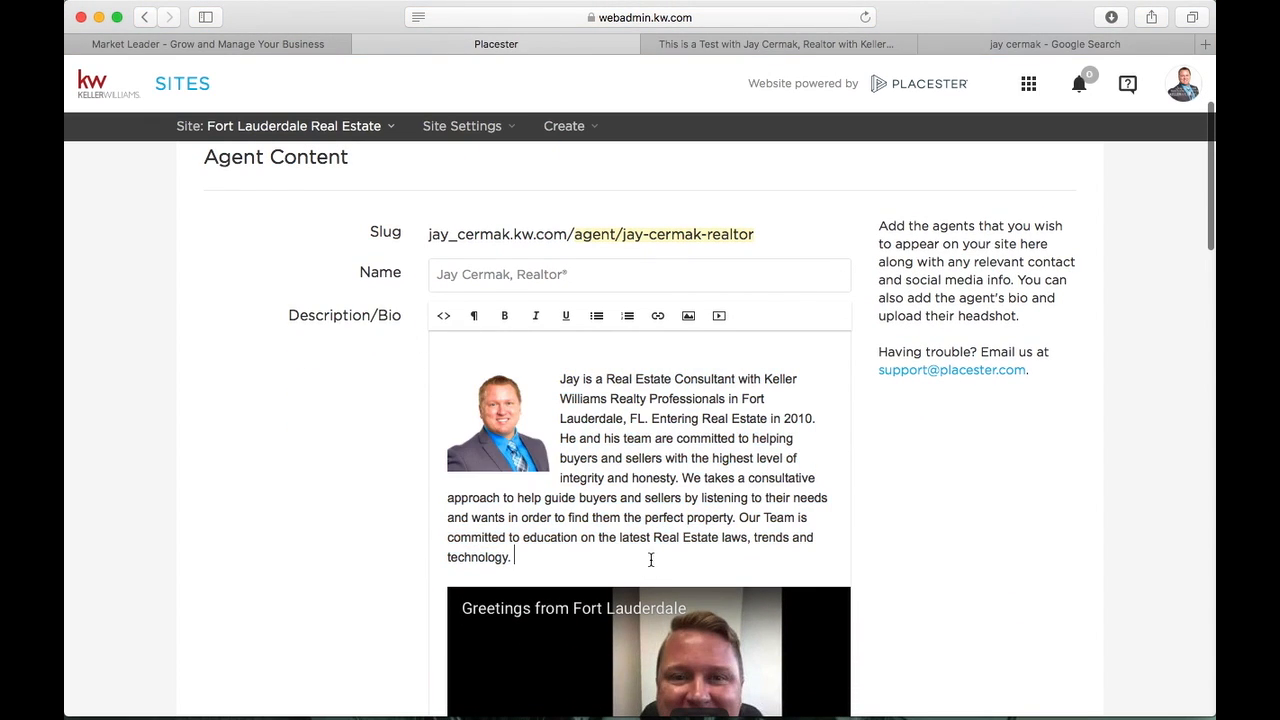
pyautogui.click(514, 420)
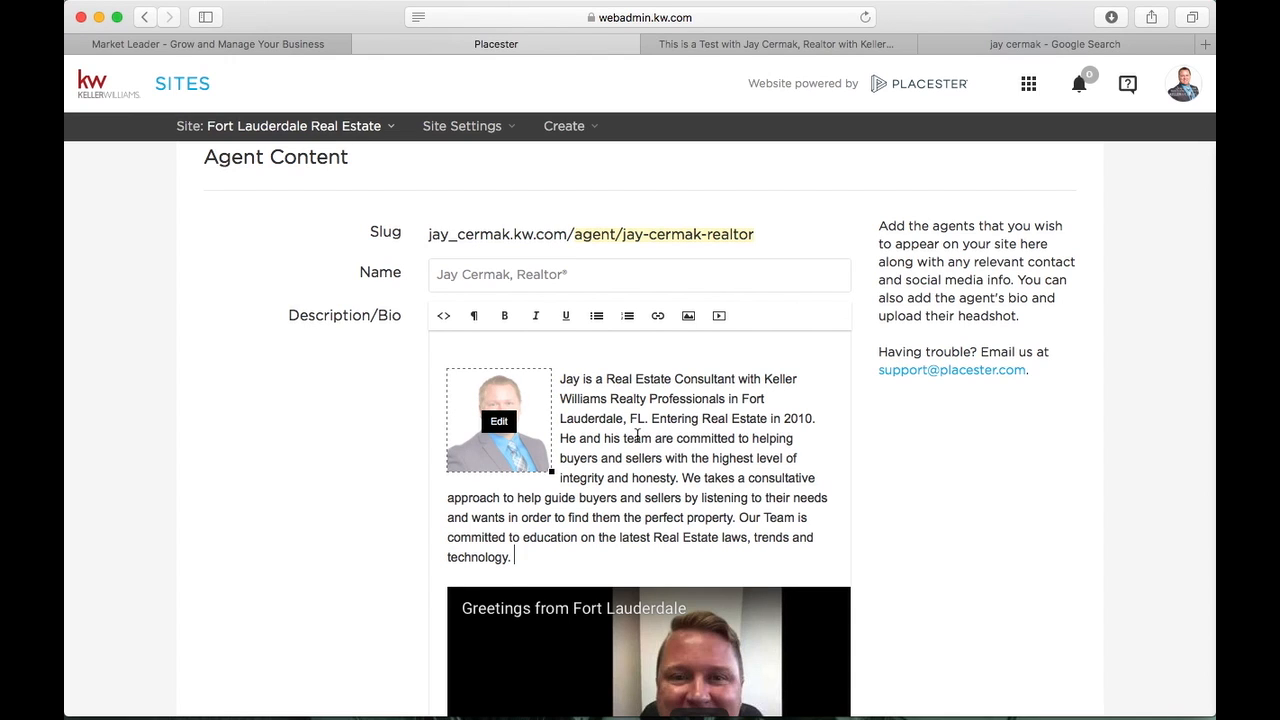
pyautogui.scroll(-5, 637, 437)
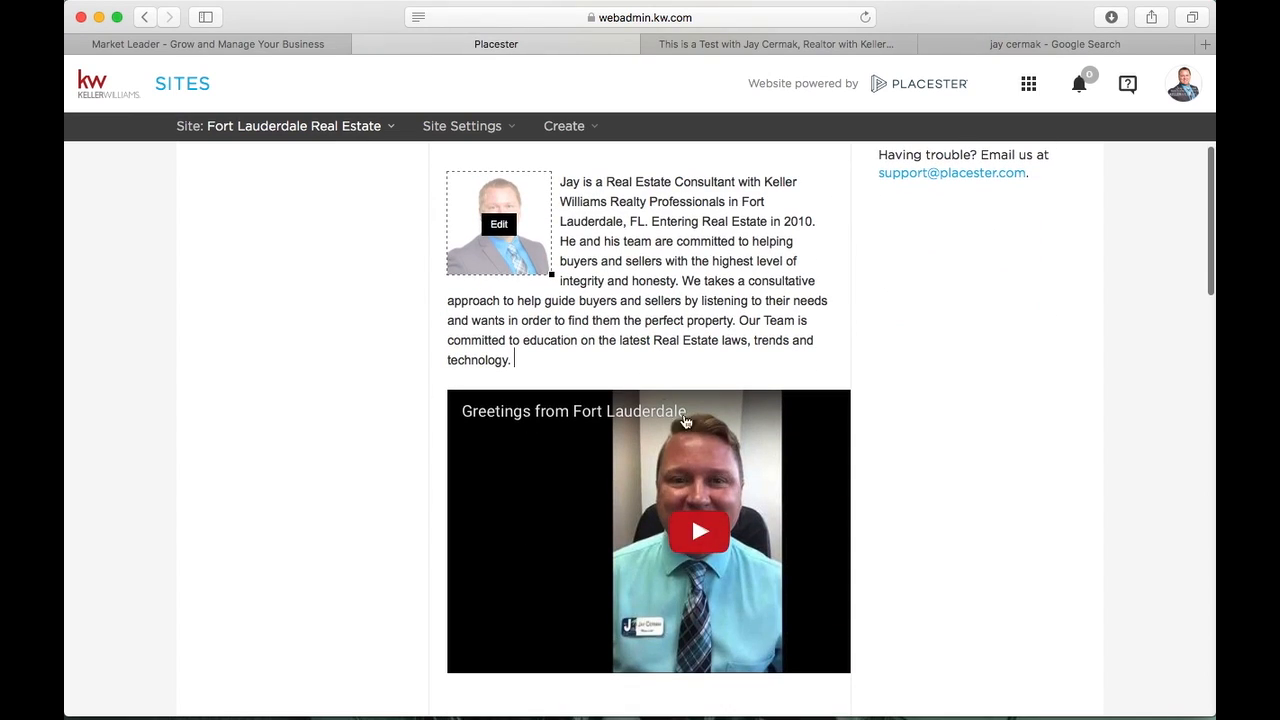
pyautogui.scroll(-1, 640, 390)
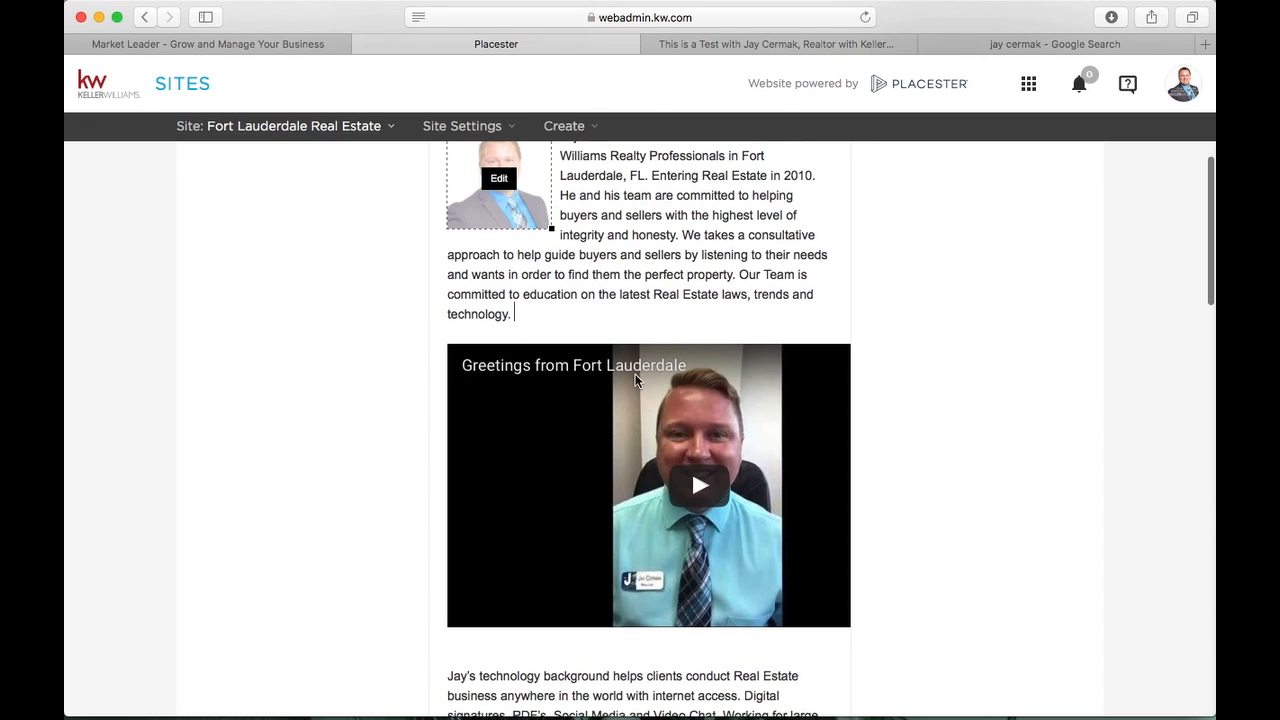
pyautogui.scroll(-8, 640, 390)
pyautogui.moveTo(449, 314); pyautogui.dragTo(606, 520)
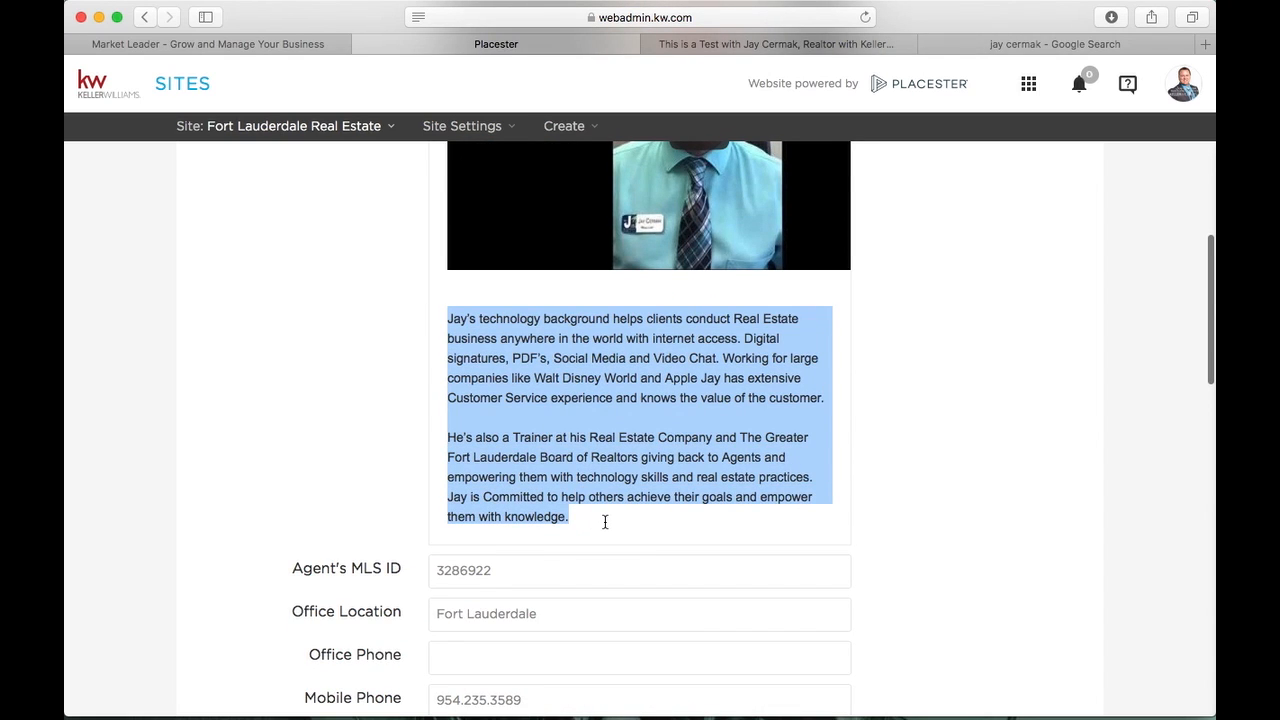
pyautogui.click(335, 432)
pyautogui.scroll(12, 335, 432)
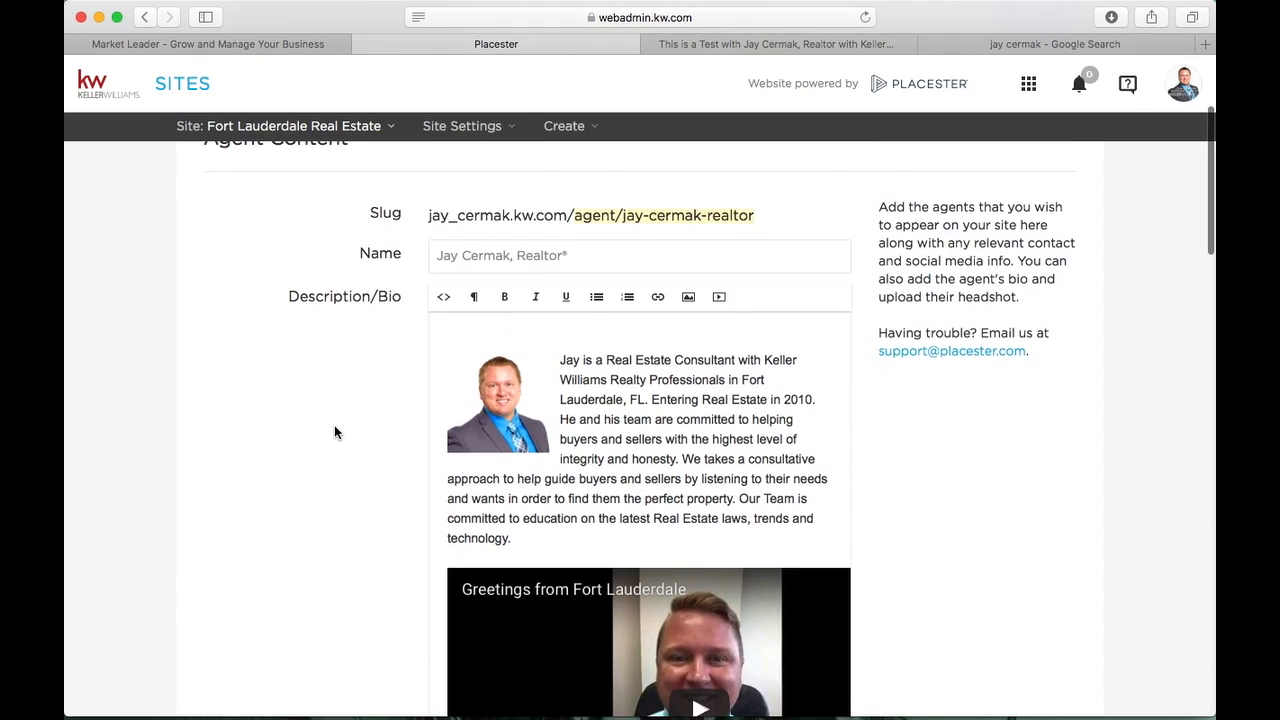
pyautogui.scroll(-12, 335, 430)
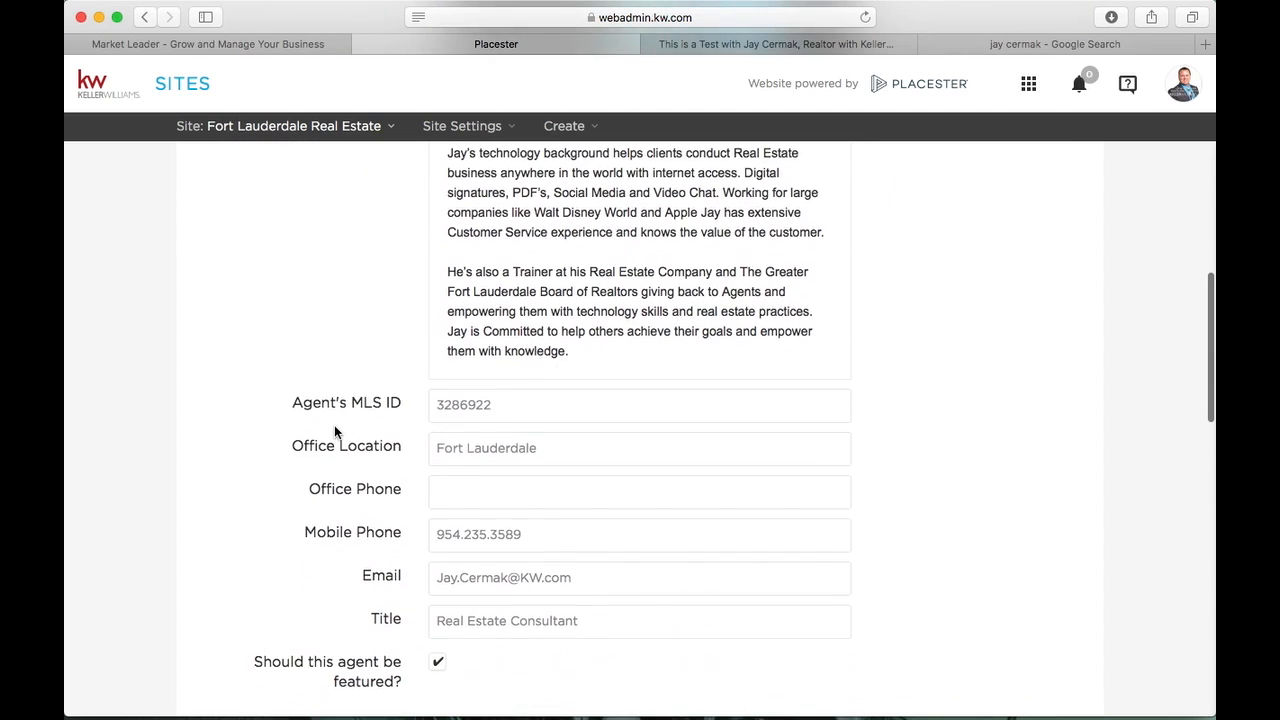
pyautogui.scroll(-2, 334, 425)
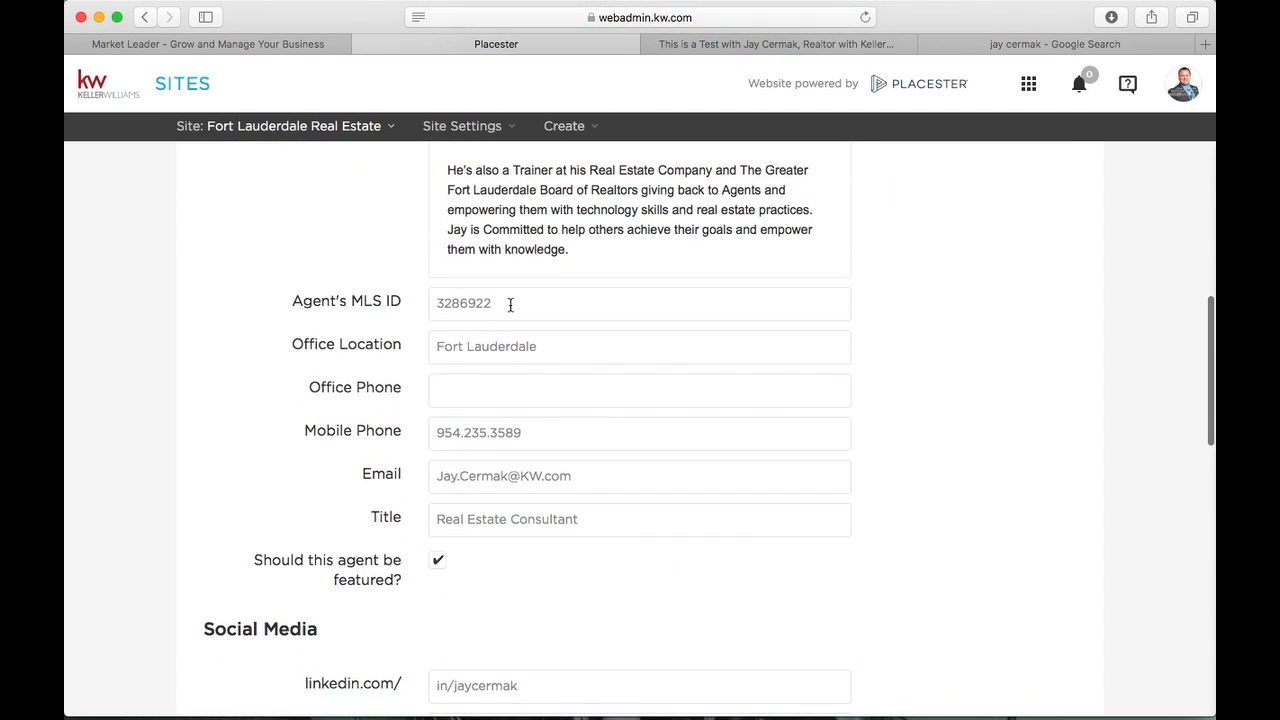
pyautogui.moveTo(510, 303); pyautogui.dragTo(395, 303)
pyautogui.click(518, 360)
pyautogui.scroll(-3, 517, 362)
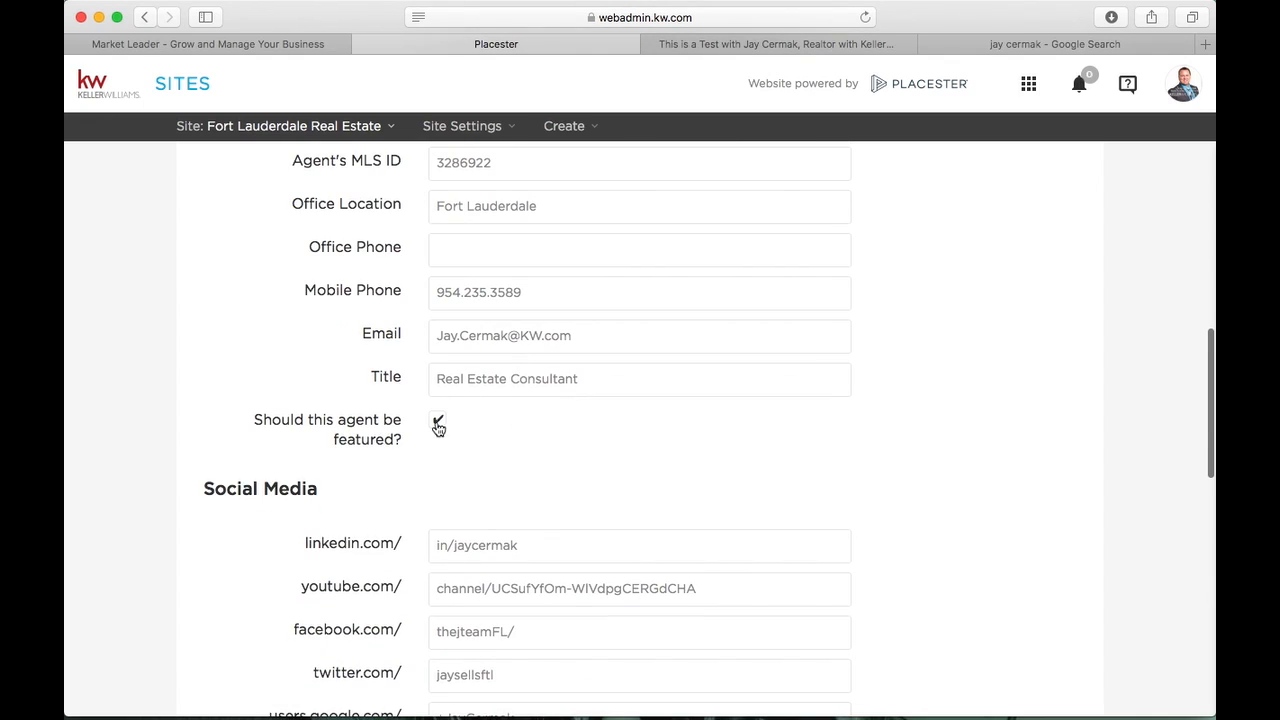
pyautogui.scroll(-5, 440, 428)
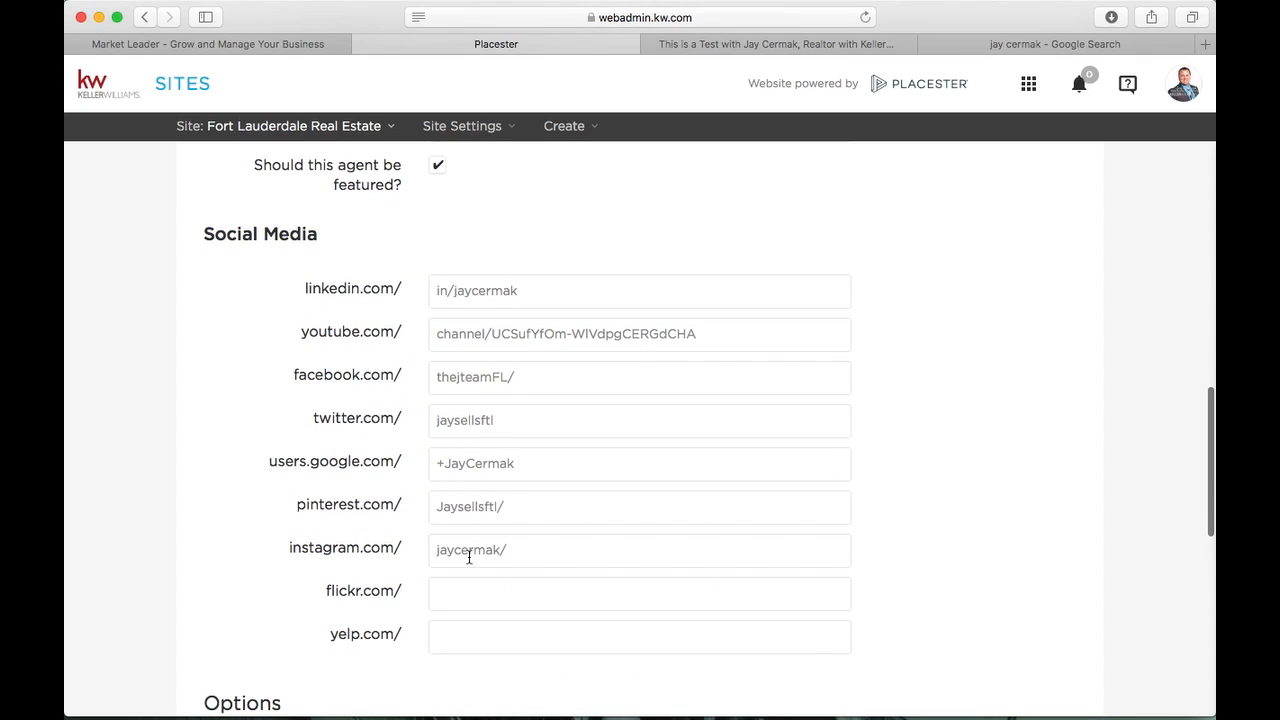
pyautogui.scroll(-1, 468, 573)
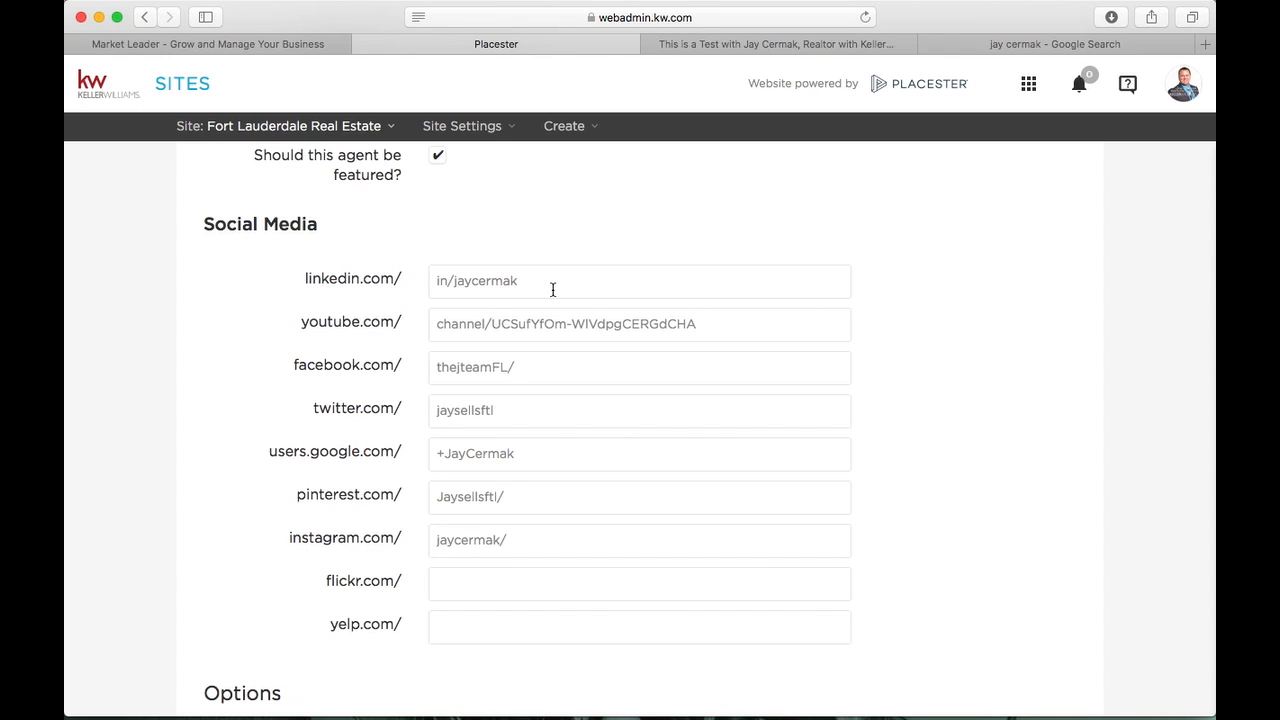
pyautogui.scroll(-7, 551, 420)
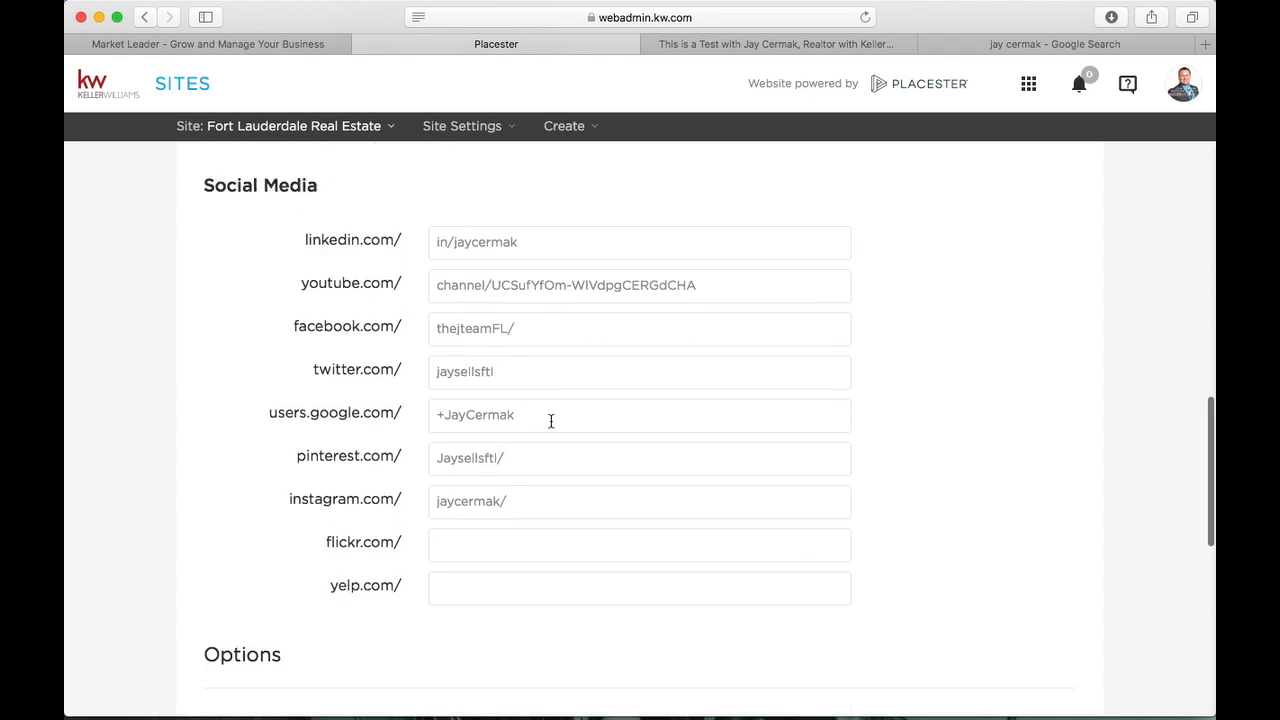
pyautogui.scroll(-3, 551, 420)
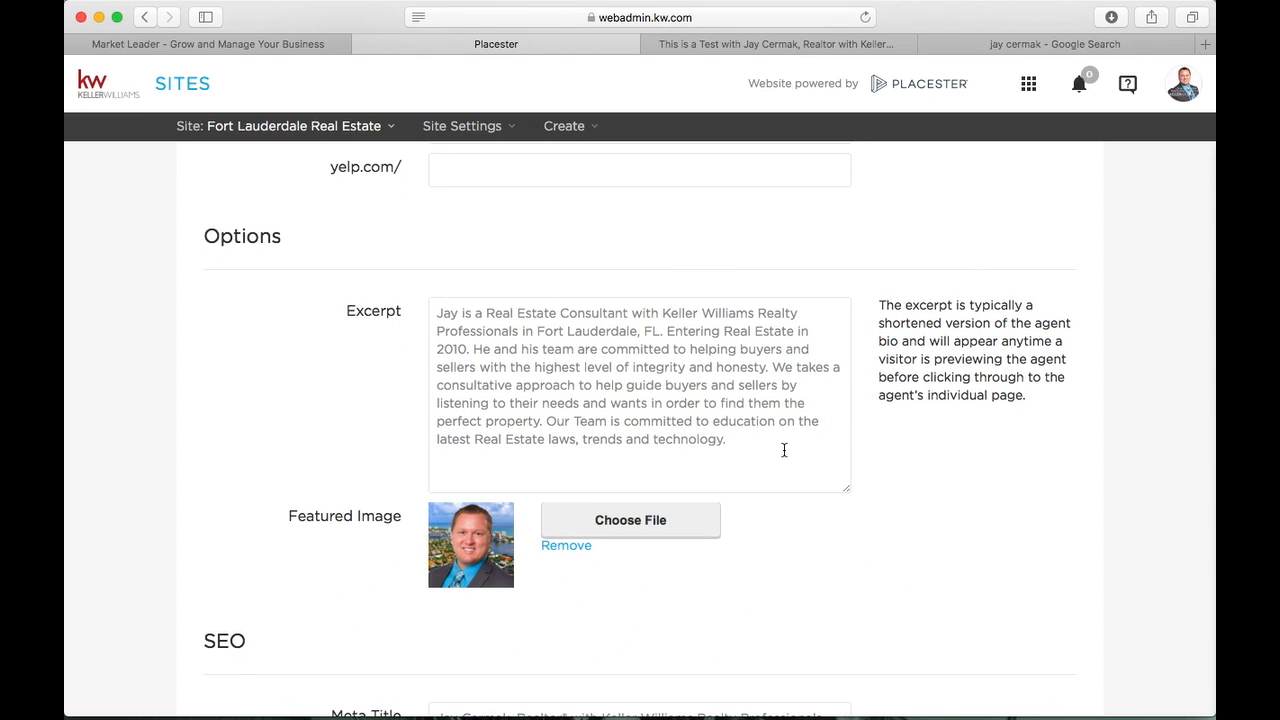
pyautogui.moveTo(784, 450); pyautogui.dragTo(410, 305)
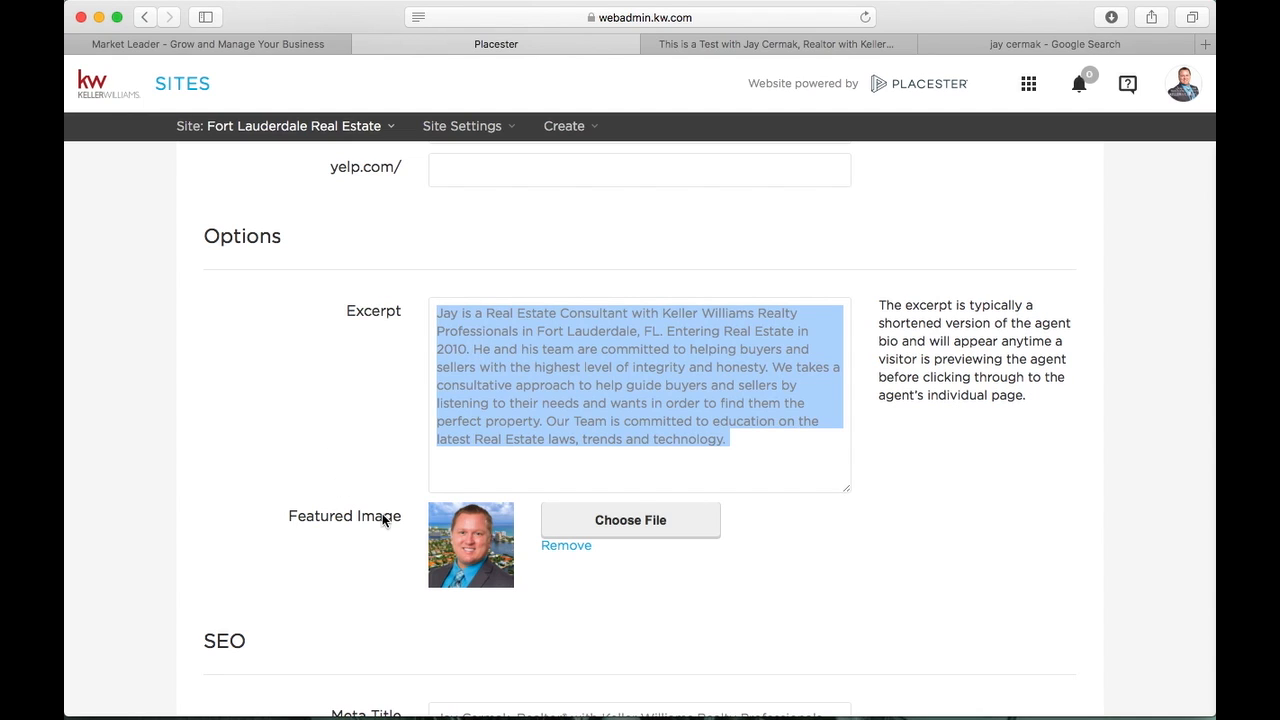
pyautogui.scroll(-2, 382, 513)
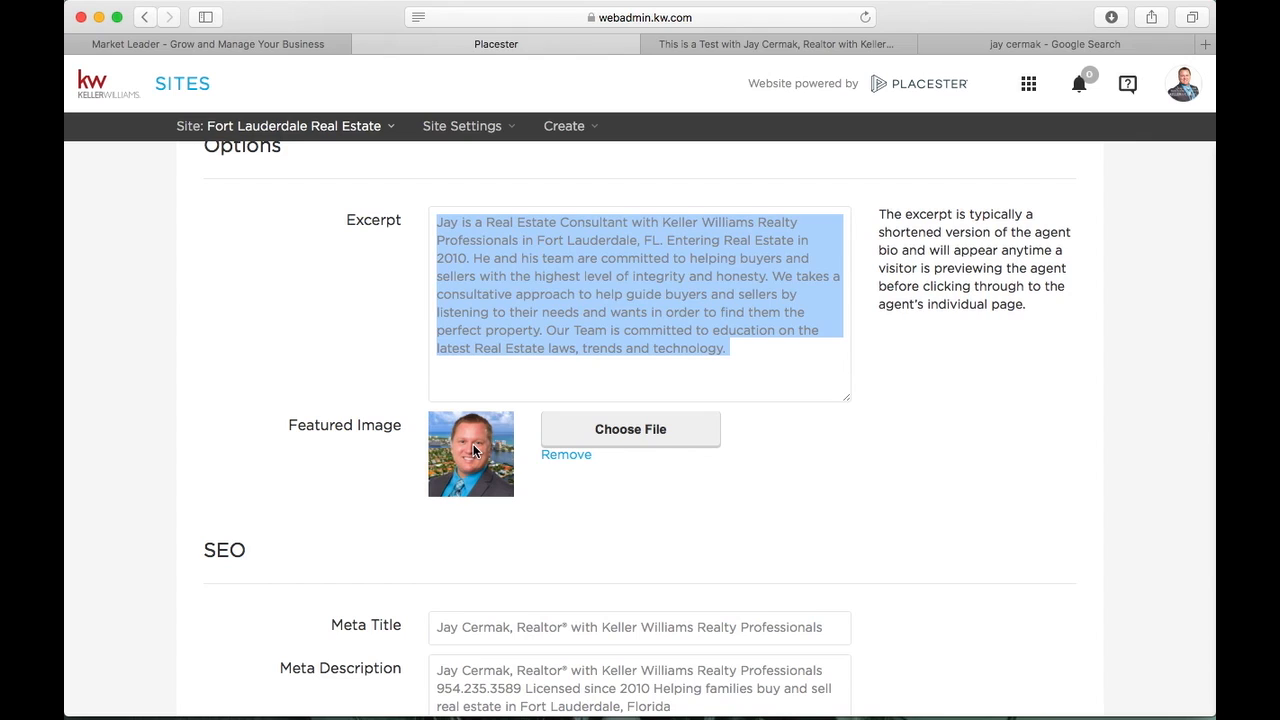
pyautogui.scroll(-3, 473, 450)
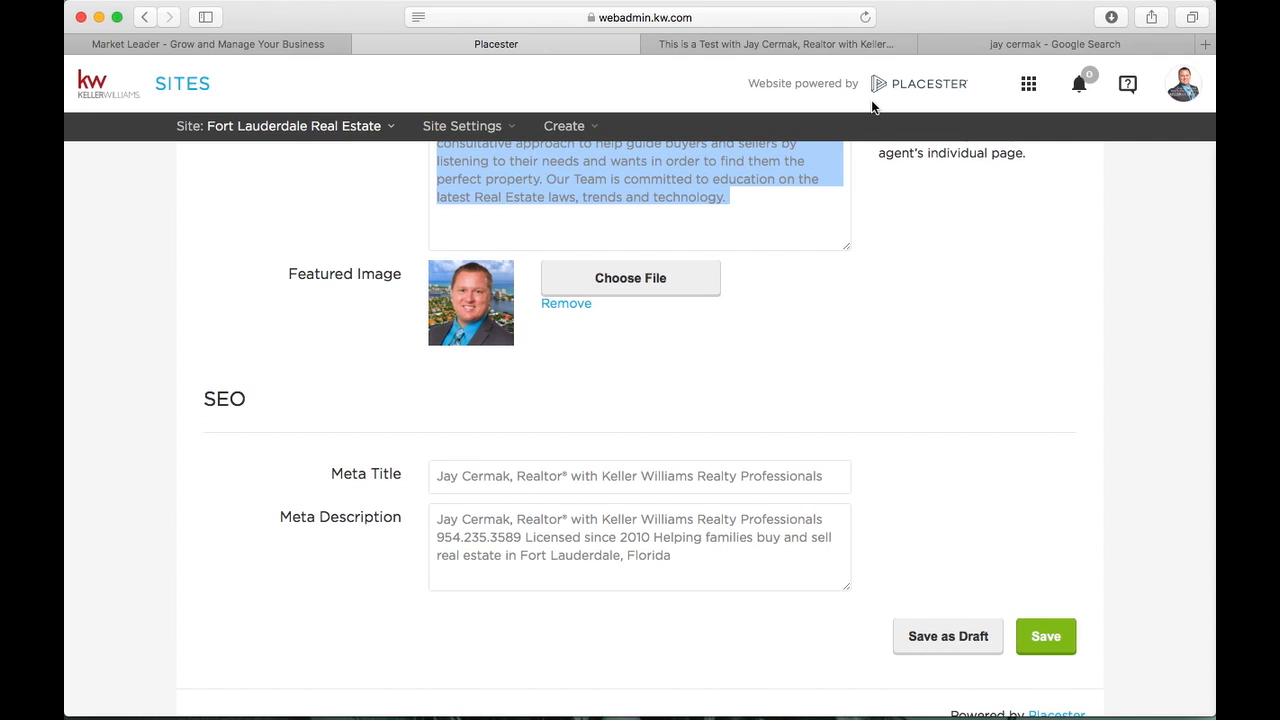
pyautogui.click(798, 44)
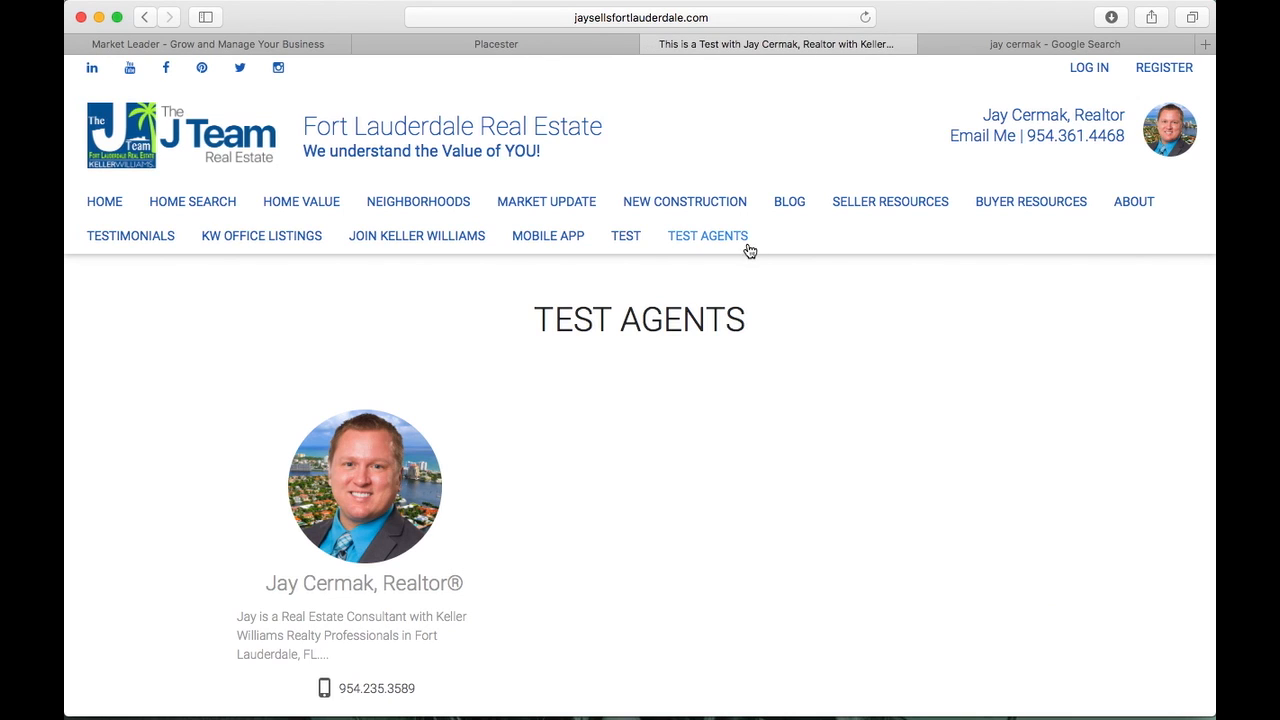
pyautogui.click(385, 525)
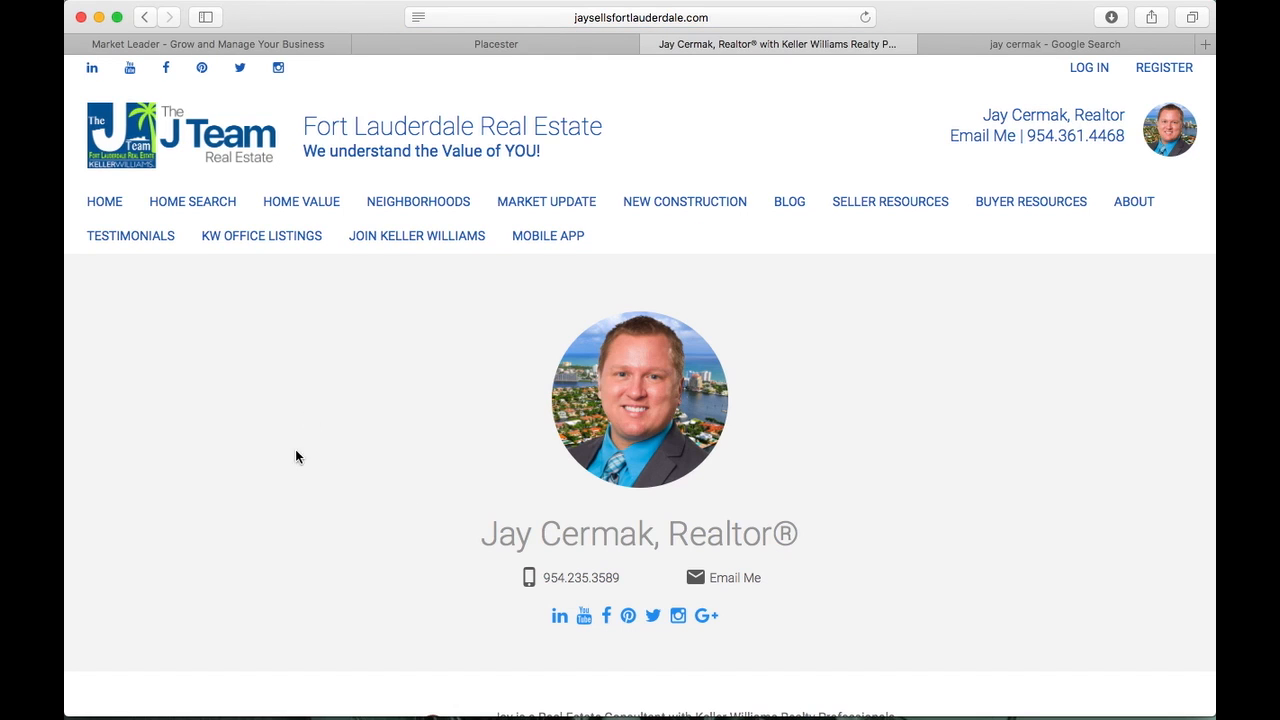
pyautogui.scroll(-1, 401, 391)
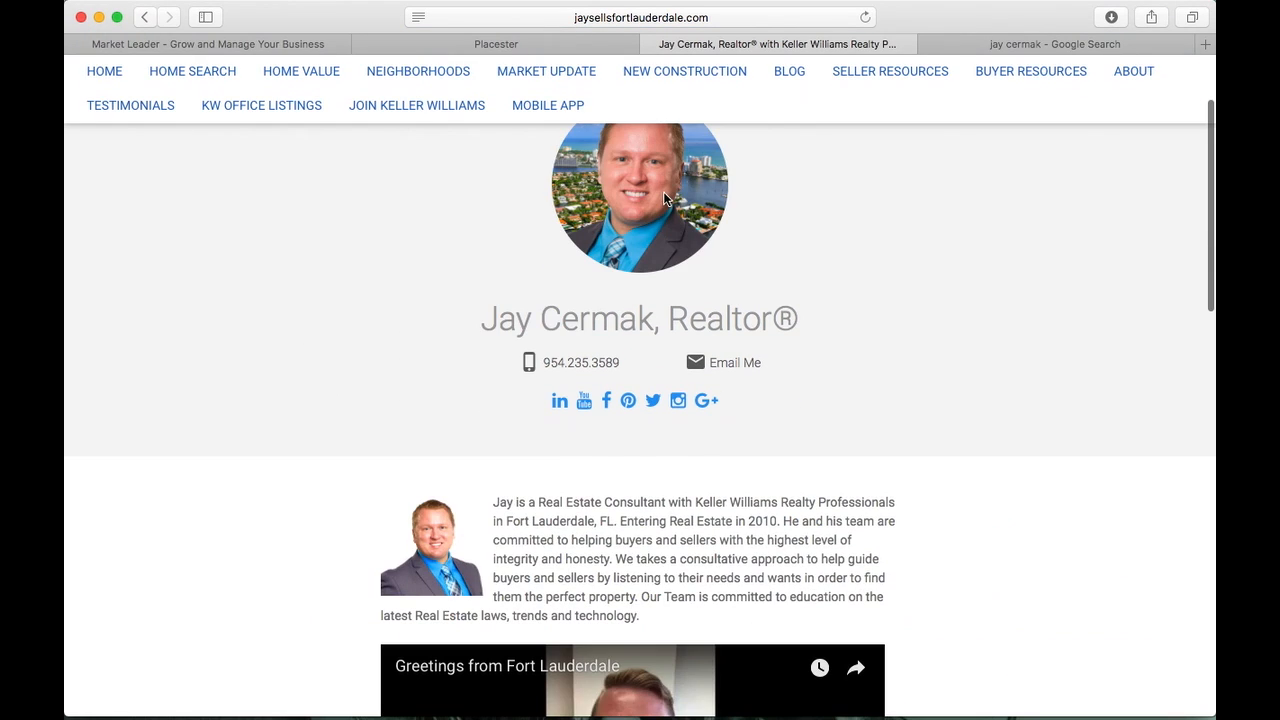
pyautogui.scroll(4, 630, 193)
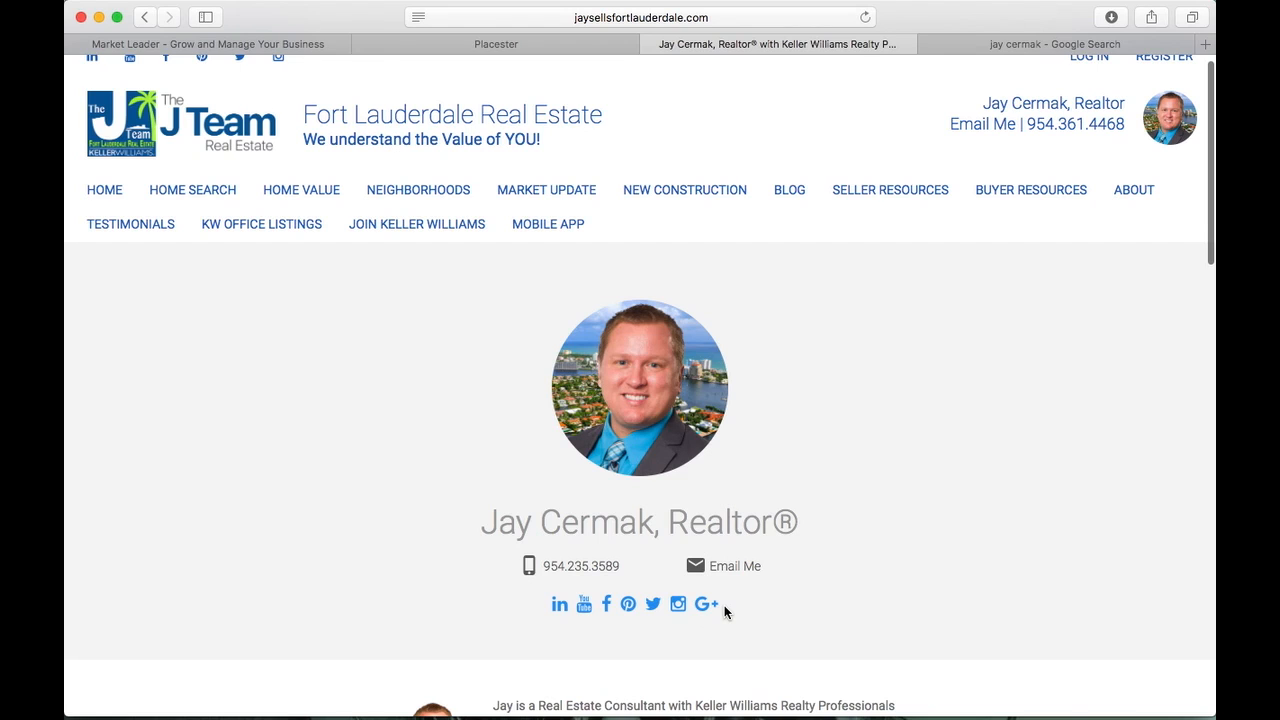
pyautogui.scroll(-5, 724, 605)
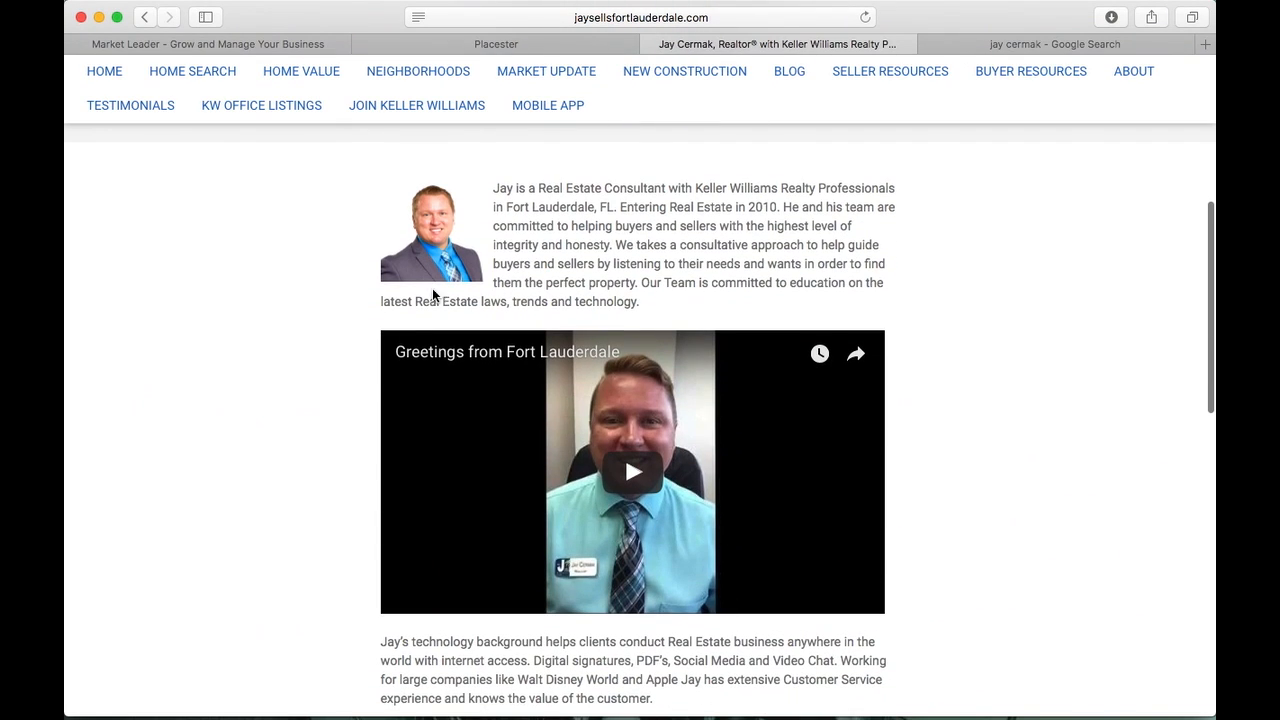
pyautogui.scroll(-4, 703, 480)
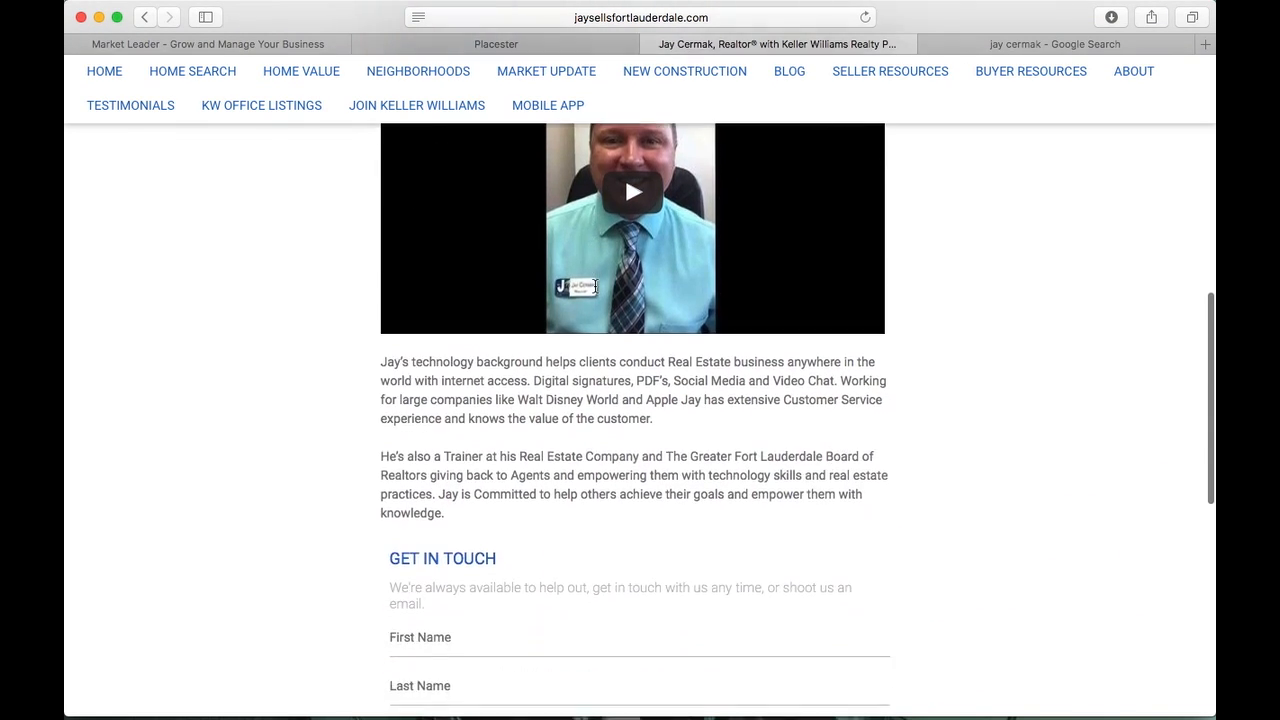
pyautogui.scroll(-4, 594, 286)
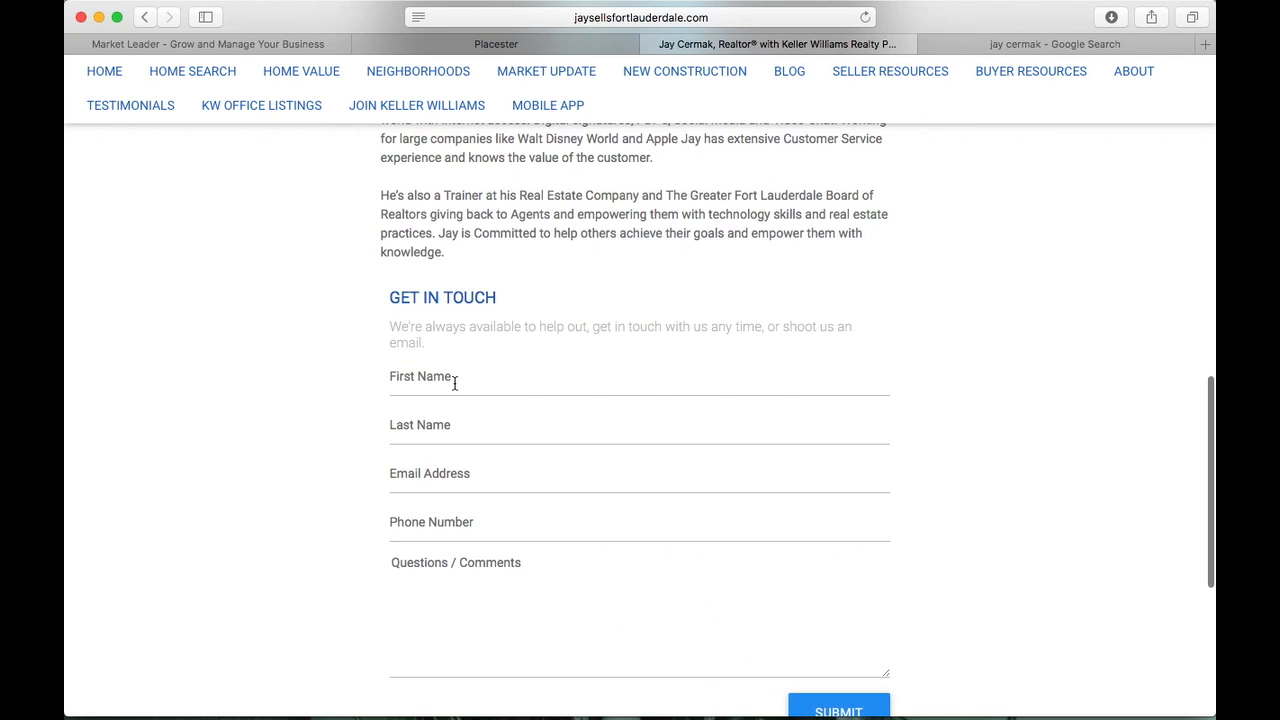
pyautogui.scroll(-6, 453, 490)
pyautogui.scroll(20, 453, 495)
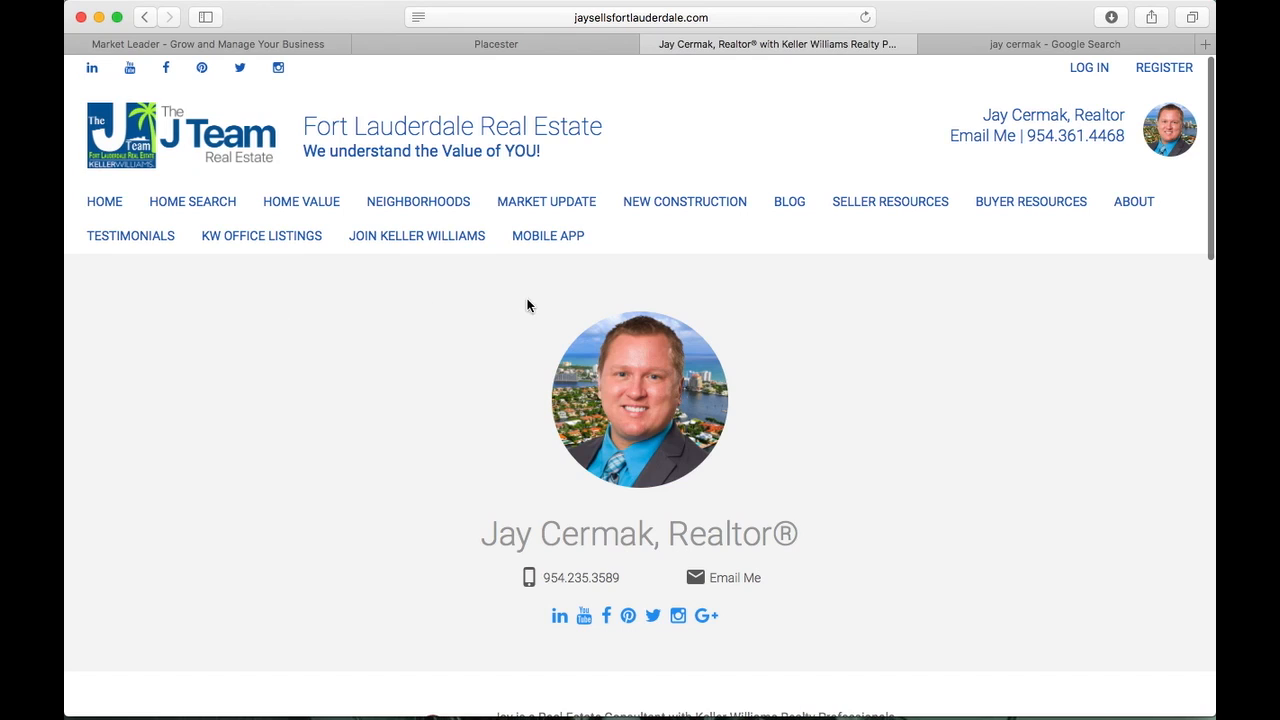
# Open the senior loan officer's profile from Meet Our Team and read his bio and loan officer stats
pyautogui.moveTo(1134, 205)
pyautogui.click(1110, 258)
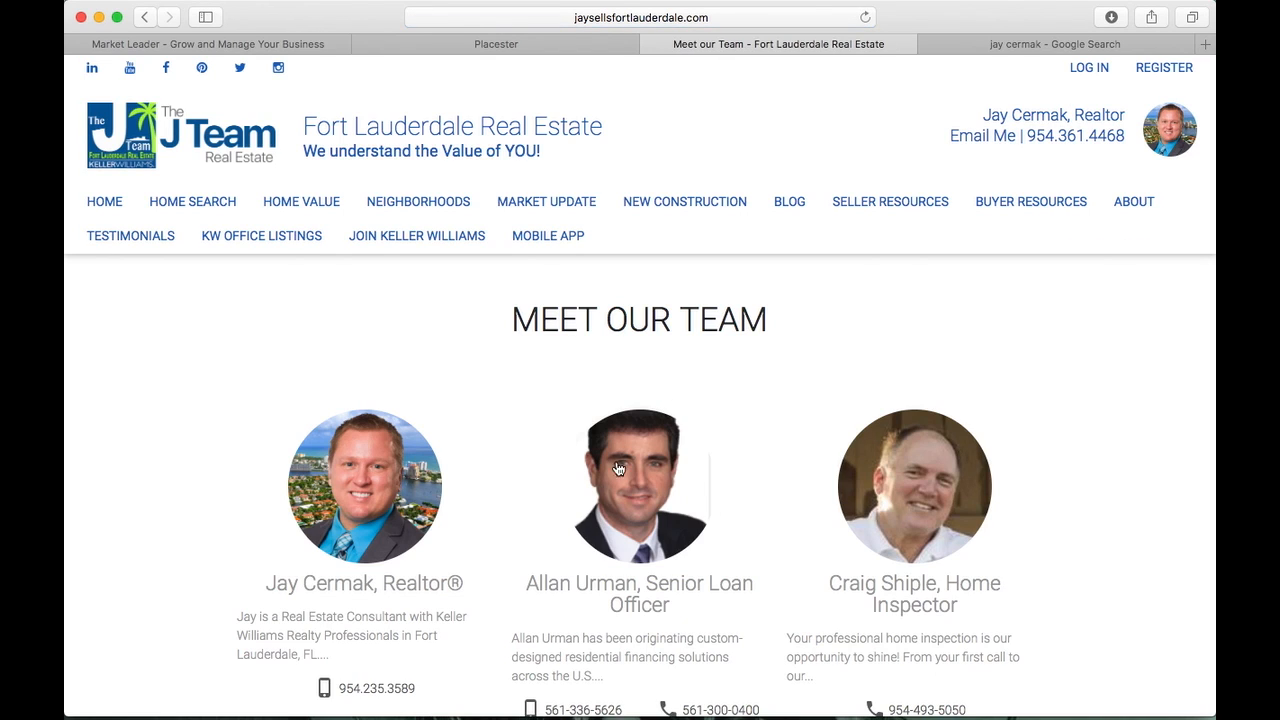
pyautogui.click(620, 450)
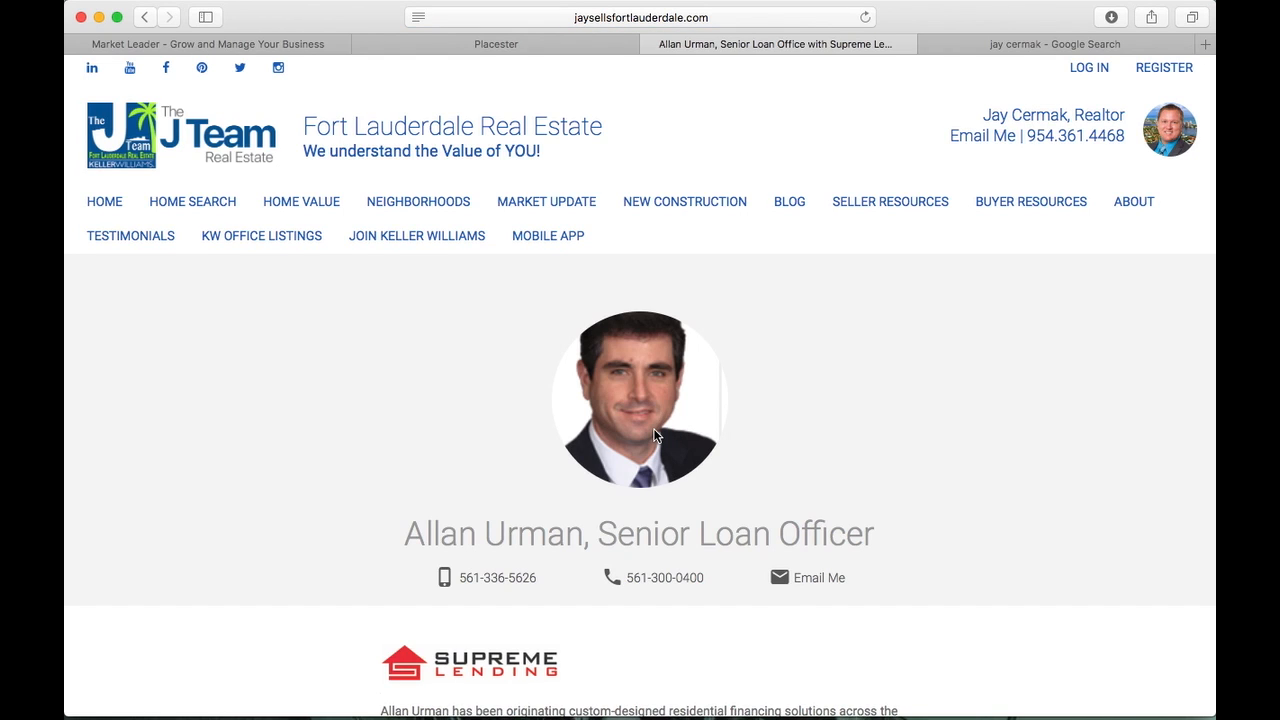
pyautogui.scroll(-3, 653, 428)
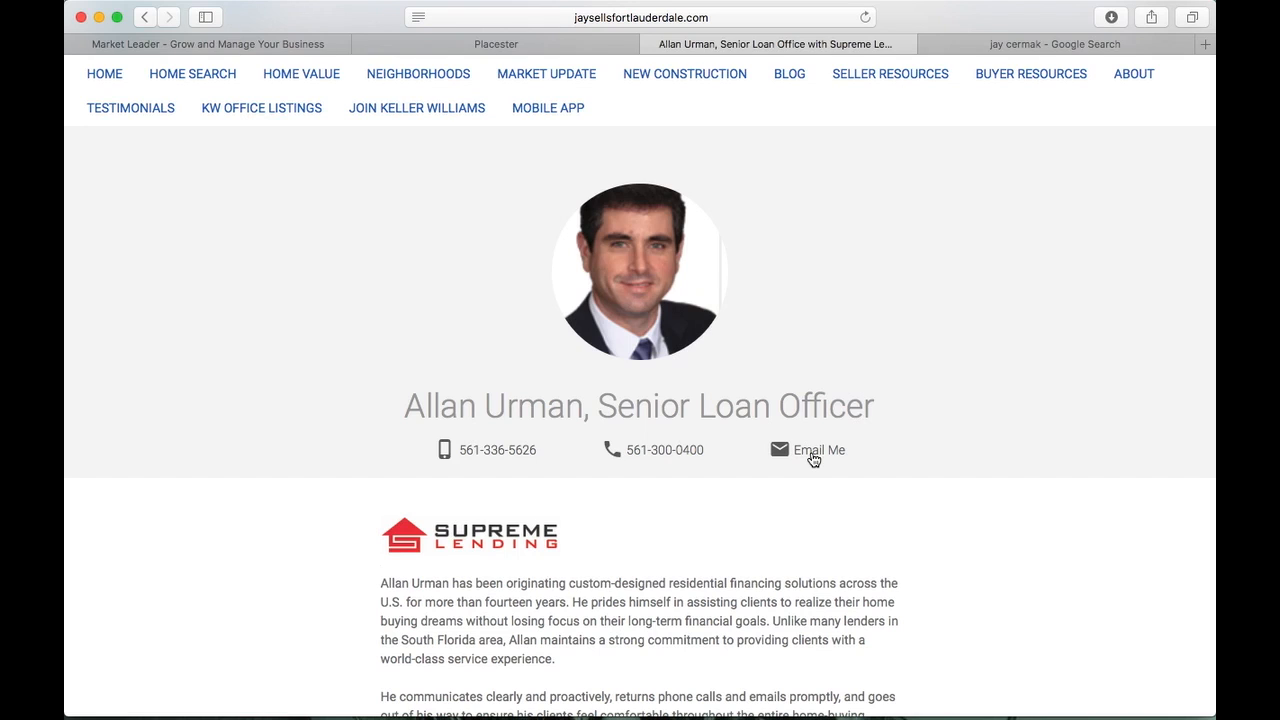
pyautogui.scroll(-5, 812, 458)
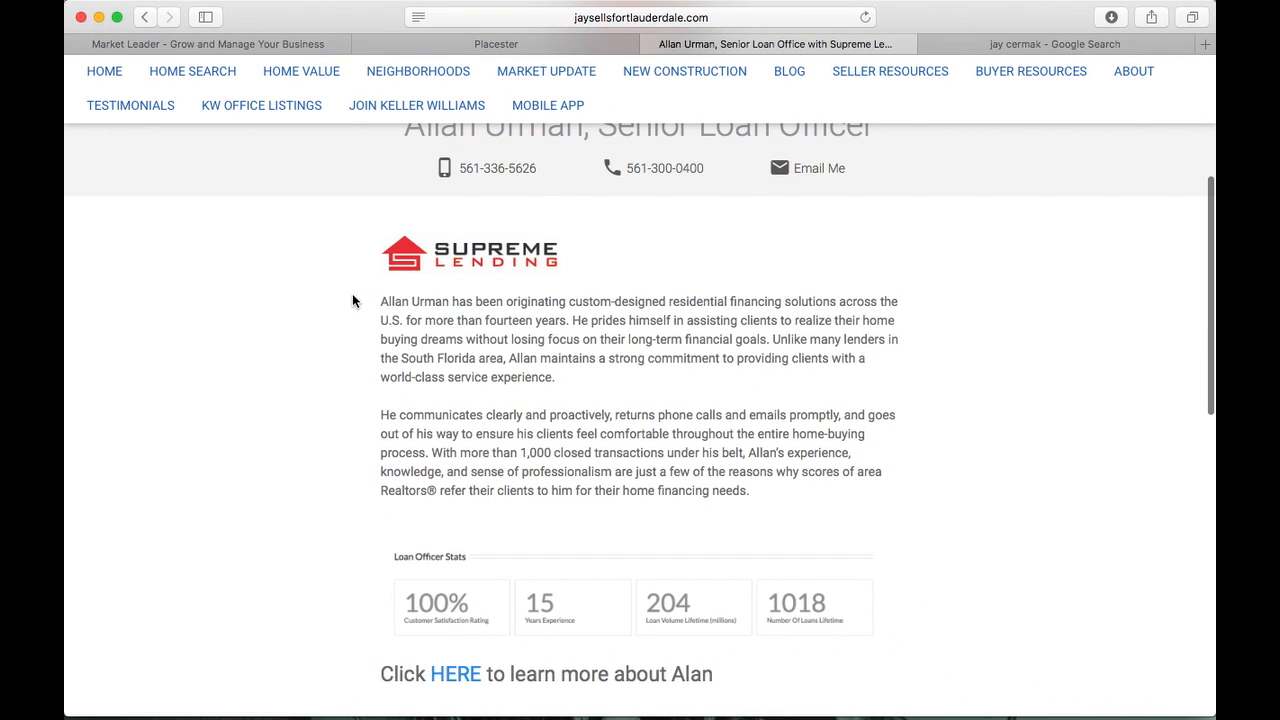
pyautogui.moveTo(384, 303); pyautogui.dragTo(700, 506)
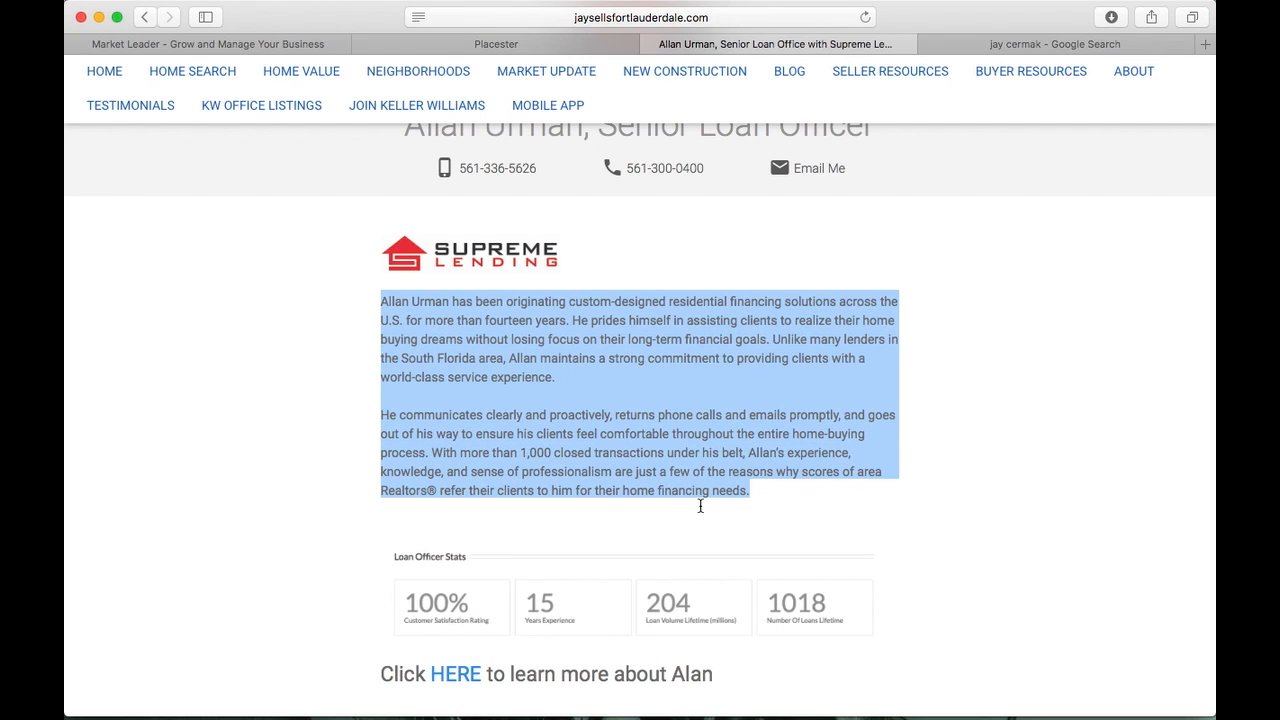
pyautogui.scroll(-4, 700, 506)
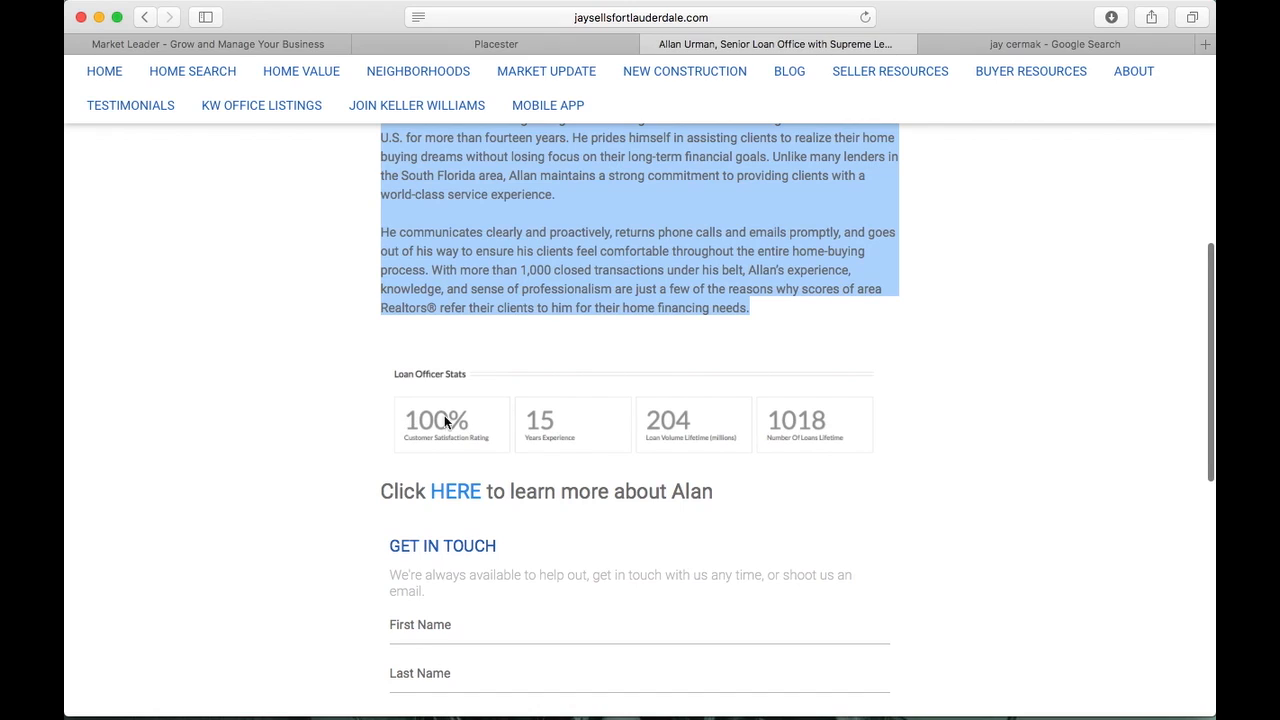
# Follow the HERE link to his supremesouth.com page and scroll down to Loan Officer Stats
pyautogui.click(451, 492)
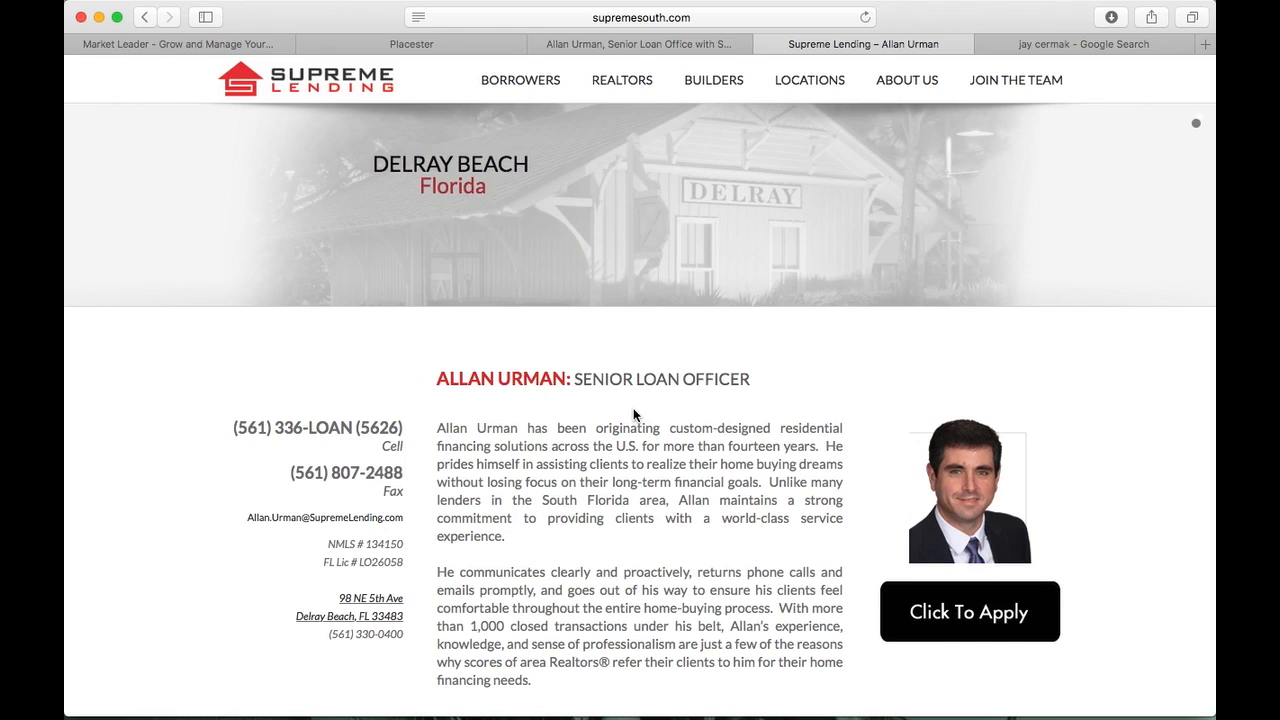
pyautogui.scroll(-5, 633, 413)
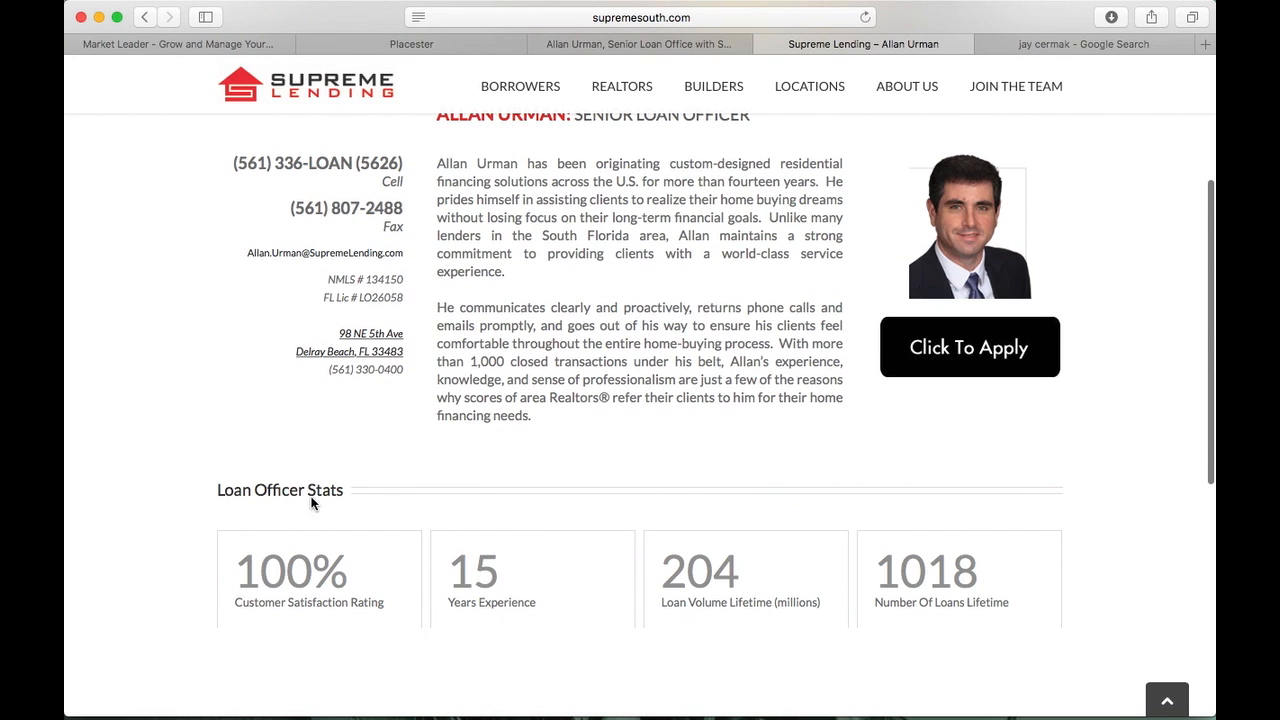
pyautogui.scroll(-2, 225, 527)
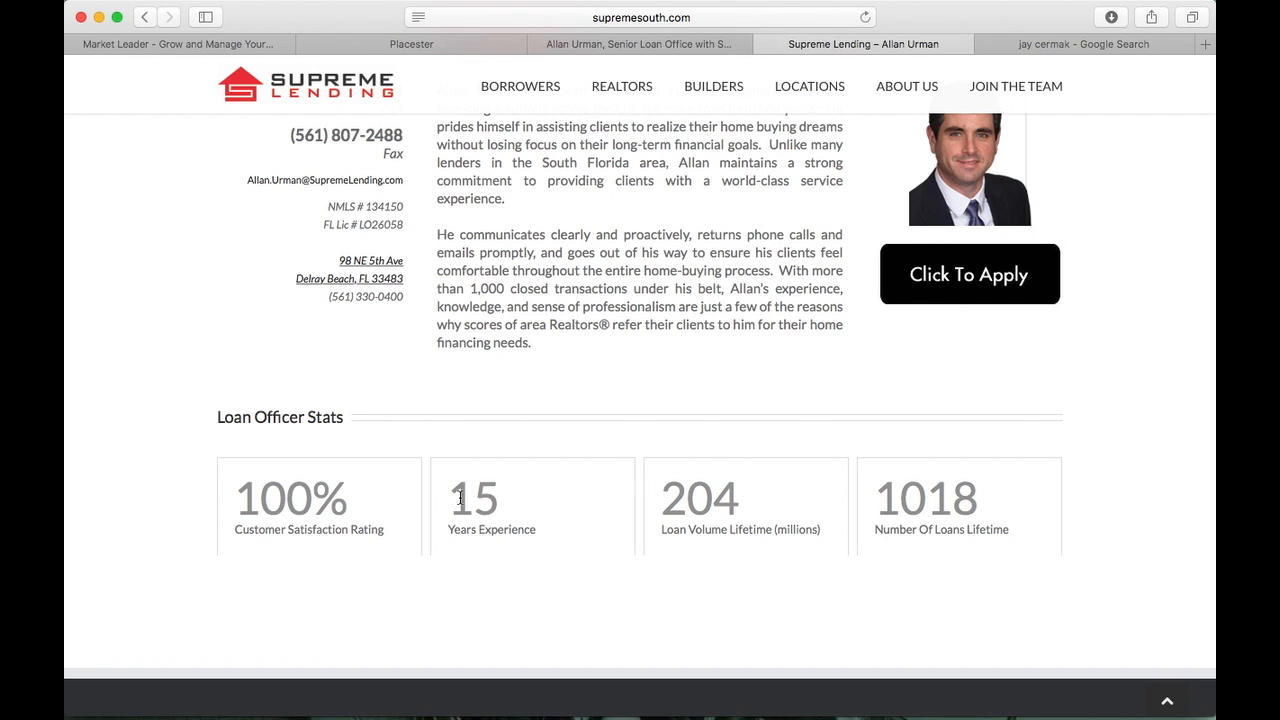
# Scroll through the loan officer's Fort Lauderdale profile and contact form to compare with the lender's page
pyautogui.click(674, 46)
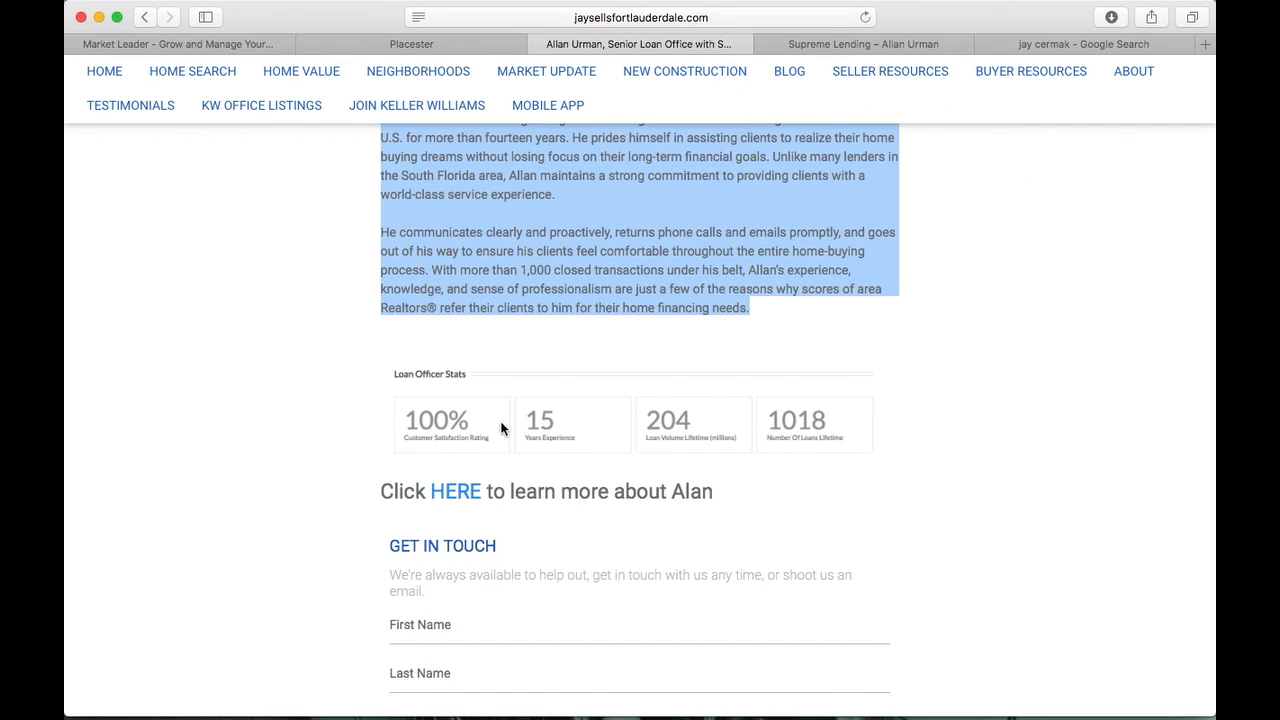
pyautogui.scroll(-3, 822, 412)
pyautogui.scroll(10, 822, 410)
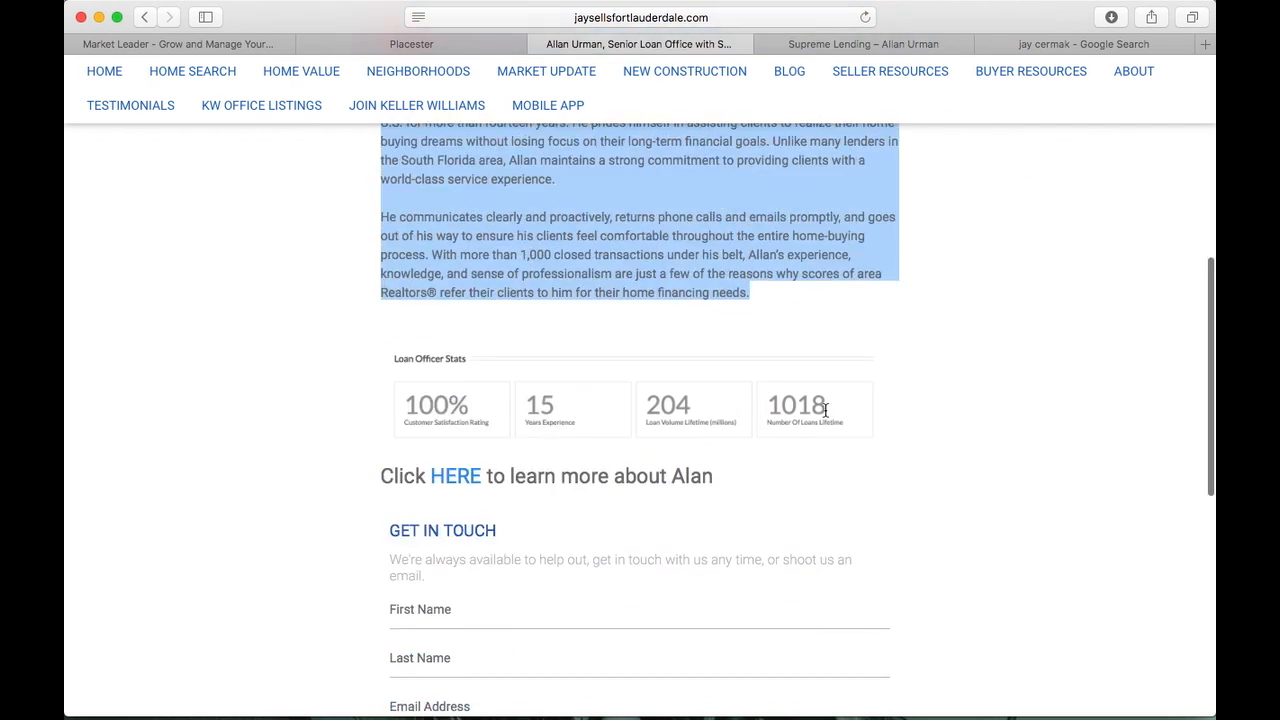
pyautogui.scroll(-5, 823, 410)
pyautogui.scroll(-8, 825, 414)
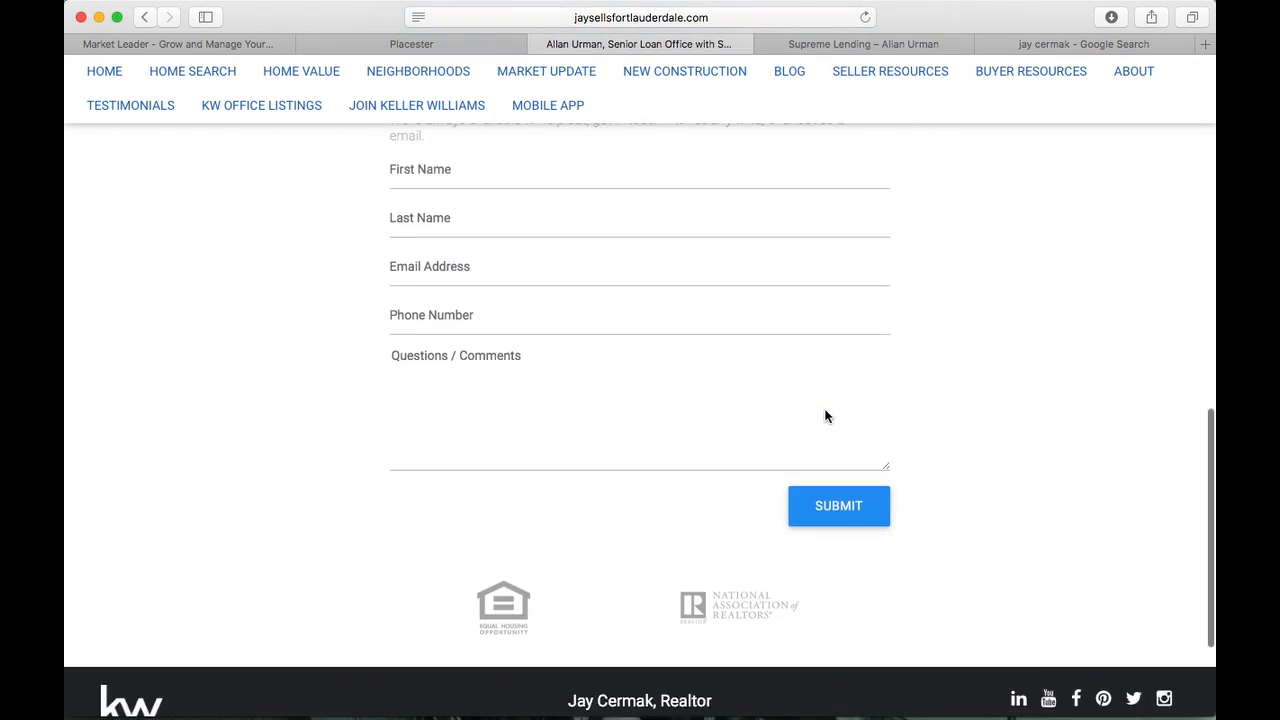
pyautogui.scroll(15, 825, 410)
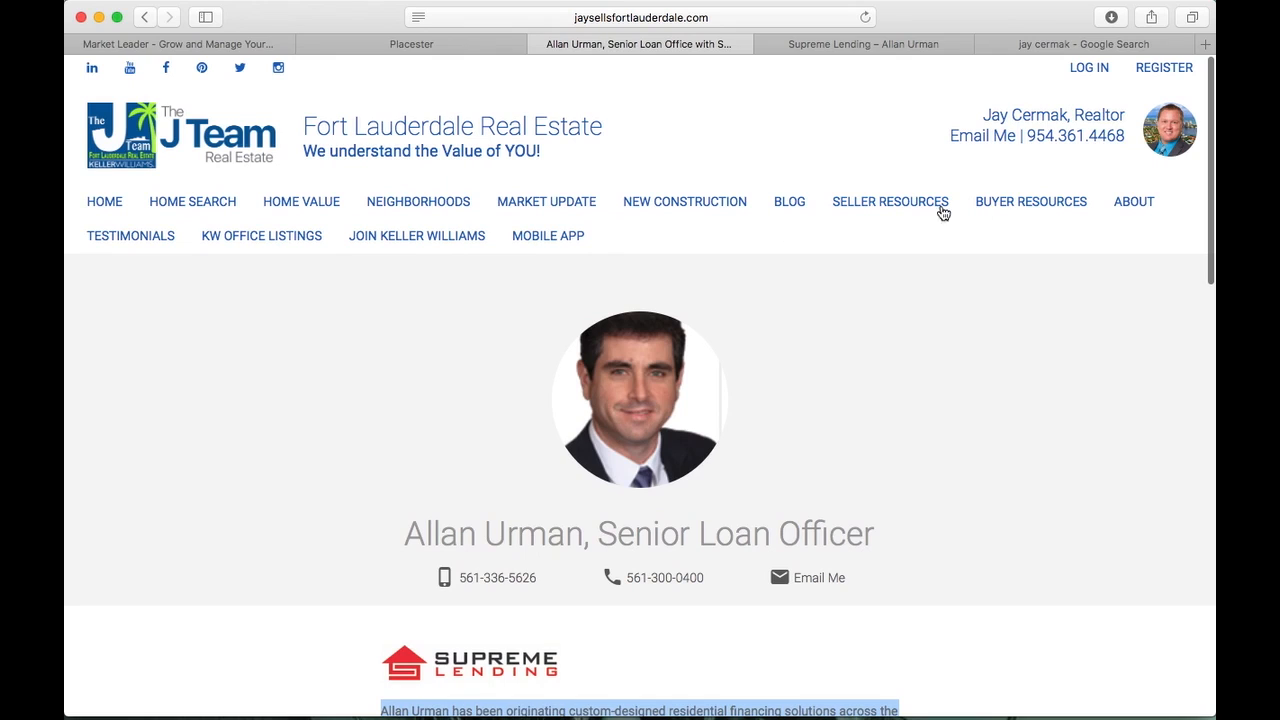
pyautogui.moveTo(1127, 208)
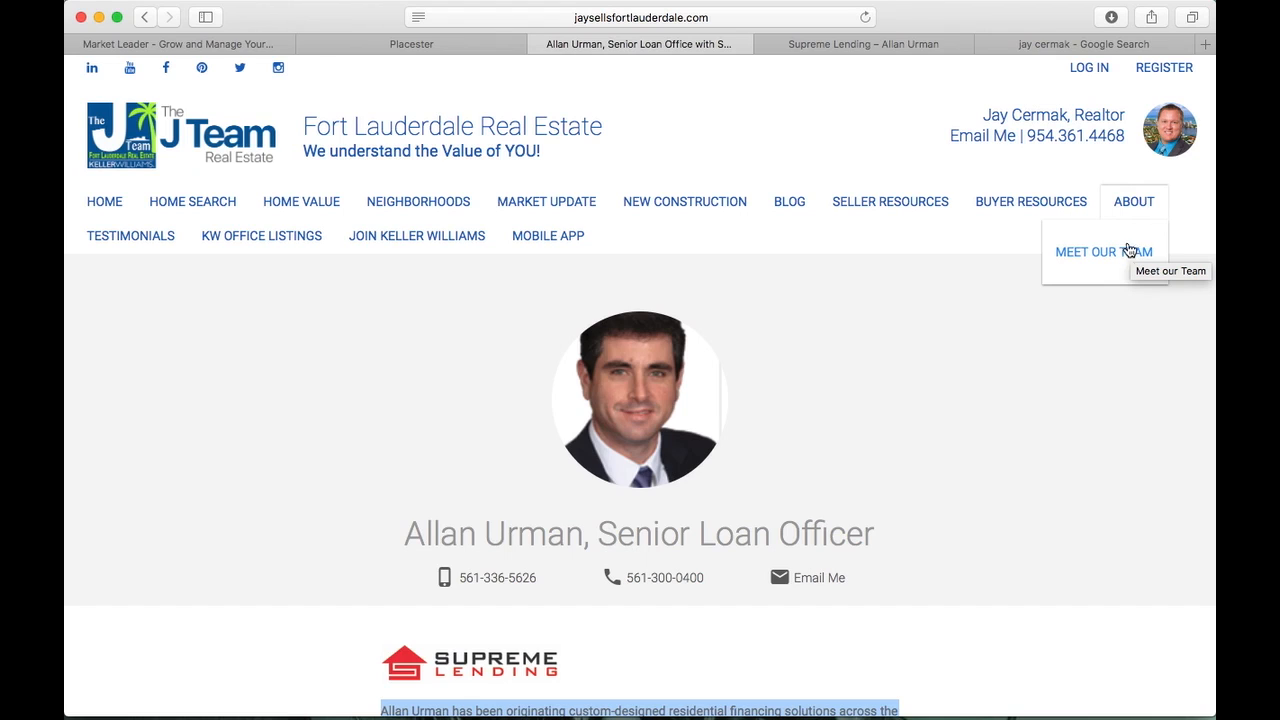
# Return to the site admin and view the list of four testimonials
pyautogui.click(489, 47)
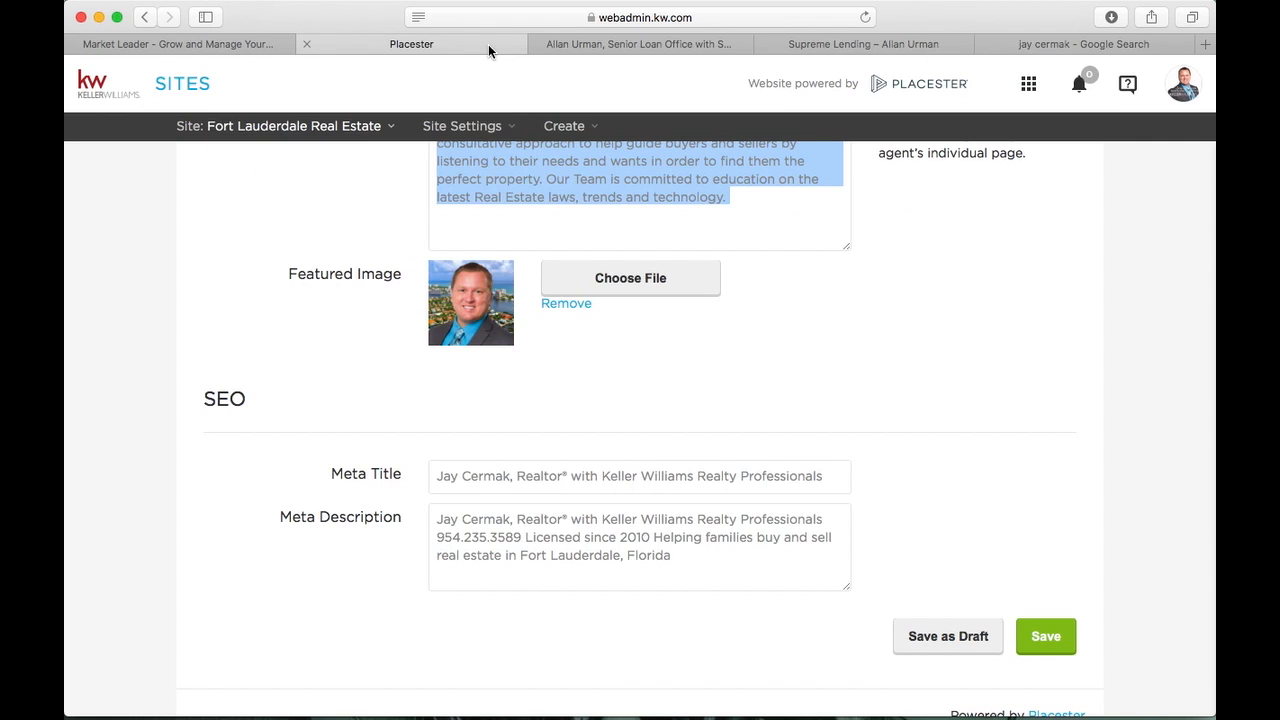
pyautogui.scroll(5, 568, 434)
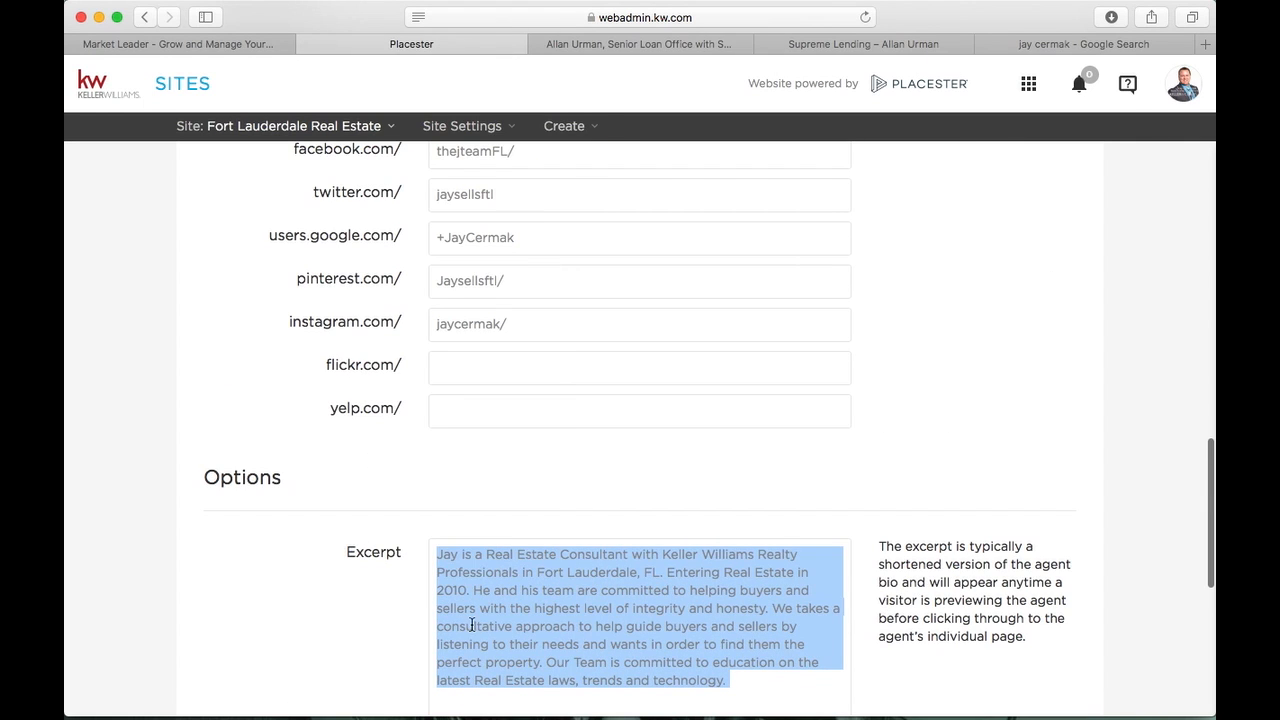
pyautogui.scroll(6, 502, 323)
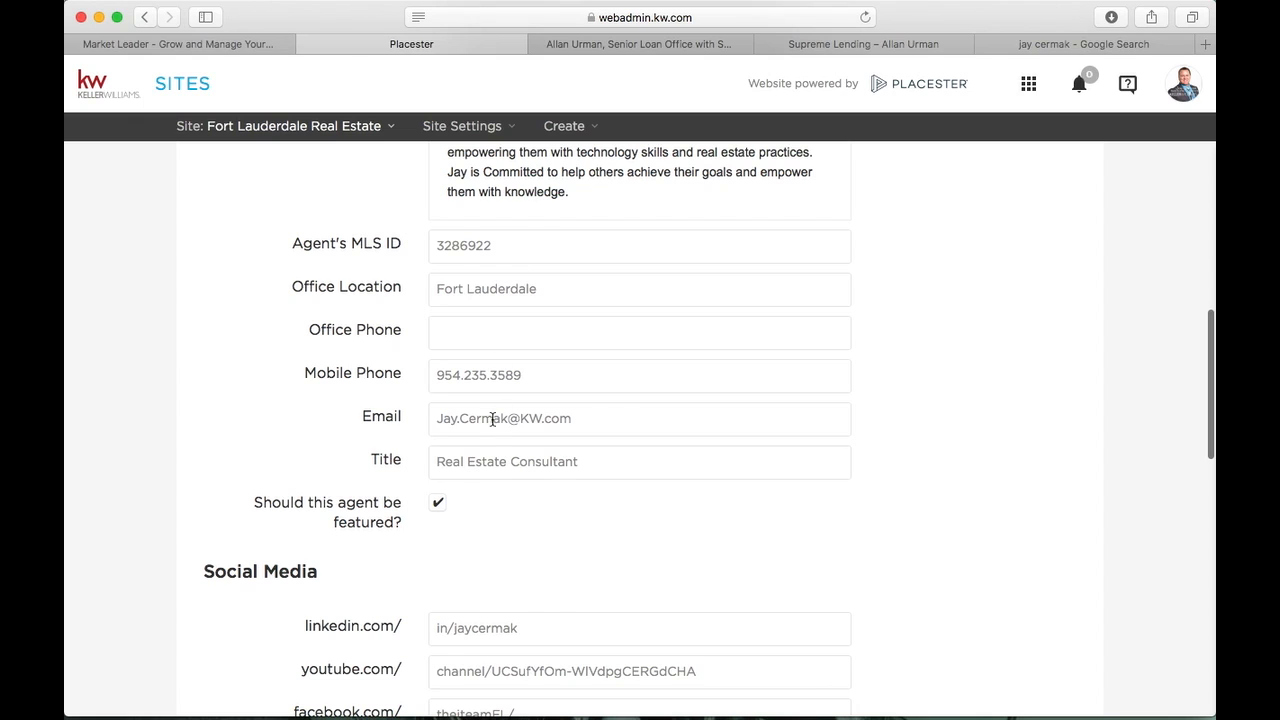
pyautogui.scroll(10, 485, 443)
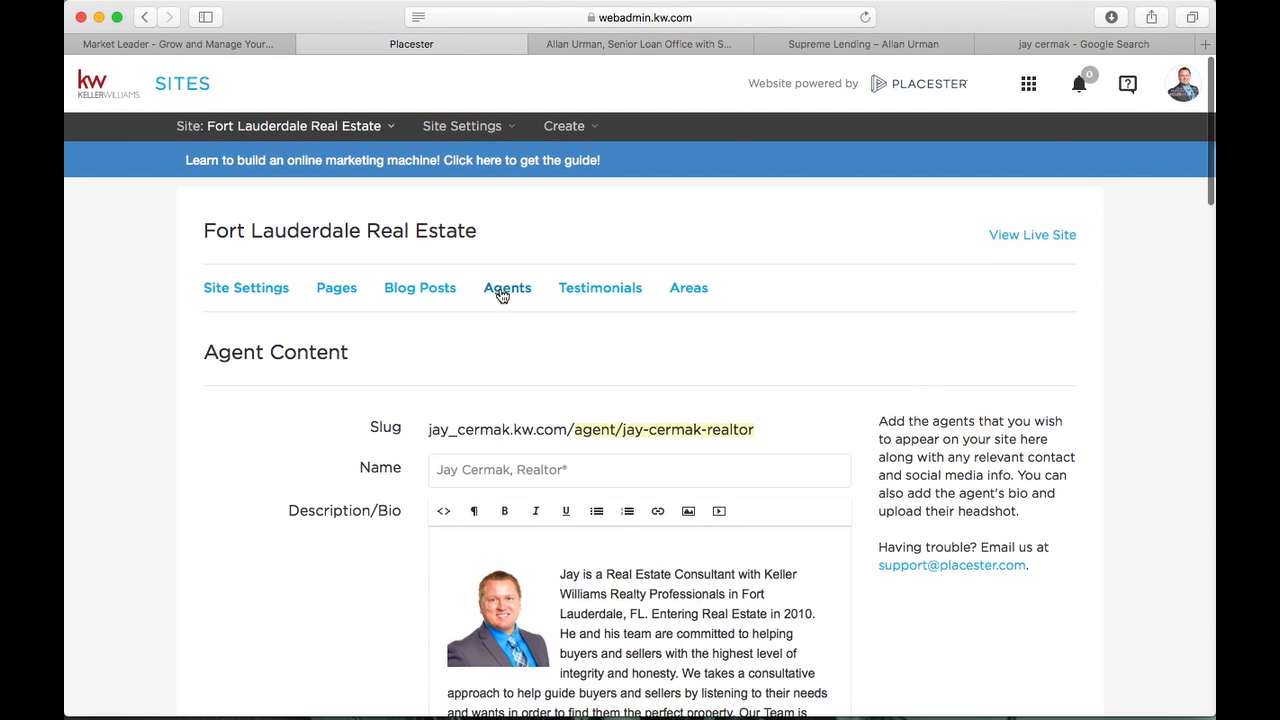
pyautogui.click(640, 290)
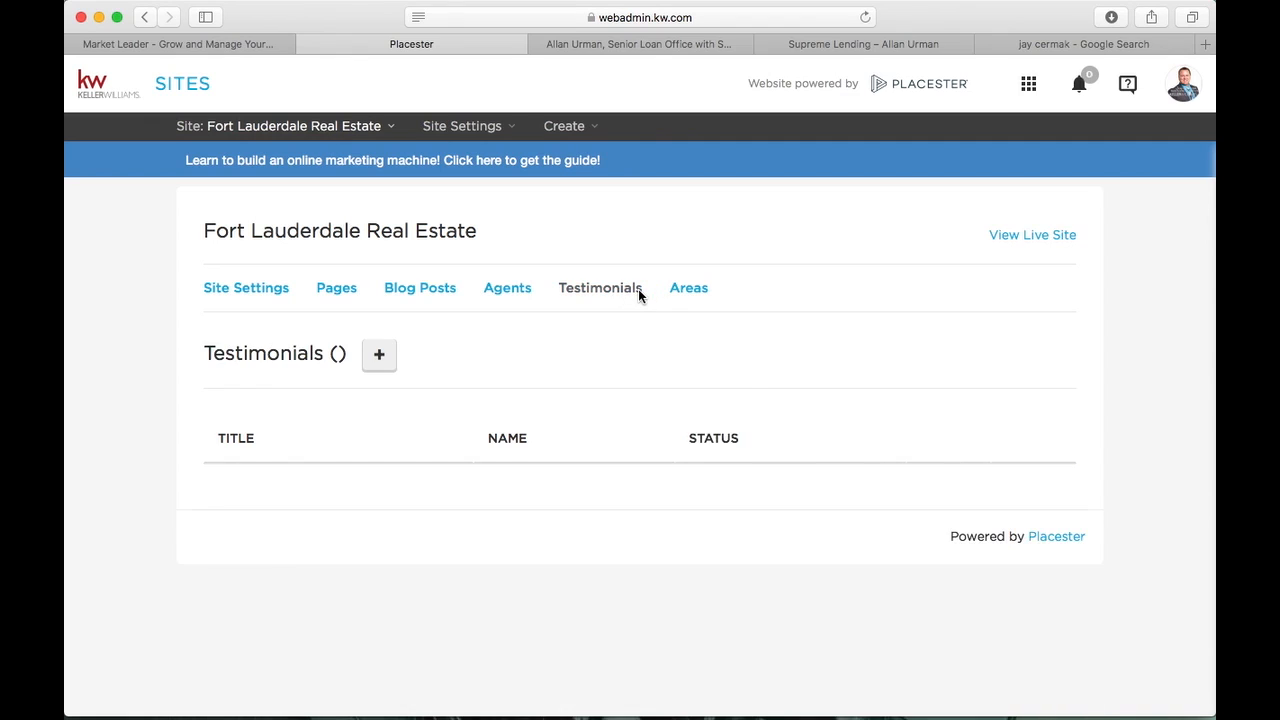
# Start a new page on the Testimonials Index template, then bring back the Supreme Lending page
pyautogui.click(326, 290)
pyautogui.click(342, 355)
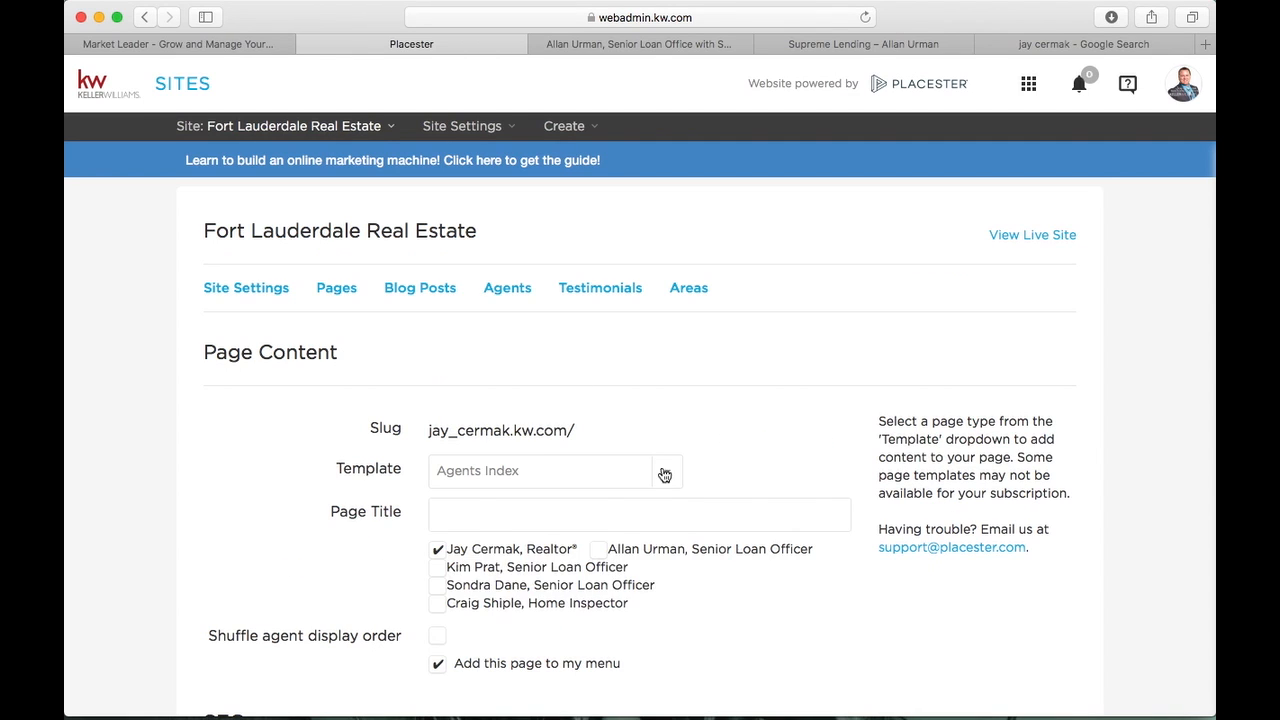
pyautogui.click(666, 471)
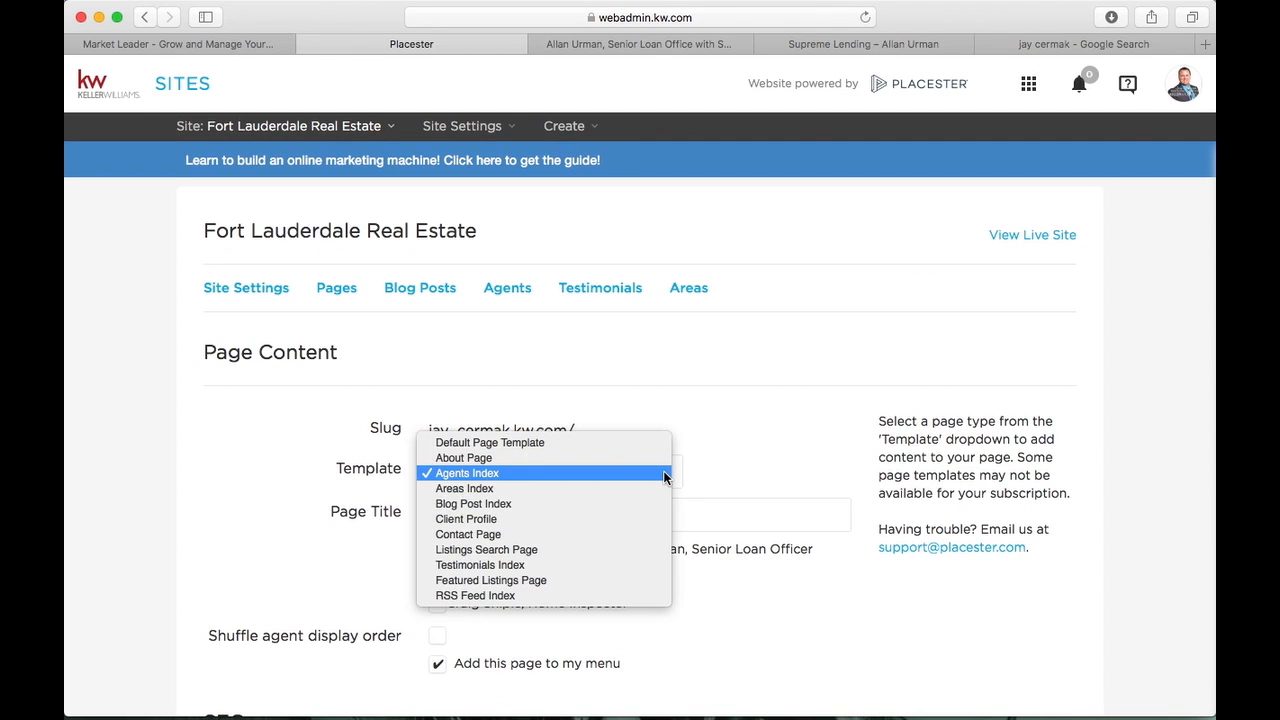
pyautogui.click(553, 565)
pyautogui.click(558, 505)
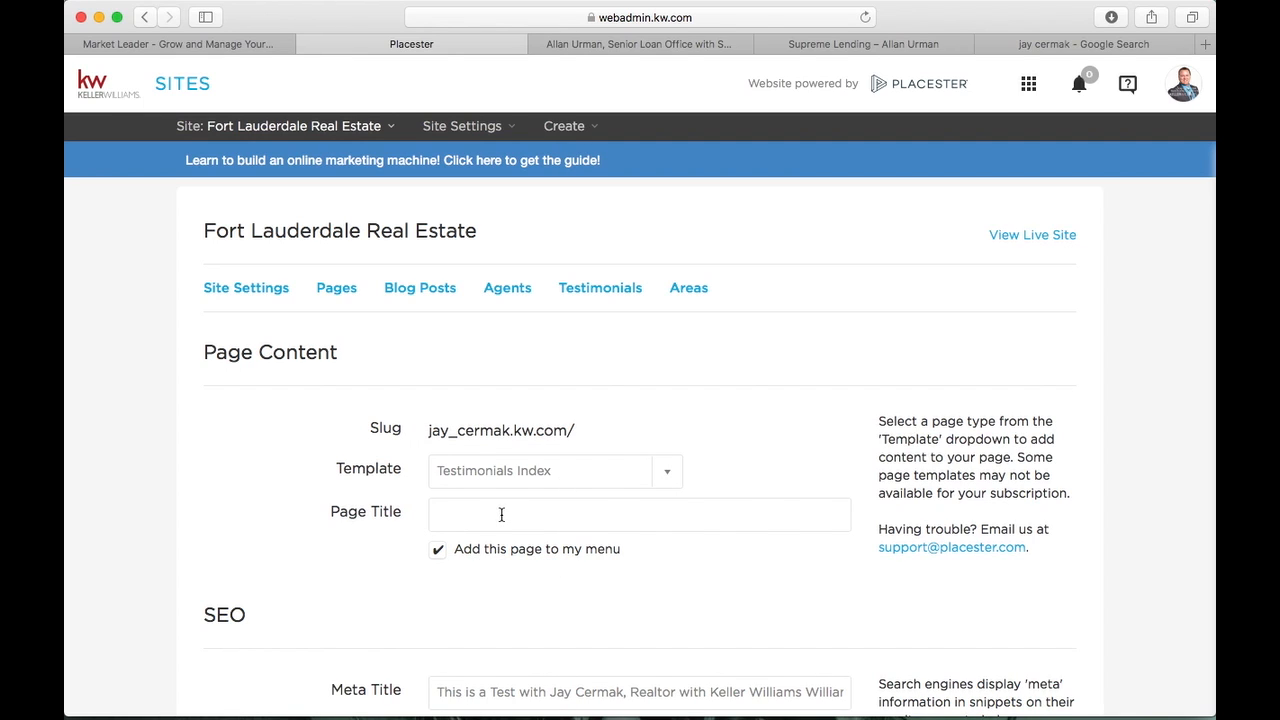
pyautogui.click(900, 45)
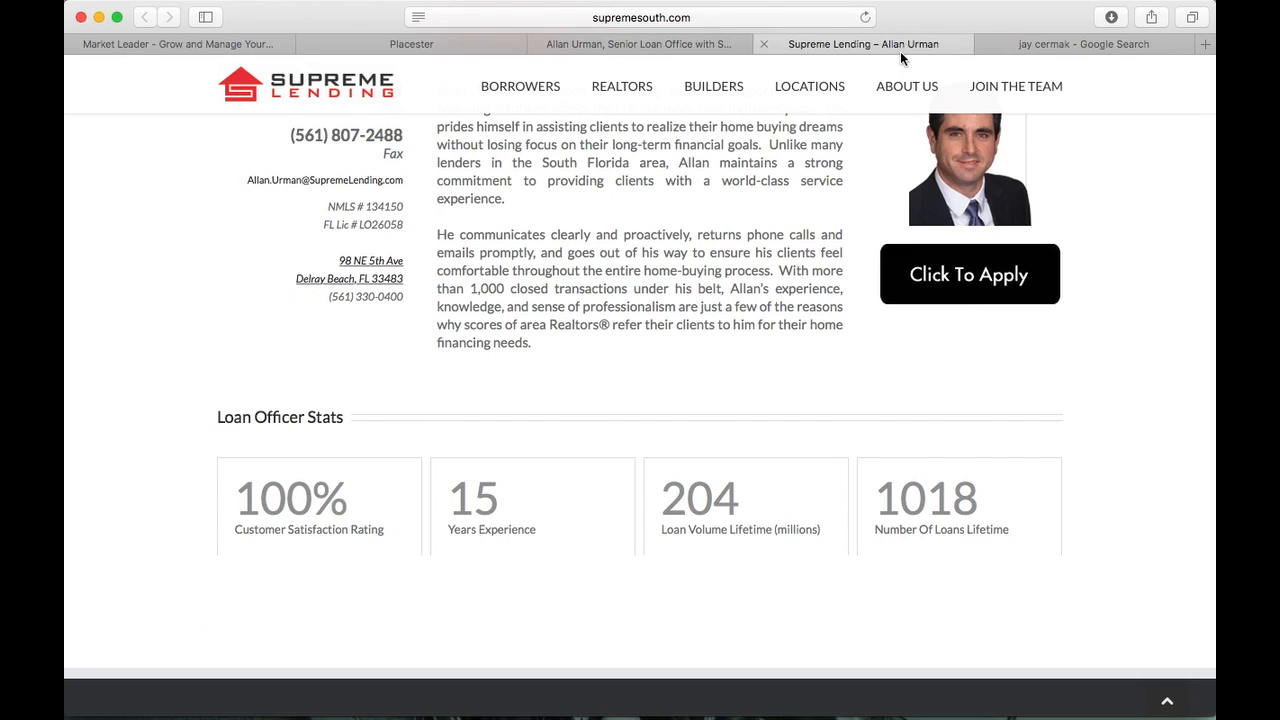
# Close the Supreme Lending and Google search results tabs
pyautogui.click(762, 45)
pyautogui.click(770, 45)
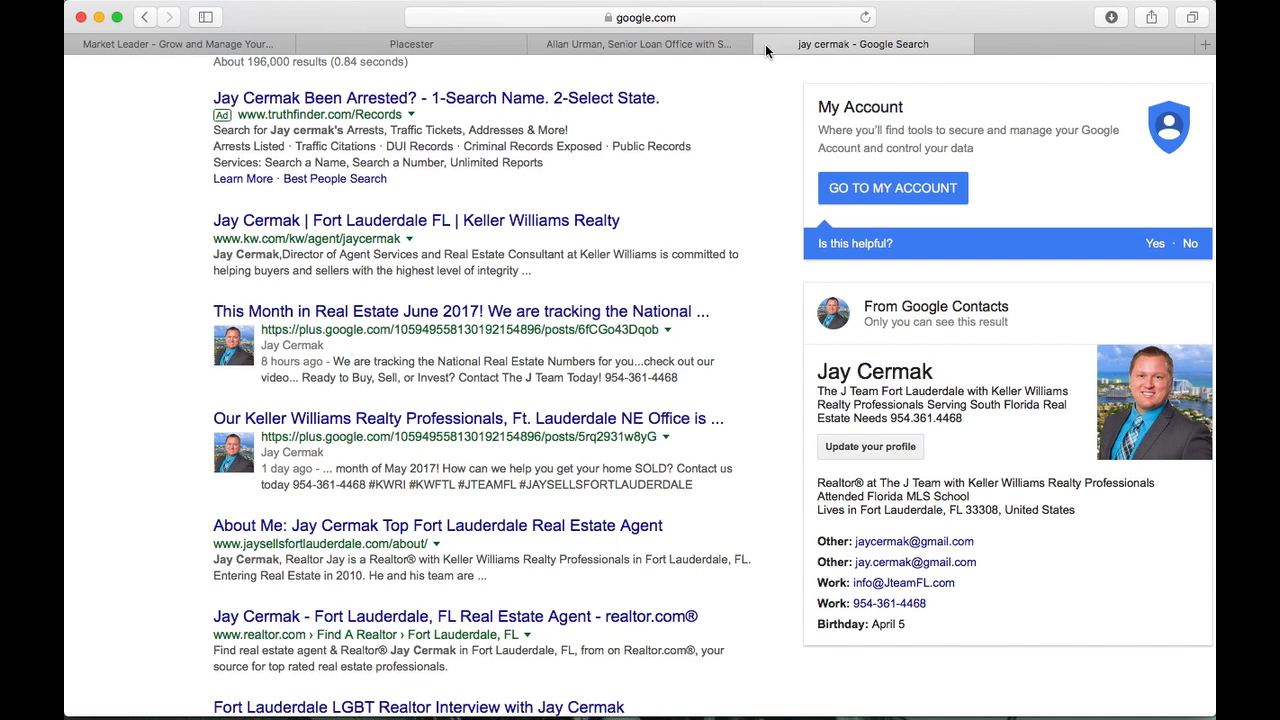
pyautogui.click(765, 44)
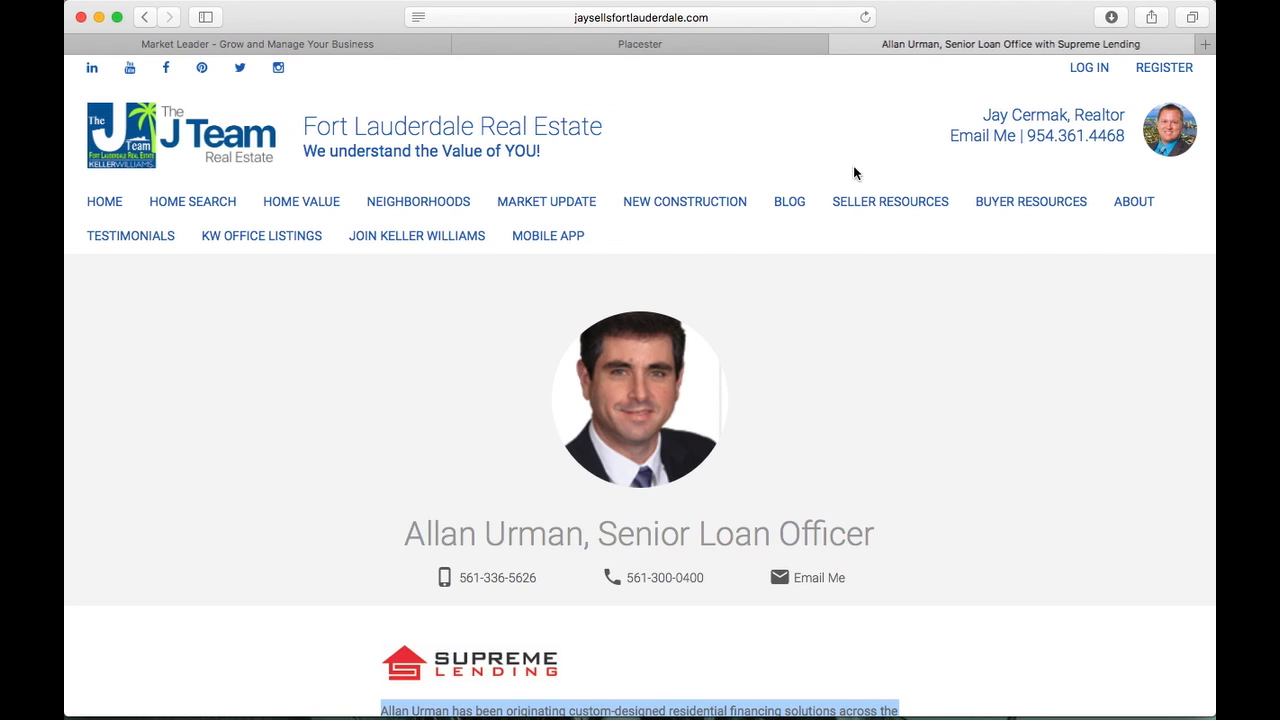
# Review the live Testimonials page top to bottom, then return to the Placester admin
pyautogui.click(132, 237)
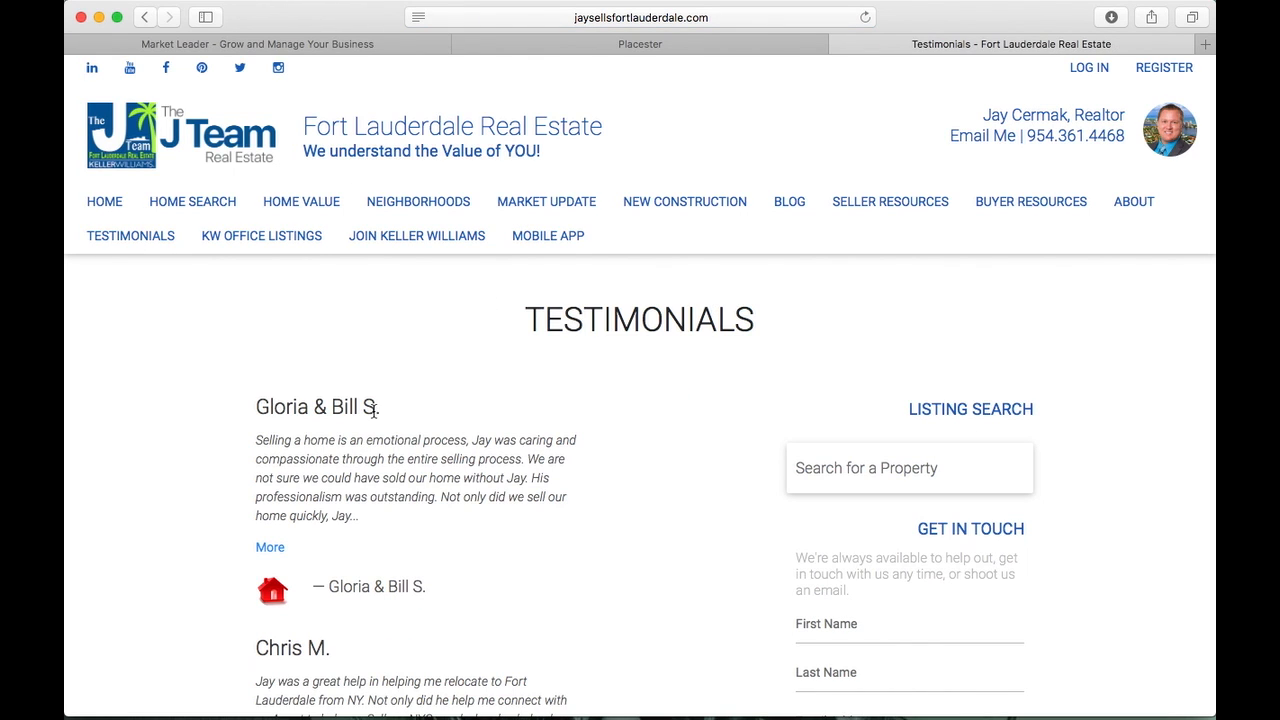
pyautogui.scroll(-10, 373, 410)
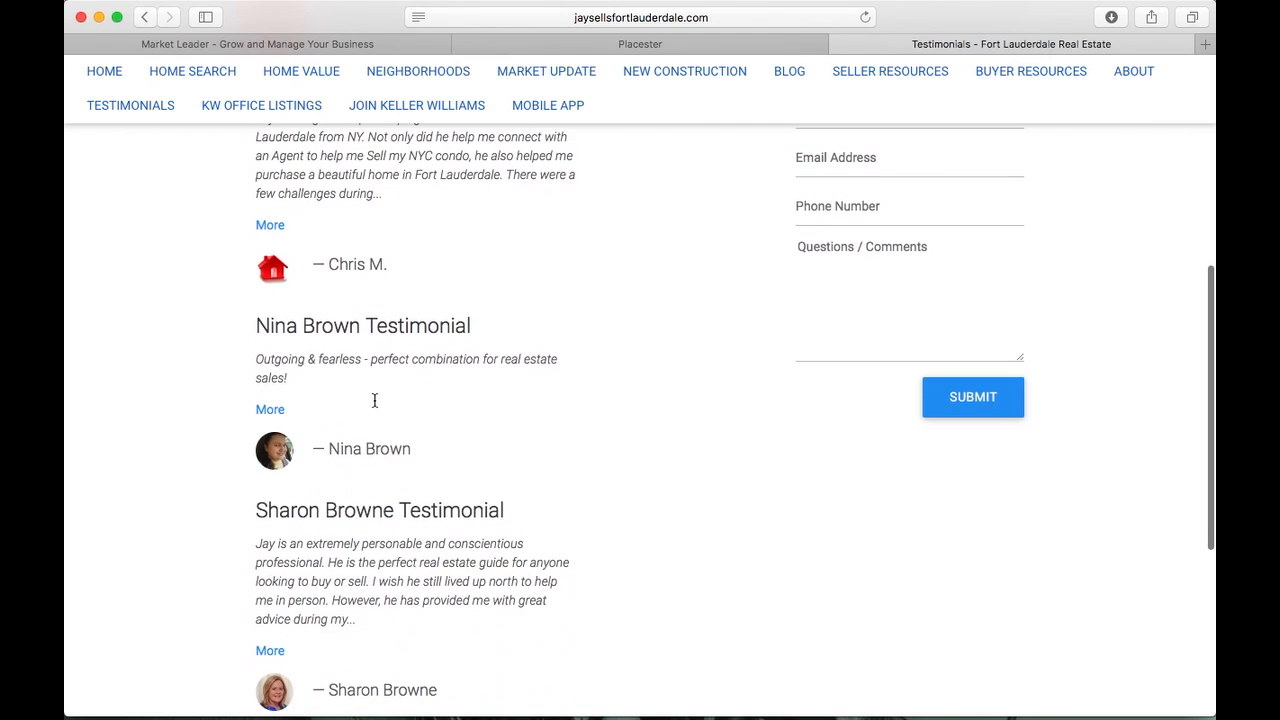
pyautogui.scroll(10, 374, 402)
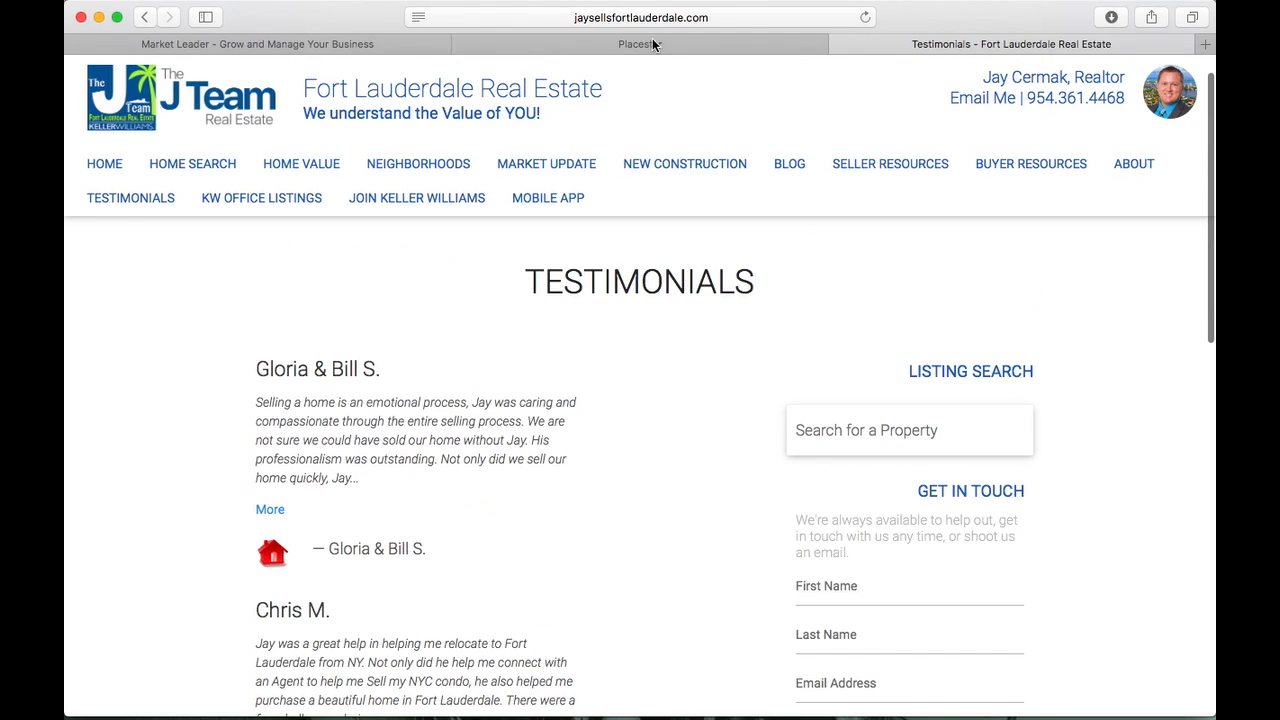
pyautogui.click(652, 43)
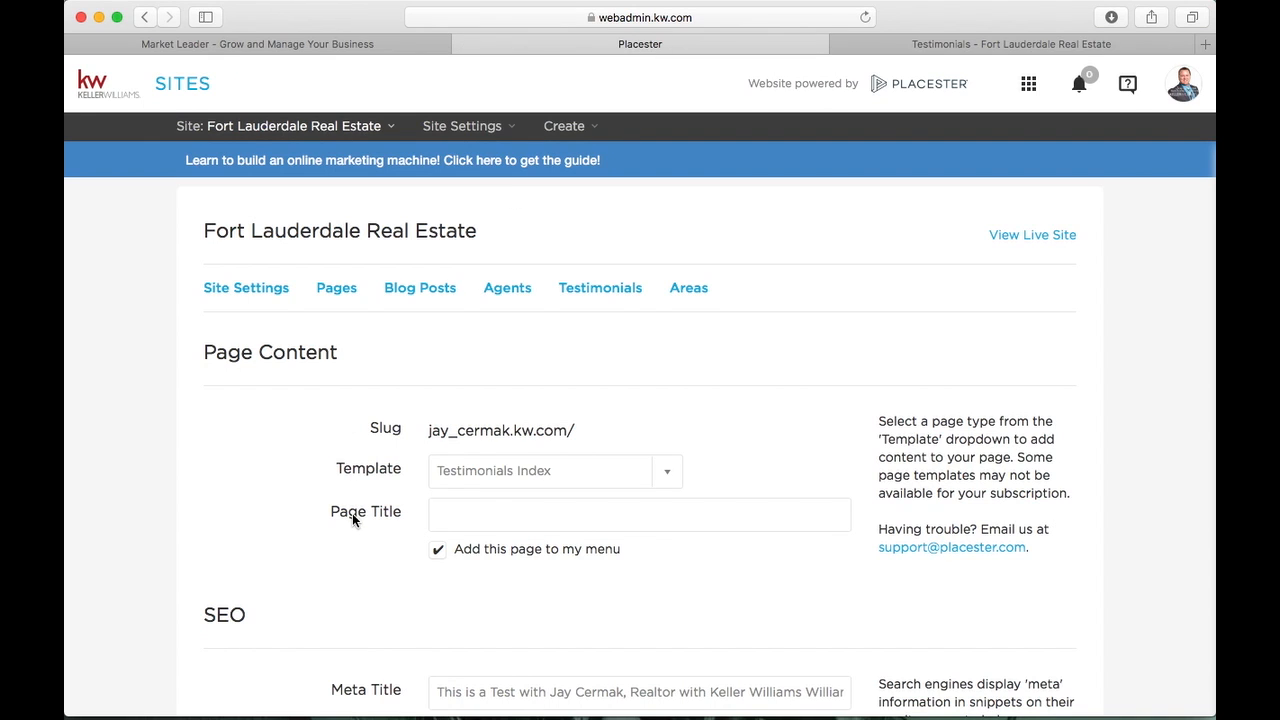
# From the site's list of four testimonials, open the first client's testimonial for editing
pyautogui.scroll(-3, 352, 513)
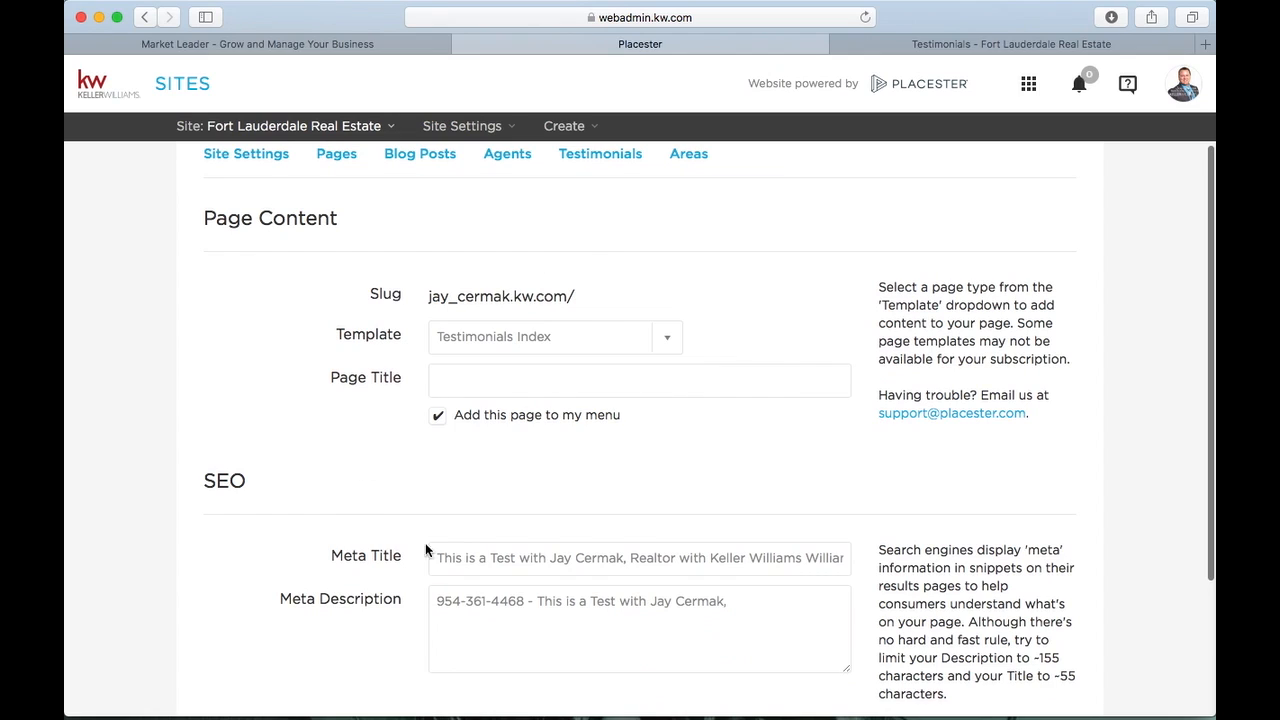
pyautogui.click(456, 383)
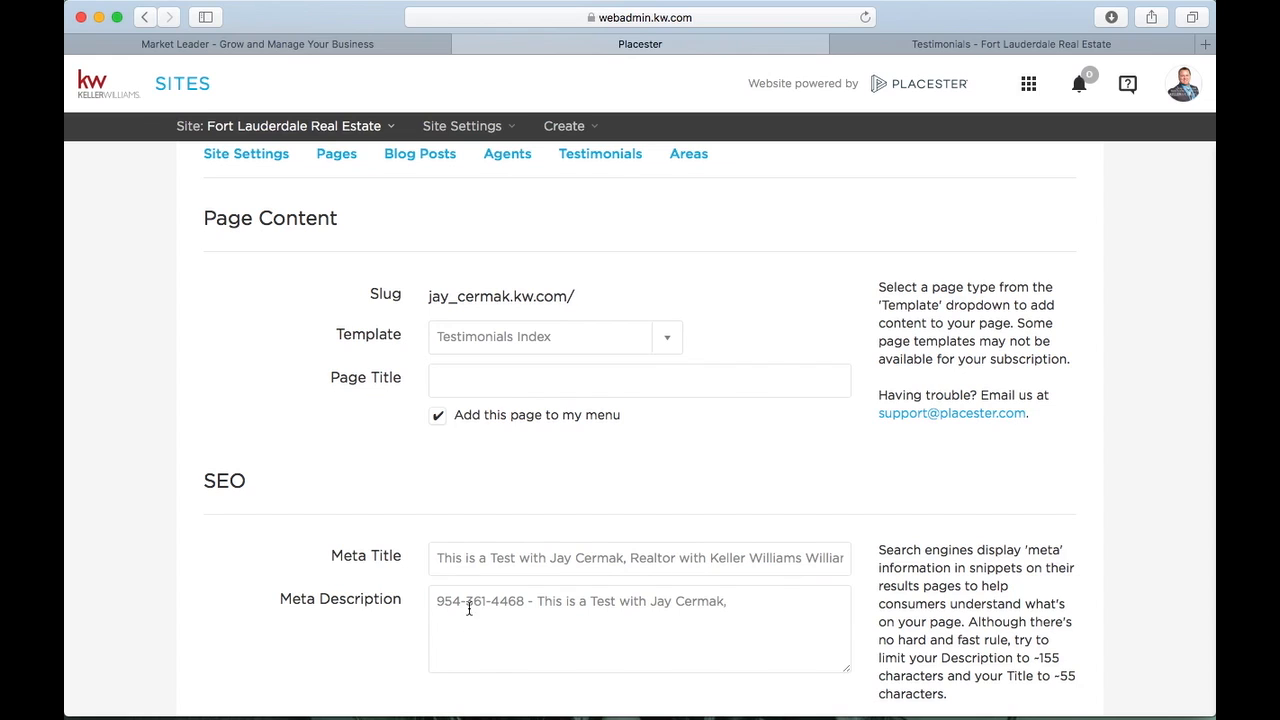
pyautogui.scroll(3, 600, 300)
pyautogui.click(602, 277)
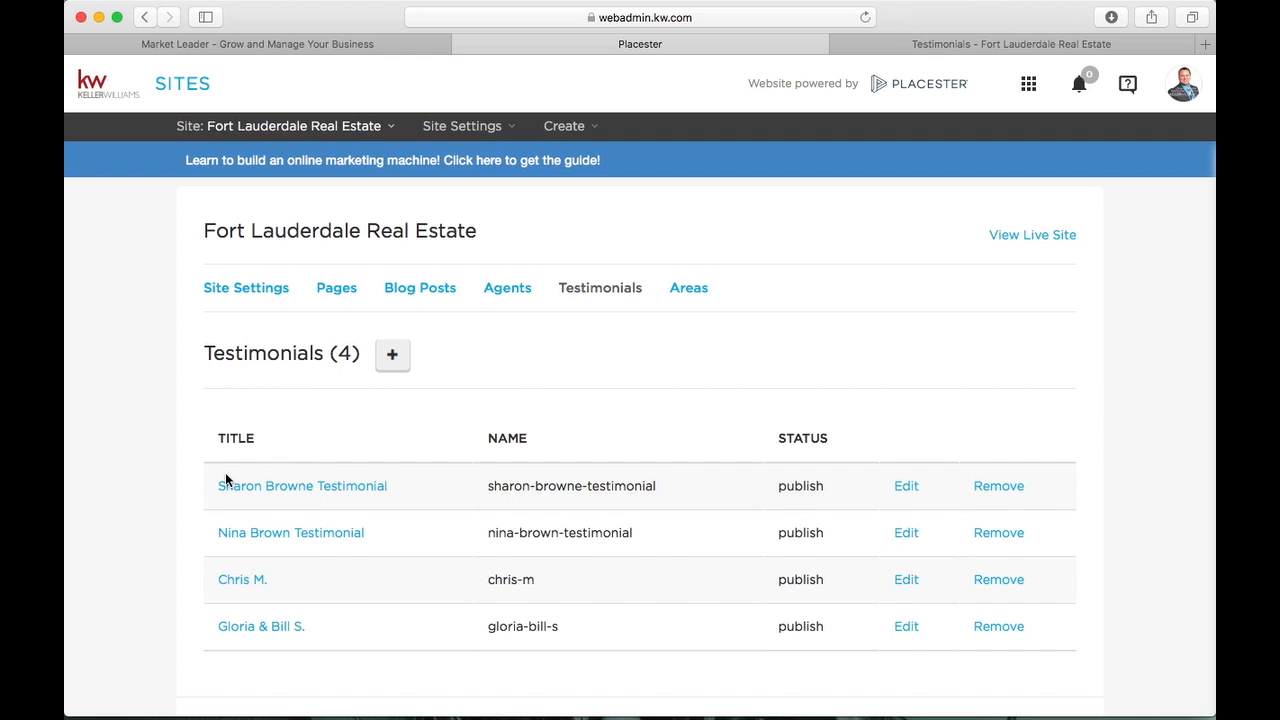
pyautogui.click(907, 488)
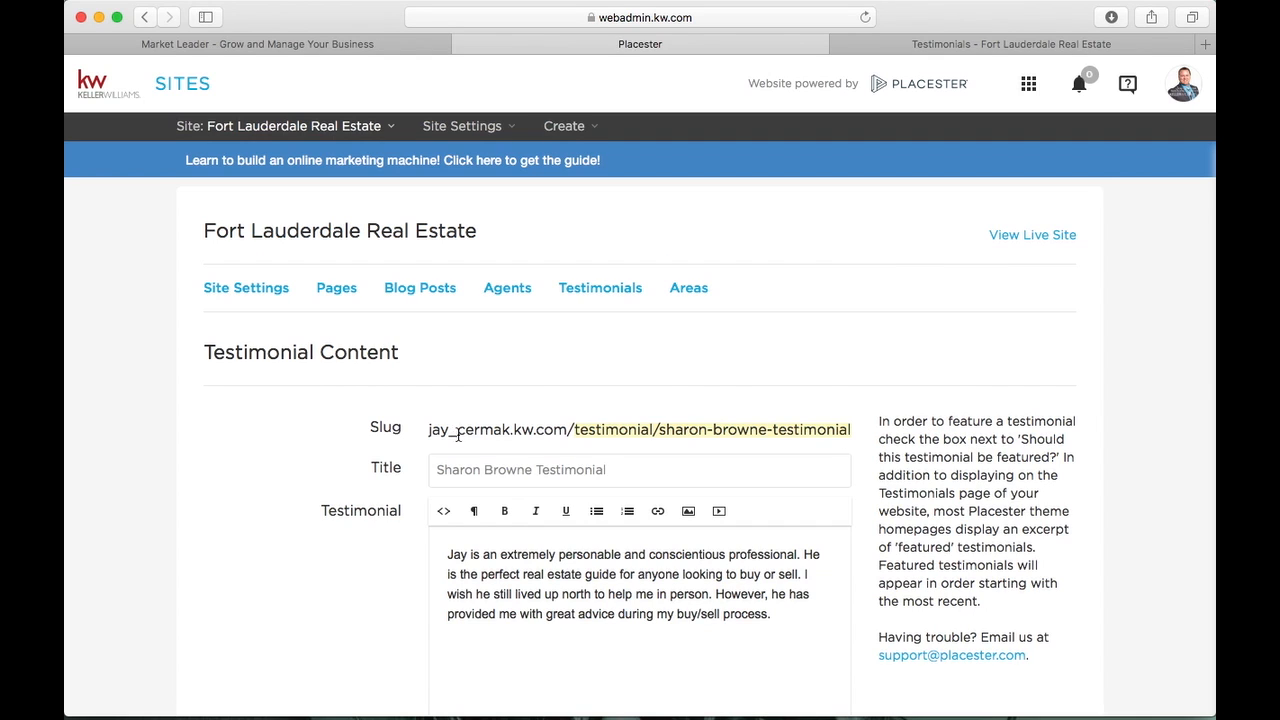
pyautogui.scroll(-3, 222, 425)
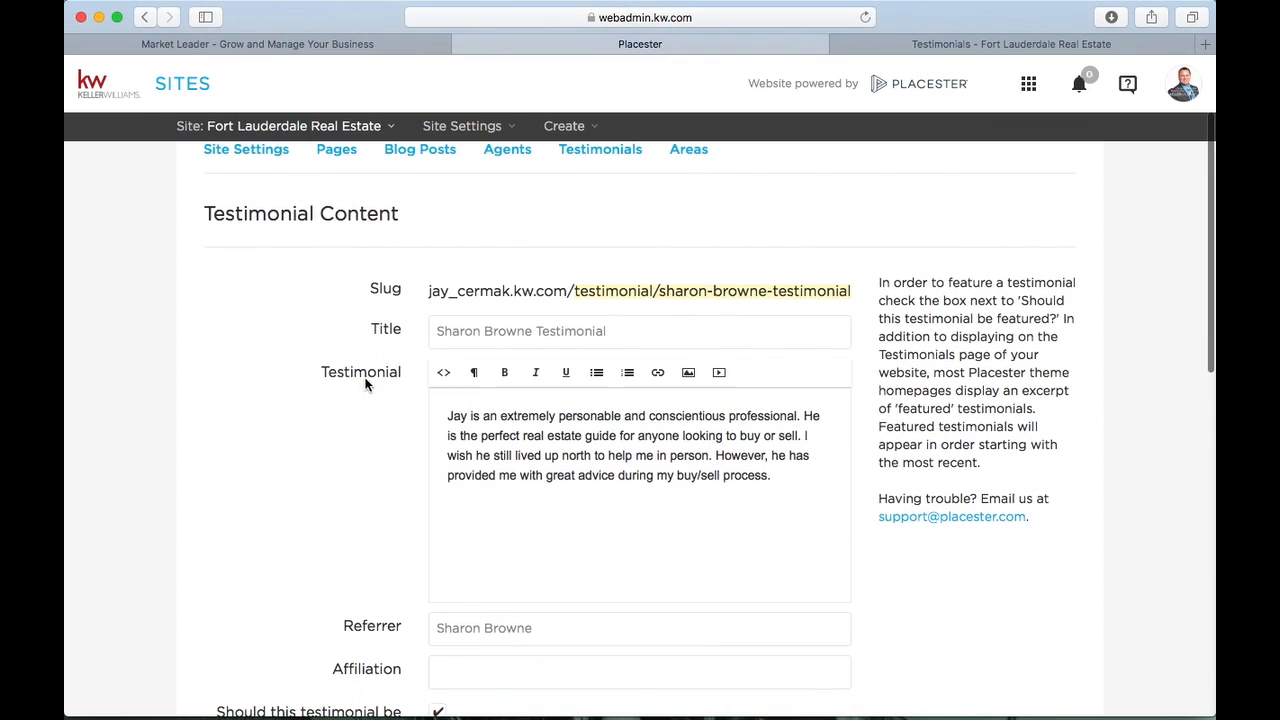
# Format the testimonial's body paragraph as a Quote
pyautogui.click(461, 336)
pyautogui.tripleClick(461, 336)
pyautogui.click(436, 400)
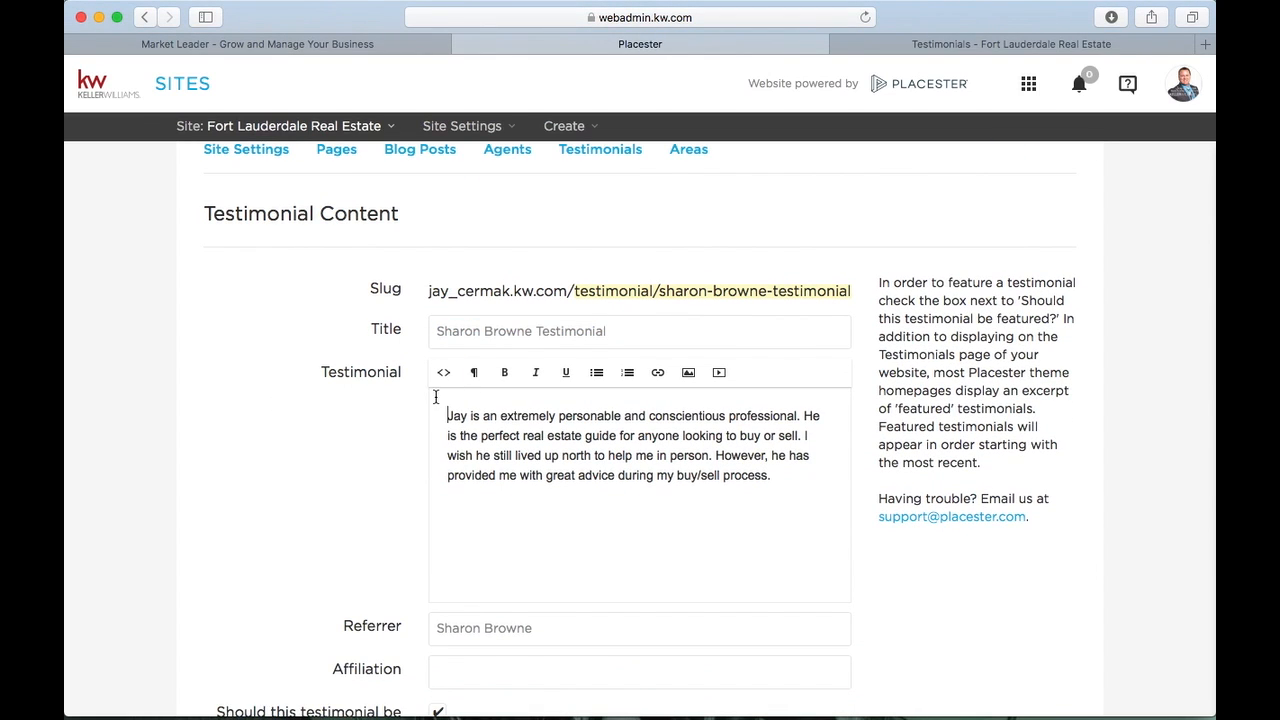
pyautogui.moveTo(436, 400); pyautogui.dragTo(792, 493)
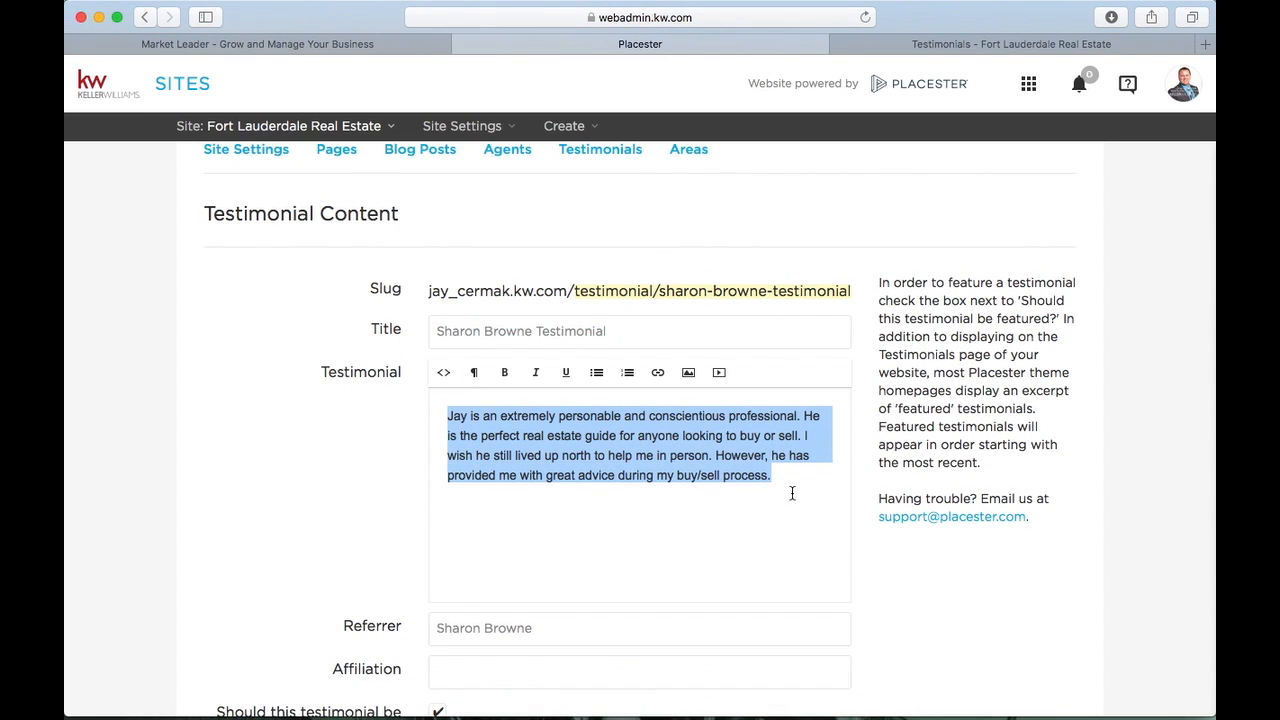
pyautogui.click(474, 372)
pyautogui.click(486, 455)
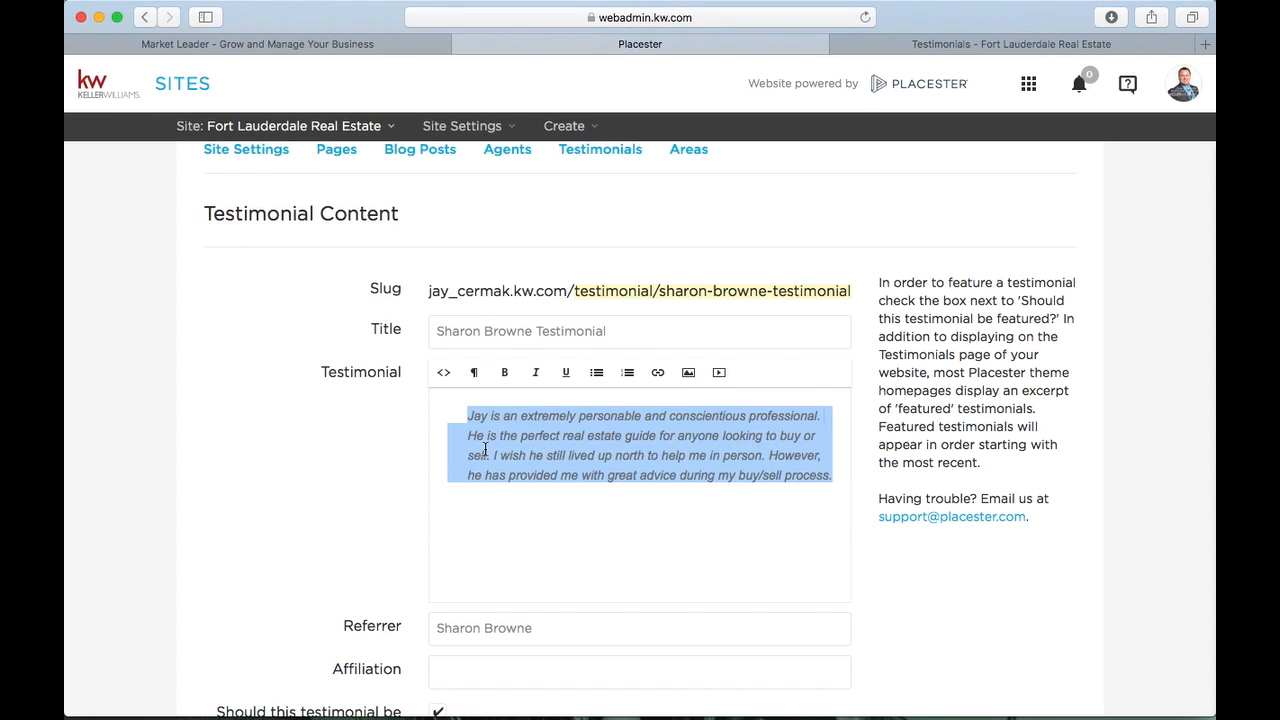
# Add a bold signature line below the quote: '~' followed by the client's name
pyautogui.click(592, 557)
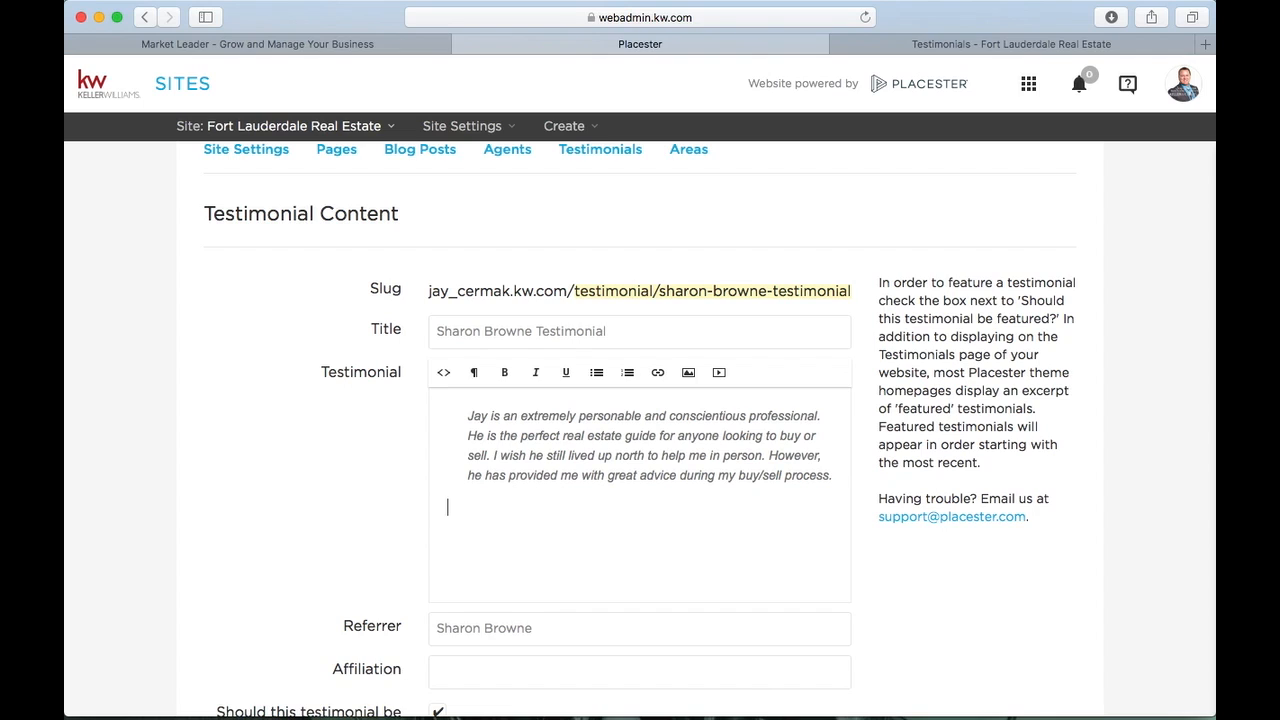
pyautogui.click(448, 508)
pyautogui.write('~')
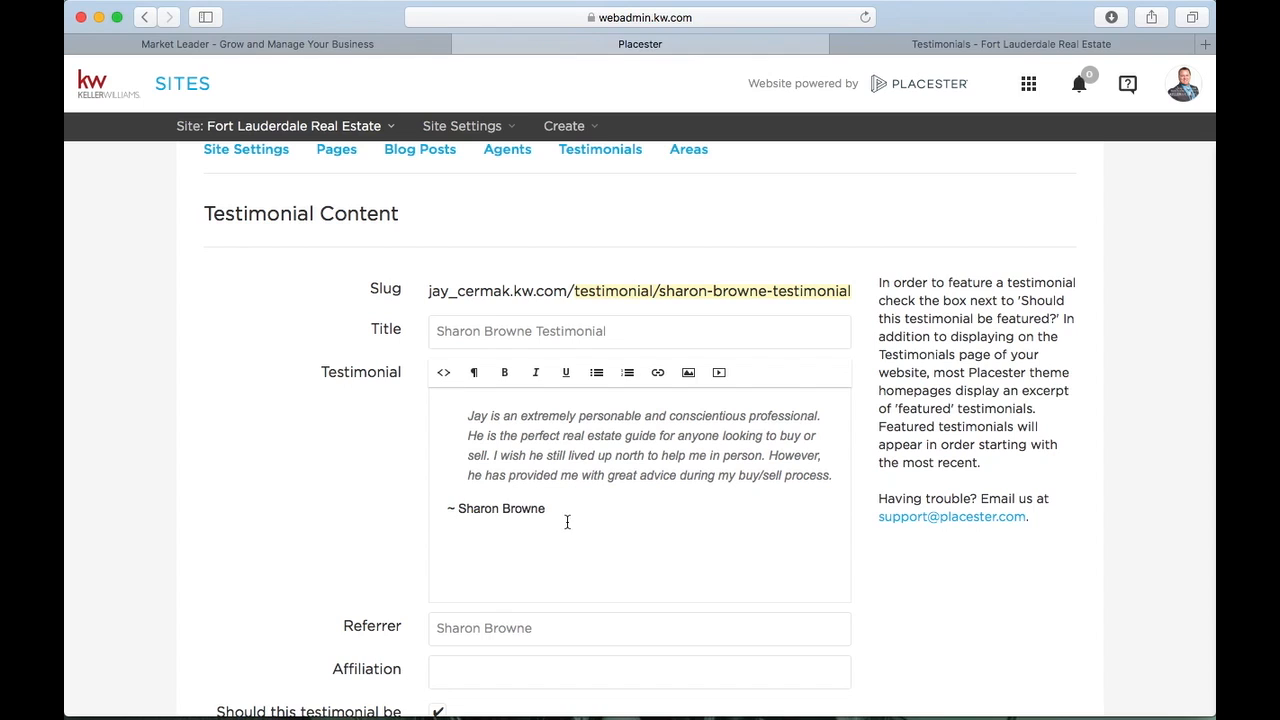
pyautogui.tripleClick(432, 510)
pyautogui.click(507, 373)
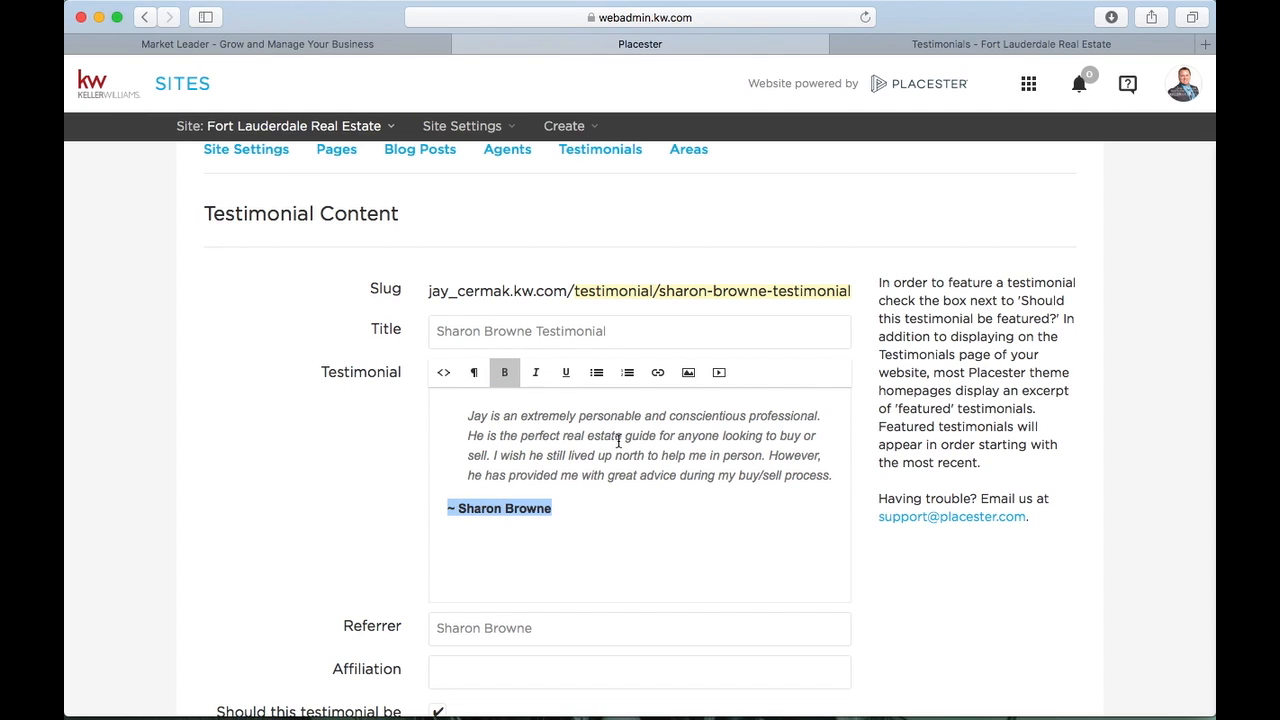
# Select the referrer name field and check the live Testimonials page
pyautogui.scroll(-1, 618, 441)
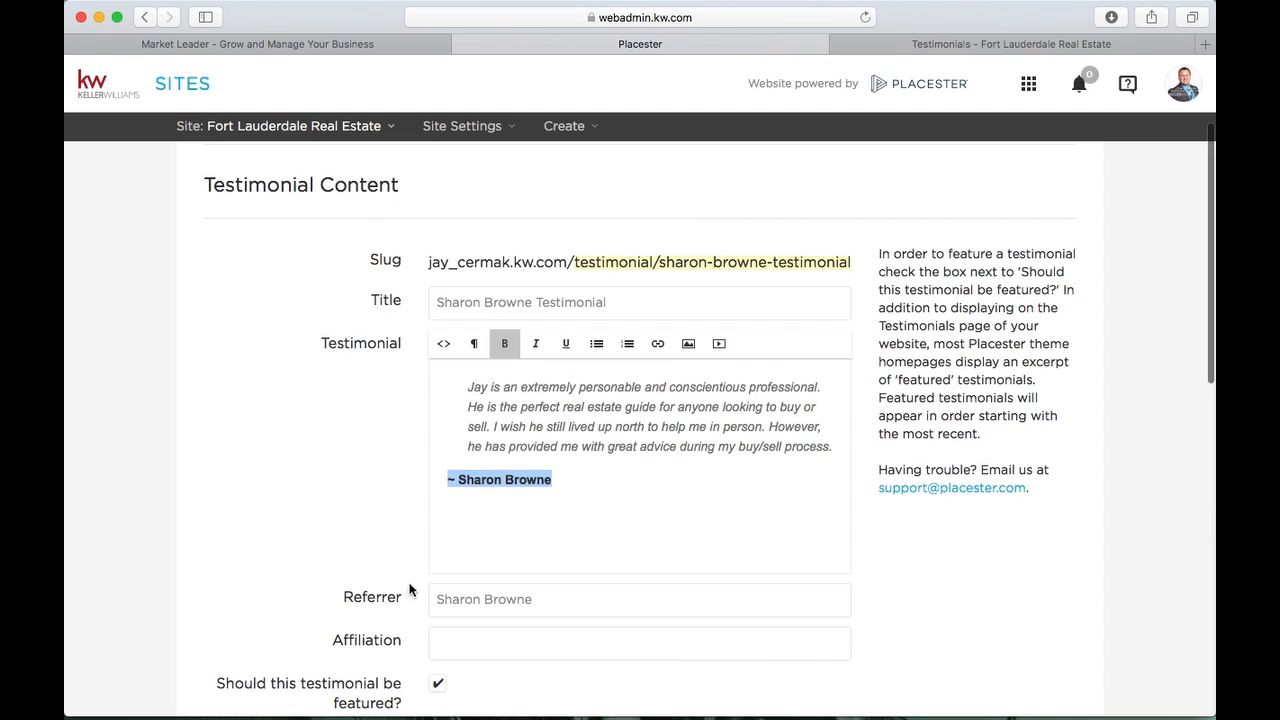
pyautogui.moveTo(560, 600); pyautogui.dragTo(423, 600)
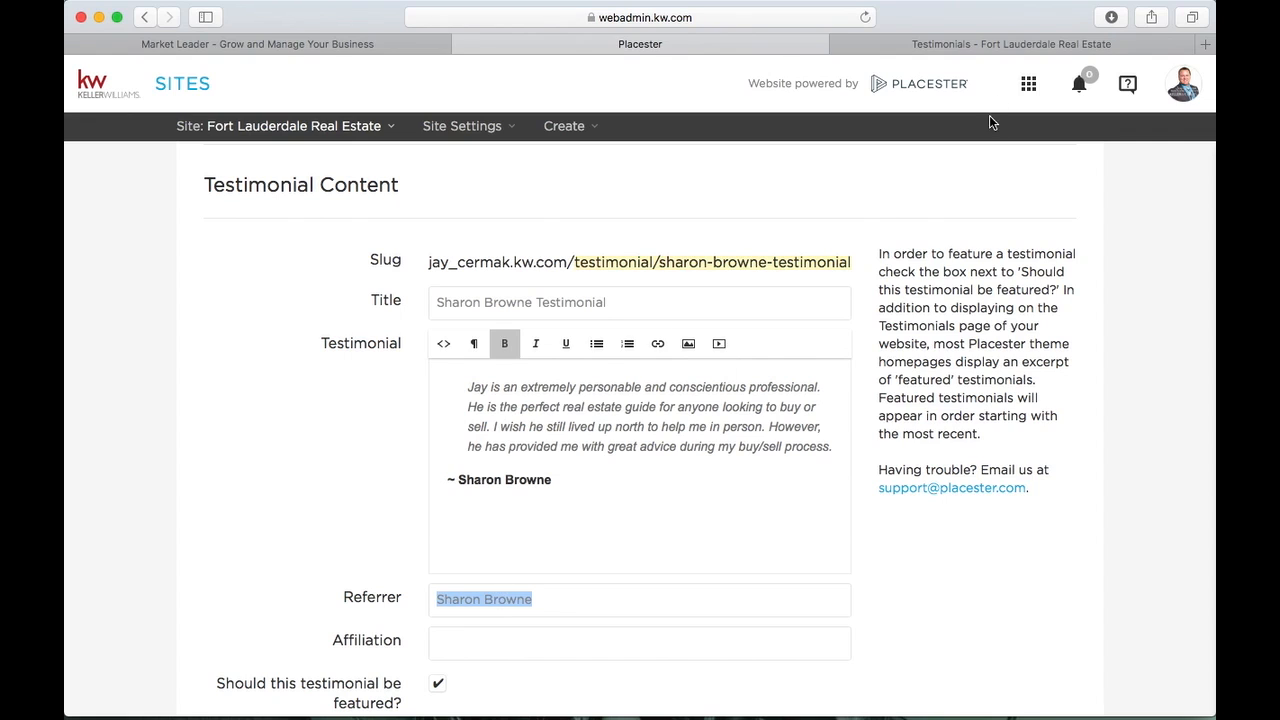
pyautogui.click(1025, 44)
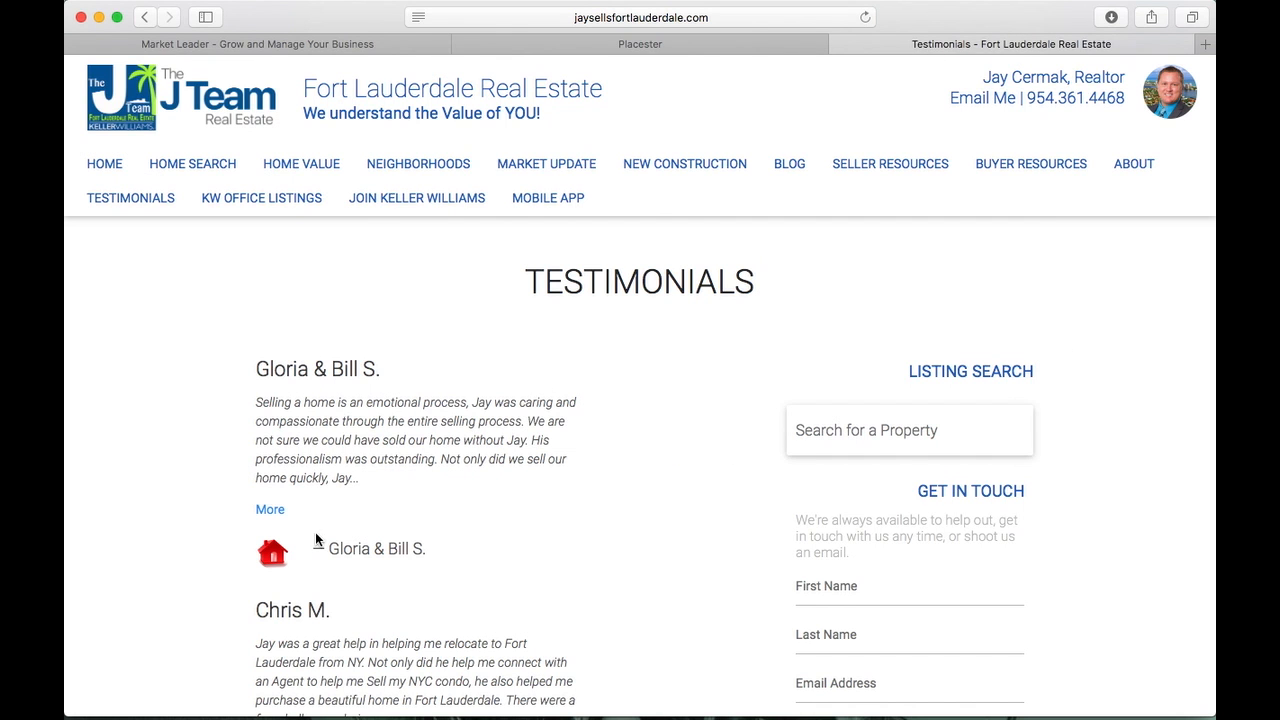
# Compare the live attribution line with the testimonial's empty Affiliation field in Placester
pyautogui.moveTo(312, 548); pyautogui.dragTo(354, 550)
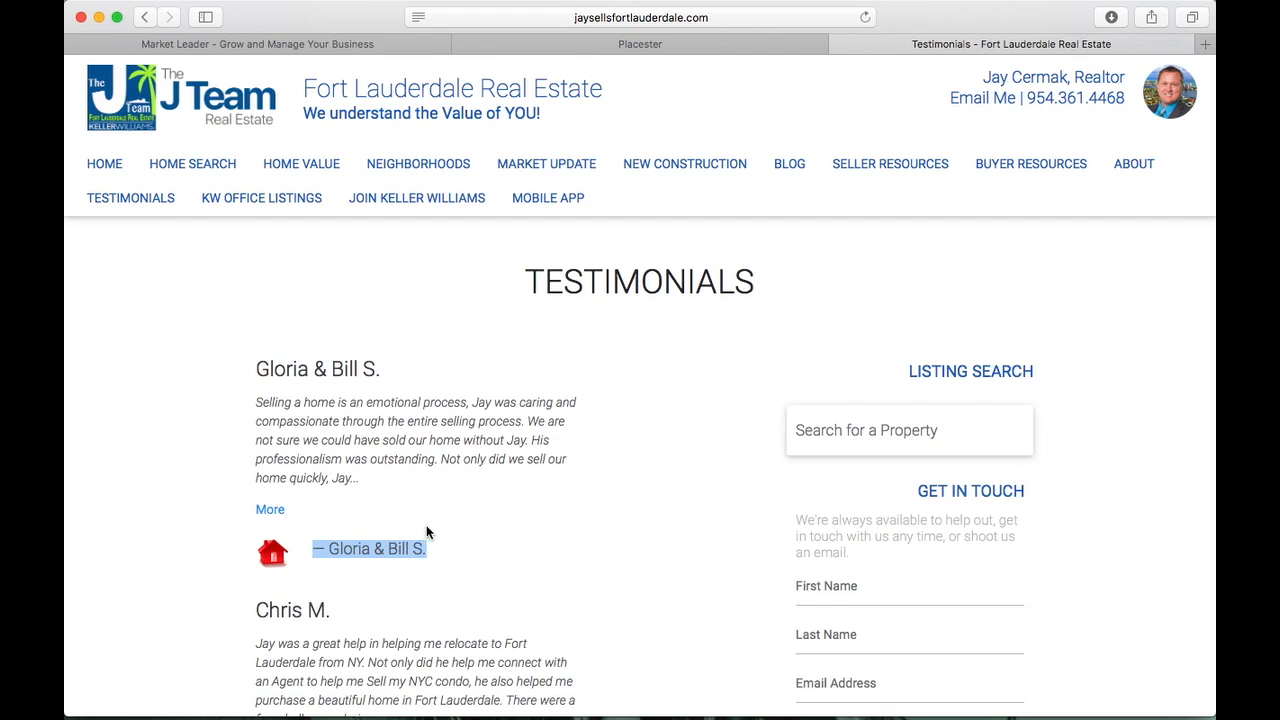
pyautogui.click(717, 55)
pyautogui.click(721, 44)
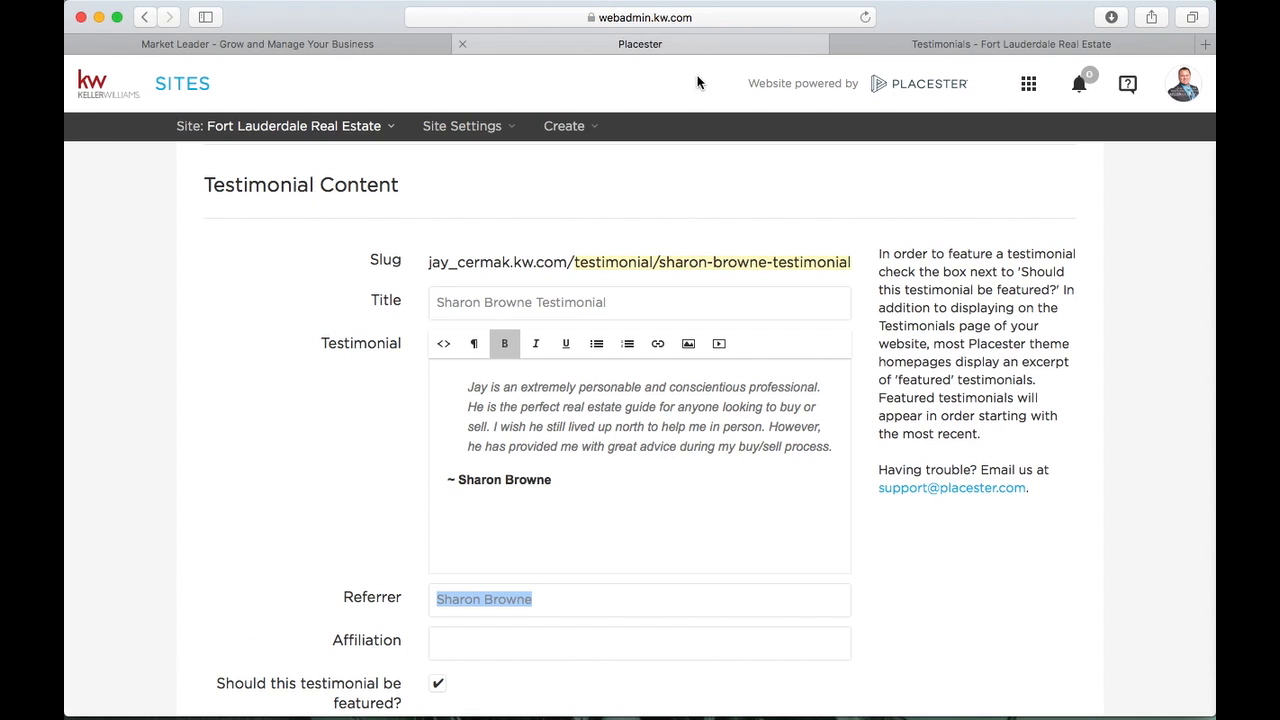
pyautogui.click(529, 645)
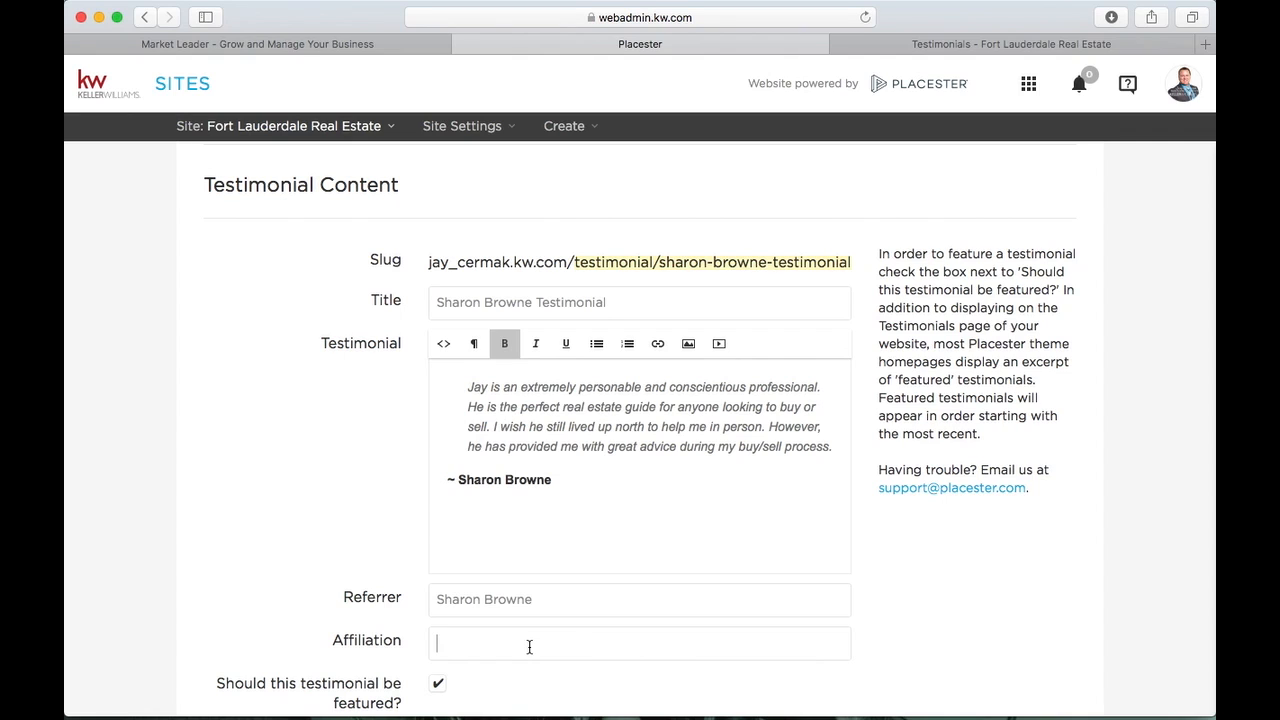
pyautogui.scroll(-2, 529, 647)
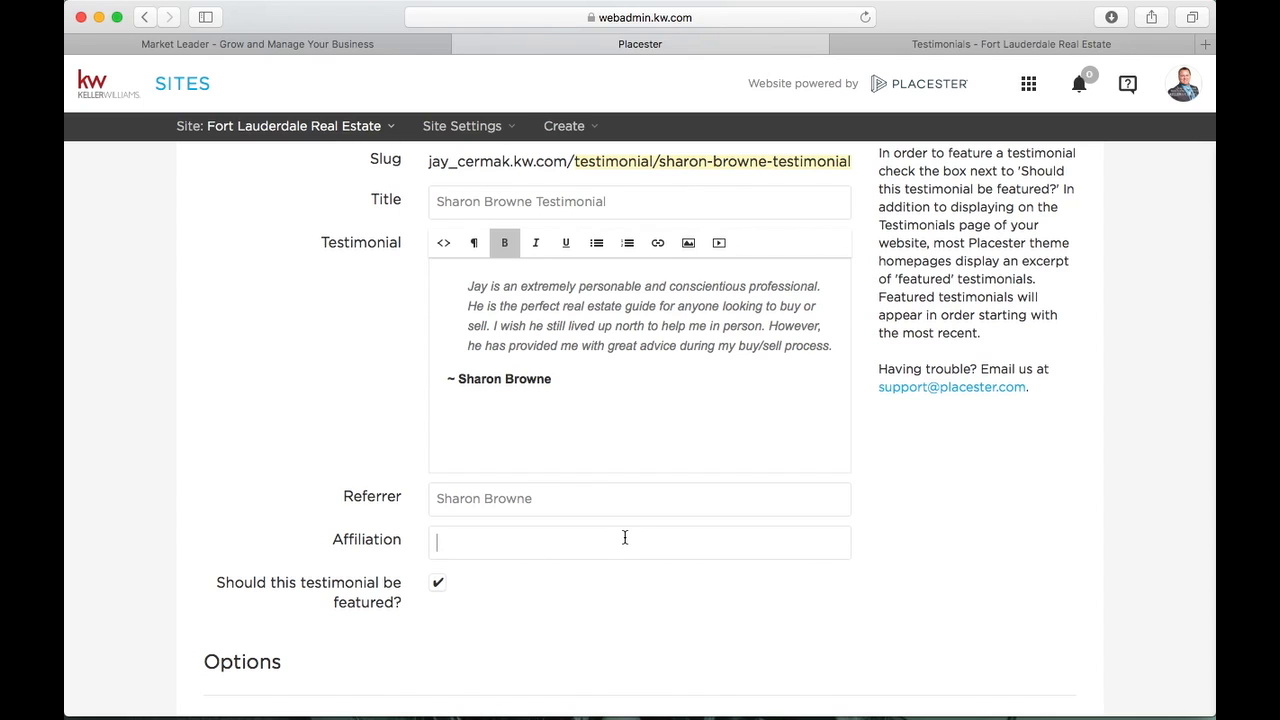
# Go to the live site's home page and scroll down to its Testimonials section
pyautogui.click(1010, 44)
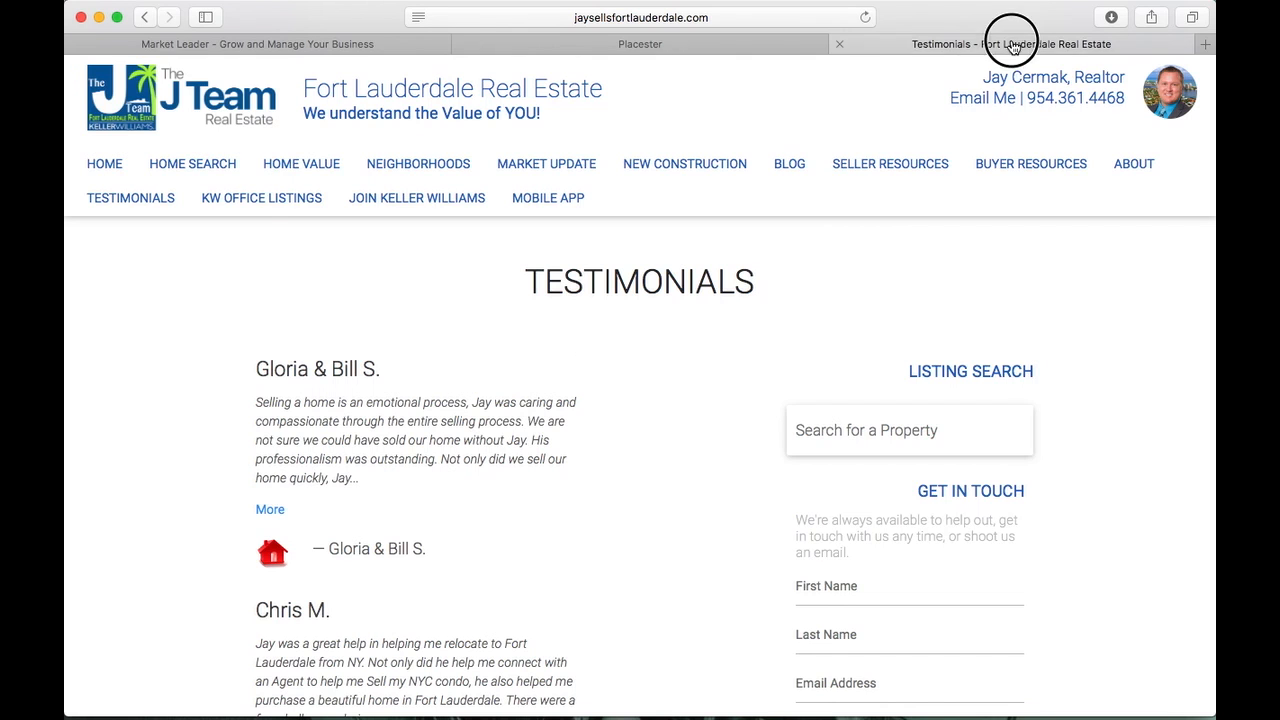
pyautogui.click(117, 167)
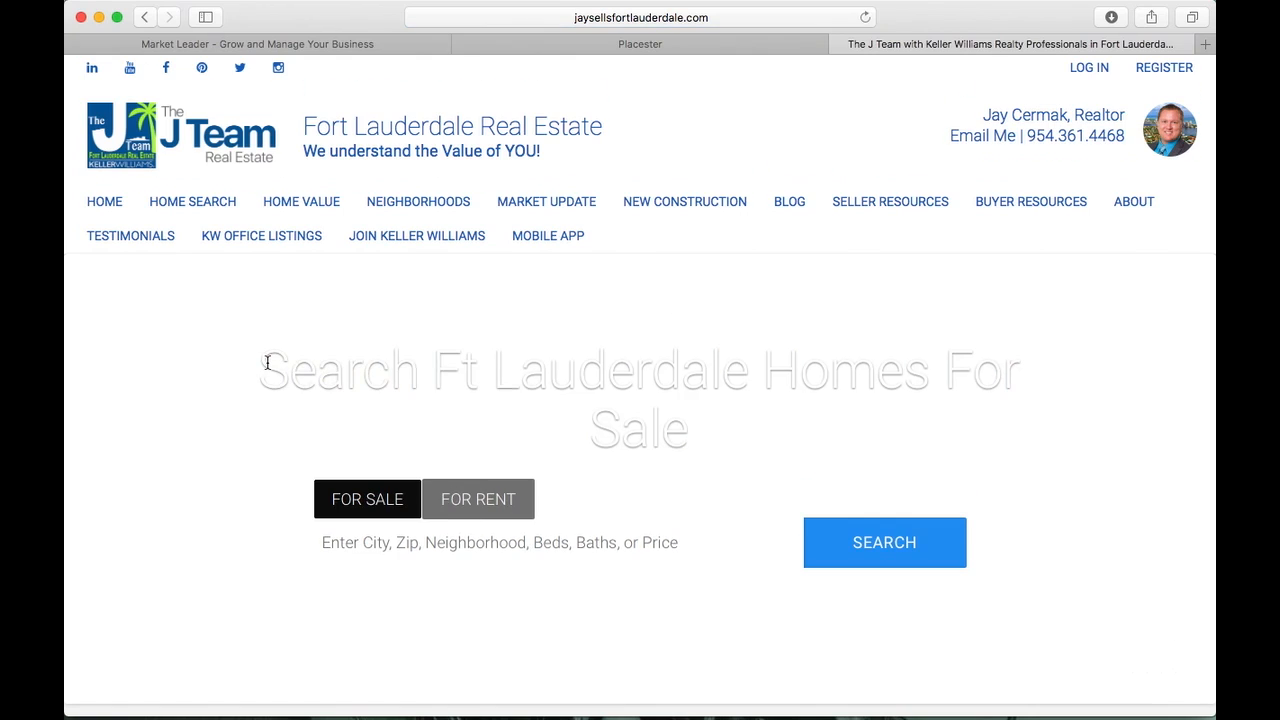
pyautogui.scroll(-4, 267, 365)
pyautogui.scroll(-10, 267, 365)
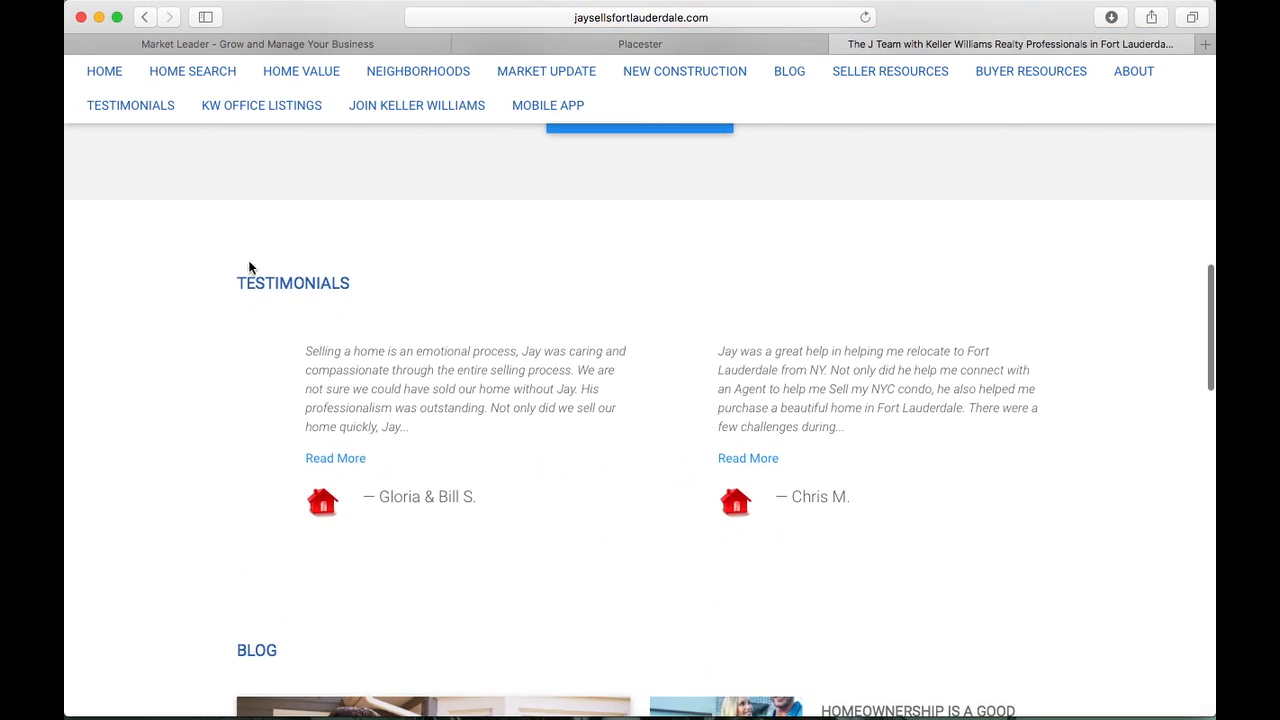
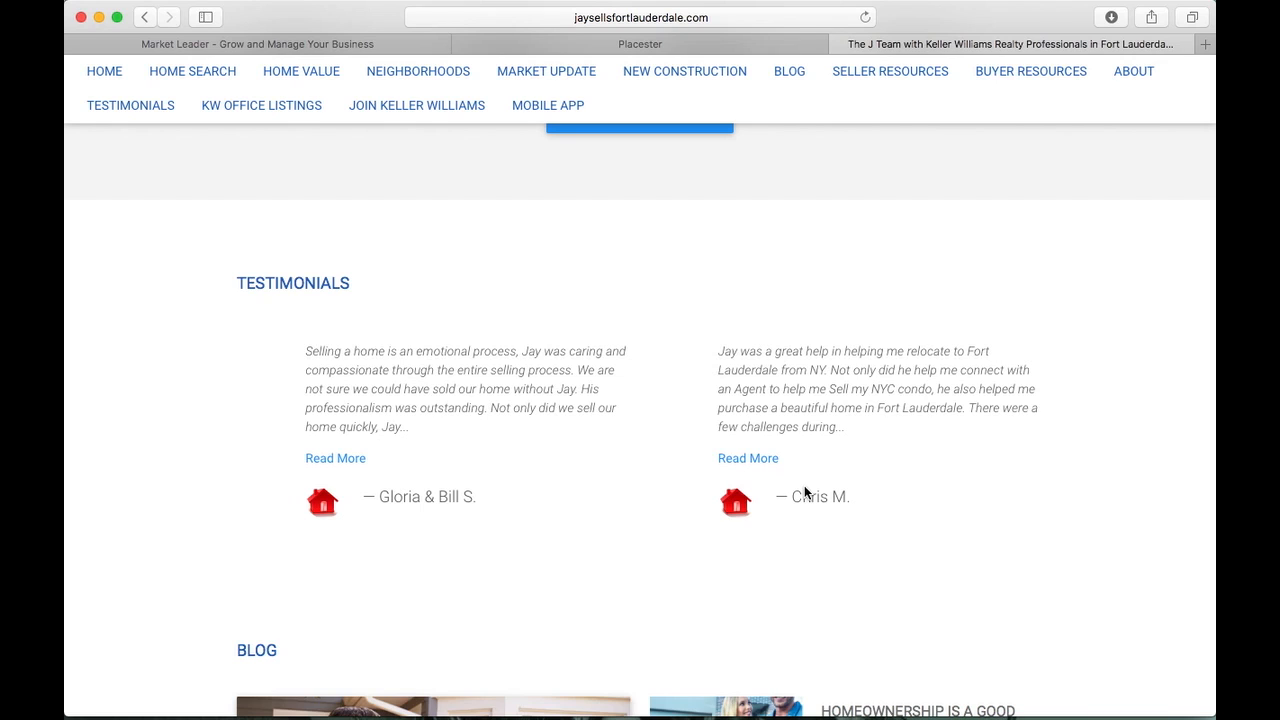
# Mark the client's testimonial as featured in Placester
pyautogui.click(729, 44)
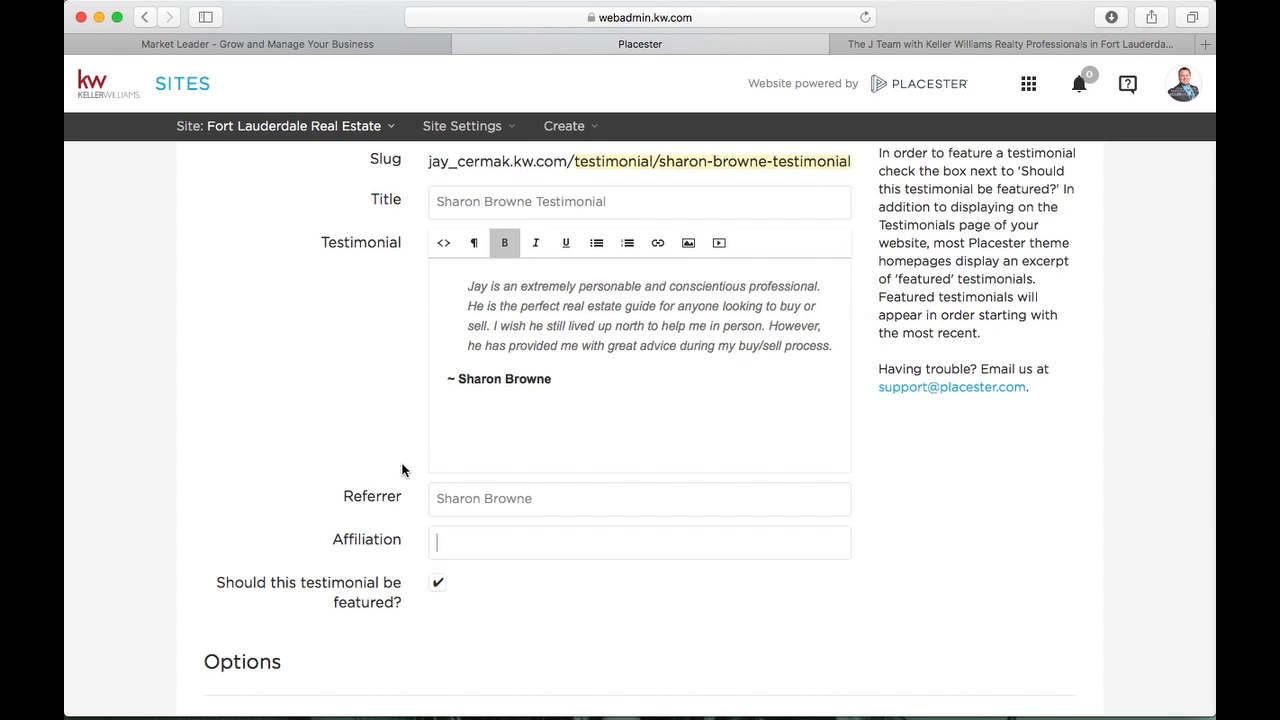
pyautogui.scroll(-5, 402, 470)
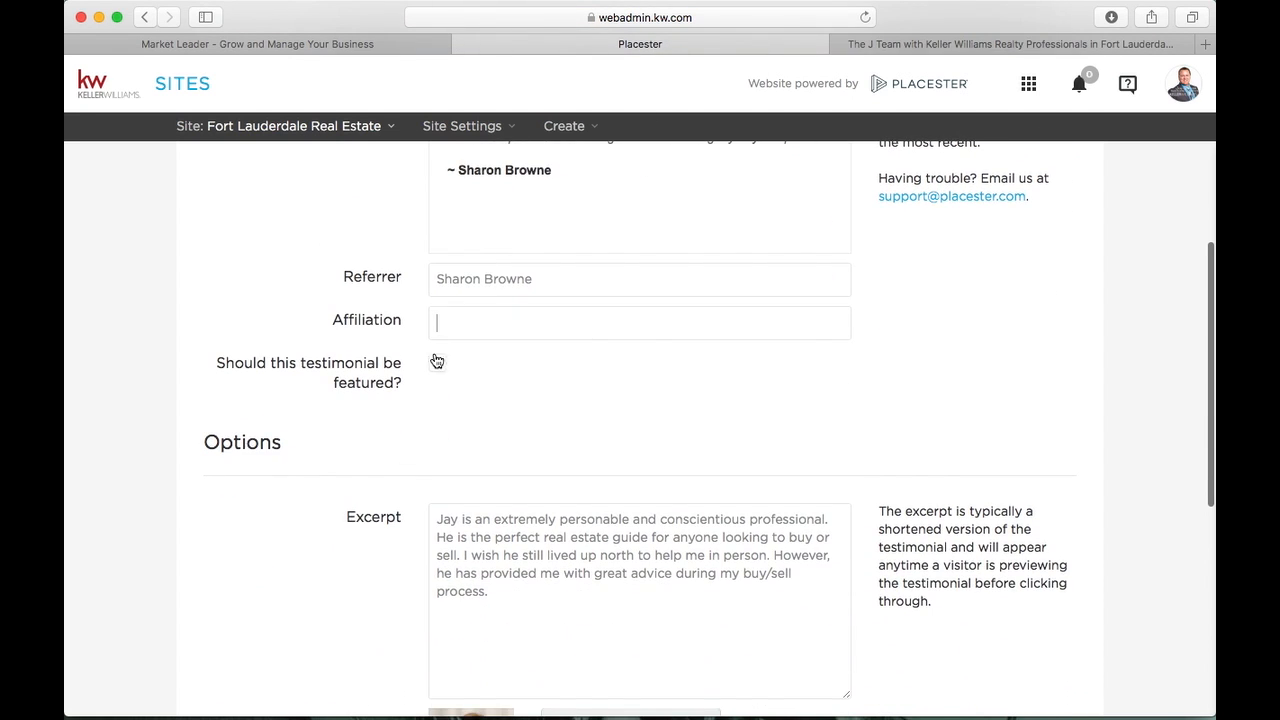
pyautogui.click(437, 361)
pyautogui.scroll(-3, 440, 365)
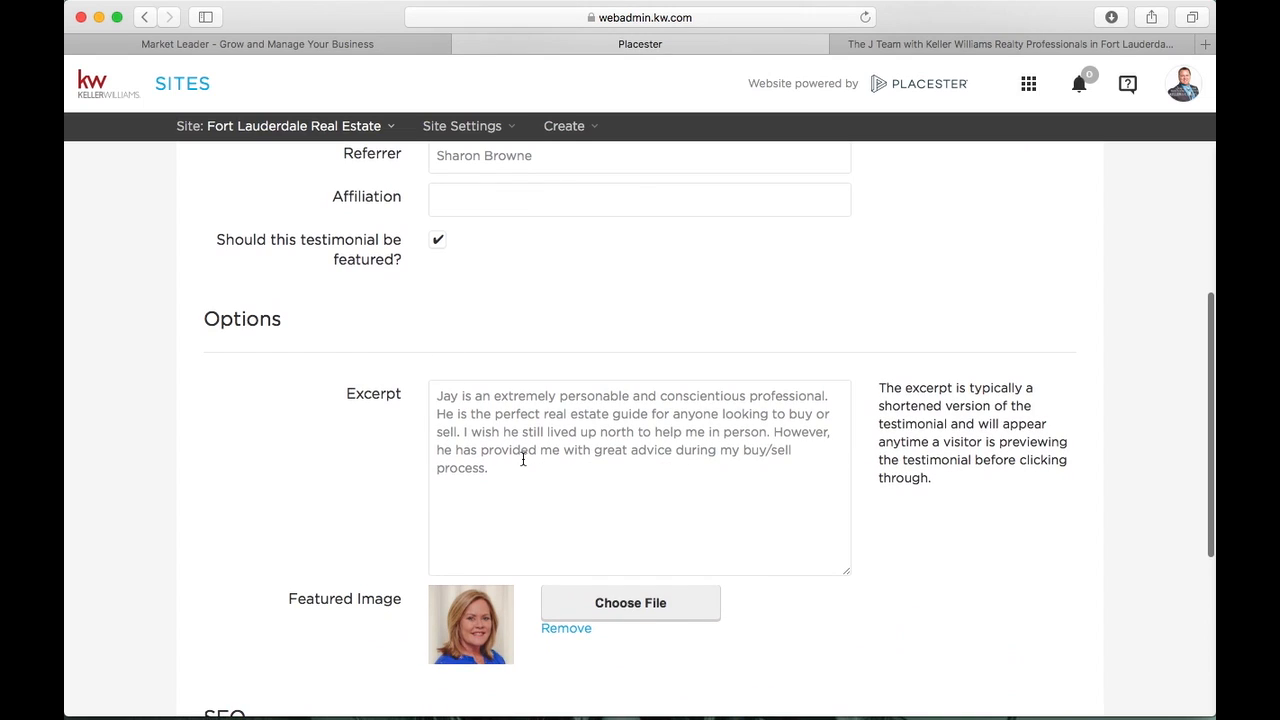
# Review the testimonial's Excerpt and SEO fields, then check the live site's testimonials
pyautogui.moveTo(520, 472); pyautogui.dragTo(420, 389)
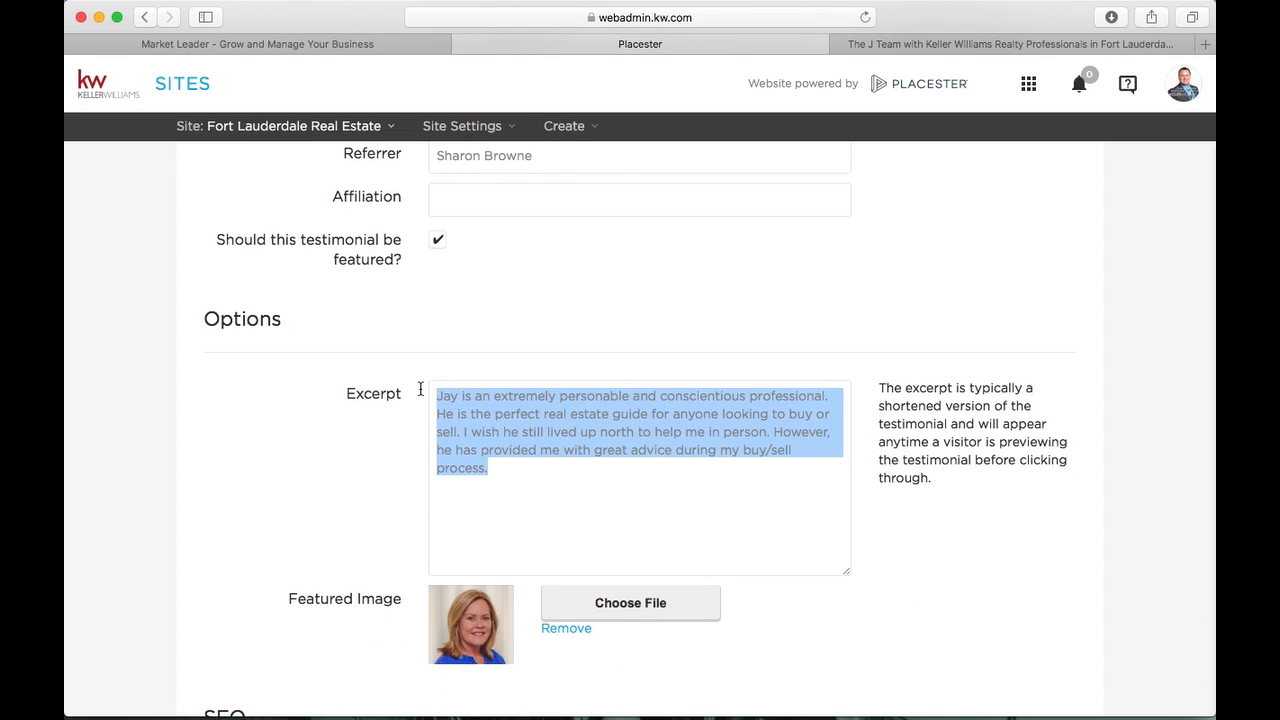
pyautogui.scroll(10, 420, 389)
pyautogui.scroll(-10, 420, 389)
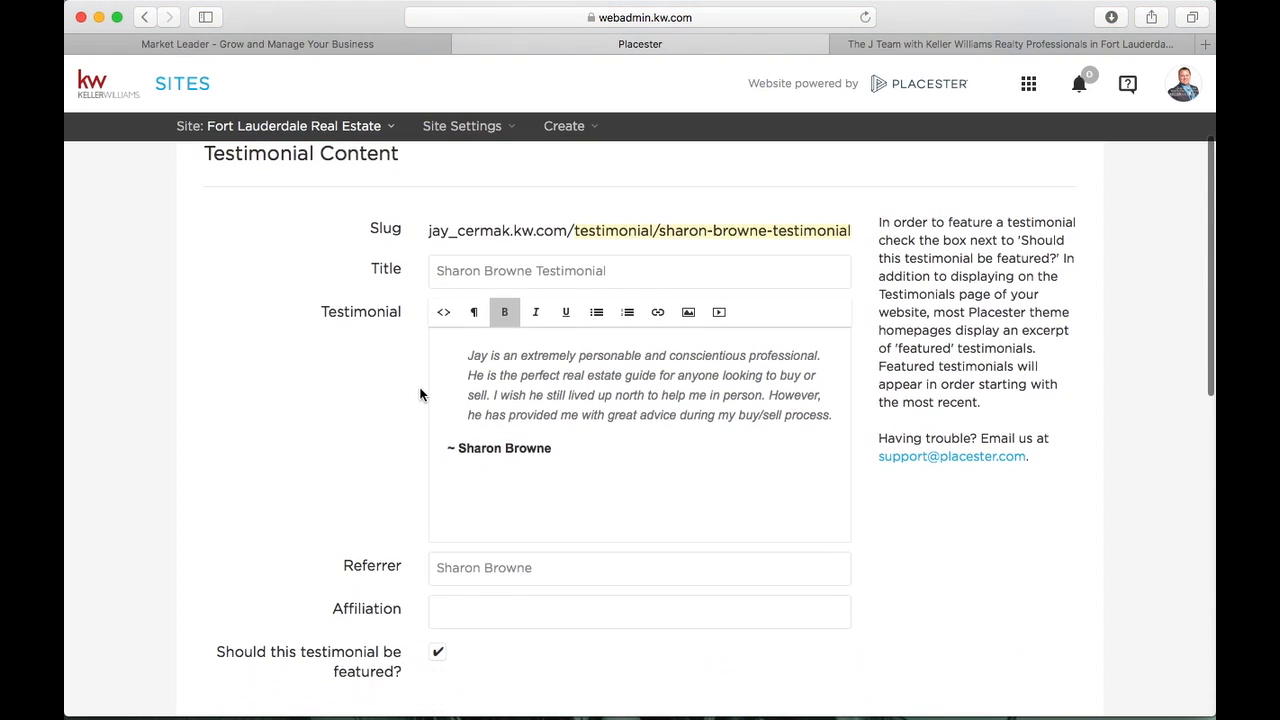
pyautogui.scroll(-1, 420, 395)
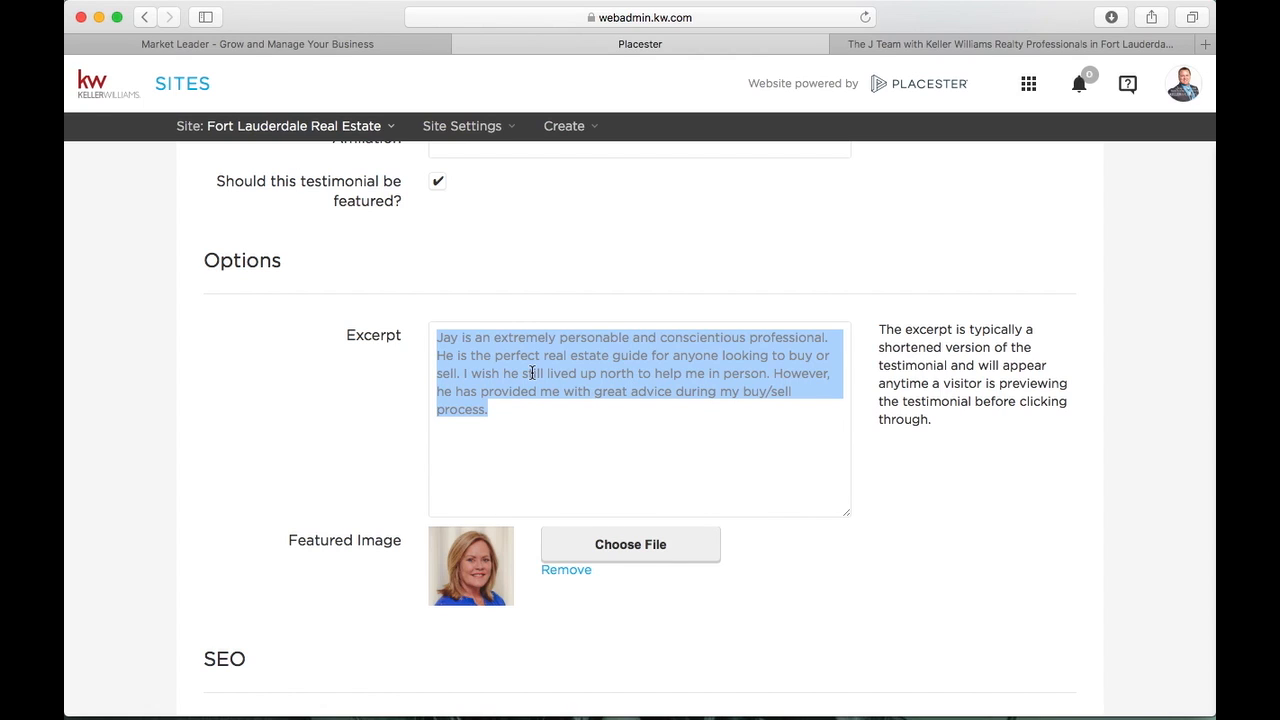
pyautogui.scroll(-3, 532, 373)
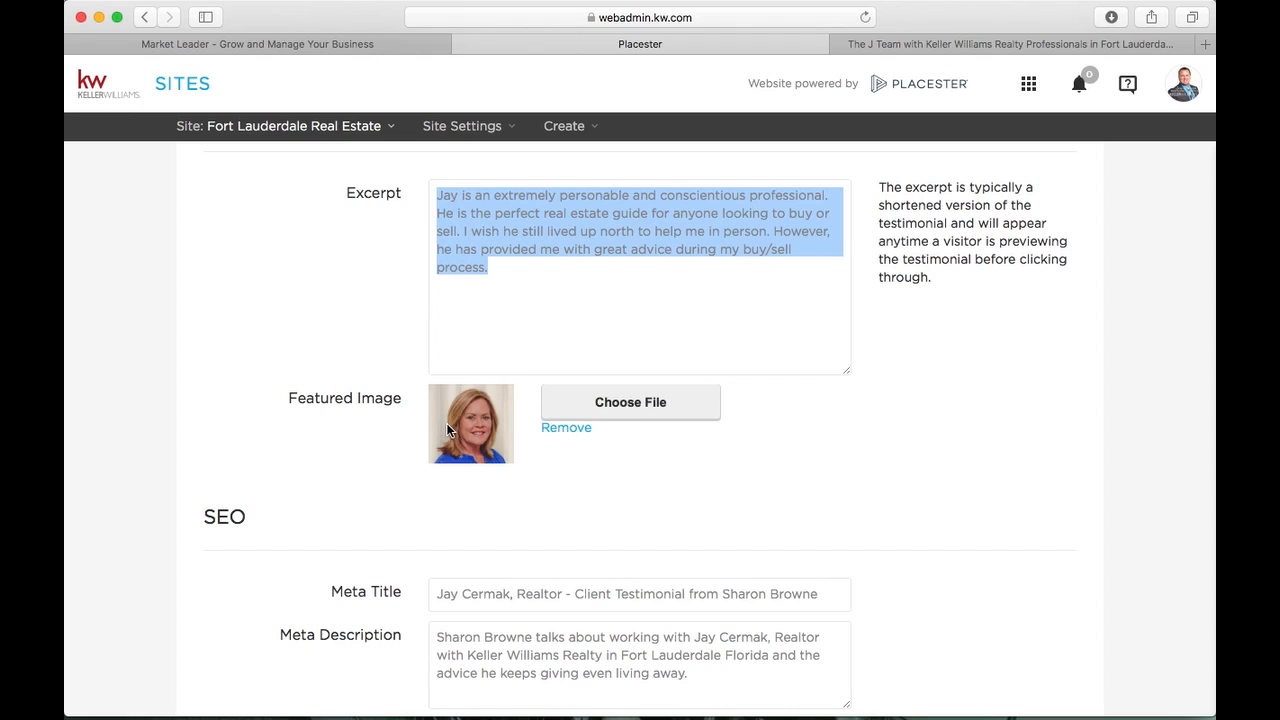
pyautogui.scroll(-4, 447, 430)
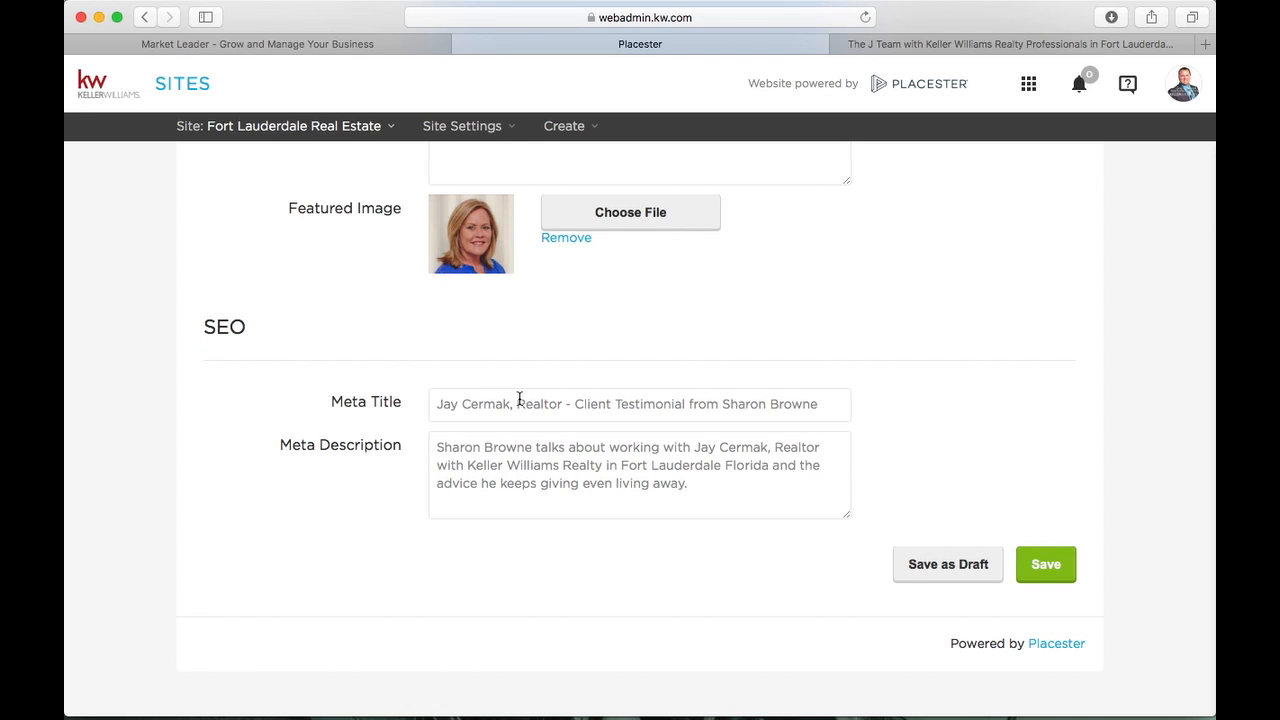
pyautogui.click(1014, 44)
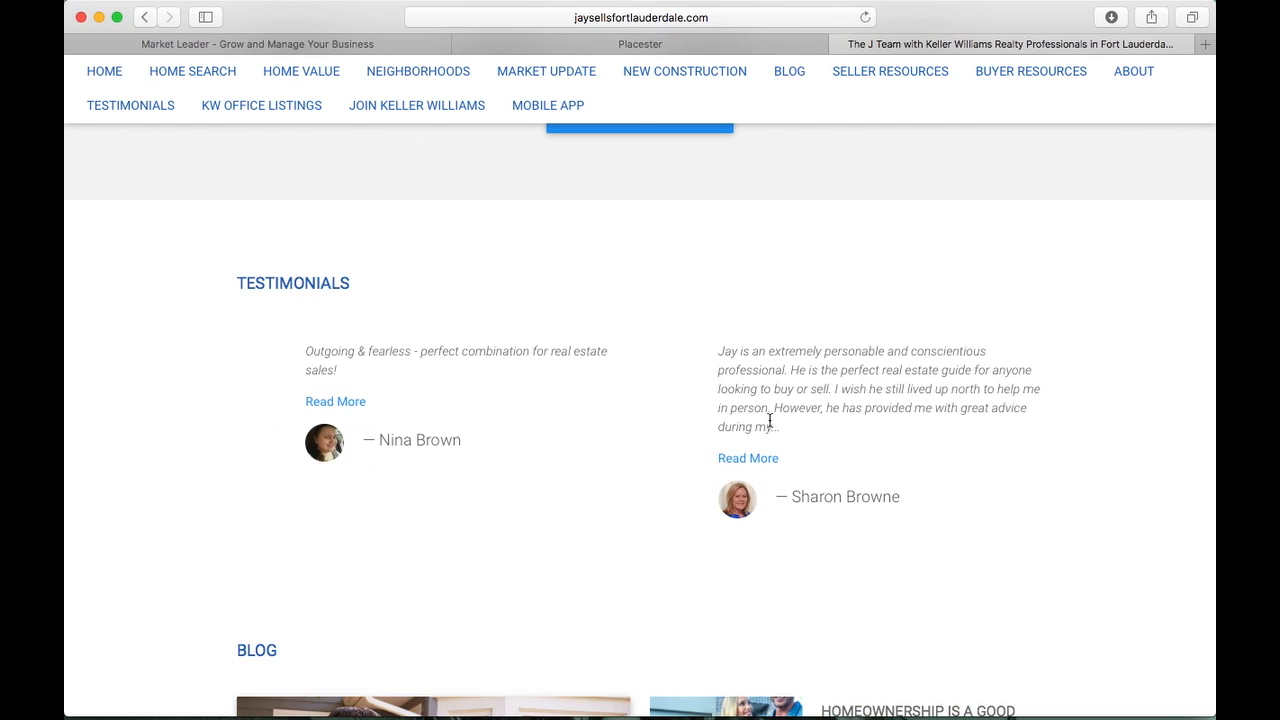
# Open the testimonial's full page via Read More, then return to its Placester editor
pyautogui.click(755, 460)
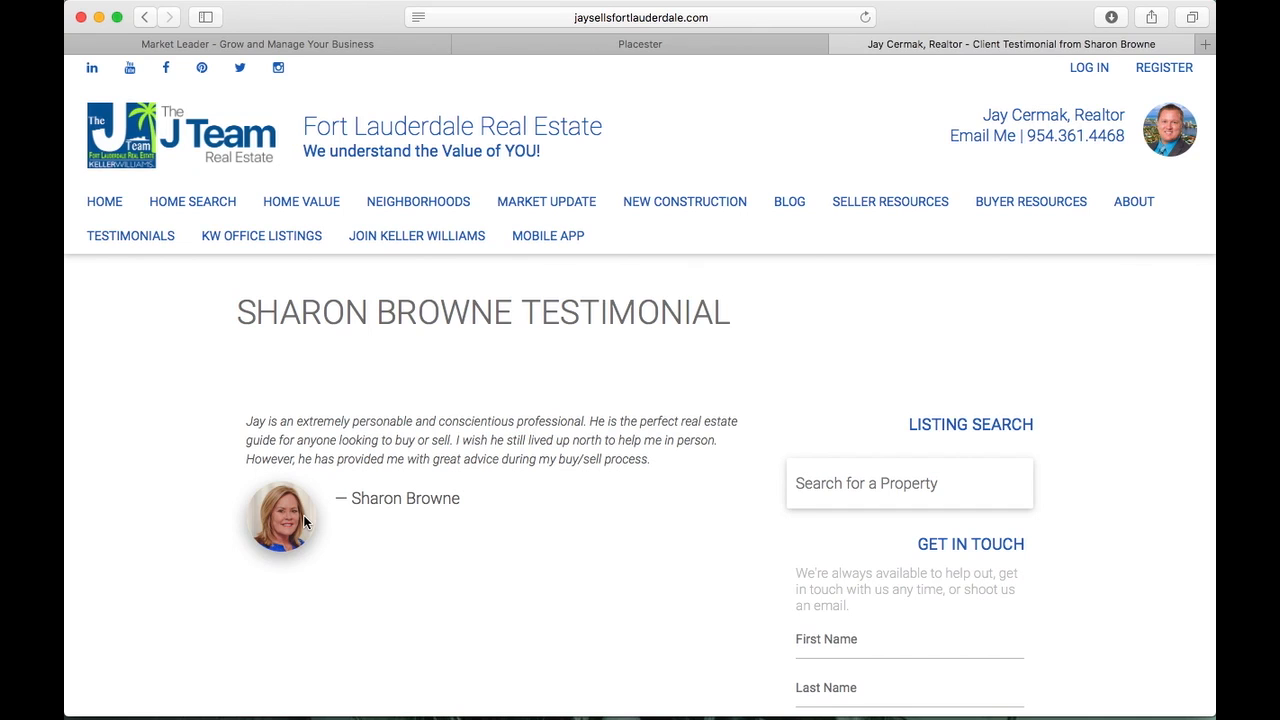
pyautogui.click(769, 44)
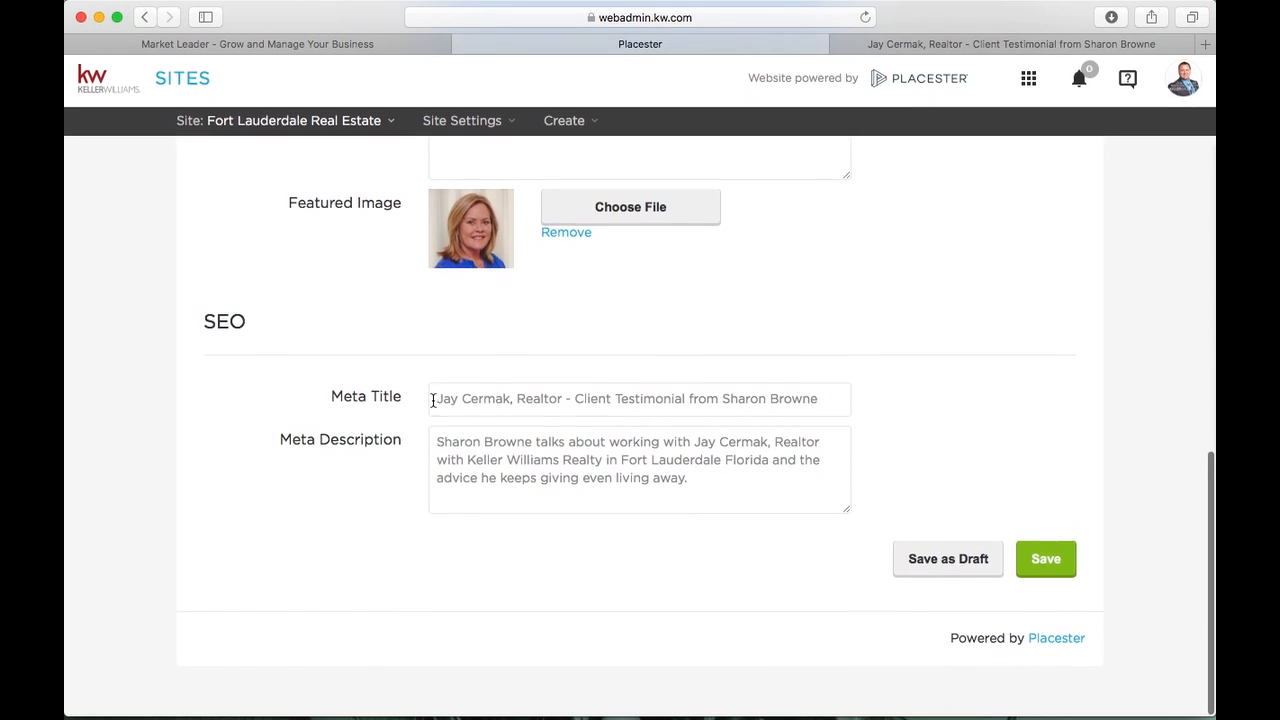
pyautogui.scroll(15, 433, 401)
pyautogui.scroll(-3, 433, 401)
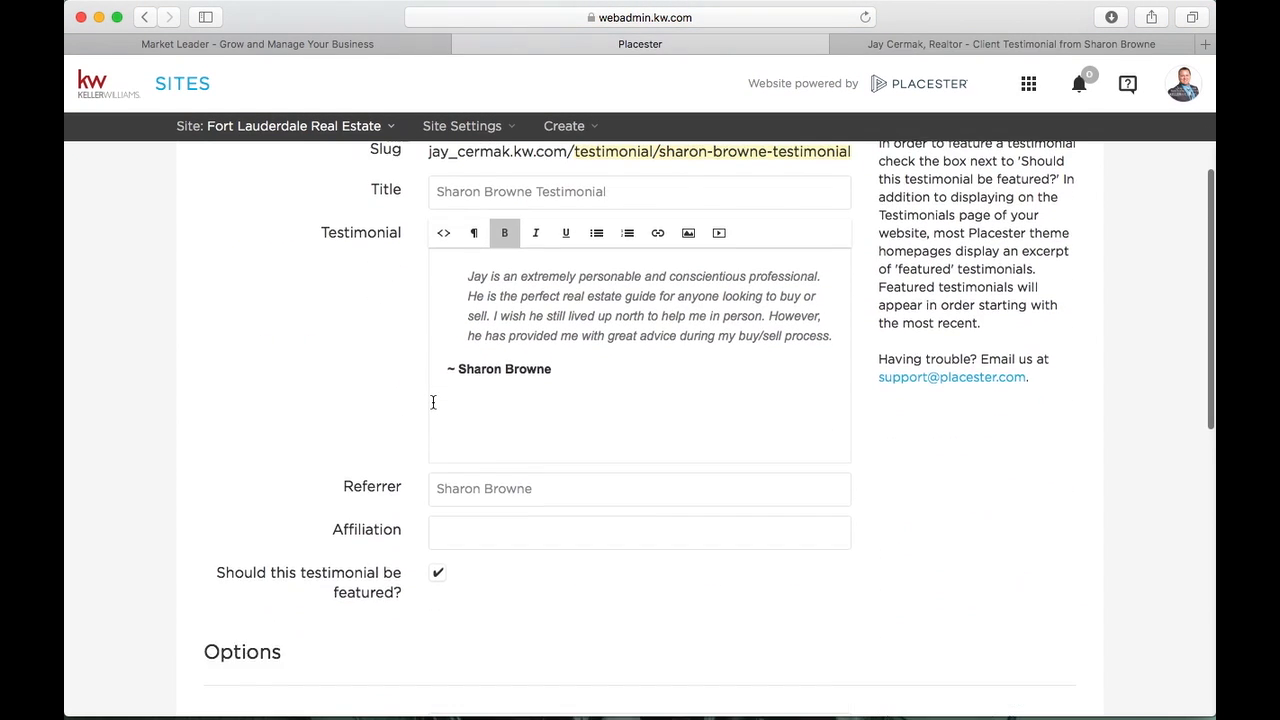
pyautogui.scroll(3, 433, 401)
pyautogui.moveTo(466, 416); pyautogui.dragTo(738, 511)
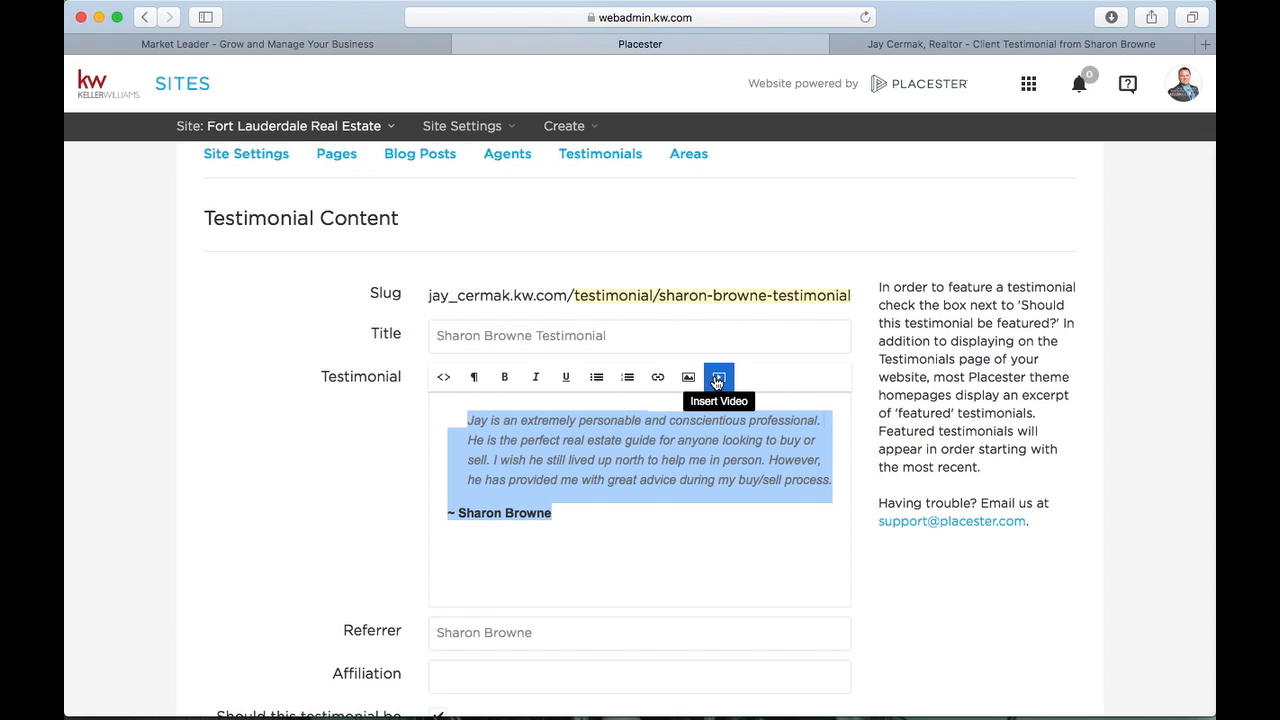
pyautogui.scroll(-5, 717, 383)
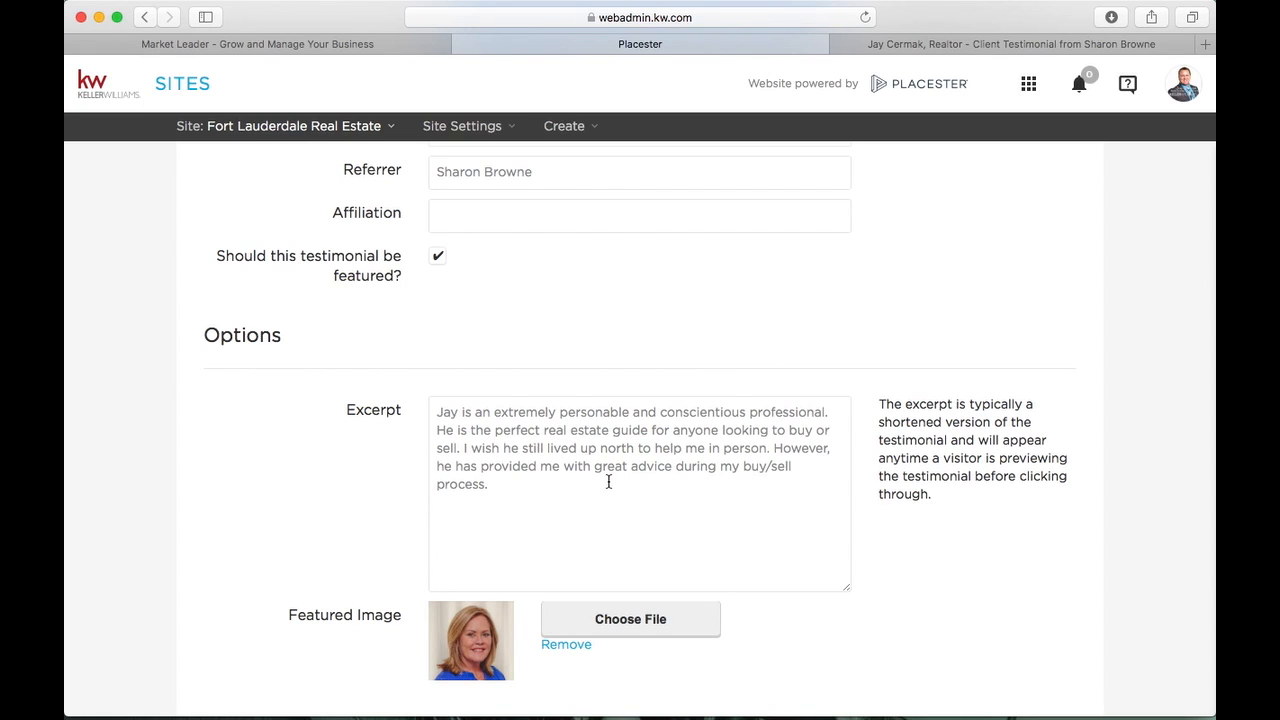
pyautogui.scroll(6, 608, 482)
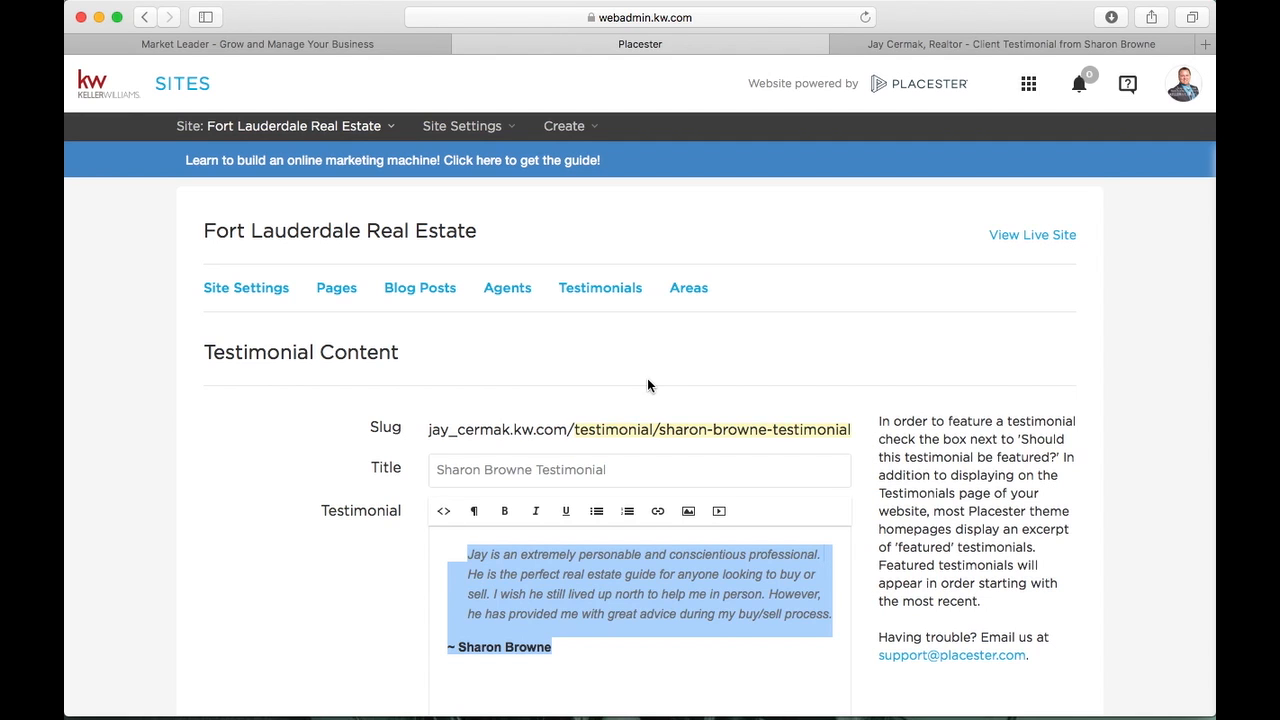
pyautogui.scroll(-2, 647, 385)
pyautogui.scroll(2, 647, 385)
# Open the About page for editing from page 1 of the Pages list
pyautogui.click(343, 288)
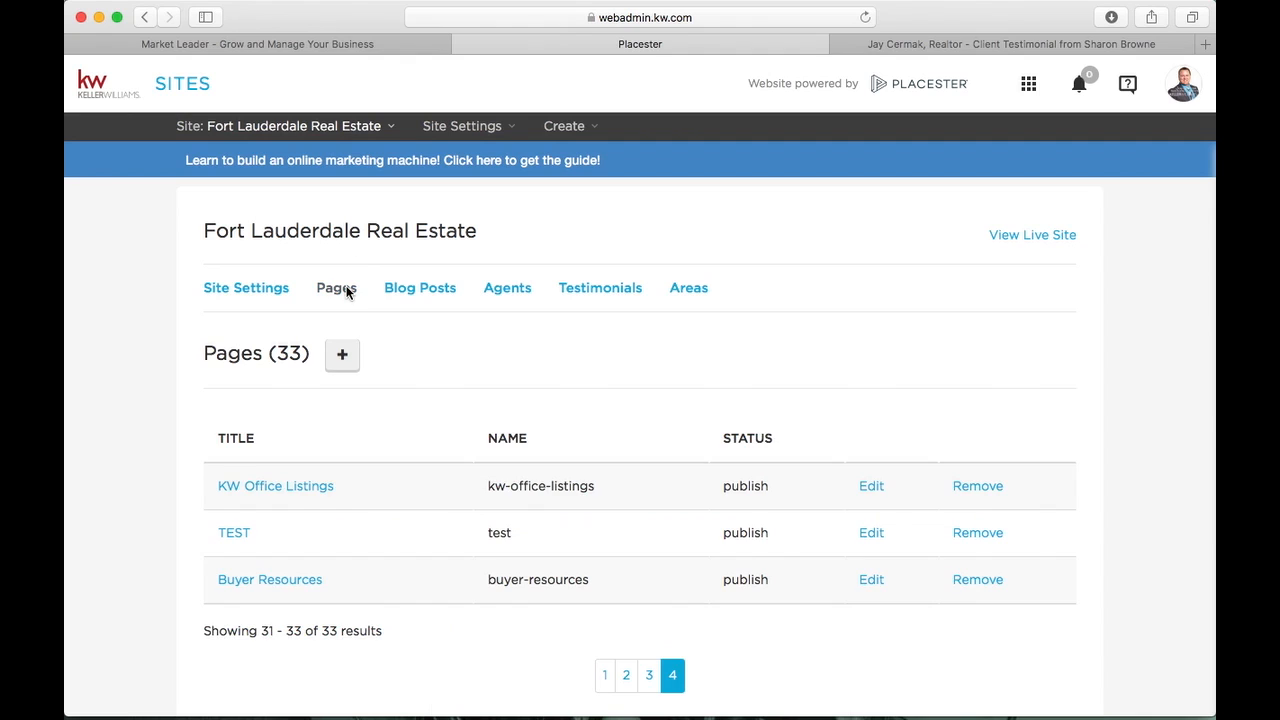
pyautogui.click(604, 676)
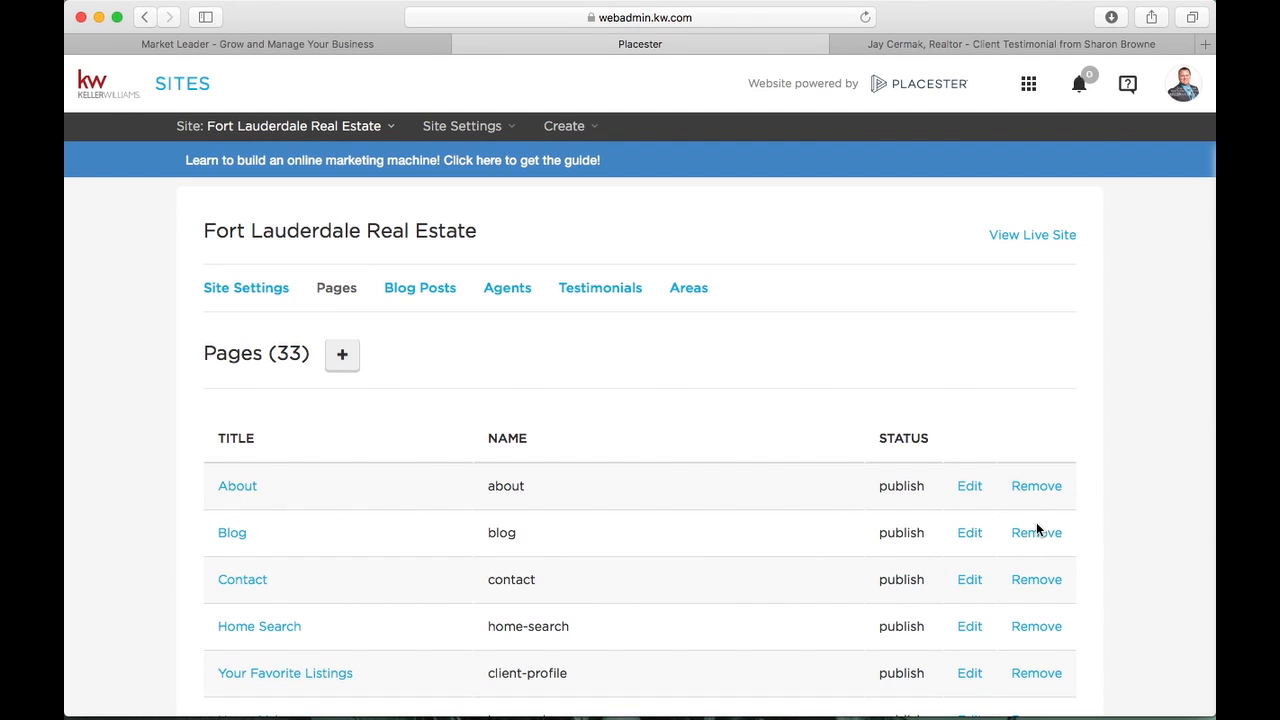
pyautogui.click(965, 487)
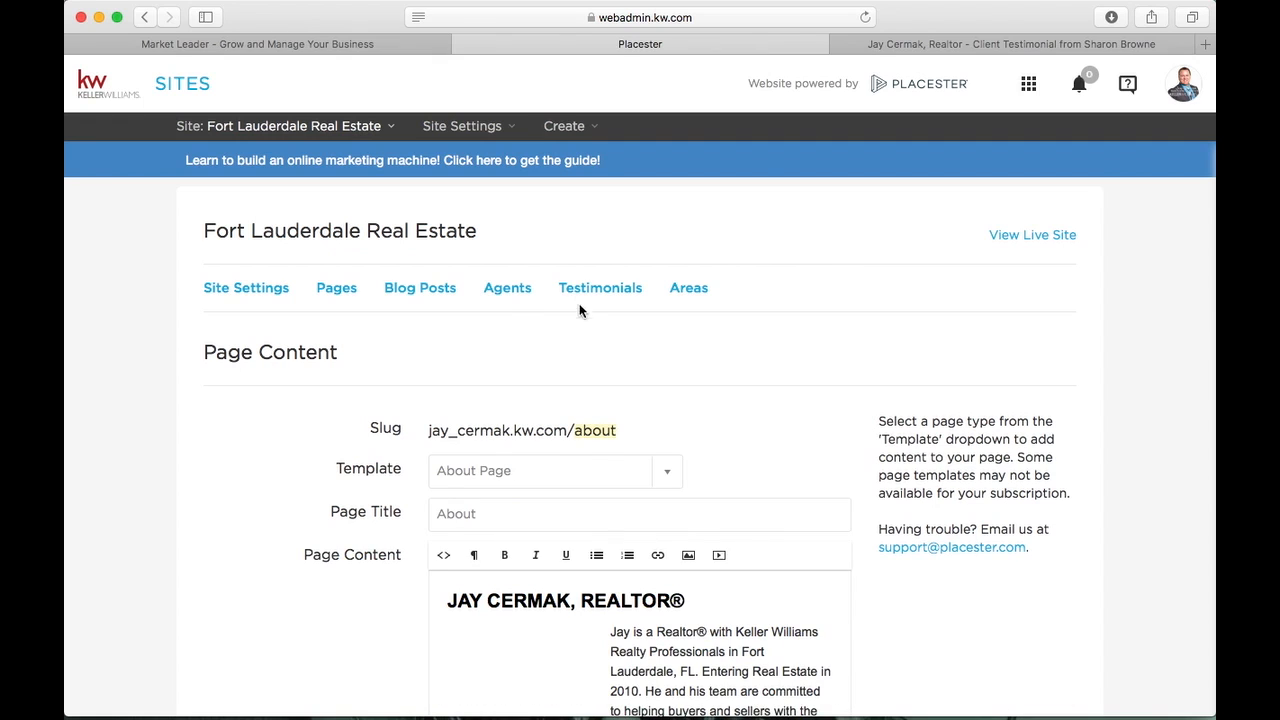
# Scroll through the About page content, selecting its heading and agent photo
pyautogui.scroll(-5, 465, 377)
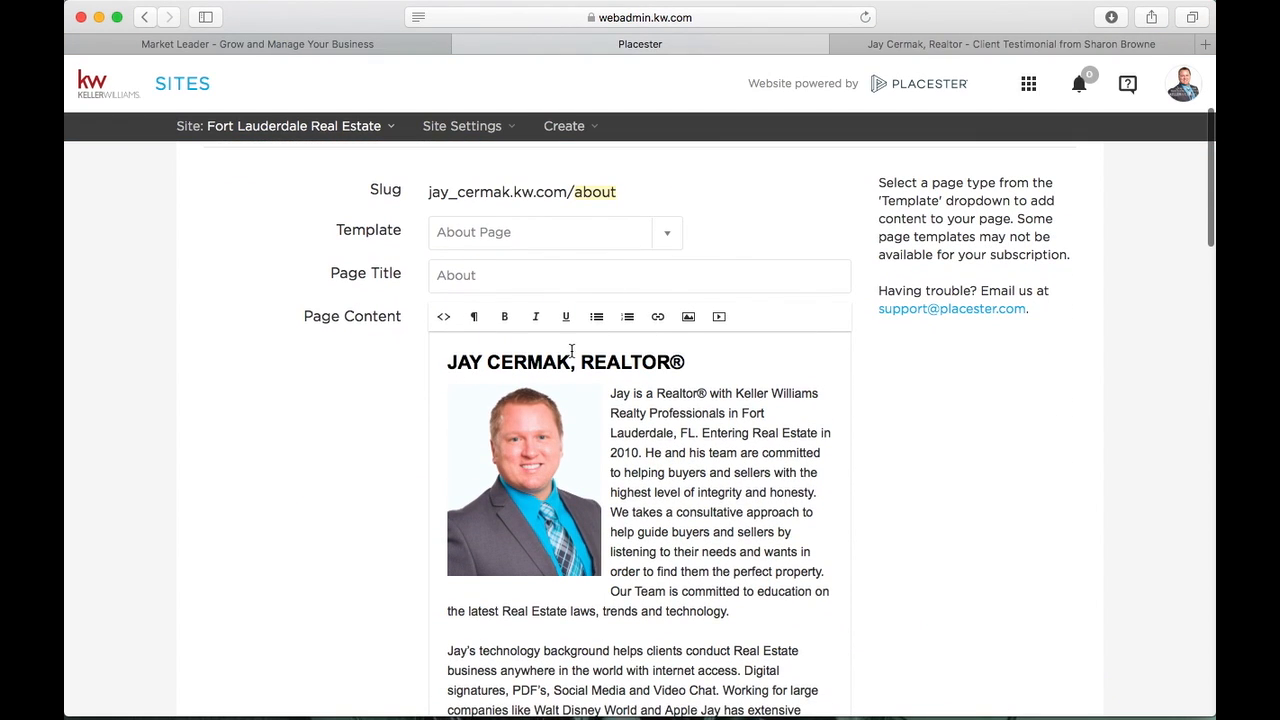
pyautogui.click(552, 471)
pyautogui.click(552, 471)
pyautogui.scroll(-8, 664, 476)
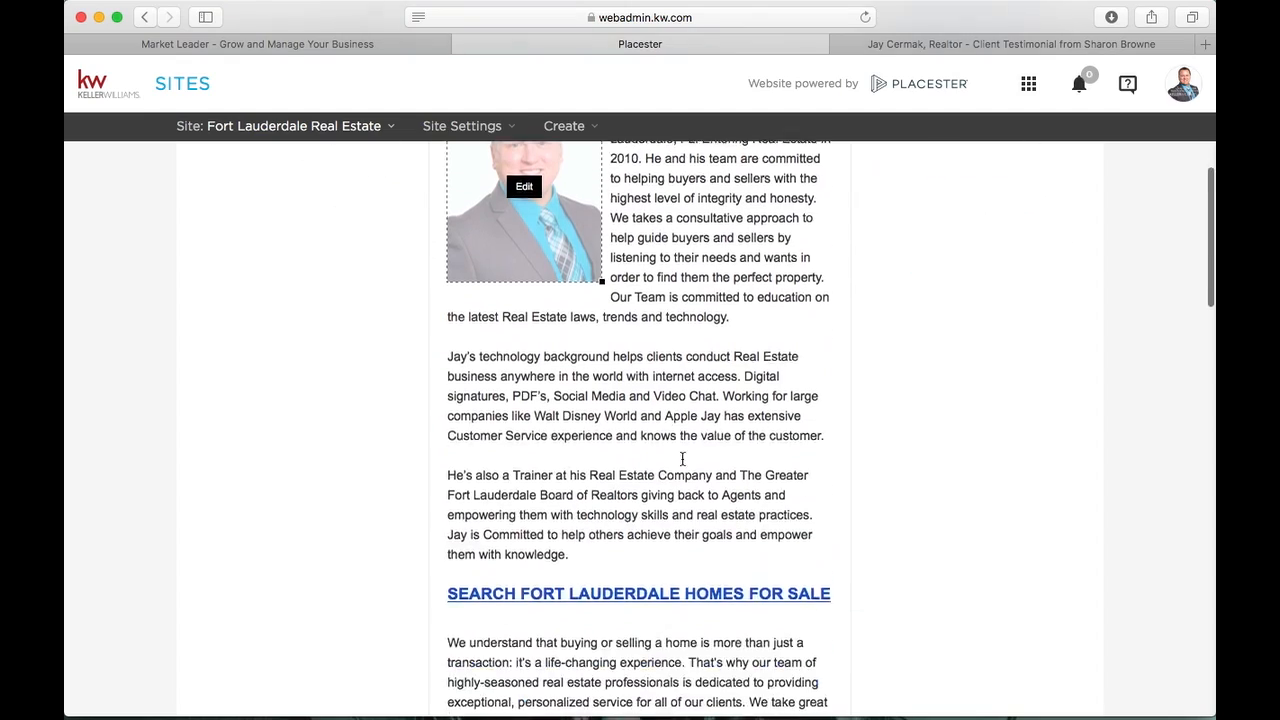
pyautogui.scroll(-3, 682, 460)
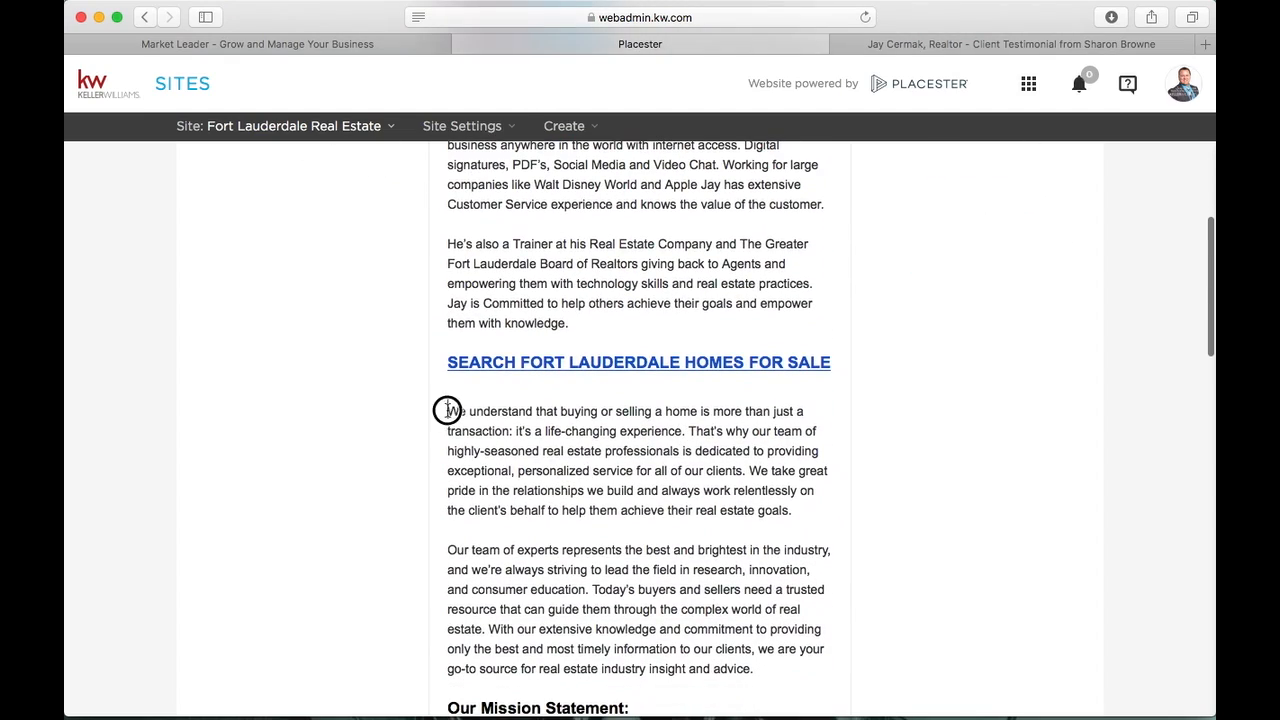
pyautogui.moveTo(447, 411); pyautogui.dragTo(737, 710)
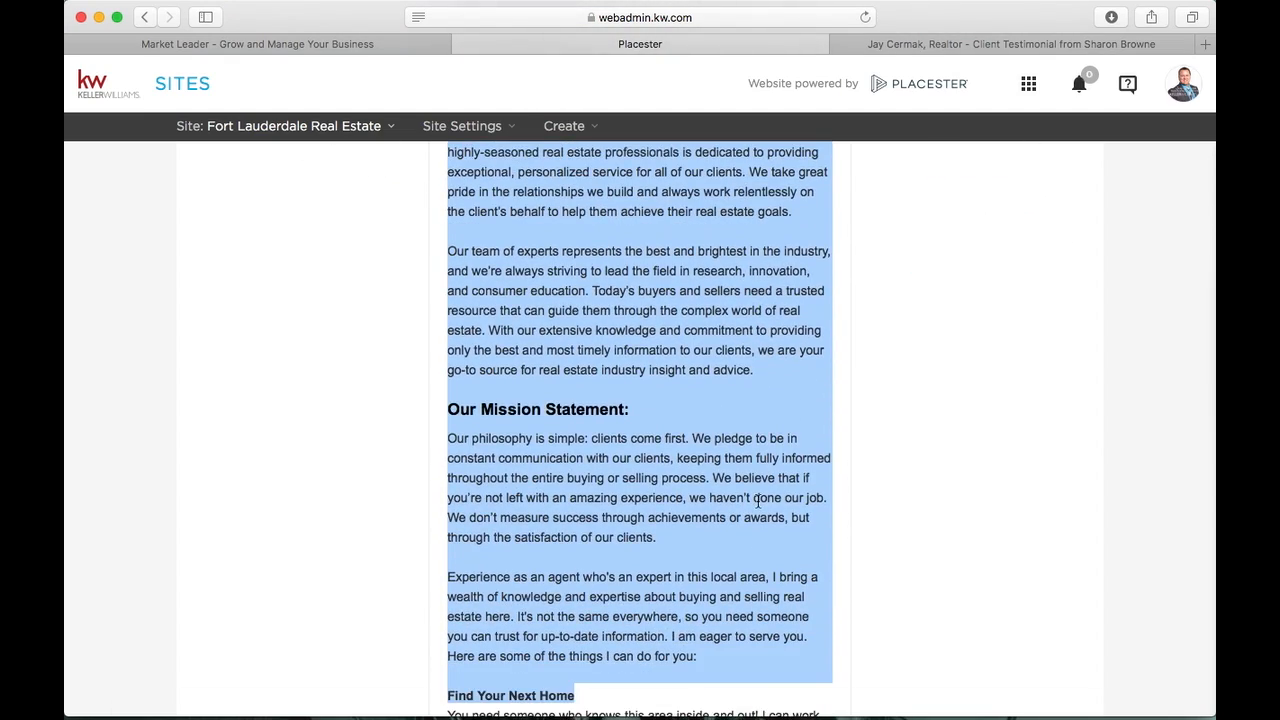
pyautogui.scroll(9, 758, 503)
pyautogui.scroll(12, 758, 503)
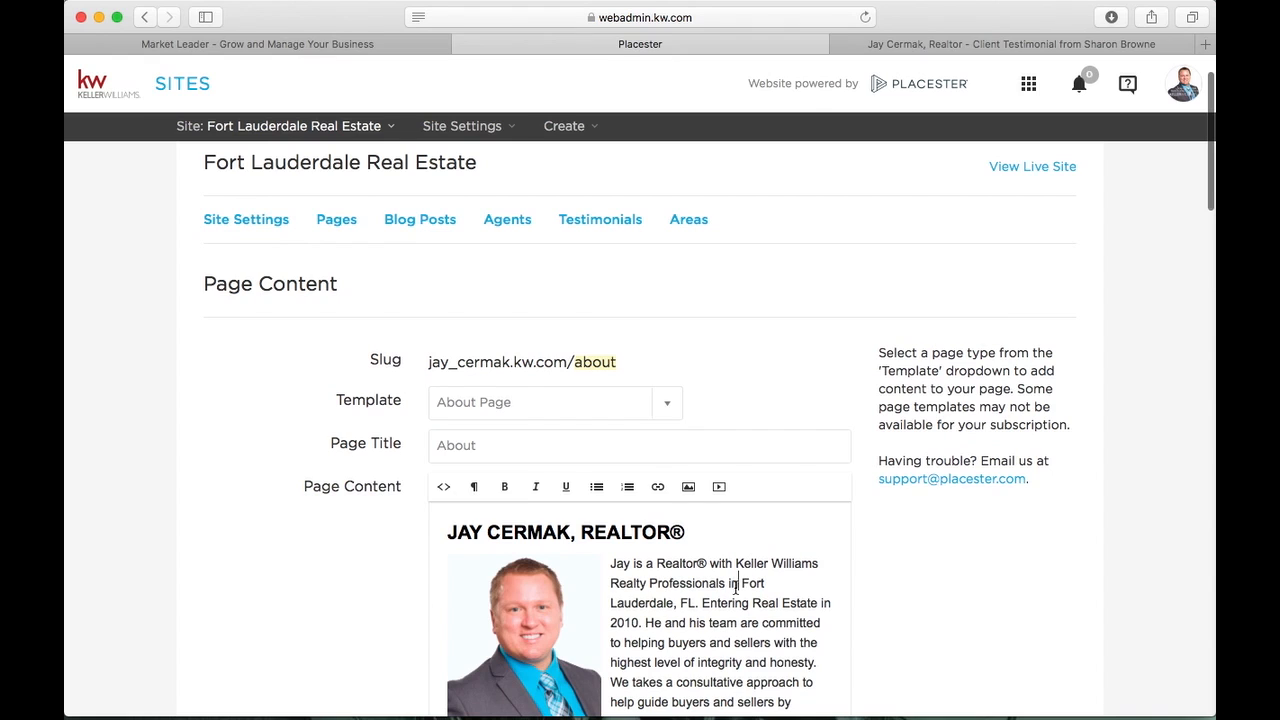
pyautogui.scroll(-2, 735, 590)
# On the live site, view the About page, then open About > Meet Our Team
pyautogui.click(972, 46)
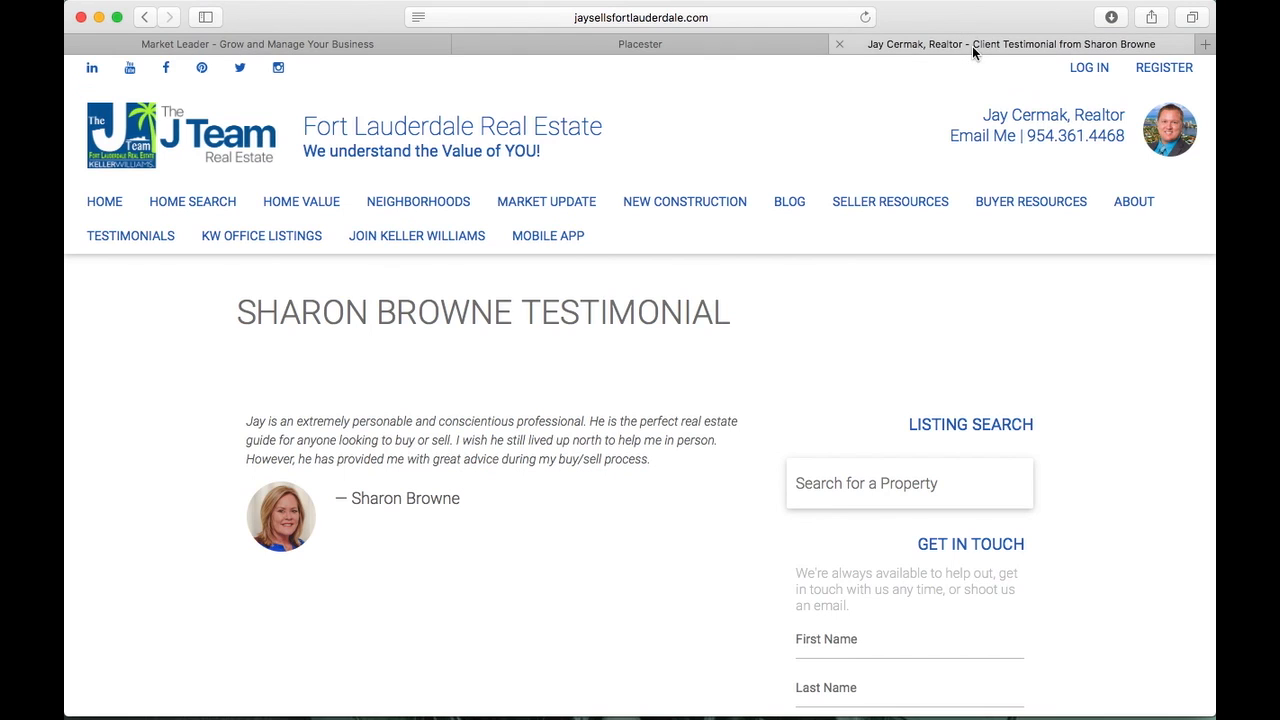
pyautogui.click(1138, 201)
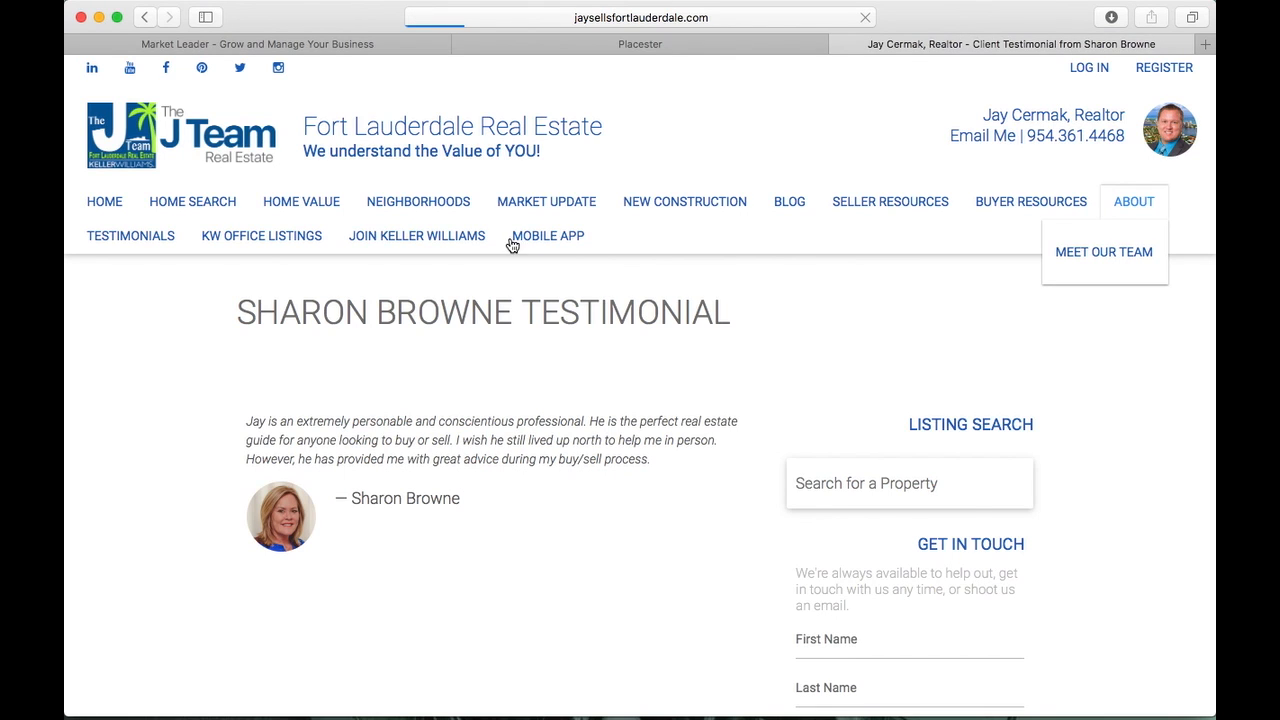
pyautogui.scroll(-15, 416, 462)
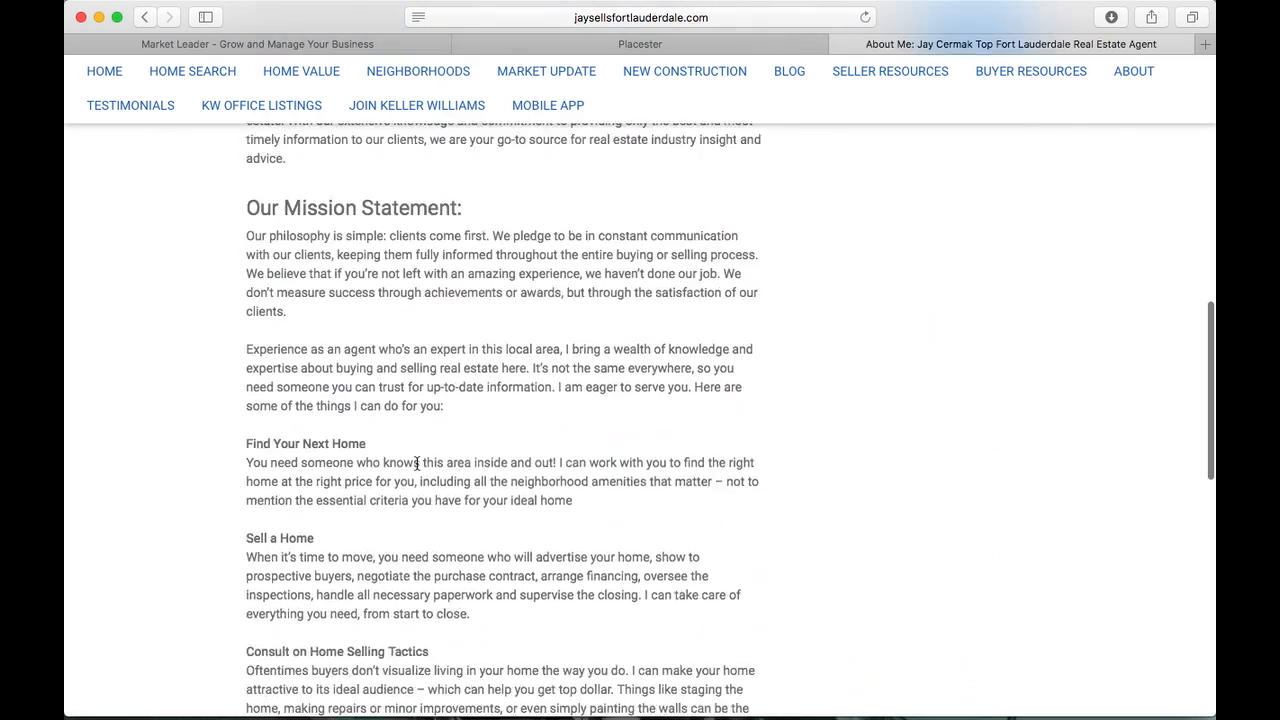
pyautogui.scroll(15, 416, 462)
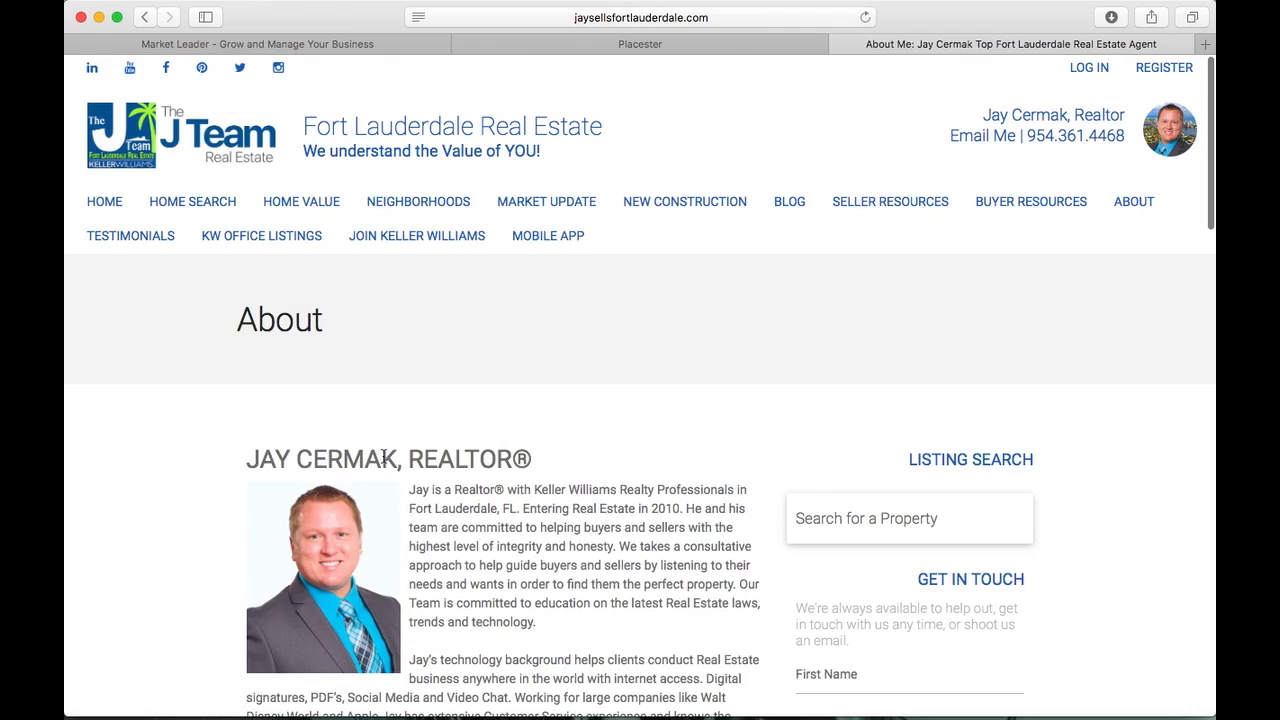
pyautogui.moveTo(1155, 199)
pyautogui.click(1104, 251)
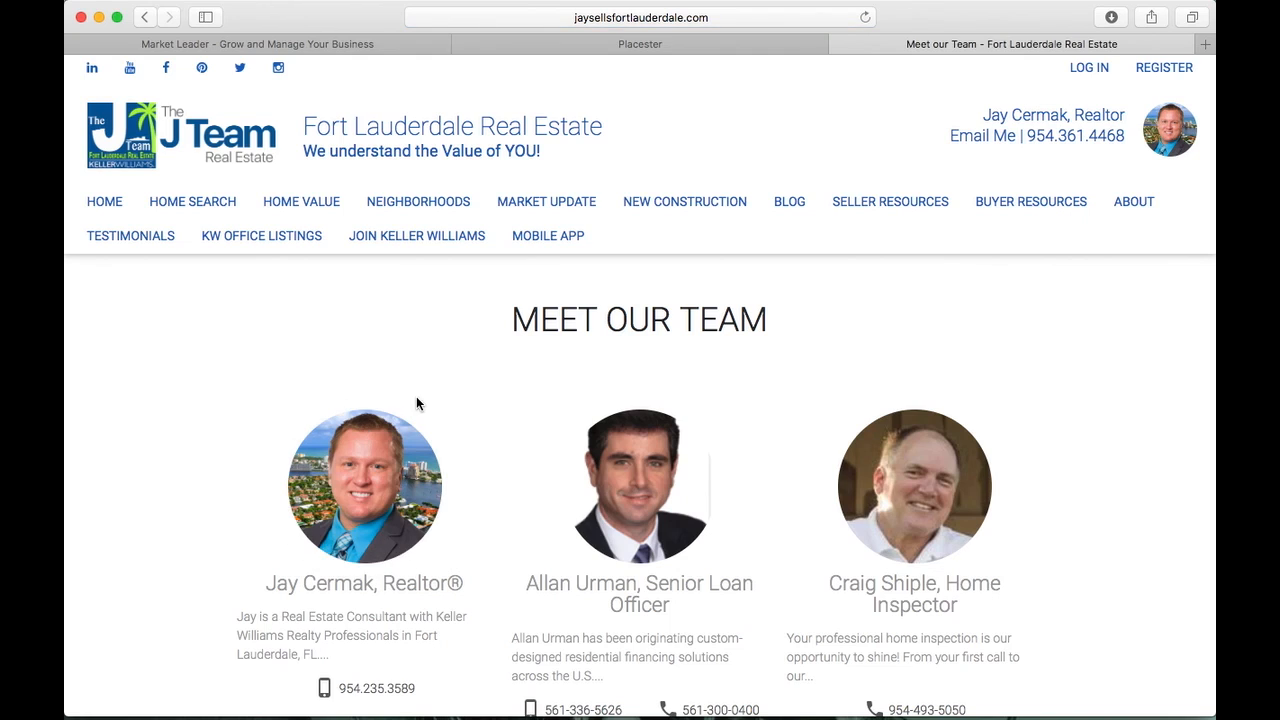
pyautogui.scroll(-10, 416, 400)
pyautogui.scroll(10, 416, 402)
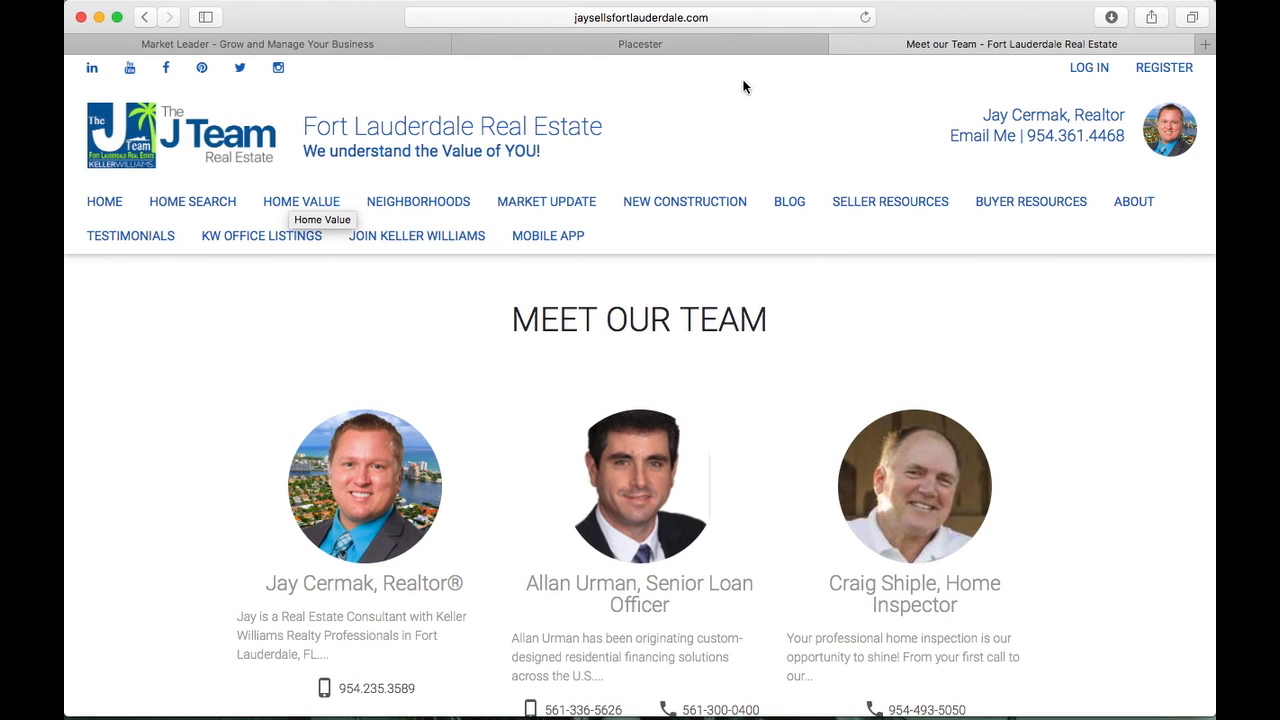
# Return to the Placester admin and open Fort Lauderdale Real Estate's Site Settings overview
pyautogui.click(738, 38)
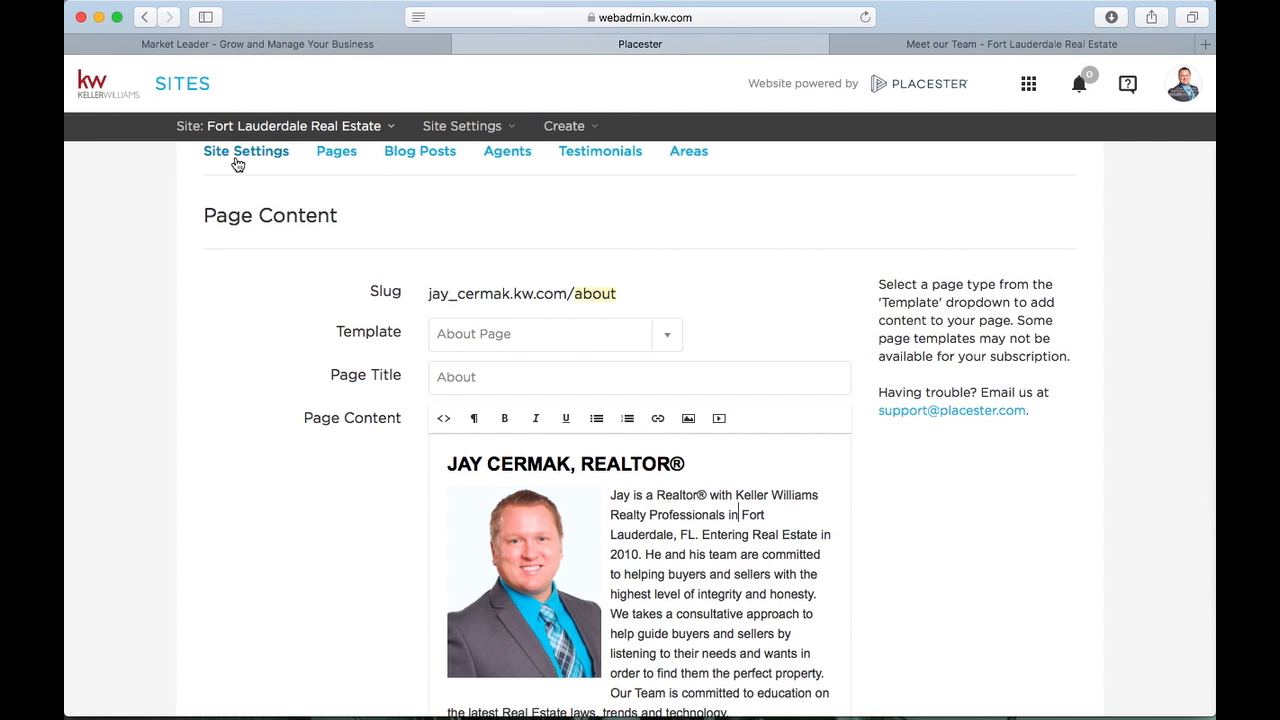
pyautogui.click(234, 153)
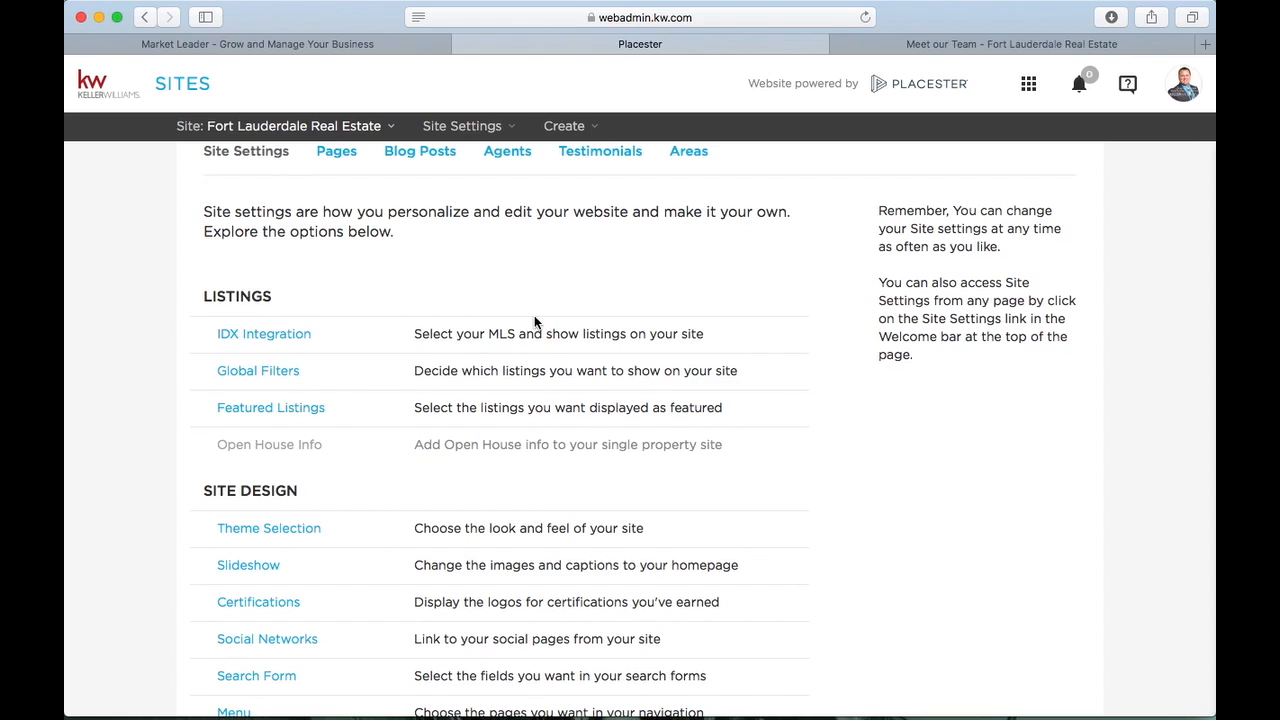
pyautogui.scroll(3, 534, 316)
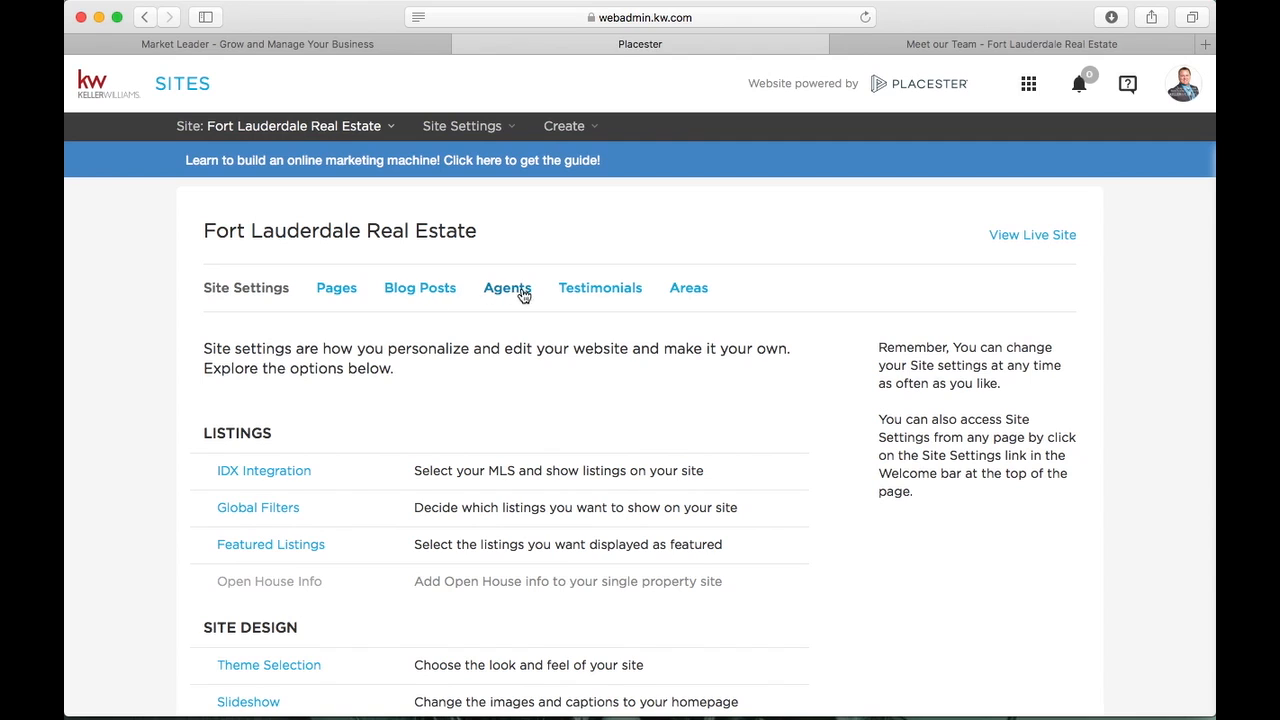
# Create a new Areas Index page titled CONDOS with body text 'THESE ARE CONDOS FOR SALE!'
pyautogui.click(335, 289)
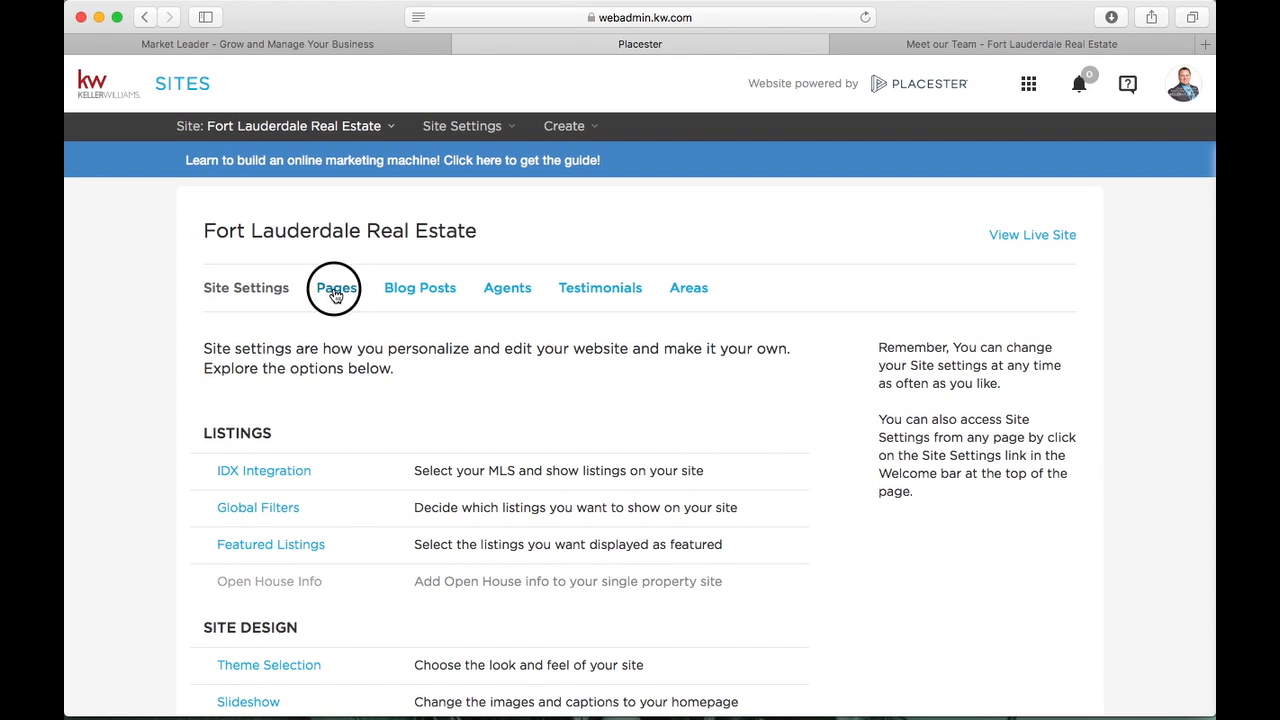
pyautogui.click(354, 360)
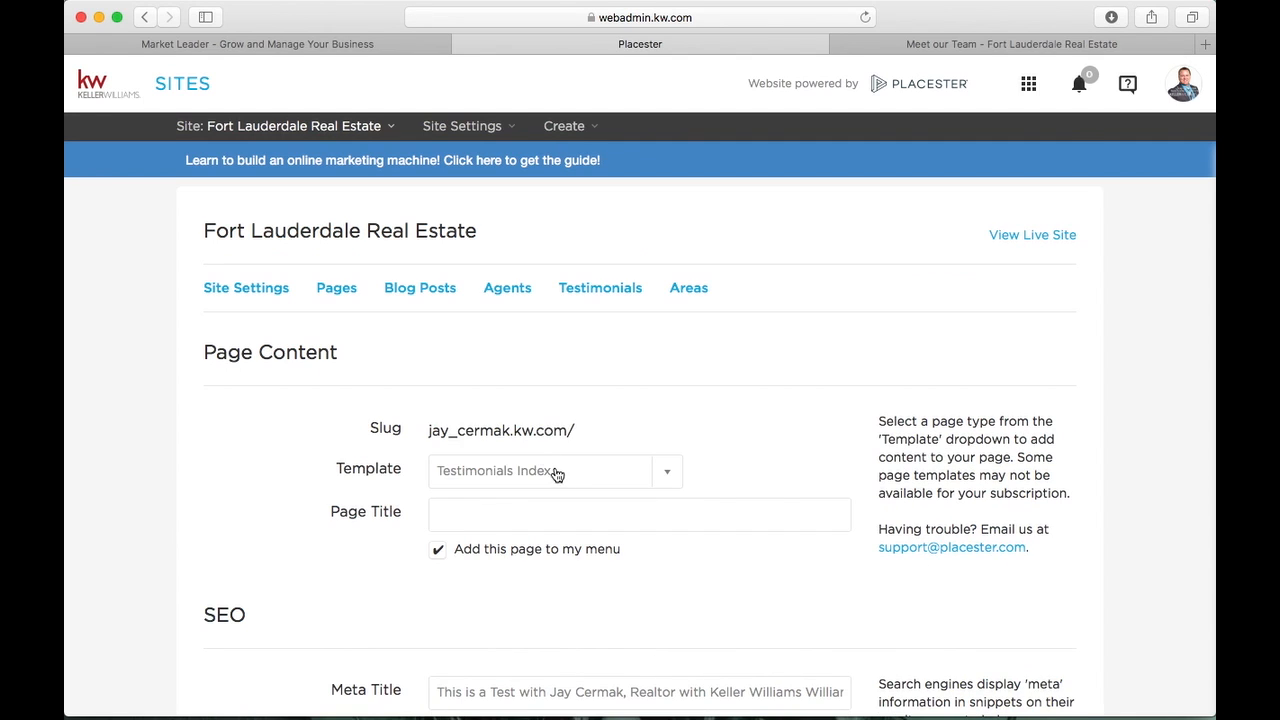
pyautogui.click(556, 470)
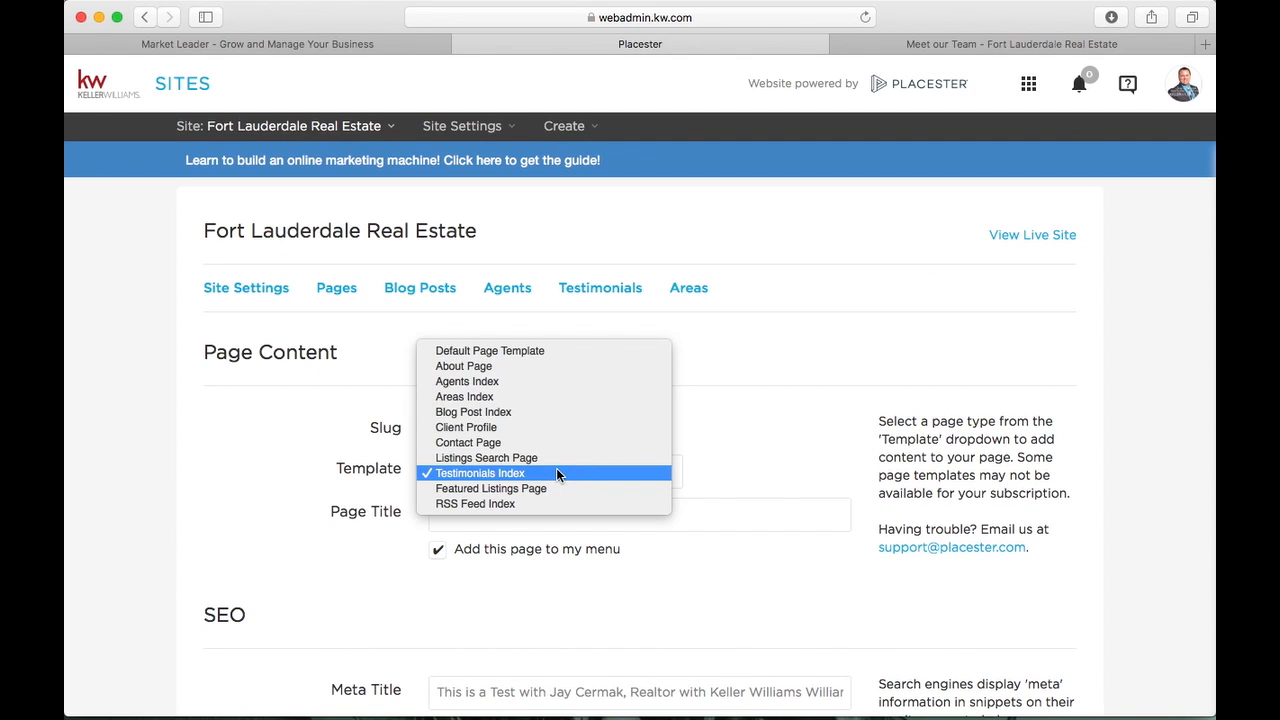
pyautogui.click(546, 398)
pyautogui.scroll(-3, 546, 404)
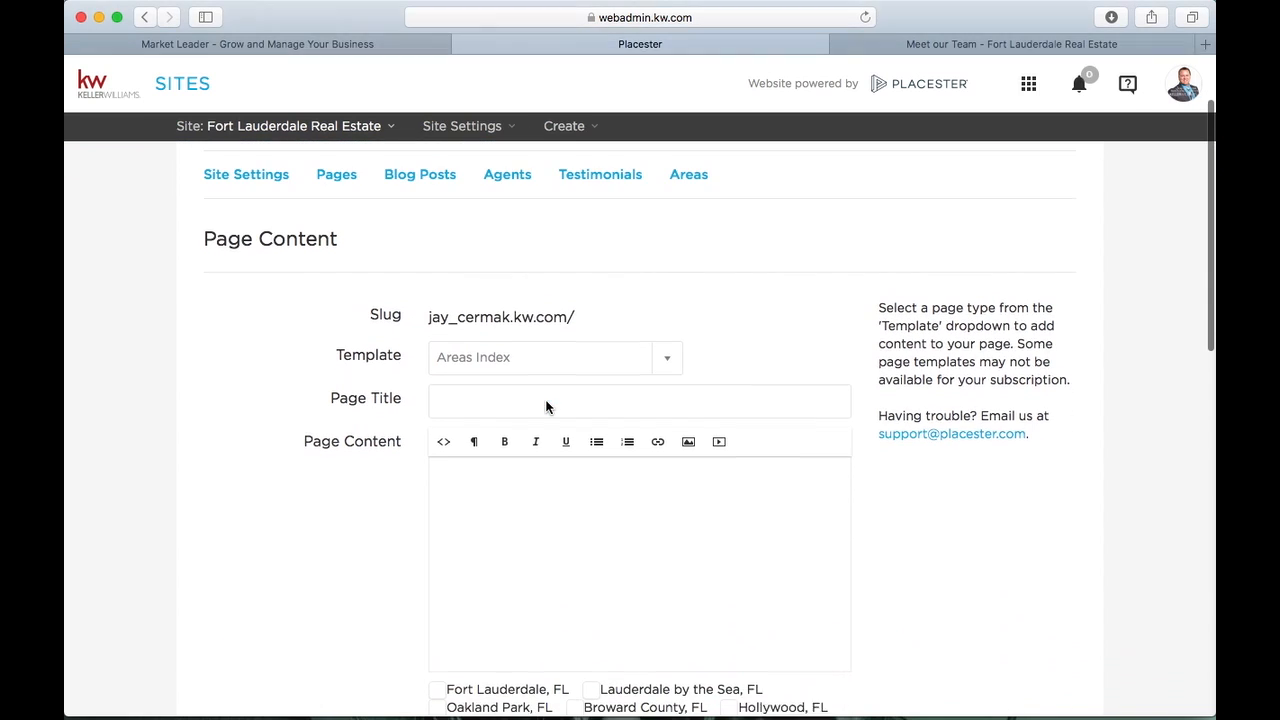
pyautogui.click(533, 390)
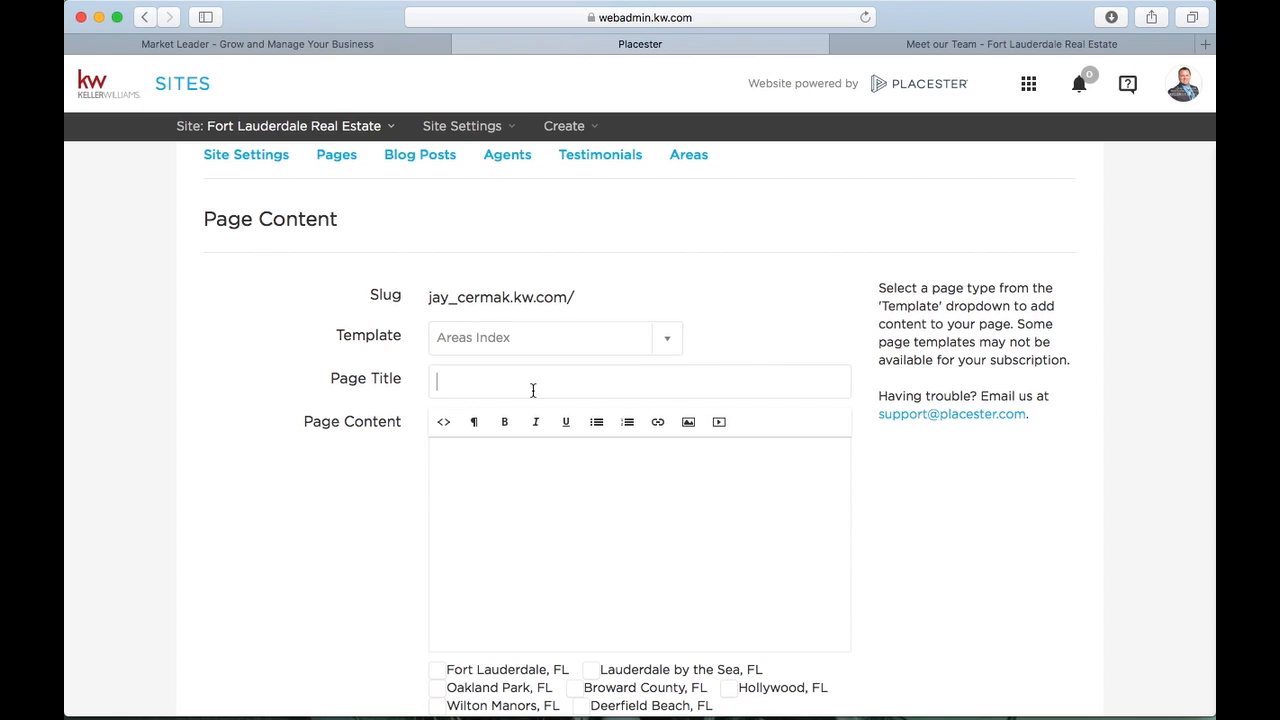
pyautogui.write('CONDOS')
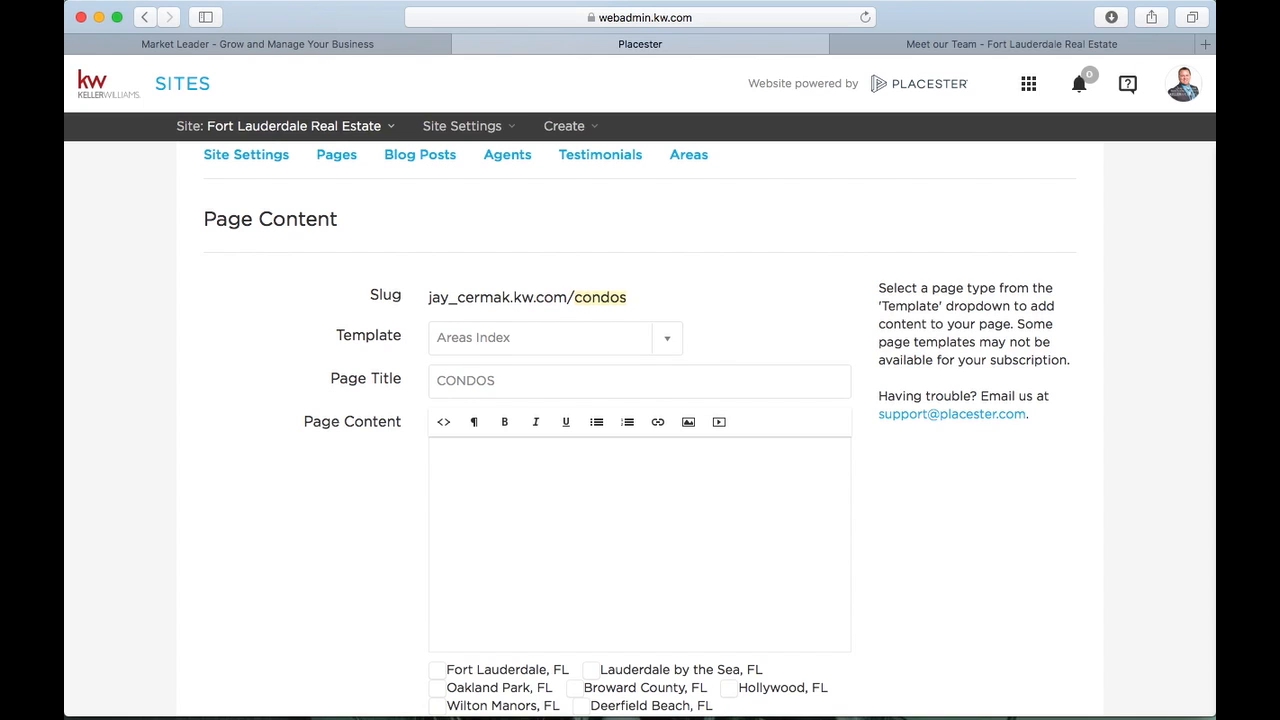
pyautogui.scroll(-3, 540, 386)
pyautogui.click(573, 349)
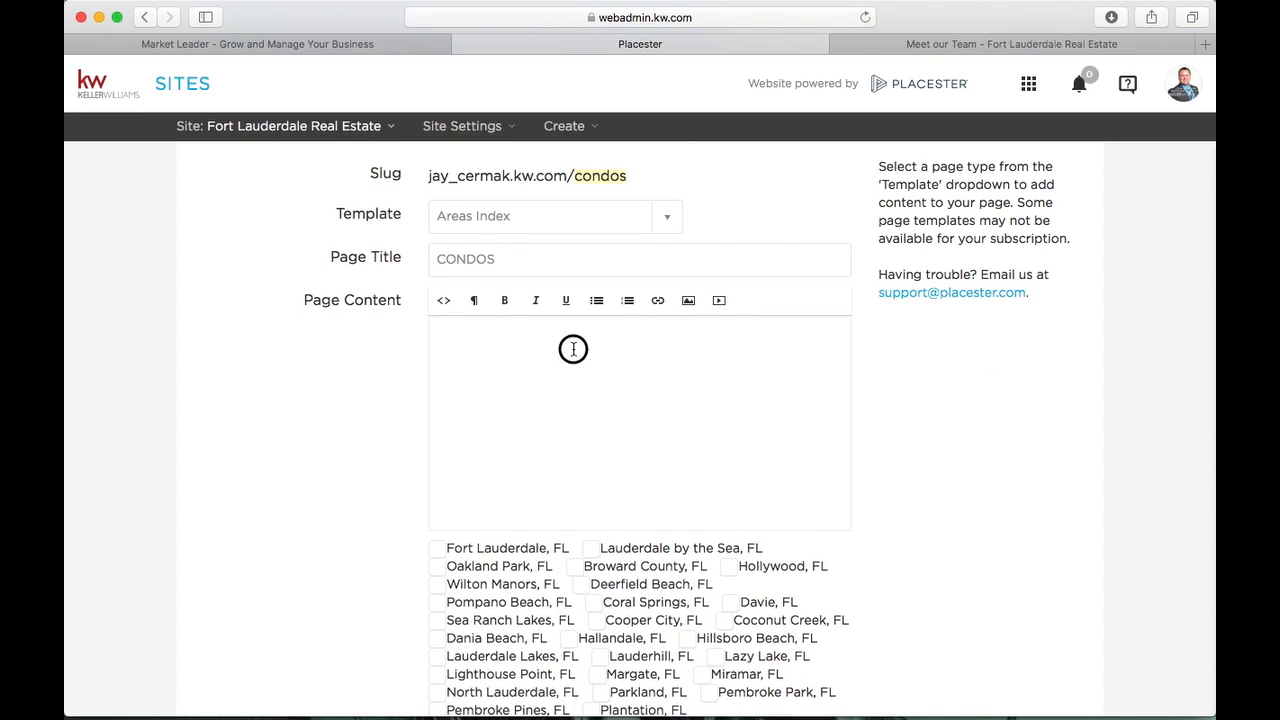
pyautogui.write('THESE ARE CONDOS FOR SALE!')
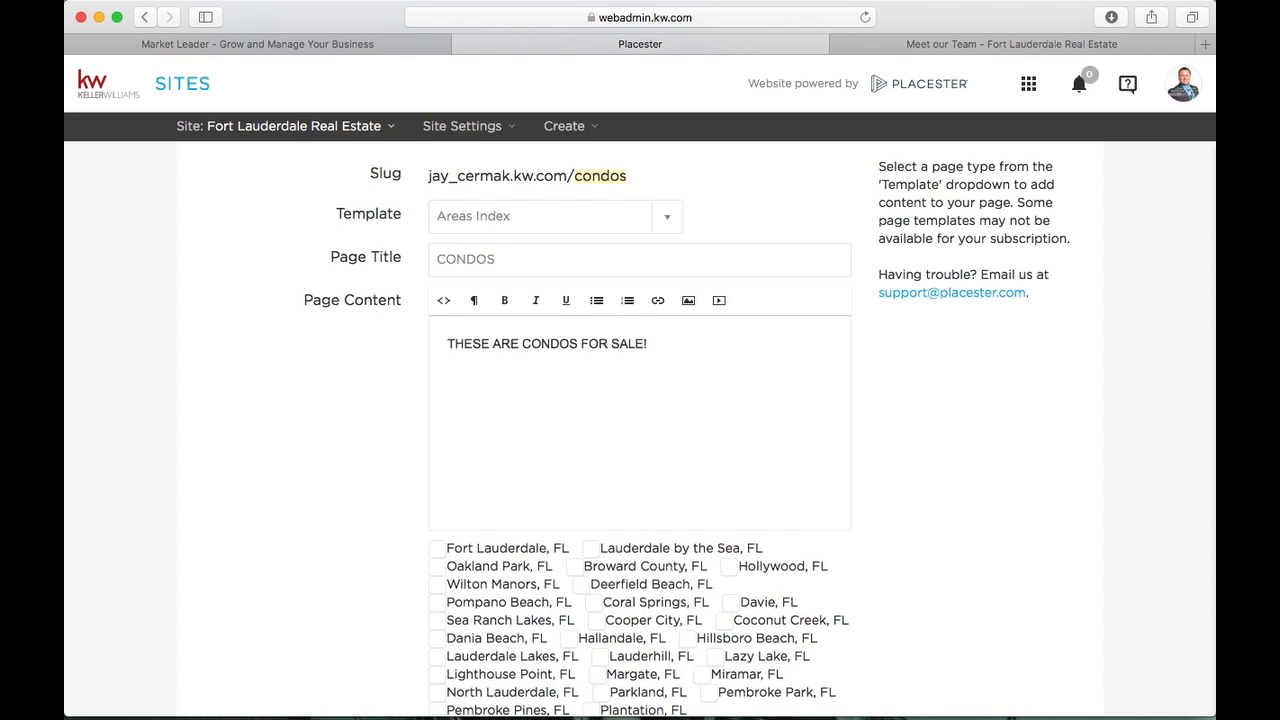
# Include areas Bal Harbour through Harbor Beach plus Miami, Florida, leaving Fort Lauderdale doral unticked
pyautogui.scroll(-10, 703, 413)
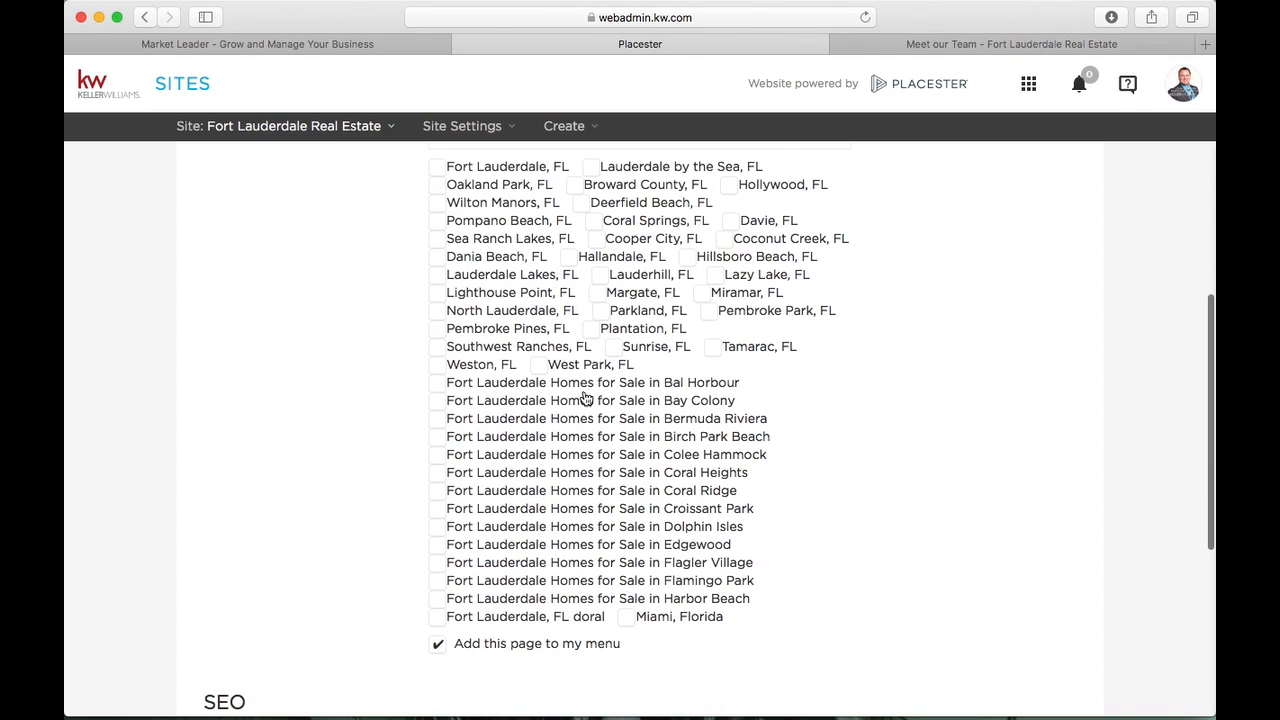
pyautogui.click(437, 382)
pyautogui.click(437, 400)
pyautogui.click(437, 418)
pyautogui.click(438, 436)
pyautogui.click(438, 454)
pyautogui.click(438, 472)
pyautogui.click(438, 490)
pyautogui.click(438, 508)
pyautogui.click(438, 526)
pyautogui.click(438, 544)
pyautogui.click(438, 562)
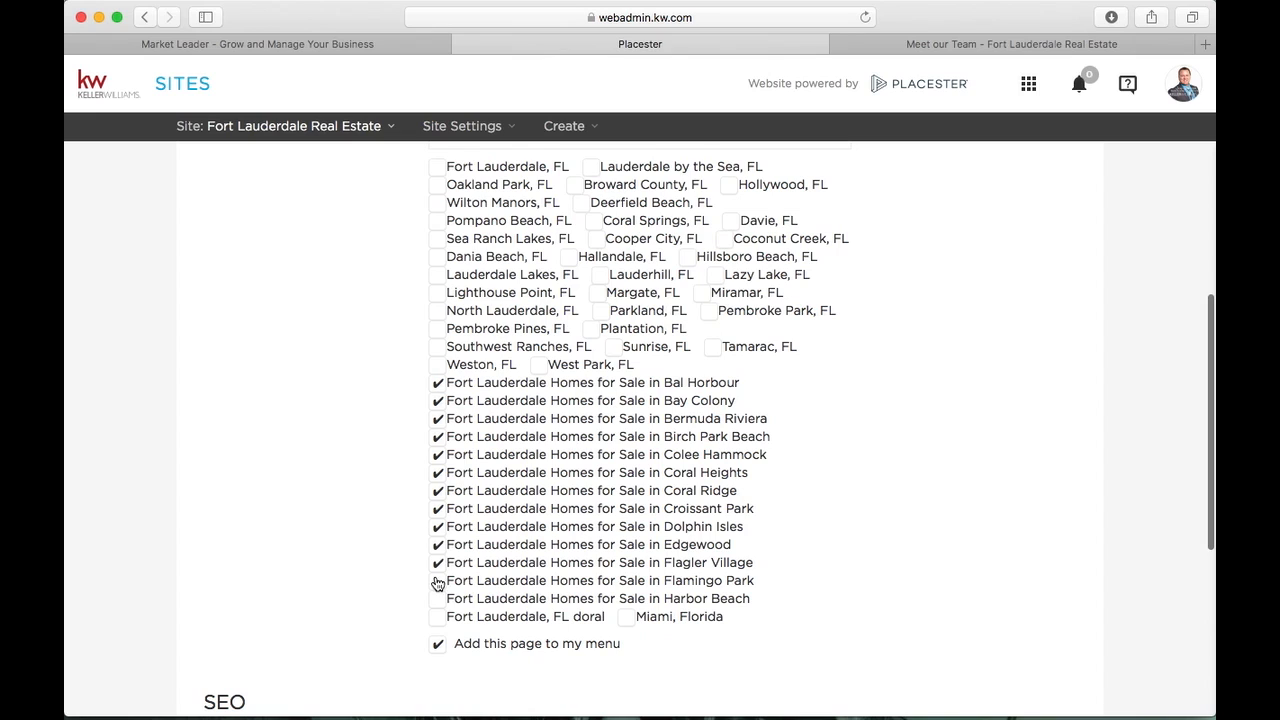
pyautogui.click(437, 584)
pyautogui.click(437, 598)
pyautogui.click(437, 616)
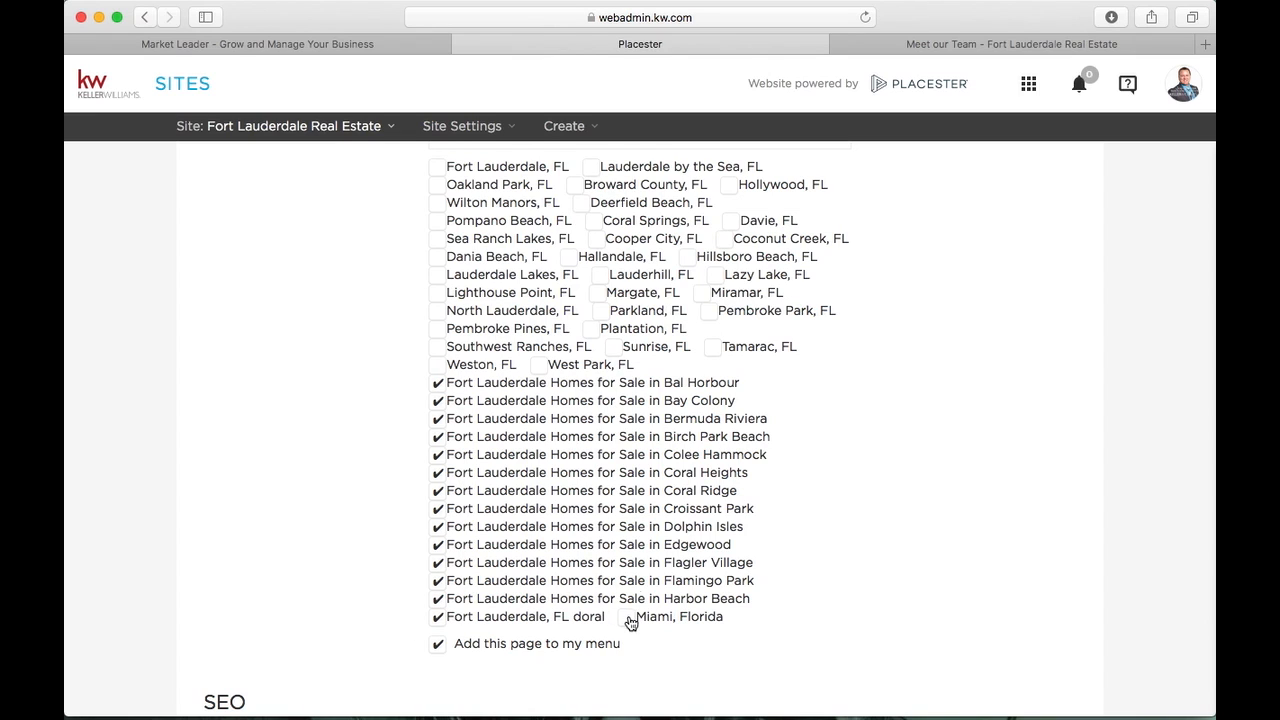
pyautogui.click(628, 617)
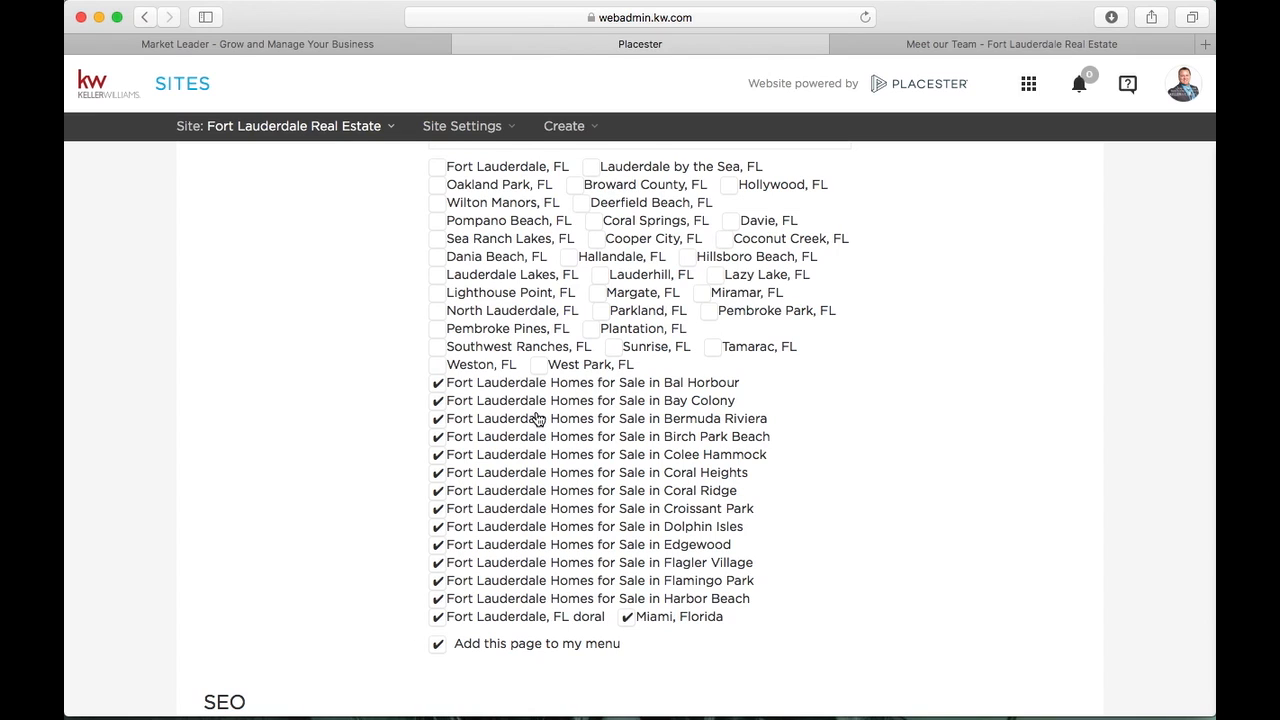
pyautogui.click(450, 619)
# Retitle the page 'Neighborhoods' and change its body text to 'Check out These Neighborhoods'
pyautogui.scroll(5, 430, 382)
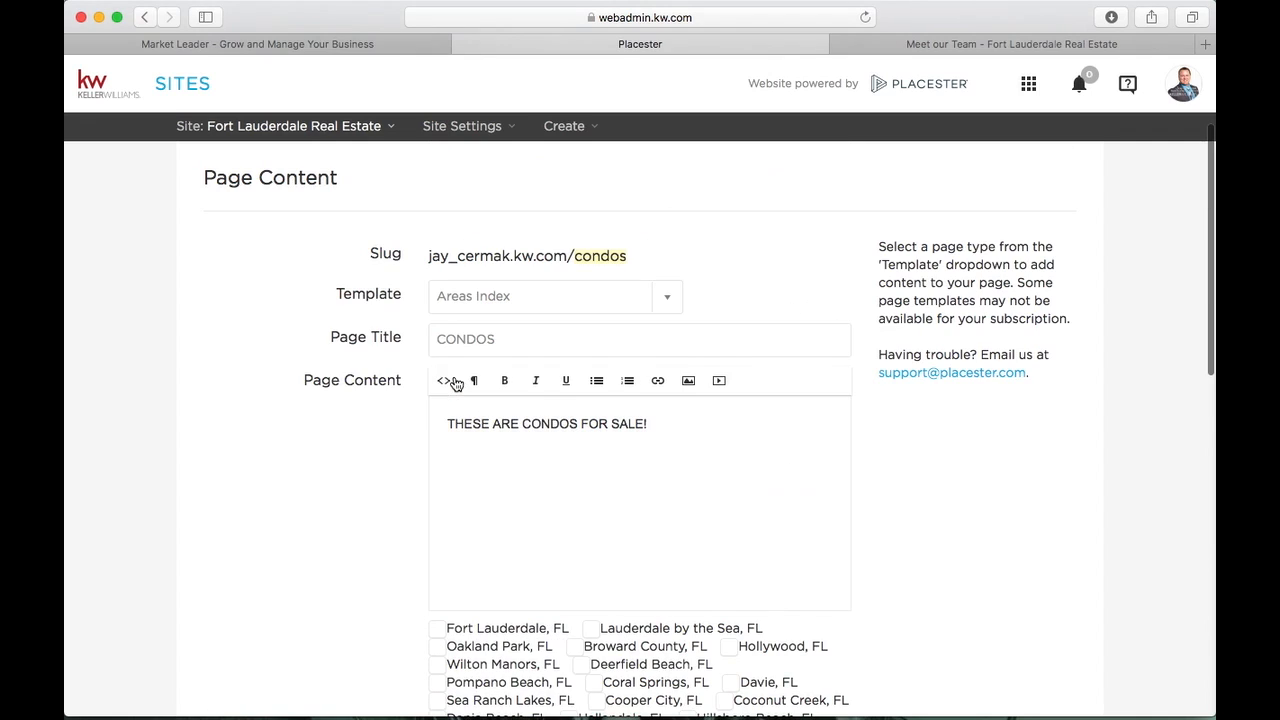
pyautogui.doubleClick(476, 338)
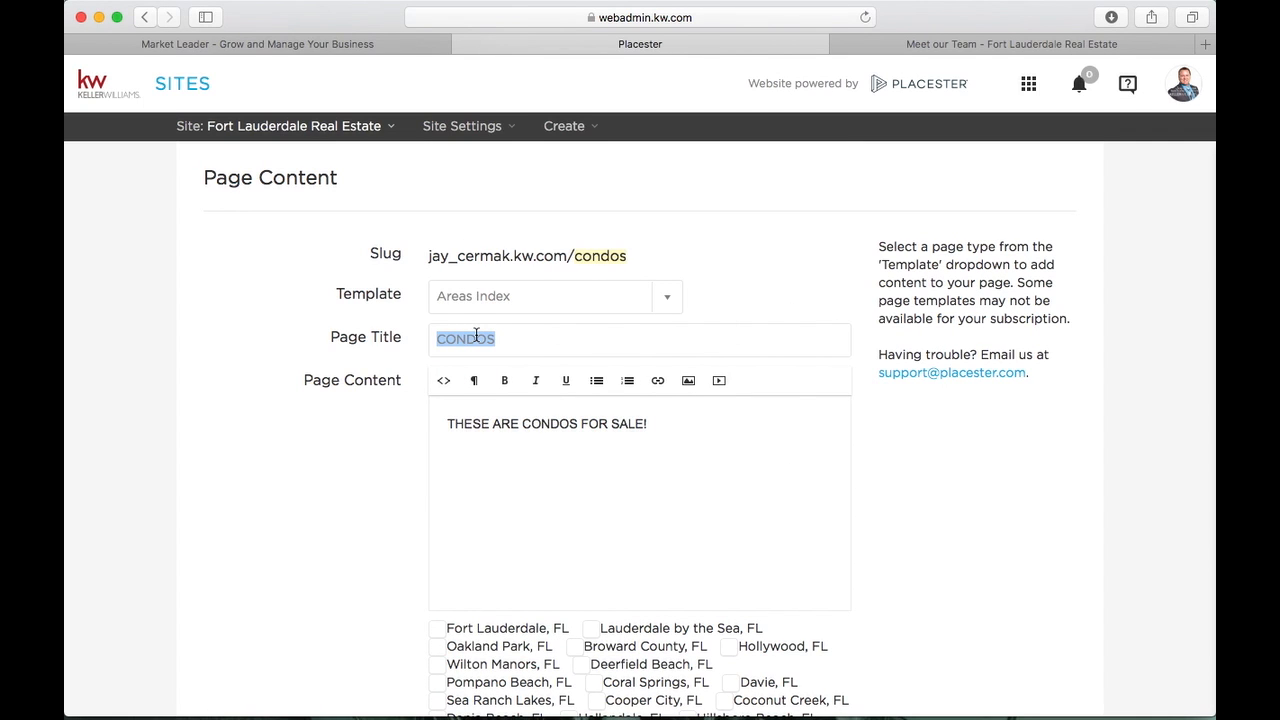
pyautogui.write('Neighborhoods')
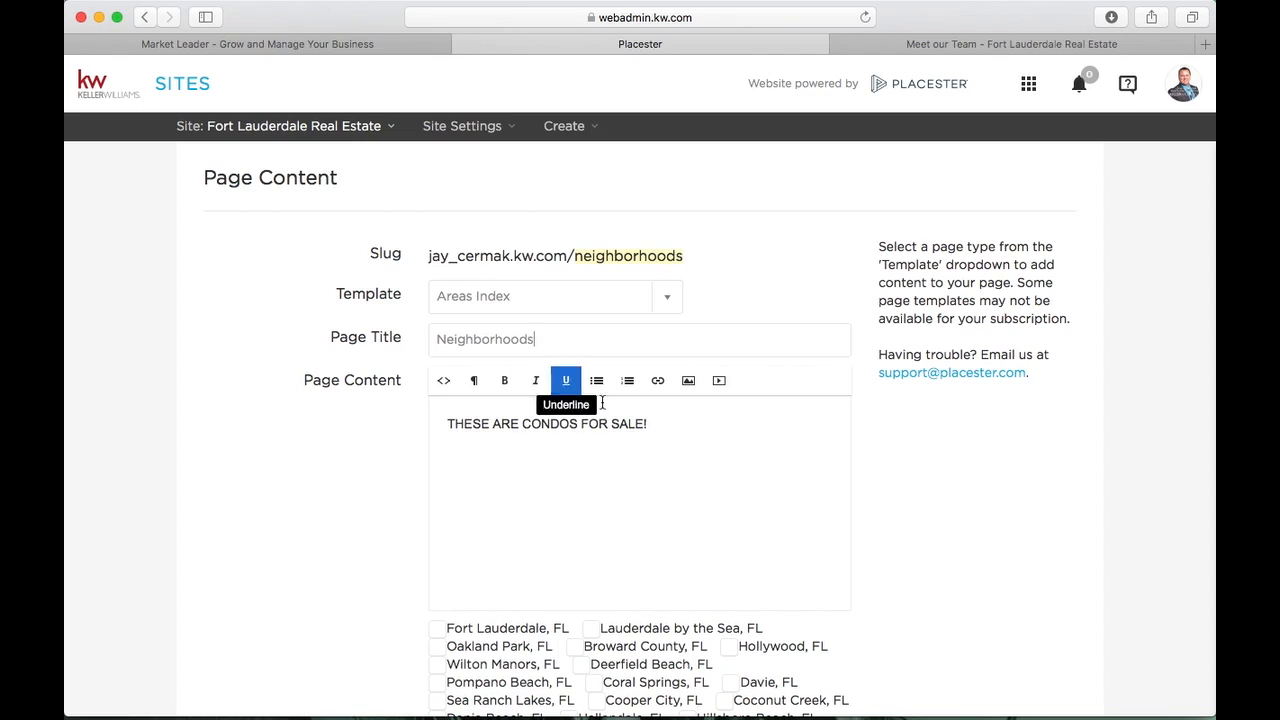
pyautogui.doubleClick(566, 428)
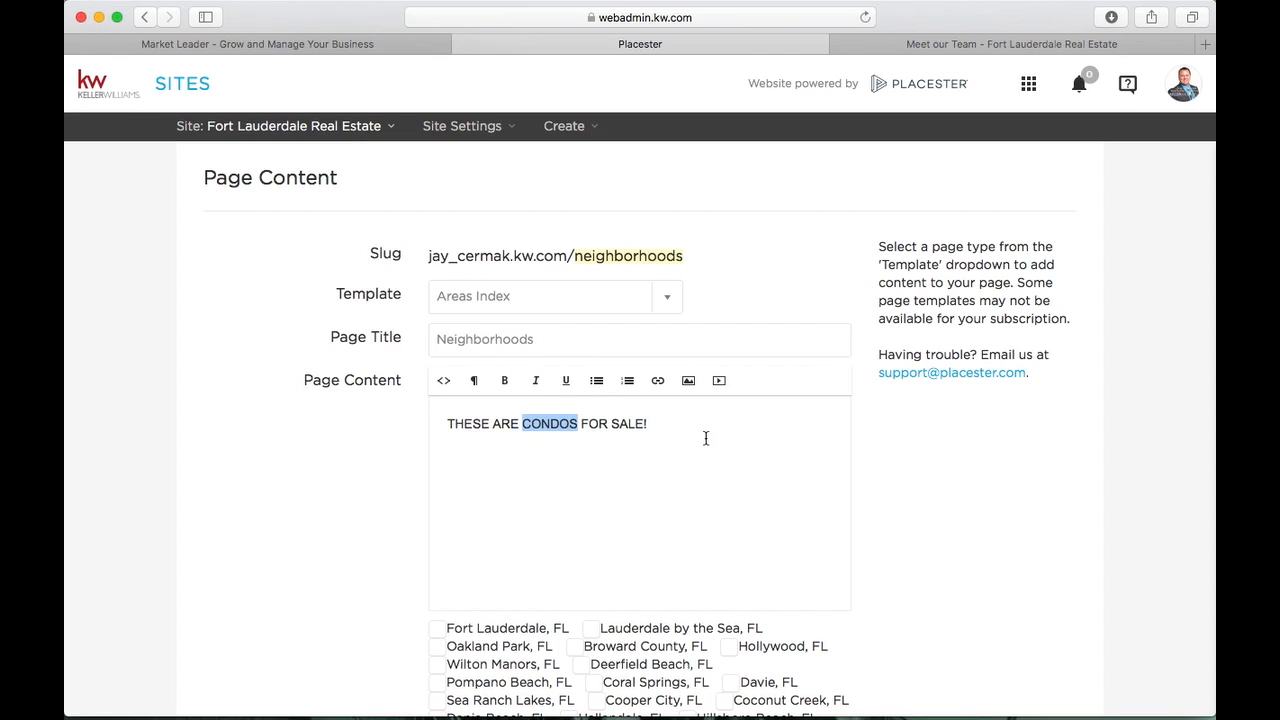
pyautogui.press('super+a')
pyautogui.write('Check out ')
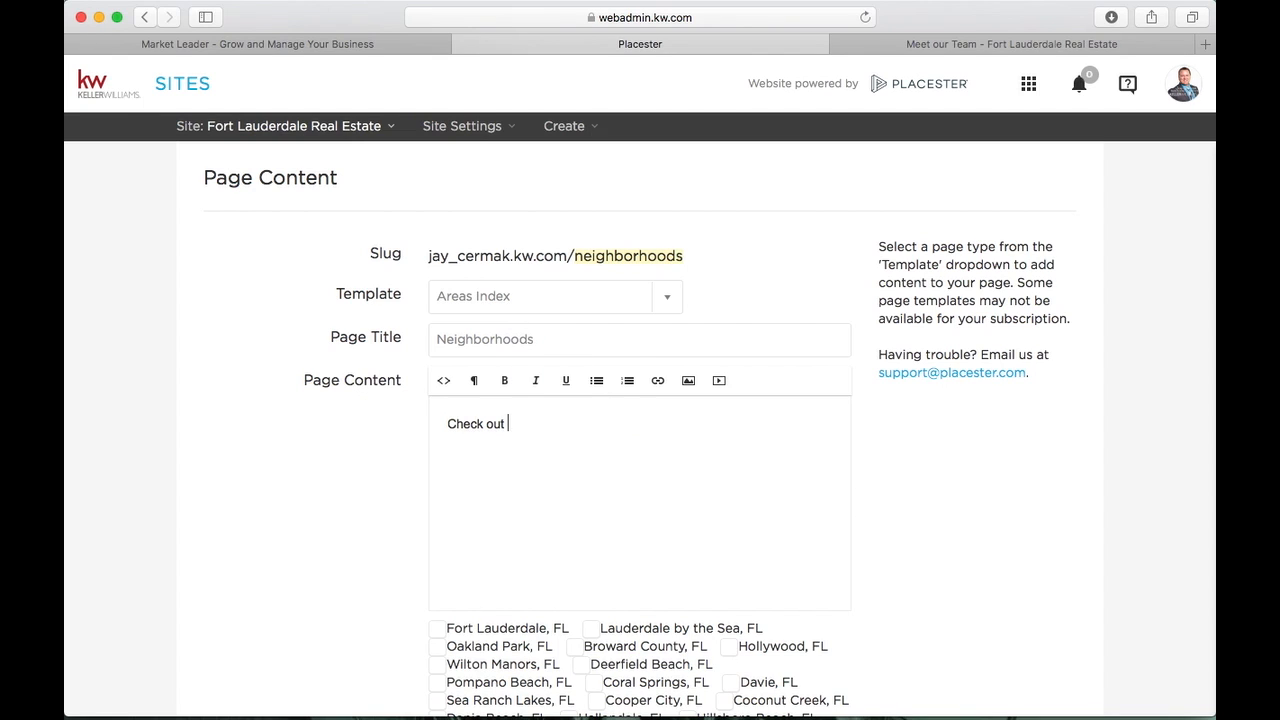
pyautogui.write('These Neigbhor')
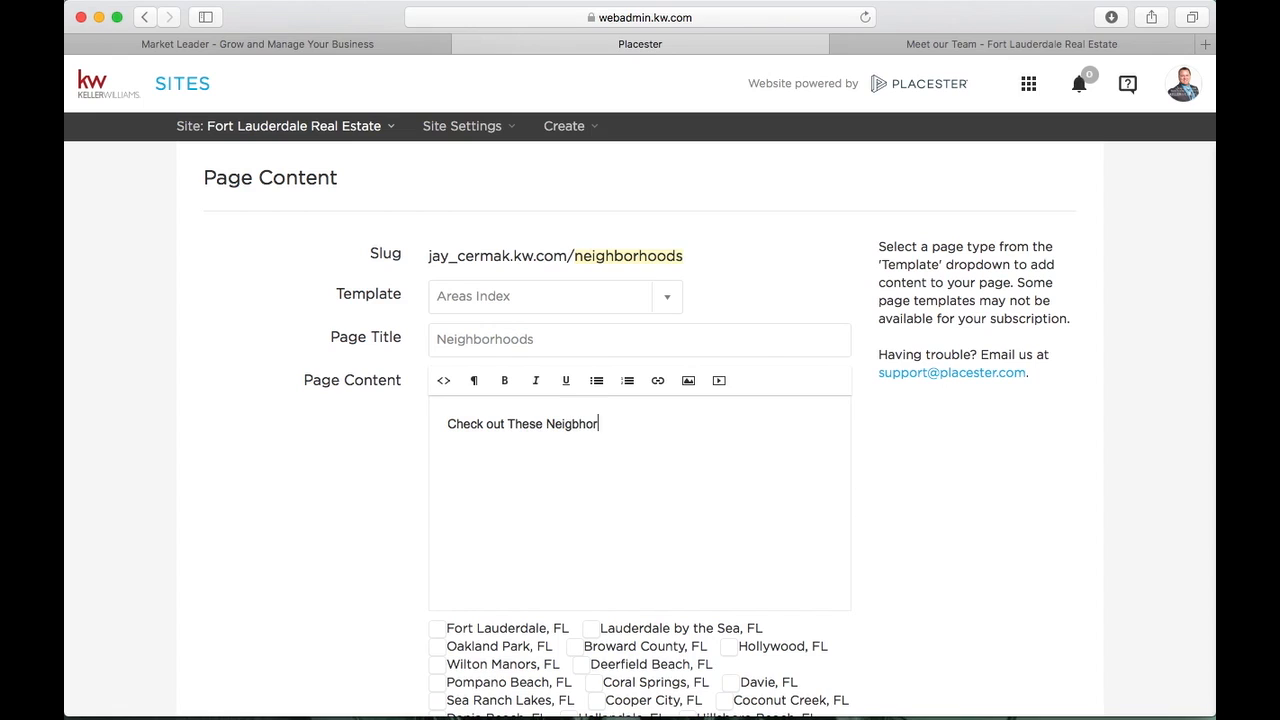
pyautogui.press('BackSpace')
pyautogui.press('BackSpace')
pyautogui.write('hborhoods')
# Save the Neighborhoods page and save it into the site menu
pyautogui.scroll(-5, 402, 488)
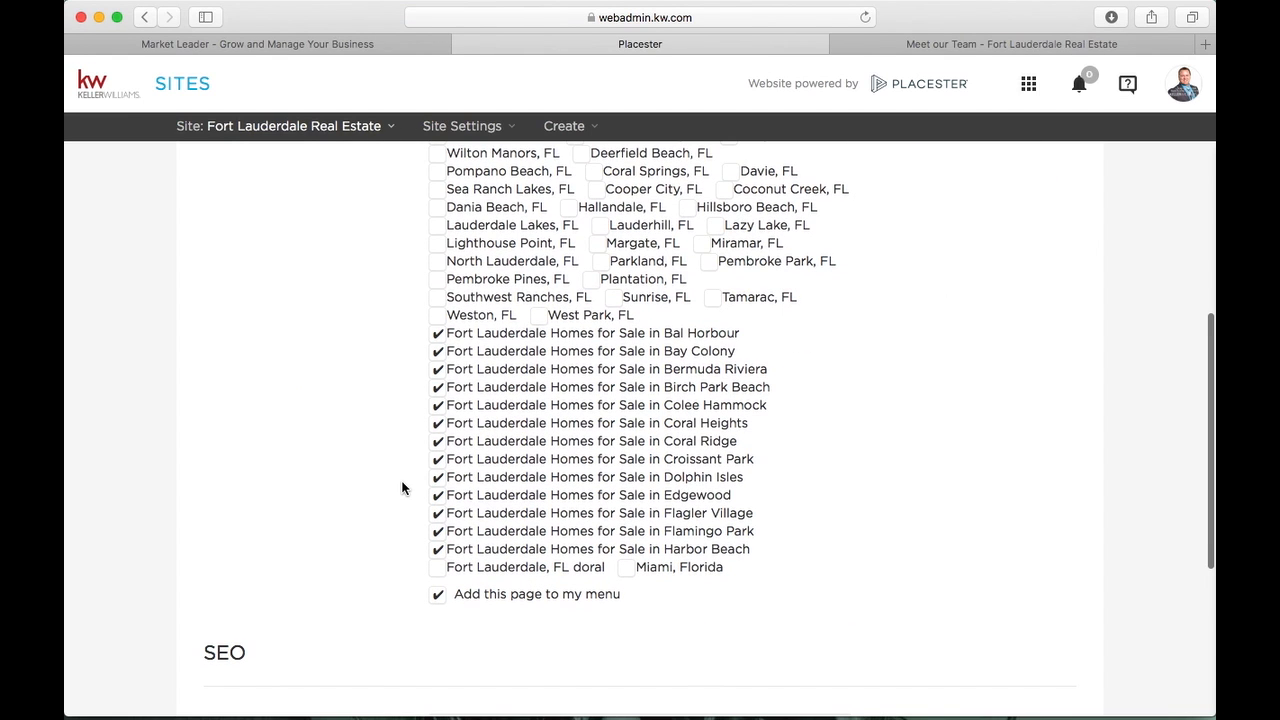
pyautogui.scroll(1, 543, 329)
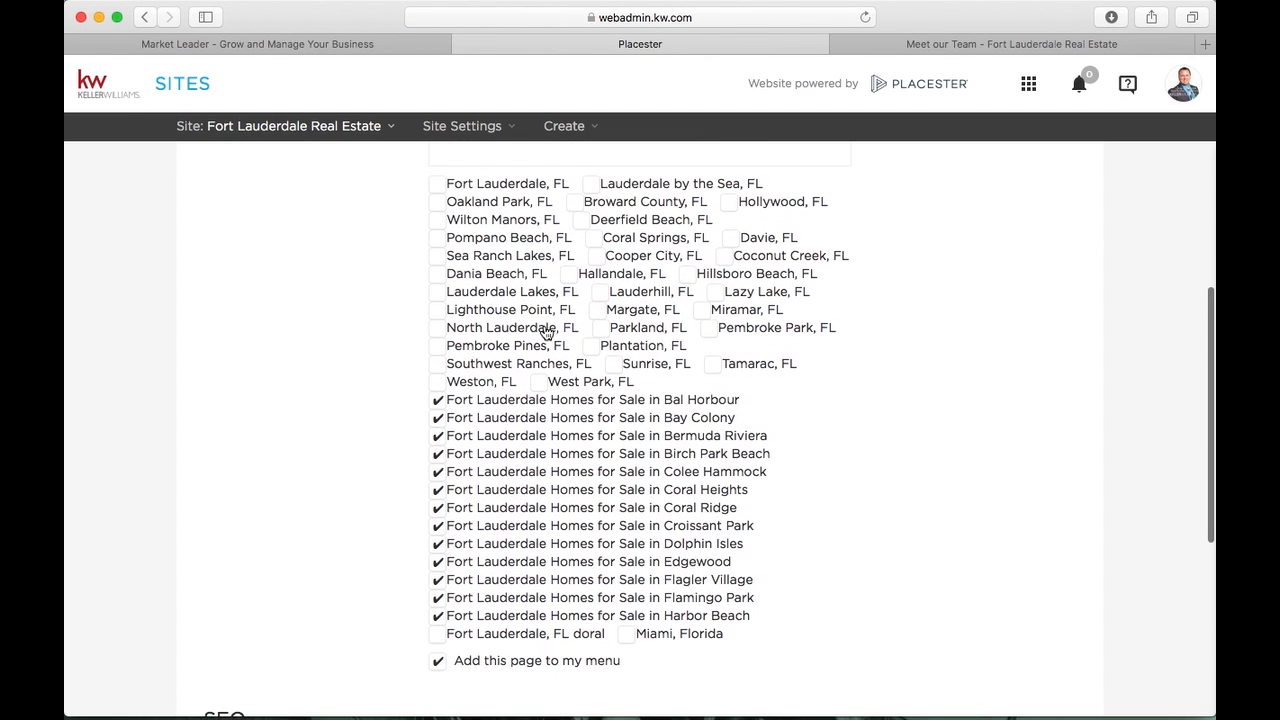
pyautogui.scroll(-3, 619, 327)
pyautogui.scroll(-2, 619, 327)
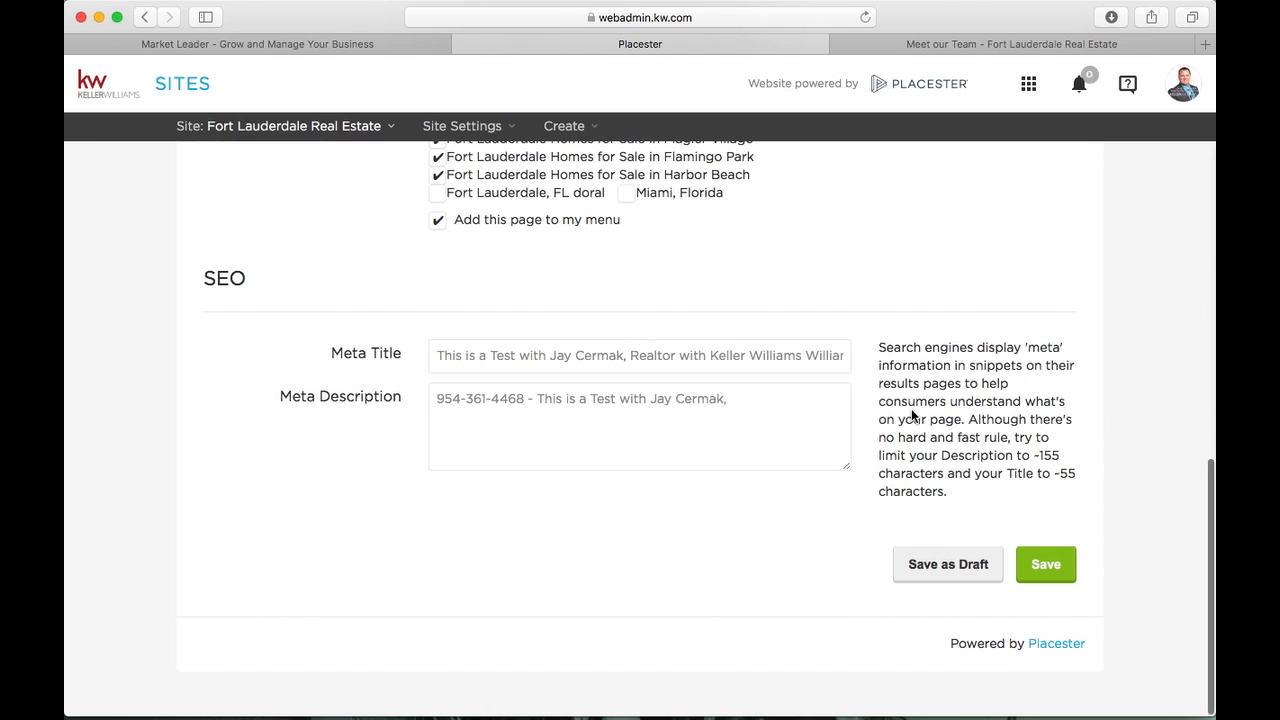
pyautogui.click(1040, 560)
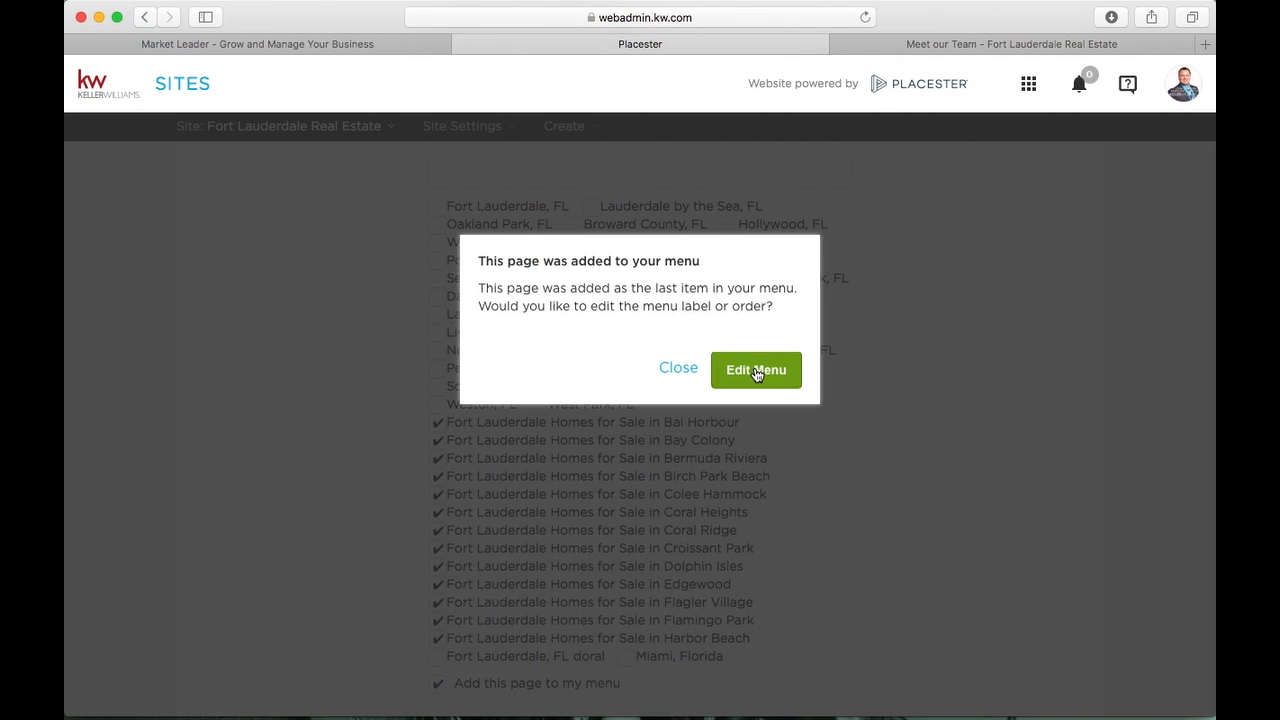
pyautogui.click(753, 370)
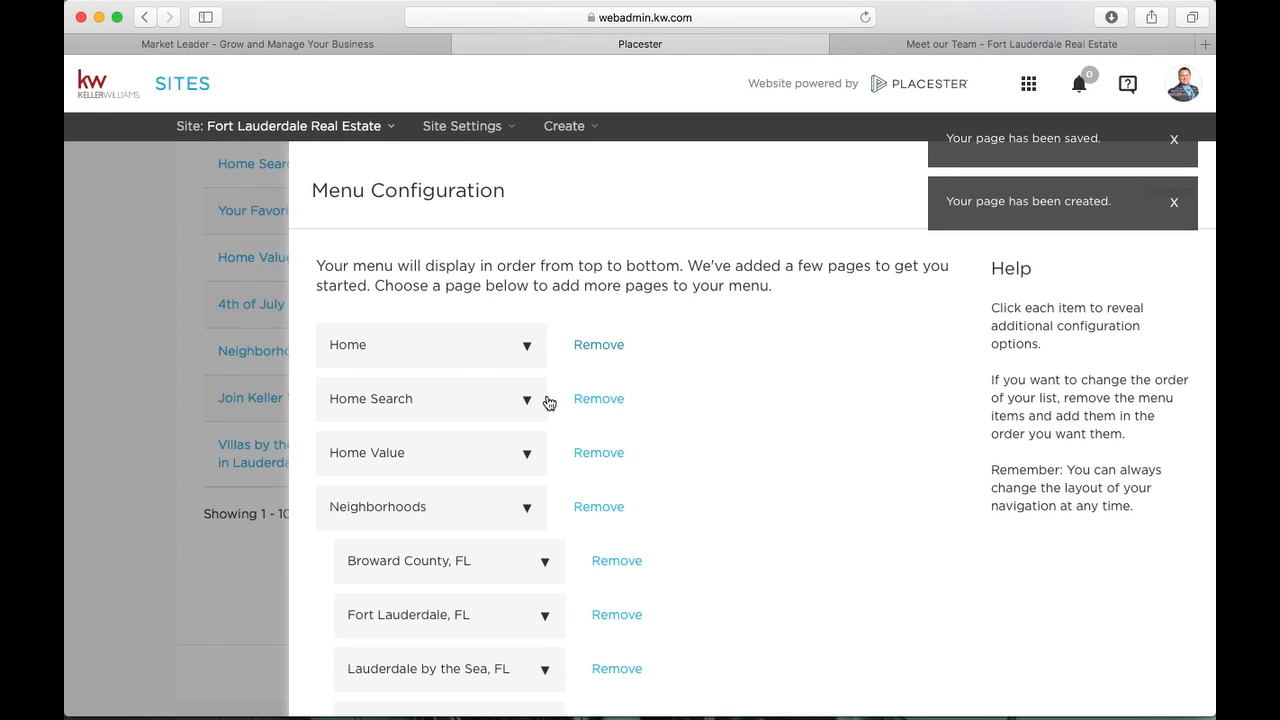
pyautogui.scroll(-15, 549, 403)
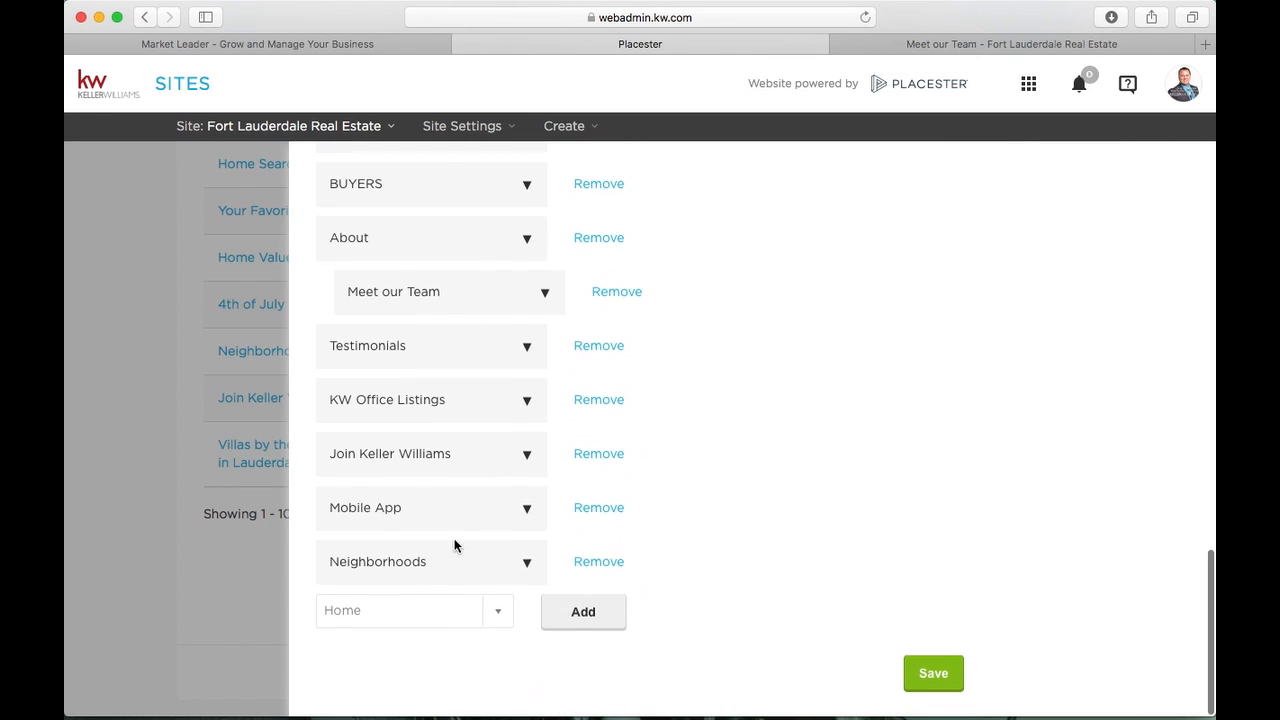
pyautogui.click(950, 674)
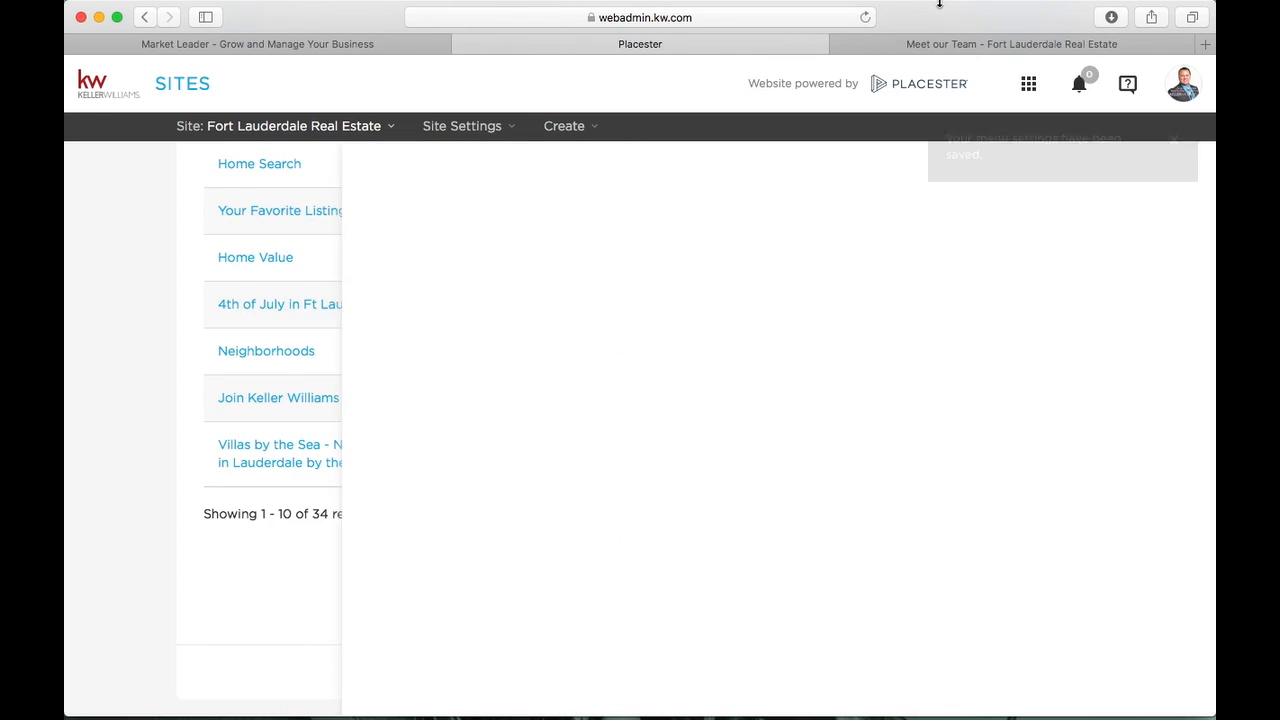
# Reload the live site, browse the new Neighborhoods page's cards, then return to Placester
pyautogui.click(942, 44)
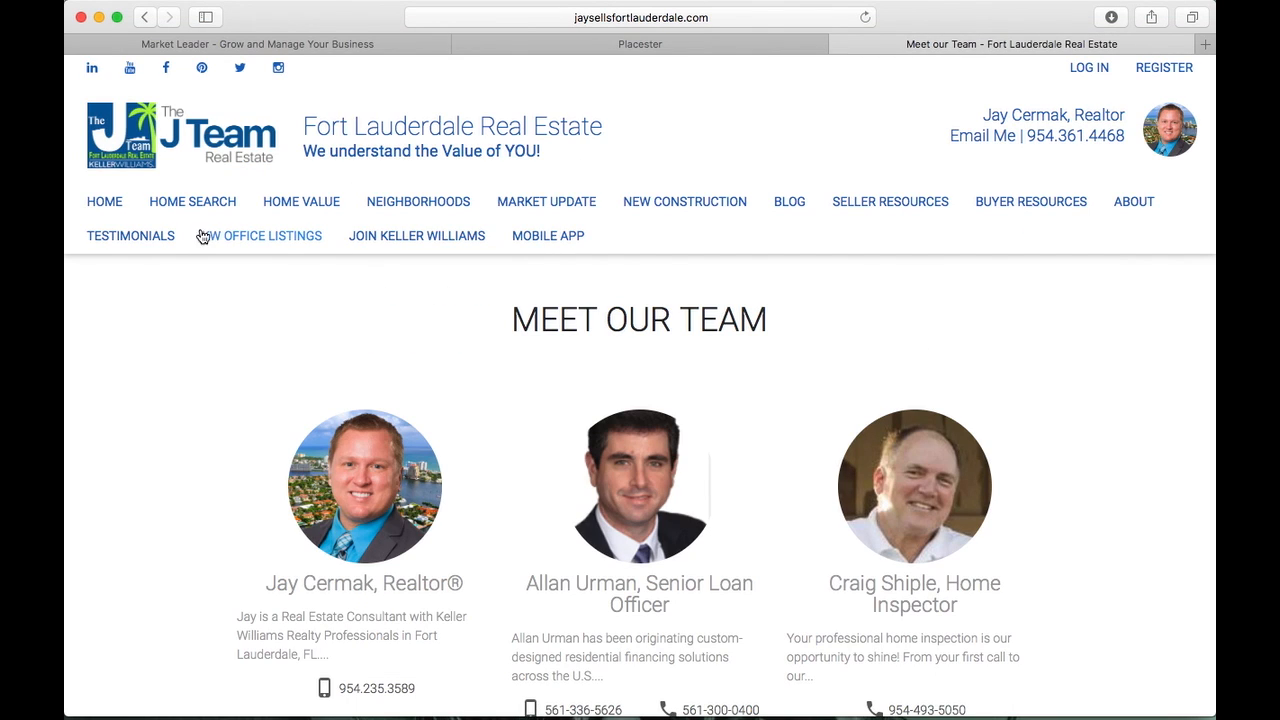
pyautogui.click(119, 202)
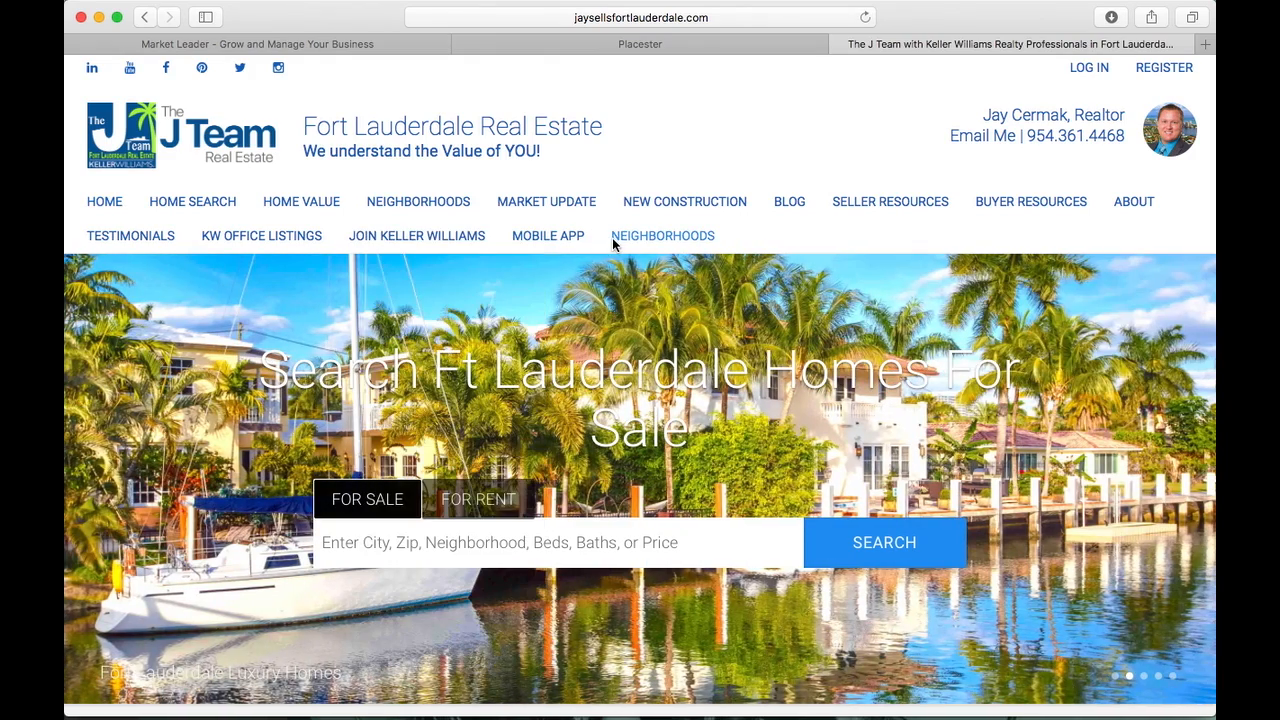
pyautogui.click(612, 237)
pyautogui.scroll(-3, 220, 400)
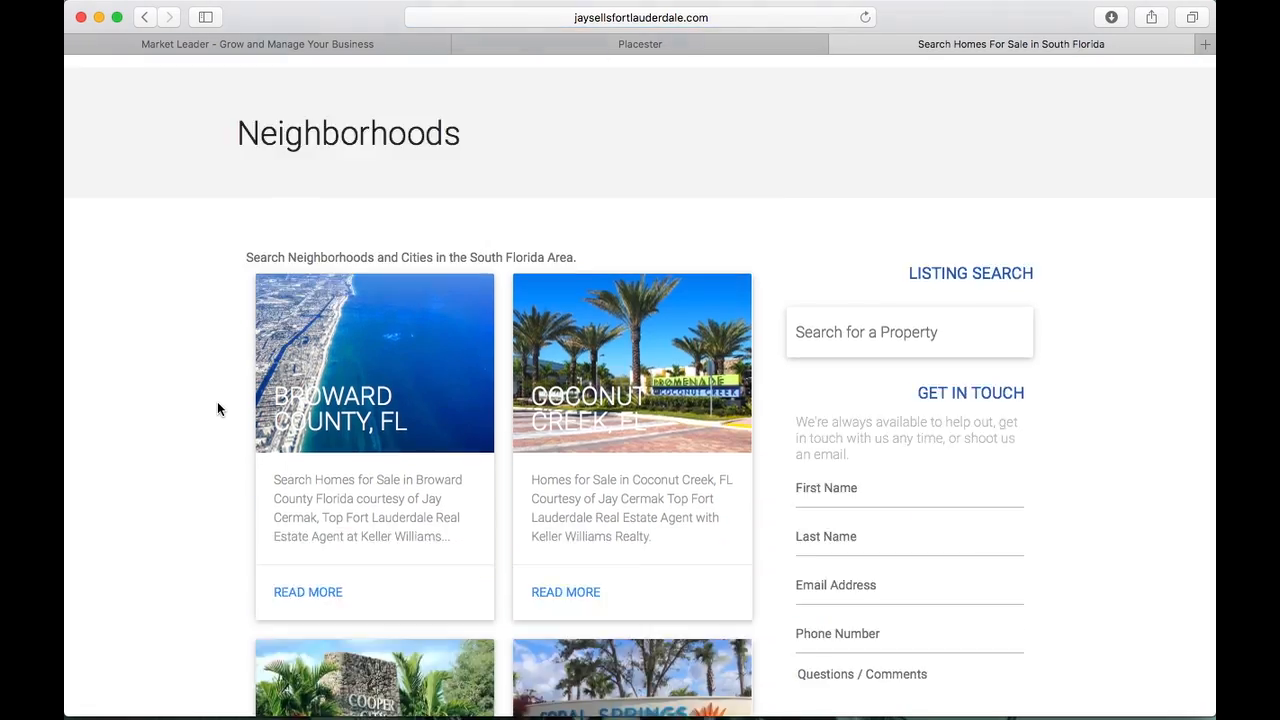
pyautogui.scroll(-15, 217, 401)
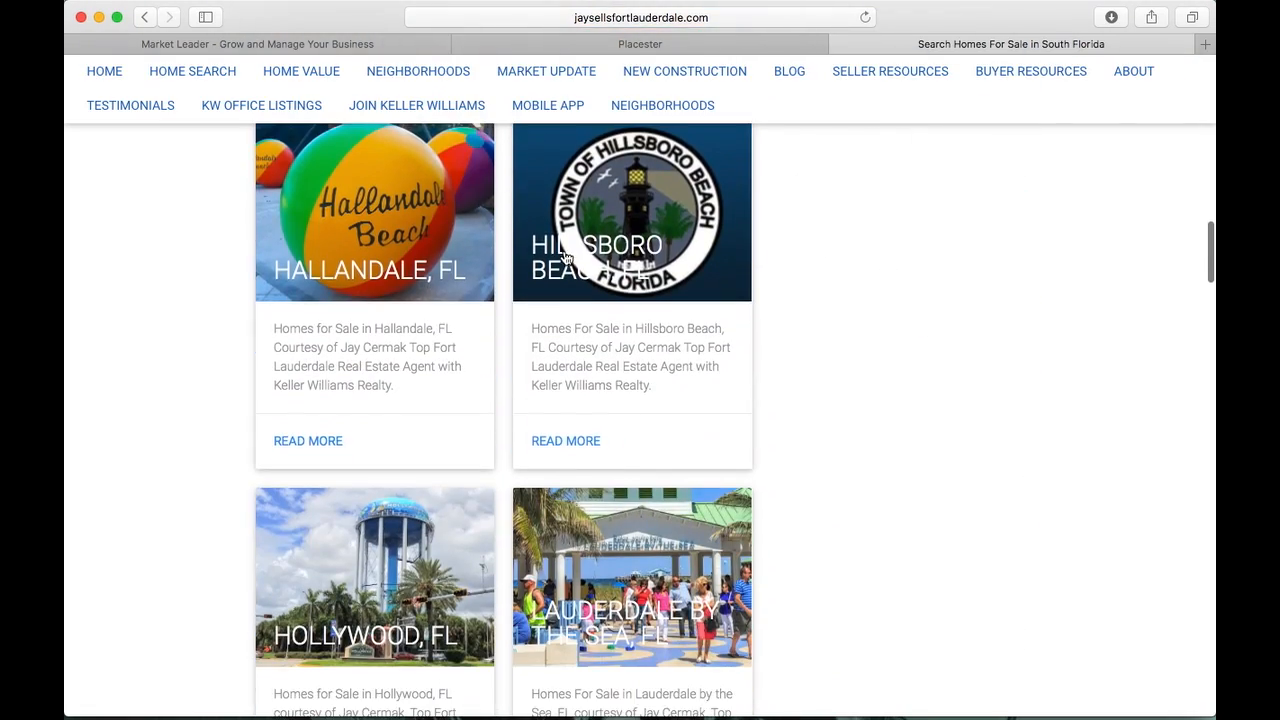
pyautogui.scroll(-20, 244, 473)
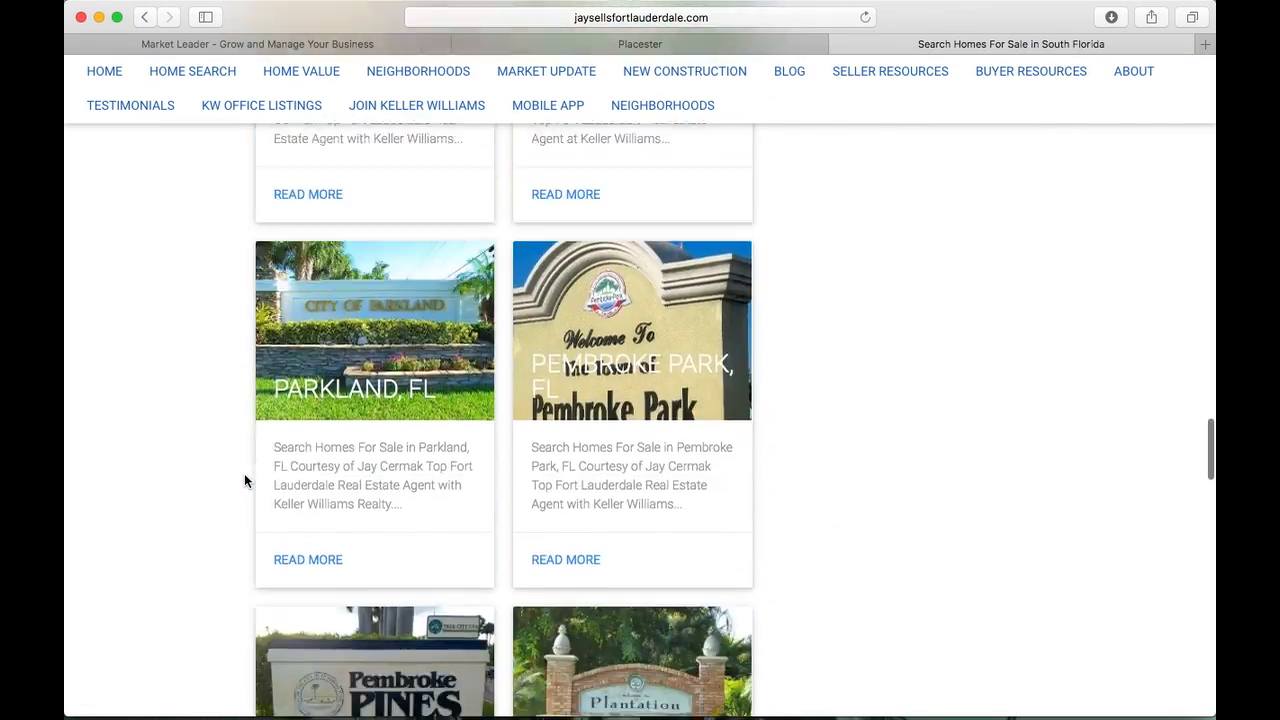
pyautogui.scroll(20, 244, 481)
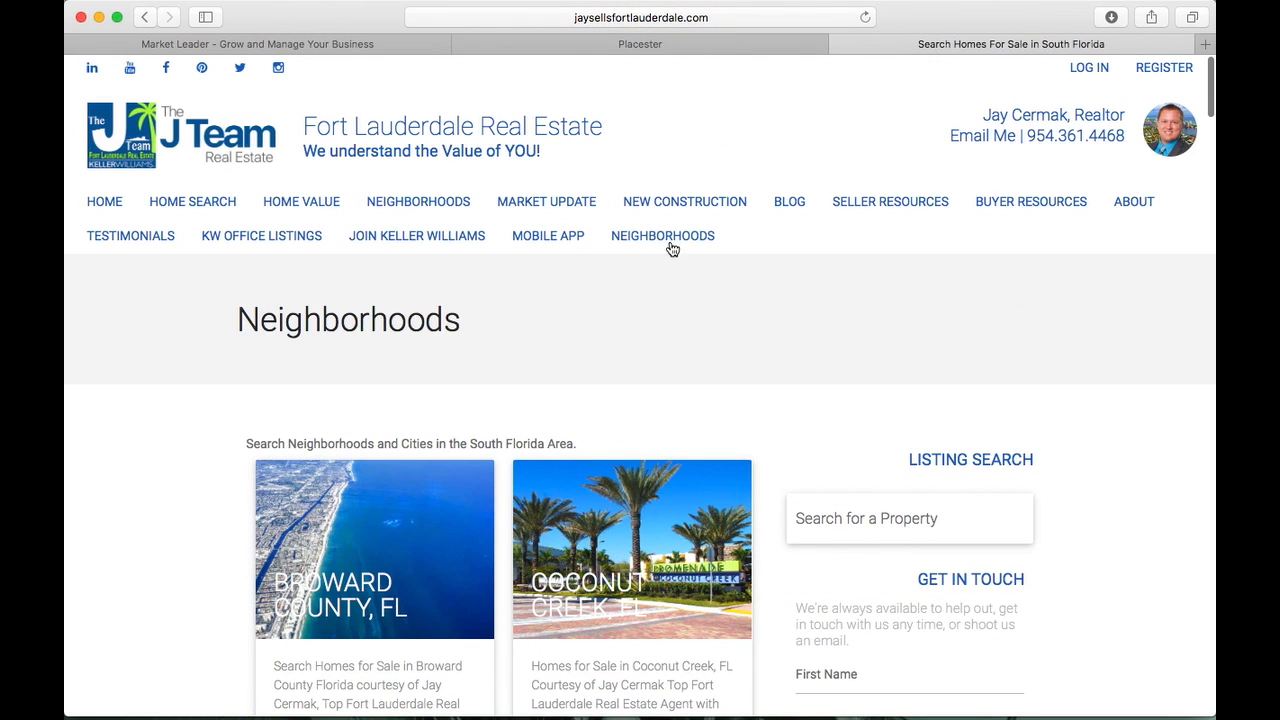
pyautogui.click(733, 46)
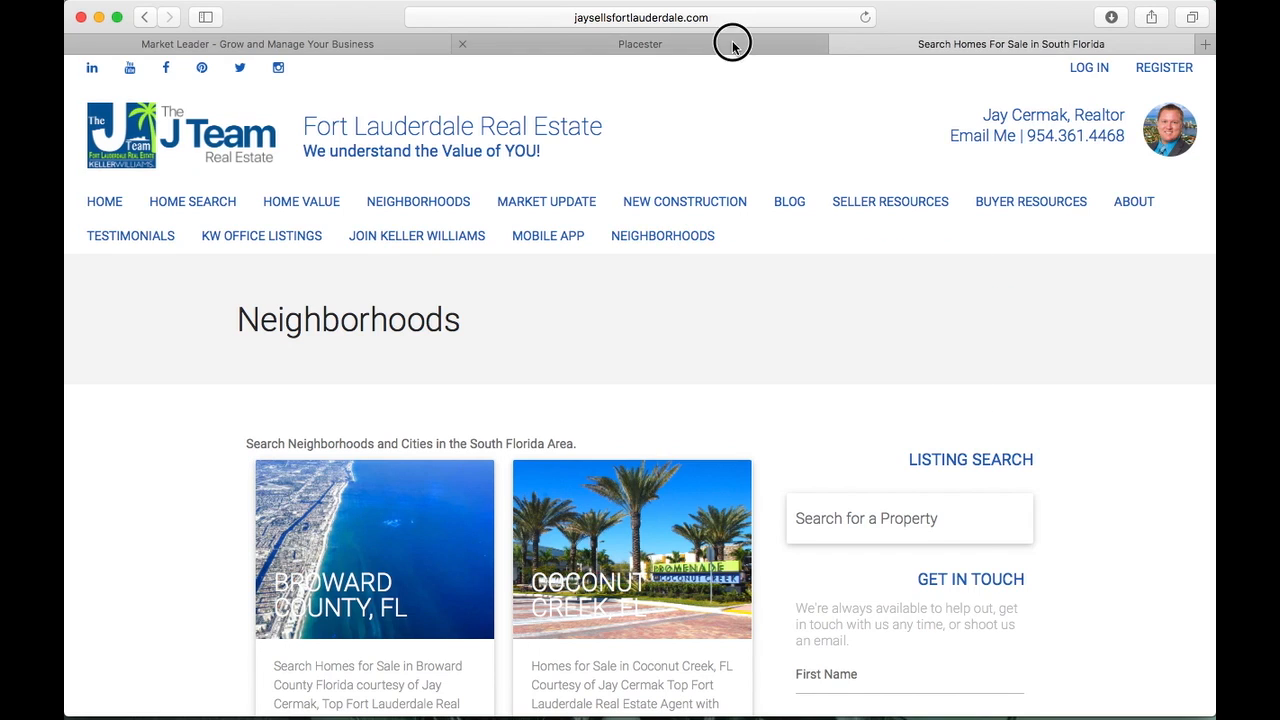
# Delete the extra Neighborhoods page from page 4 of the Pages list
pyautogui.click(674, 564)
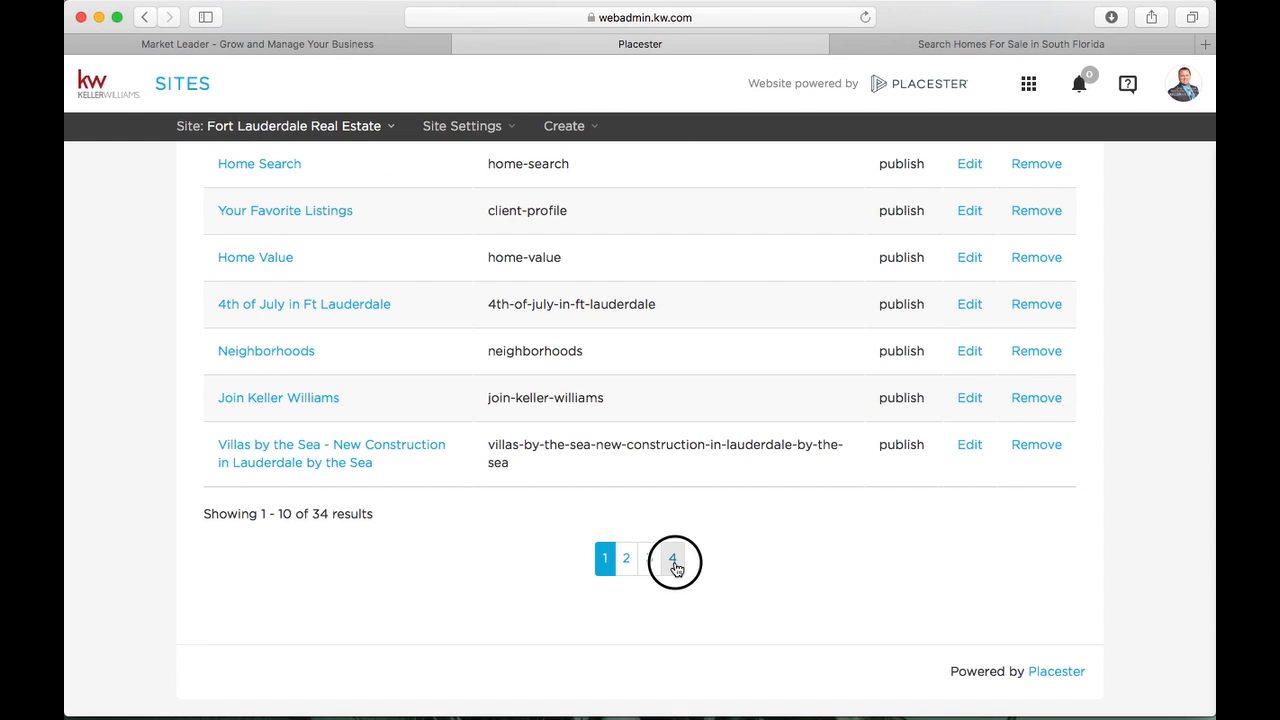
pyautogui.click(986, 440)
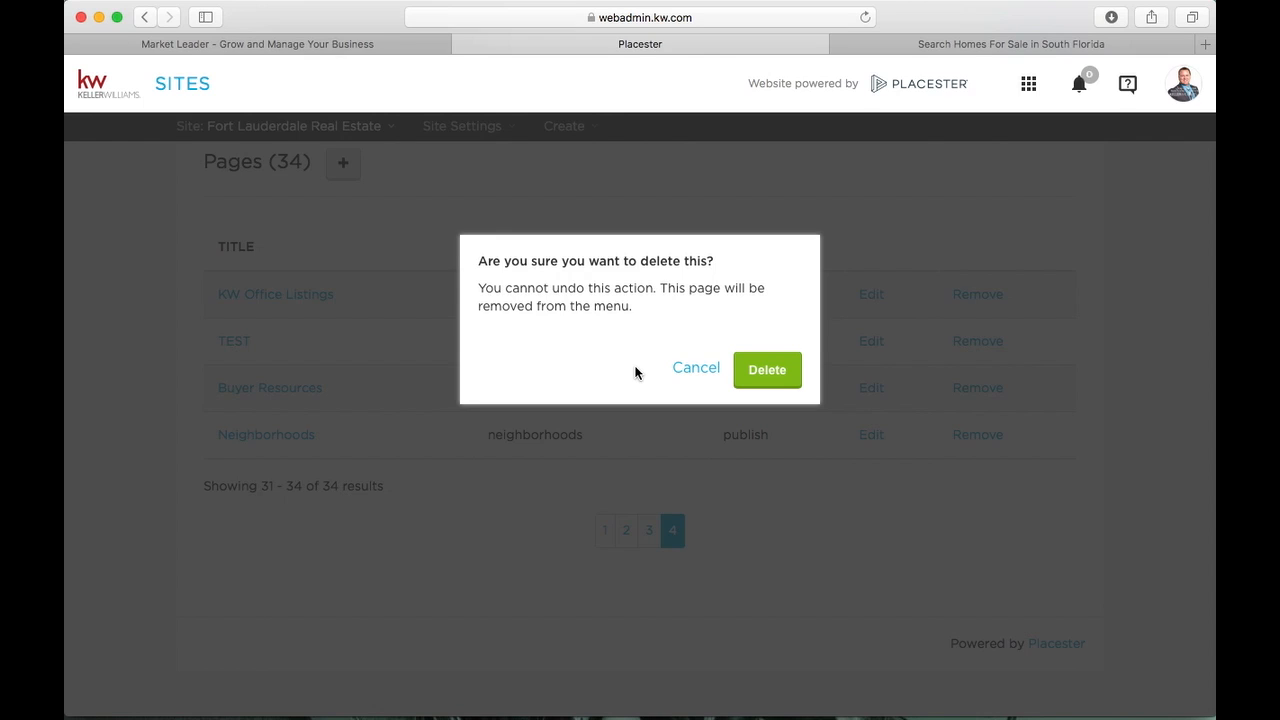
pyautogui.click(790, 369)
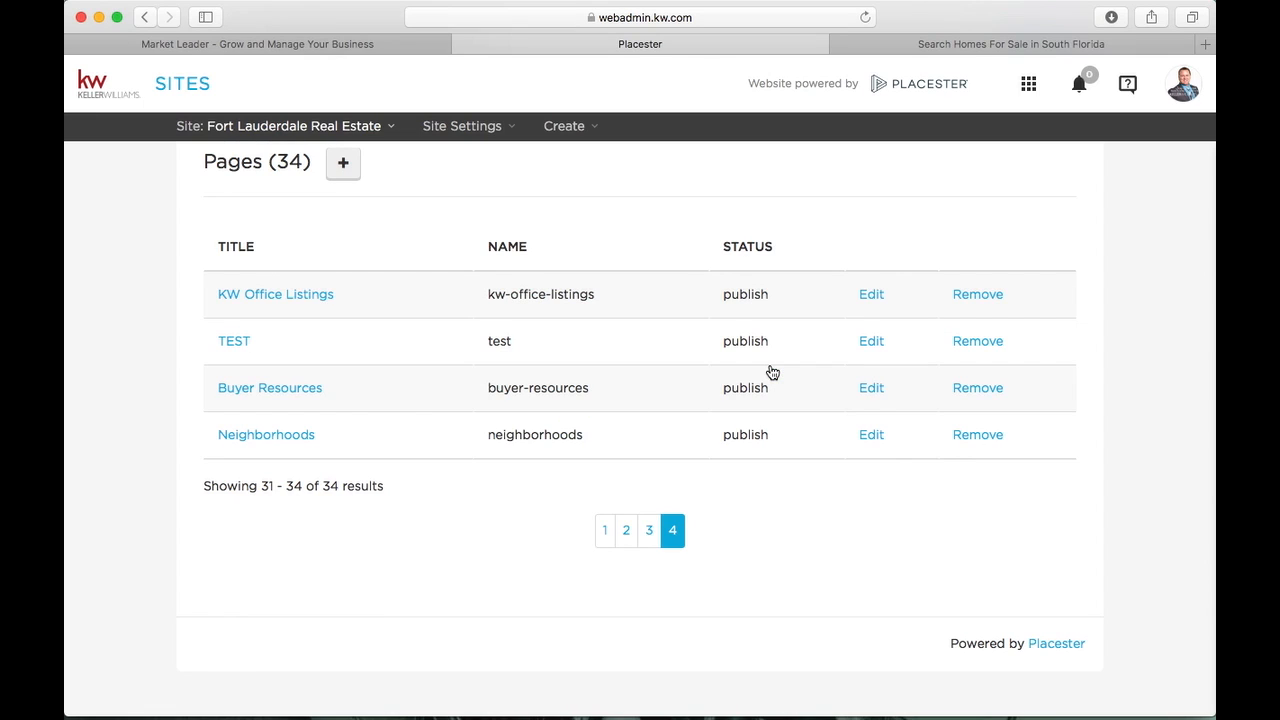
# Go back to page 1 and browse the list of 47 area pages
pyautogui.click(610, 540)
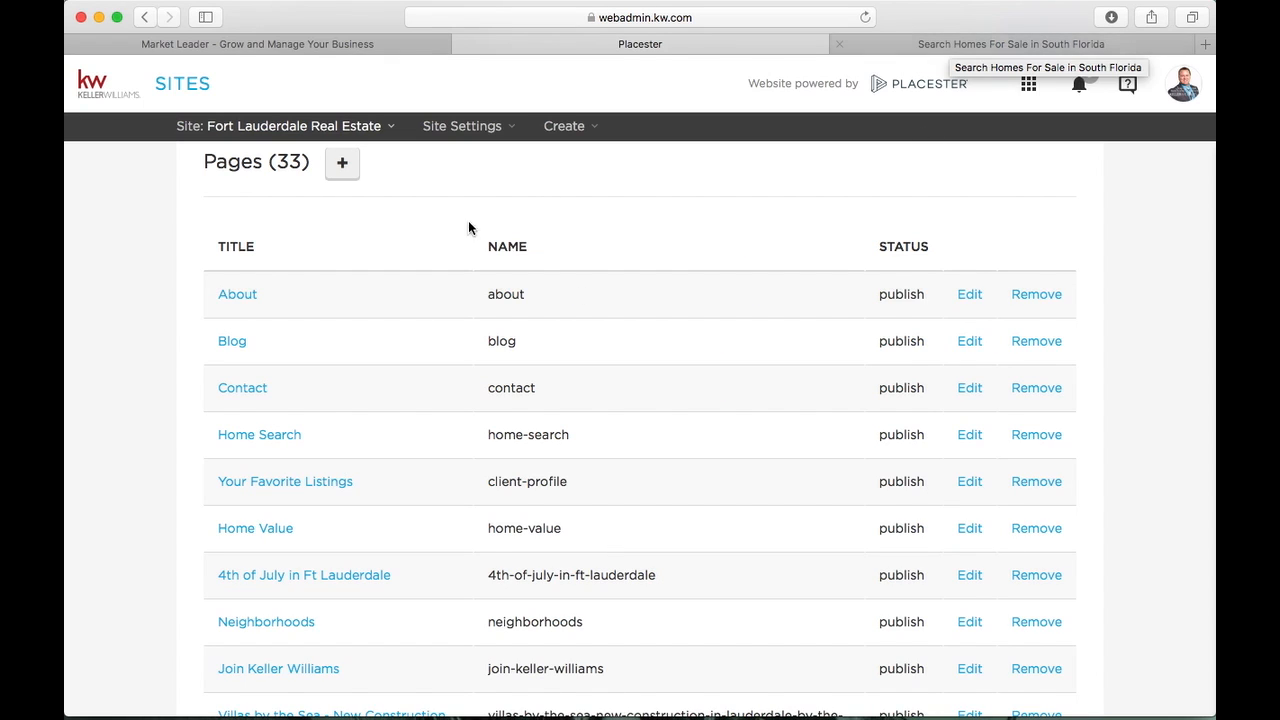
pyautogui.scroll(4, 468, 220)
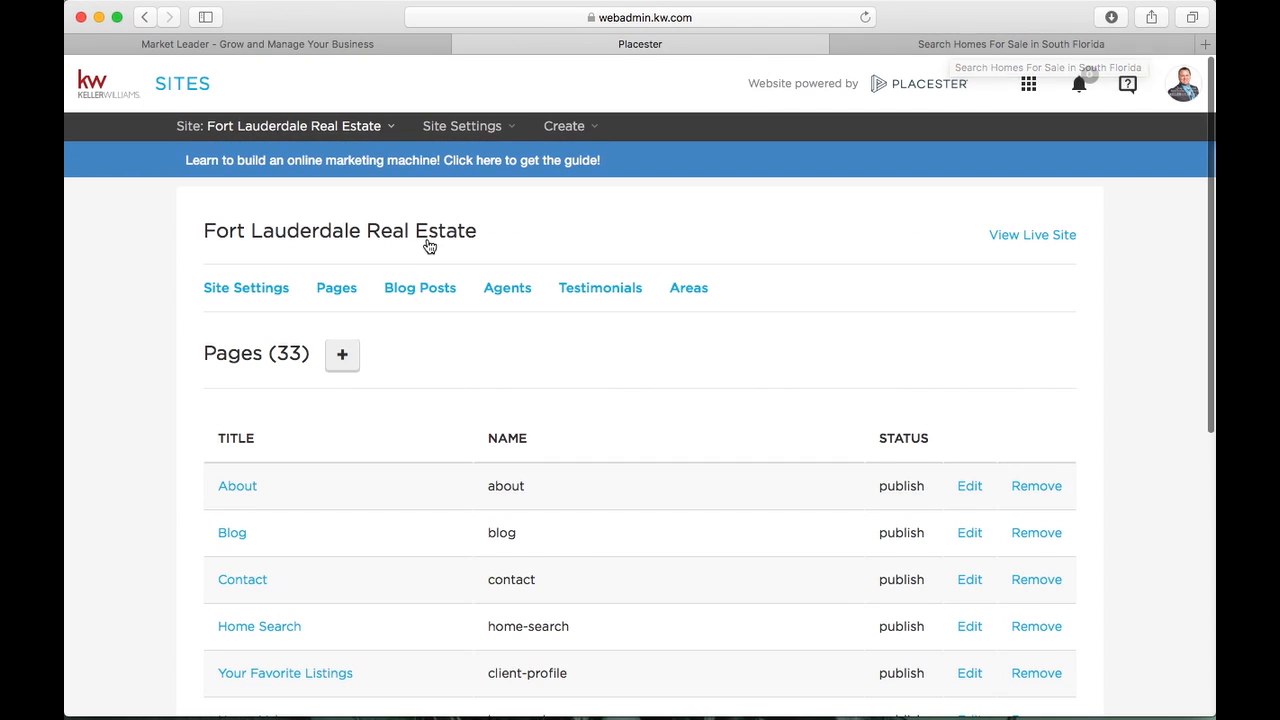
pyautogui.click(690, 289)
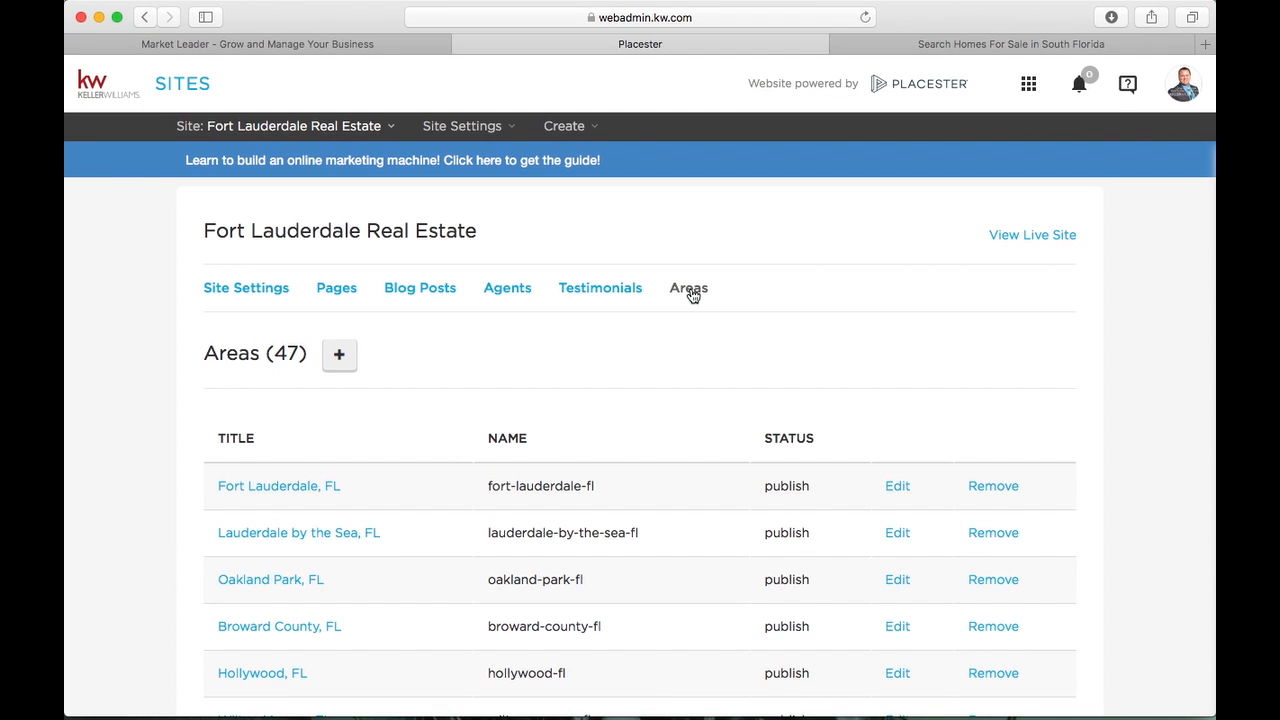
pyautogui.scroll(-4, 247, 467)
pyautogui.scroll(-6, 247, 467)
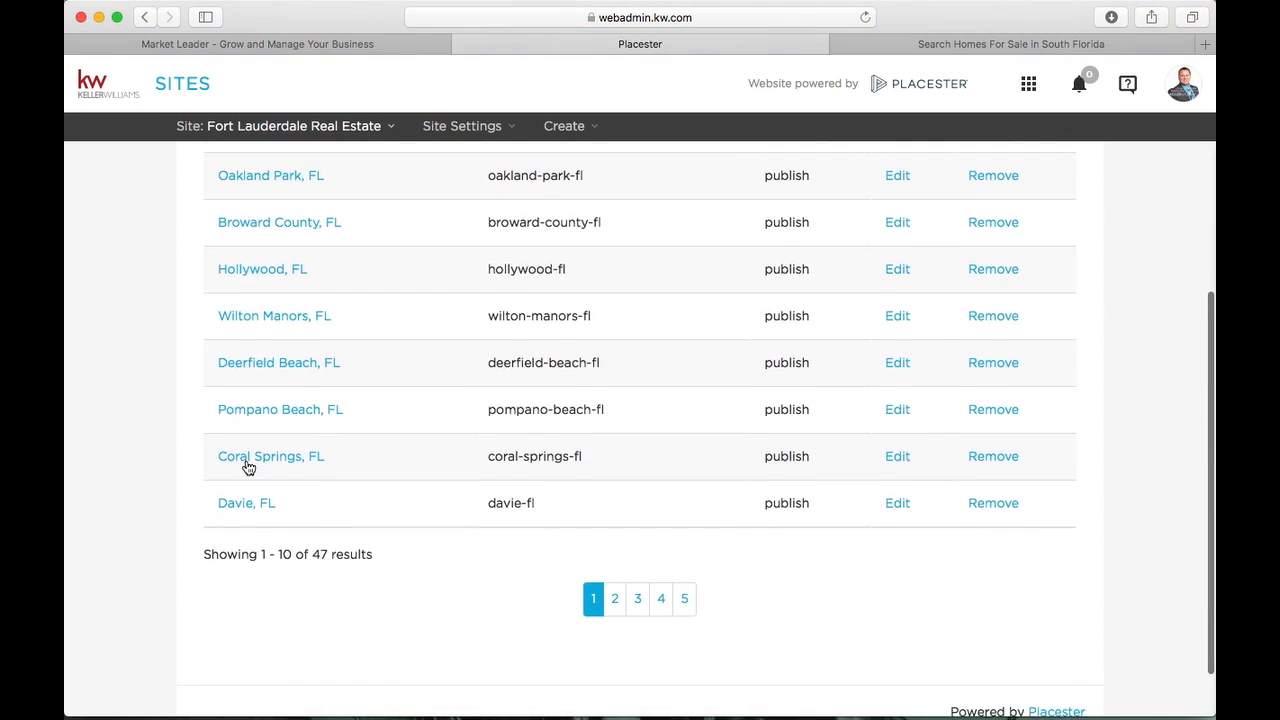
pyautogui.scroll(7, 247, 467)
pyautogui.scroll(-2, 247, 467)
pyautogui.scroll(-3, 248, 468)
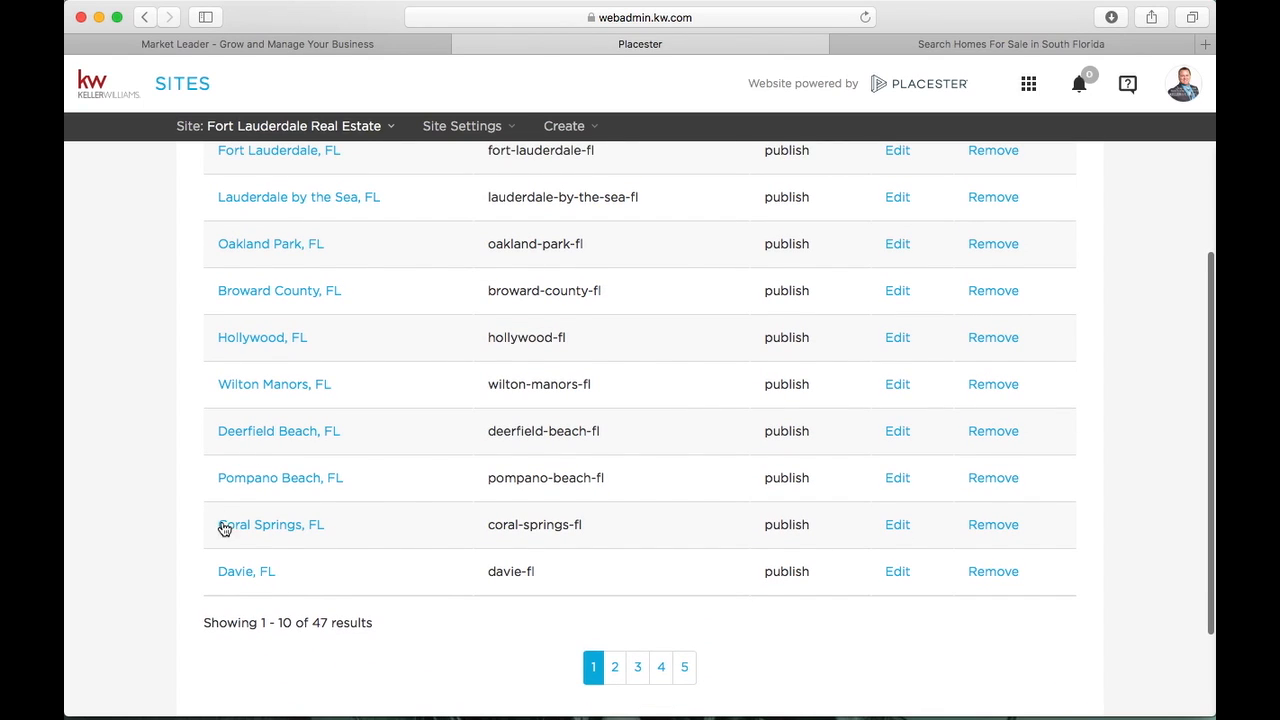
pyautogui.scroll(9, 366, 477)
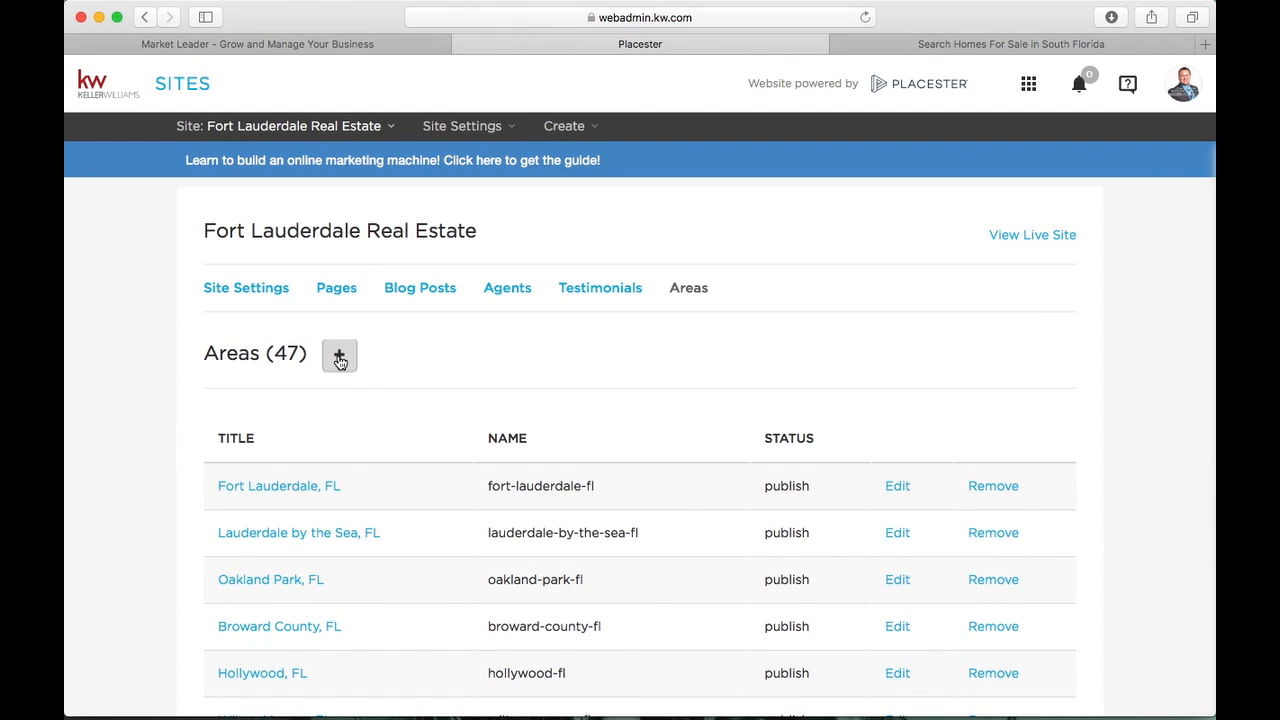
# Start a new area page titled 'Doral, FL'
pyautogui.click(339, 358)
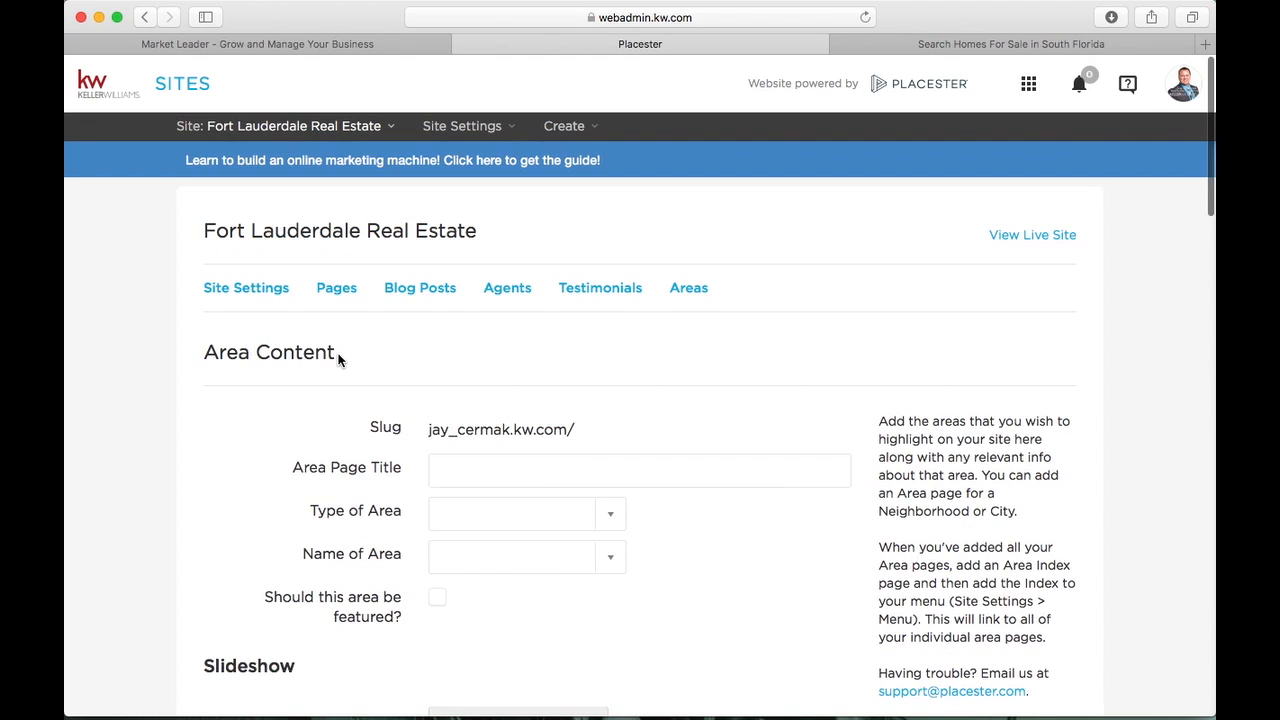
pyautogui.scroll(-2, 339, 360)
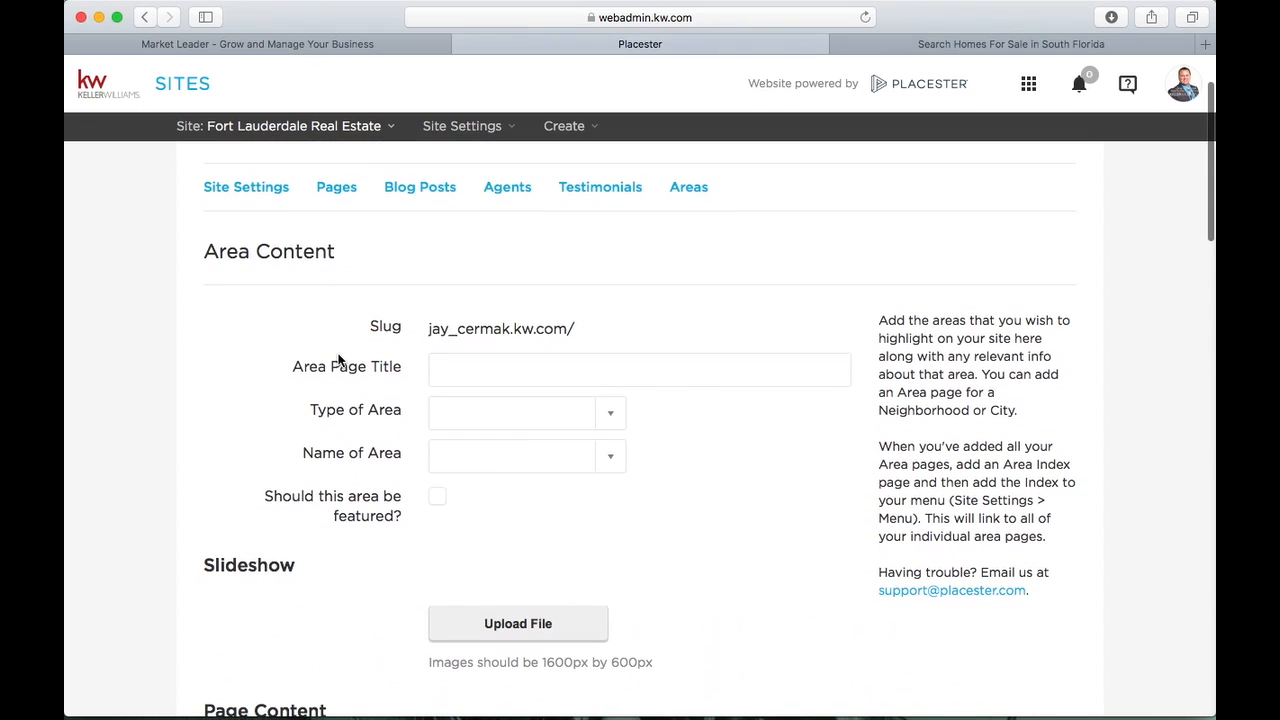
pyautogui.click(462, 363)
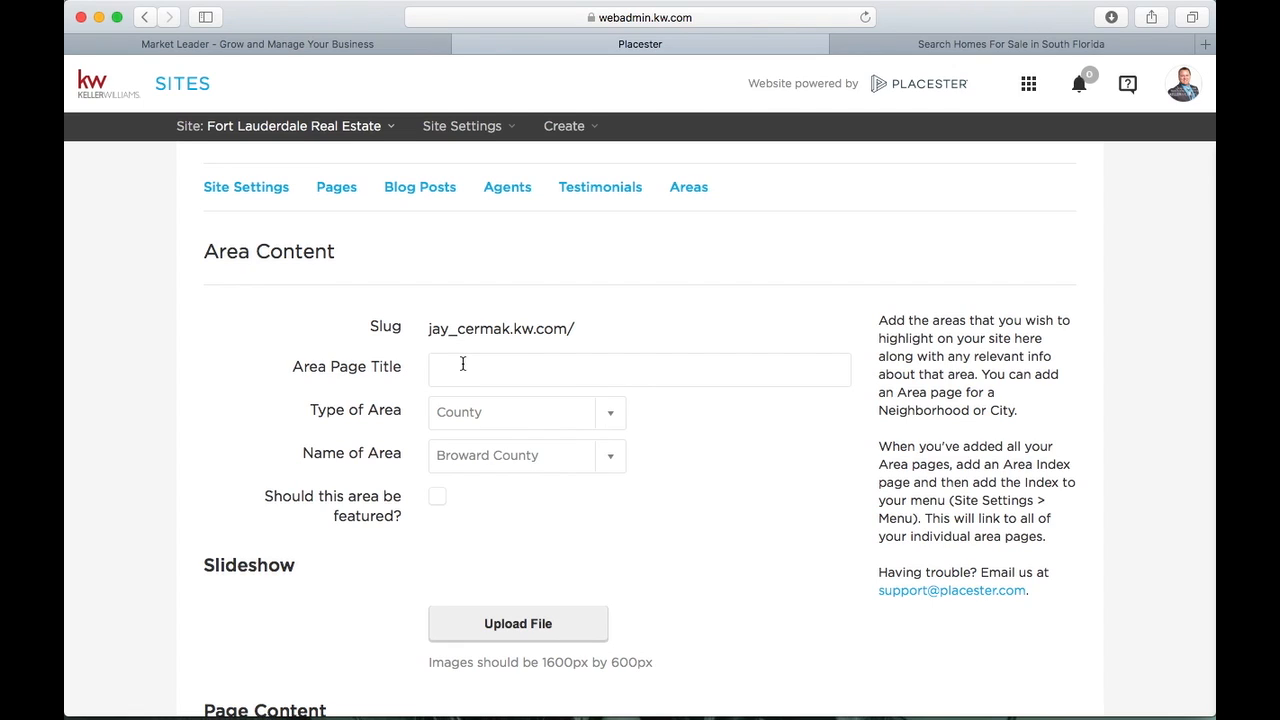
pyautogui.write('Doral, F')
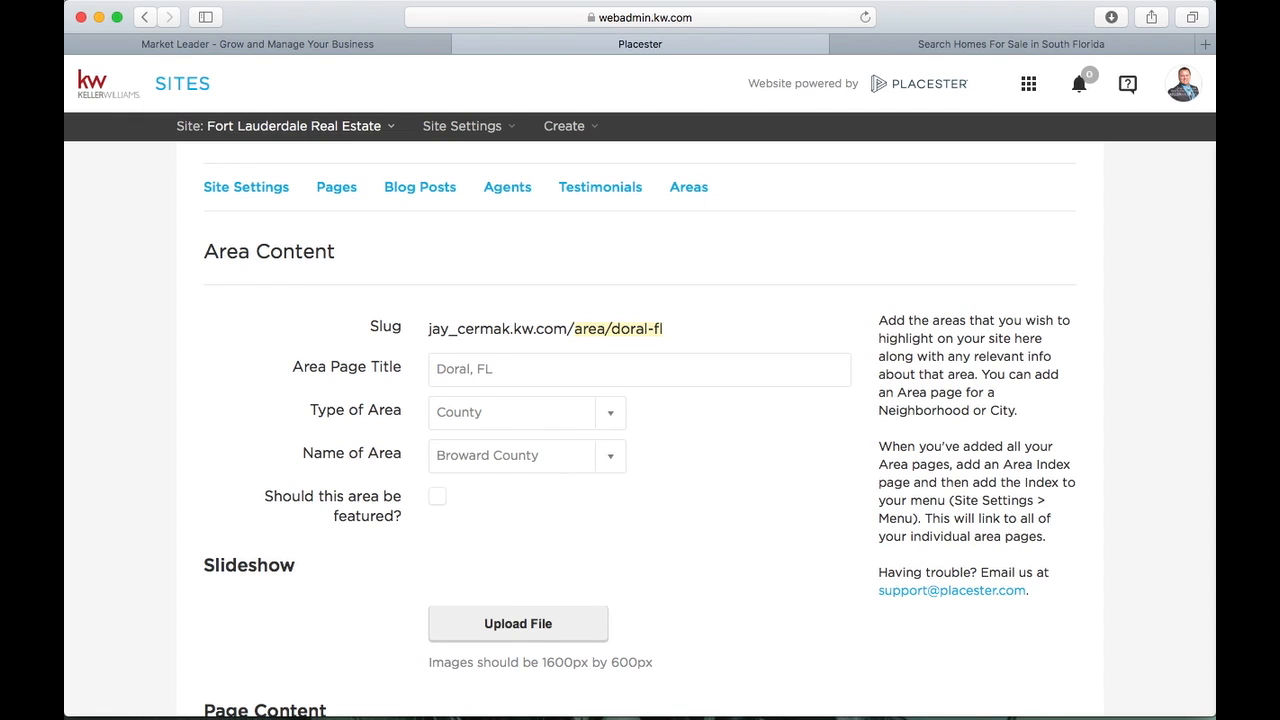
pyautogui.write('L')
pyautogui.scroll(-2, 689, 406)
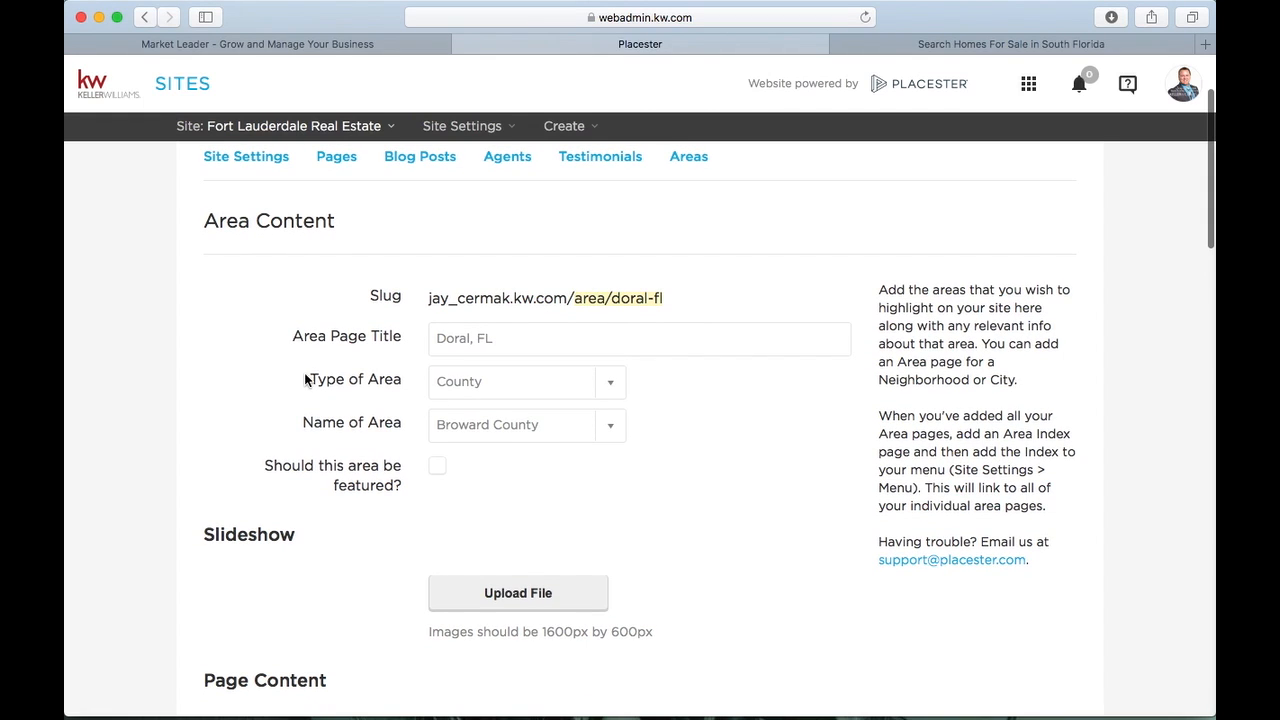
# Set the area type to Locality with the name Doral
pyautogui.click(620, 384)
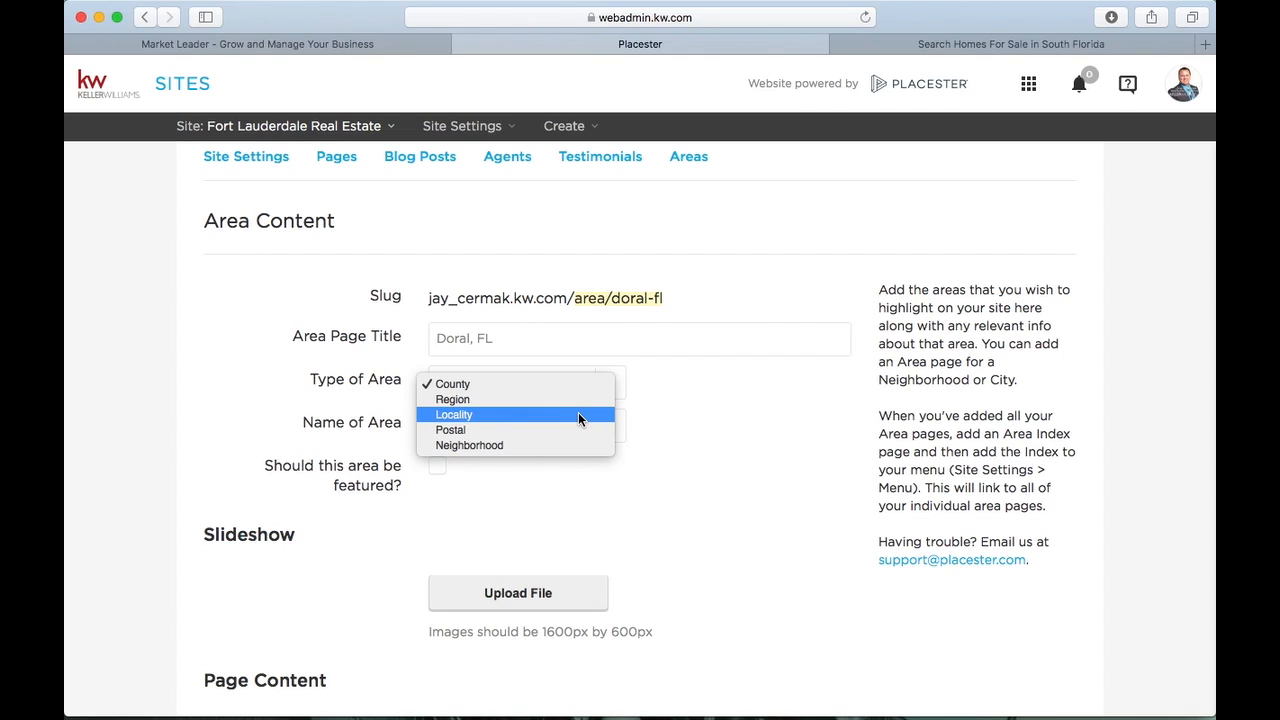
pyautogui.click(539, 447)
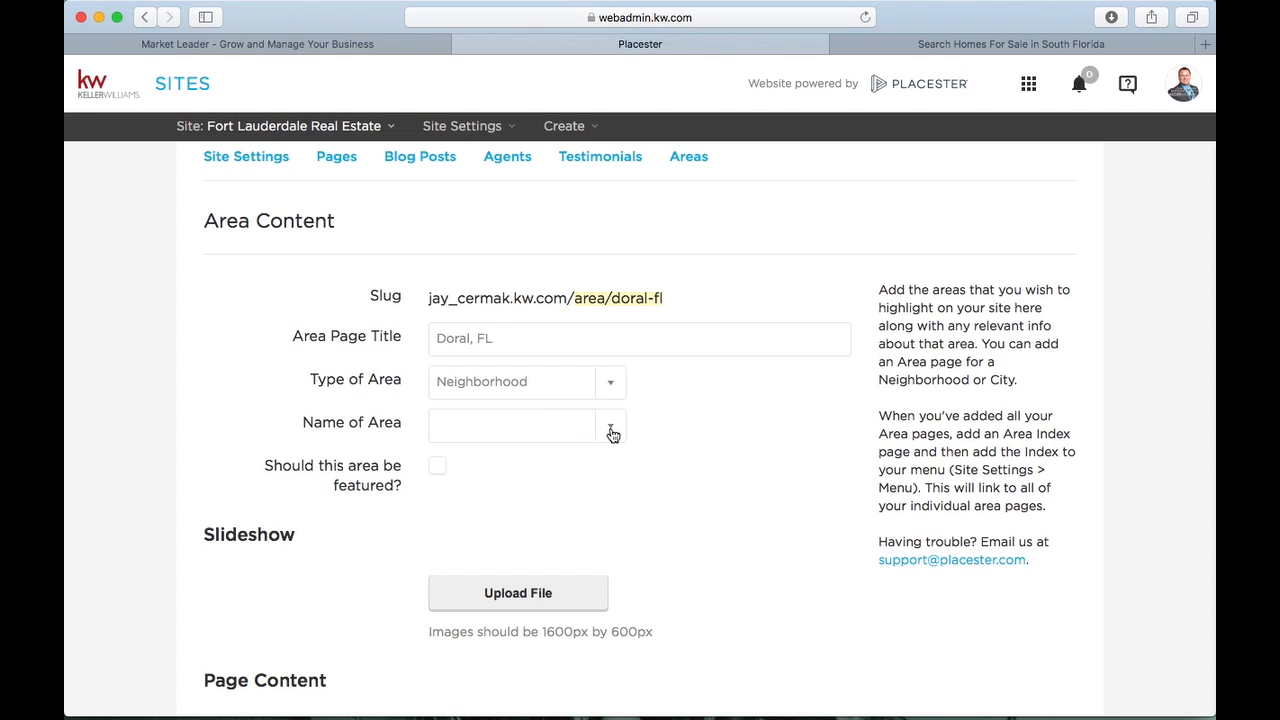
pyautogui.click(612, 433)
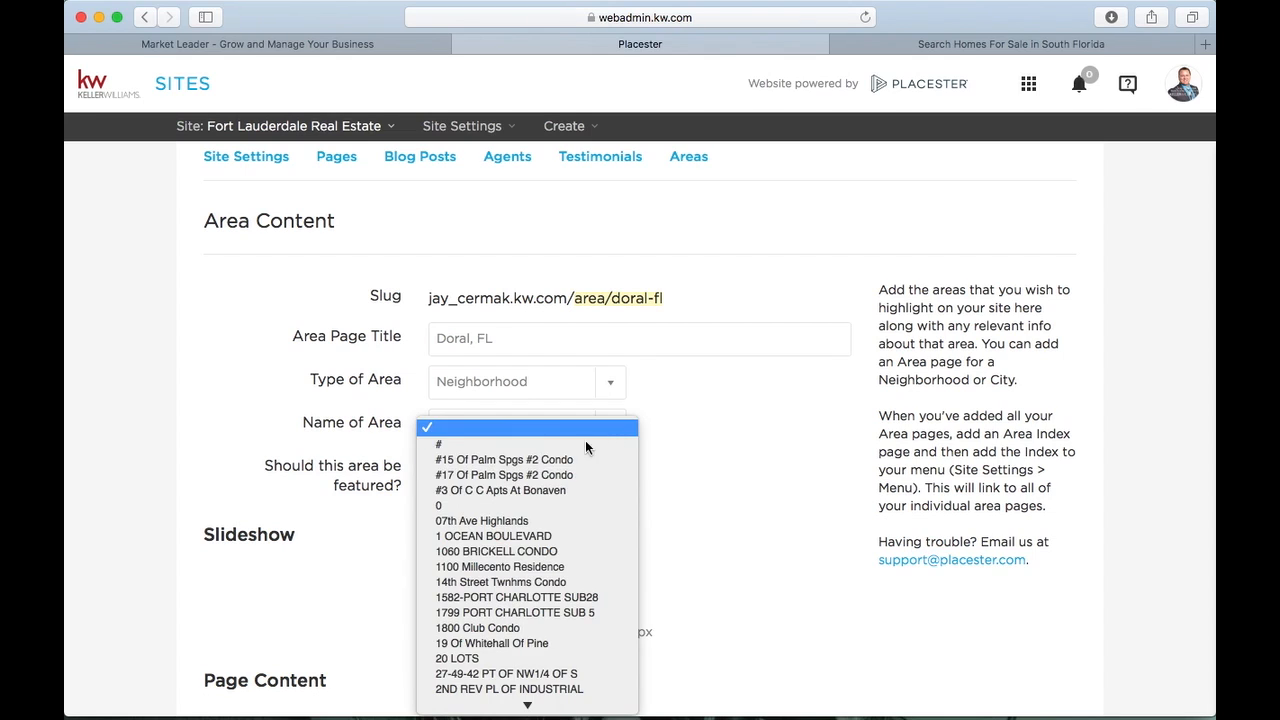
pyautogui.scroll(-3, 535, 549)
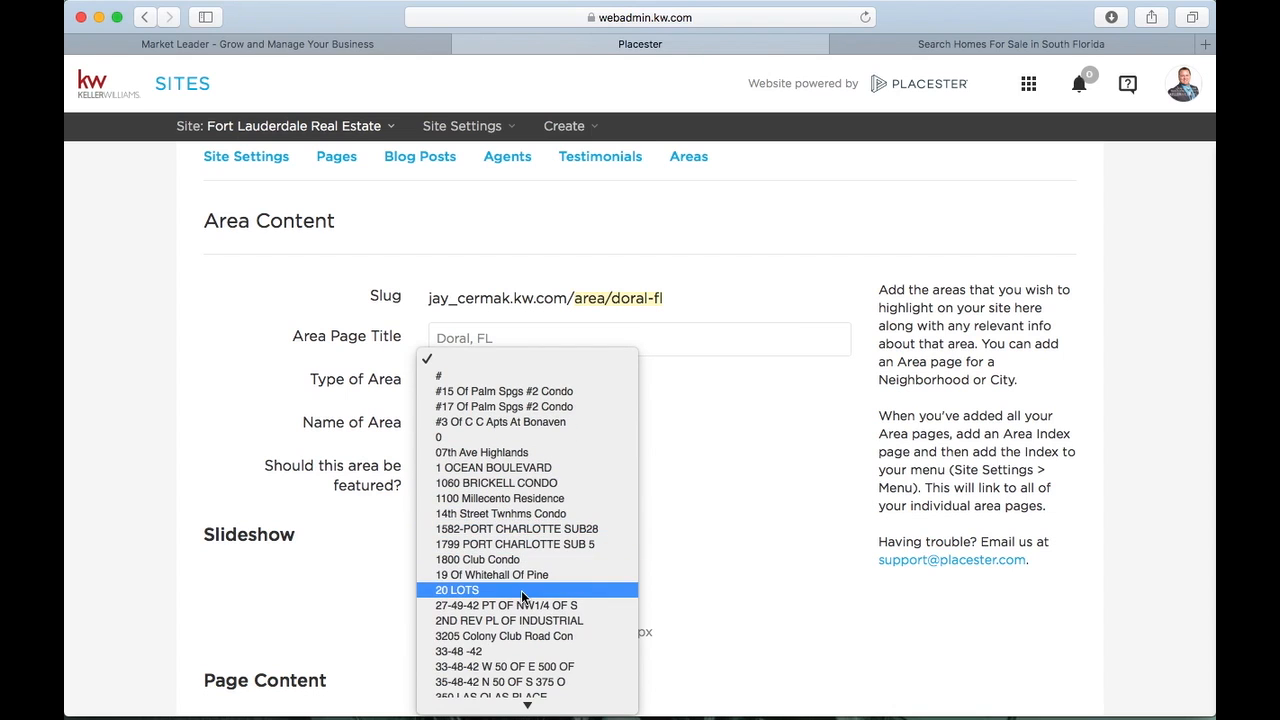
pyautogui.scroll(-10, 525, 588)
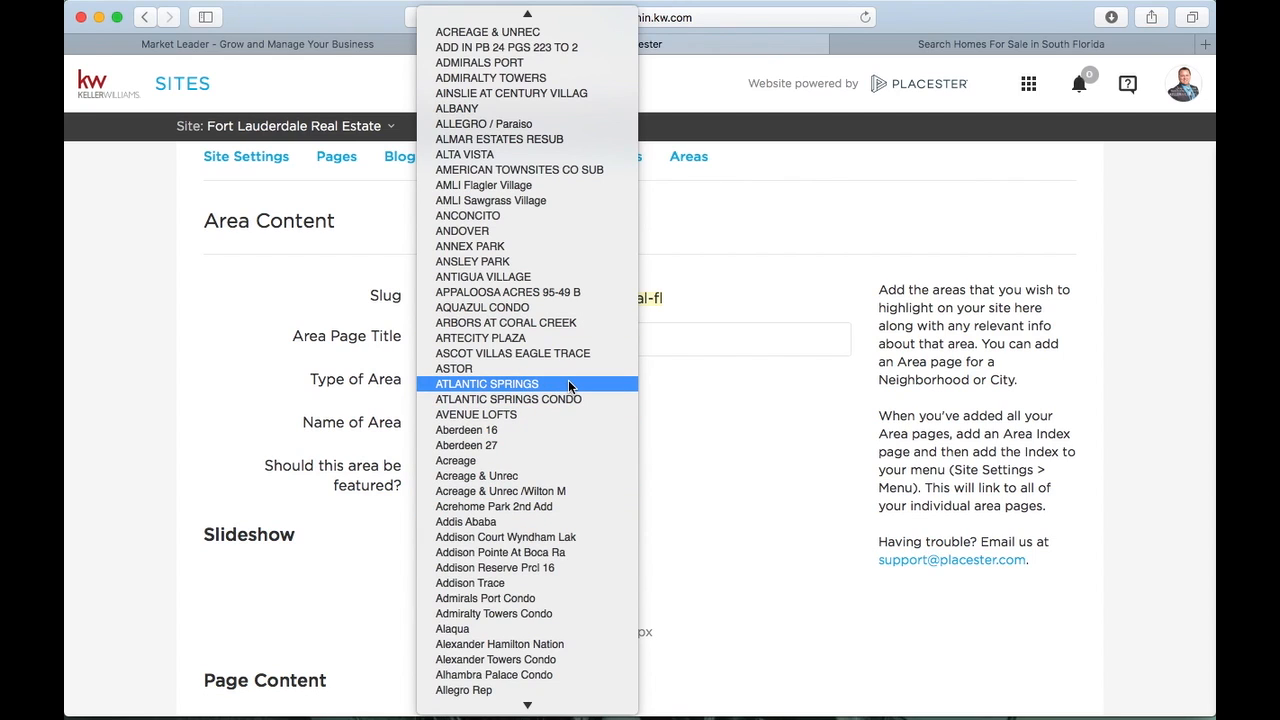
pyautogui.click(721, 436)
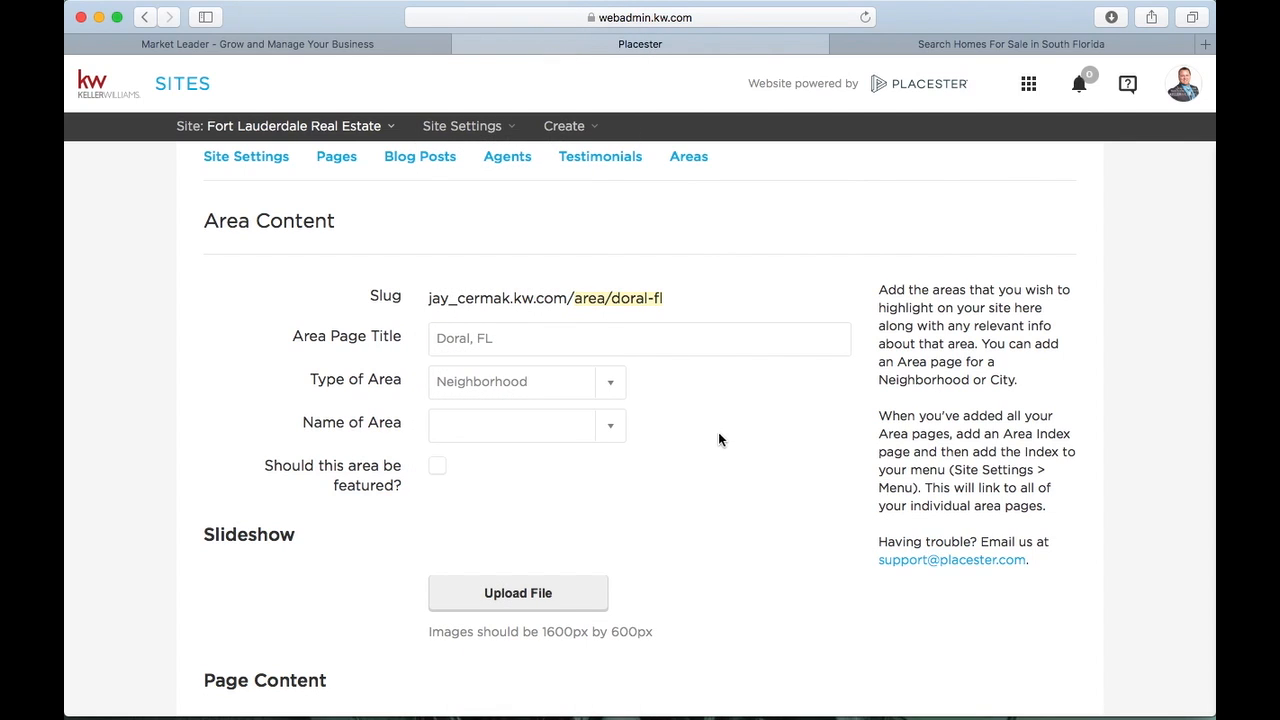
pyautogui.click(611, 390)
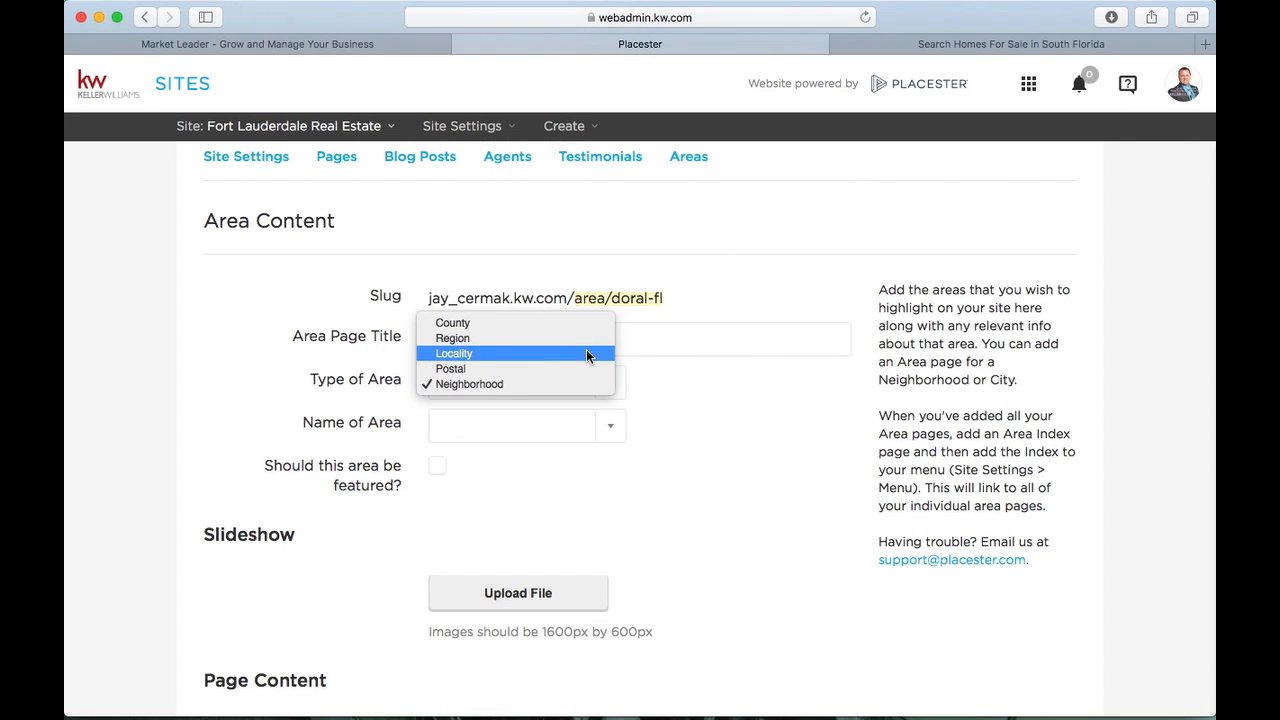
pyautogui.click(587, 354)
pyautogui.click(618, 434)
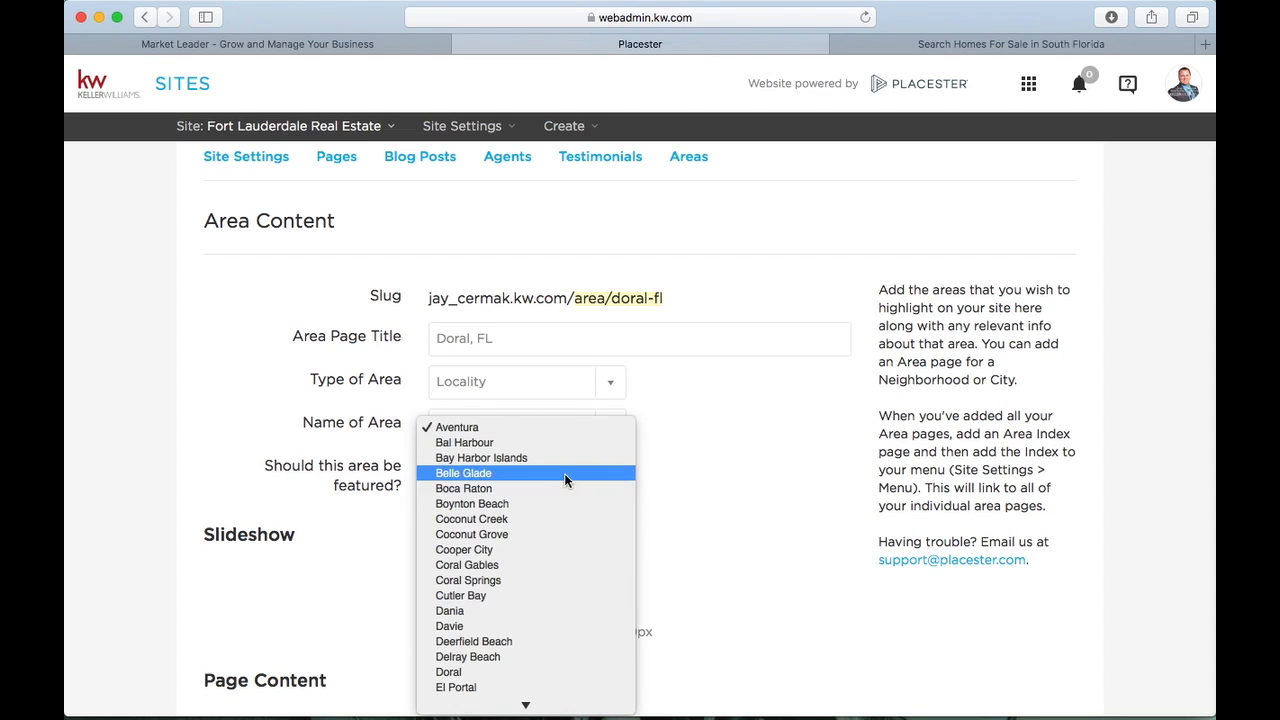
pyautogui.click(493, 674)
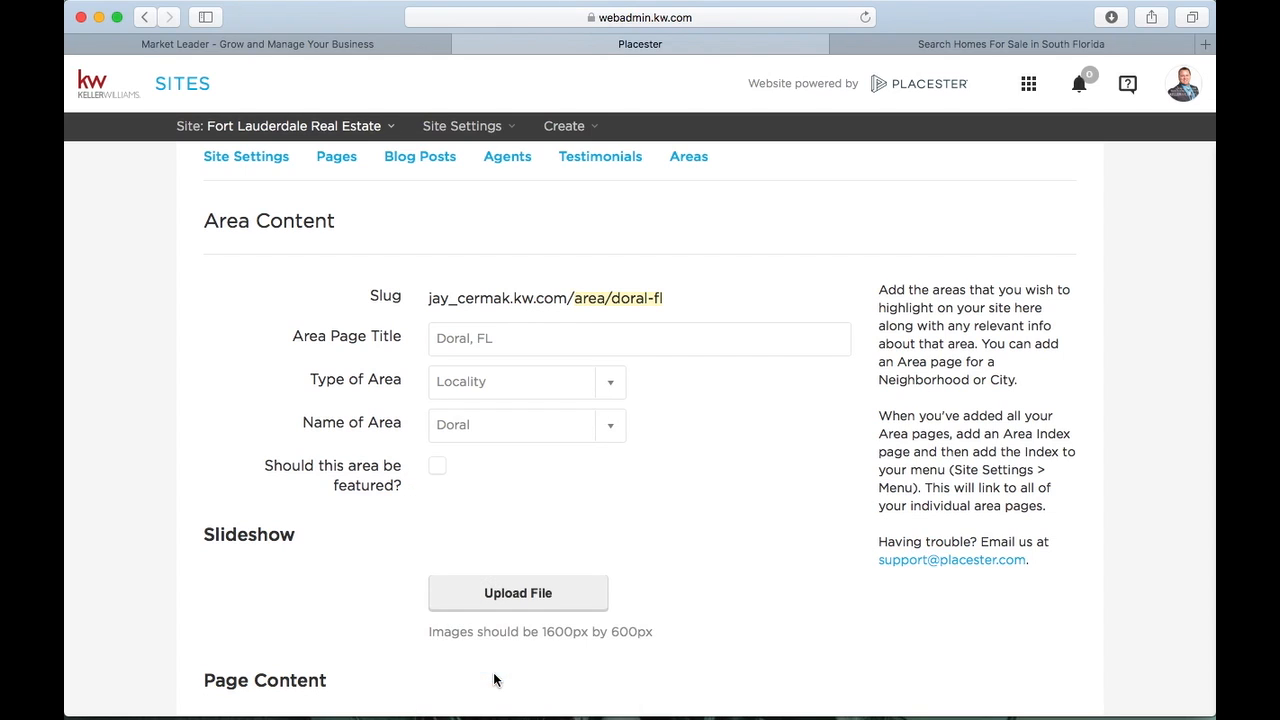
# Mark Doral, FL as featured and review its slideshow, content and SEO sections
pyautogui.click(437, 466)
pyautogui.scroll(-3, 438, 471)
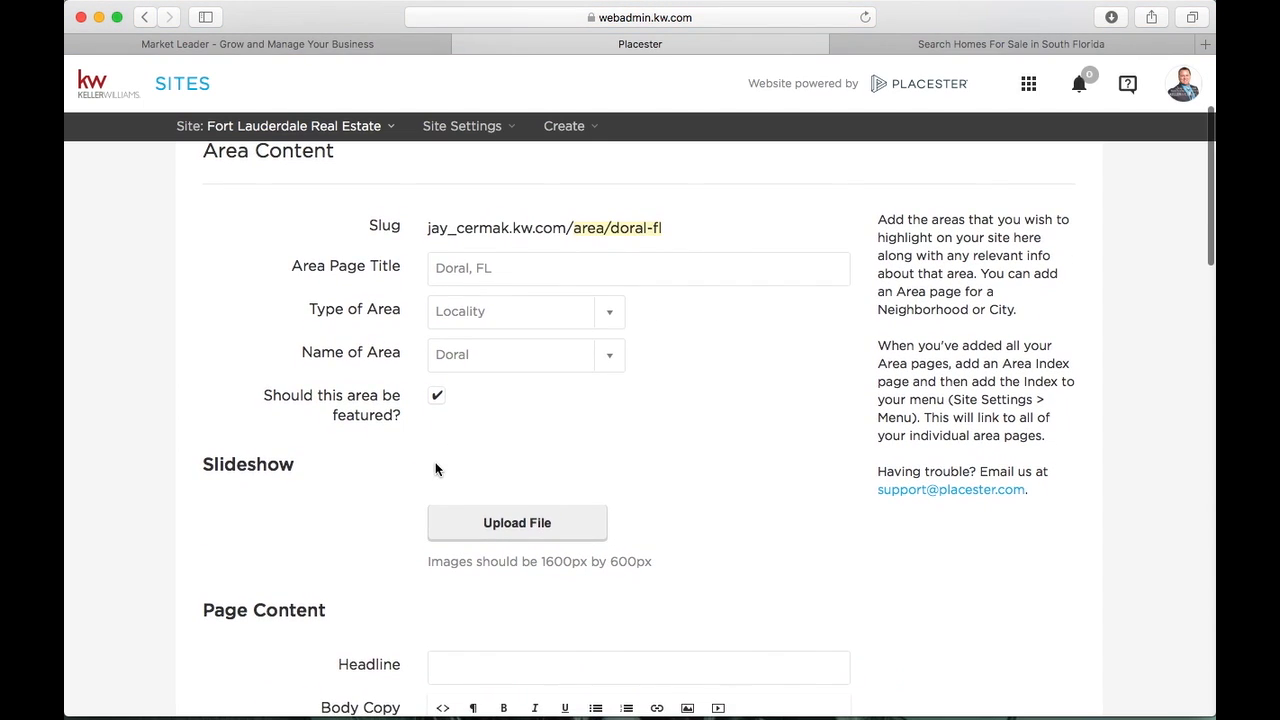
pyautogui.scroll(-8, 435, 465)
pyautogui.scroll(-12, 510, 420)
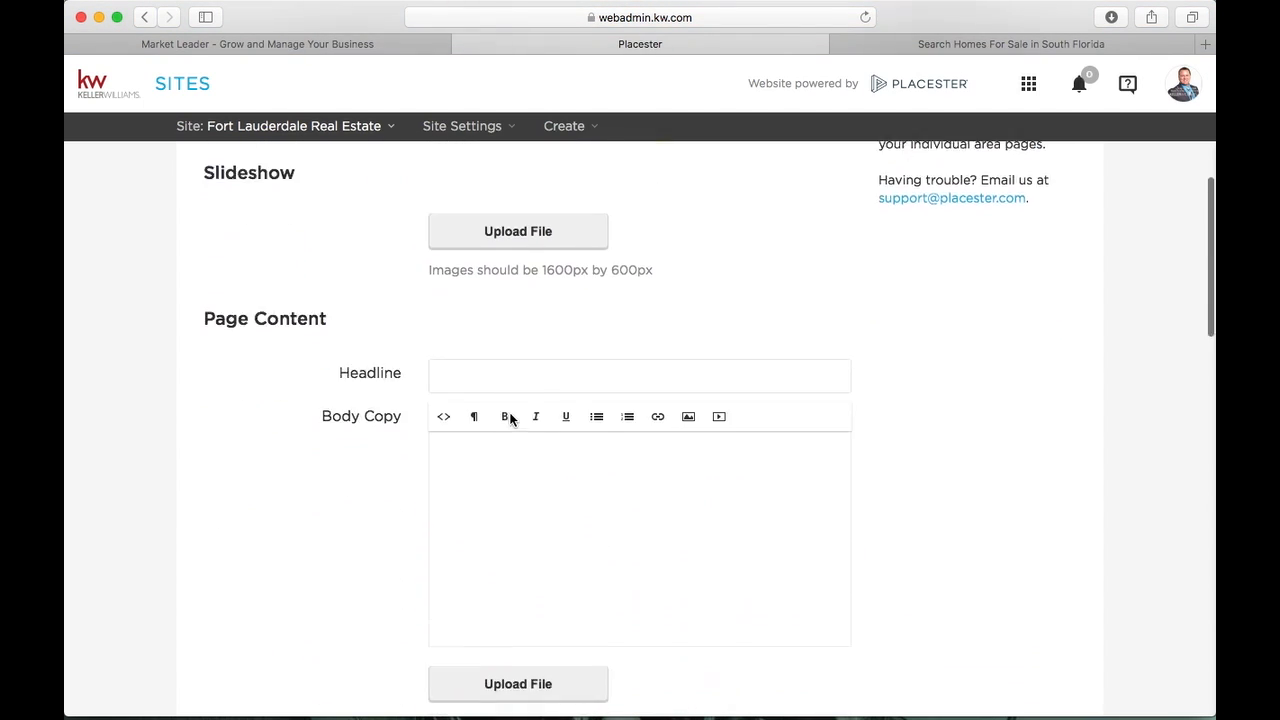
pyautogui.scroll(15, 510, 420)
pyautogui.scroll(2, 510, 419)
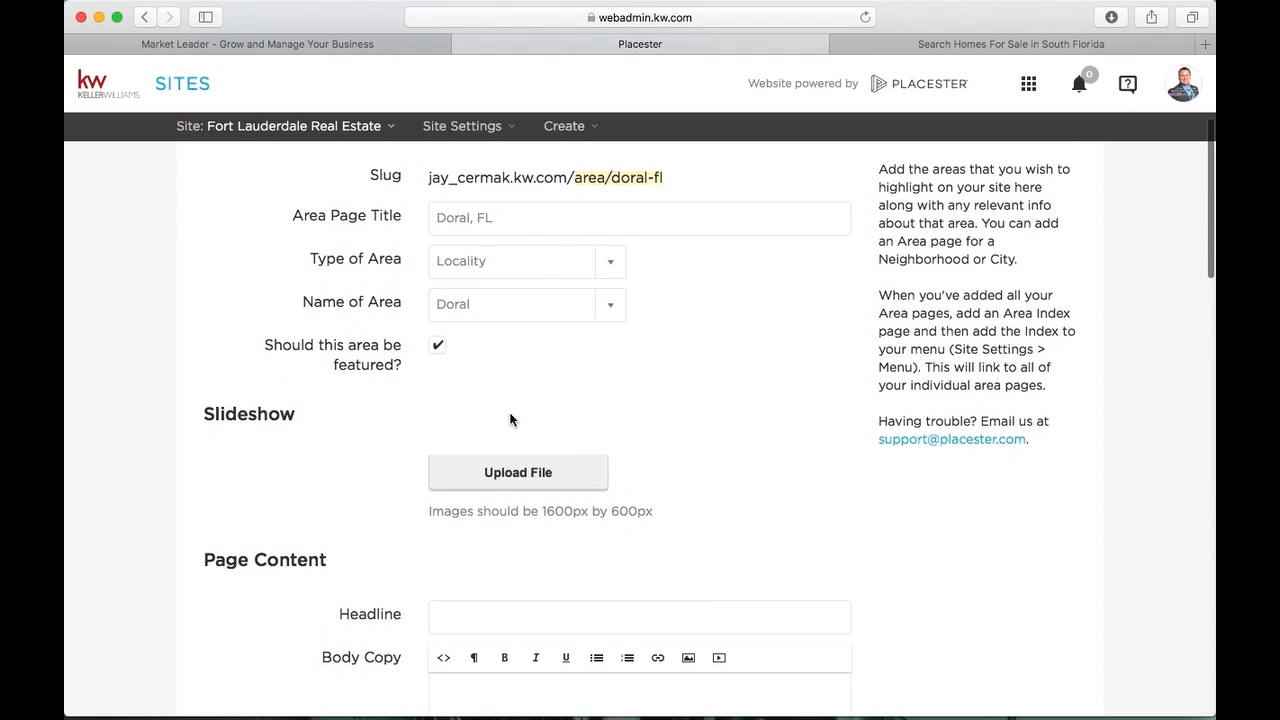
pyautogui.scroll(-6, 510, 420)
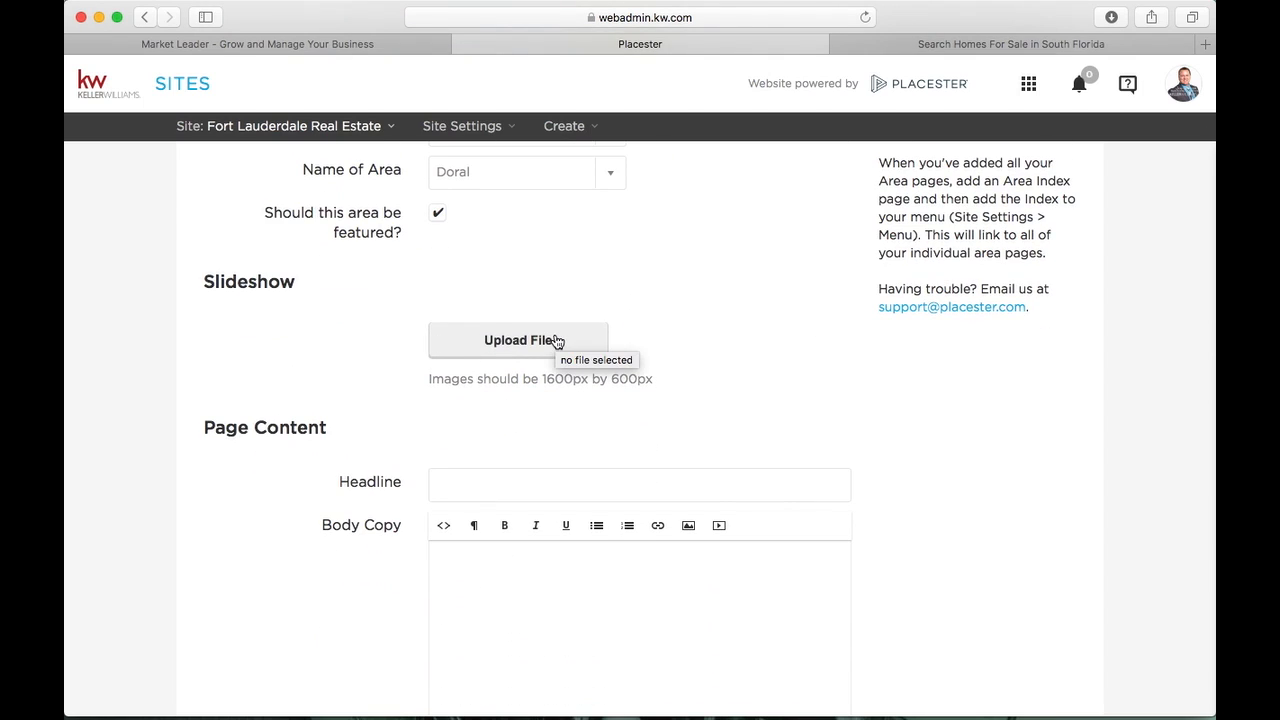
pyautogui.scroll(-10, 556, 341)
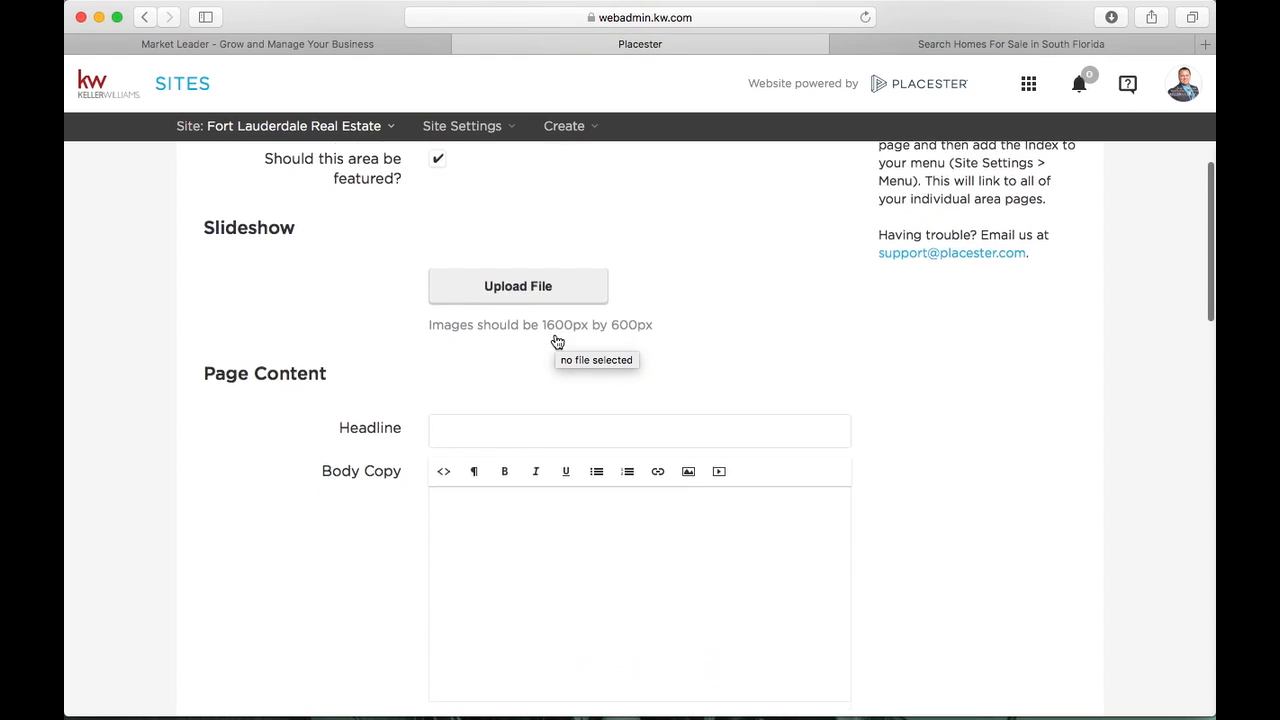
pyautogui.scroll(-20, 556, 341)
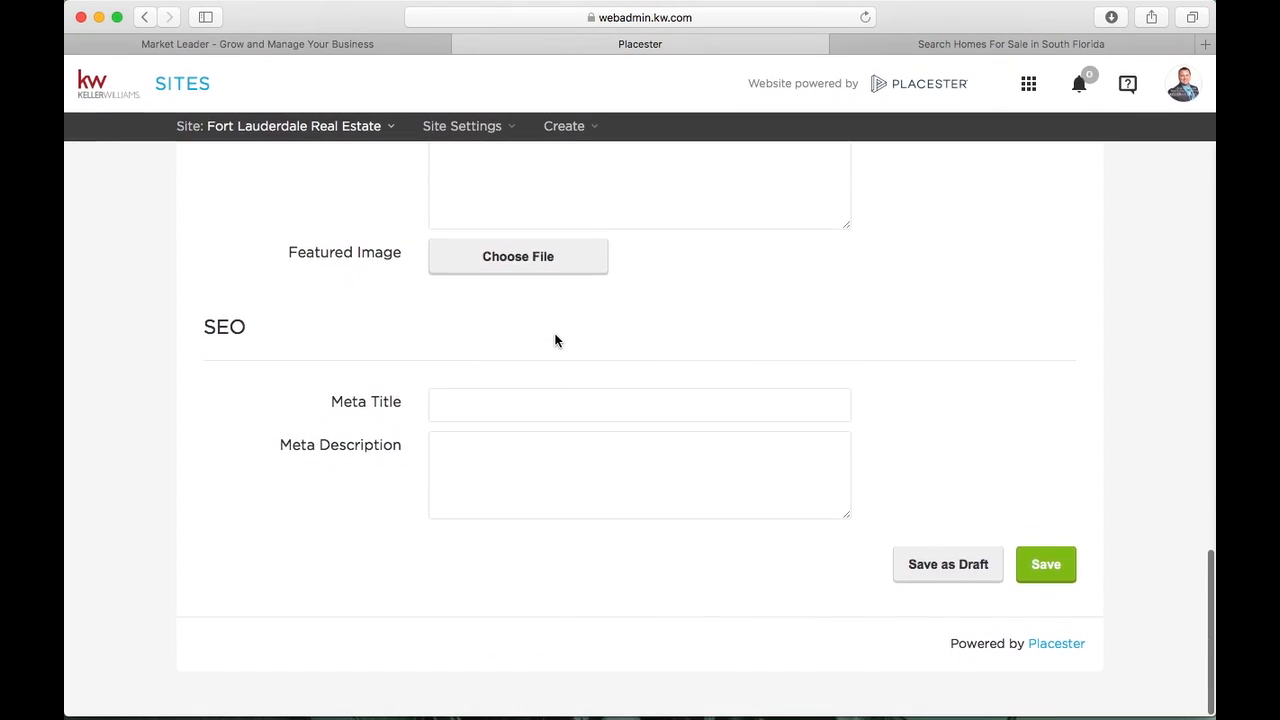
# Save the new Doral, FL area page, then browse the live site's Neighborhoods area cards
pyautogui.click(1046, 566)
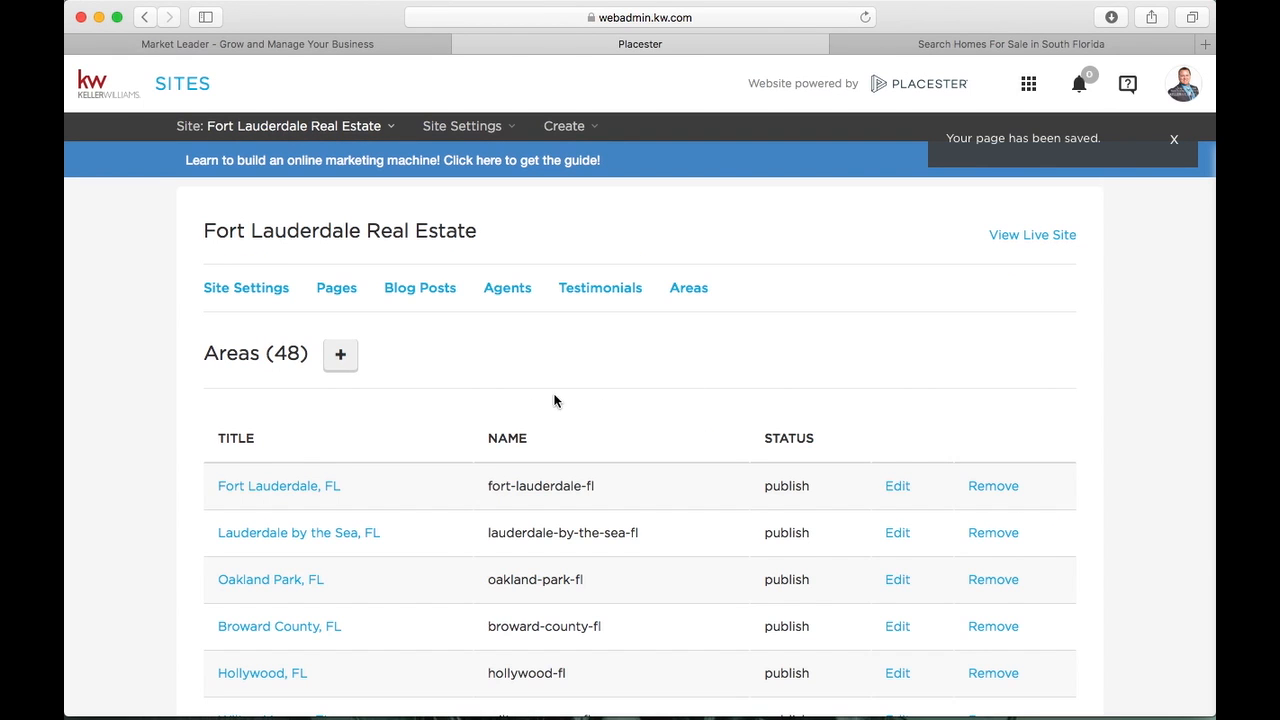
pyautogui.click(1073, 48)
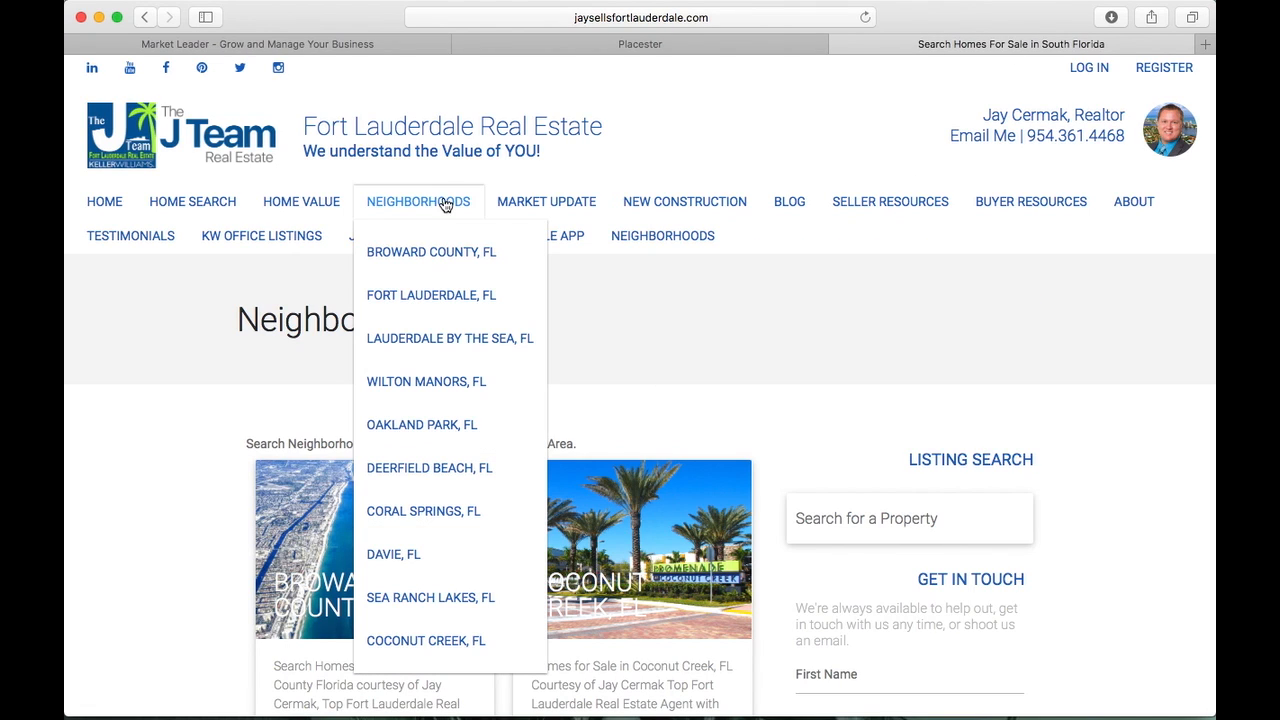
pyautogui.click(439, 203)
pyautogui.scroll(-10, 414, 355)
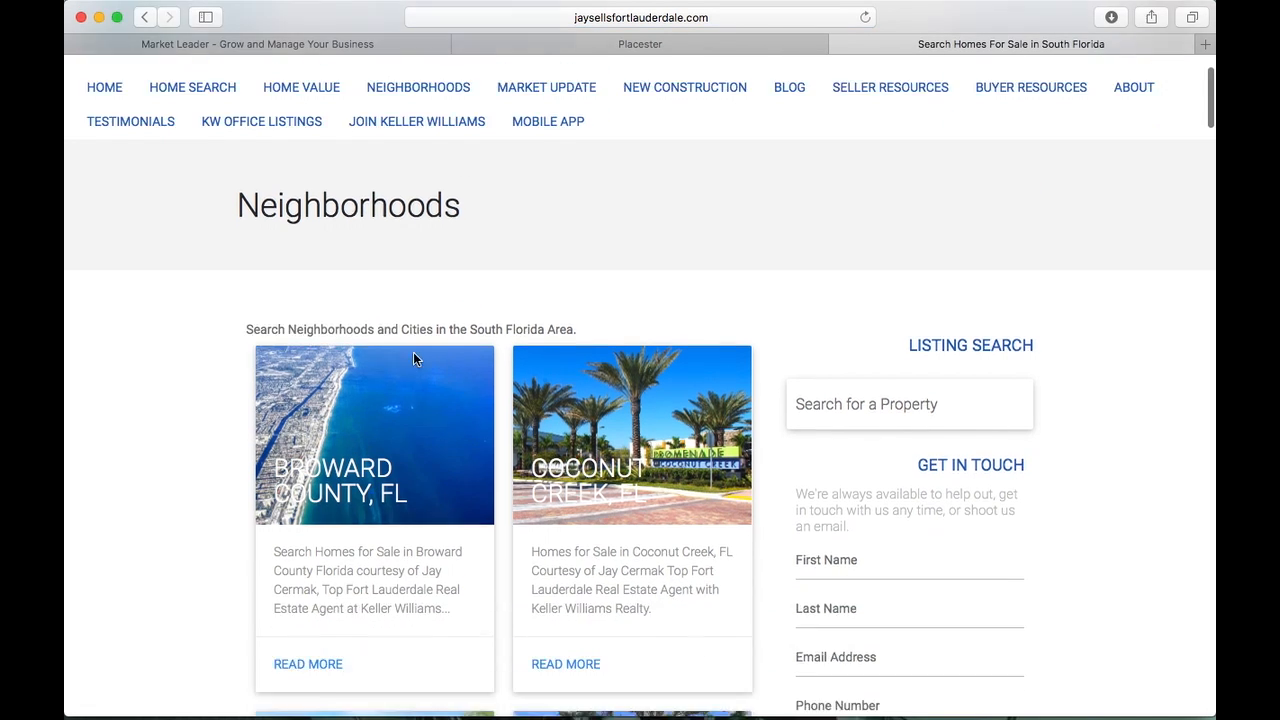
pyautogui.scroll(-8, 414, 358)
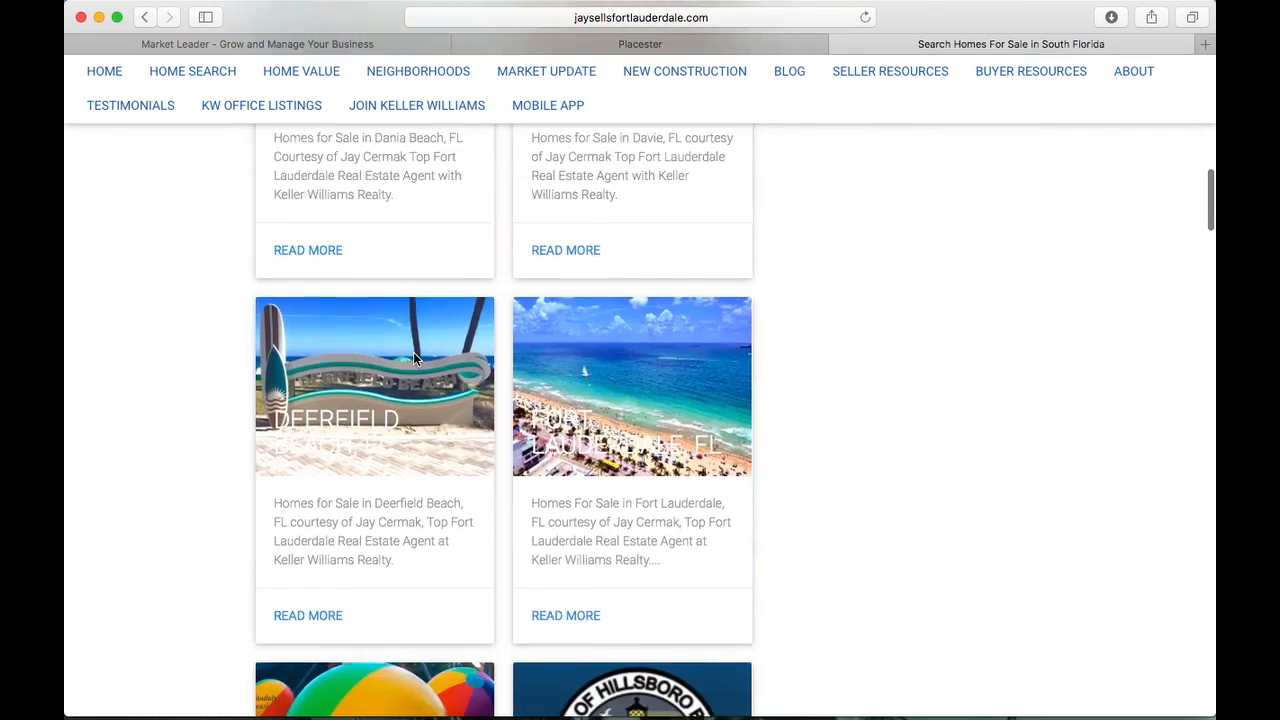
pyautogui.scroll(-20, 414, 358)
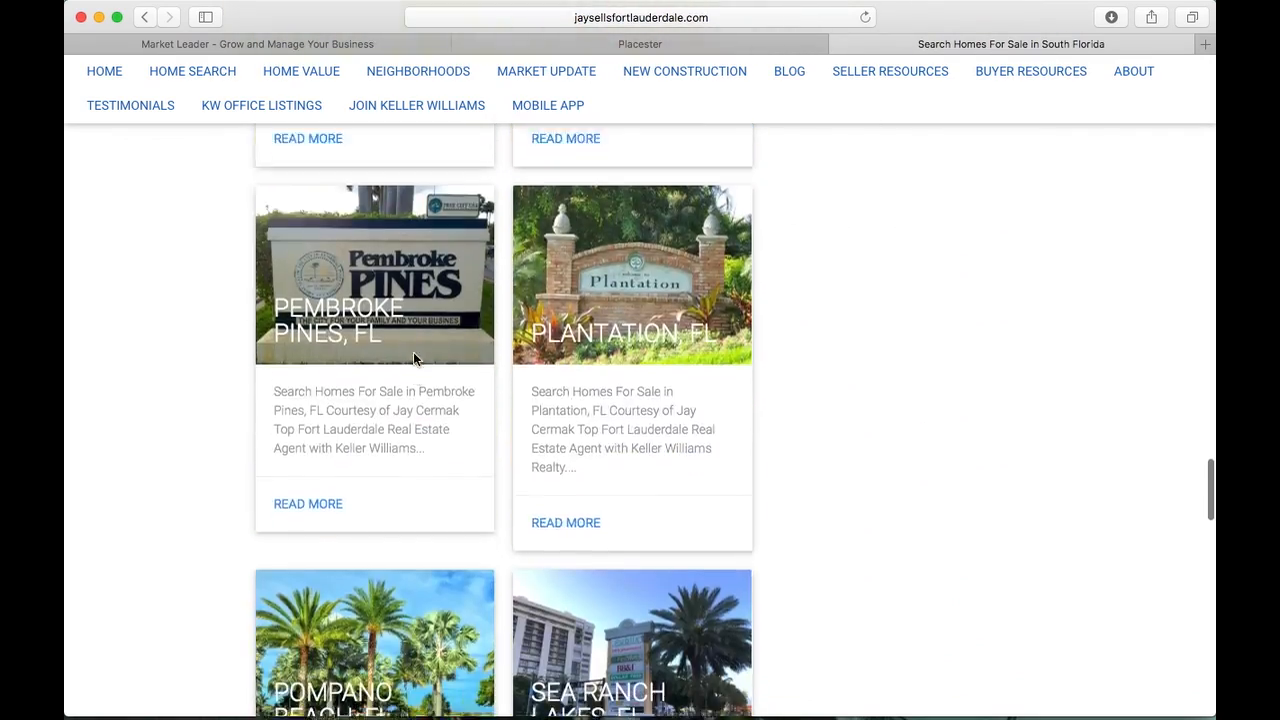
pyautogui.scroll(-8, 413, 358)
pyautogui.scroll(10, 413, 358)
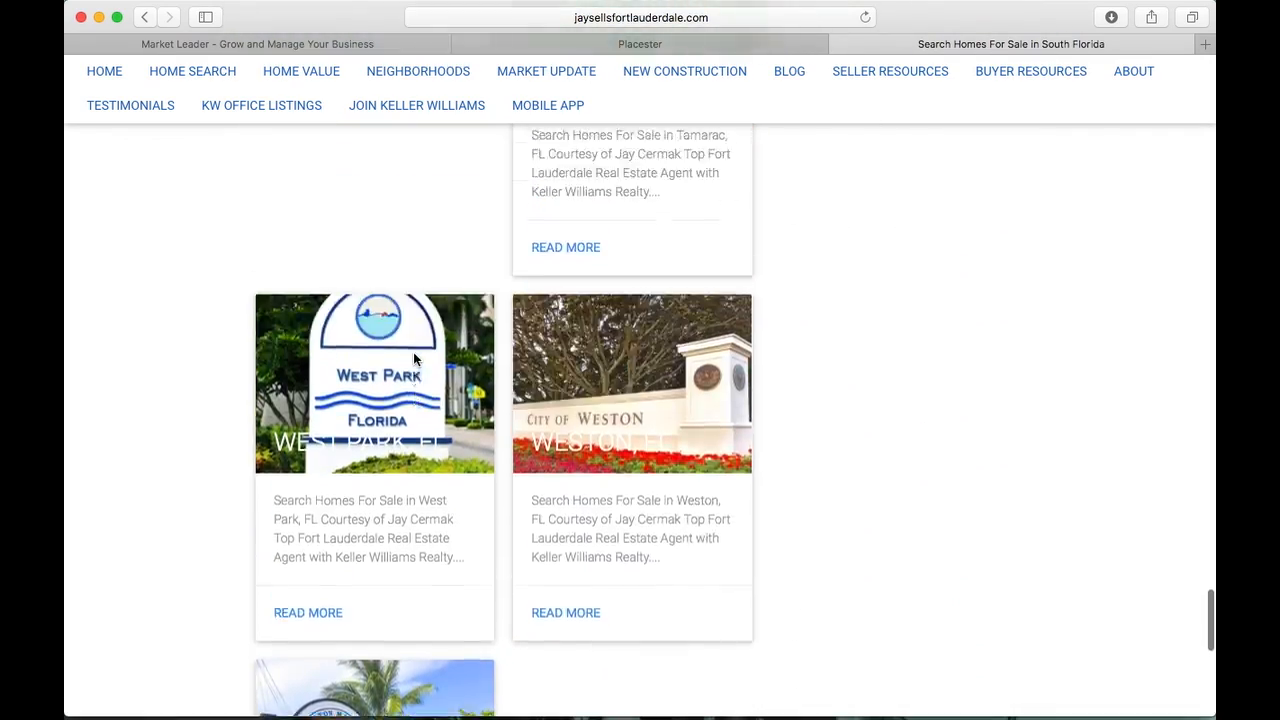
pyautogui.scroll(20, 413, 358)
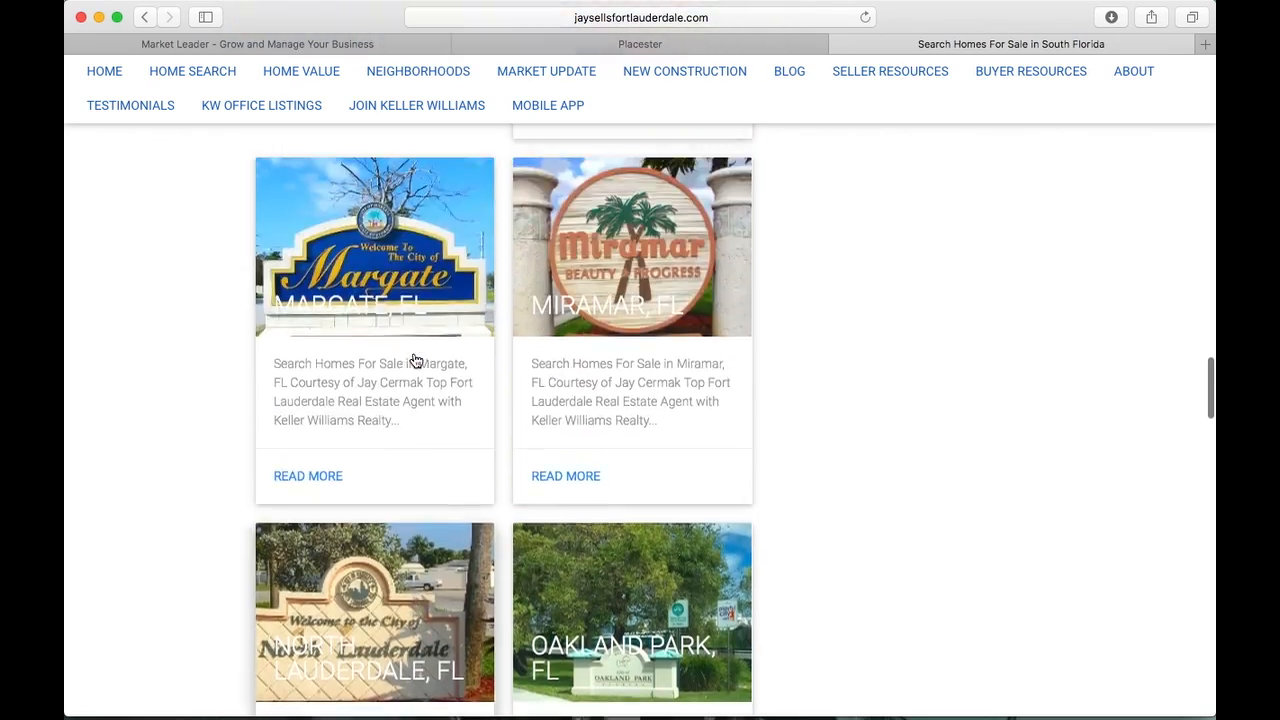
pyautogui.scroll(15, 413, 360)
pyautogui.scroll(-6, 413, 360)
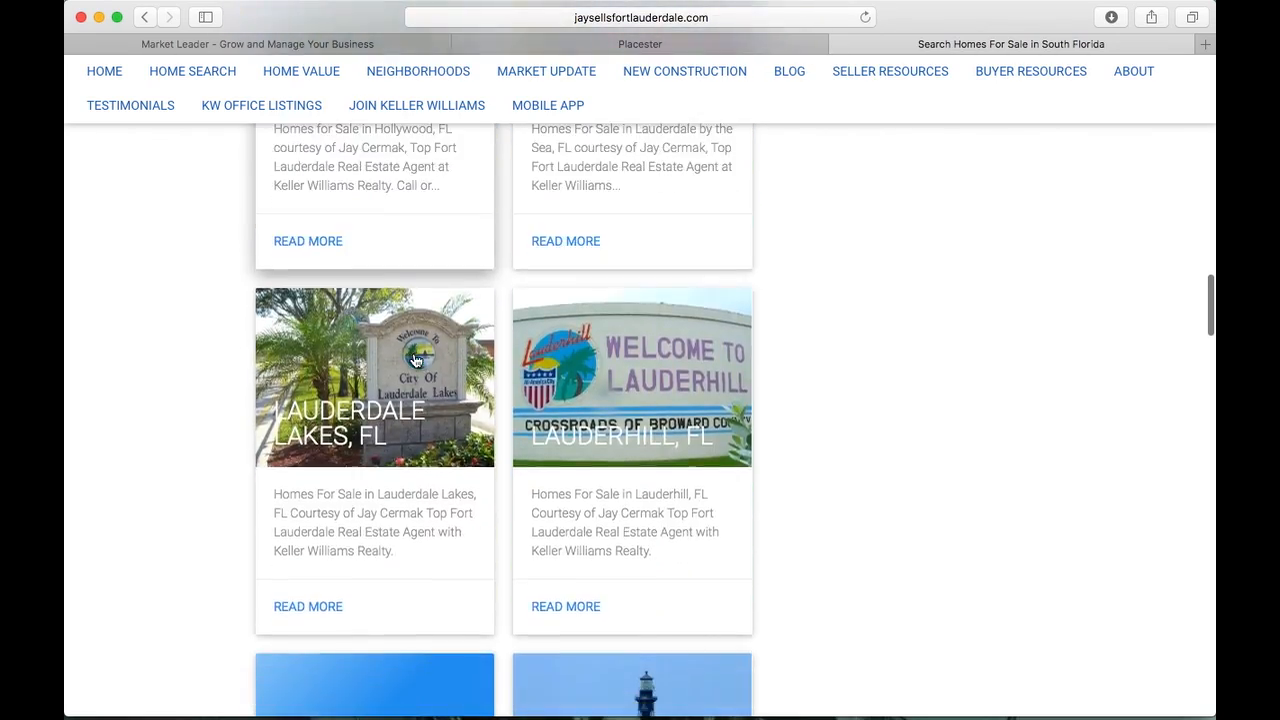
pyautogui.scroll(9, 413, 360)
pyautogui.scroll(10, 416, 360)
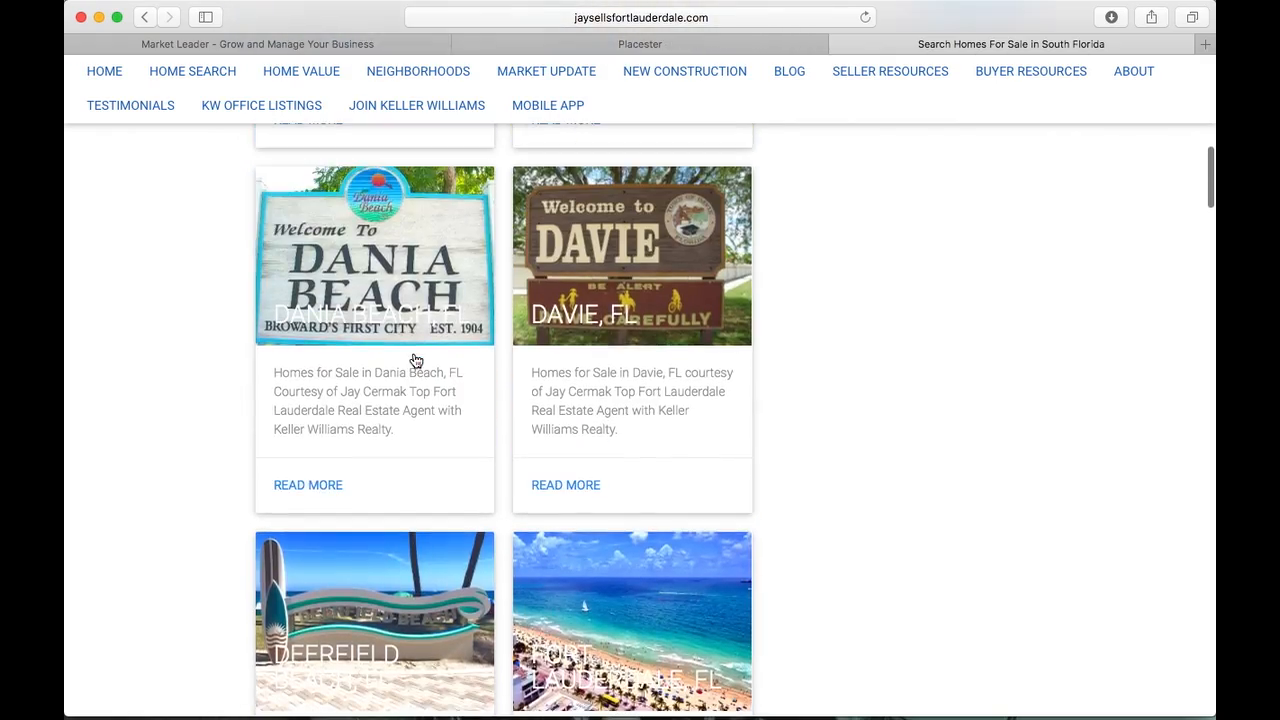
pyautogui.scroll(5, 413, 358)
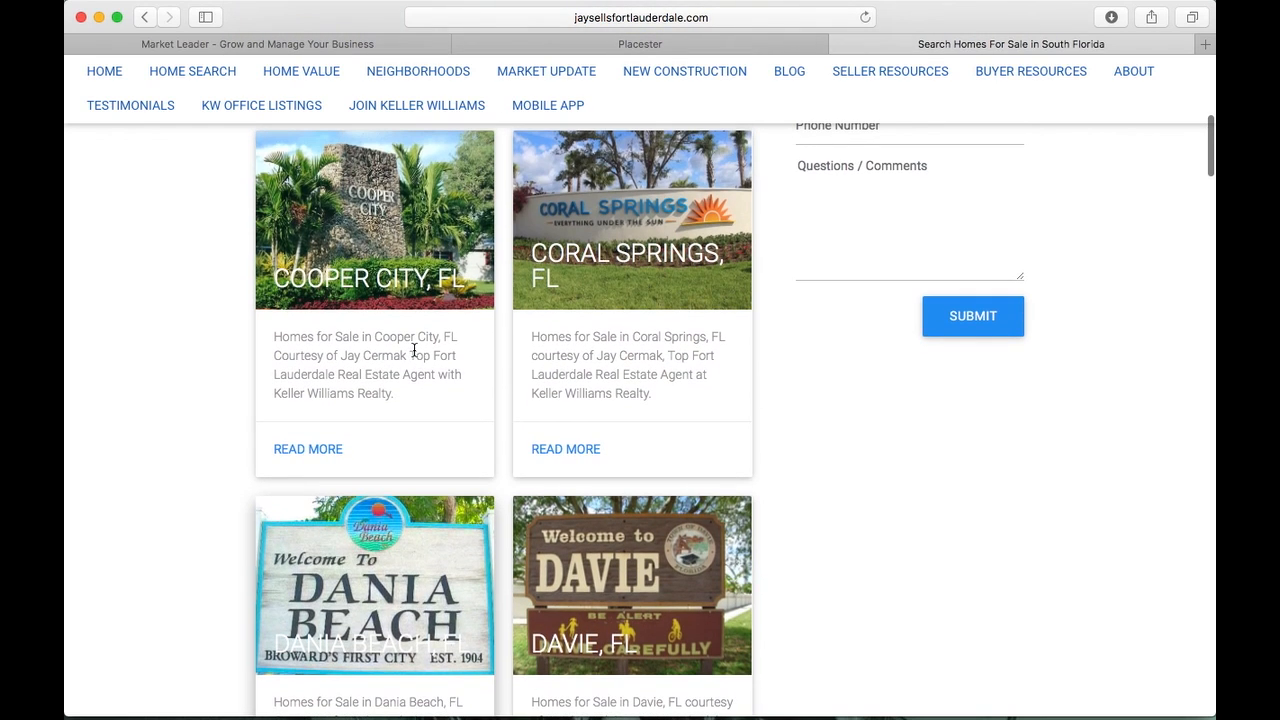
# Reload the live Neighborhoods page and scroll to cards like Lazy Lake and Lighthouse Point
pyautogui.click(865, 17)
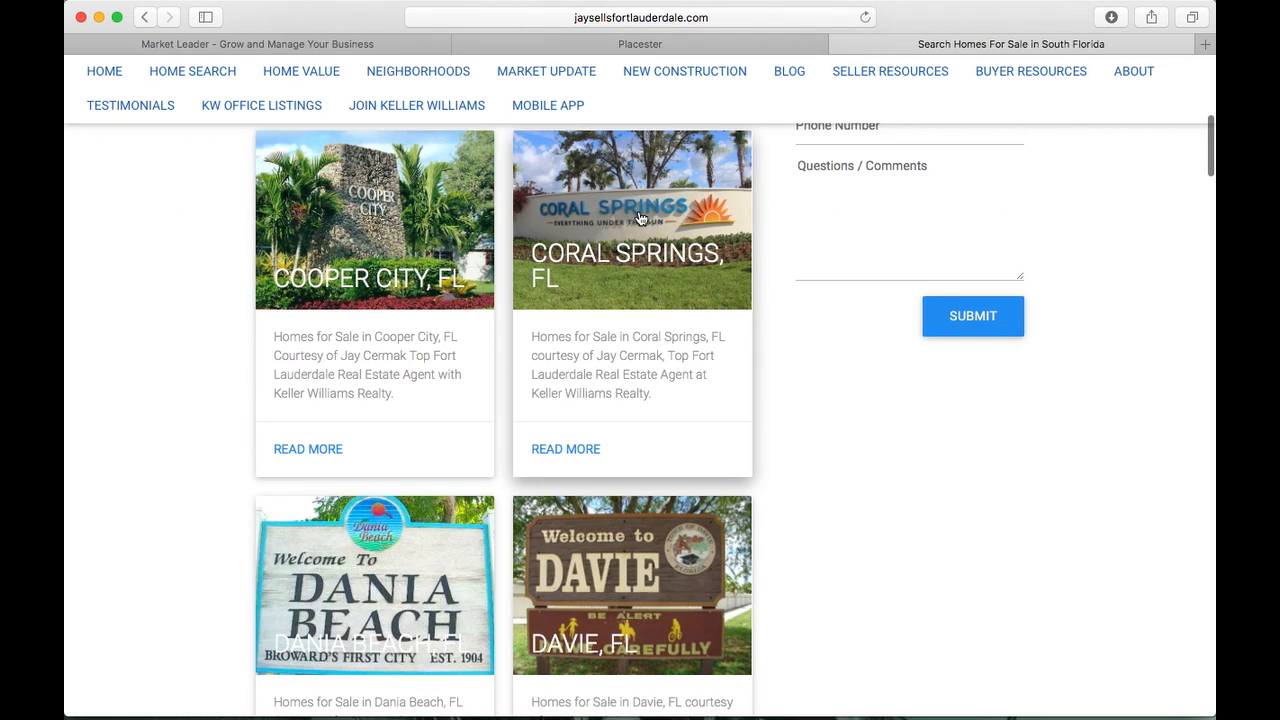
pyautogui.scroll(-10, 466, 385)
pyautogui.scroll(-12, 466, 388)
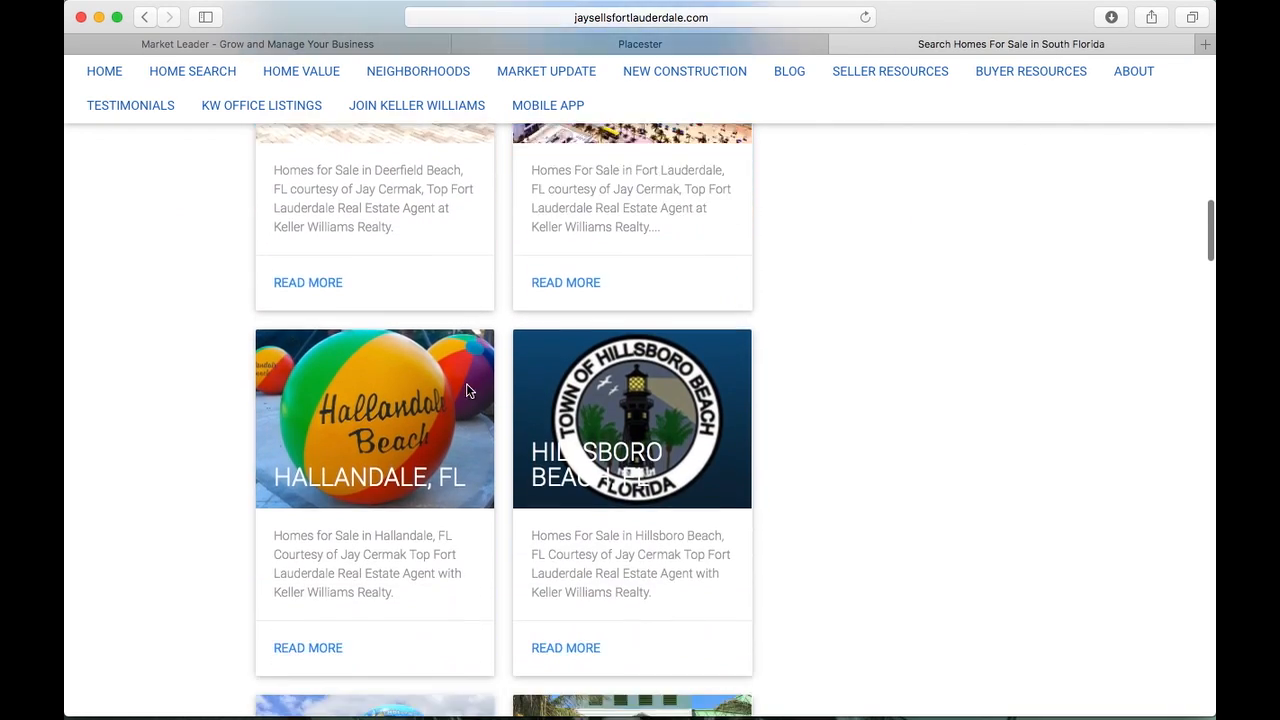
pyautogui.scroll(-12, 466, 390)
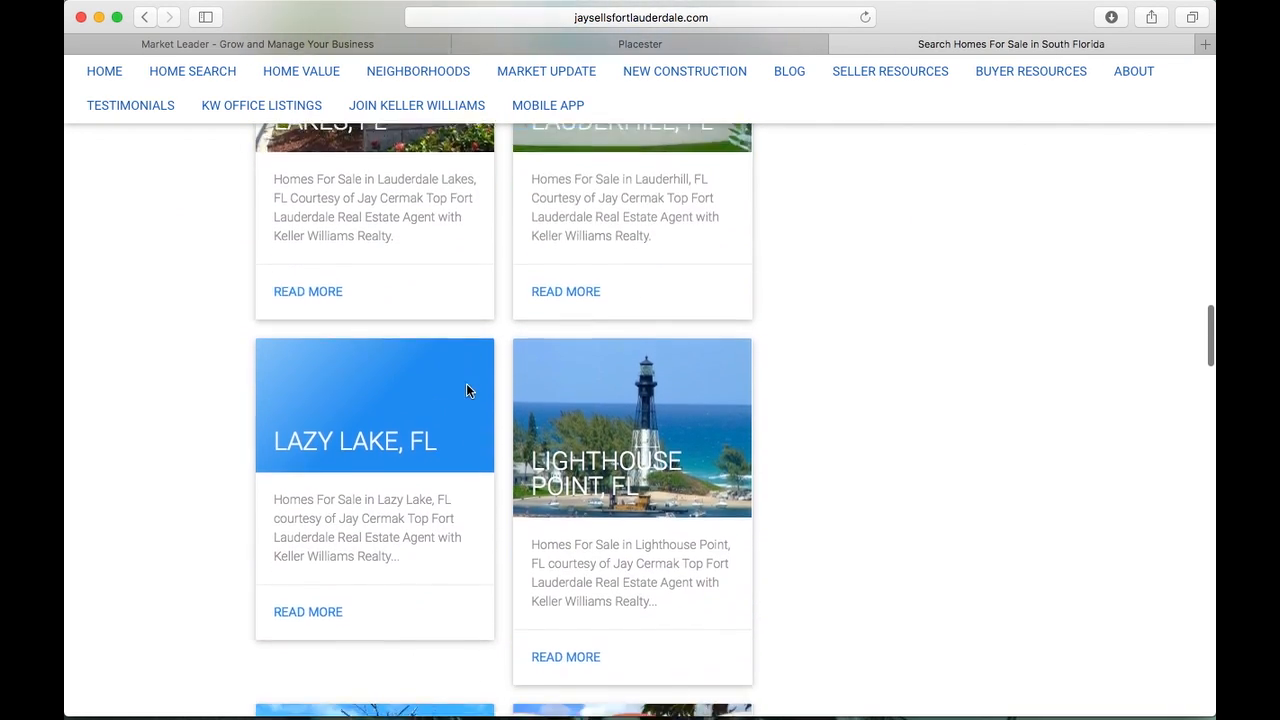
pyautogui.scroll(-5, 466, 390)
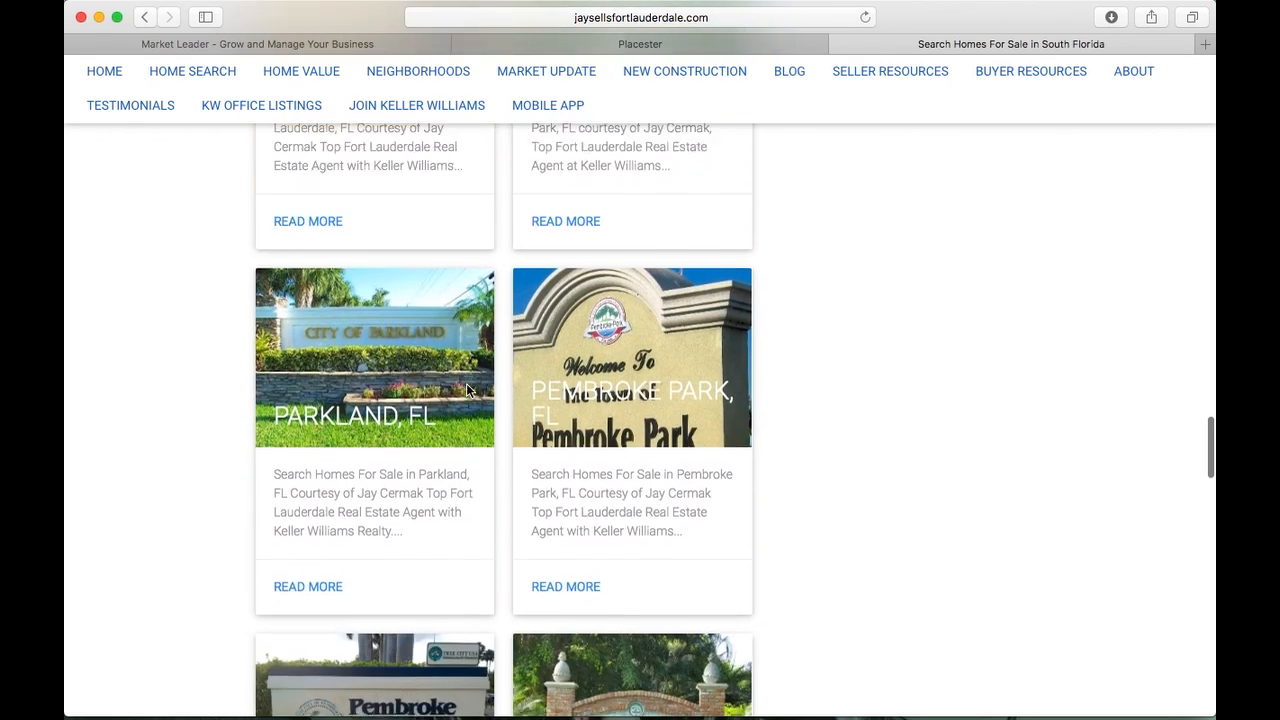
pyautogui.scroll(12, 466, 390)
pyautogui.scroll(3, 466, 388)
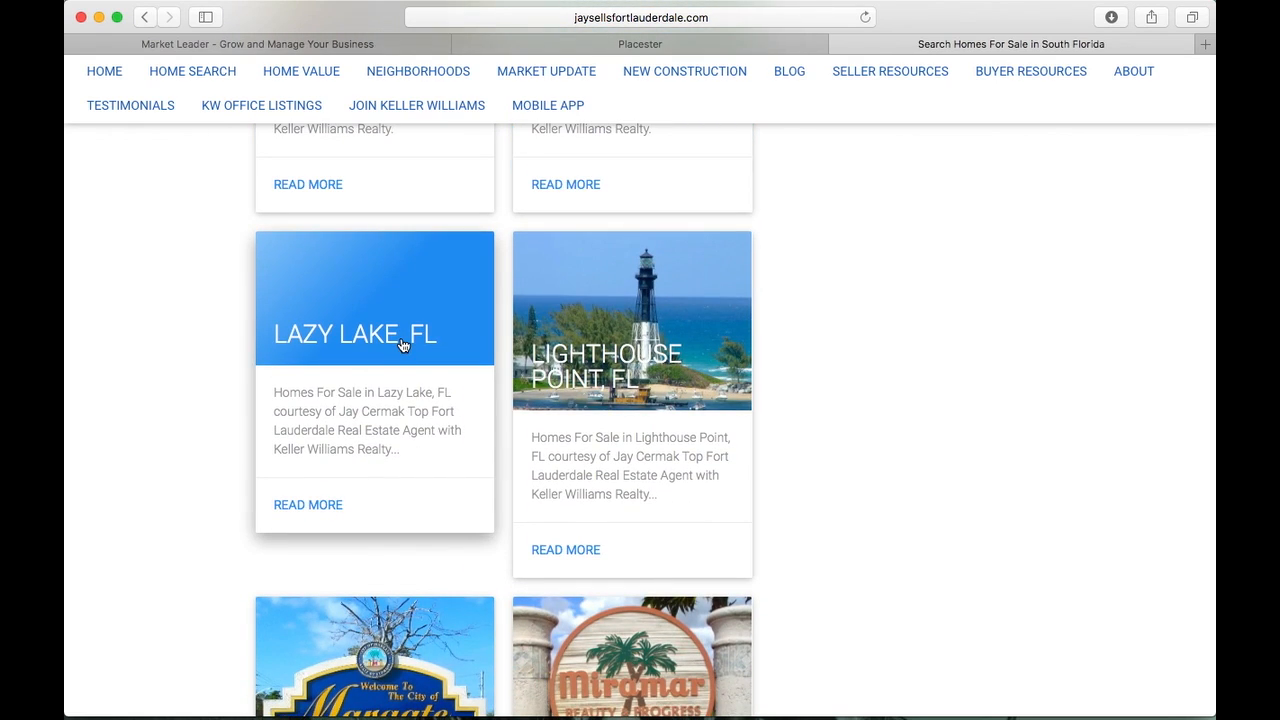
# Open the Lazy Lake, FL page, select its heading, and check the $774,000 listing
pyautogui.click(403, 345)
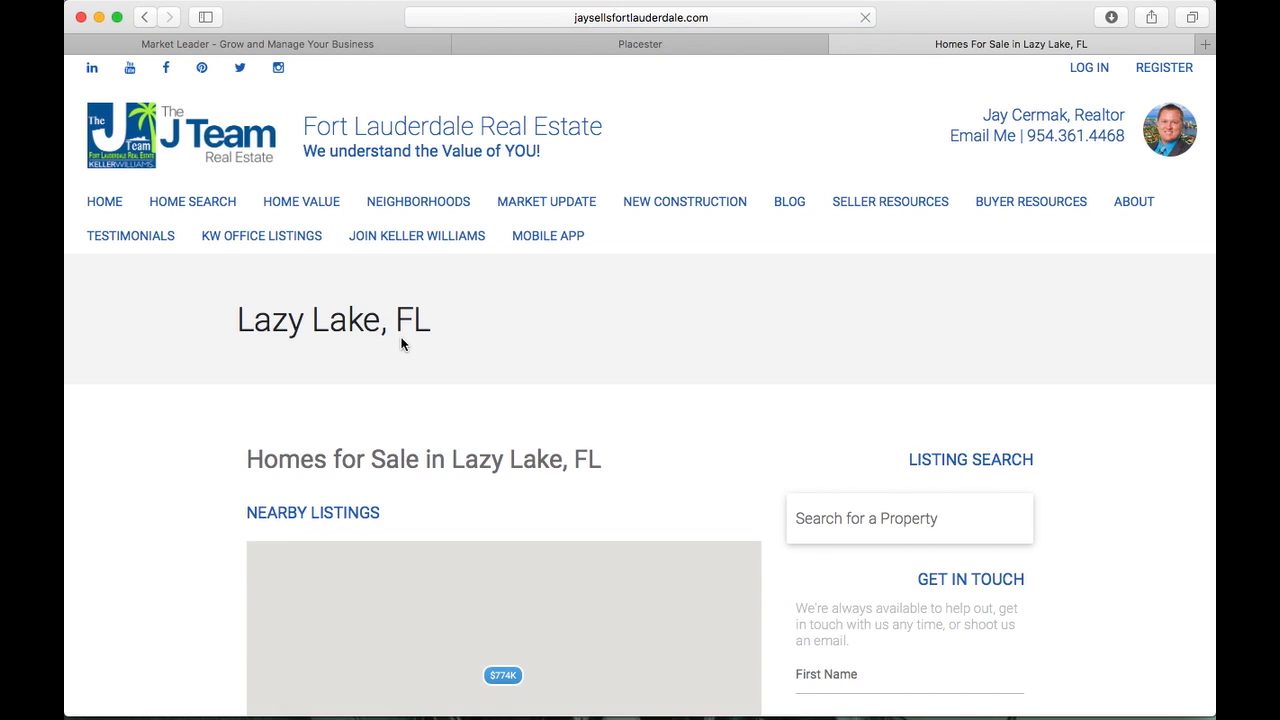
pyautogui.moveTo(200, 326); pyautogui.dragTo(457, 338)
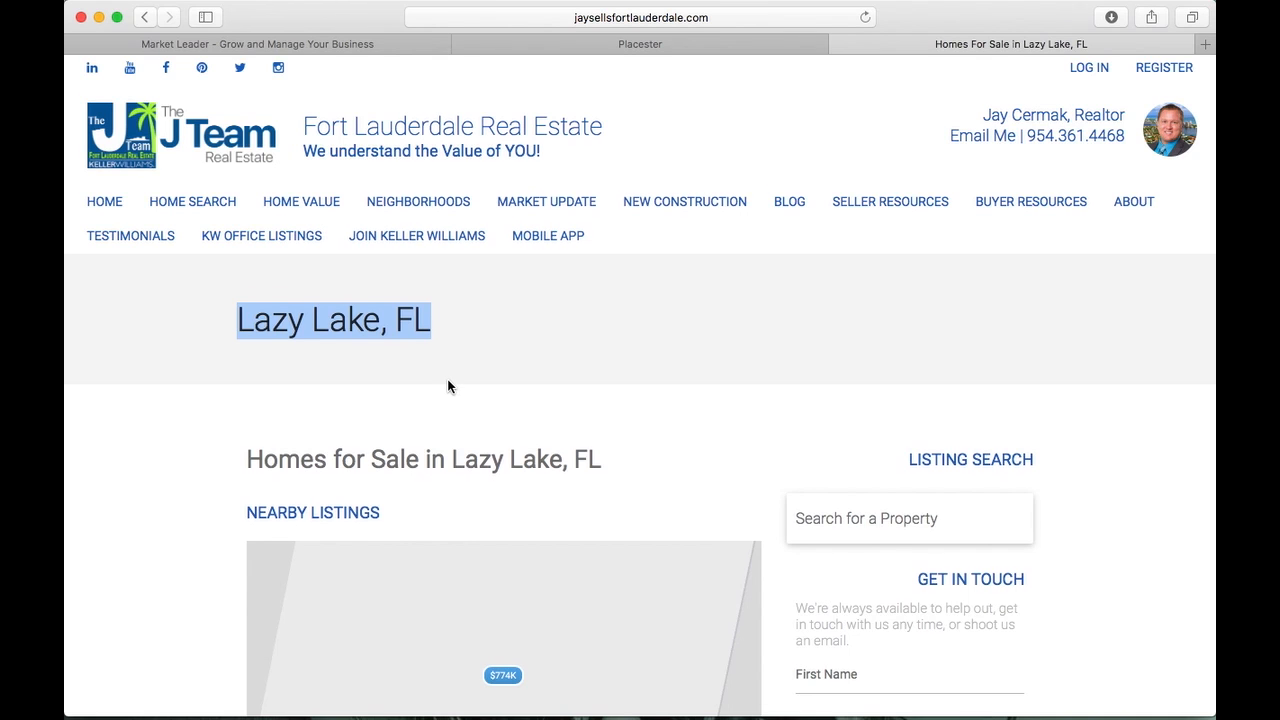
pyautogui.scroll(-6, 226, 389)
pyautogui.scroll(-3, 191, 408)
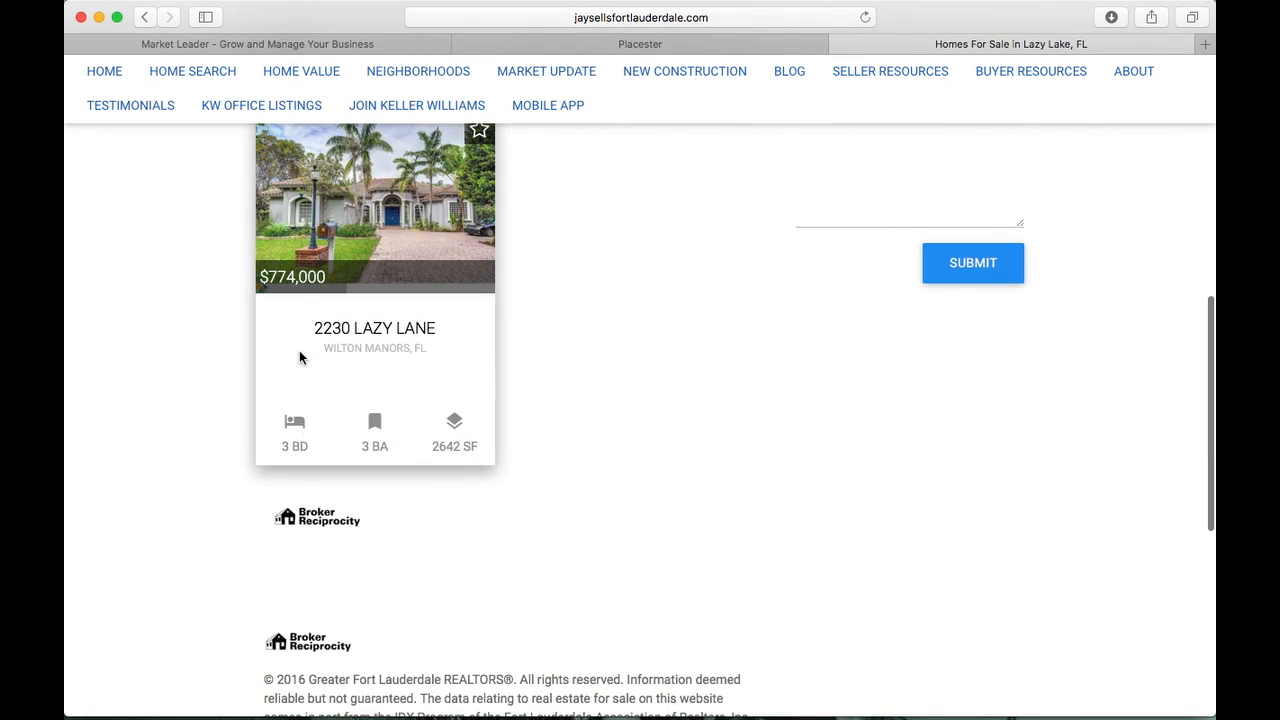
pyautogui.scroll(5, 300, 660)
pyautogui.scroll(2, 309, 662)
pyautogui.scroll(-5, 309, 662)
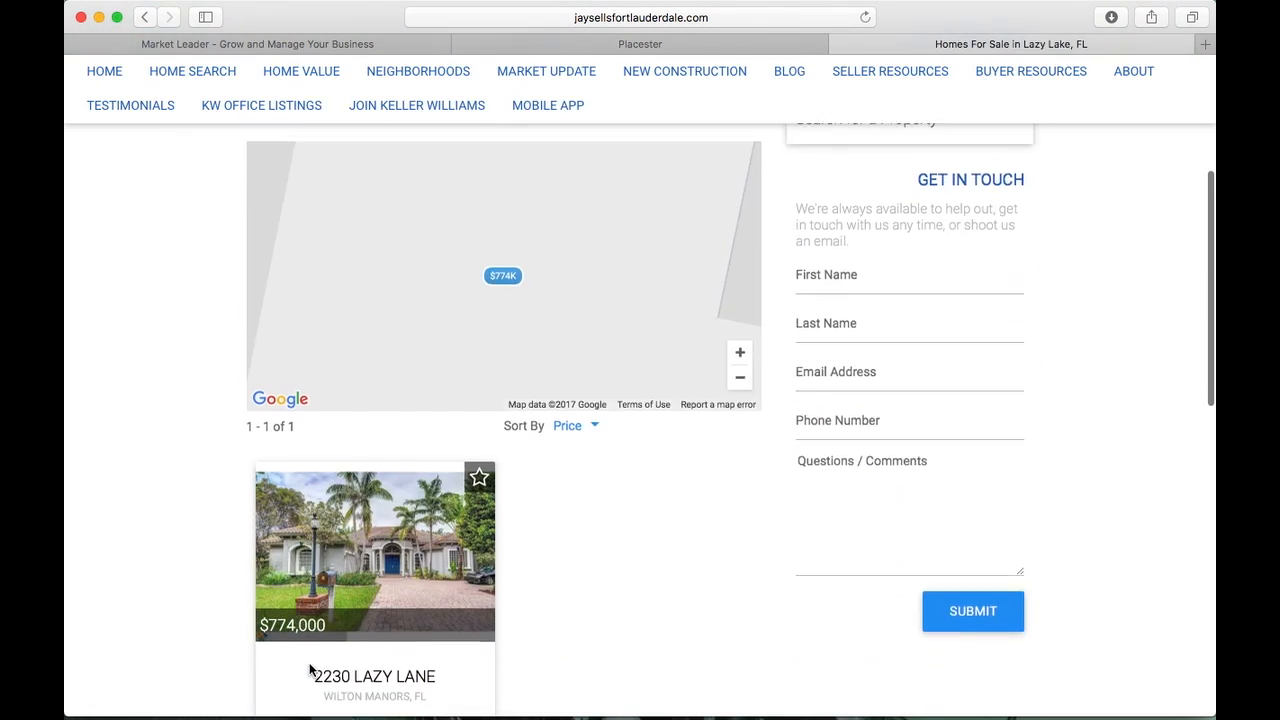
pyautogui.scroll(1, 309, 663)
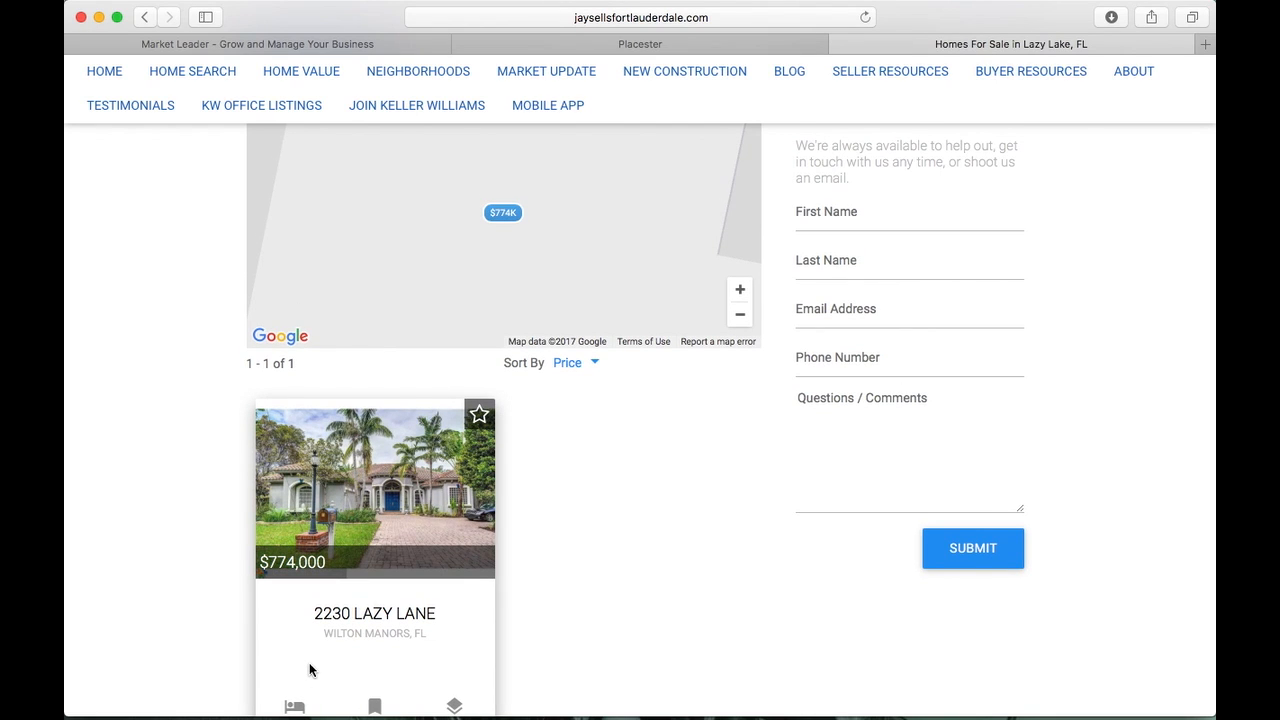
pyautogui.scroll(5, 309, 670)
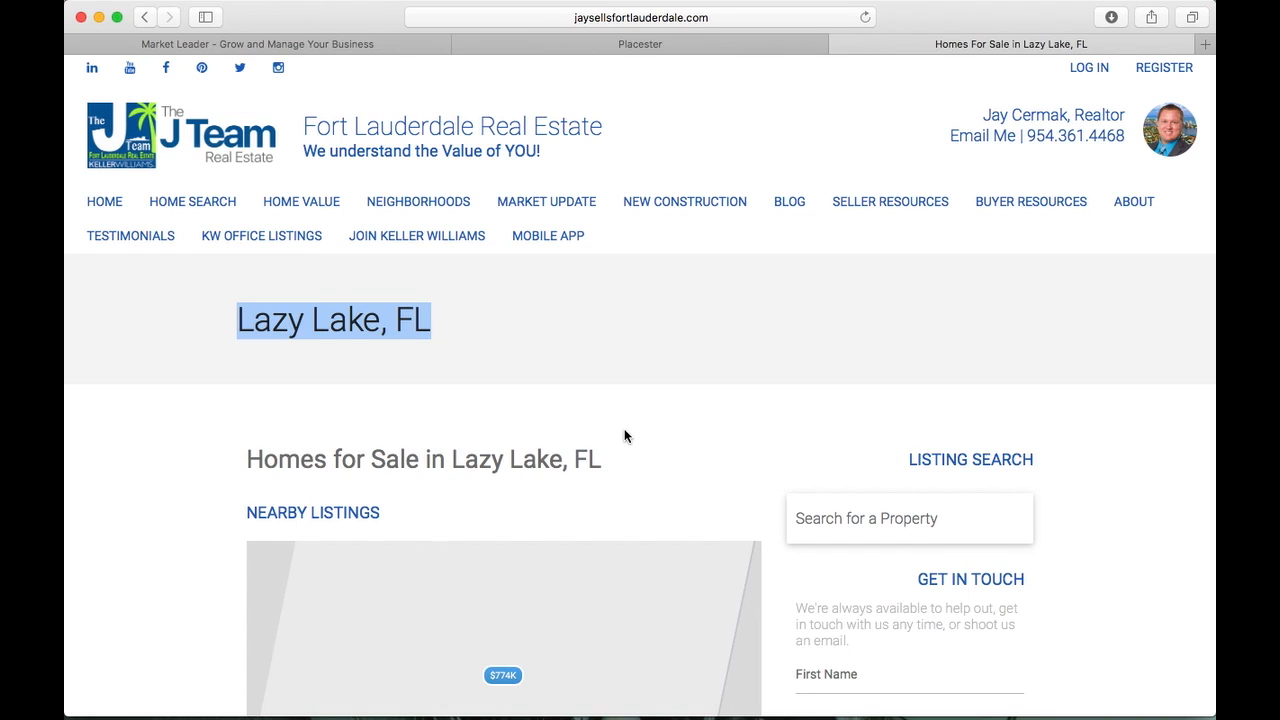
pyautogui.scroll(-1, 538, 374)
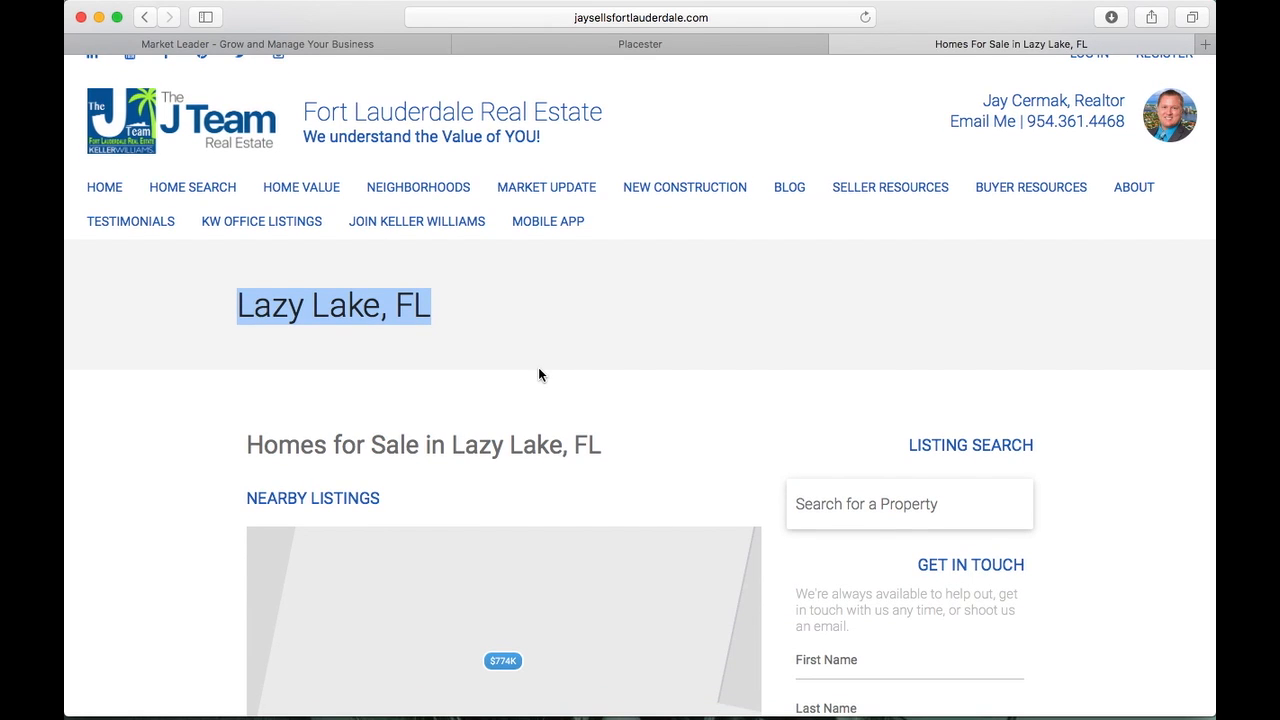
# Look over the 48-area Areas list in the Placester admin
pyautogui.click(727, 41)
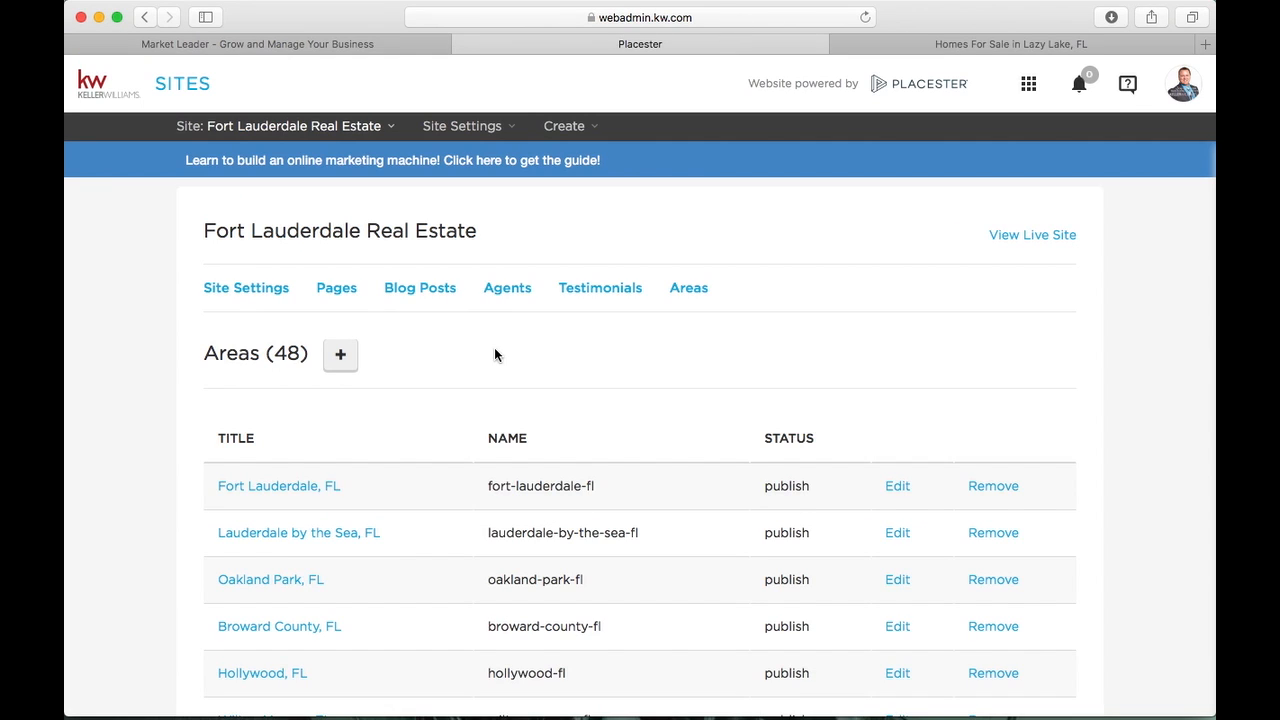
pyautogui.scroll(-5, 494, 354)
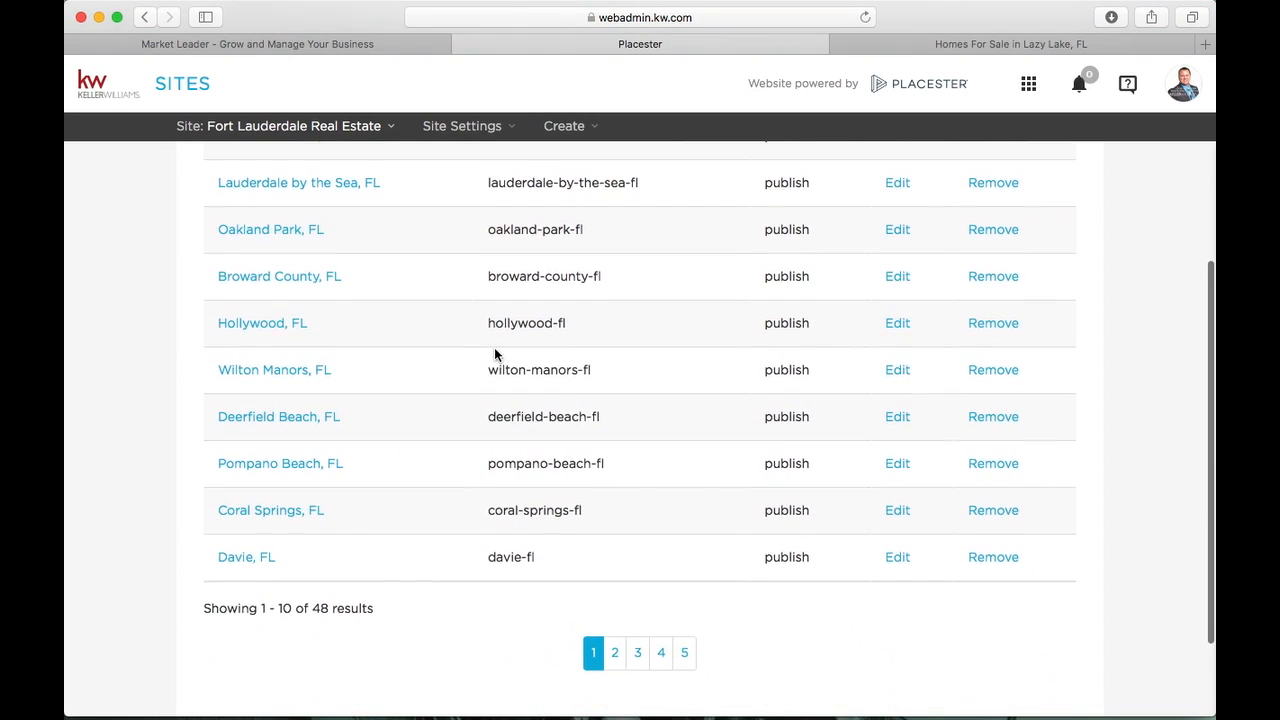
pyautogui.scroll(3, 494, 354)
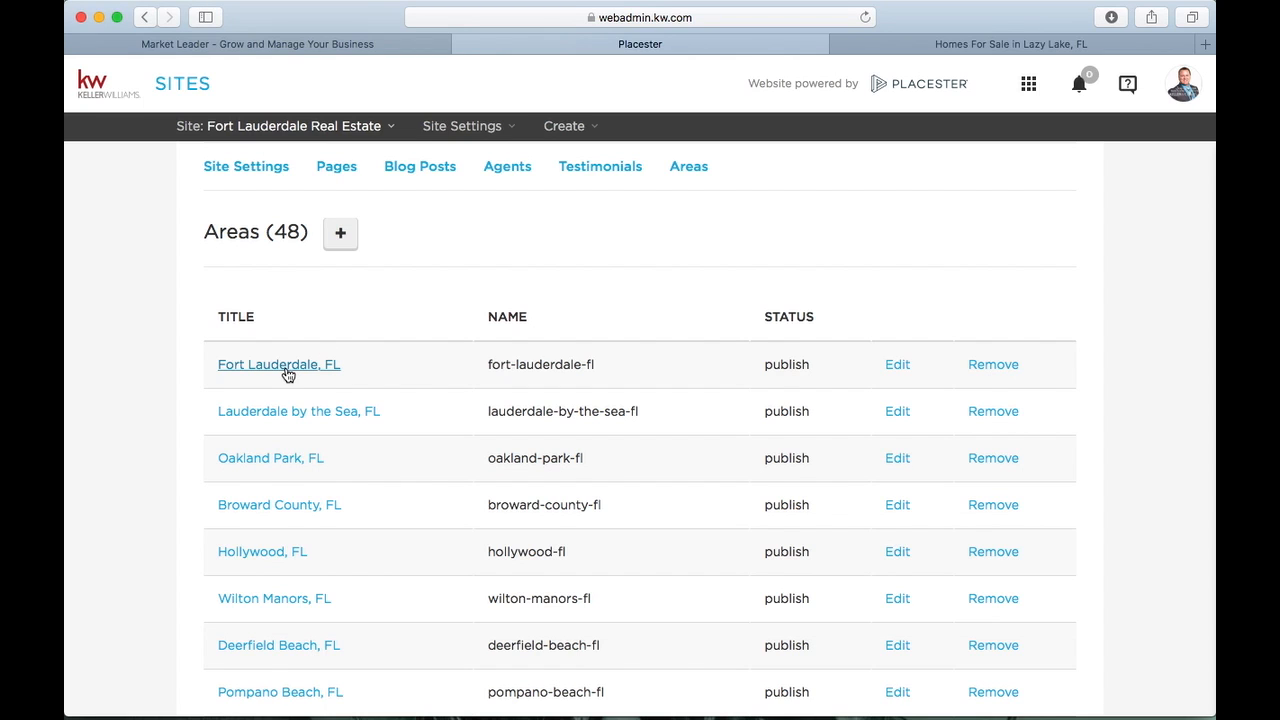
# Return to the live Neighborhoods page and open the Fort Lauderdale, FL area page
pyautogui.click(993, 47)
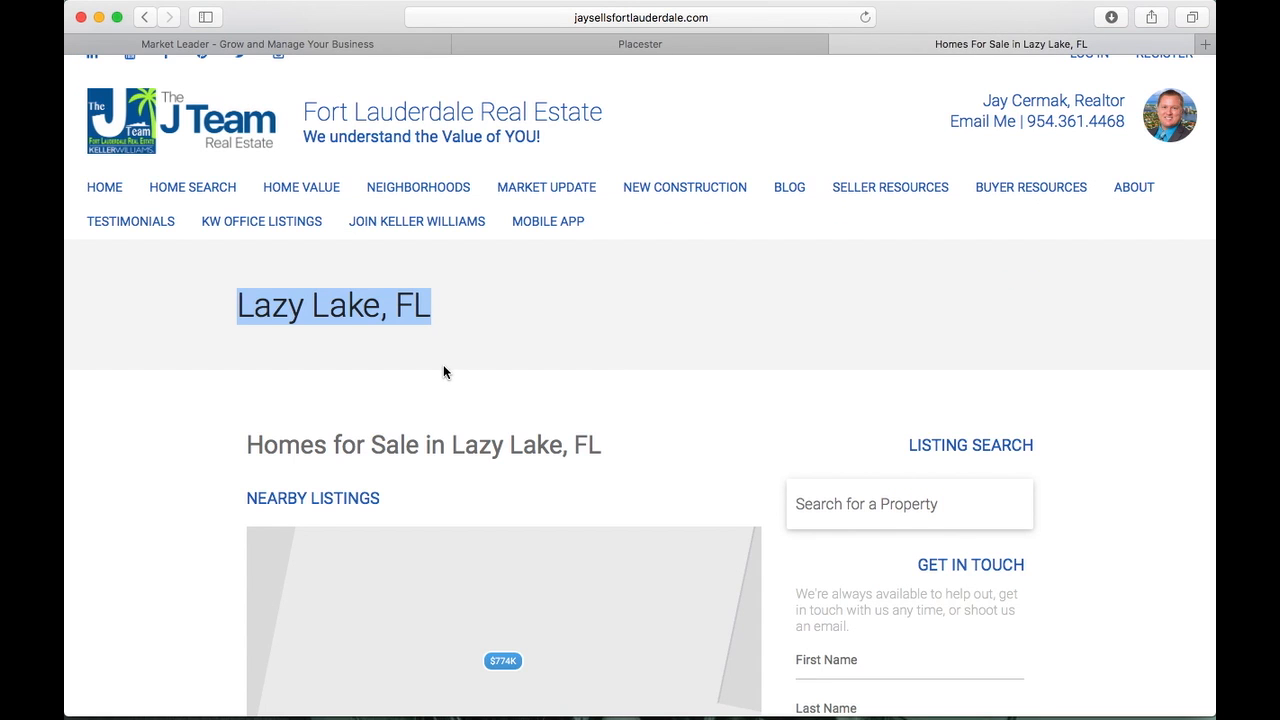
pyautogui.click(423, 186)
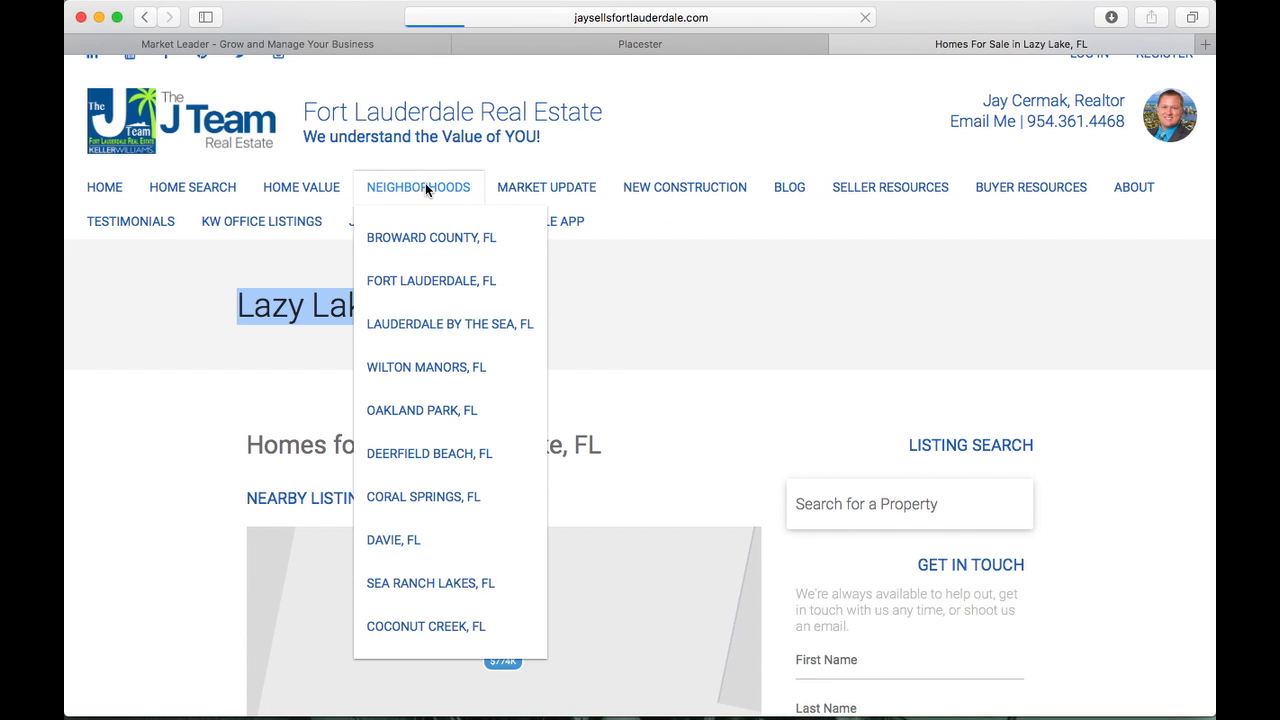
pyautogui.scroll(-5, 300, 423)
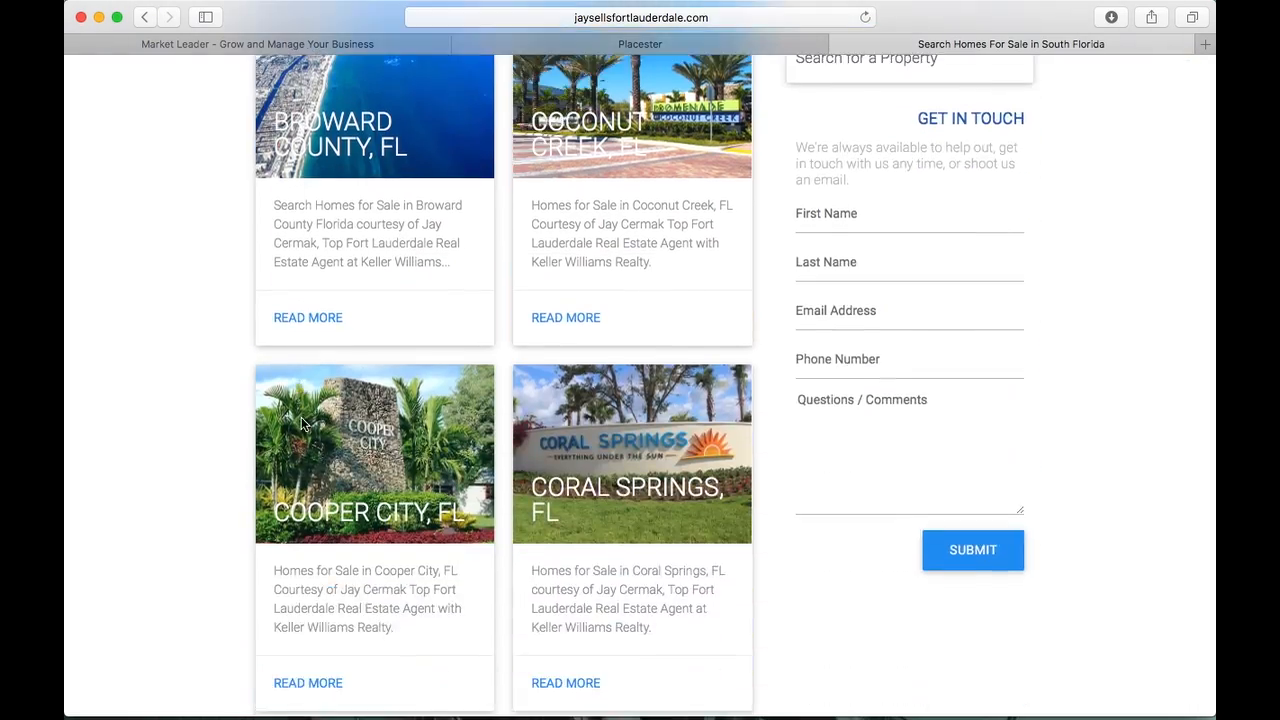
pyautogui.scroll(-15, 301, 423)
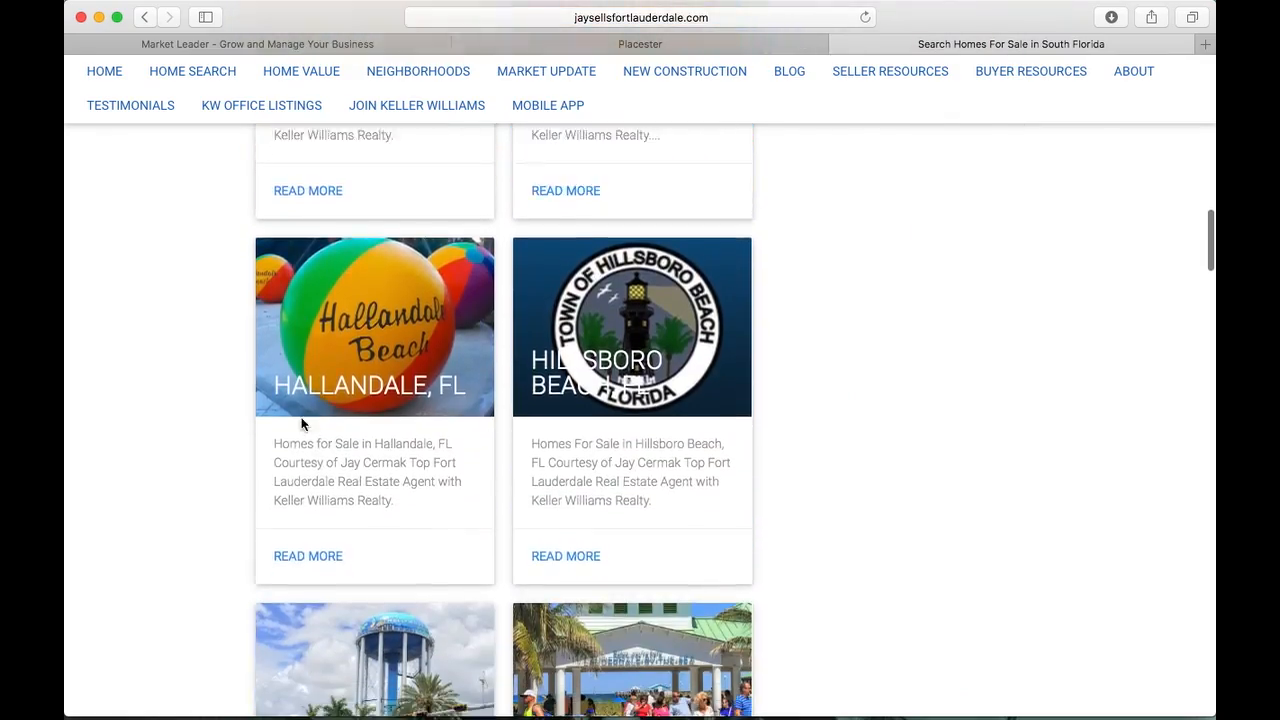
pyautogui.scroll(-5, 301, 424)
pyautogui.scroll(10, 301, 424)
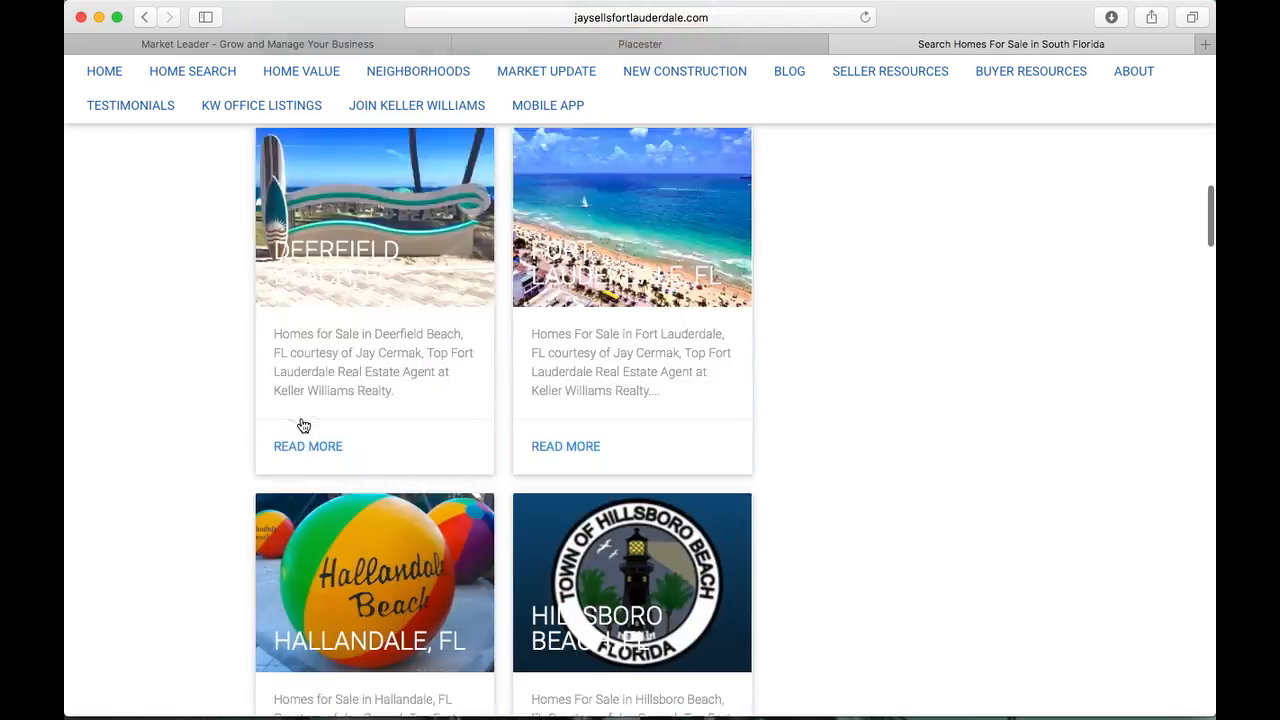
pyautogui.scroll(5, 303, 425)
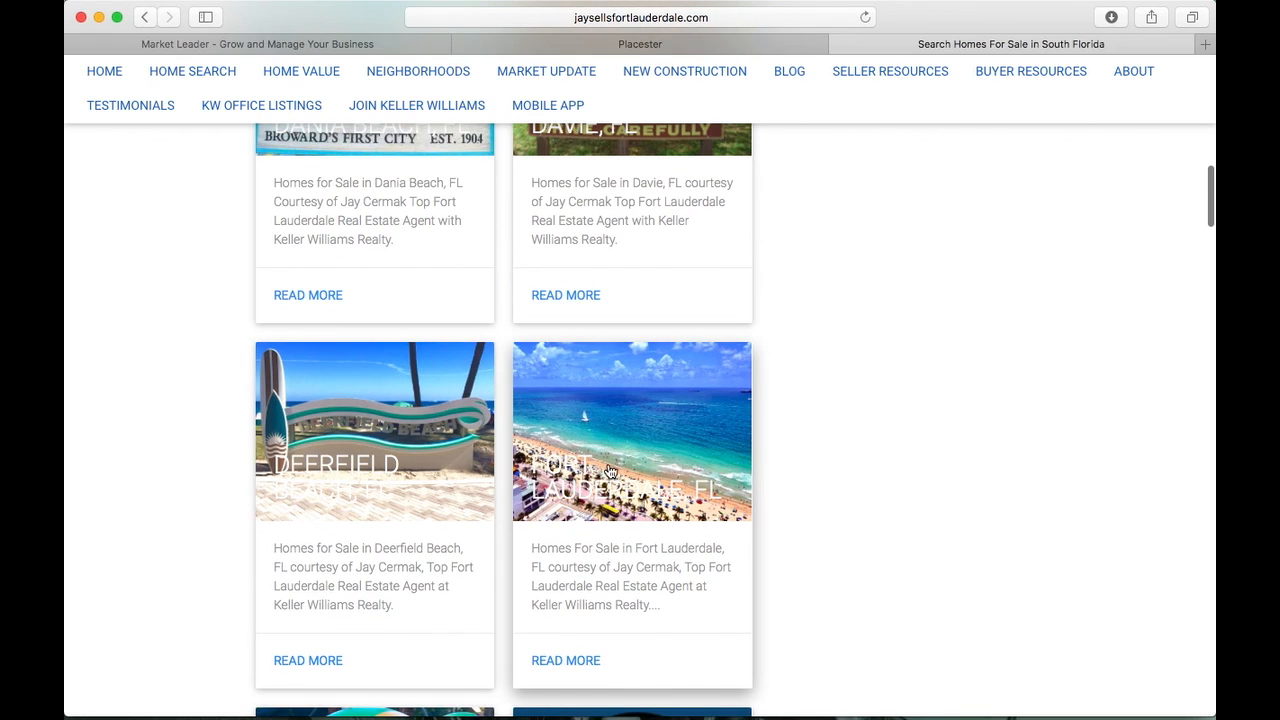
pyautogui.click(609, 470)
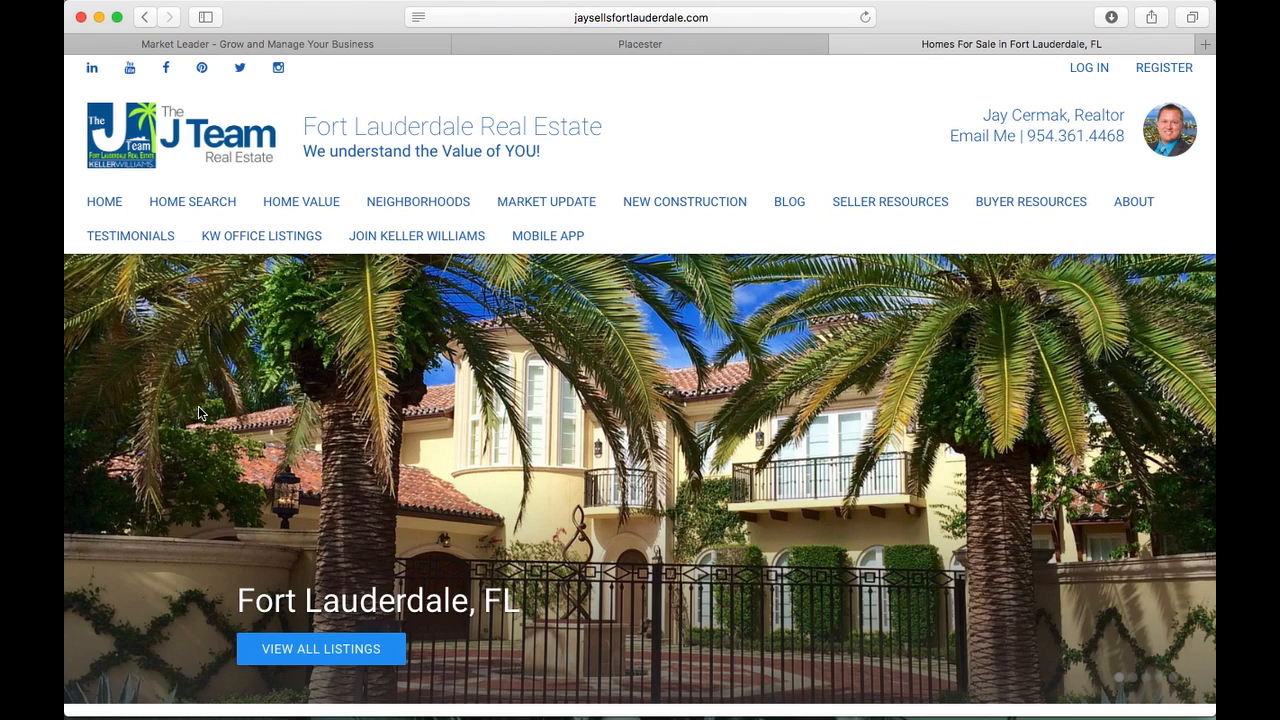
# Scroll the live Fort Lauderdale page's 1,936 listings, then return to the Placester Areas list
pyautogui.scroll(-5, 198, 413)
pyautogui.scroll(5, 198, 413)
pyautogui.scroll(-2, 326, 379)
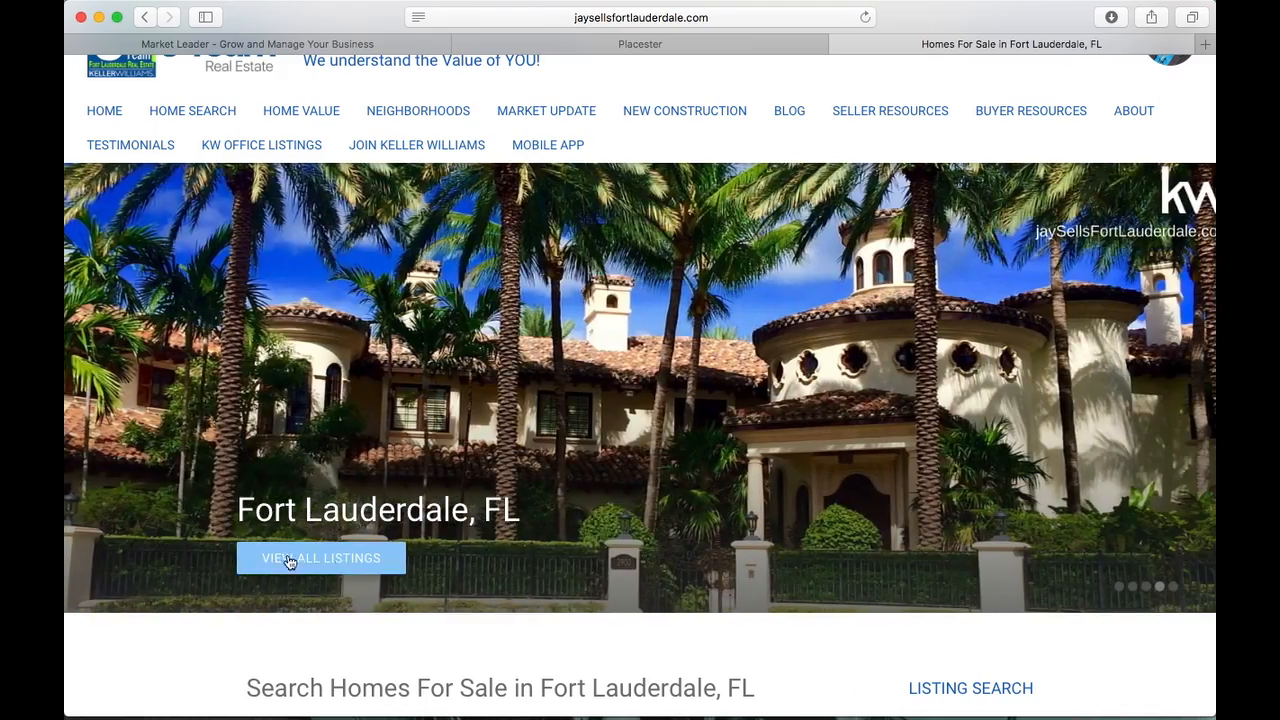
pyautogui.scroll(-10, 197, 563)
pyautogui.scroll(-12, 196, 563)
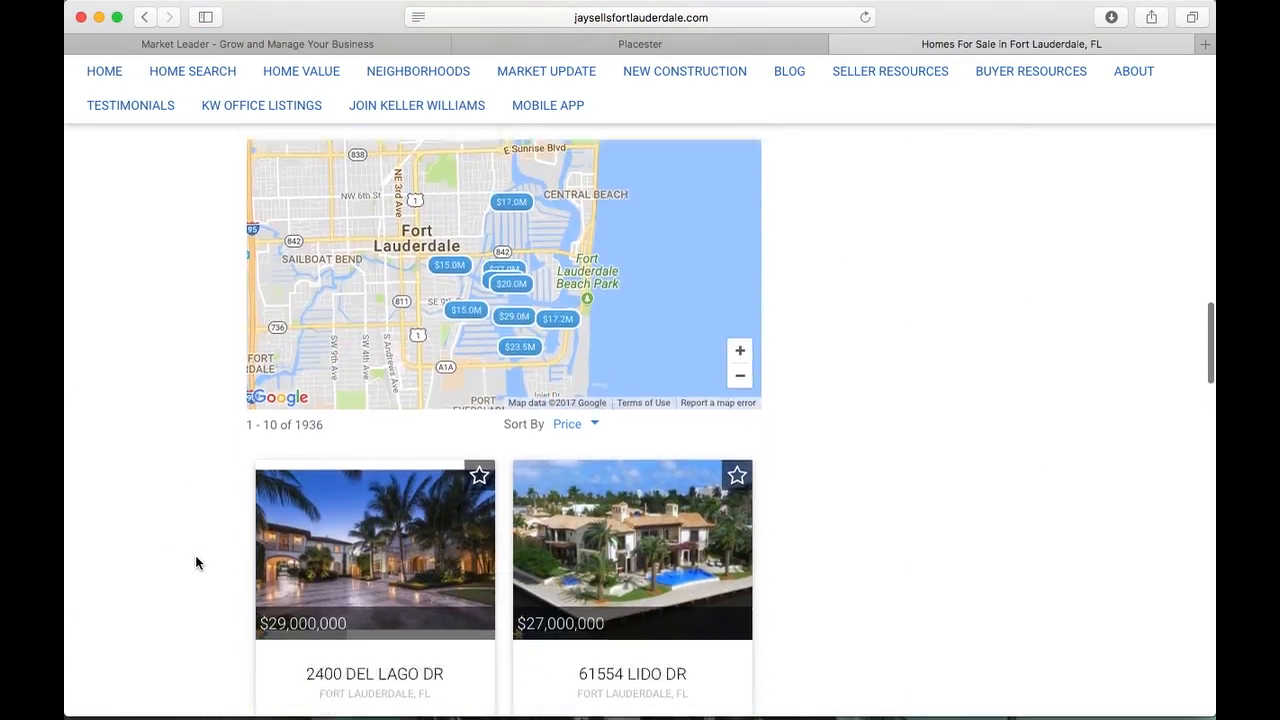
pyautogui.scroll(-5, 196, 563)
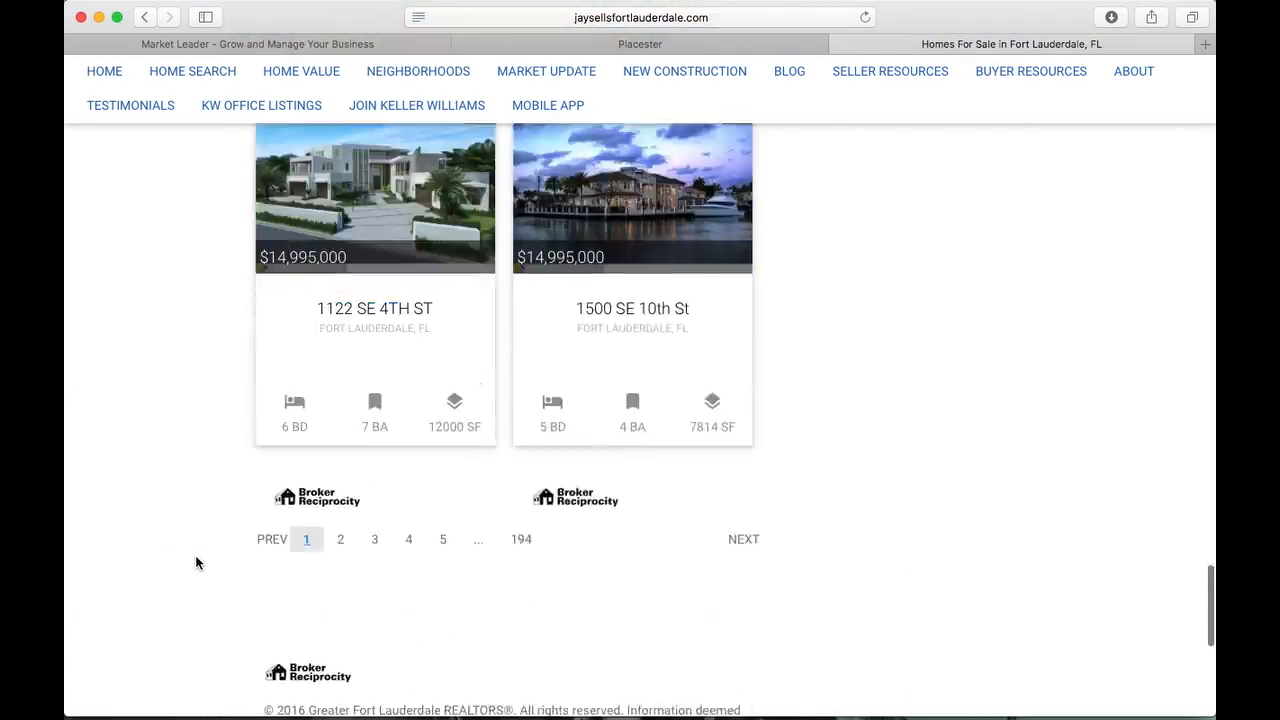
pyautogui.scroll(10, 196, 563)
pyautogui.scroll(10, 196, 563)
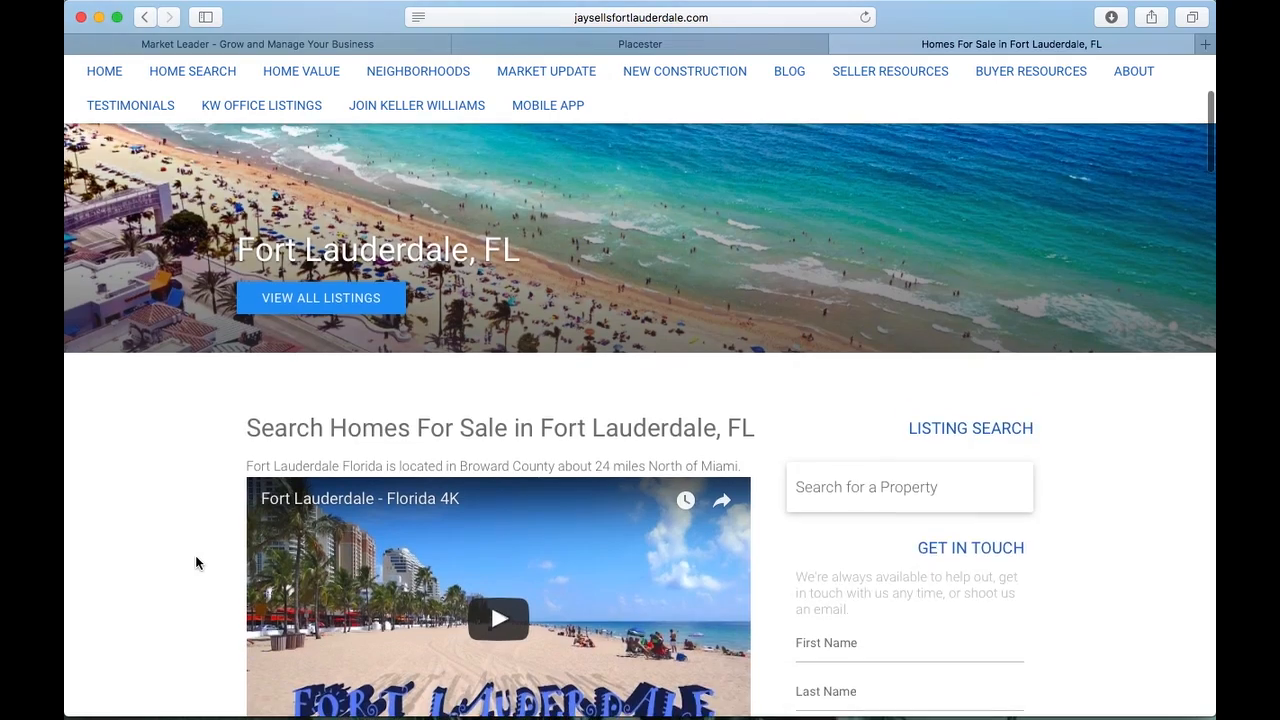
pyautogui.scroll(-3, 196, 563)
pyautogui.scroll(4, 196, 563)
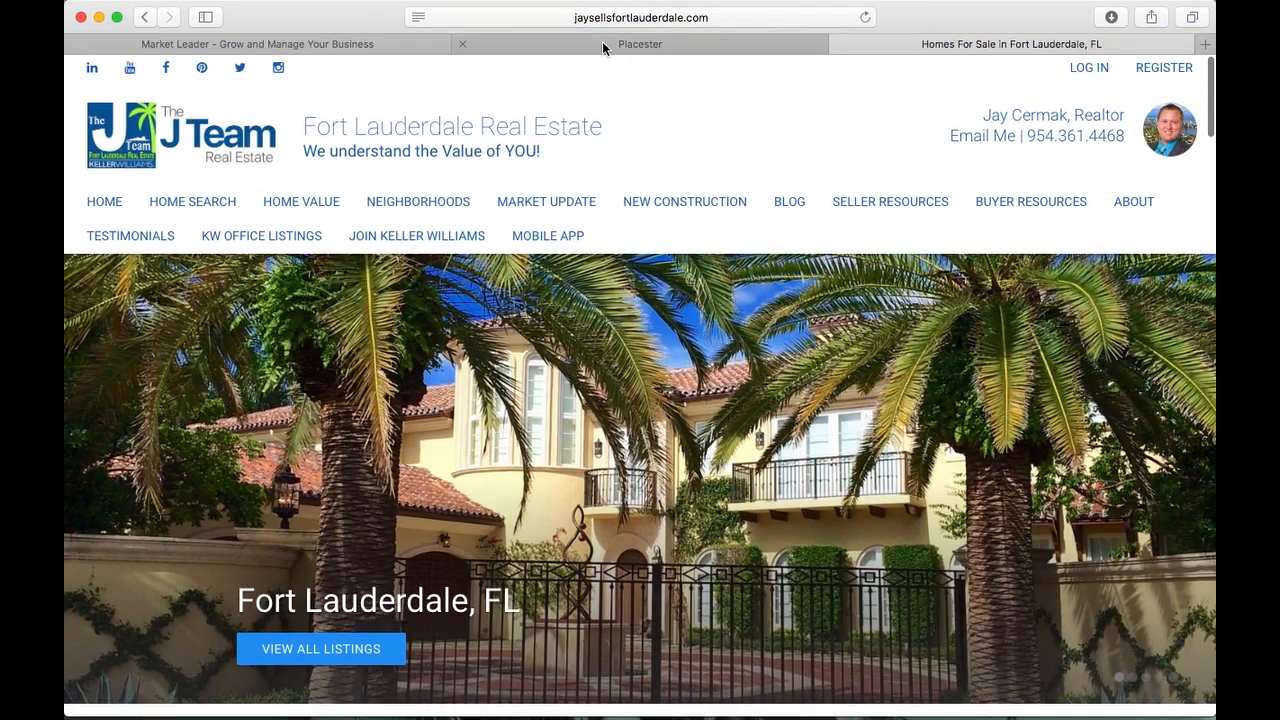
pyautogui.click(603, 44)
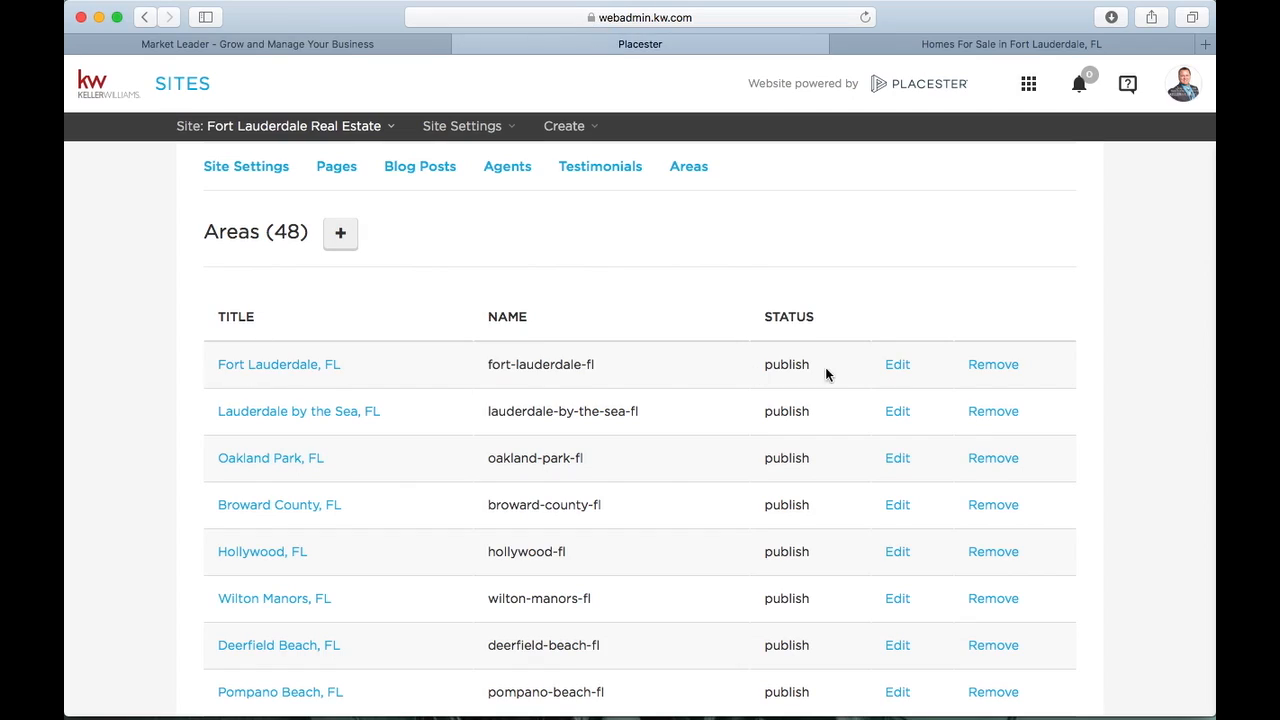
# Open the Fort Lauderdale, FL area in the editor and highlight its headline
pyautogui.click(897, 366)
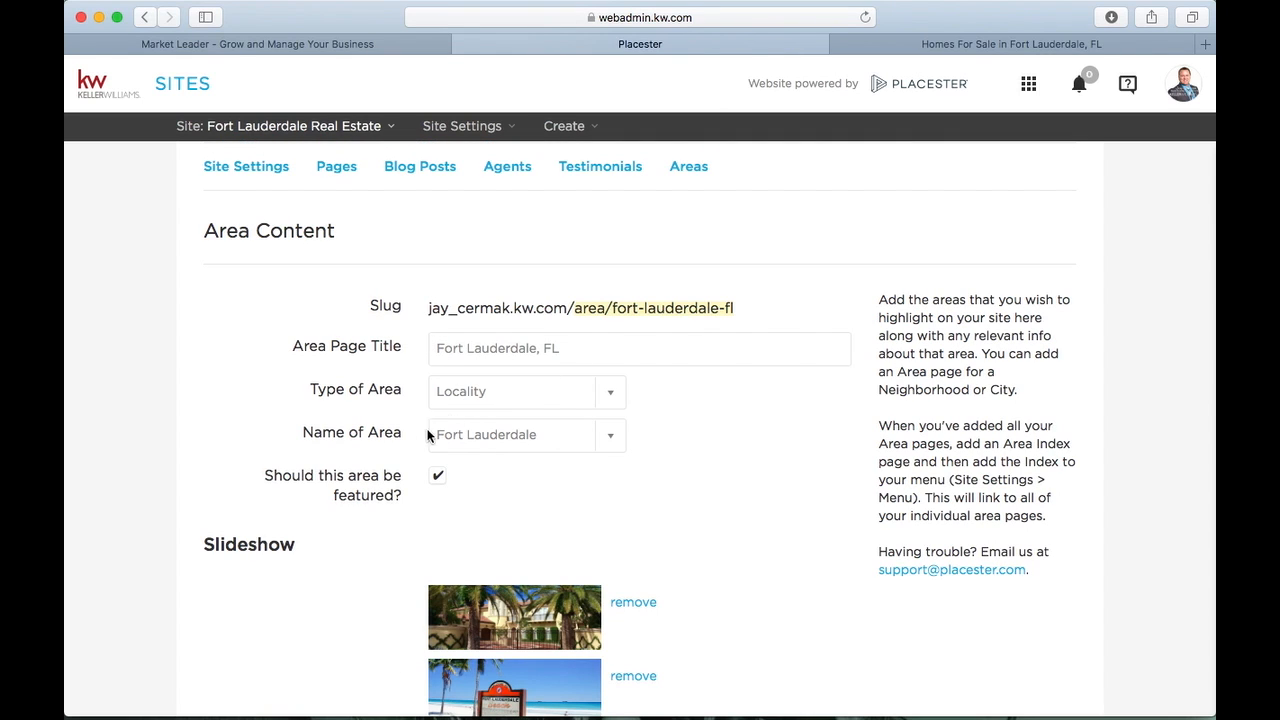
pyautogui.scroll(-5, 326, 462)
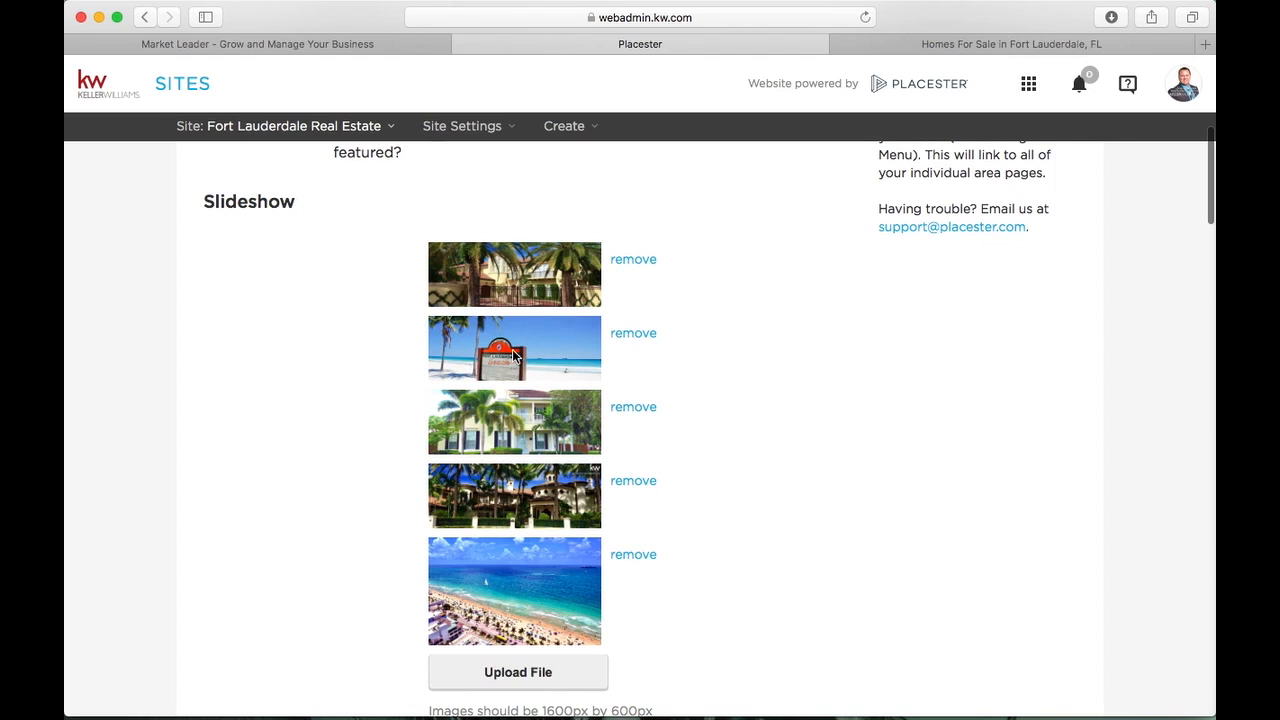
pyautogui.scroll(-5, 384, 376)
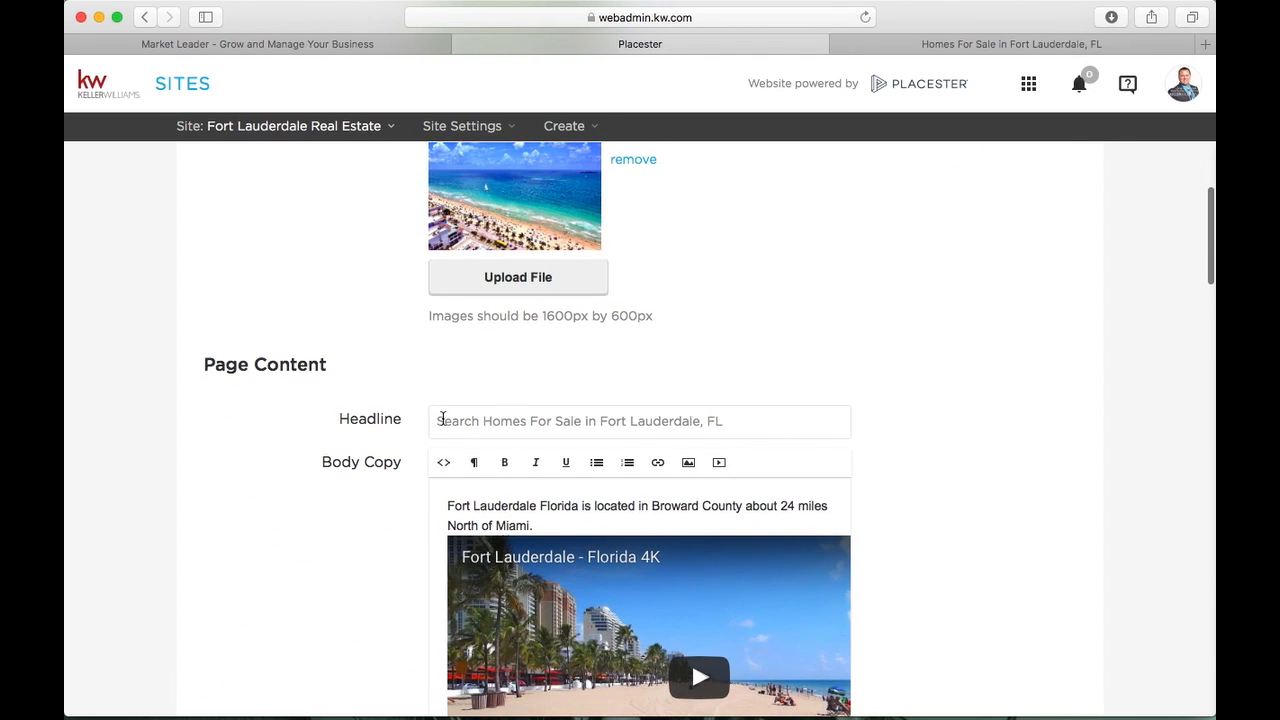
pyautogui.moveTo(443, 420); pyautogui.dragTo(760, 423)
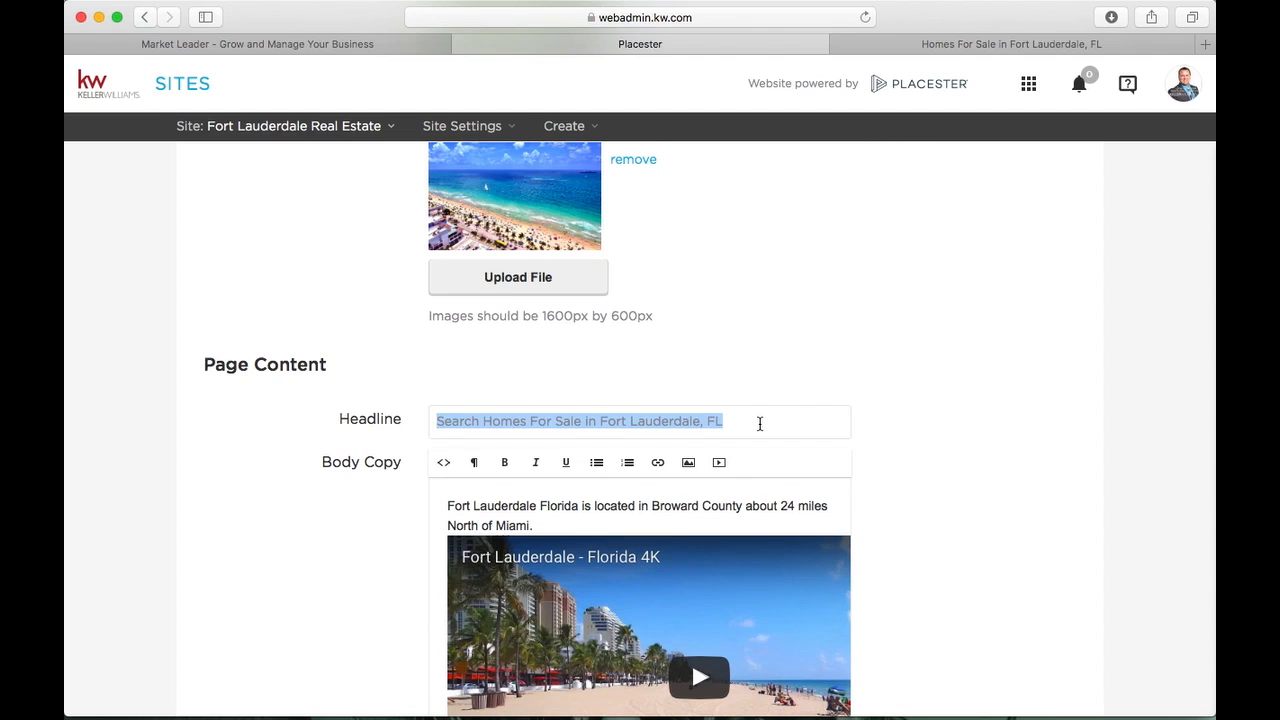
# Review the body copy with its embedded video and city history text
pyautogui.scroll(-2, 760, 424)
pyautogui.moveTo(538, 440); pyautogui.dragTo(424, 412)
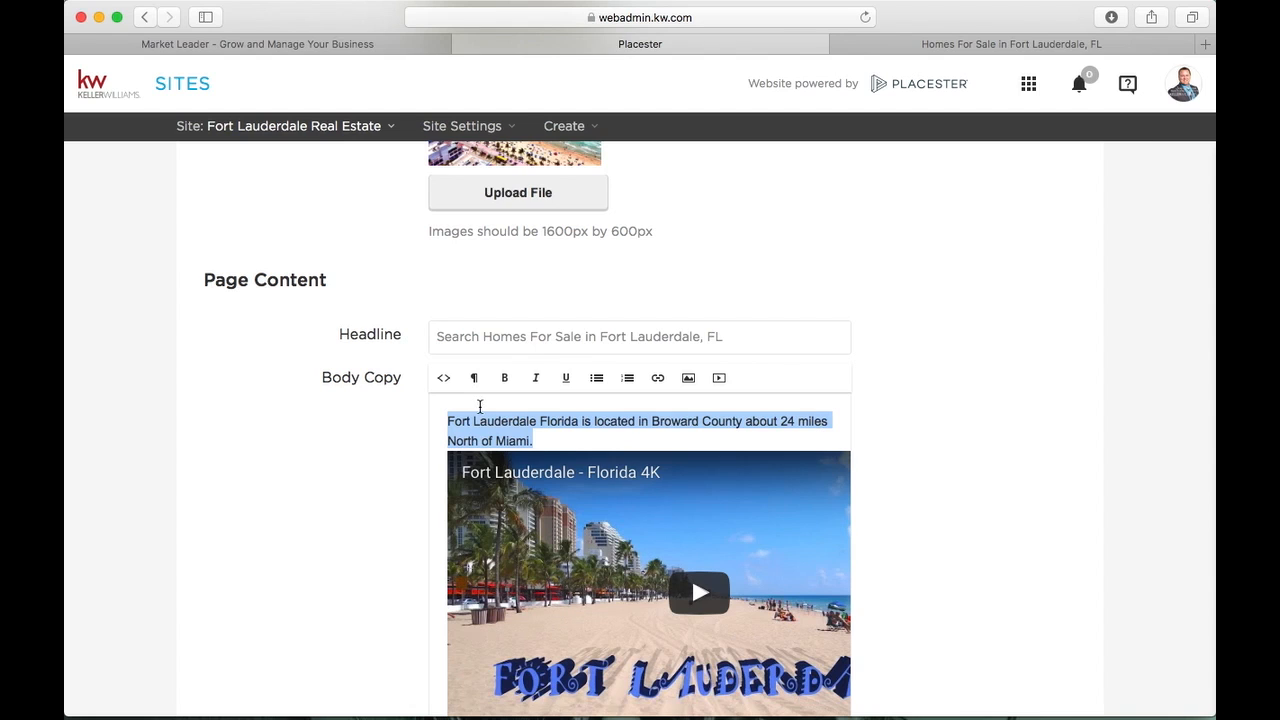
pyautogui.scroll(-3, 493, 437)
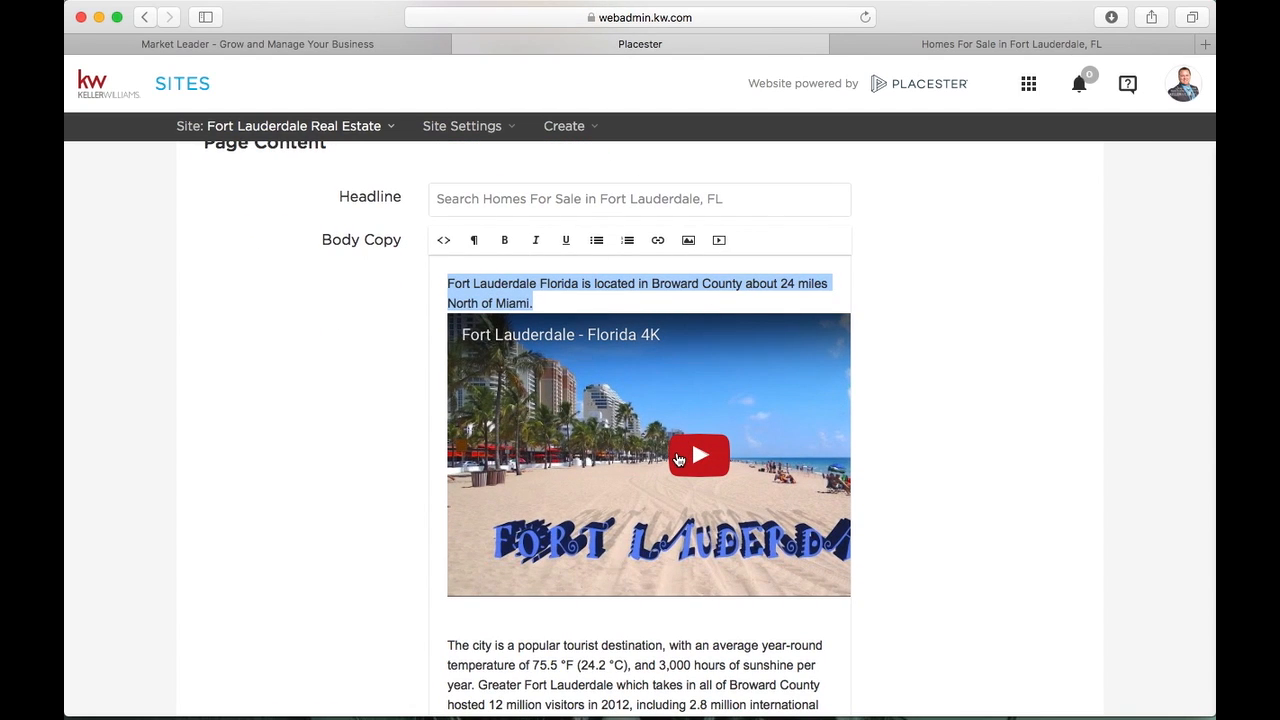
pyautogui.scroll(-5, 649, 343)
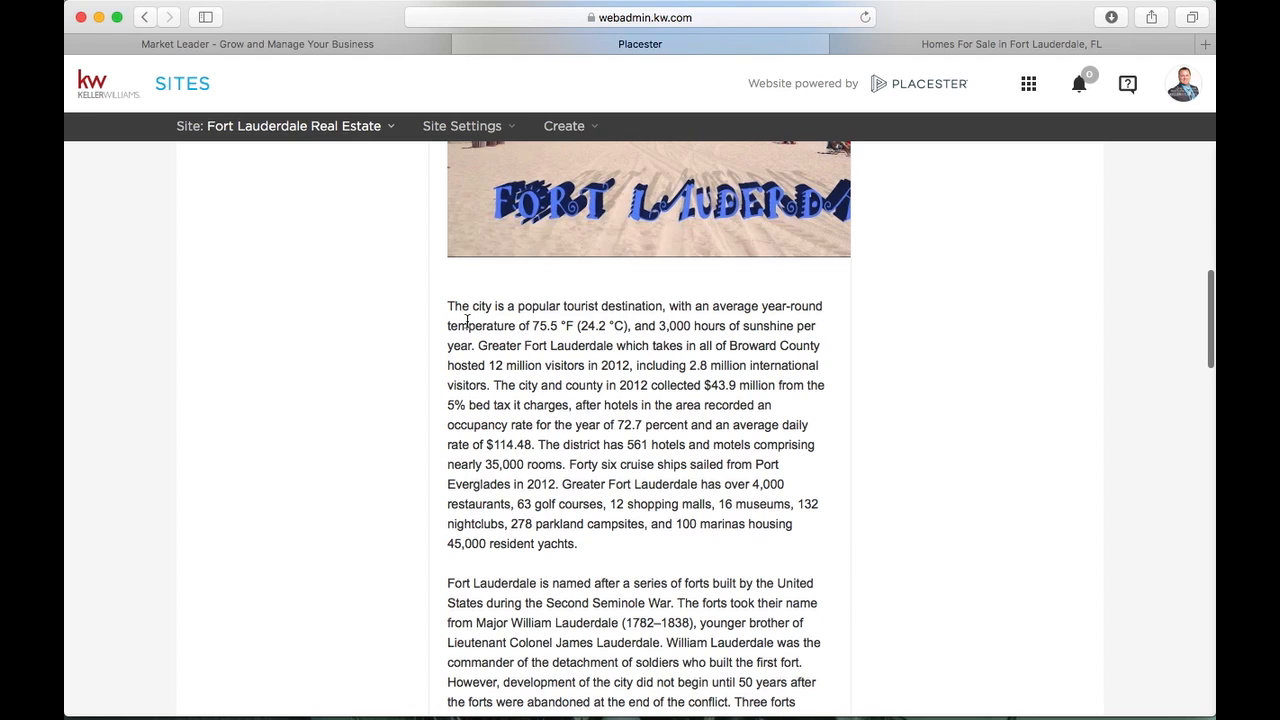
pyautogui.moveTo(460, 298); pyautogui.dragTo(665, 598)
pyautogui.scroll(-4, 664, 600)
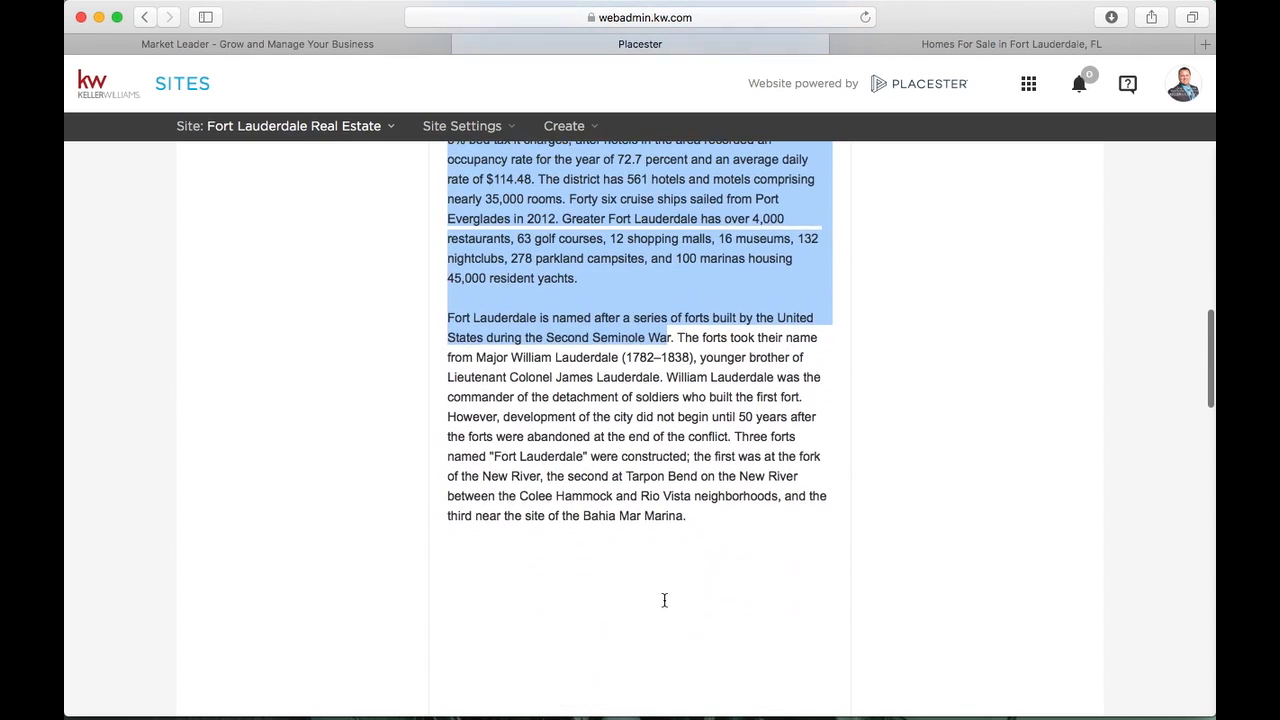
pyautogui.scroll(-10, 664, 600)
pyautogui.scroll(6, 663, 598)
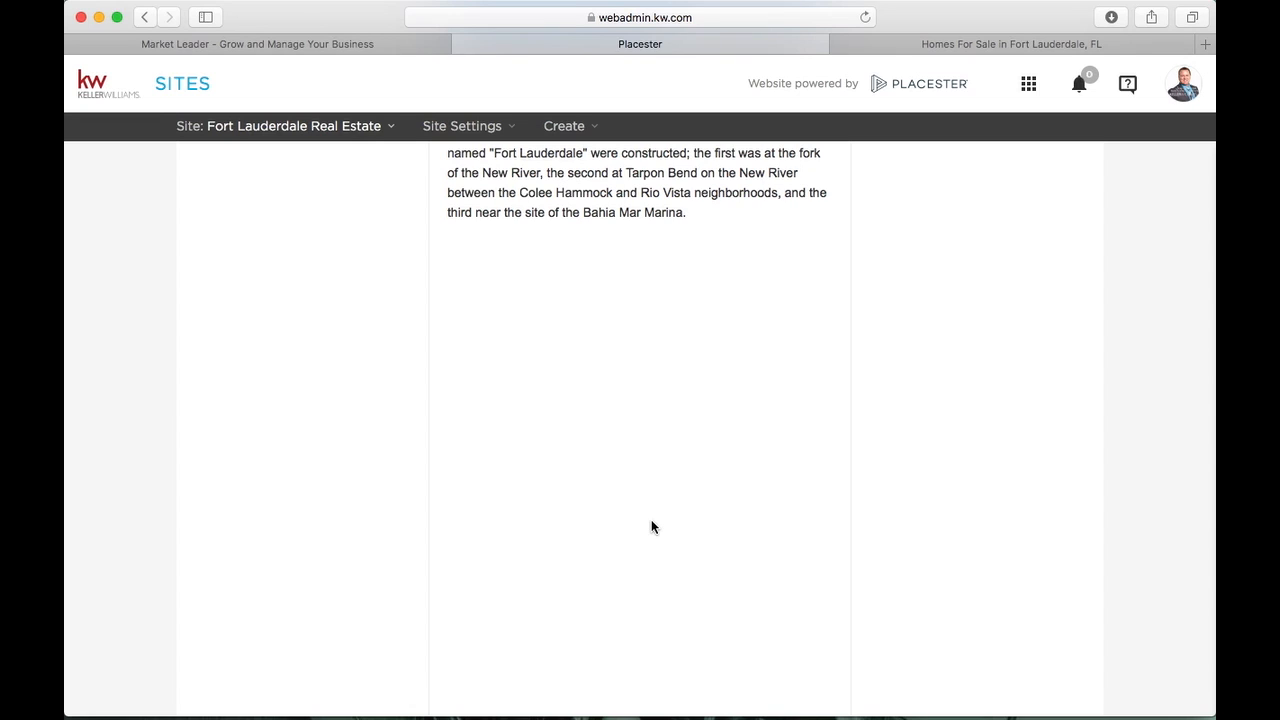
# Scroll through the empty Sub-head and Body Copy upload blocks, clearing the body-copy highlight
pyautogui.scroll(-5, 651, 527)
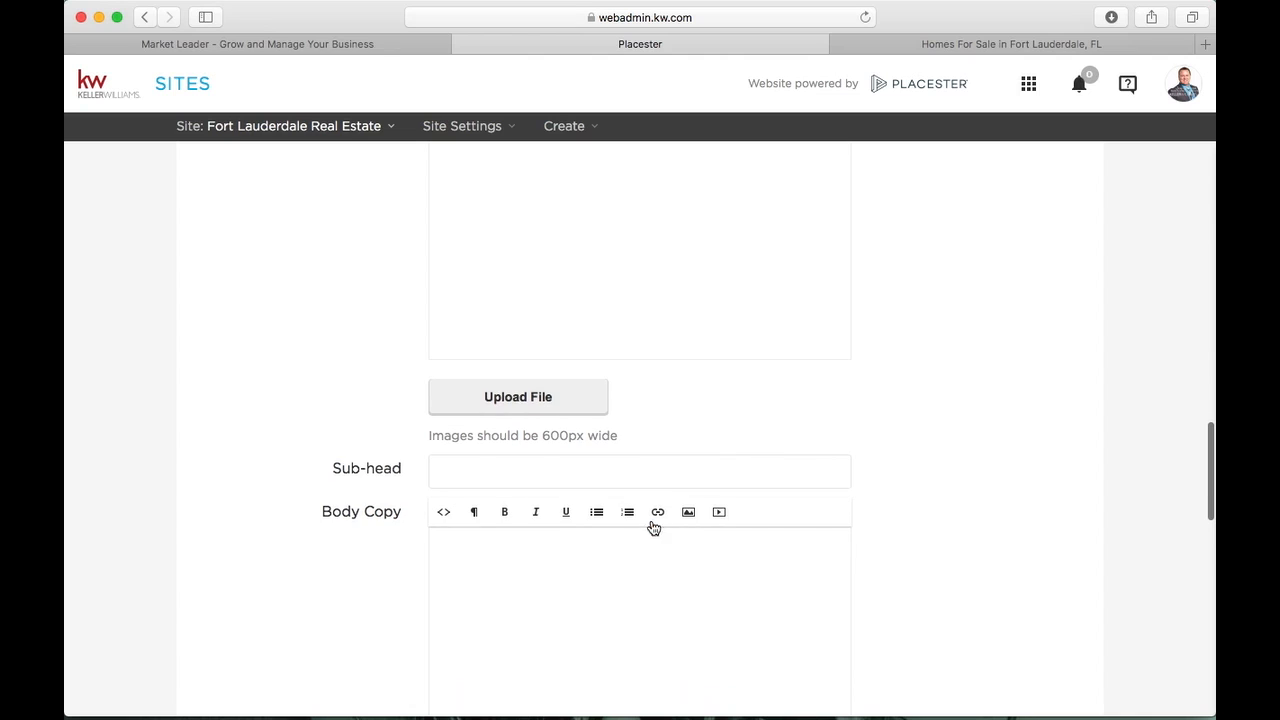
pyautogui.scroll(1, 657, 529)
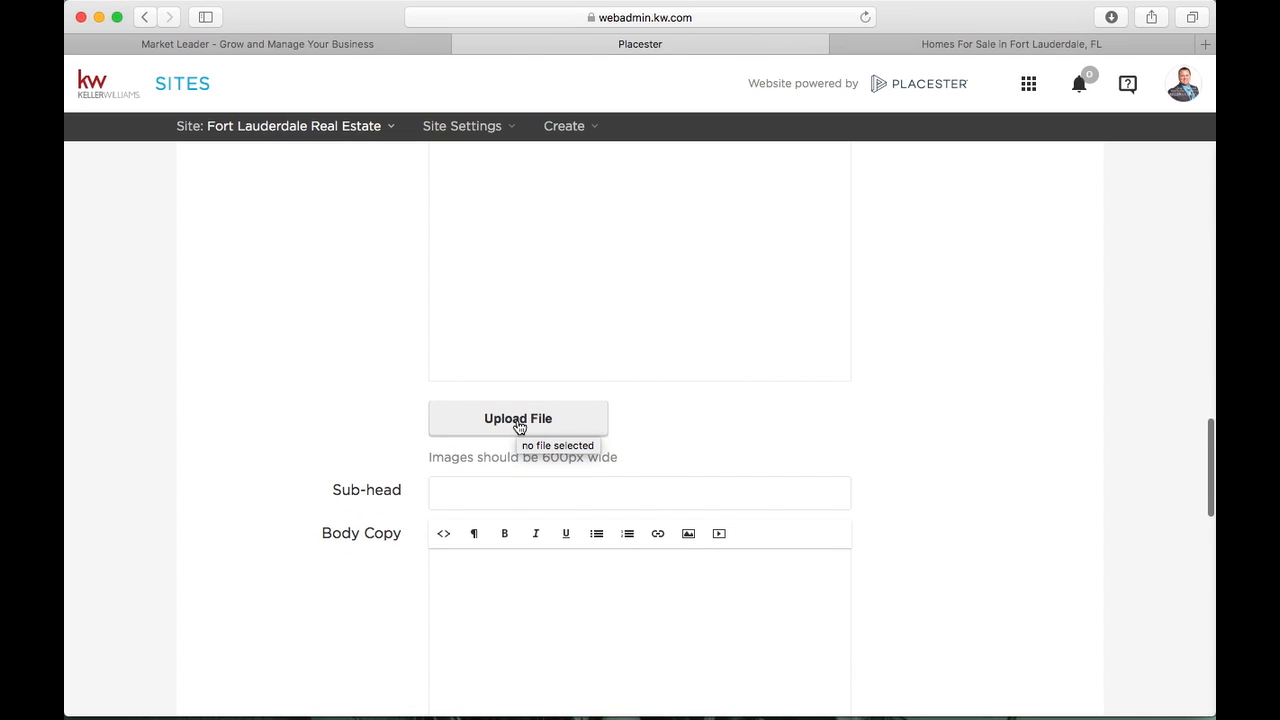
pyautogui.scroll(-5, 440, 490)
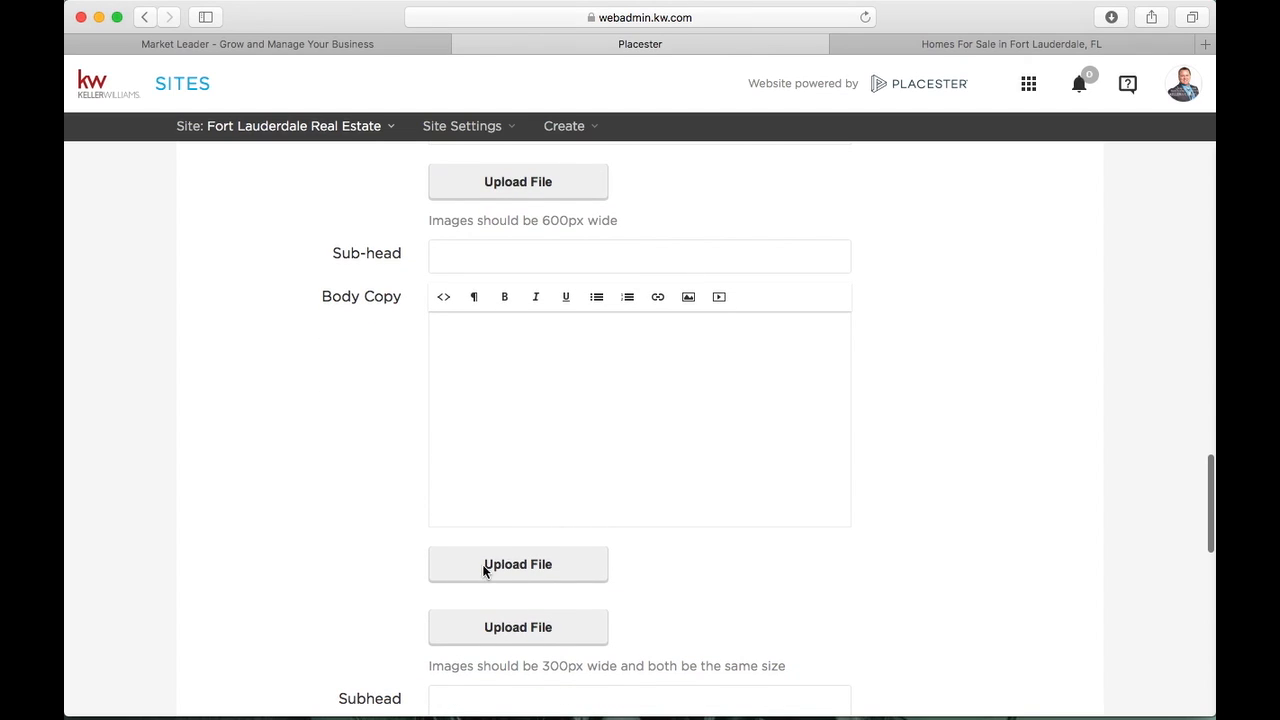
pyautogui.scroll(-1, 510, 635)
pyautogui.scroll(-7, 509, 620)
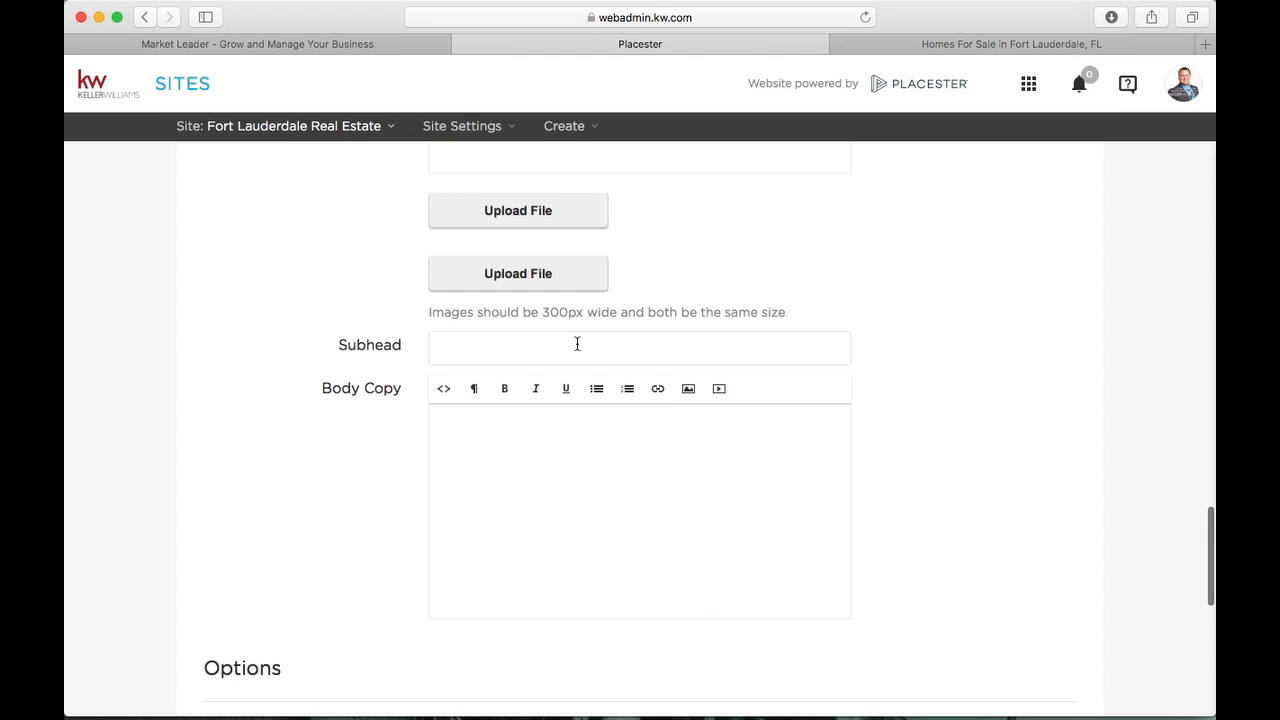
pyautogui.scroll(-1, 572, 477)
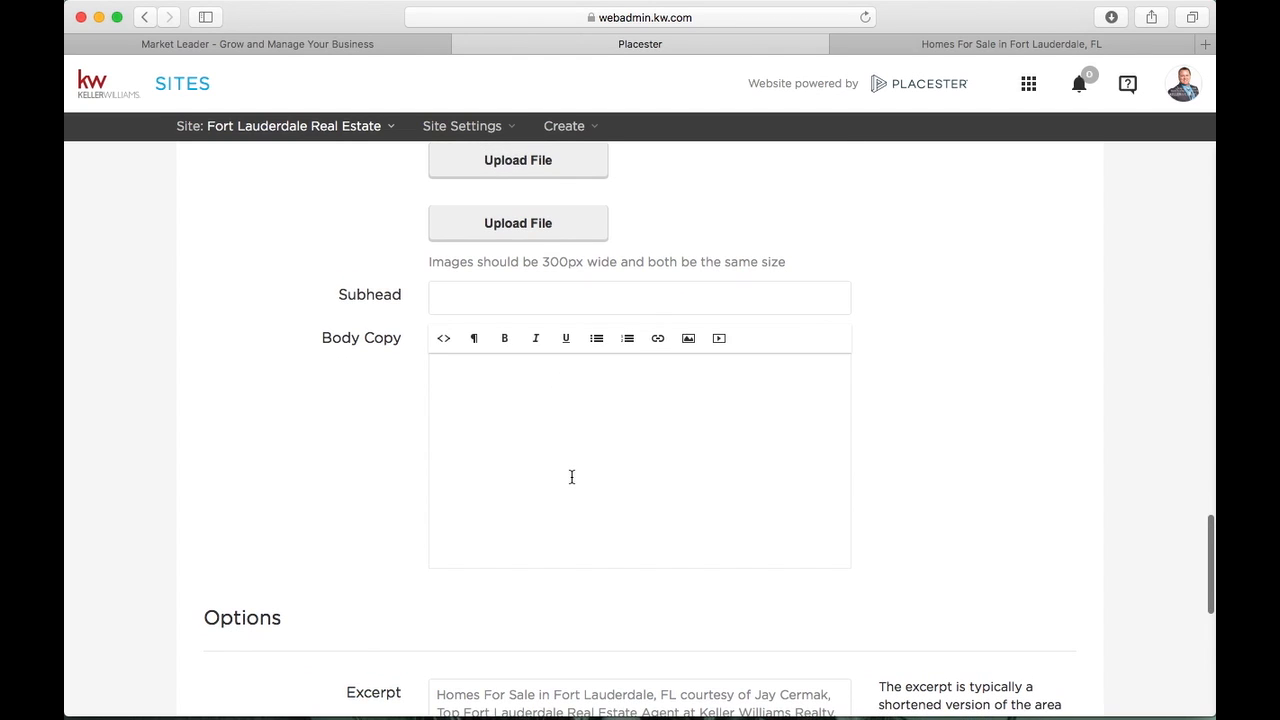
pyautogui.scroll(15, 572, 477)
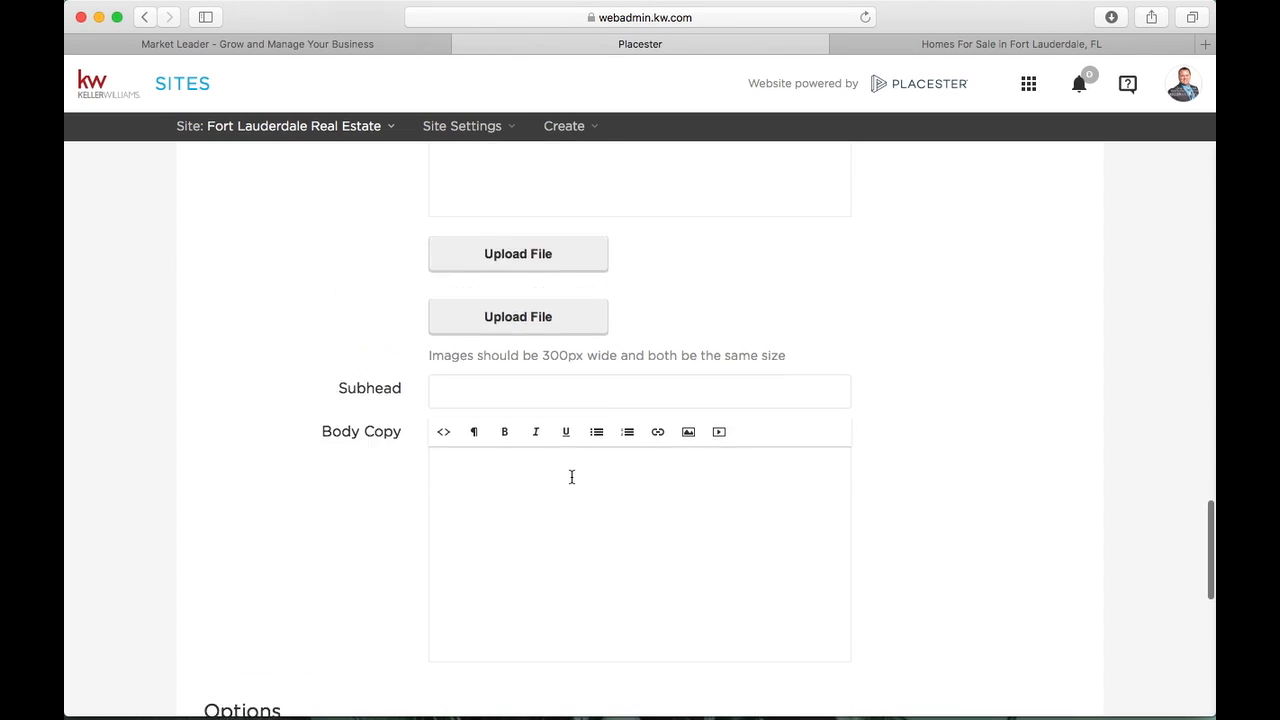
pyautogui.scroll(15, 565, 465)
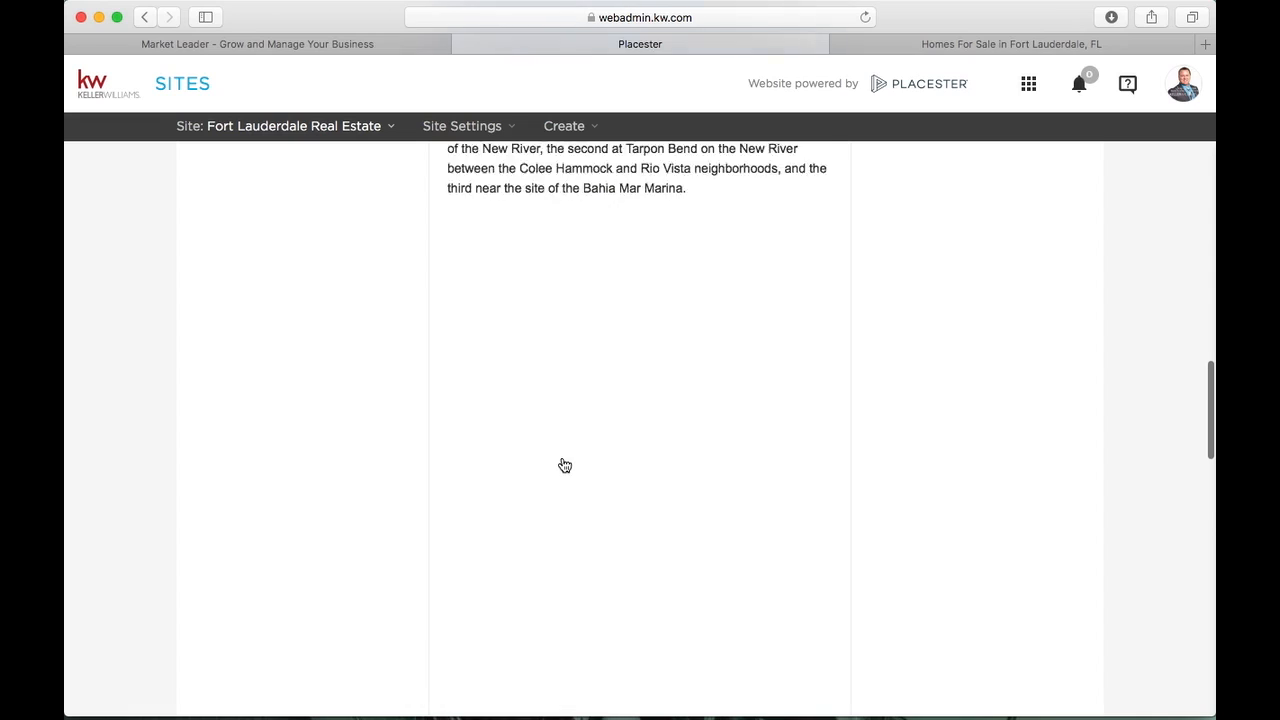
pyautogui.click(382, 428)
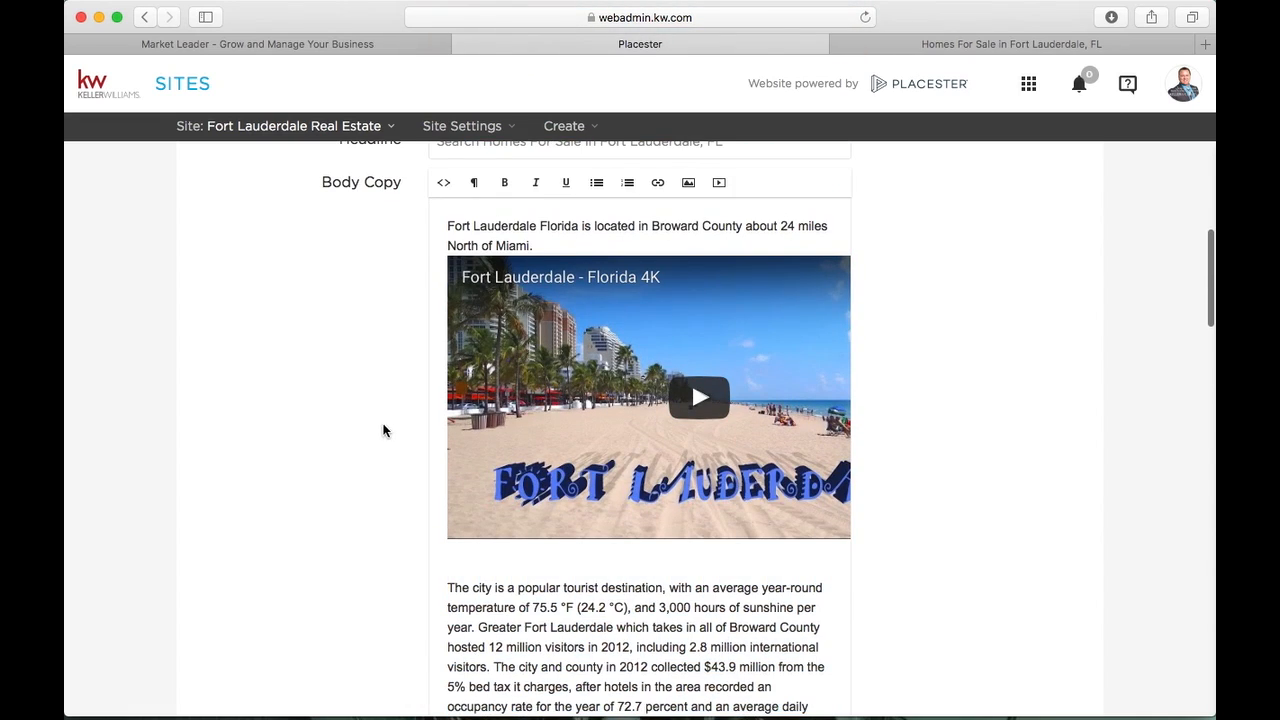
# Highlight the Excerpt text under Options, then return to the live site
pyautogui.scroll(1, 582, 221)
pyautogui.scroll(-10, 582, 221)
pyautogui.scroll(-20, 582, 221)
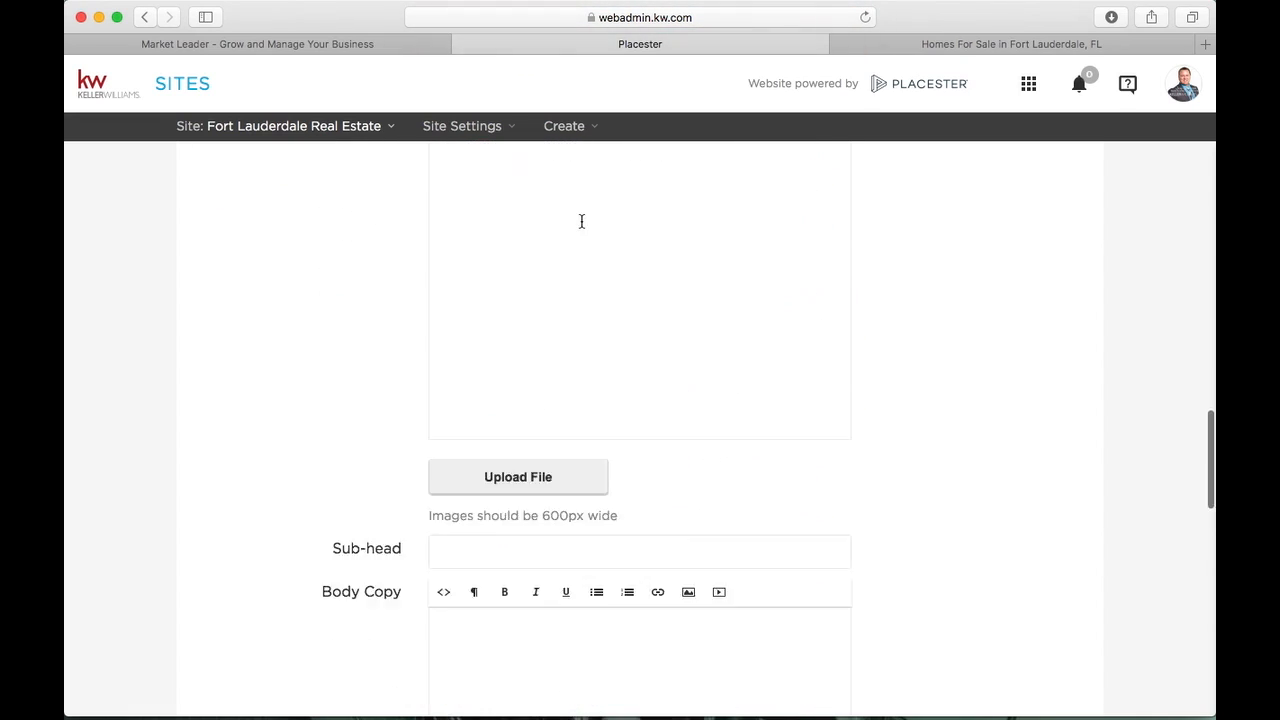
pyautogui.scroll(12, 581, 221)
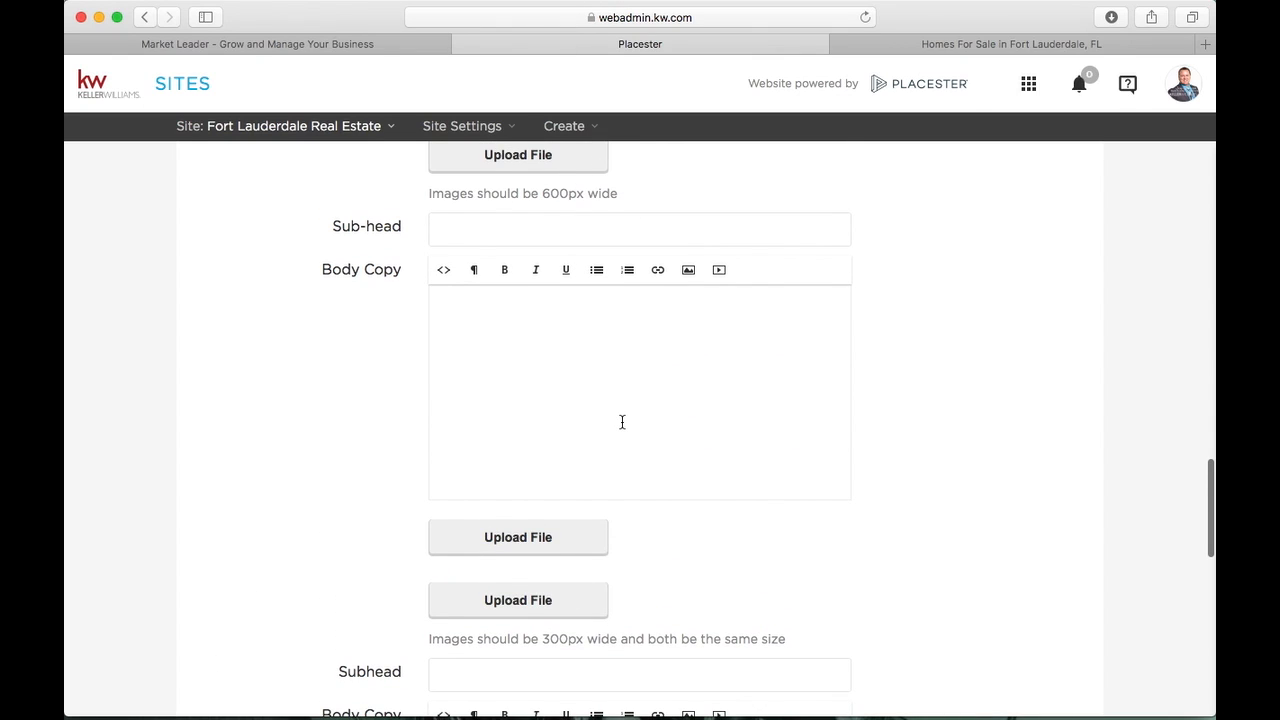
pyautogui.scroll(-12, 622, 422)
pyautogui.scroll(-1, 622, 422)
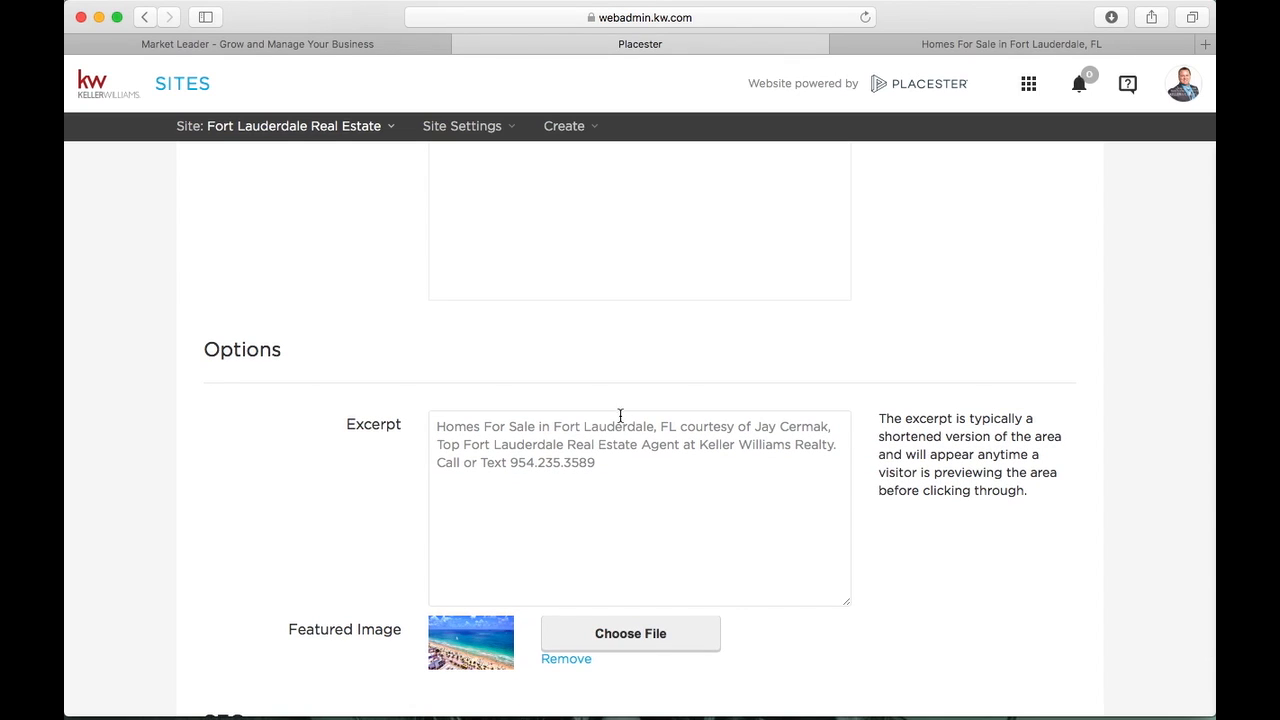
pyautogui.moveTo(637, 466); pyautogui.dragTo(437, 394)
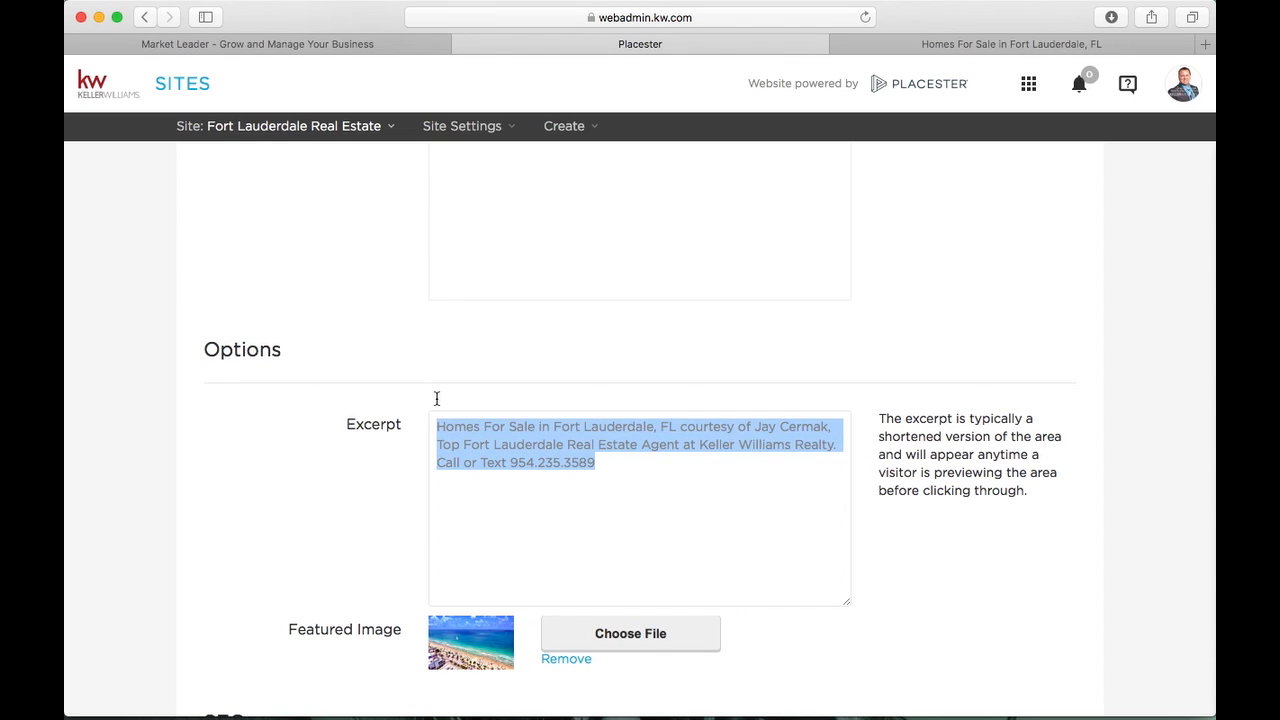
pyautogui.scroll(-4, 430, 440)
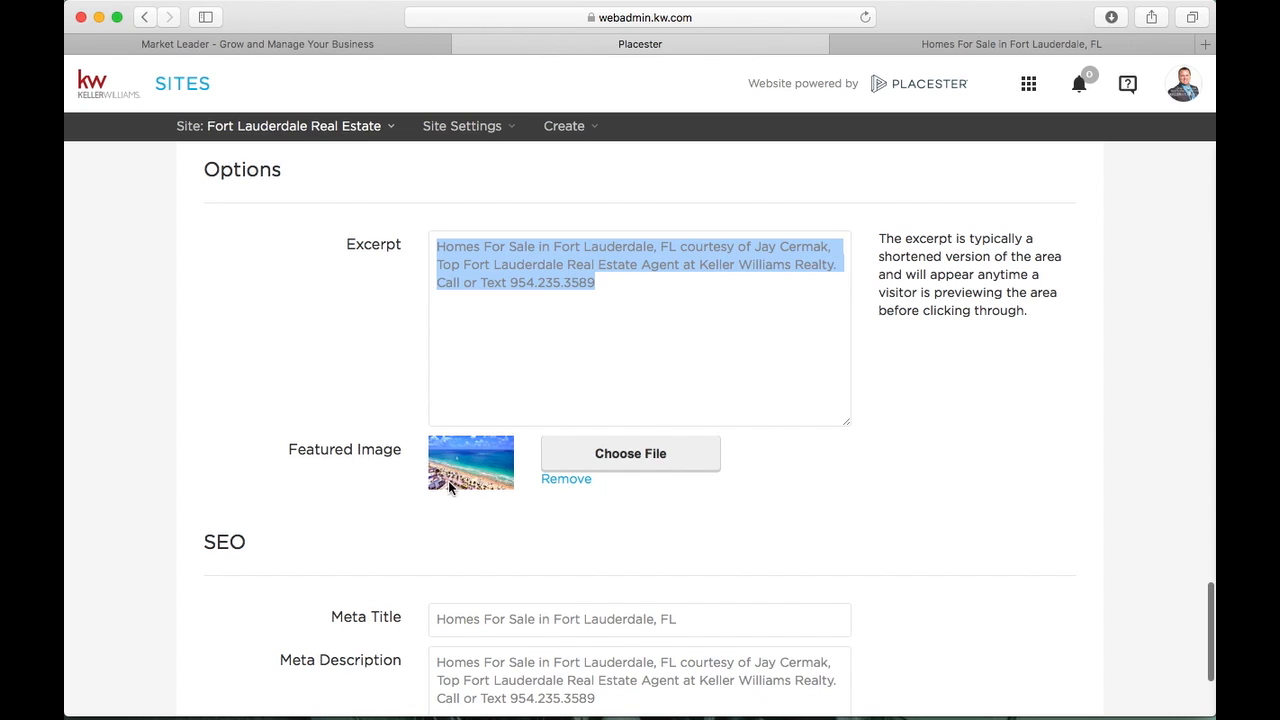
pyautogui.click(1010, 46)
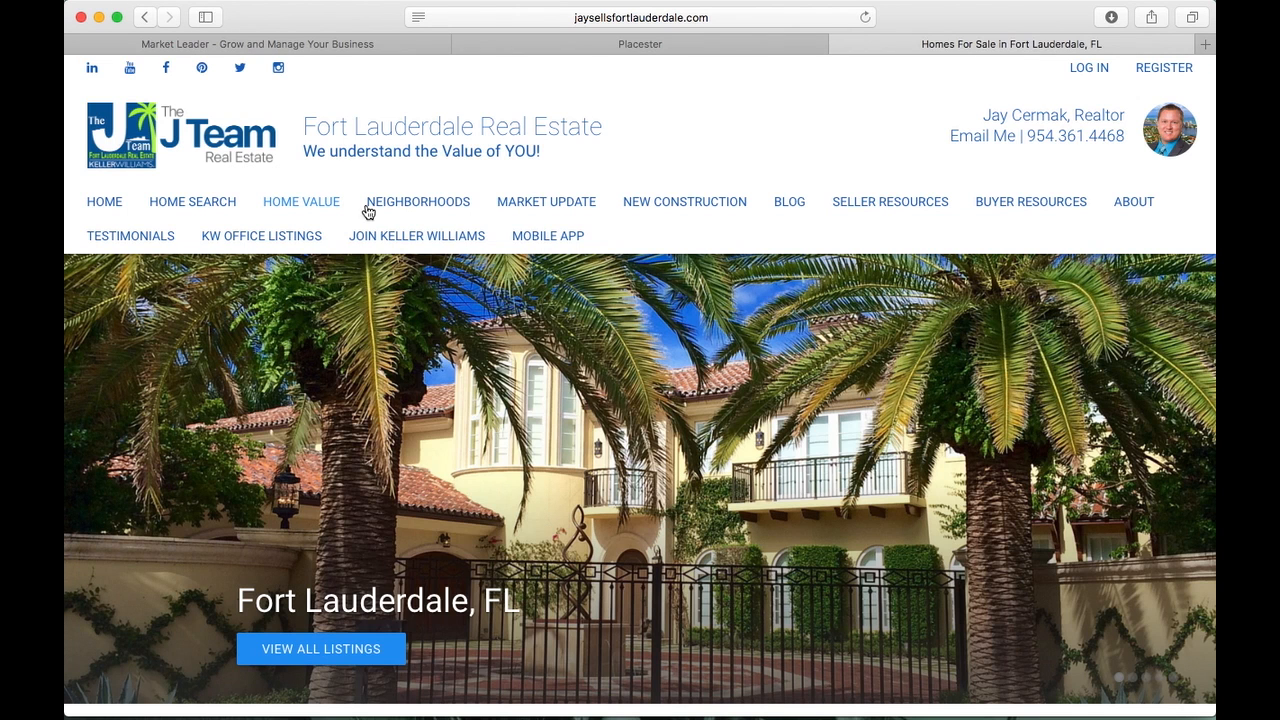
# Browse the live Neighborhoods page's area cards, then go back to the Placester area editor
pyautogui.click(408, 210)
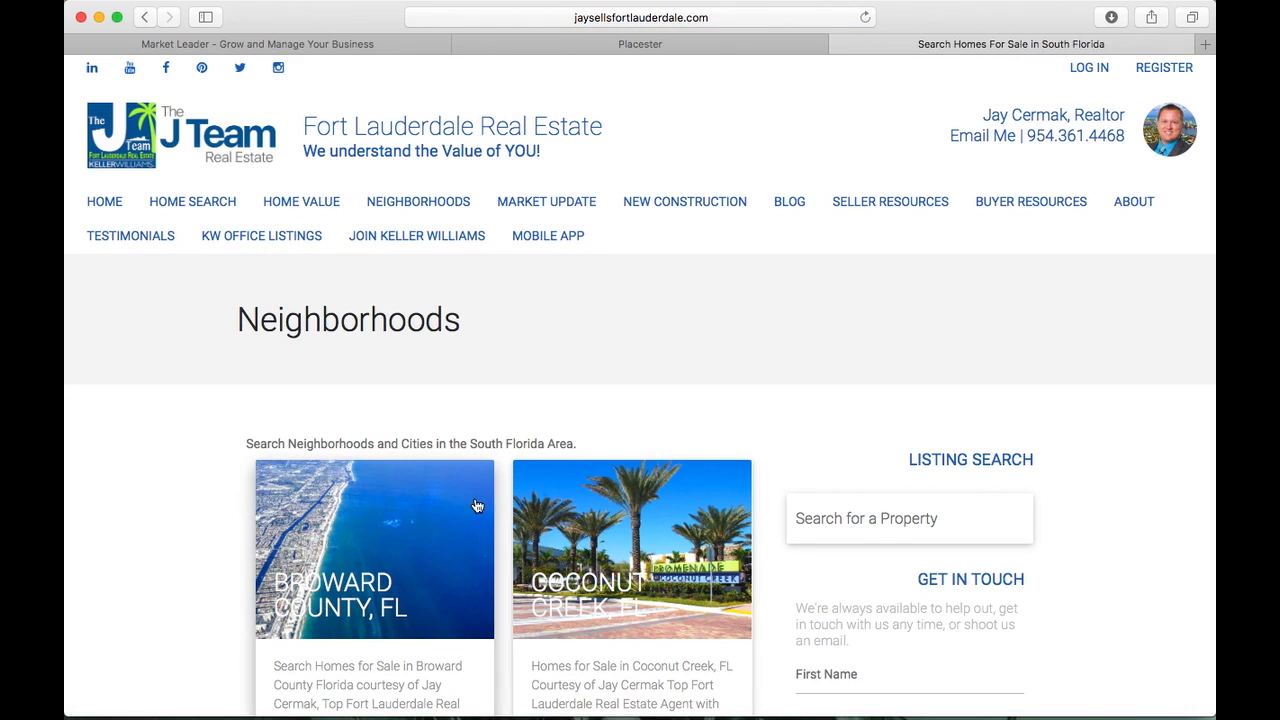
pyautogui.scroll(-1, 316, 438)
pyautogui.scroll(-20, 316, 438)
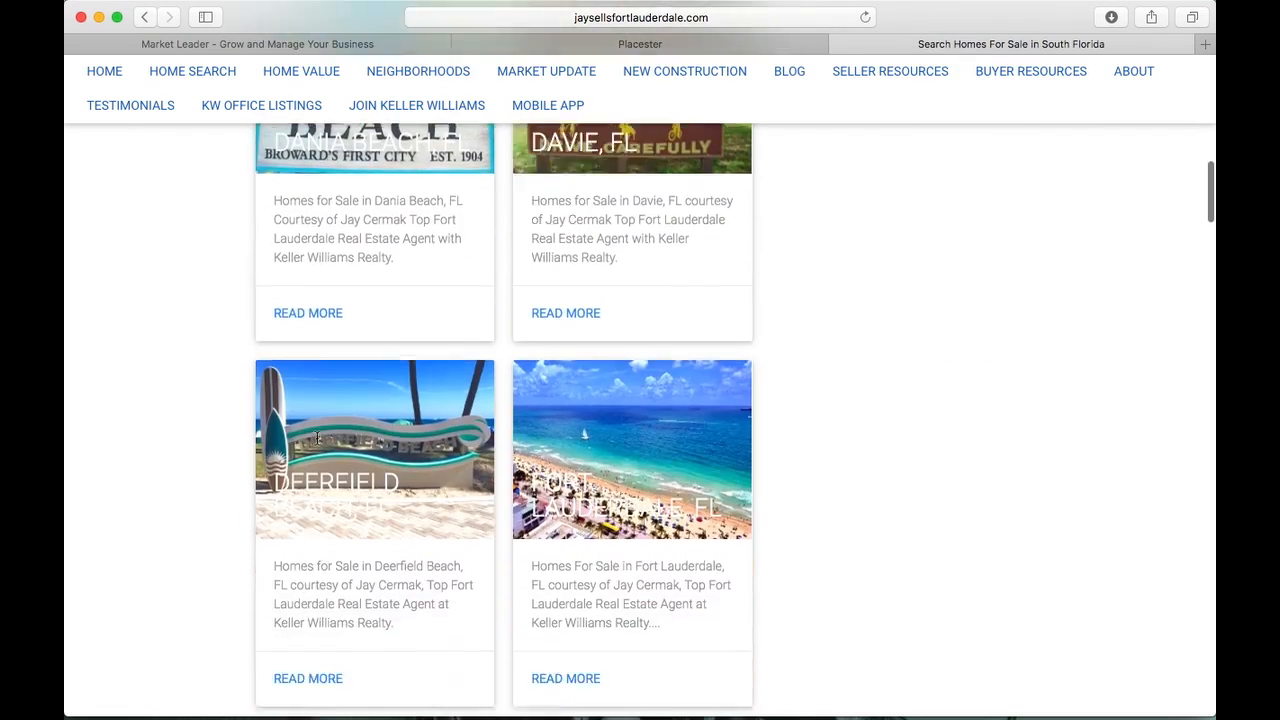
pyautogui.scroll(-10, 316, 438)
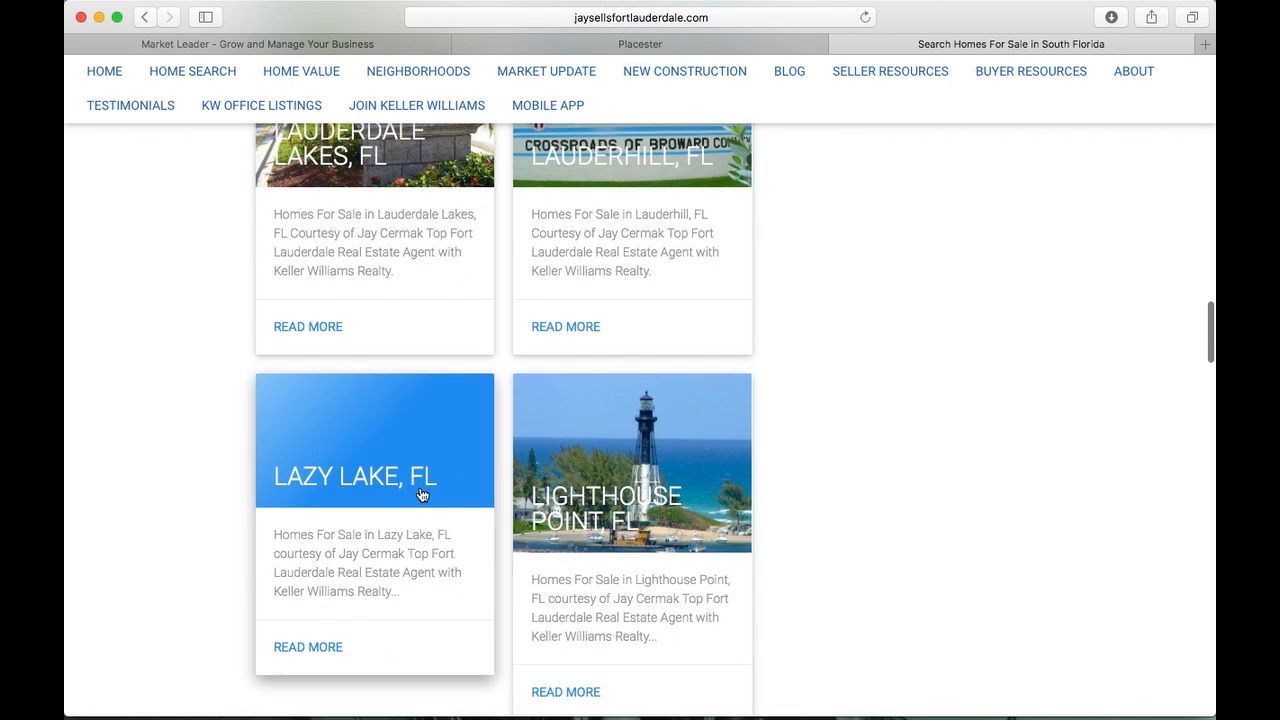
pyautogui.scroll(10, 421, 497)
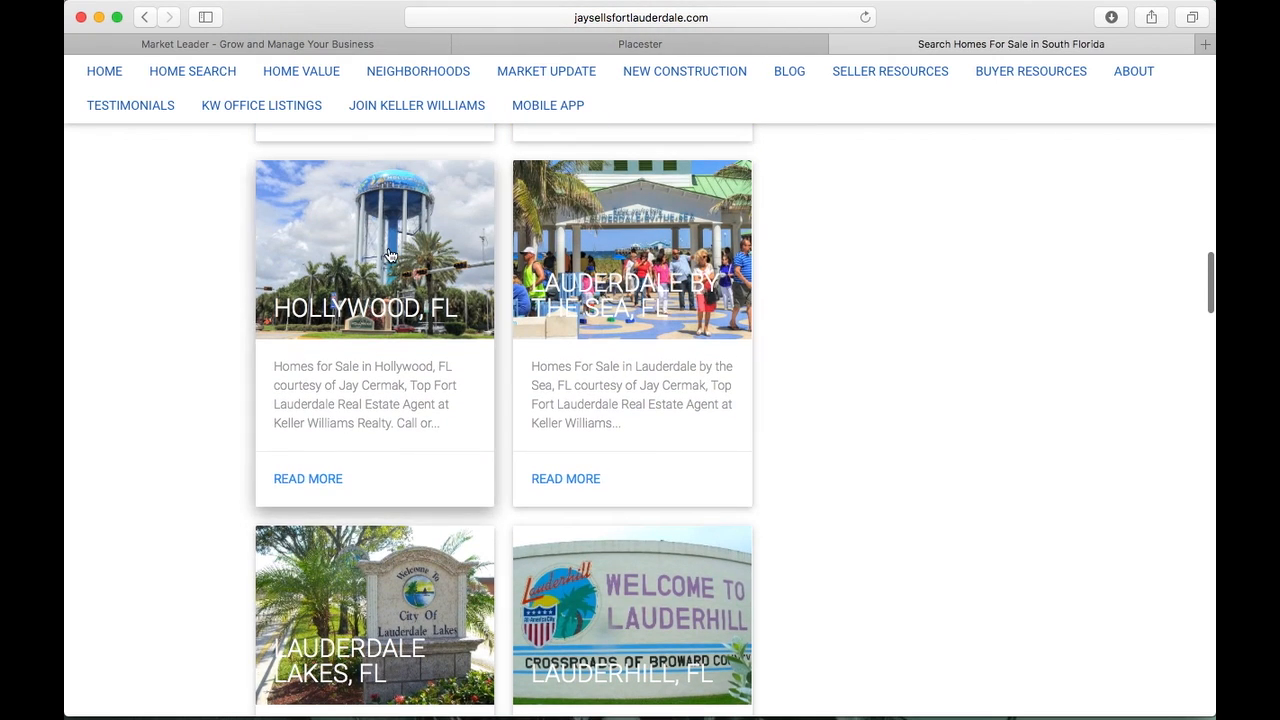
pyautogui.scroll(15, 388, 253)
pyautogui.scroll(15, 388, 246)
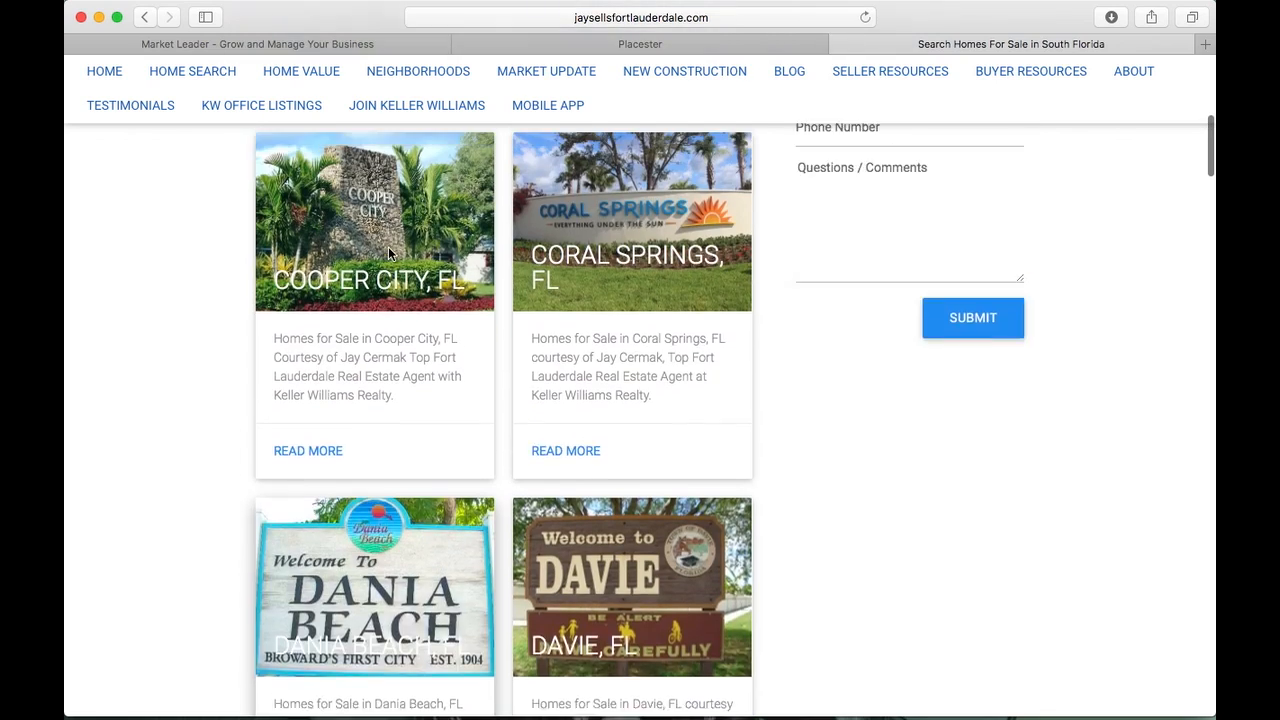
pyautogui.scroll(10, 378, 410)
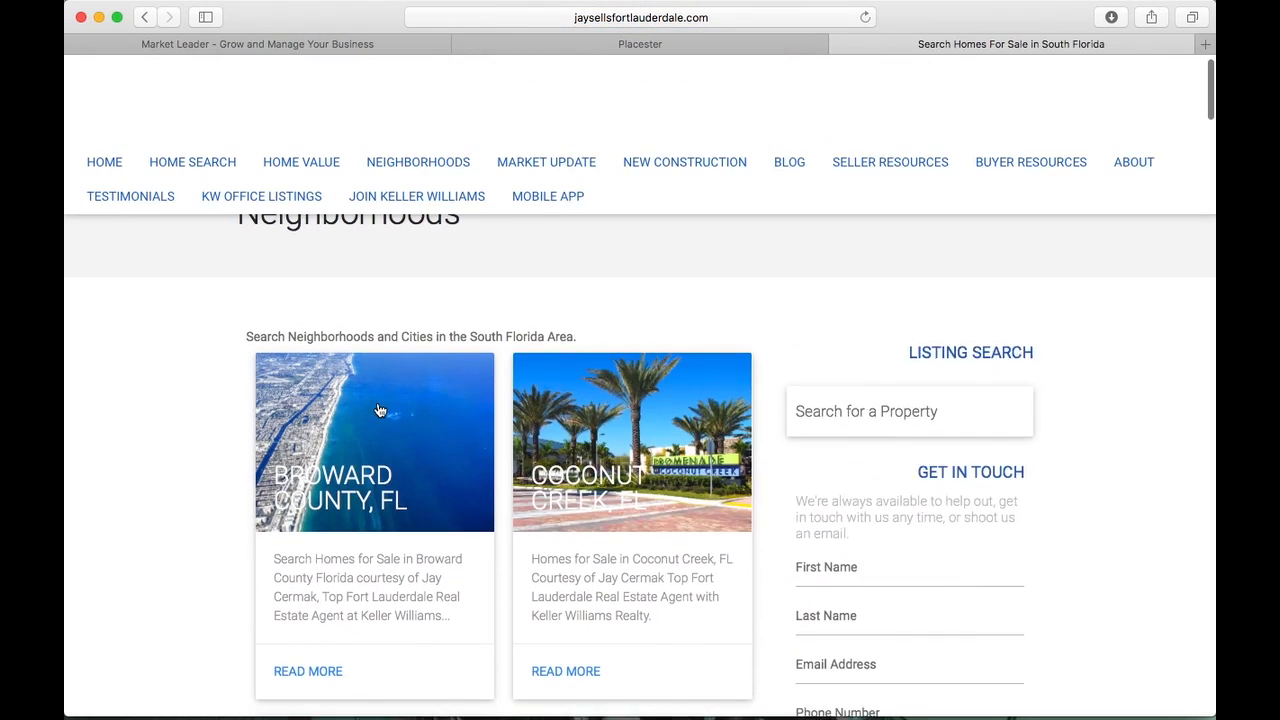
pyautogui.click(588, 45)
pyautogui.click(424, 450)
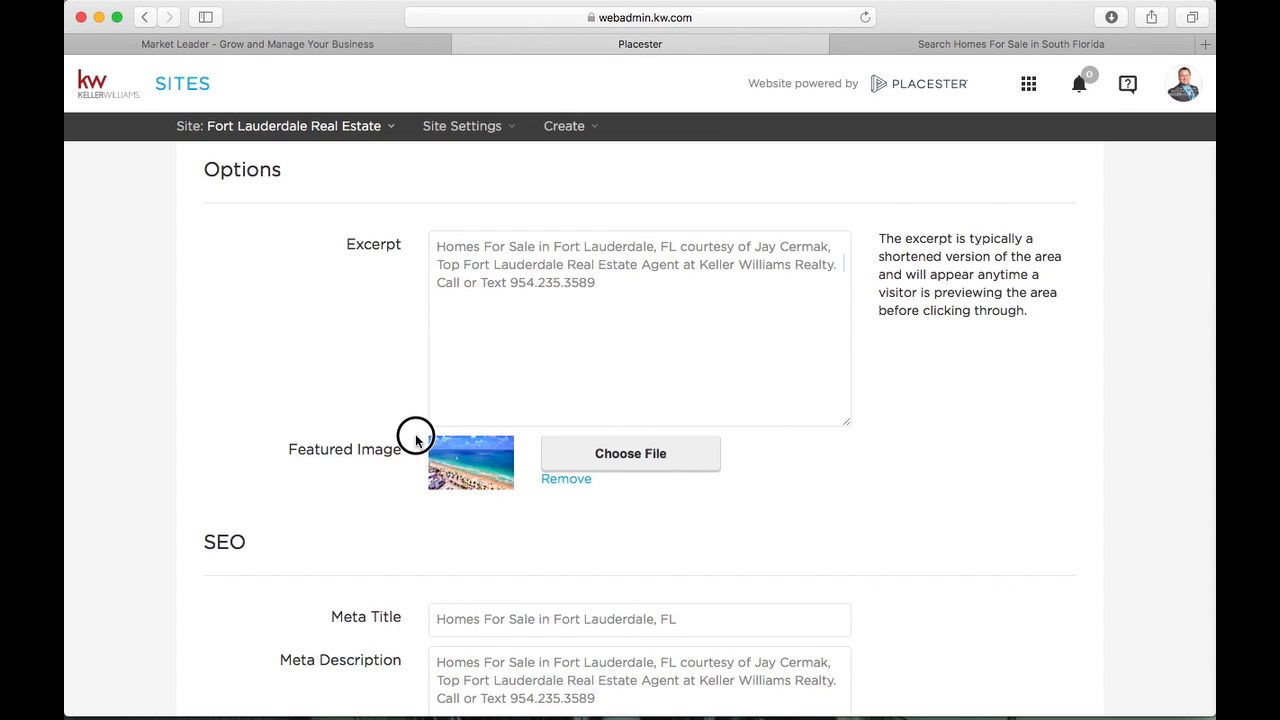
pyautogui.click(486, 471)
pyautogui.click(519, 528)
pyautogui.scroll(-4, 519, 531)
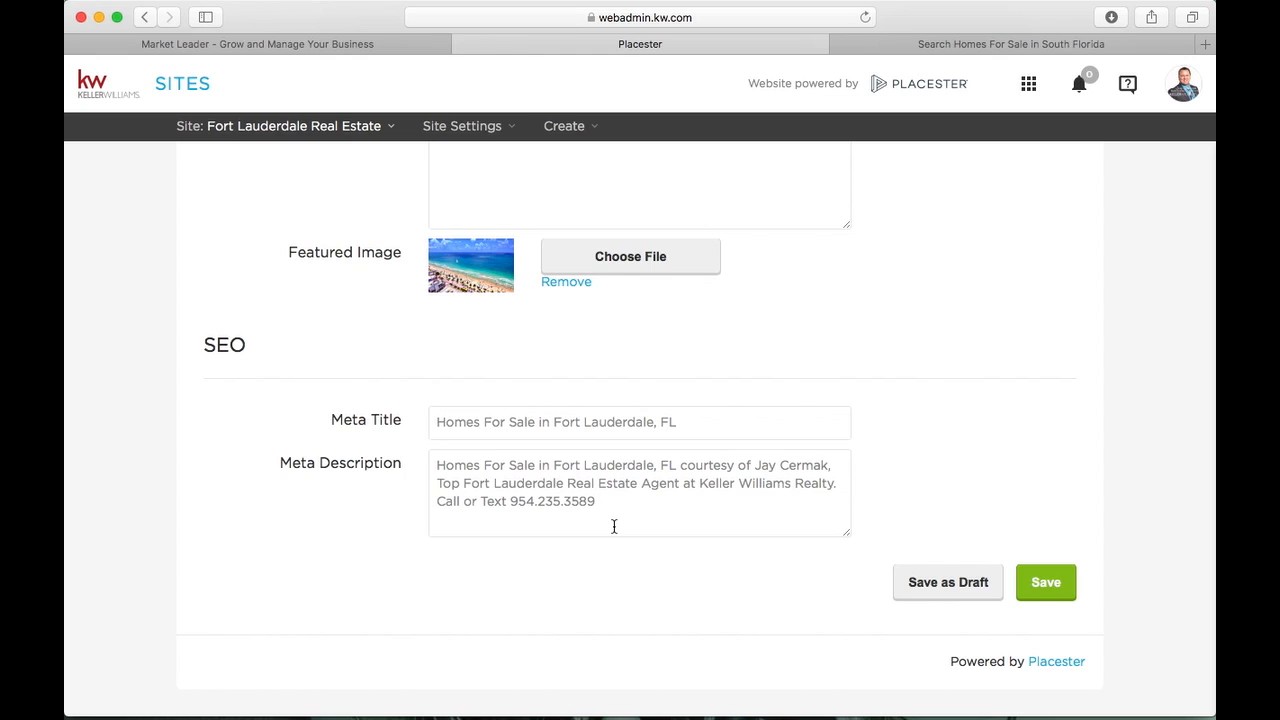
pyautogui.scroll(20, 934, 366)
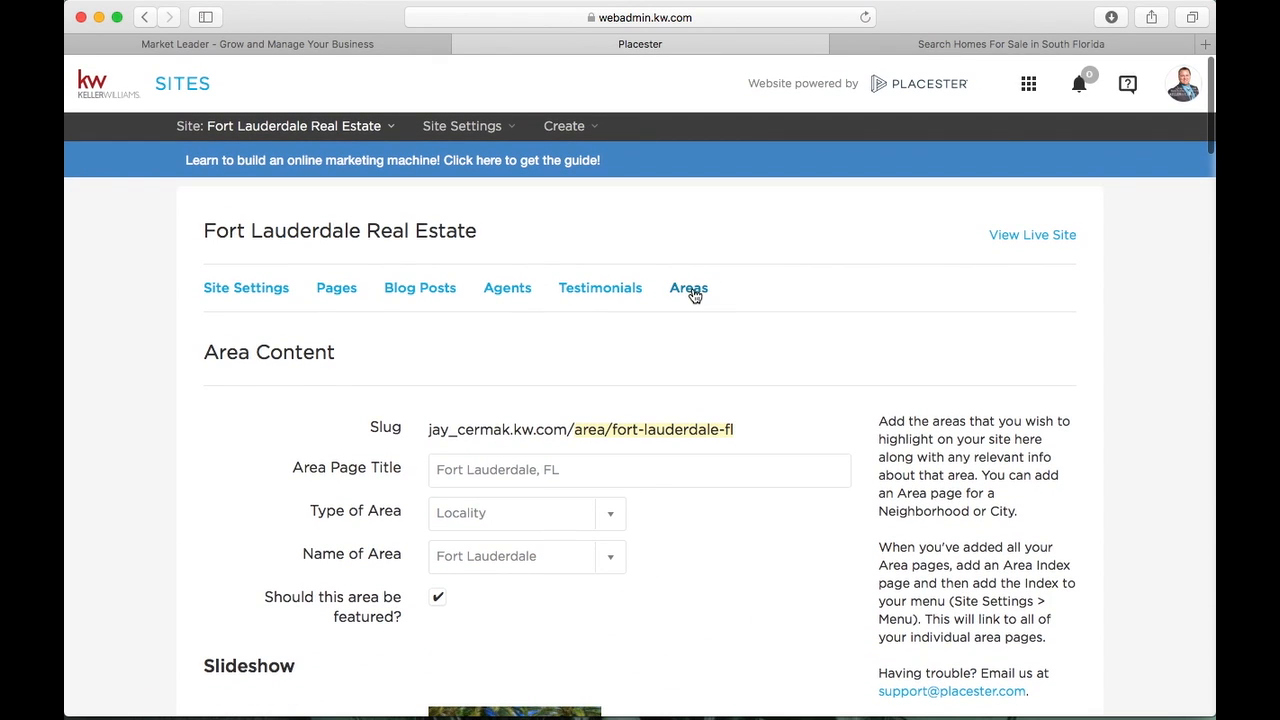
# Open the Areas list and page through results 31–40, then 41–48 including Doral, FL
pyautogui.click(690, 289)
pyautogui.scroll(-2, 335, 479)
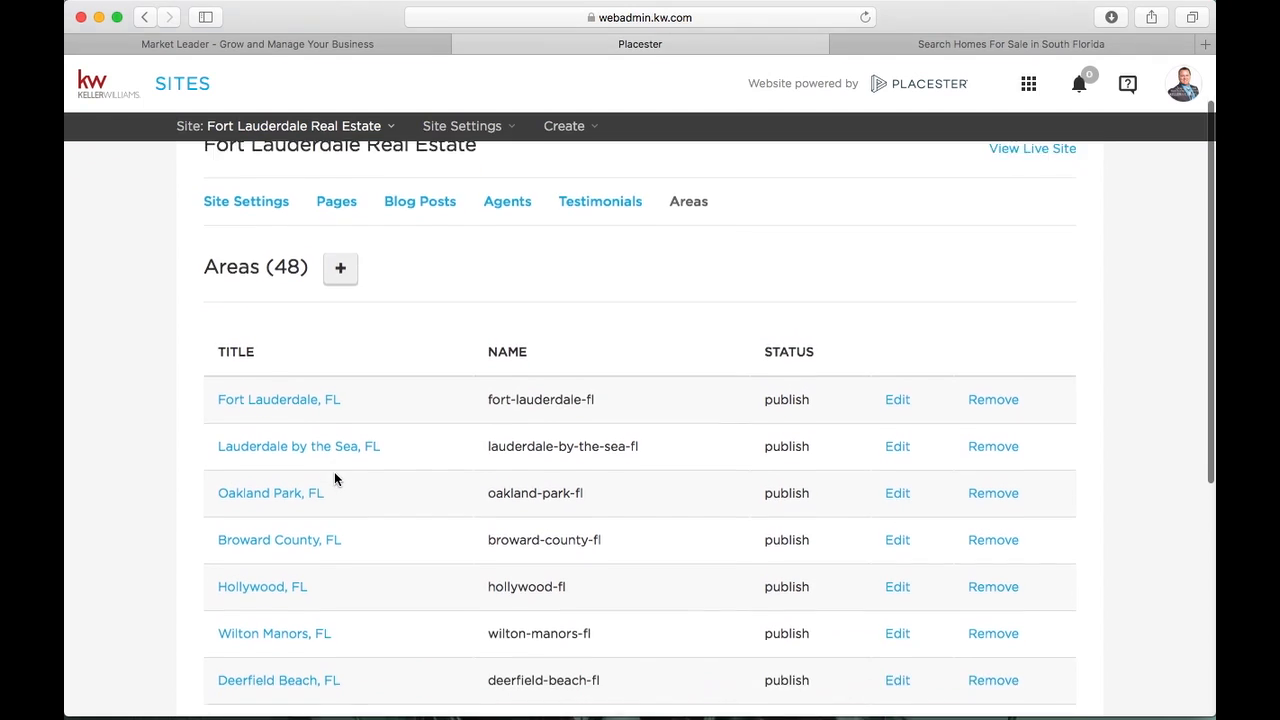
pyautogui.scroll(-8, 336, 470)
pyautogui.scroll(4, 336, 467)
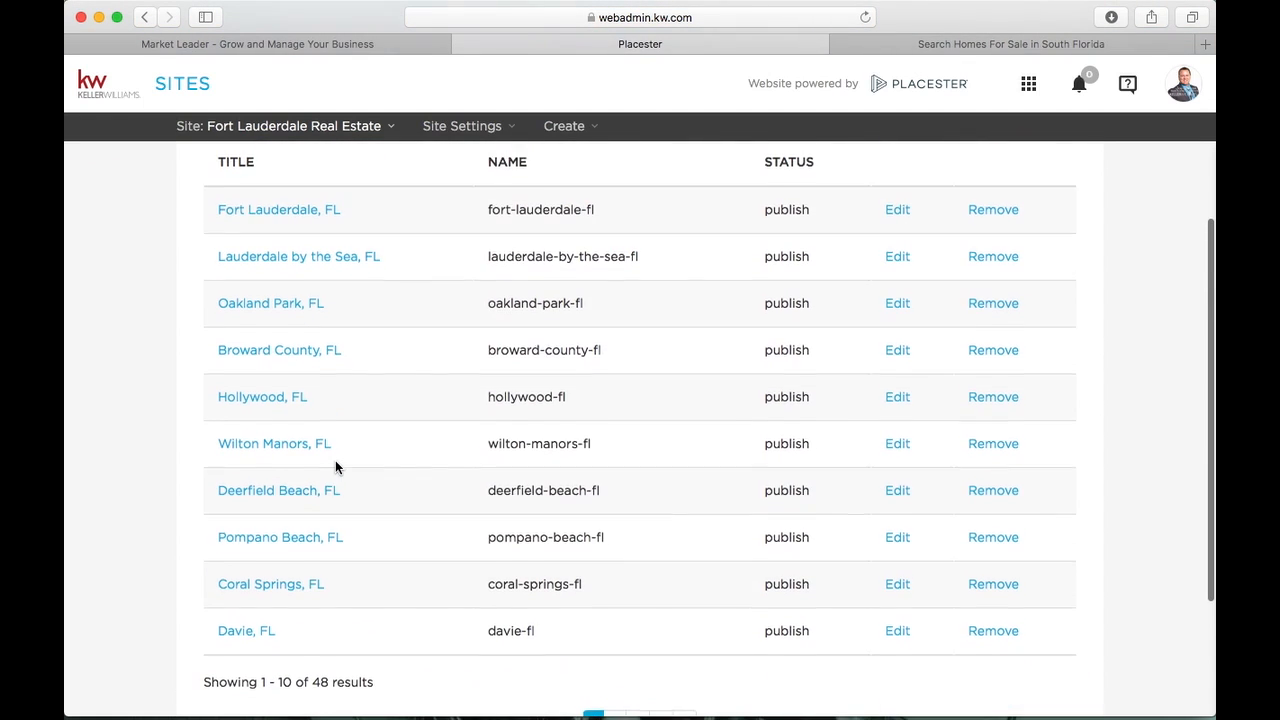
pyautogui.scroll(-1, 336, 468)
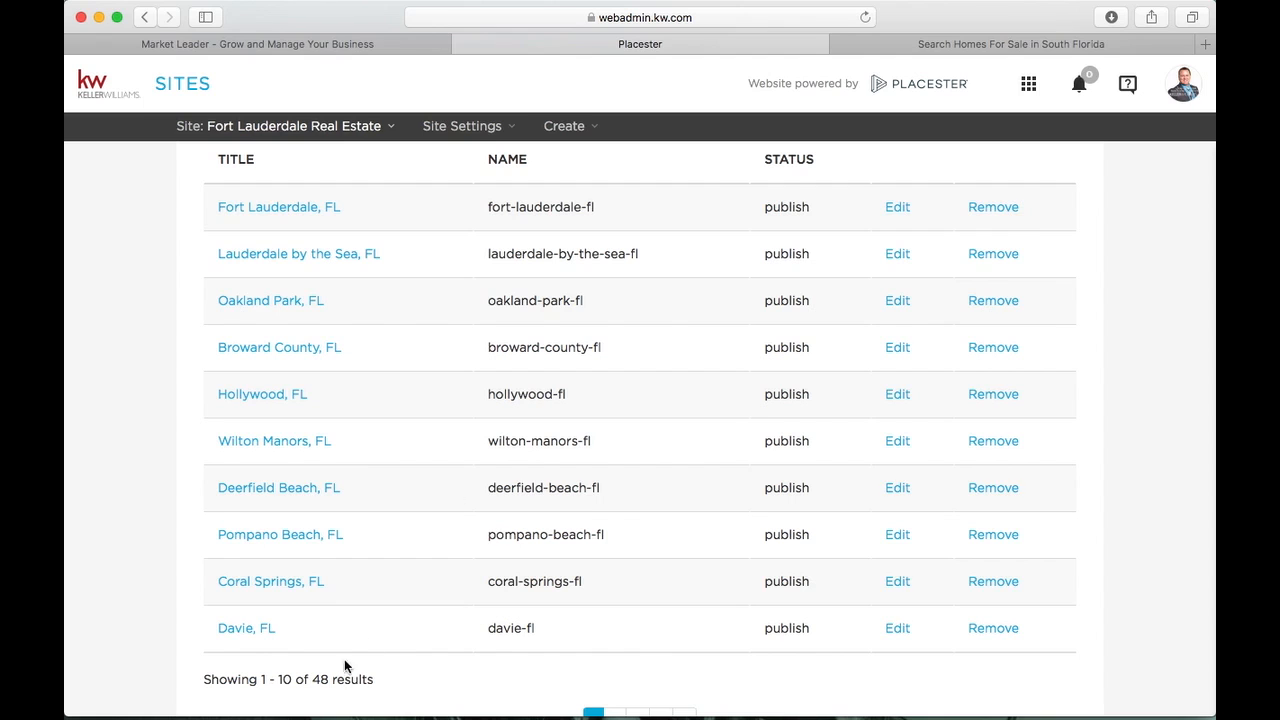
pyautogui.scroll(-3, 683, 504)
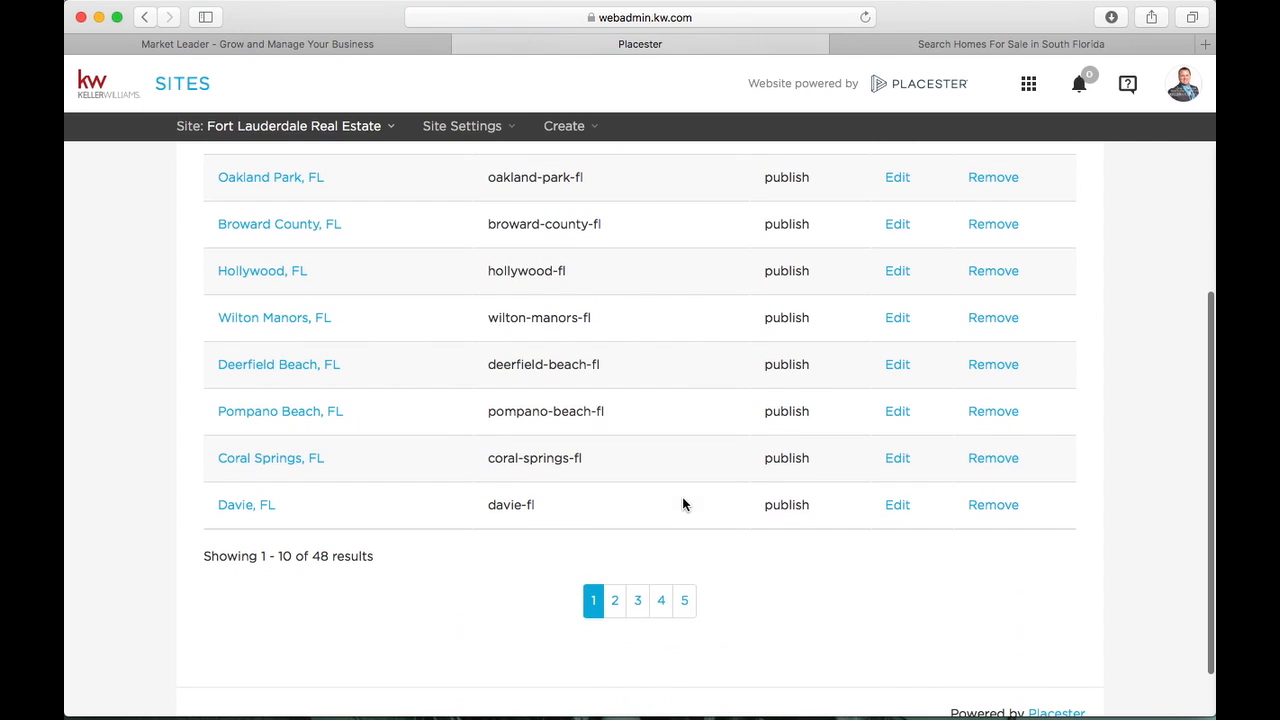
pyautogui.click(660, 600)
pyautogui.scroll(-1, 651, 354)
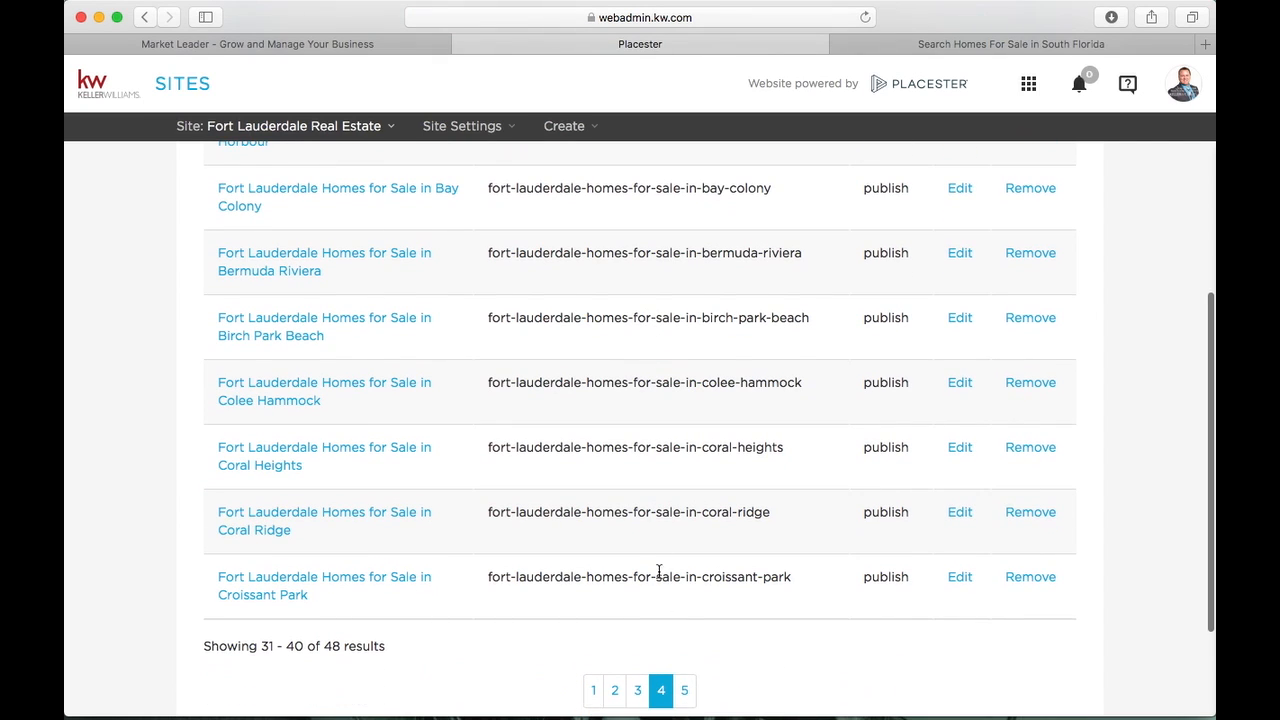
pyautogui.scroll(-2, 678, 614)
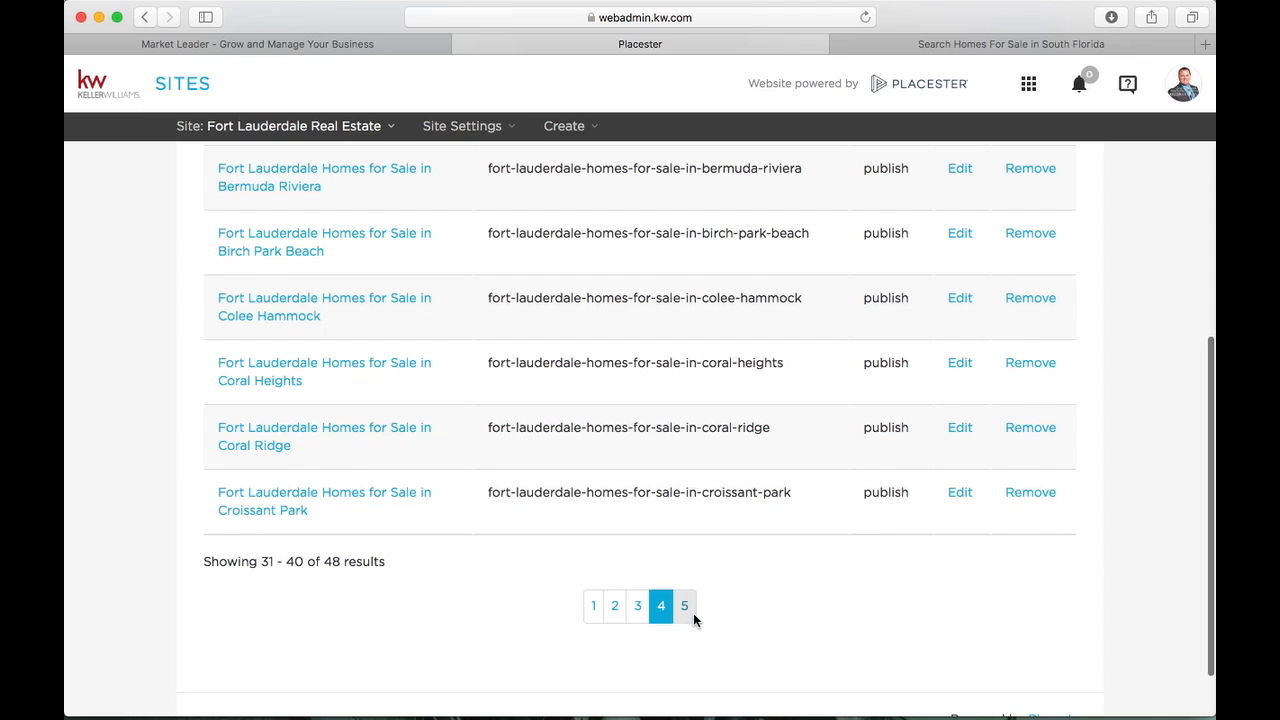
pyautogui.click(685, 606)
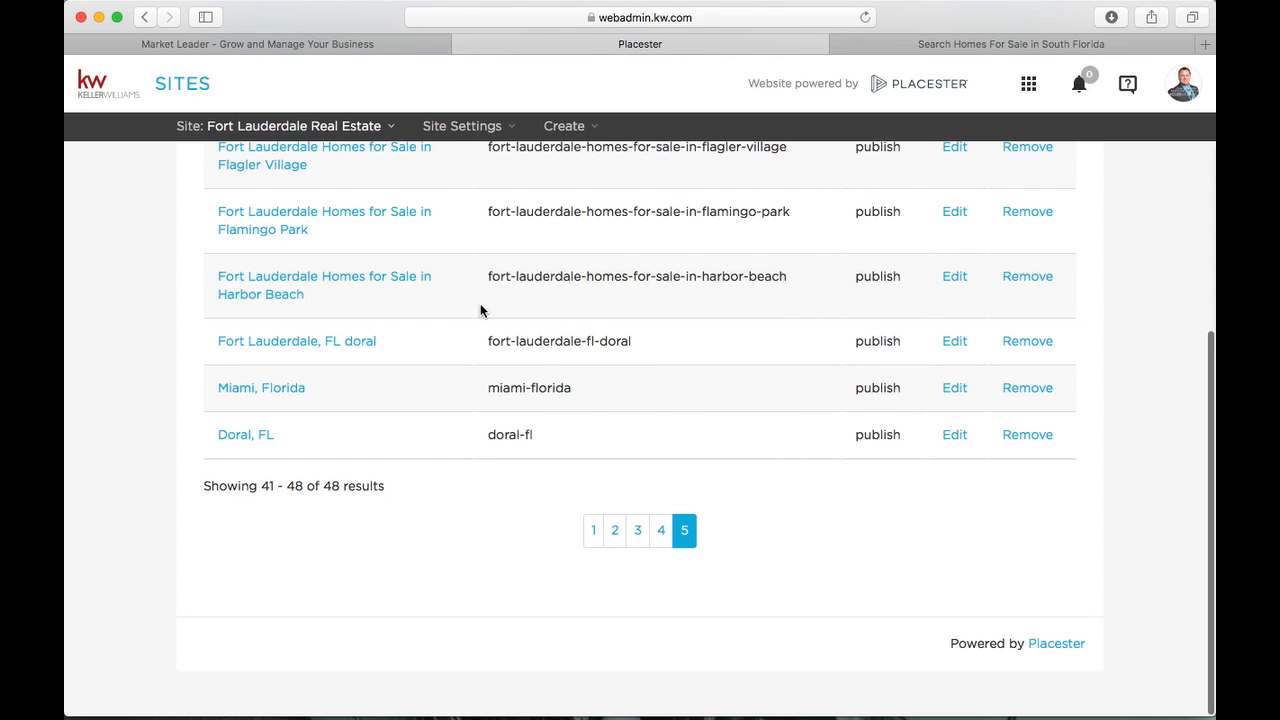
pyautogui.scroll(5, 531, 356)
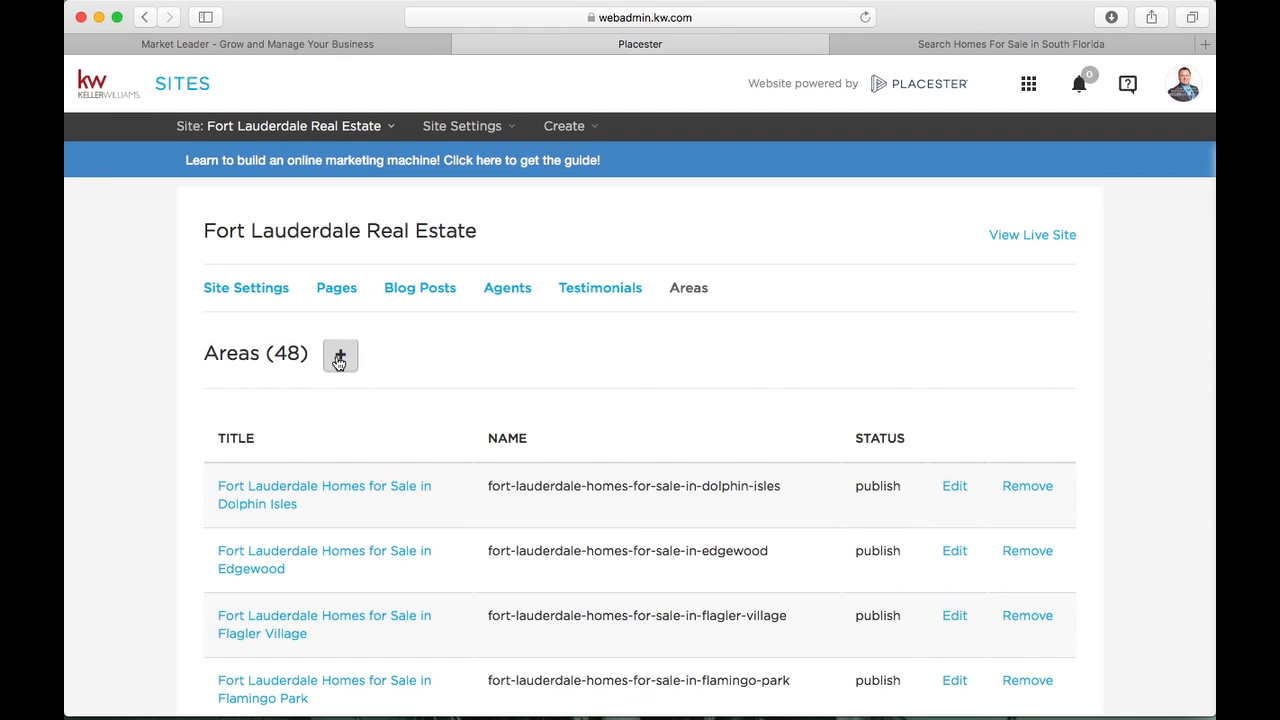
# Go to the live site's home page and open its Testimonials page of client reviews
pyautogui.click(966, 44)
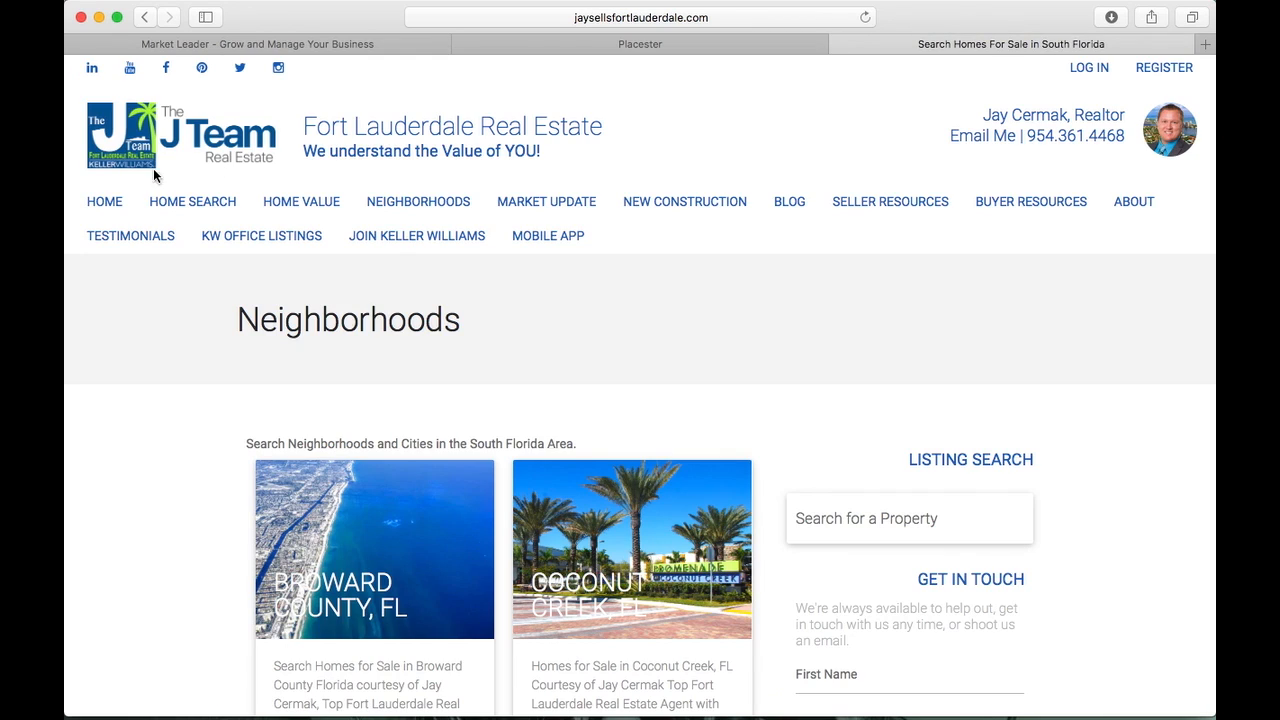
pyautogui.click(113, 201)
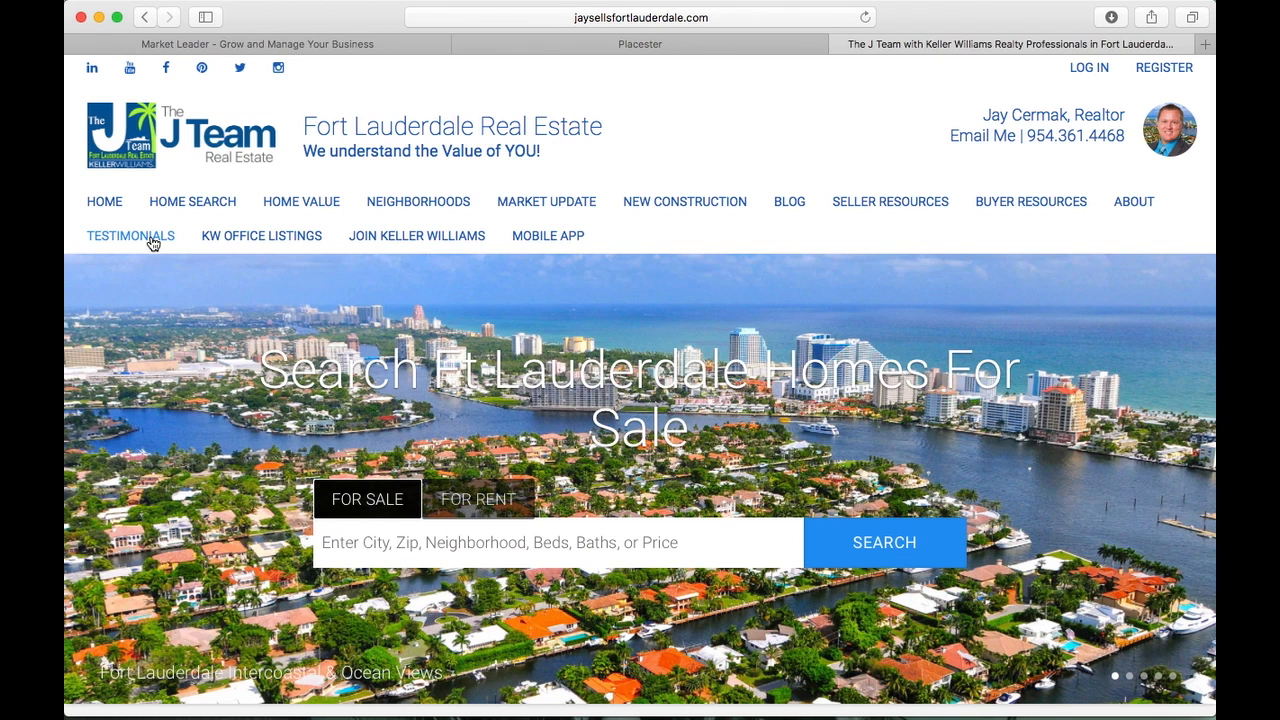
pyautogui.click(150, 240)
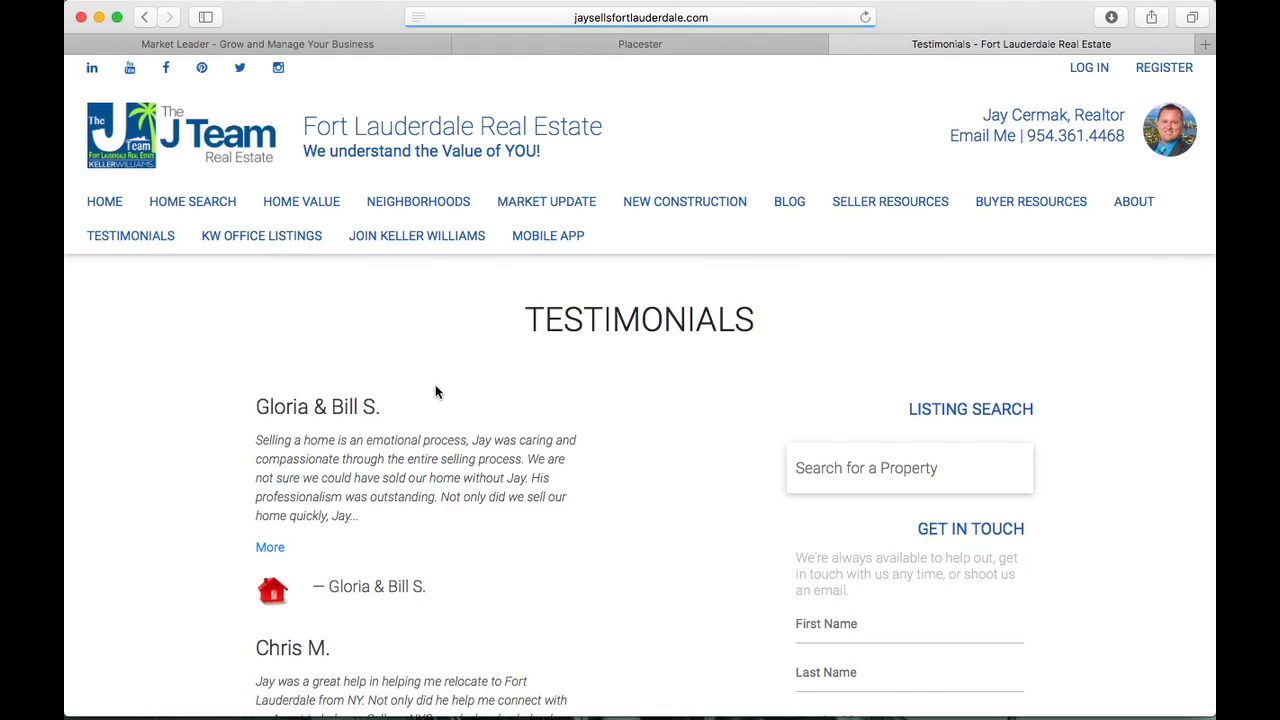
pyautogui.scroll(-3, 435, 392)
pyautogui.scroll(3, 435, 392)
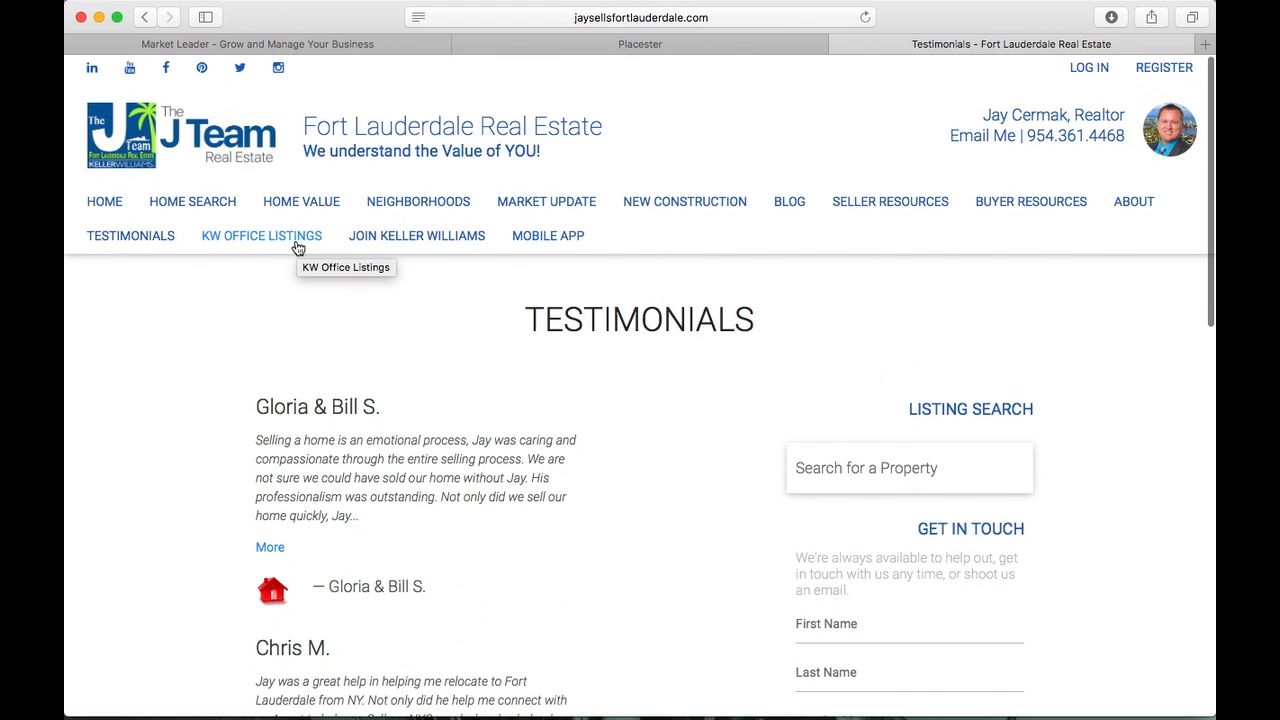
# Open the Home Value page and scroll to its house-value video and valuation request form
pyautogui.click(310, 209)
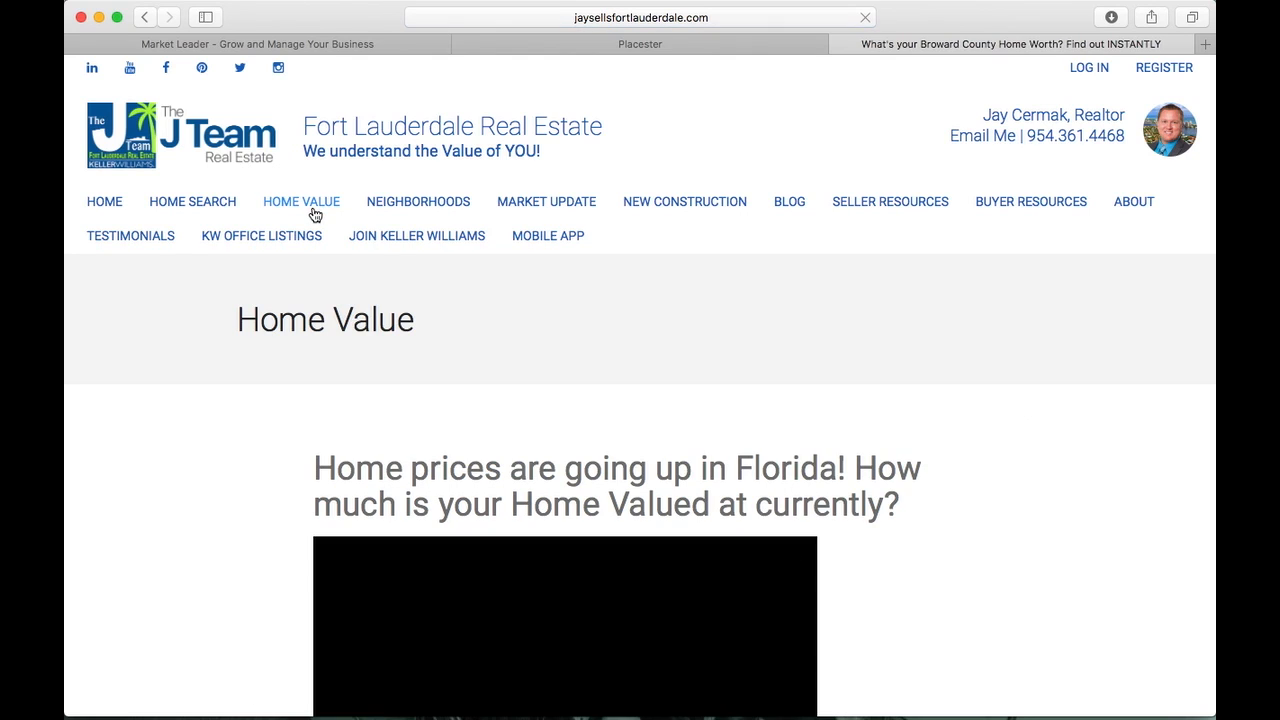
pyautogui.scroll(-5, 358, 322)
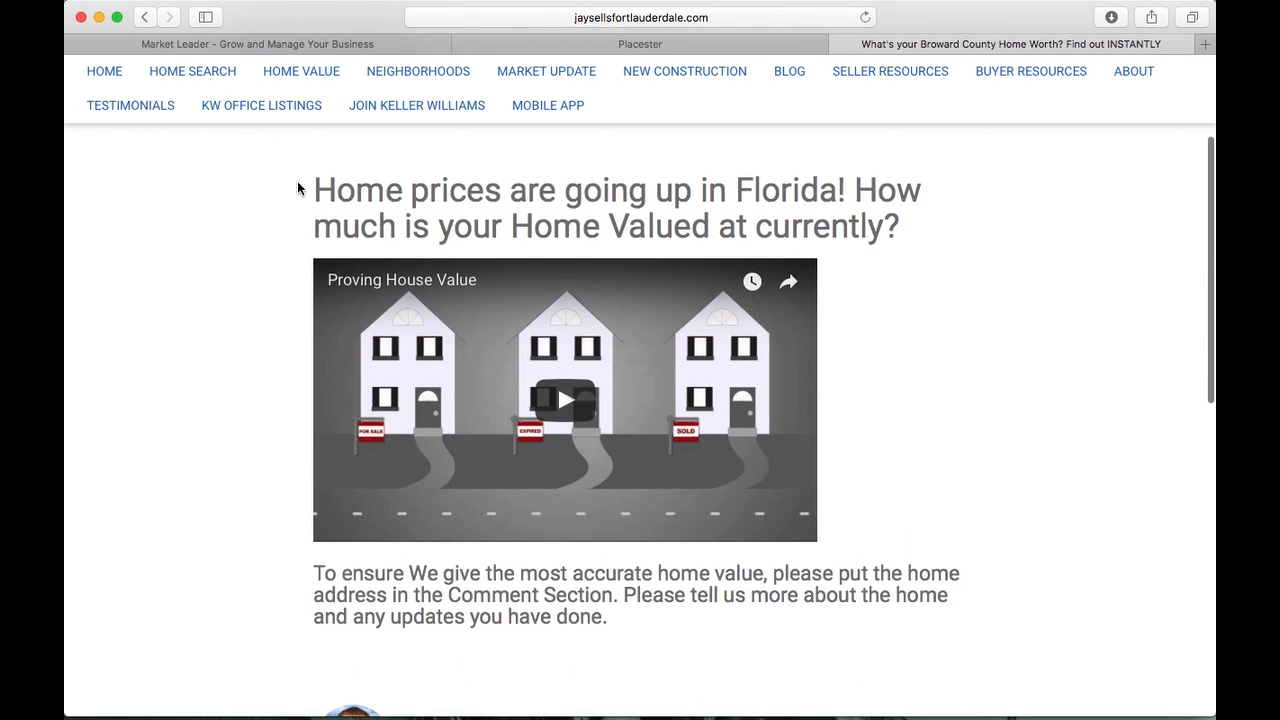
pyautogui.scroll(-4, 948, 485)
pyautogui.scroll(4, 947, 480)
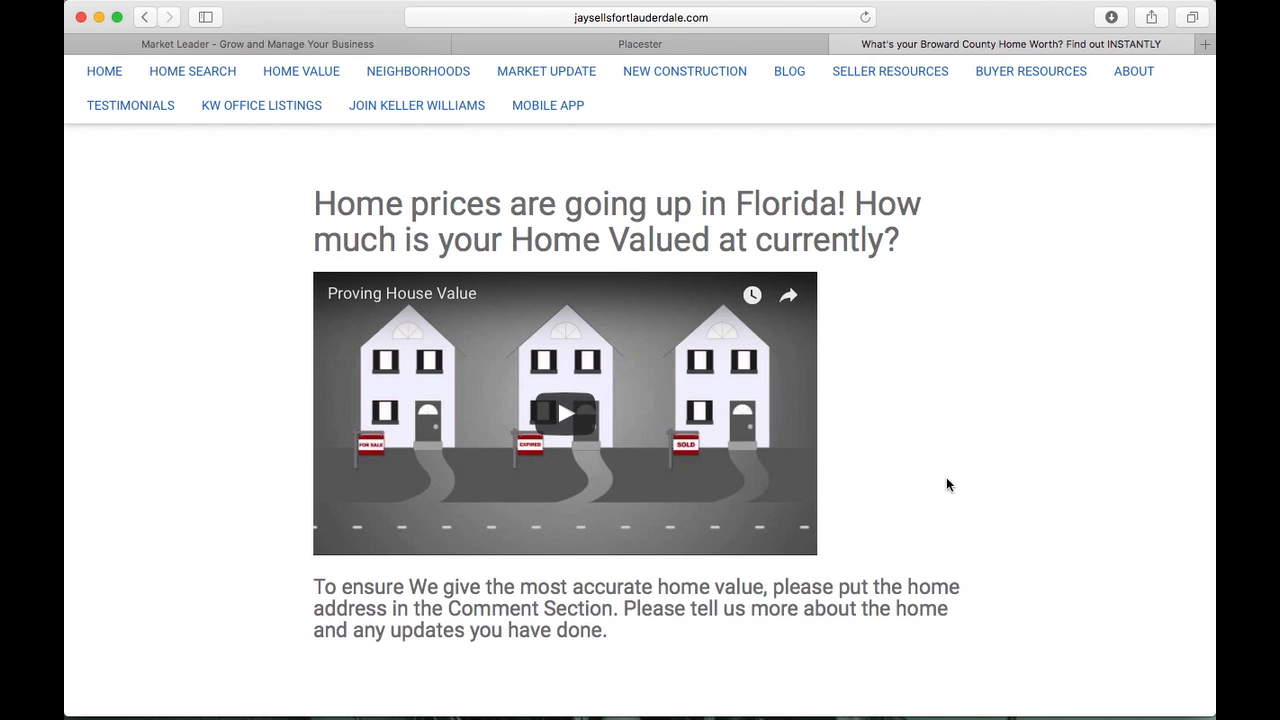
pyautogui.scroll(-3, 946, 478)
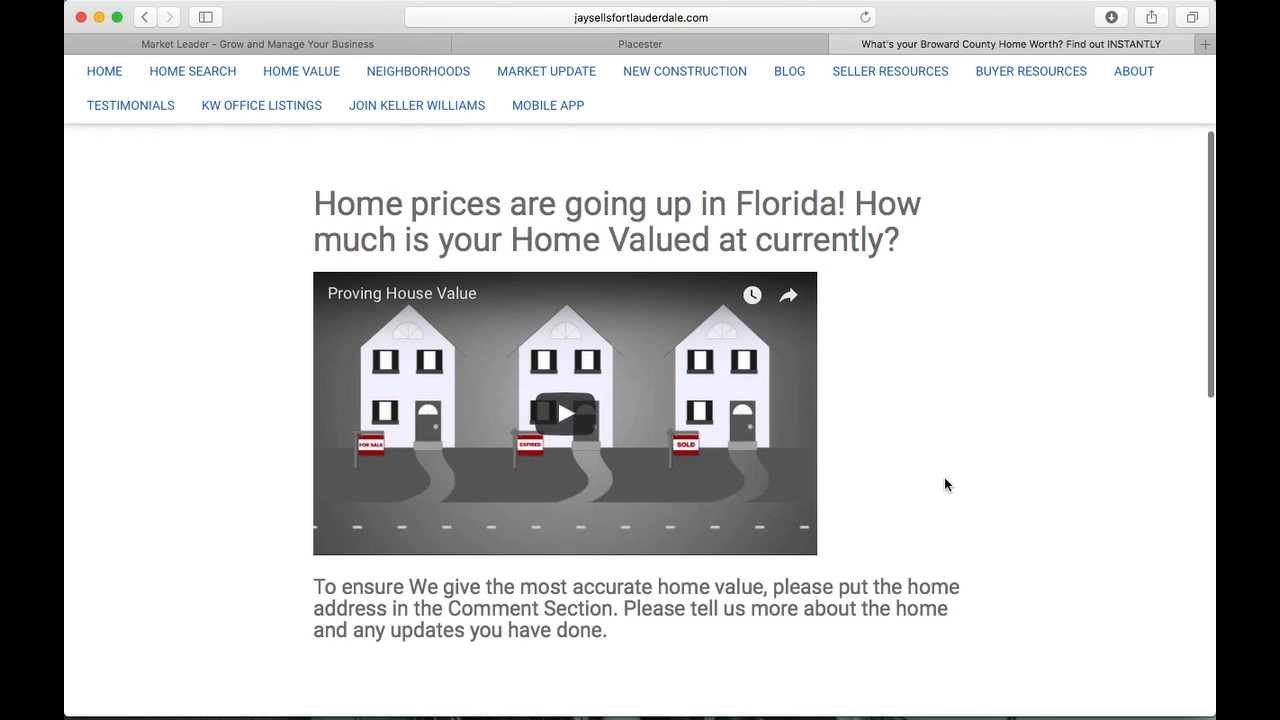
pyautogui.scroll(-5, 944, 484)
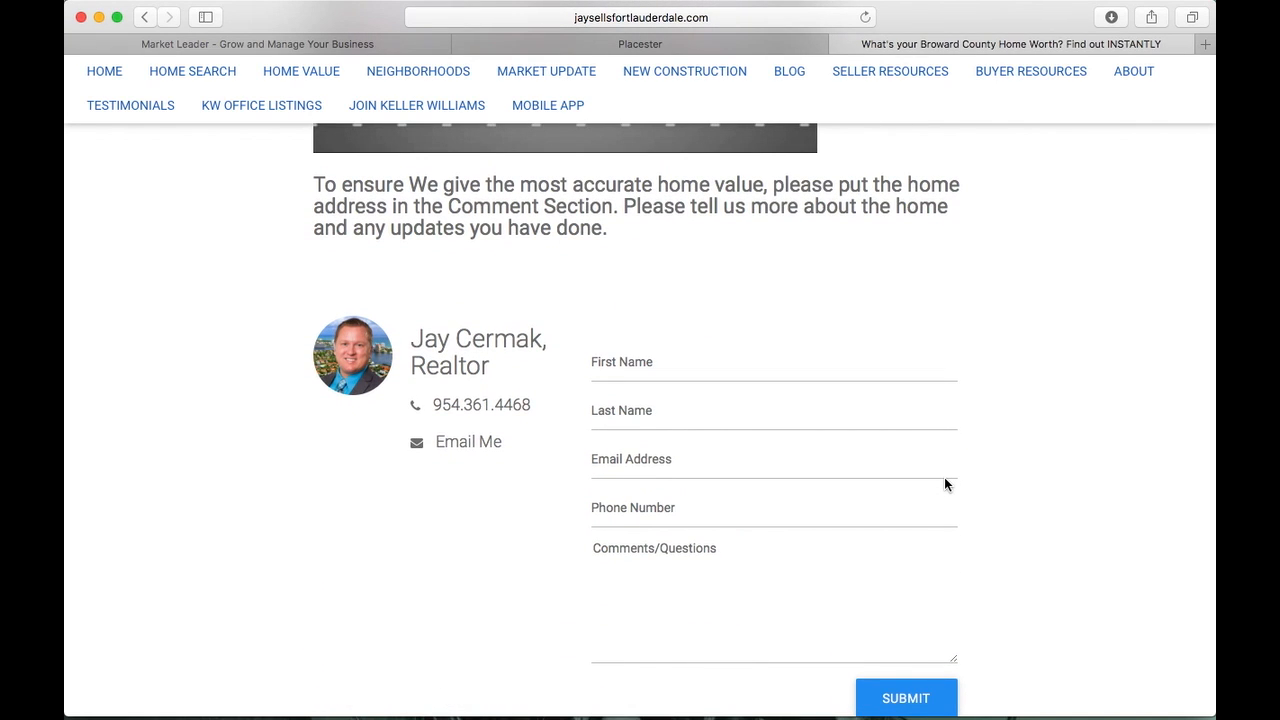
pyautogui.scroll(10, 944, 484)
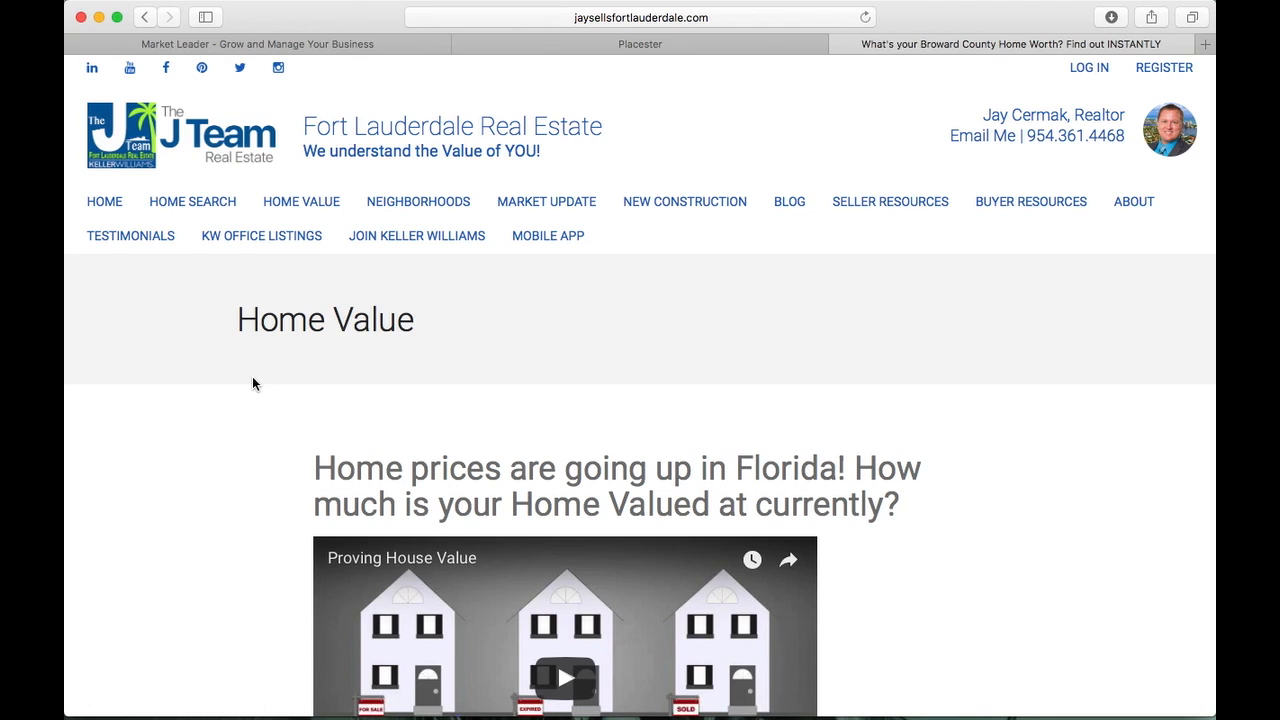
pyautogui.scroll(-1, 252, 383)
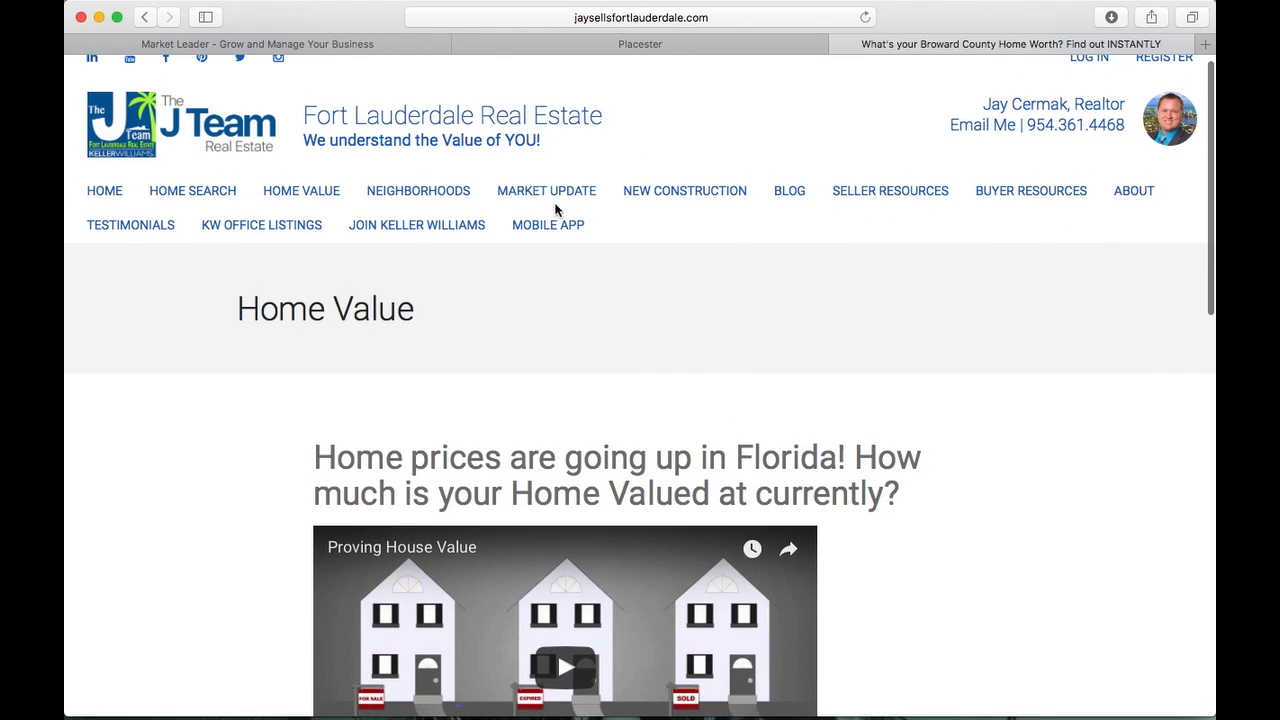
# Open the live site's Market Update page and browse the May 2017 video and Broward County sales charts
pyautogui.click(556, 194)
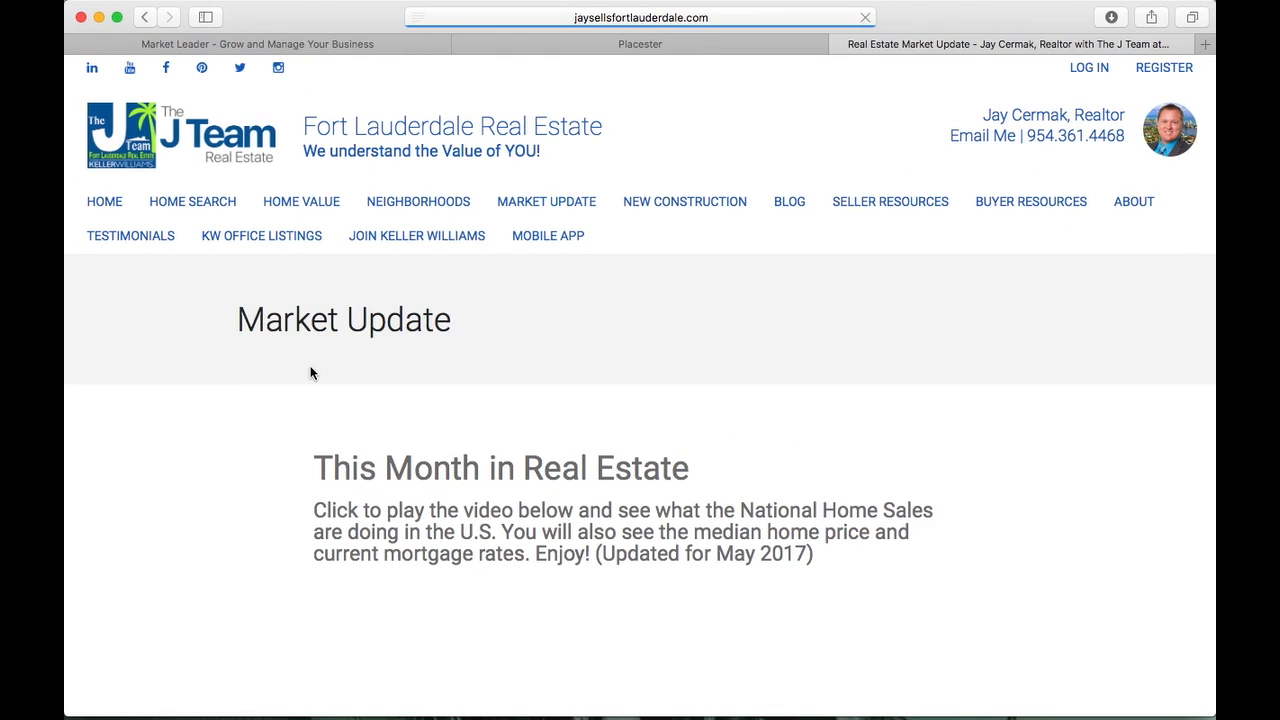
pyautogui.scroll(-3, 310, 362)
pyautogui.scroll(-3, 310, 367)
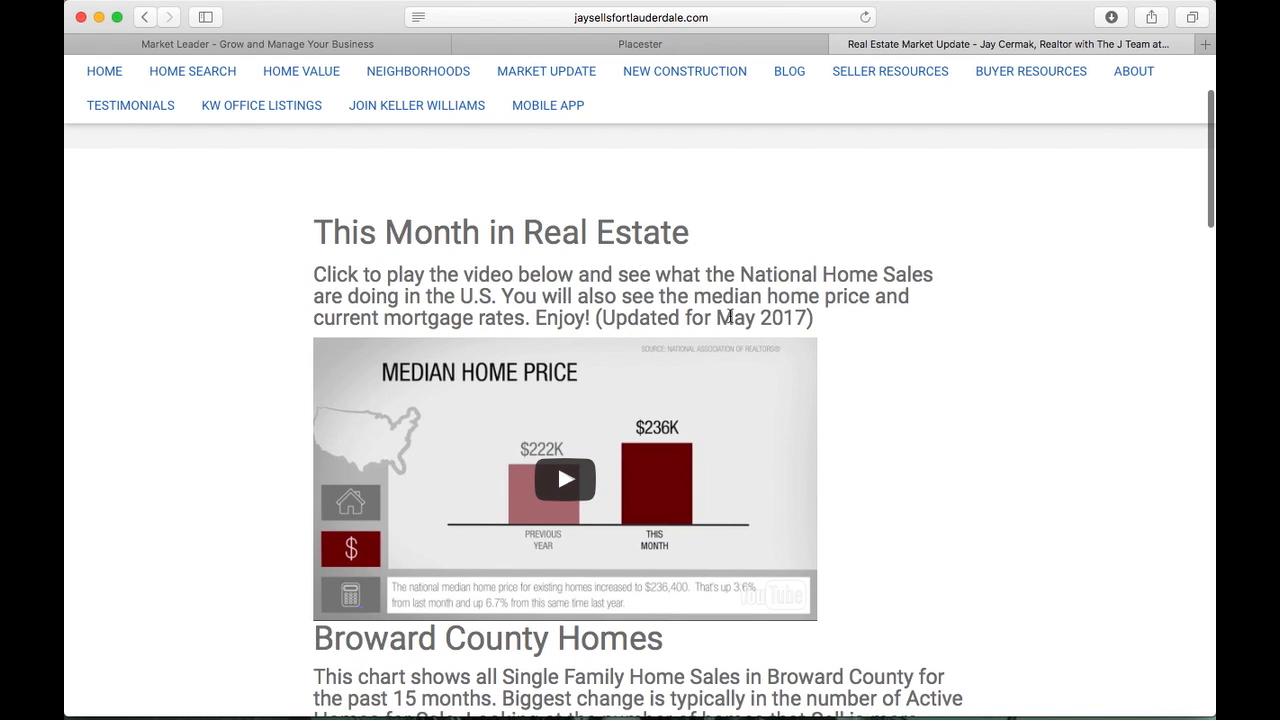
pyautogui.moveTo(728, 316); pyautogui.dragTo(806, 317)
pyautogui.scroll(-1, 802, 316)
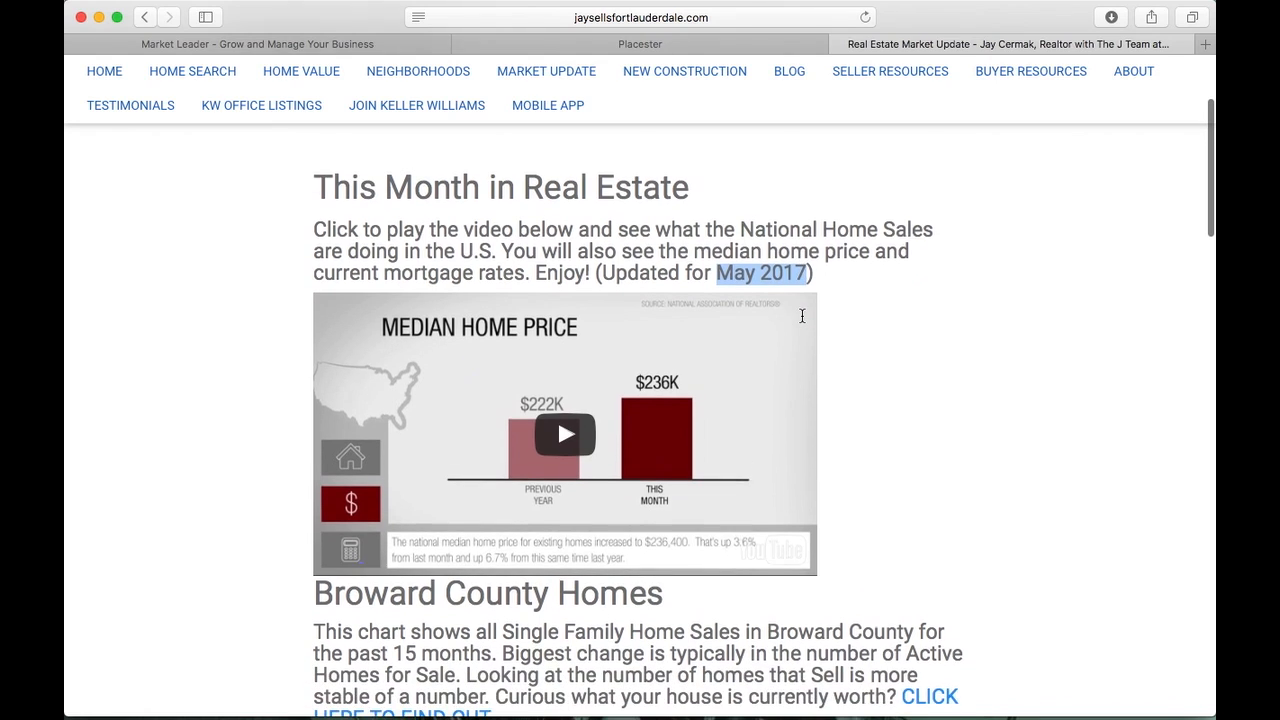
pyautogui.scroll(-5, 800, 317)
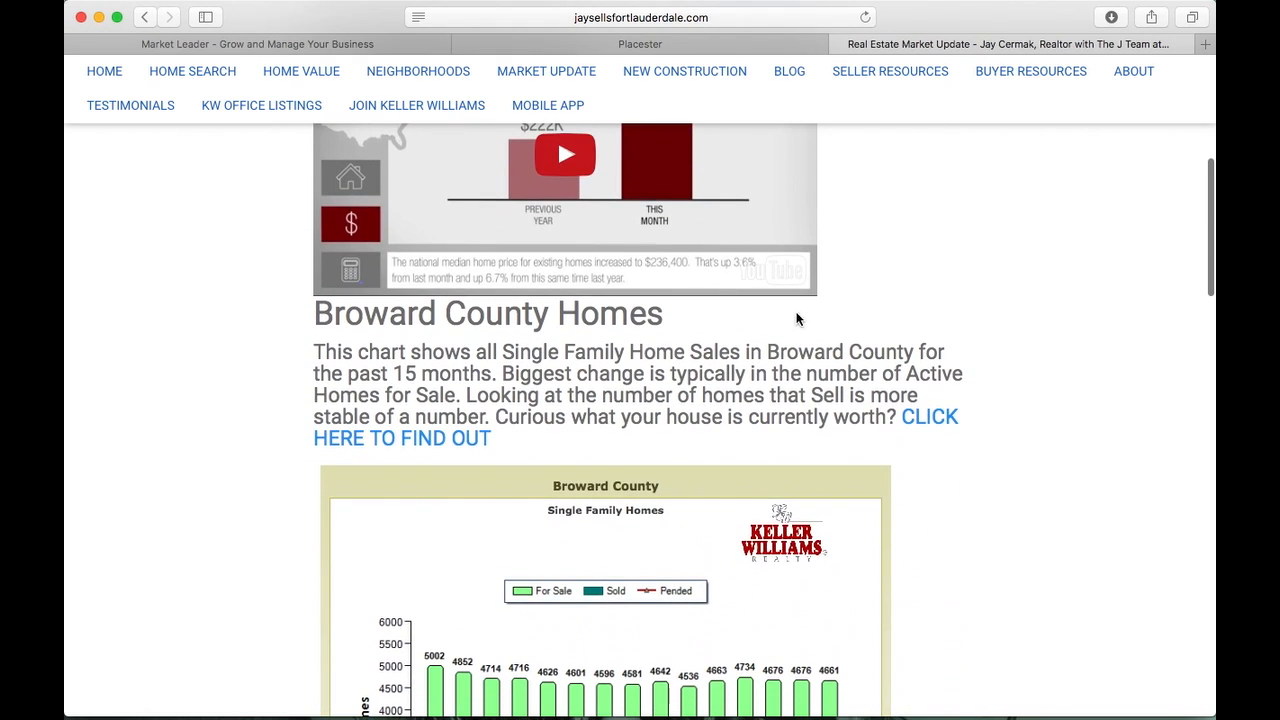
pyautogui.scroll(-5, 561, 297)
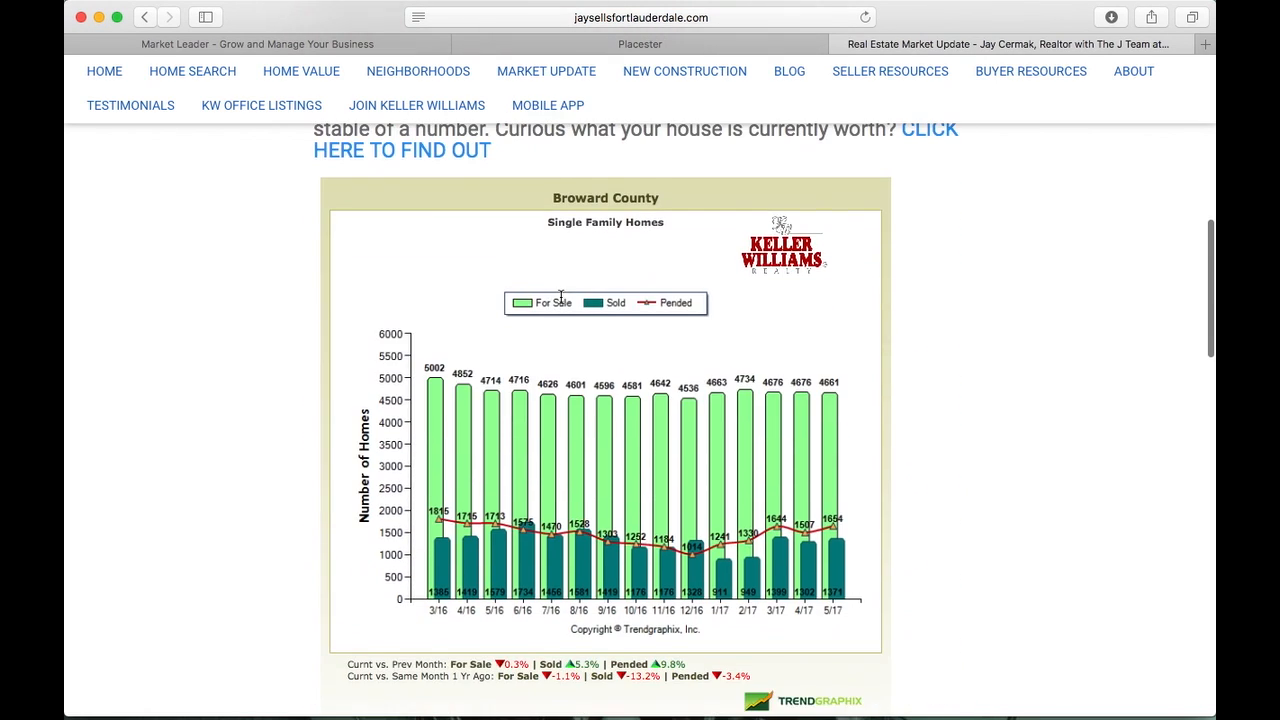
pyautogui.scroll(-1, 561, 297)
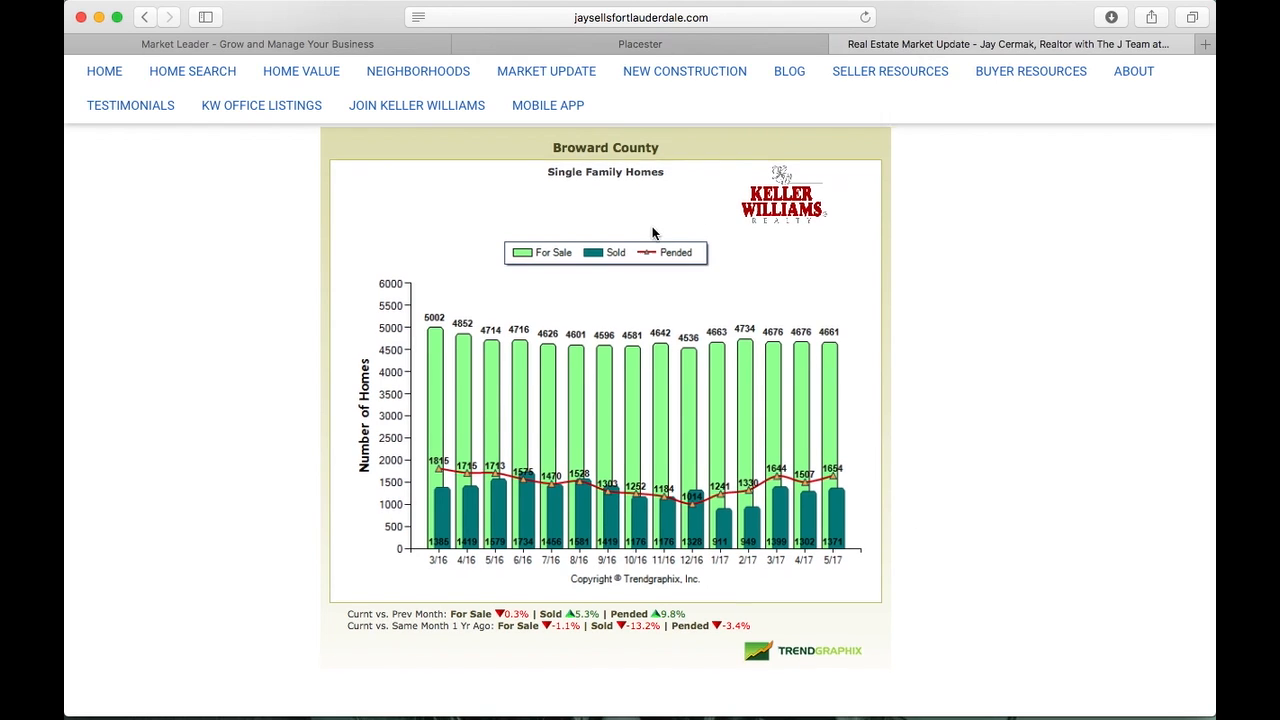
pyautogui.scroll(2, 507, 207)
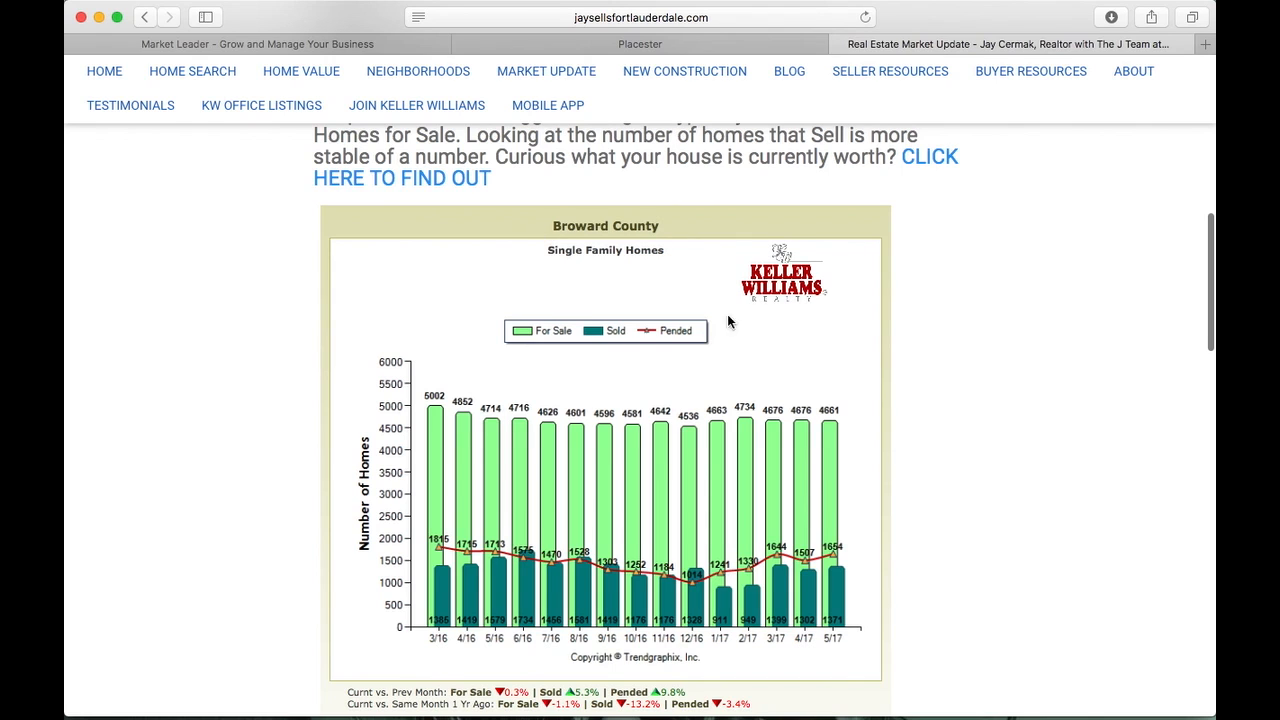
pyautogui.scroll(-4, 727, 396)
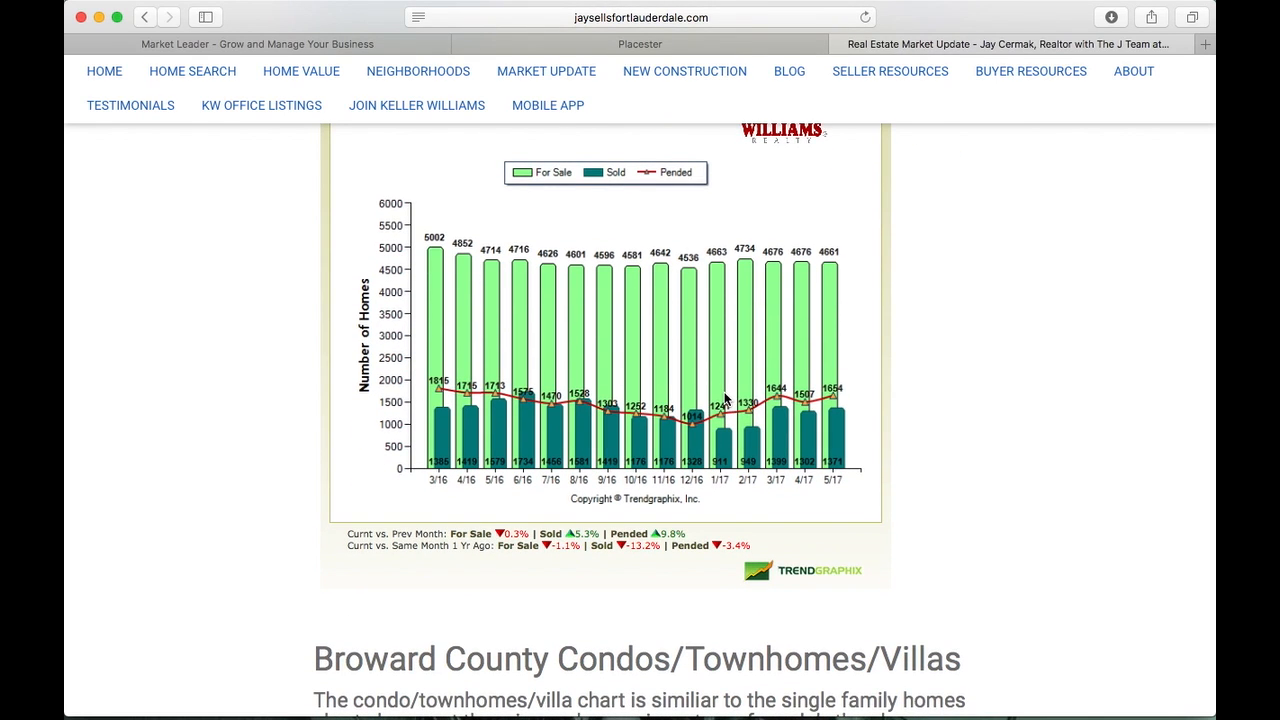
pyautogui.scroll(15, 727, 396)
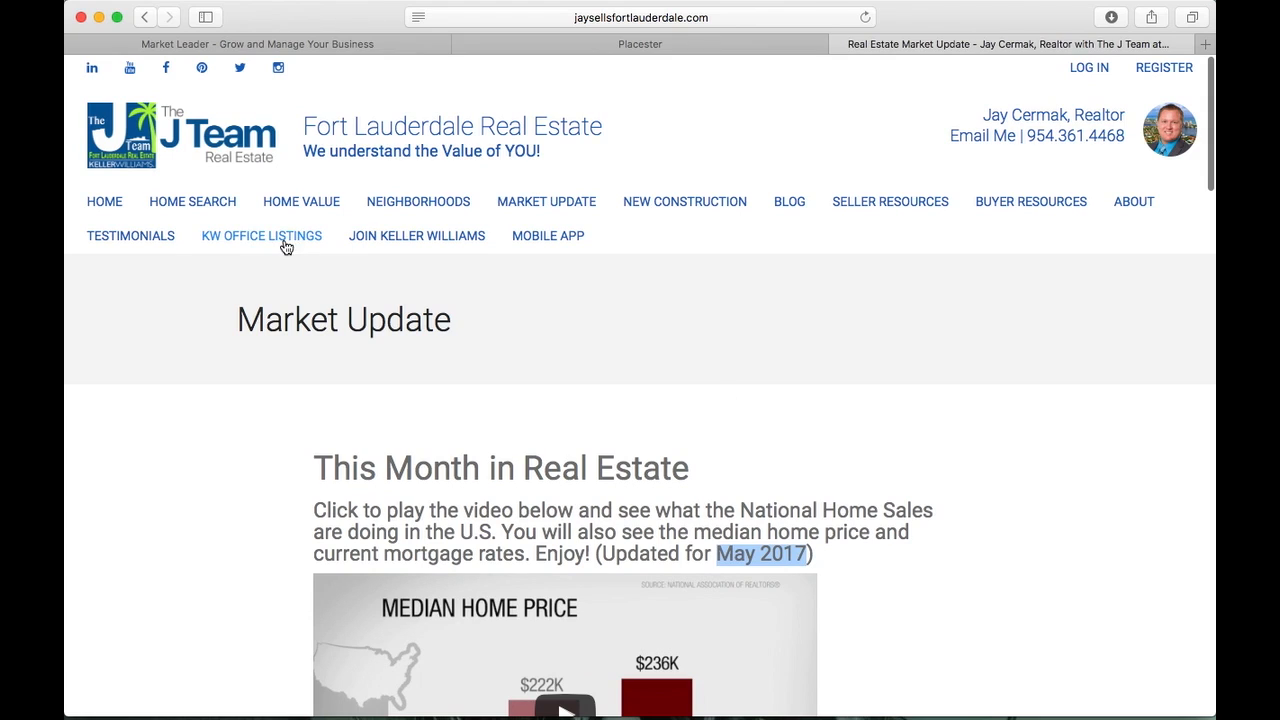
# View the live site's 8,450-listing home search, then return to Placester's Site Settings overview
pyautogui.click(227, 204)
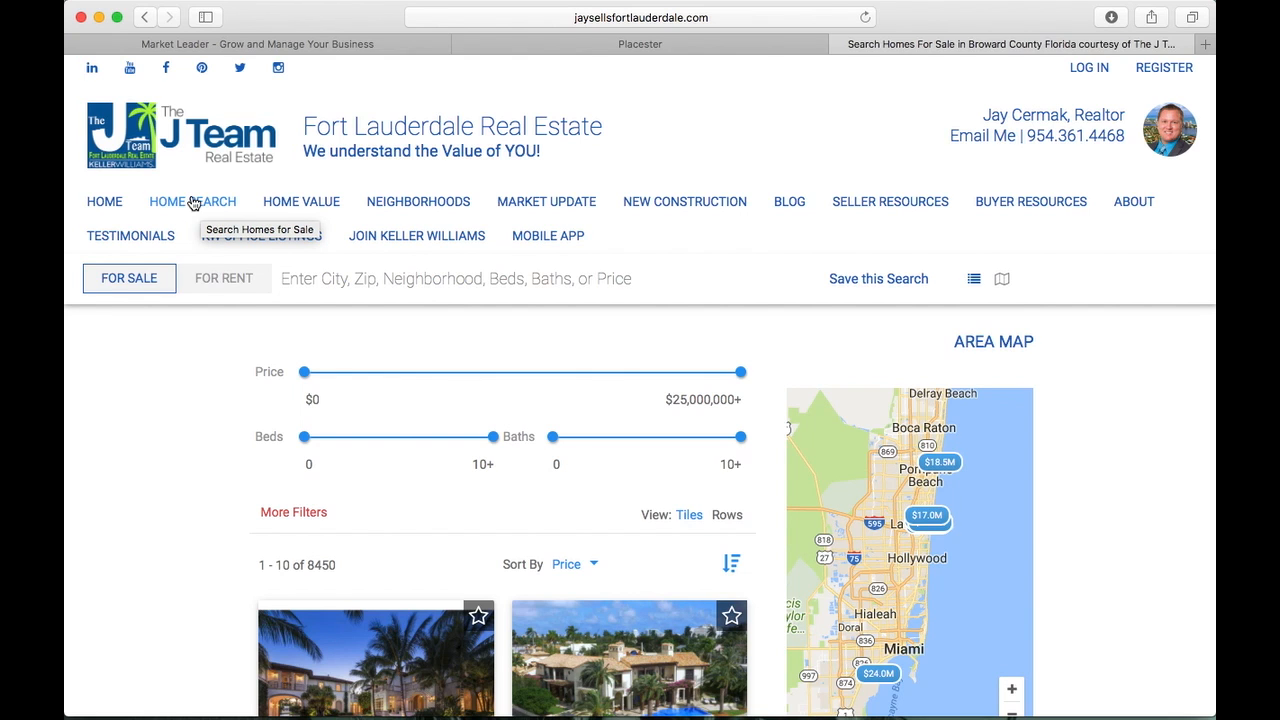
pyautogui.scroll(-10, 91, 458)
pyautogui.scroll(10, 91, 458)
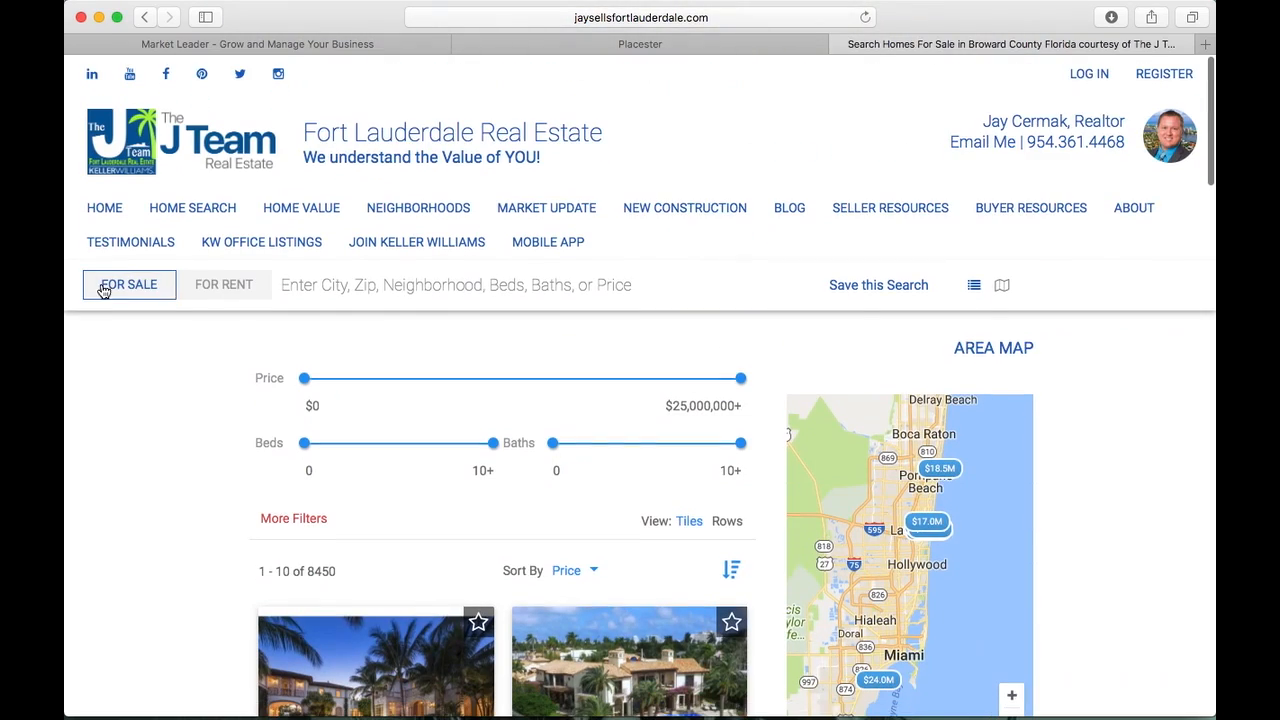
pyautogui.click(589, 52)
# Set the site's theme colour to orange in Theme Selection and save it
pyautogui.click(268, 293)
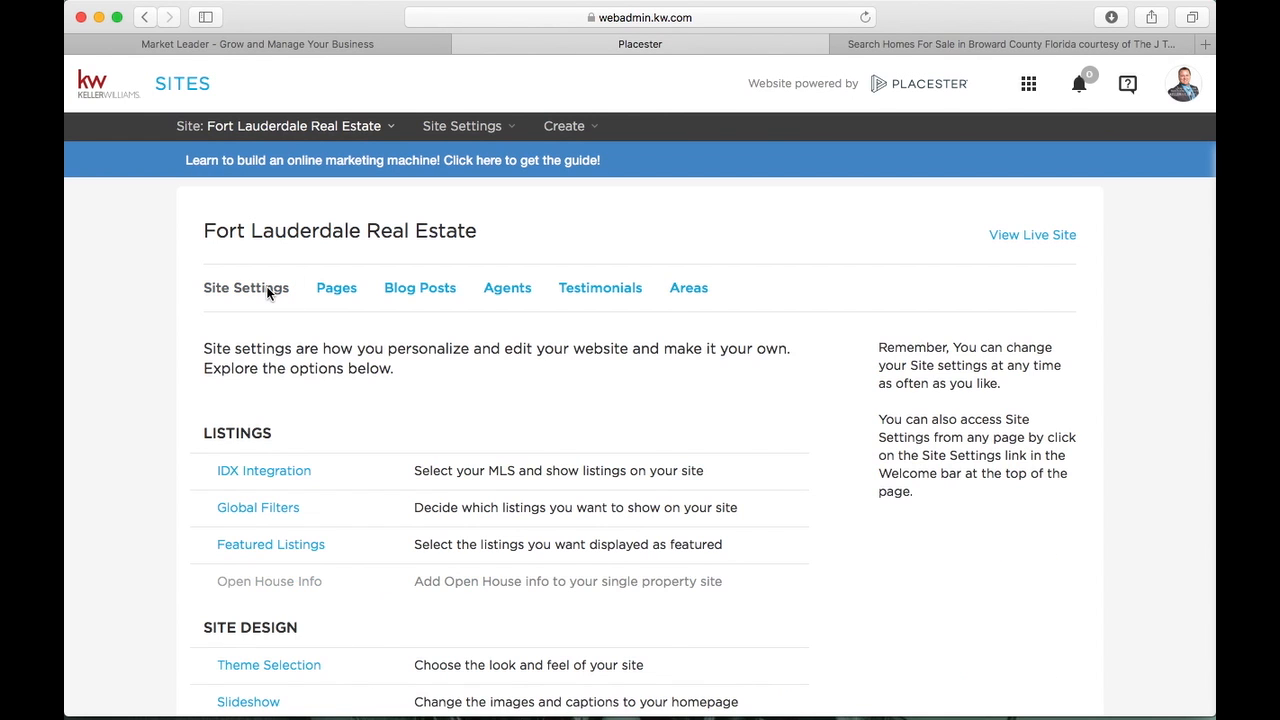
pyautogui.scroll(-5, 268, 293)
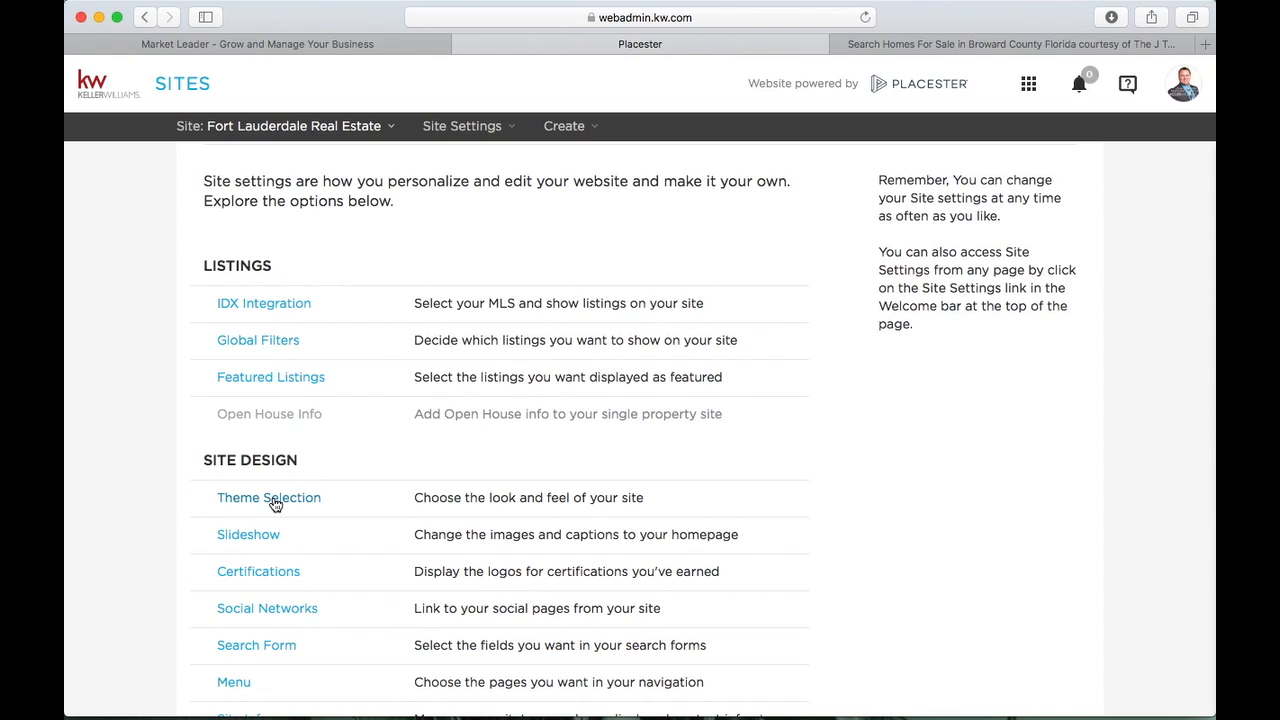
pyautogui.click(275, 504)
pyautogui.scroll(-2, 753, 285)
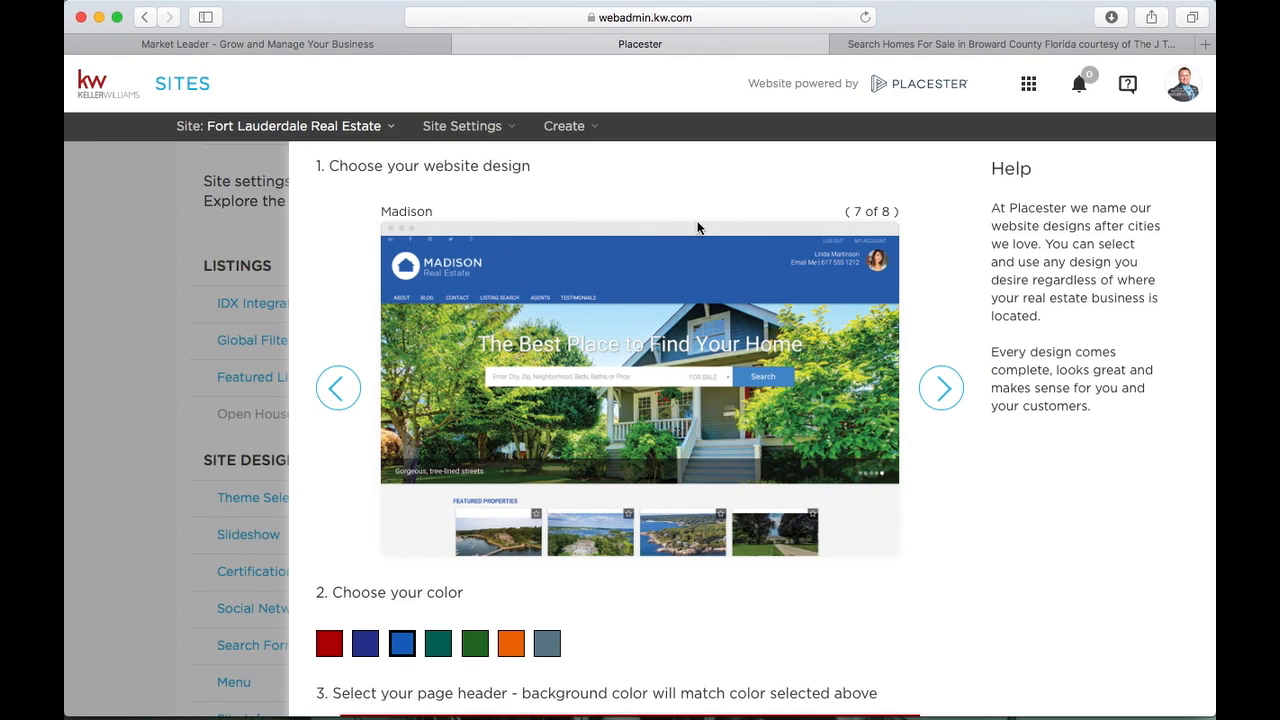
pyautogui.scroll(-6, 697, 228)
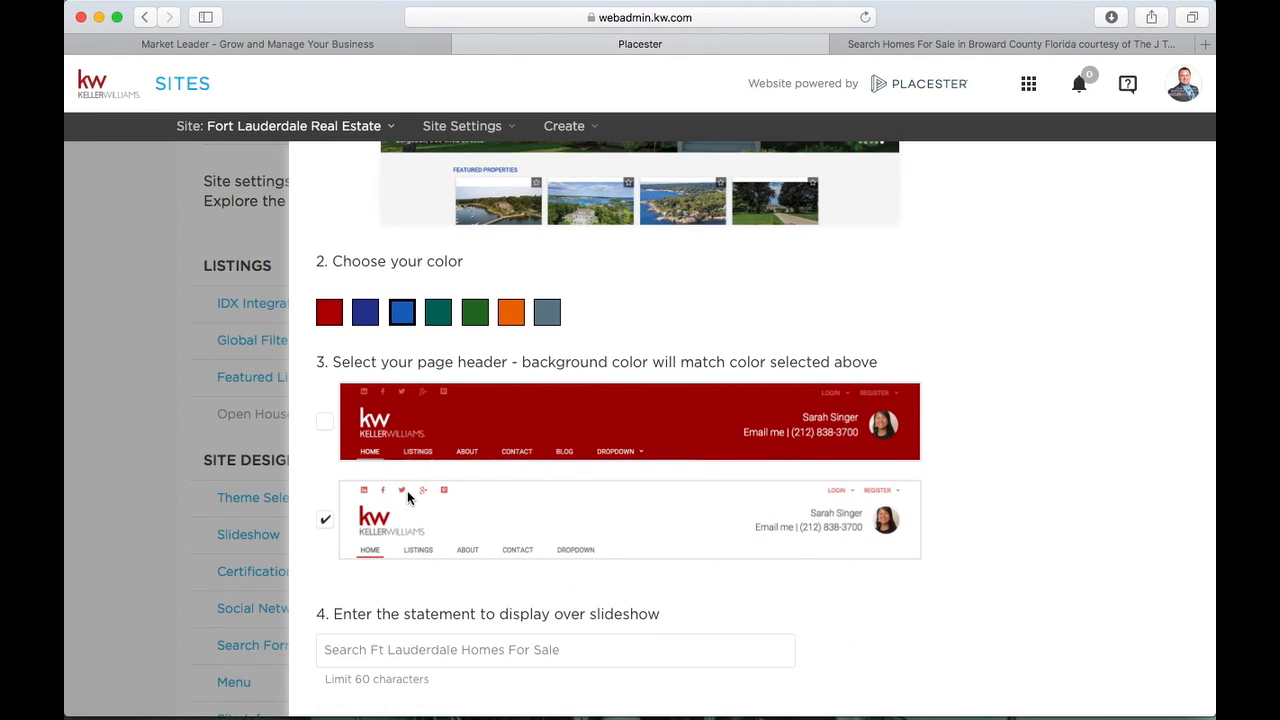
pyautogui.scroll(1, 407, 497)
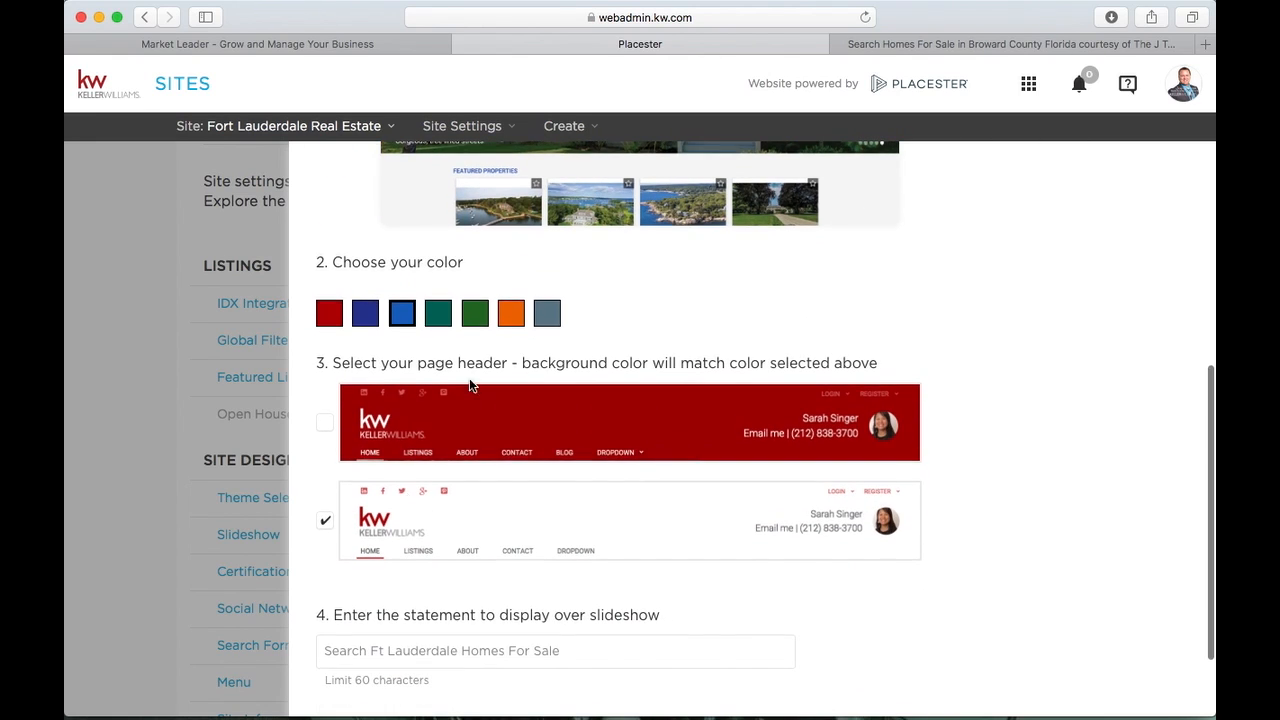
pyautogui.click(510, 314)
pyautogui.scroll(-3, 513, 319)
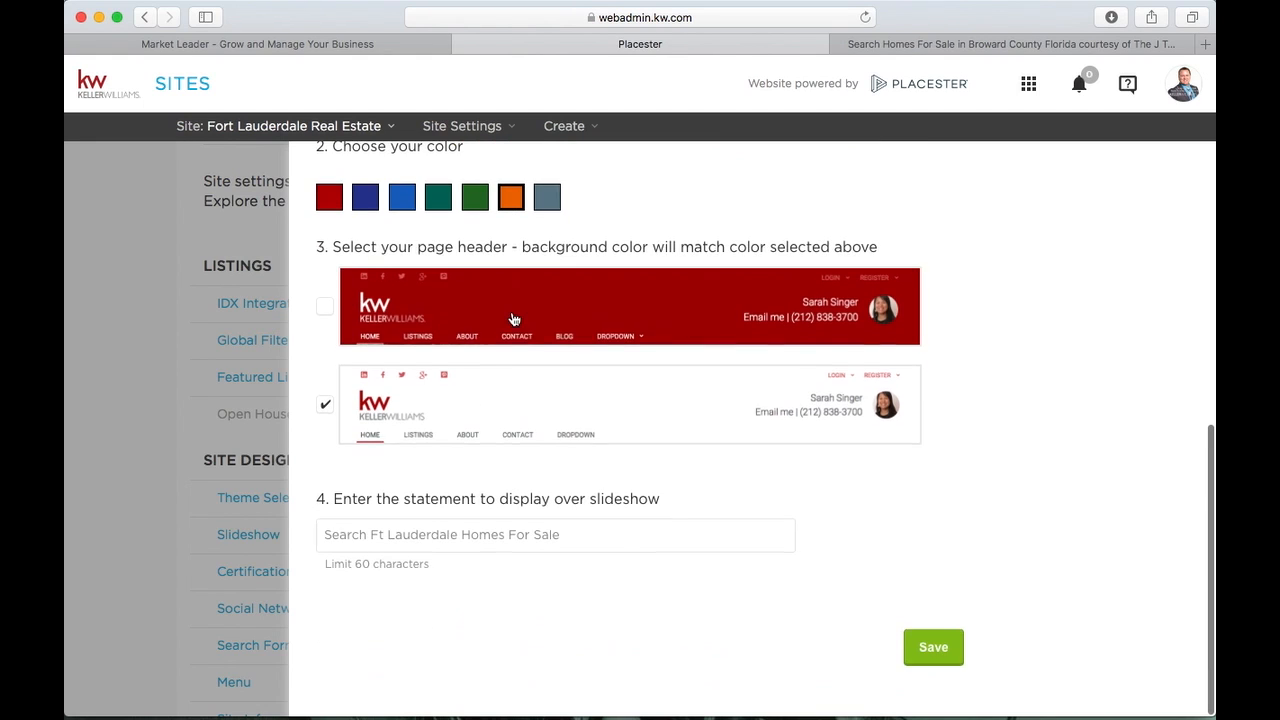
pyautogui.click(940, 660)
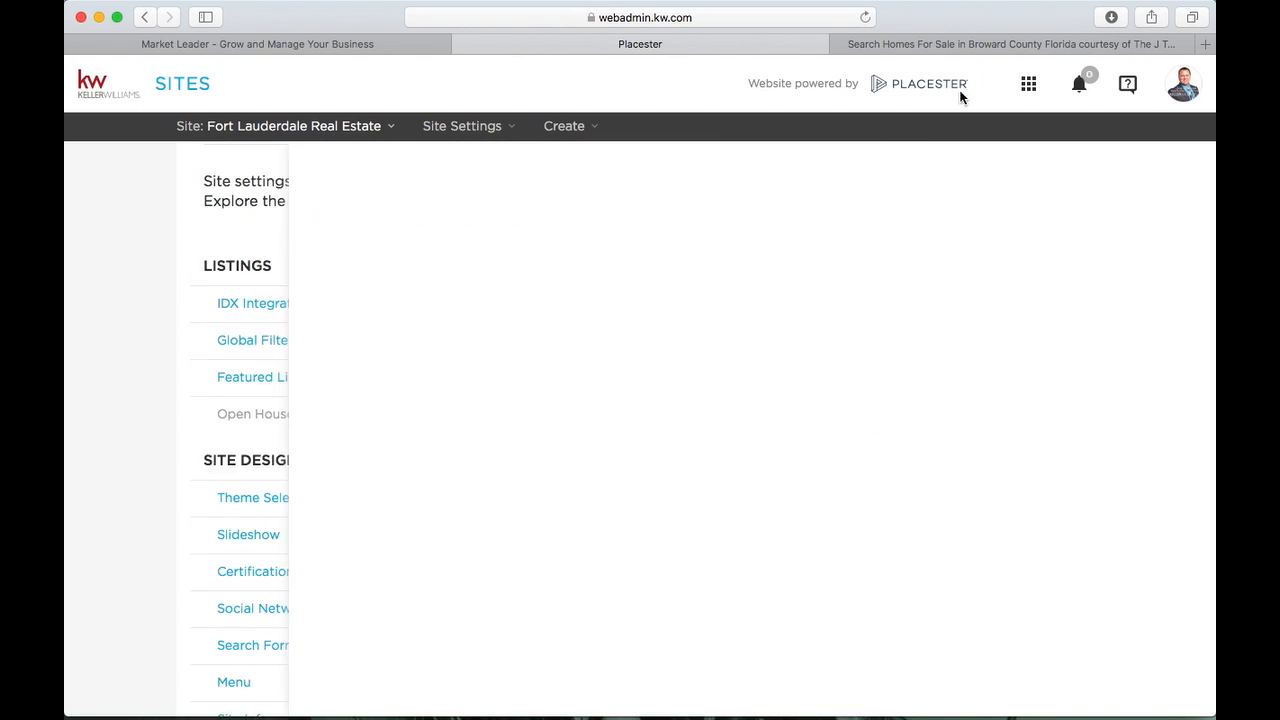
# Reload the live homepage to see the orange navigation and headings
pyautogui.click(966, 48)
pyautogui.click(98, 212)
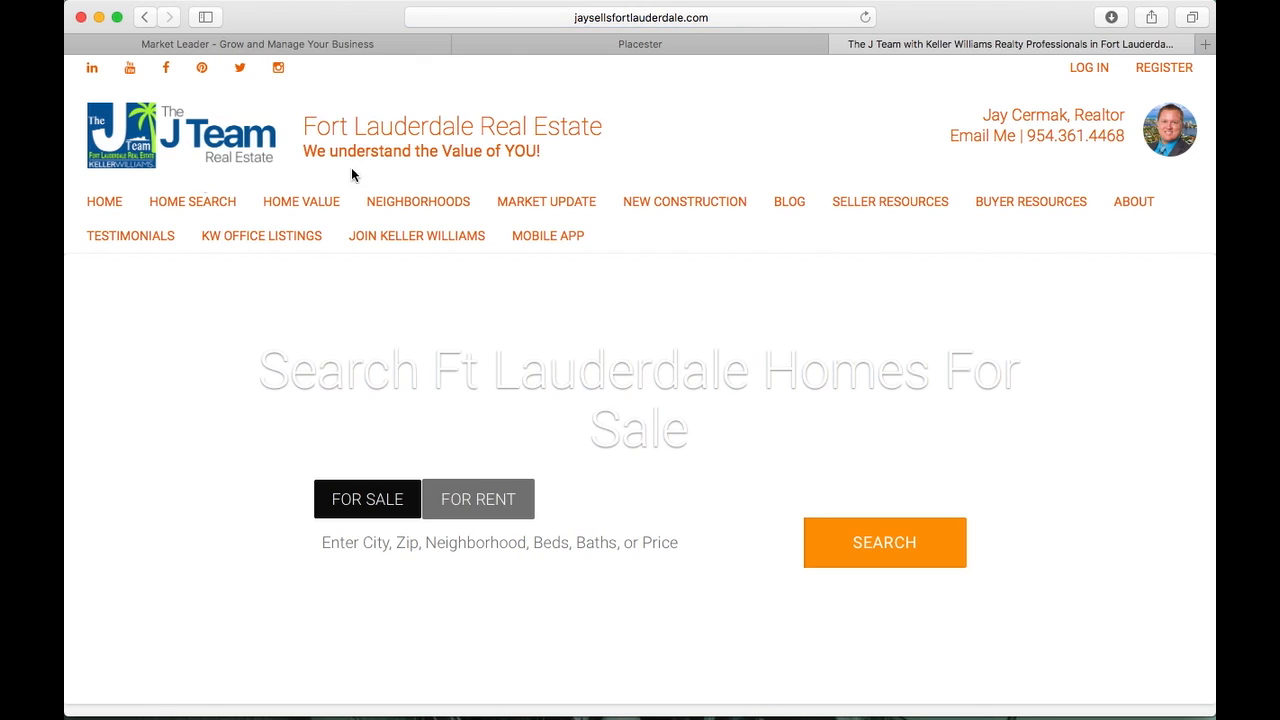
pyautogui.scroll(-10, 622, 118)
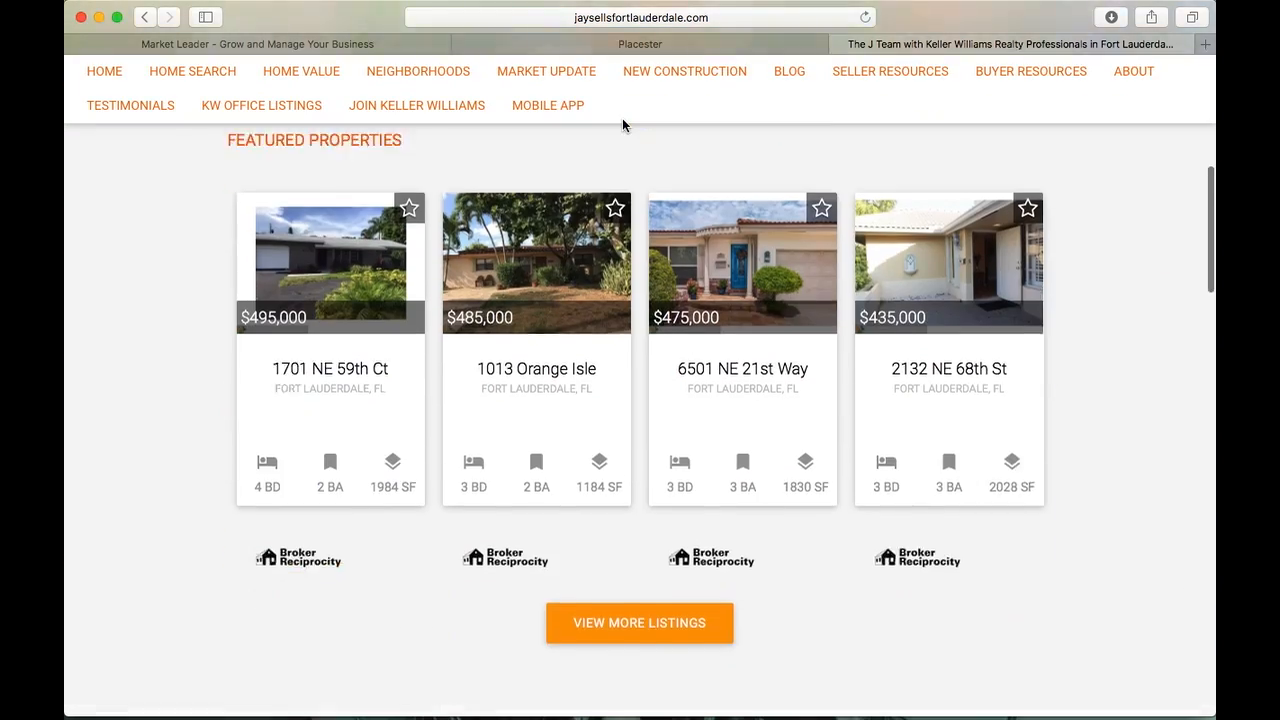
pyautogui.scroll(10, 622, 118)
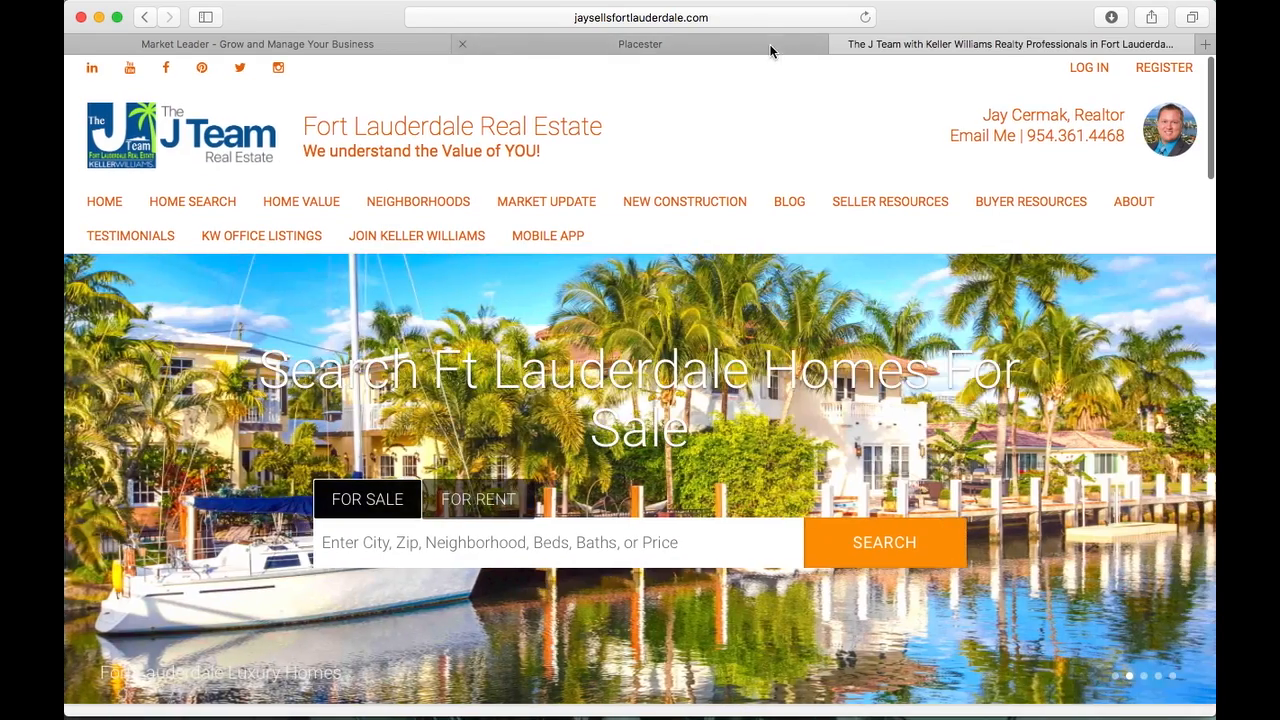
# Change the theme colour back to blue in Theme Selection and save it
pyautogui.click(771, 49)
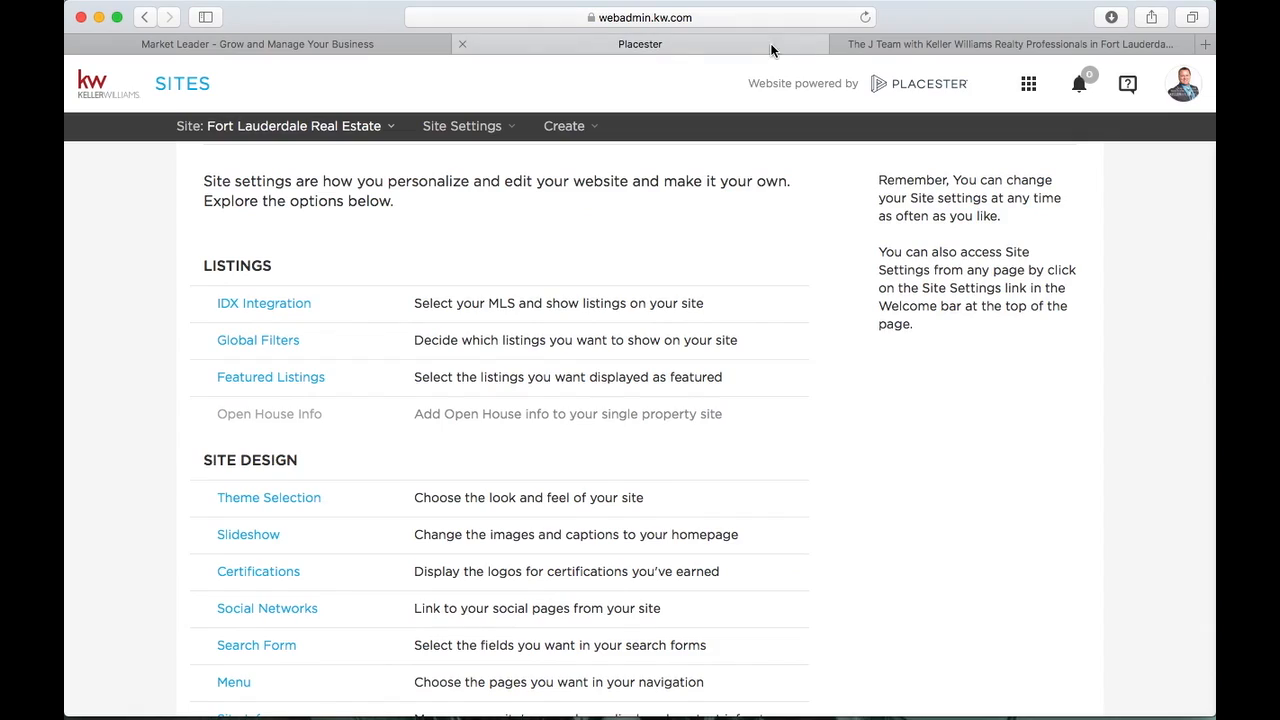
pyautogui.click(272, 497)
pyautogui.scroll(-3, 640, 470)
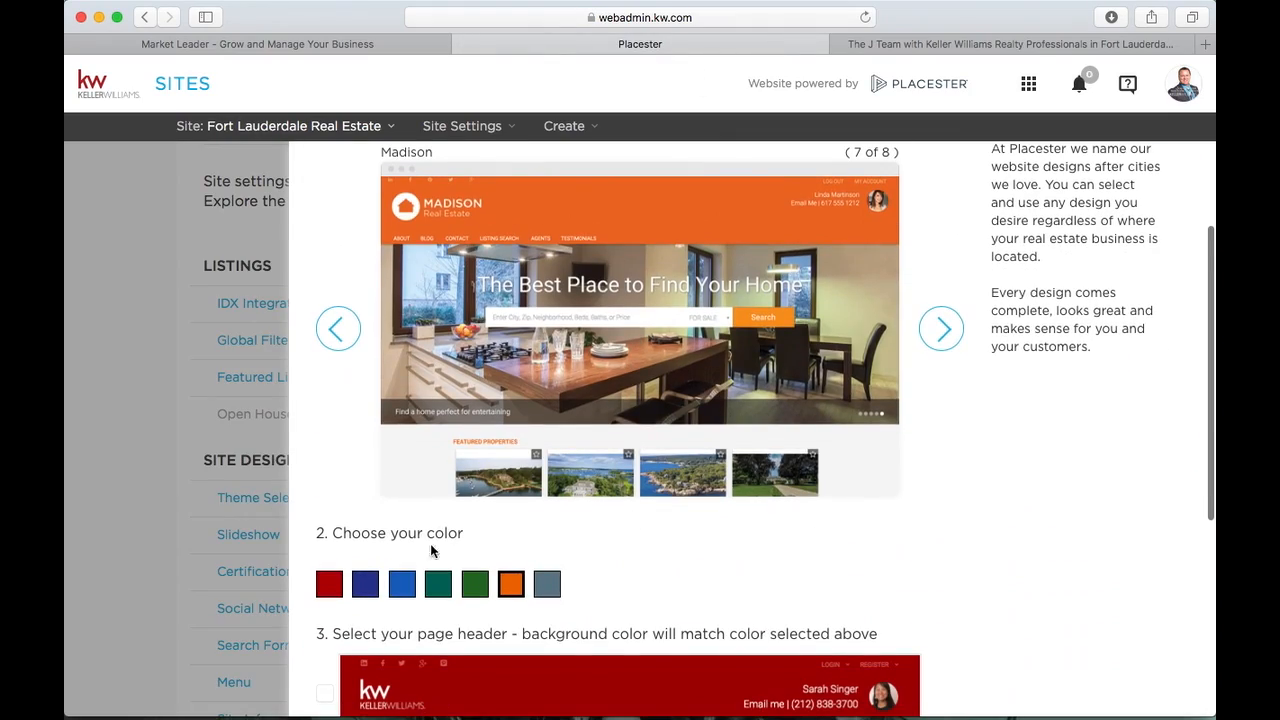
pyautogui.click(401, 584)
pyautogui.scroll(-5, 401, 586)
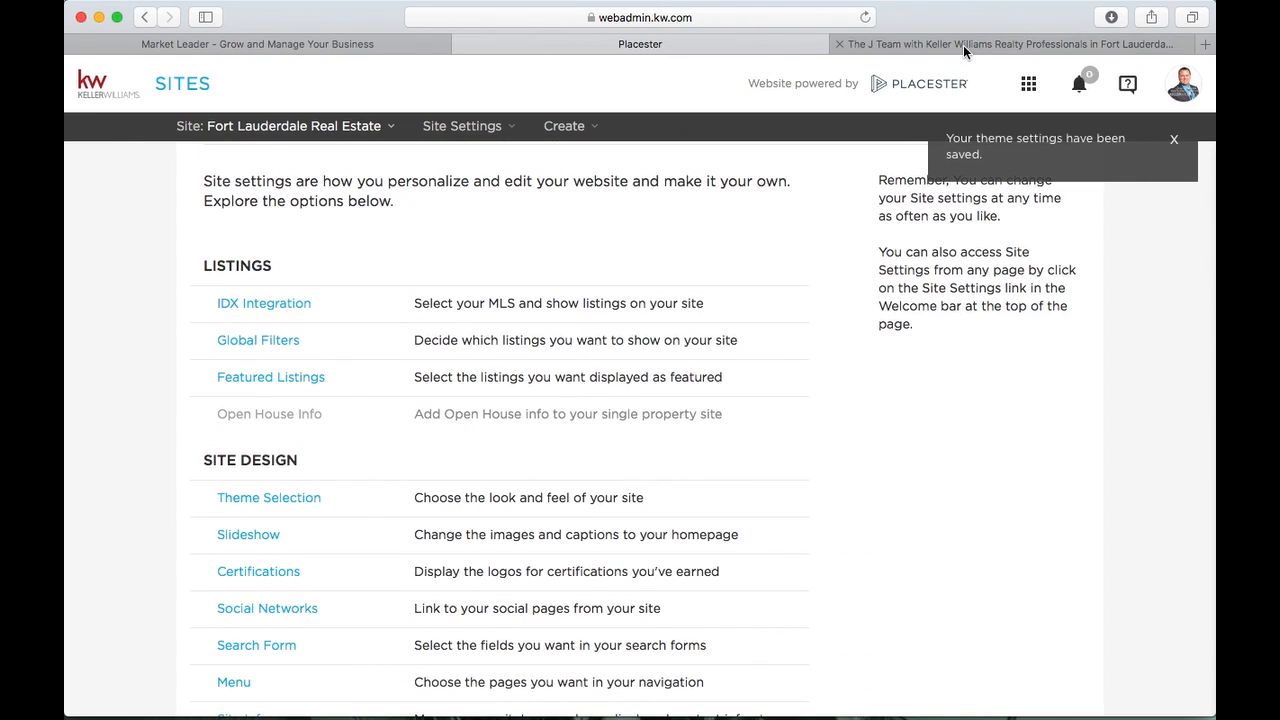
pyautogui.click(963, 45)
# Reload the live site to confirm it displays blue, then go back to the Placester admin
pyautogui.click(862, 17)
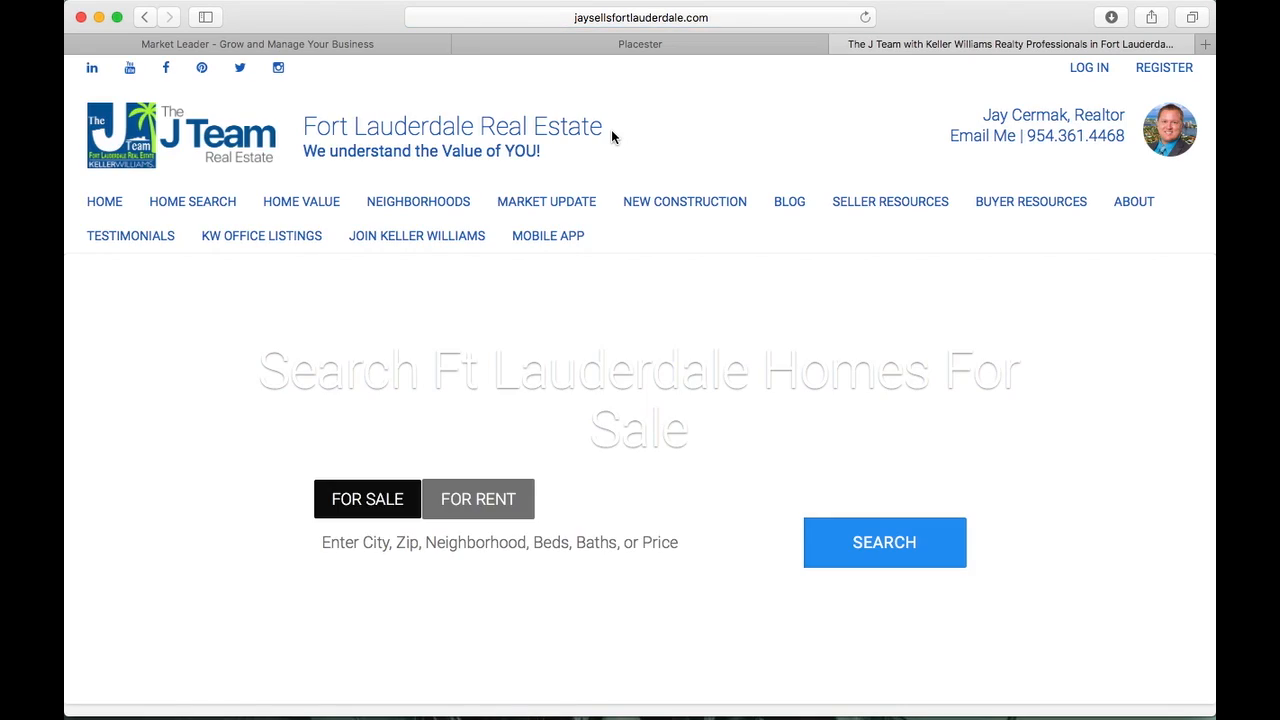
pyautogui.scroll(-10, 611, 129)
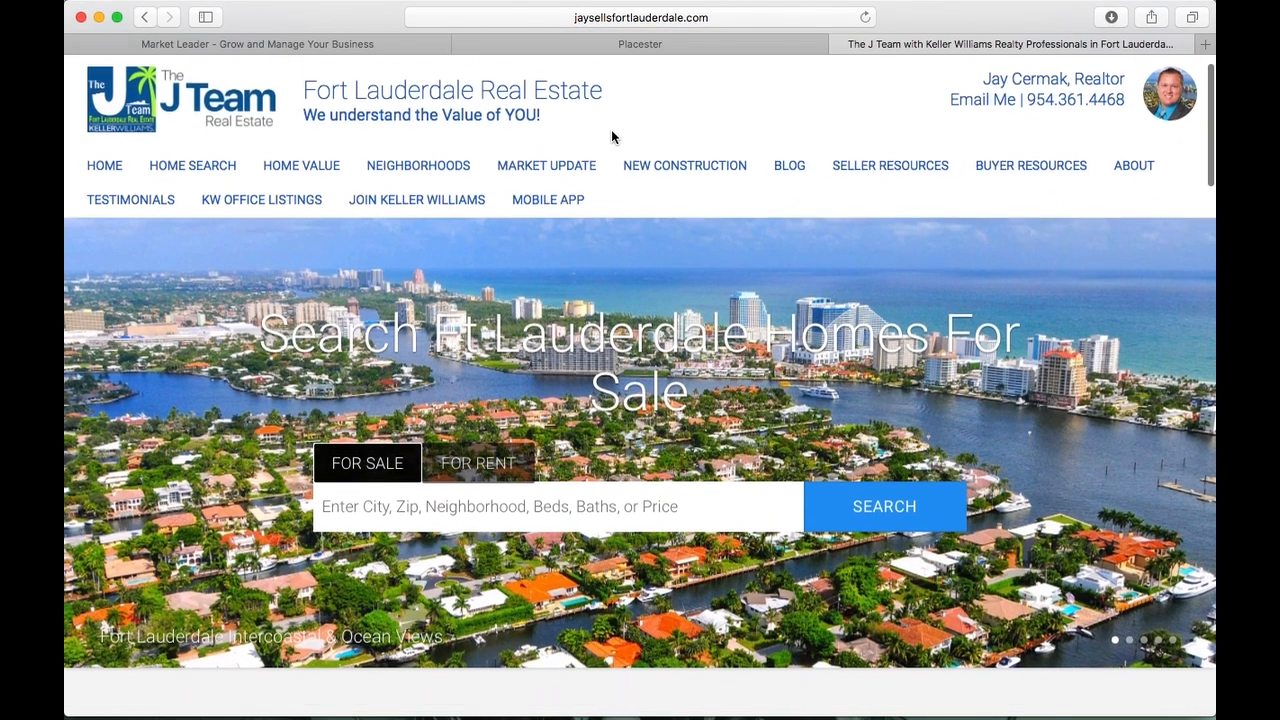
pyautogui.scroll(-3, 612, 135)
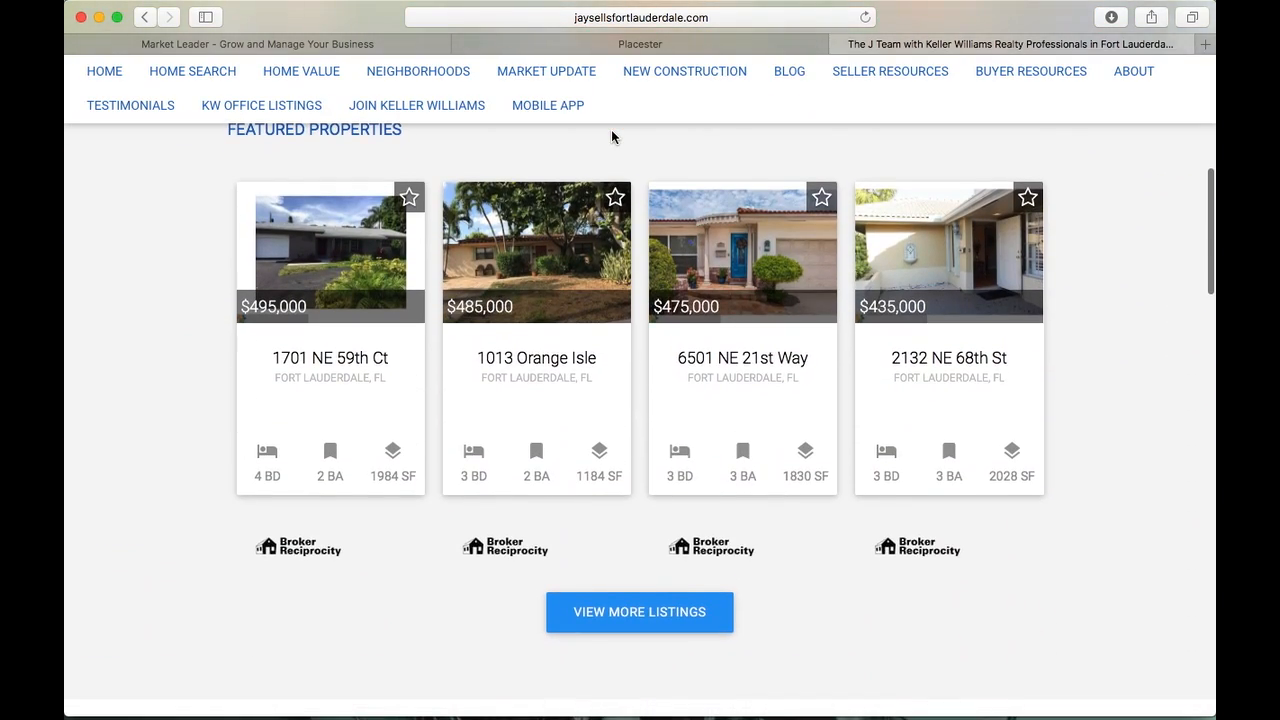
pyautogui.scroll(-5, 612, 135)
pyautogui.scroll(-10, 612, 136)
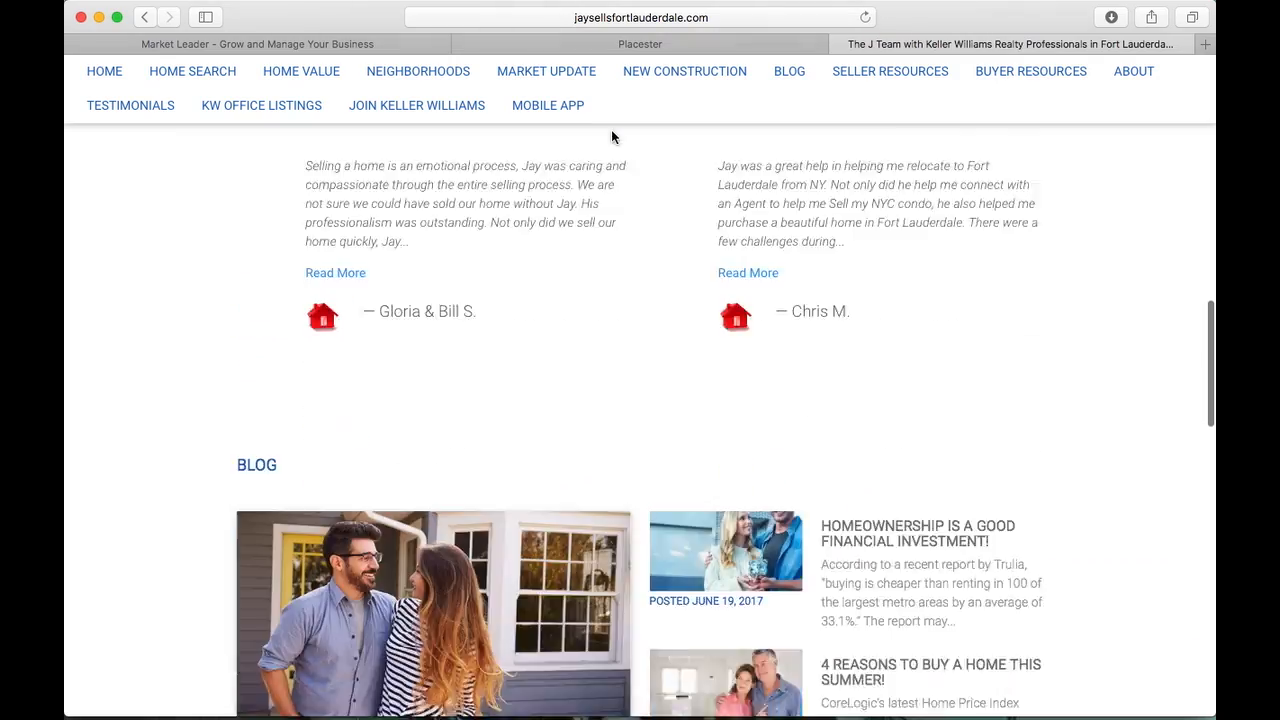
pyautogui.scroll(10, 612, 136)
pyautogui.scroll(10, 640, 300)
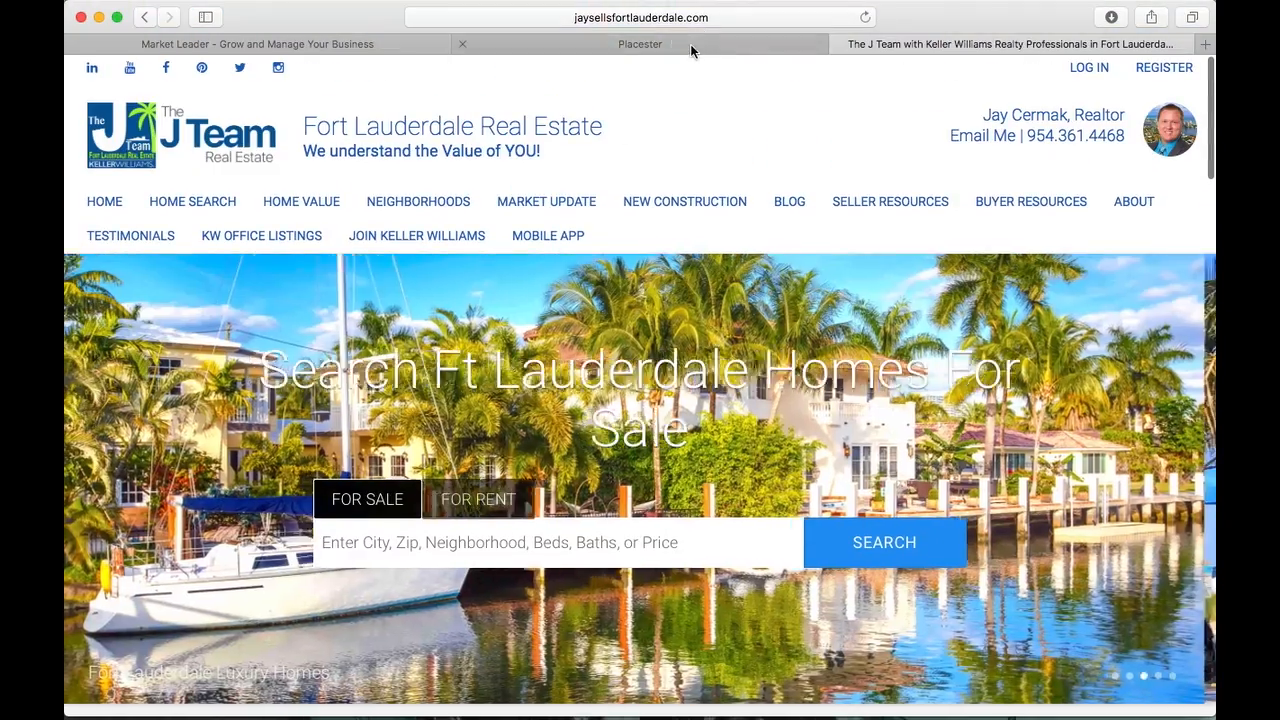
pyautogui.click(690, 44)
pyautogui.scroll(5, 300, 200)
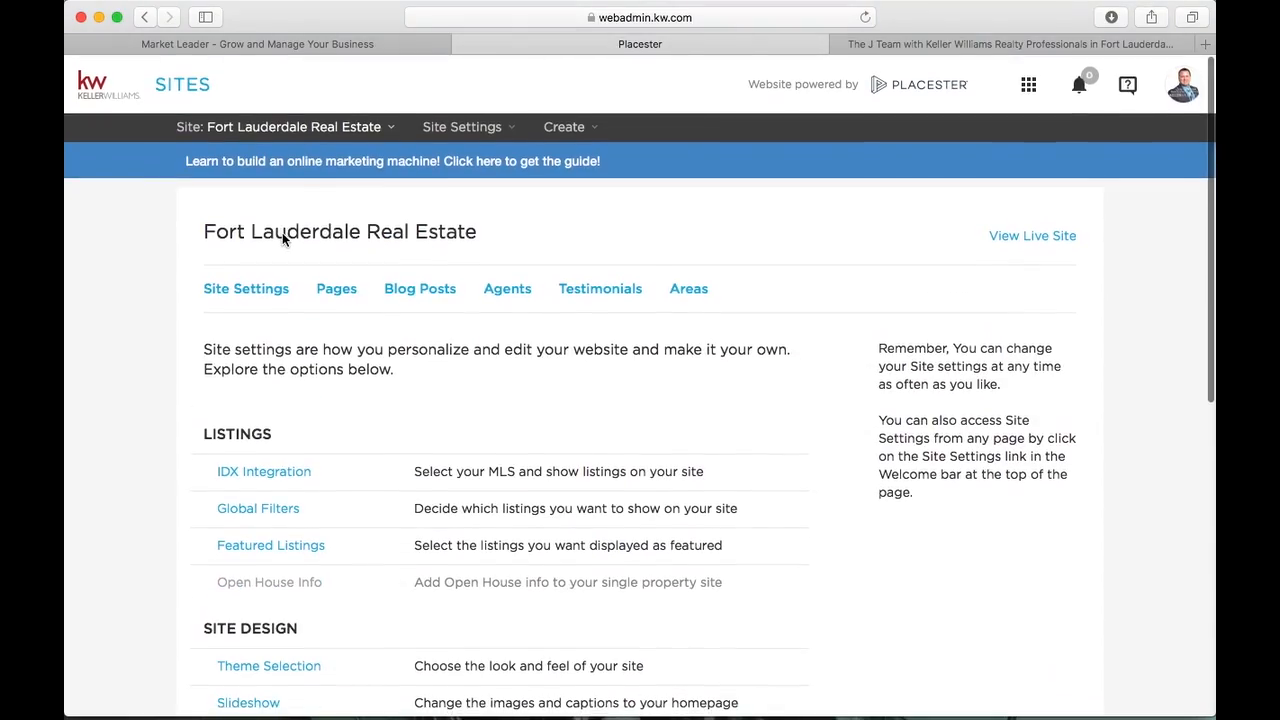
# Go to the Fort Lauderdale Real Estate Dashboard and review its All Done getting-started checklist
pyautogui.click(103, 92)
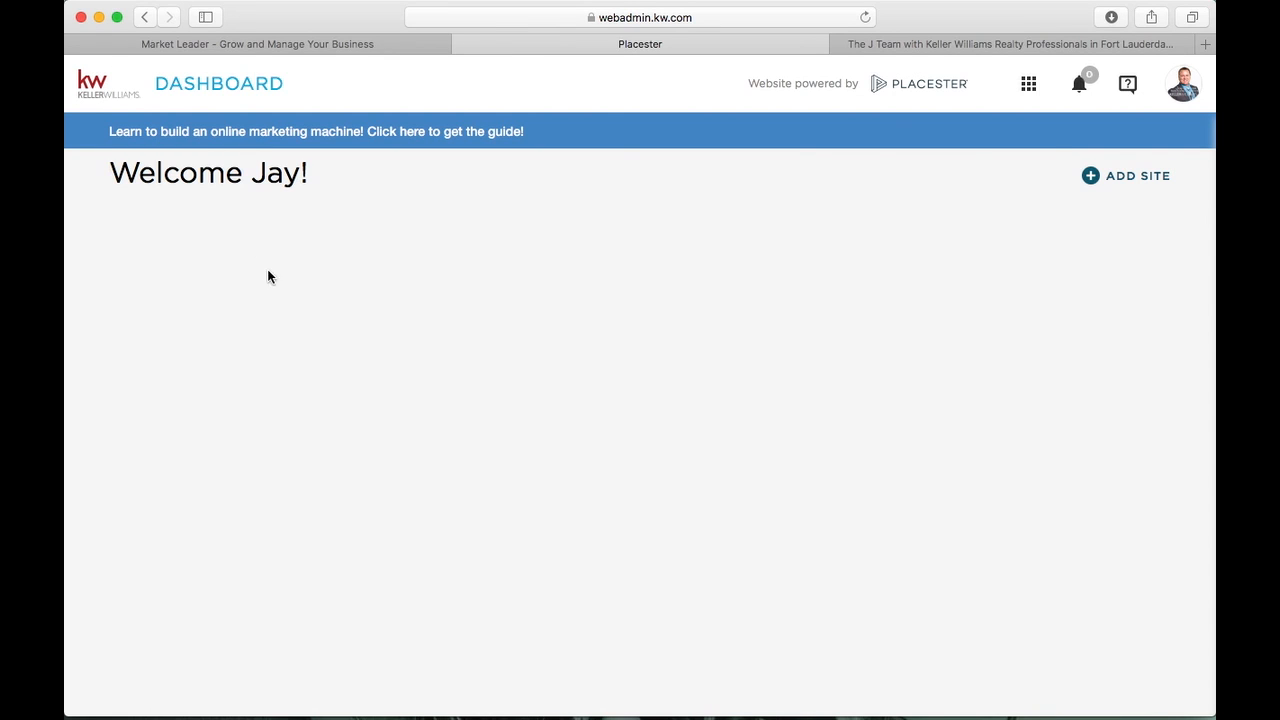
pyautogui.scroll(-10, 277, 363)
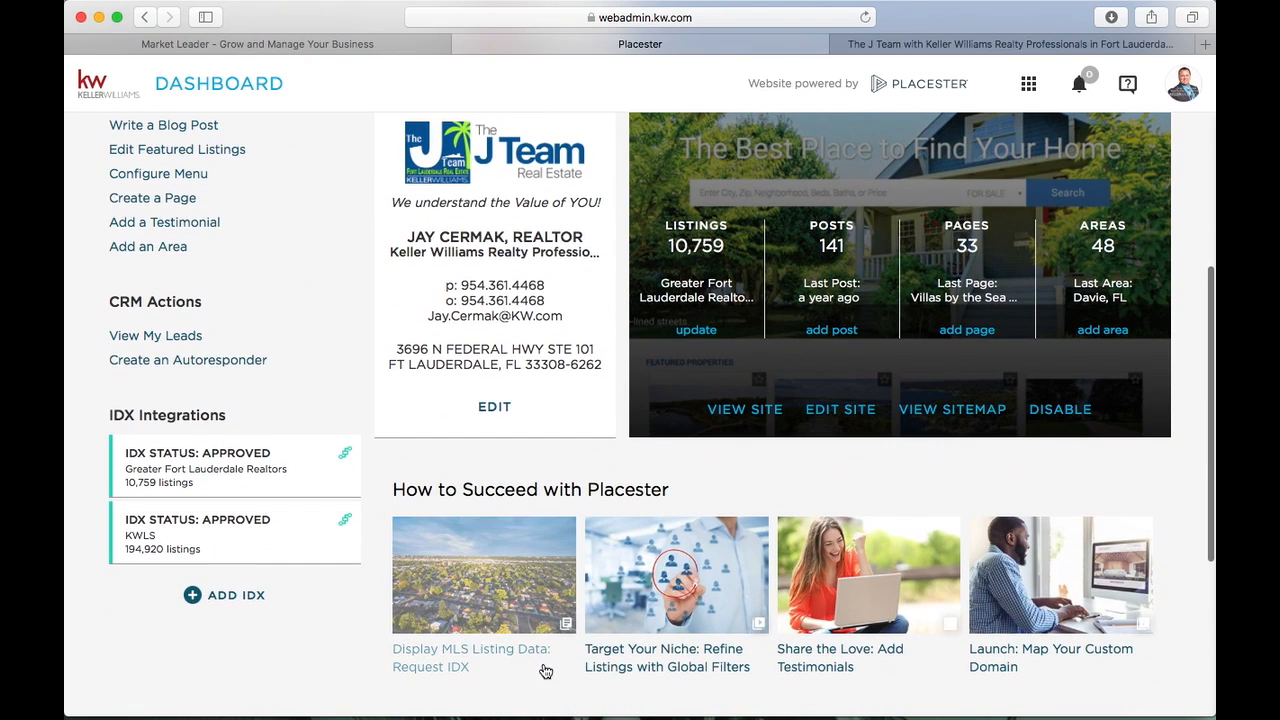
pyautogui.scroll(-4, 514, 529)
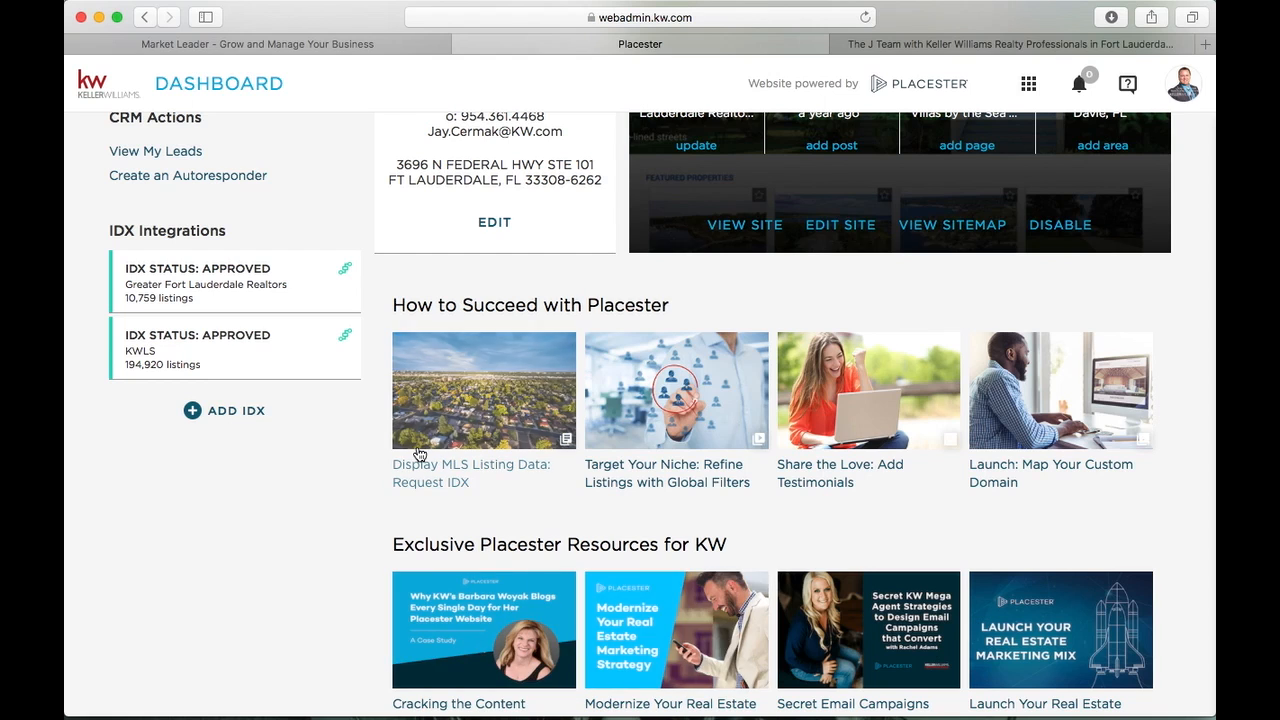
pyautogui.scroll(10, 425, 450)
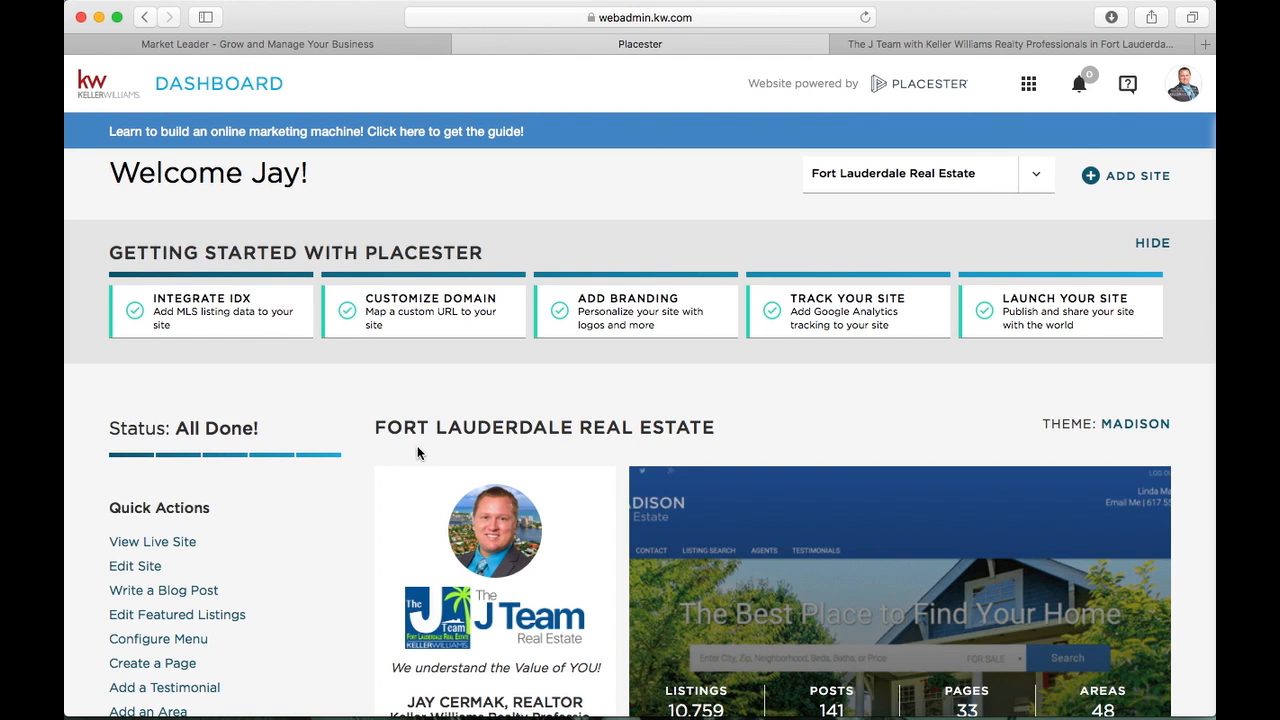
pyautogui.scroll(-2, 417, 445)
pyautogui.scroll(2, 417, 445)
pyautogui.scroll(-2, 417, 447)
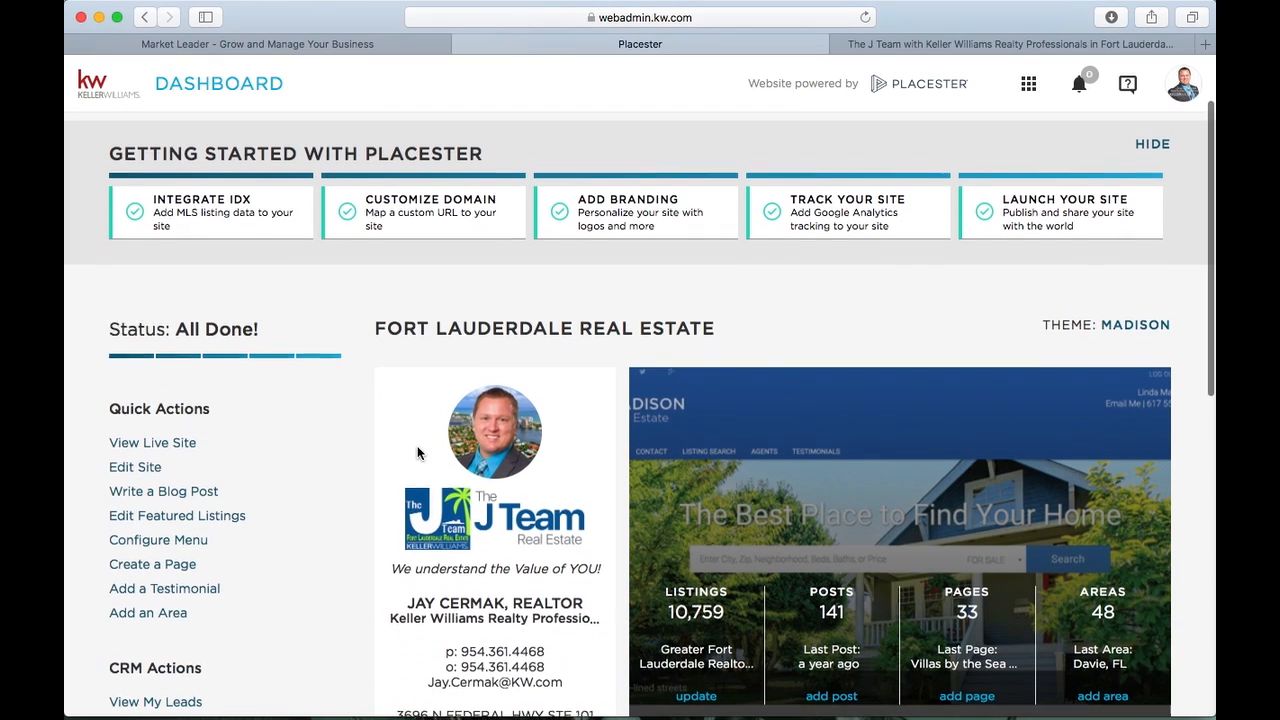